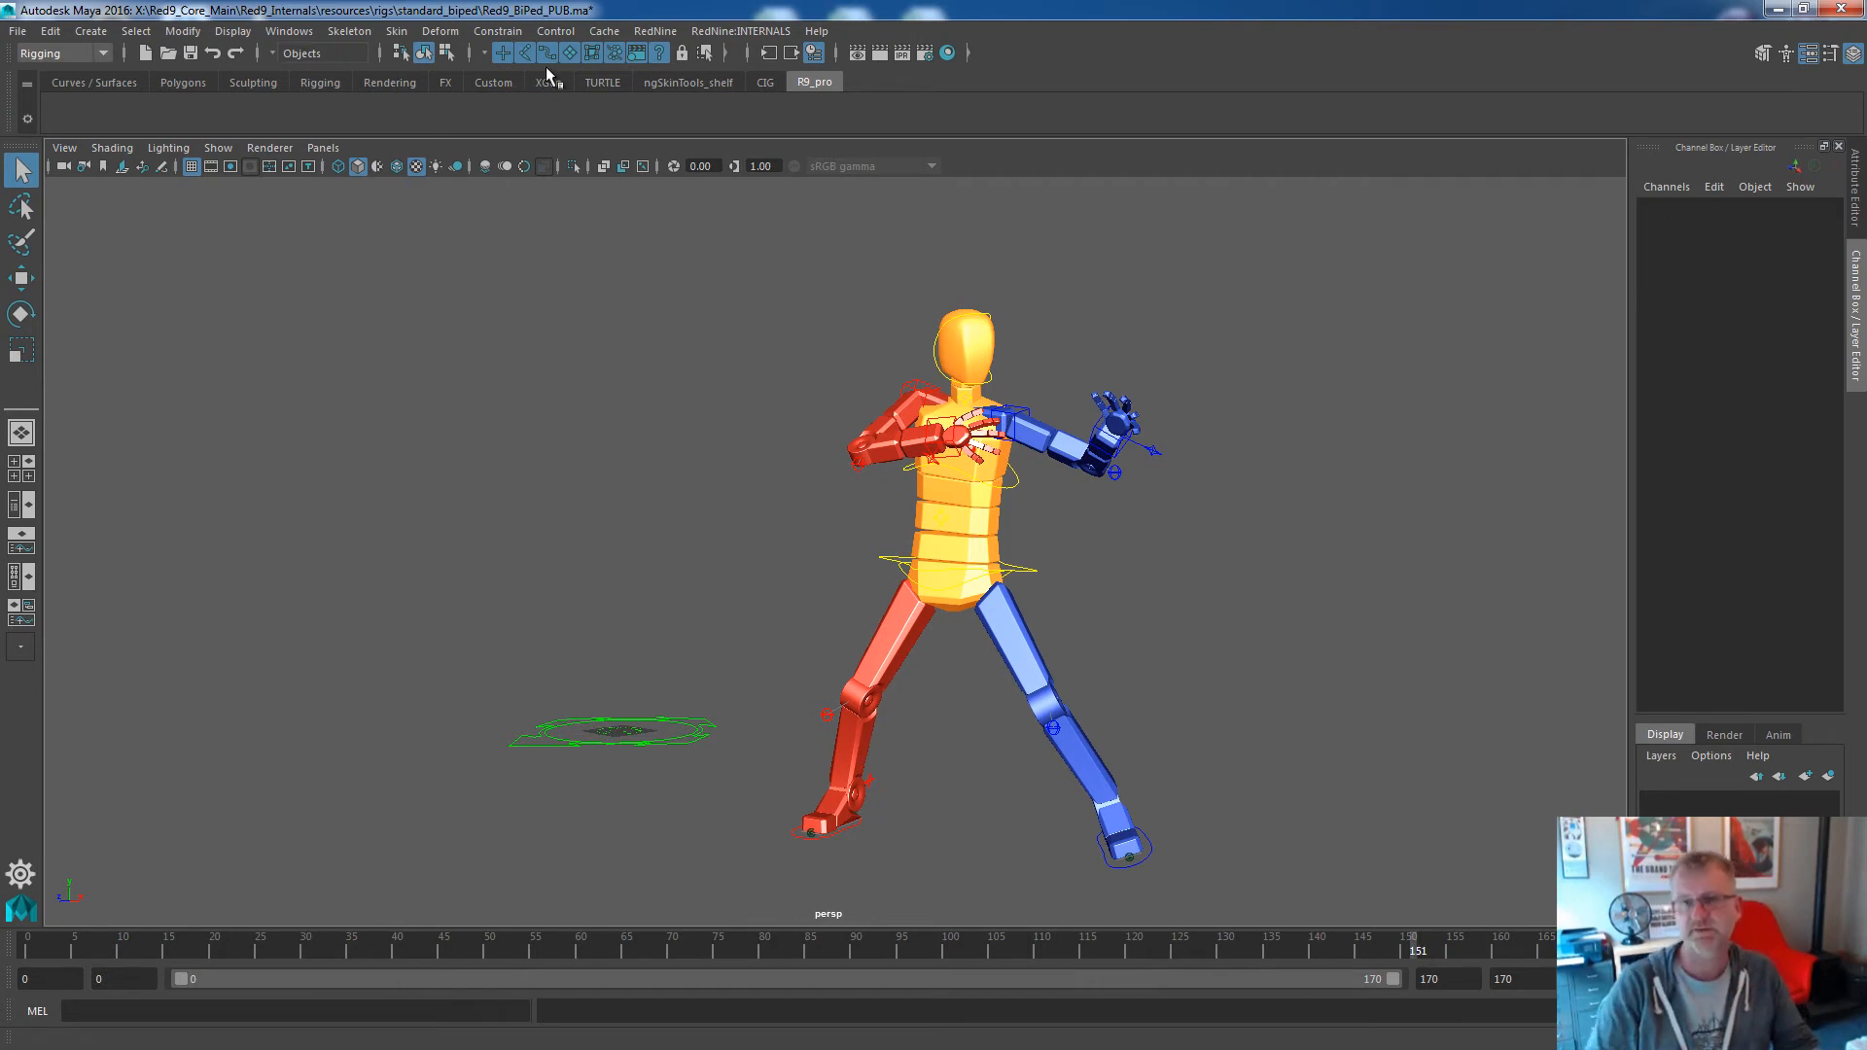
Graph the meta nodes from HeadSupport through Red_Rig from the MetaClassFinder in the Node Editor and select the network.
{"action": "left_click", "coordinate": [647, 35]}
{"action": "left_click", "coordinate": [693, 193]}
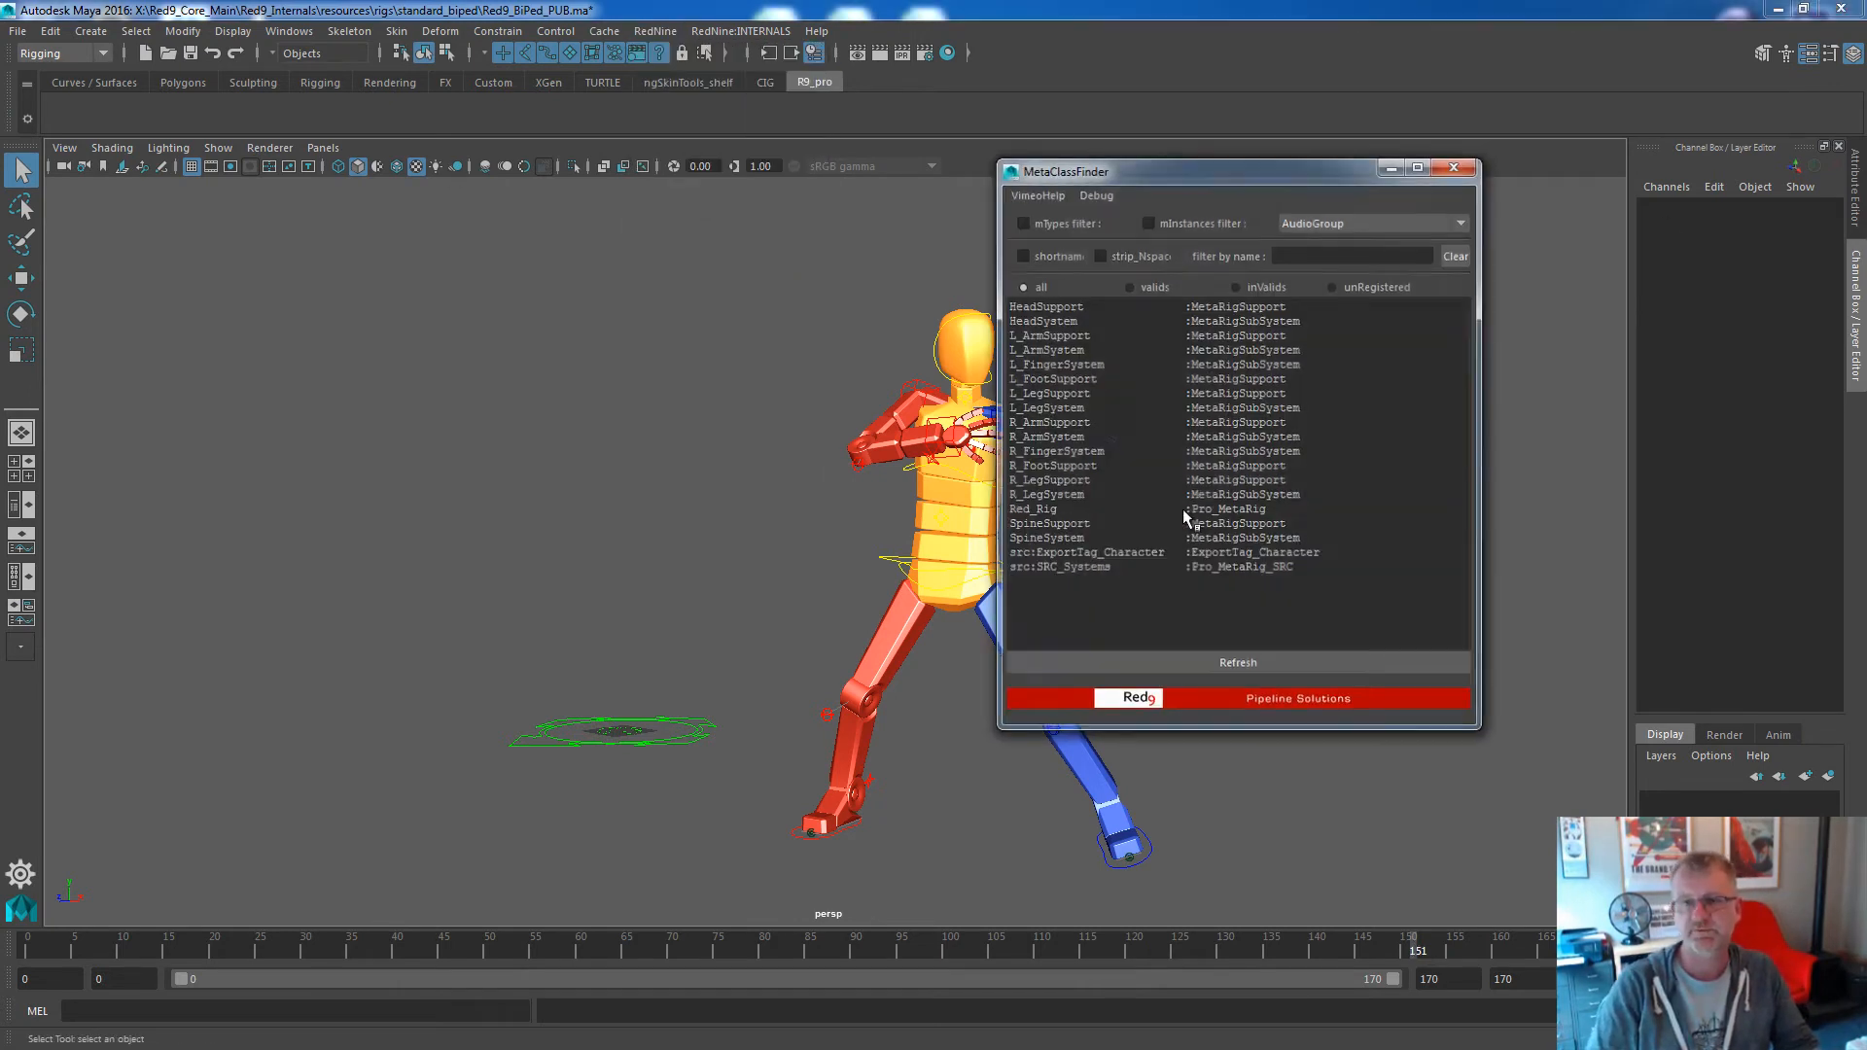
{"action": "left_click_drag", "start_coordinate": [1049, 312], "coordinate": [1056, 499]}
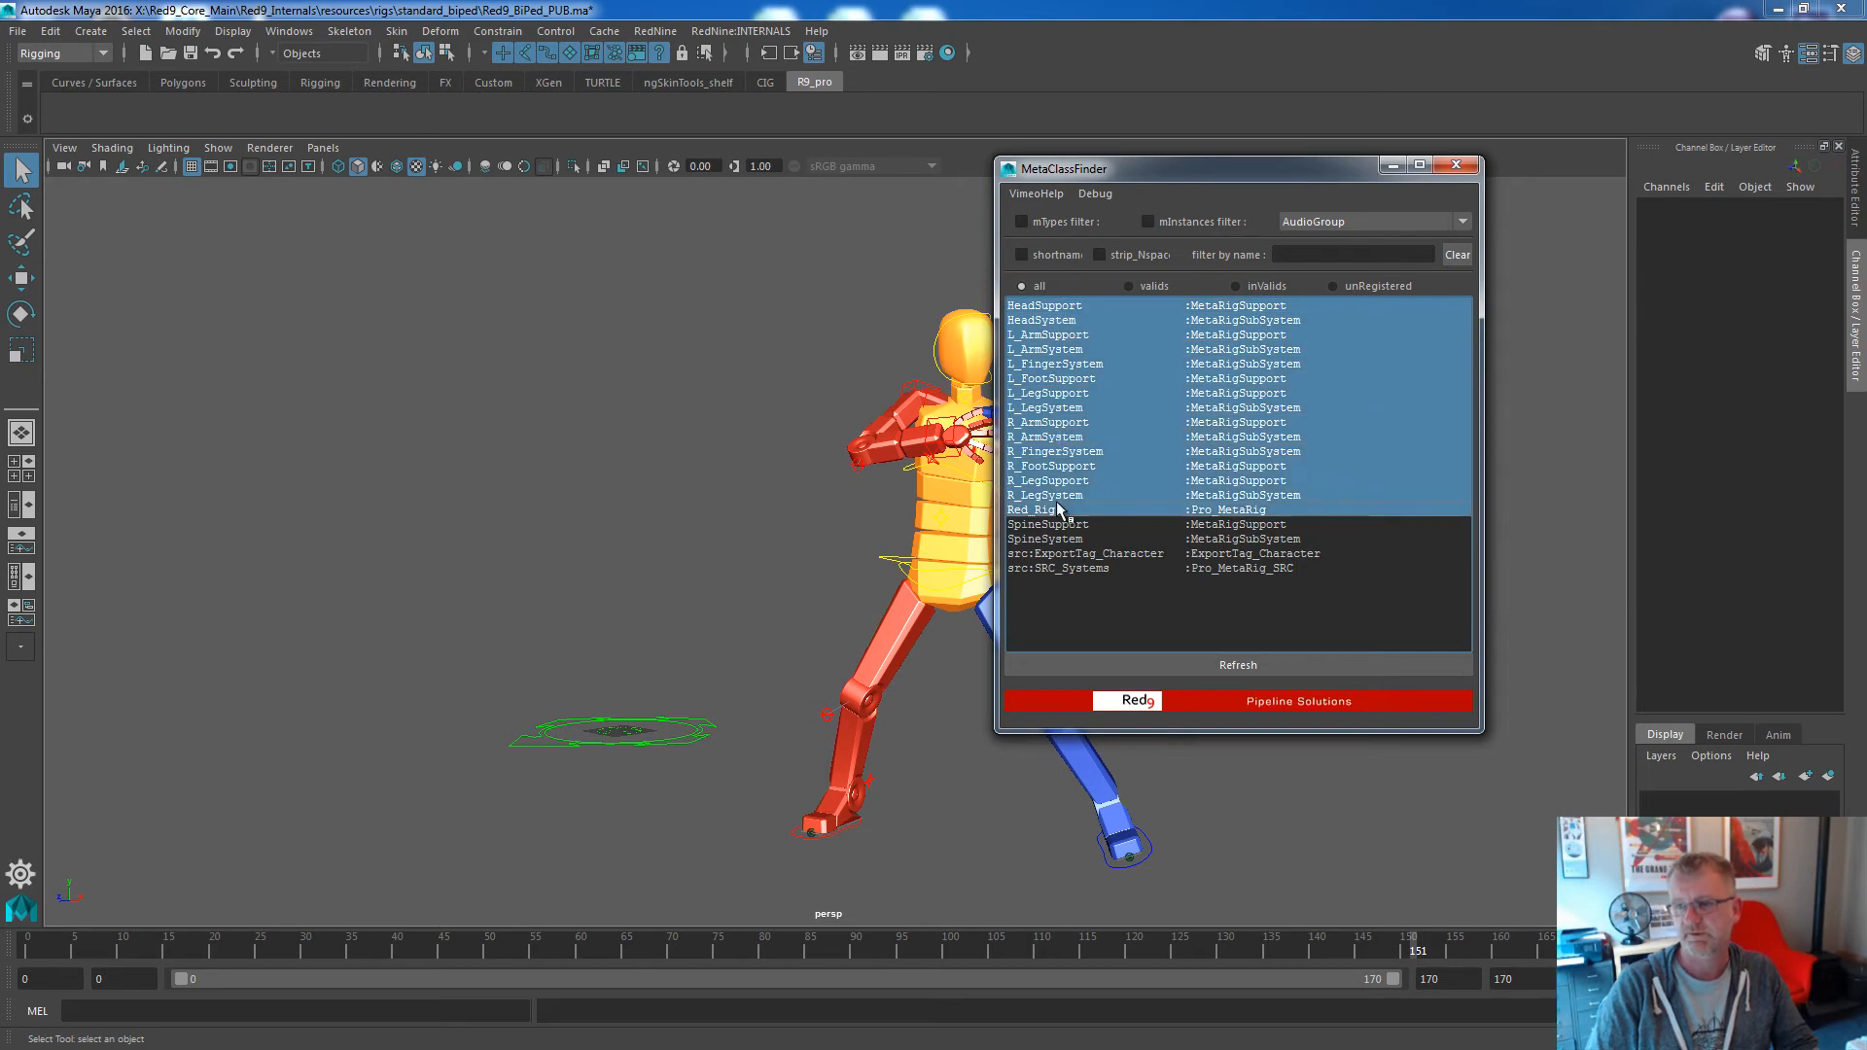
{"action": "right_click", "coordinate": [1153, 442]}
{"action": "left_click", "coordinate": [1182, 456]}
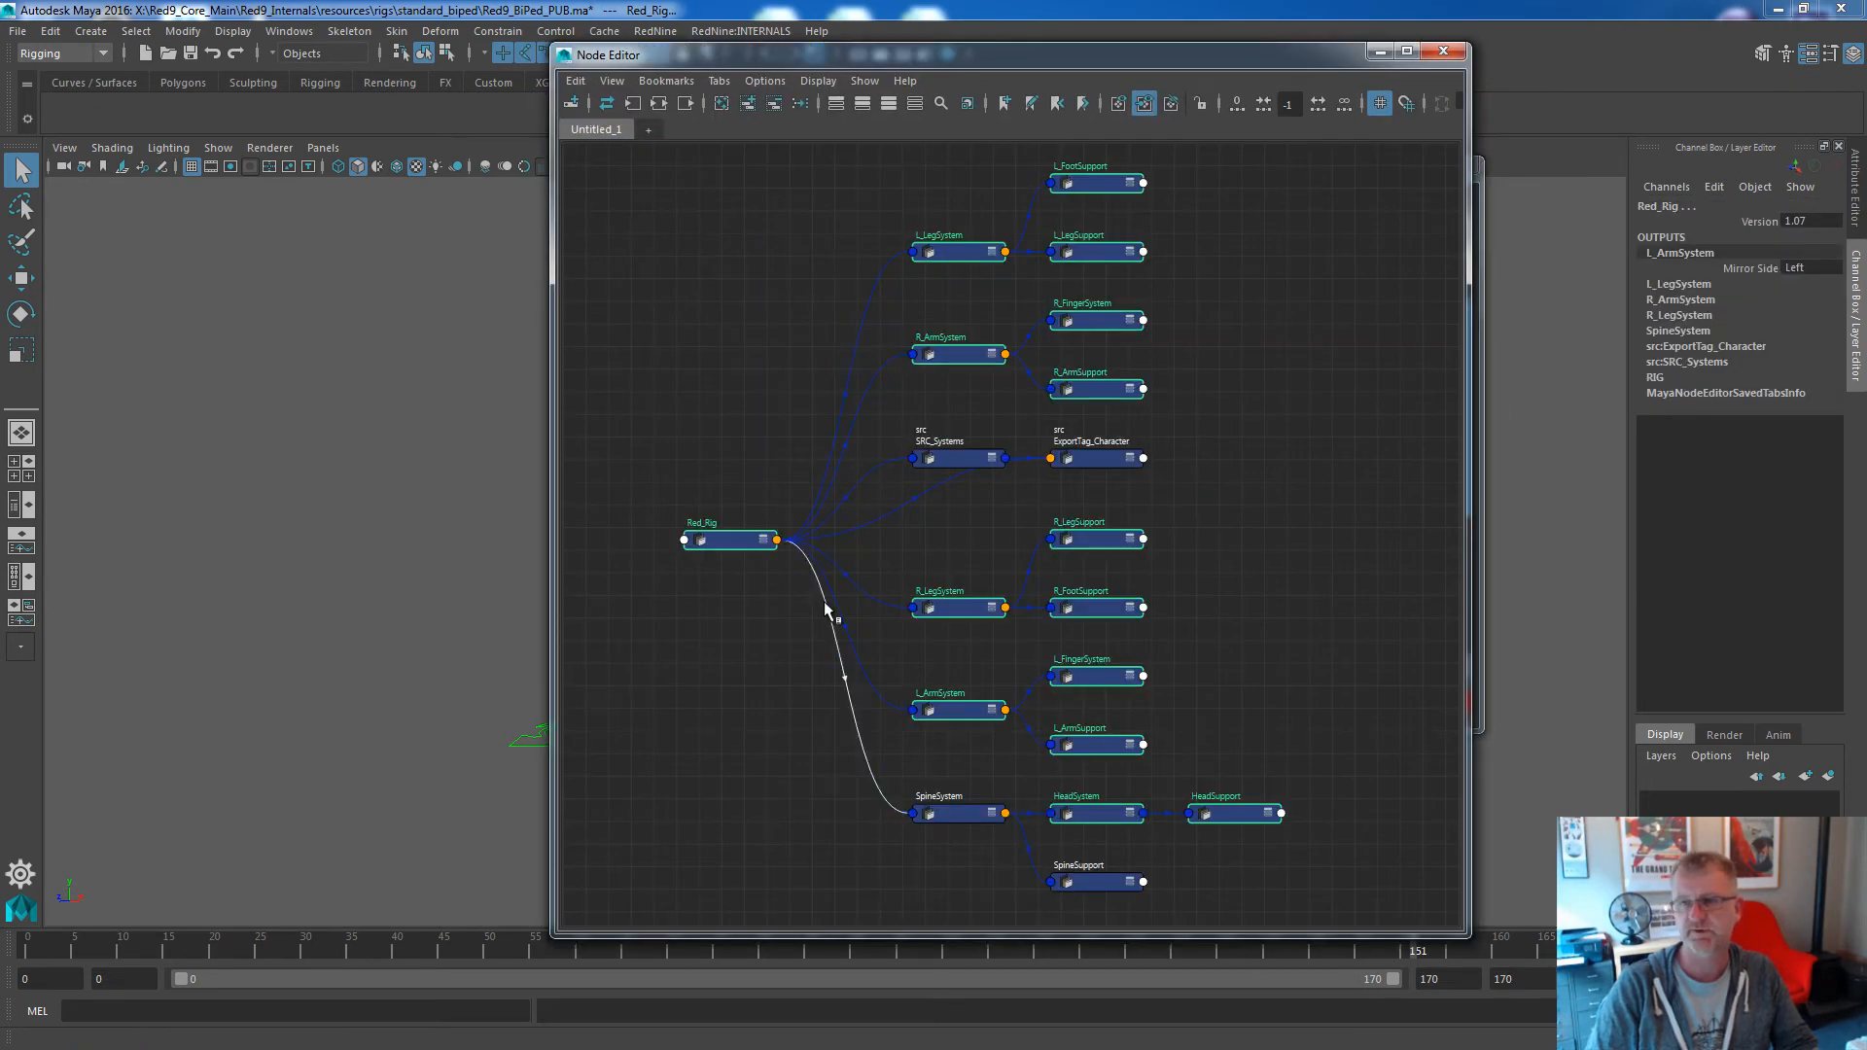
{"action": "left_click_drag", "start_coordinate": [686, 164], "coordinate": [1133, 914]}
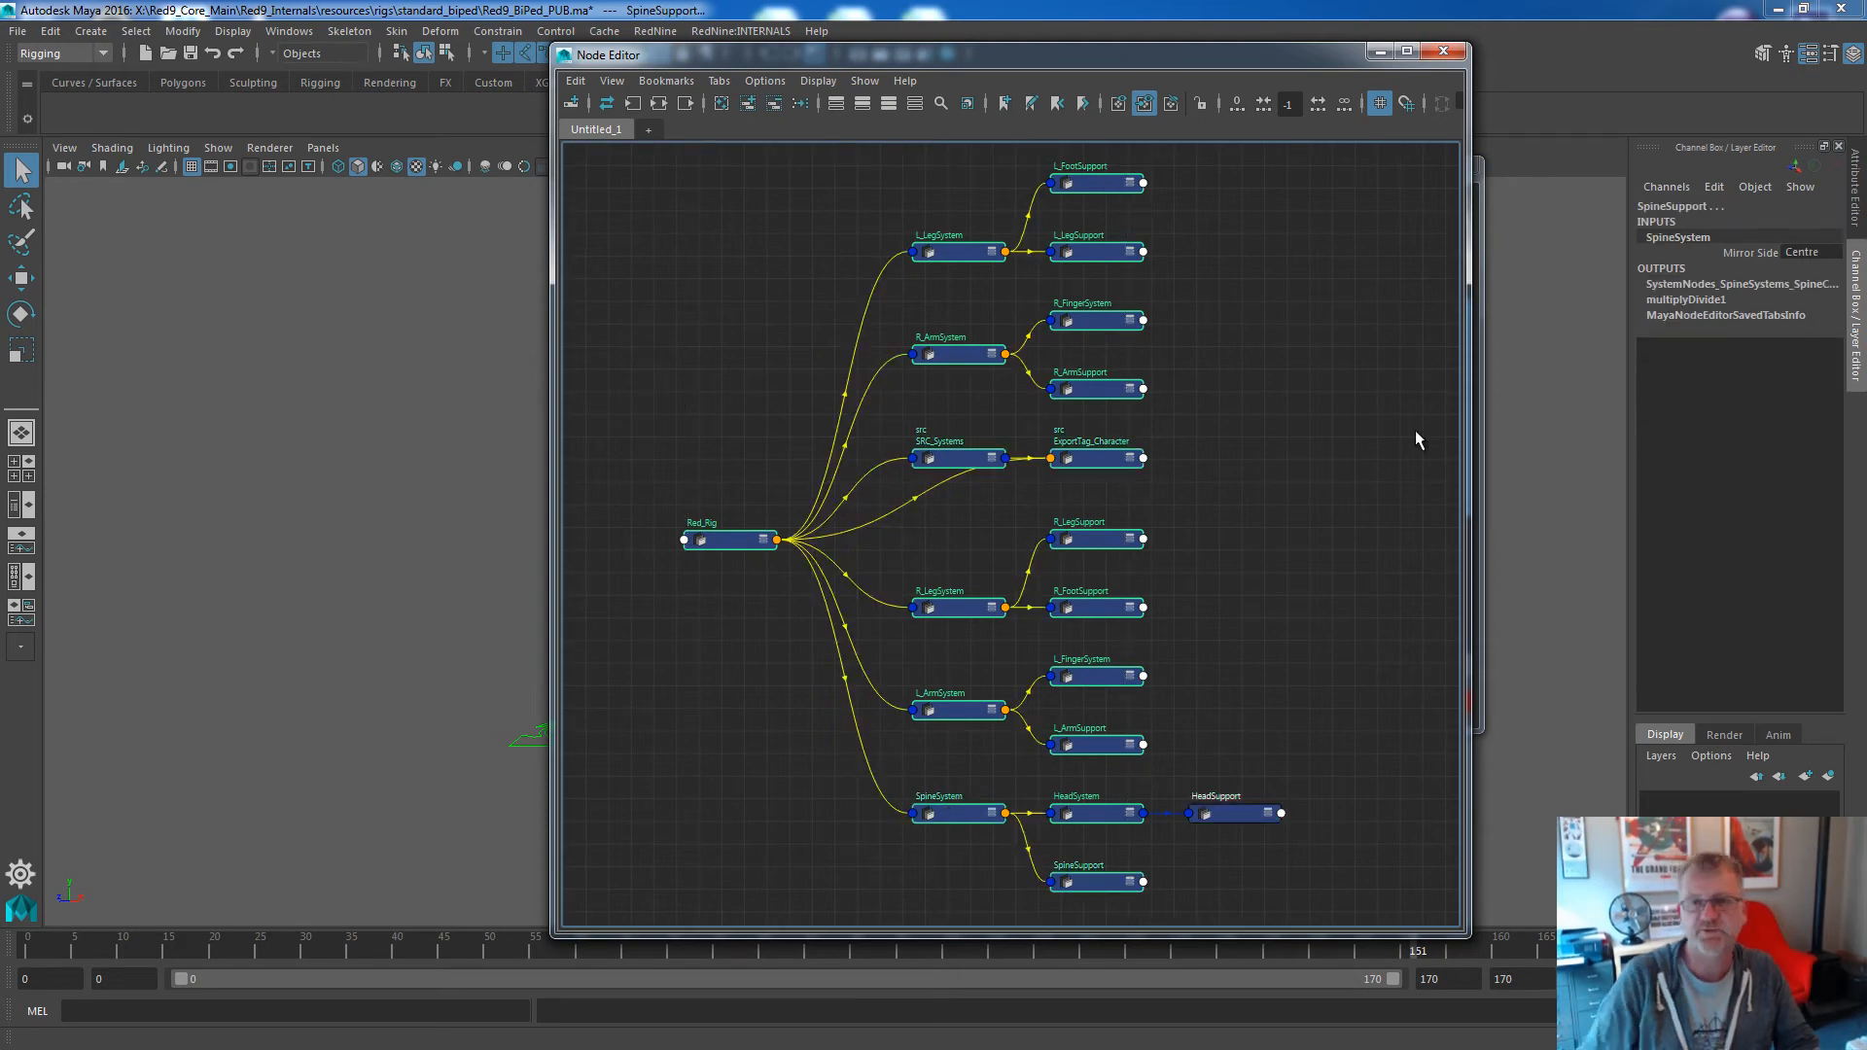
Show the outliner beside the viewport, expand MASTER_NODE and select its SystemScale, models and skeleton groups.
{"action": "left_click", "coordinate": [30, 506]}
{"action": "left_click", "coordinate": [71, 272]}
{"action": "left_click_drag", "start_coordinate": [158, 294], "coordinate": [153, 338]}
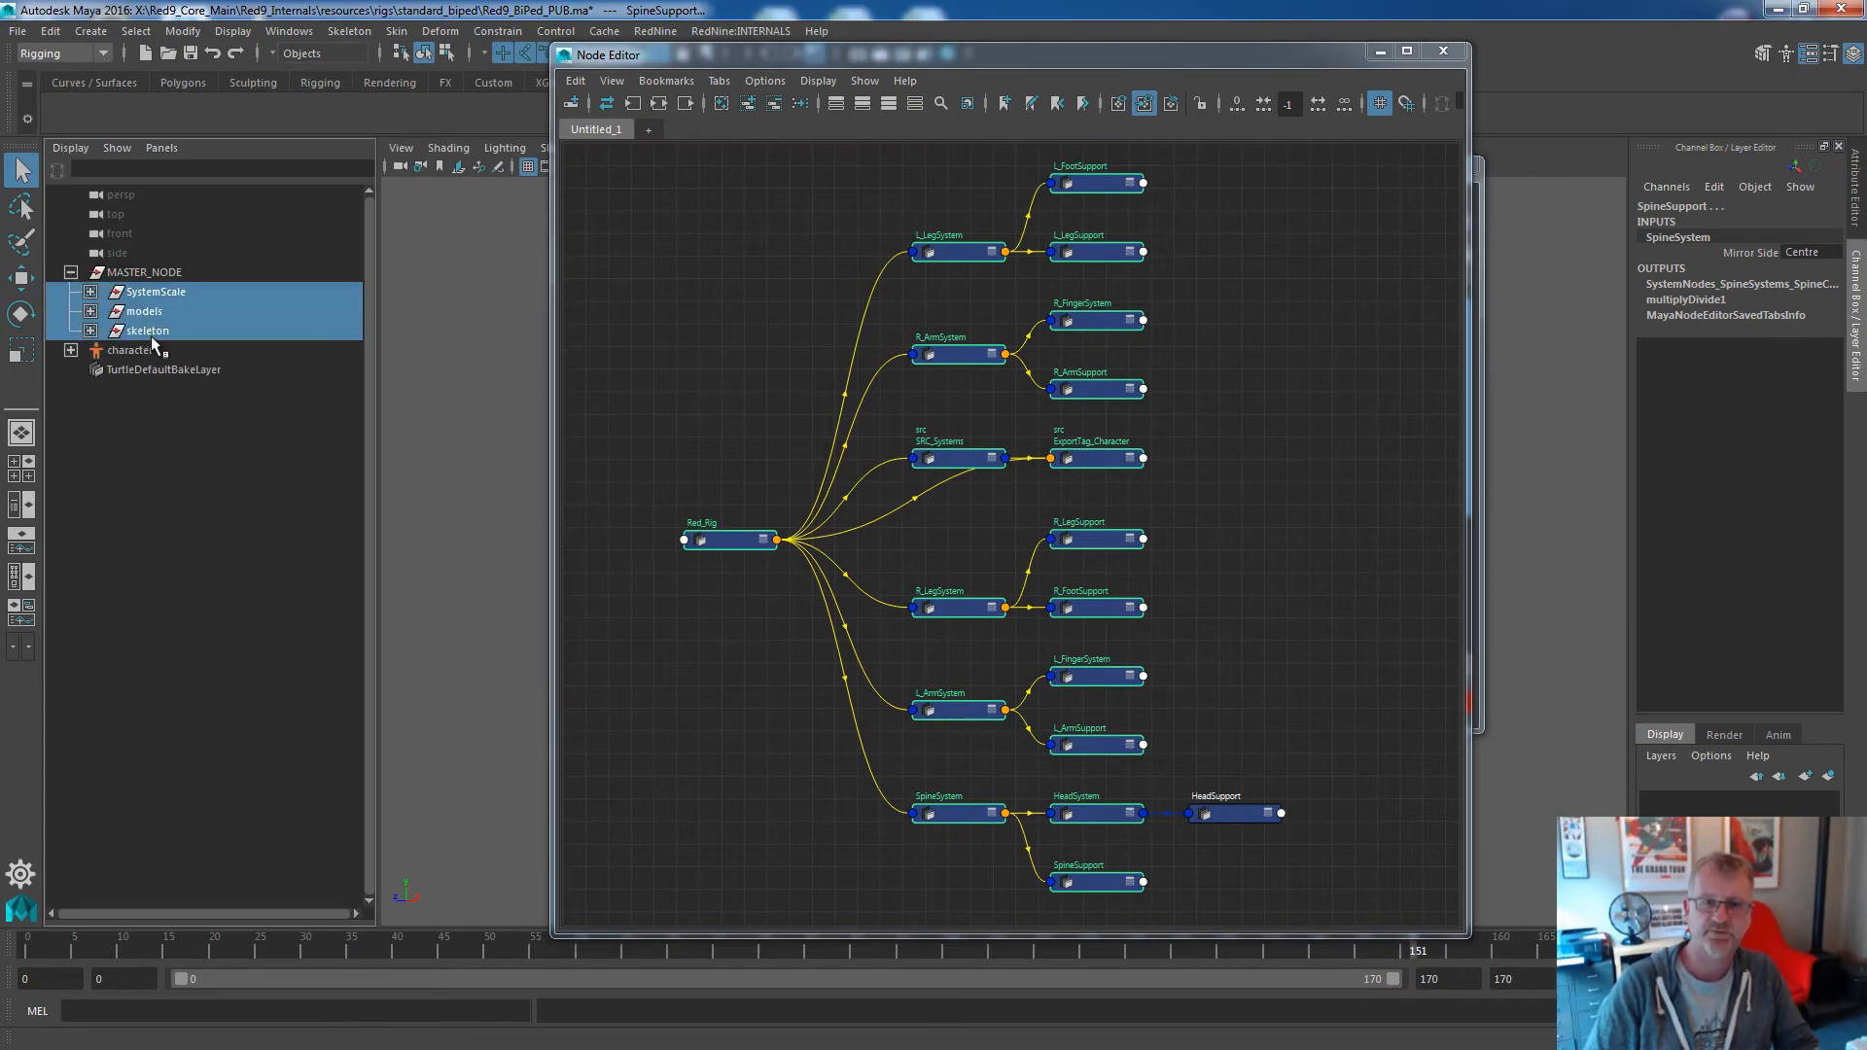
Examine the meta node network alongside the character by moving the Node Editor aside, and close it after highlighting the connected nodes.
{"action": "left_click_drag", "start_coordinate": [1178, 65], "coordinate": [662, 65]}
{"action": "left_click", "coordinate": [864, 173]}
{"action": "left_click_drag", "start_coordinate": [132, 185], "coordinate": [596, 931]}
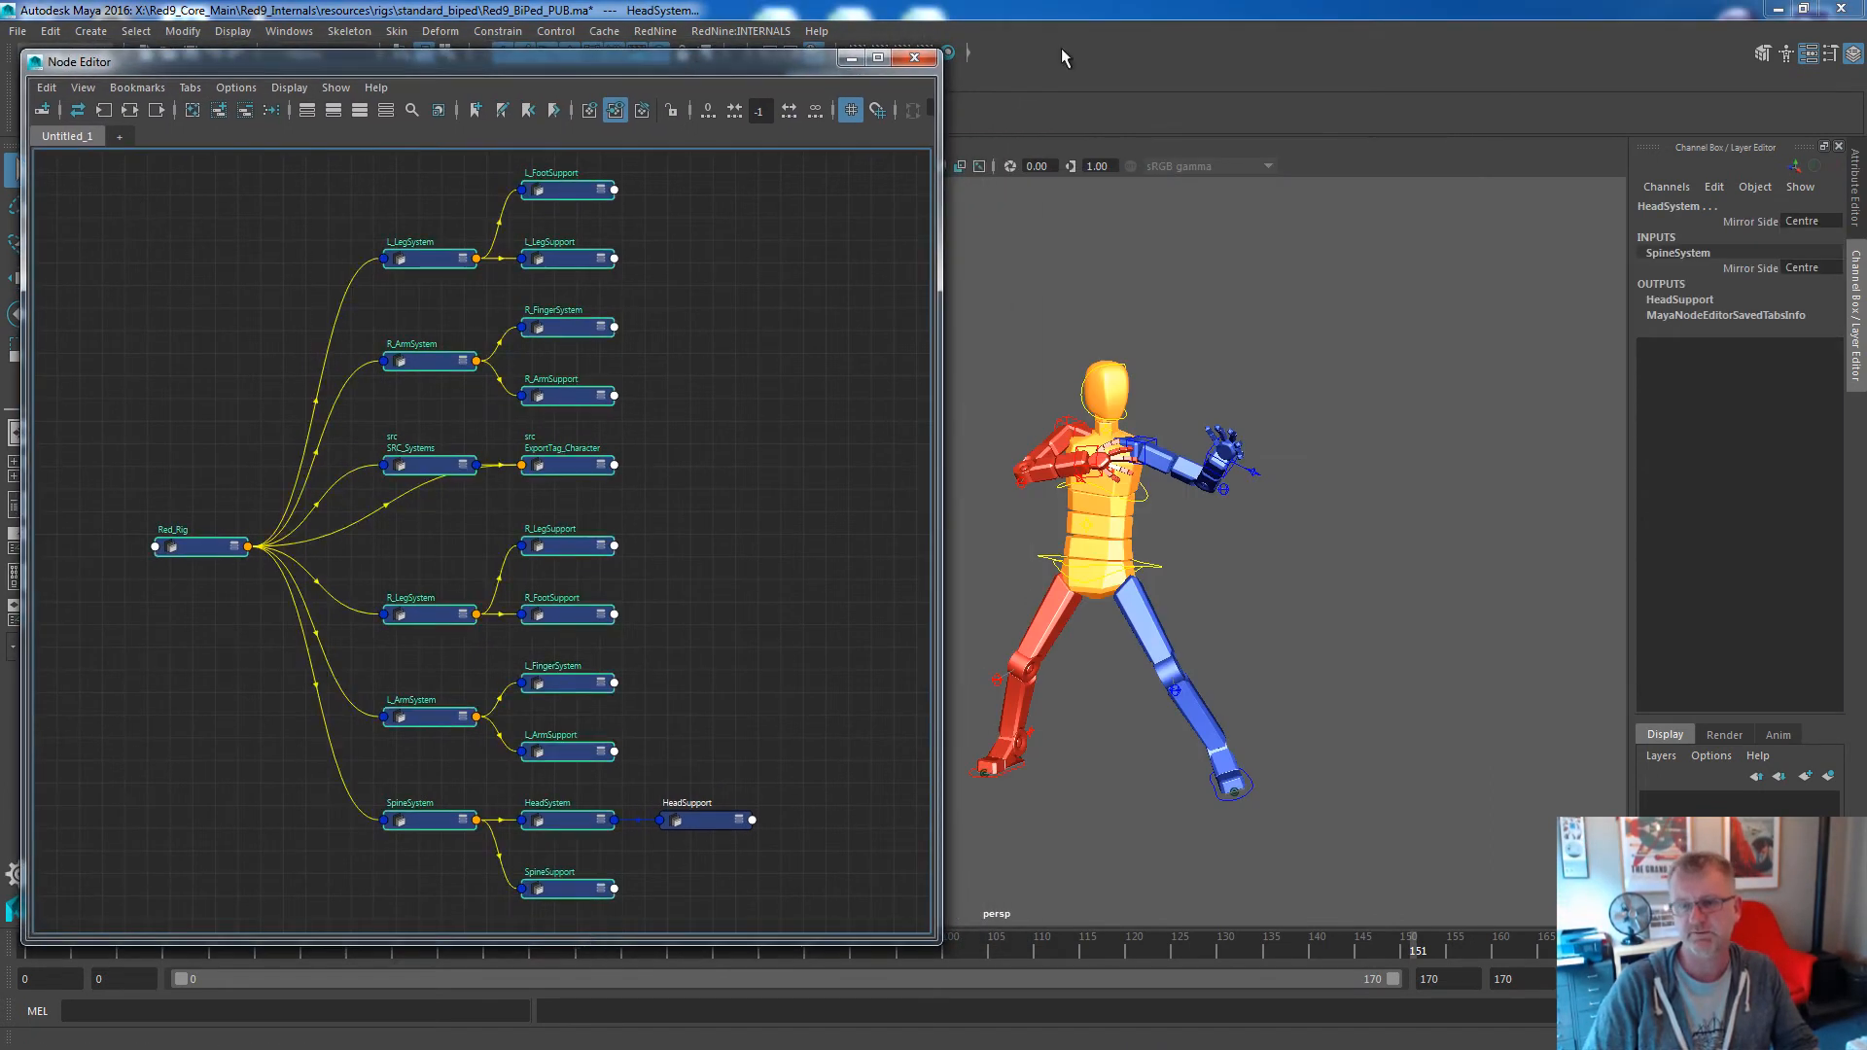
{"action": "left_click", "coordinate": [914, 57]}
Highlight MASTER_NODE and its three child groups to examine the rig hierarchy, then clear the selection.
{"action": "left_click", "coordinate": [141, 273]}
{"action": "left_click_drag", "start_coordinate": [141, 277], "coordinate": [148, 332]}
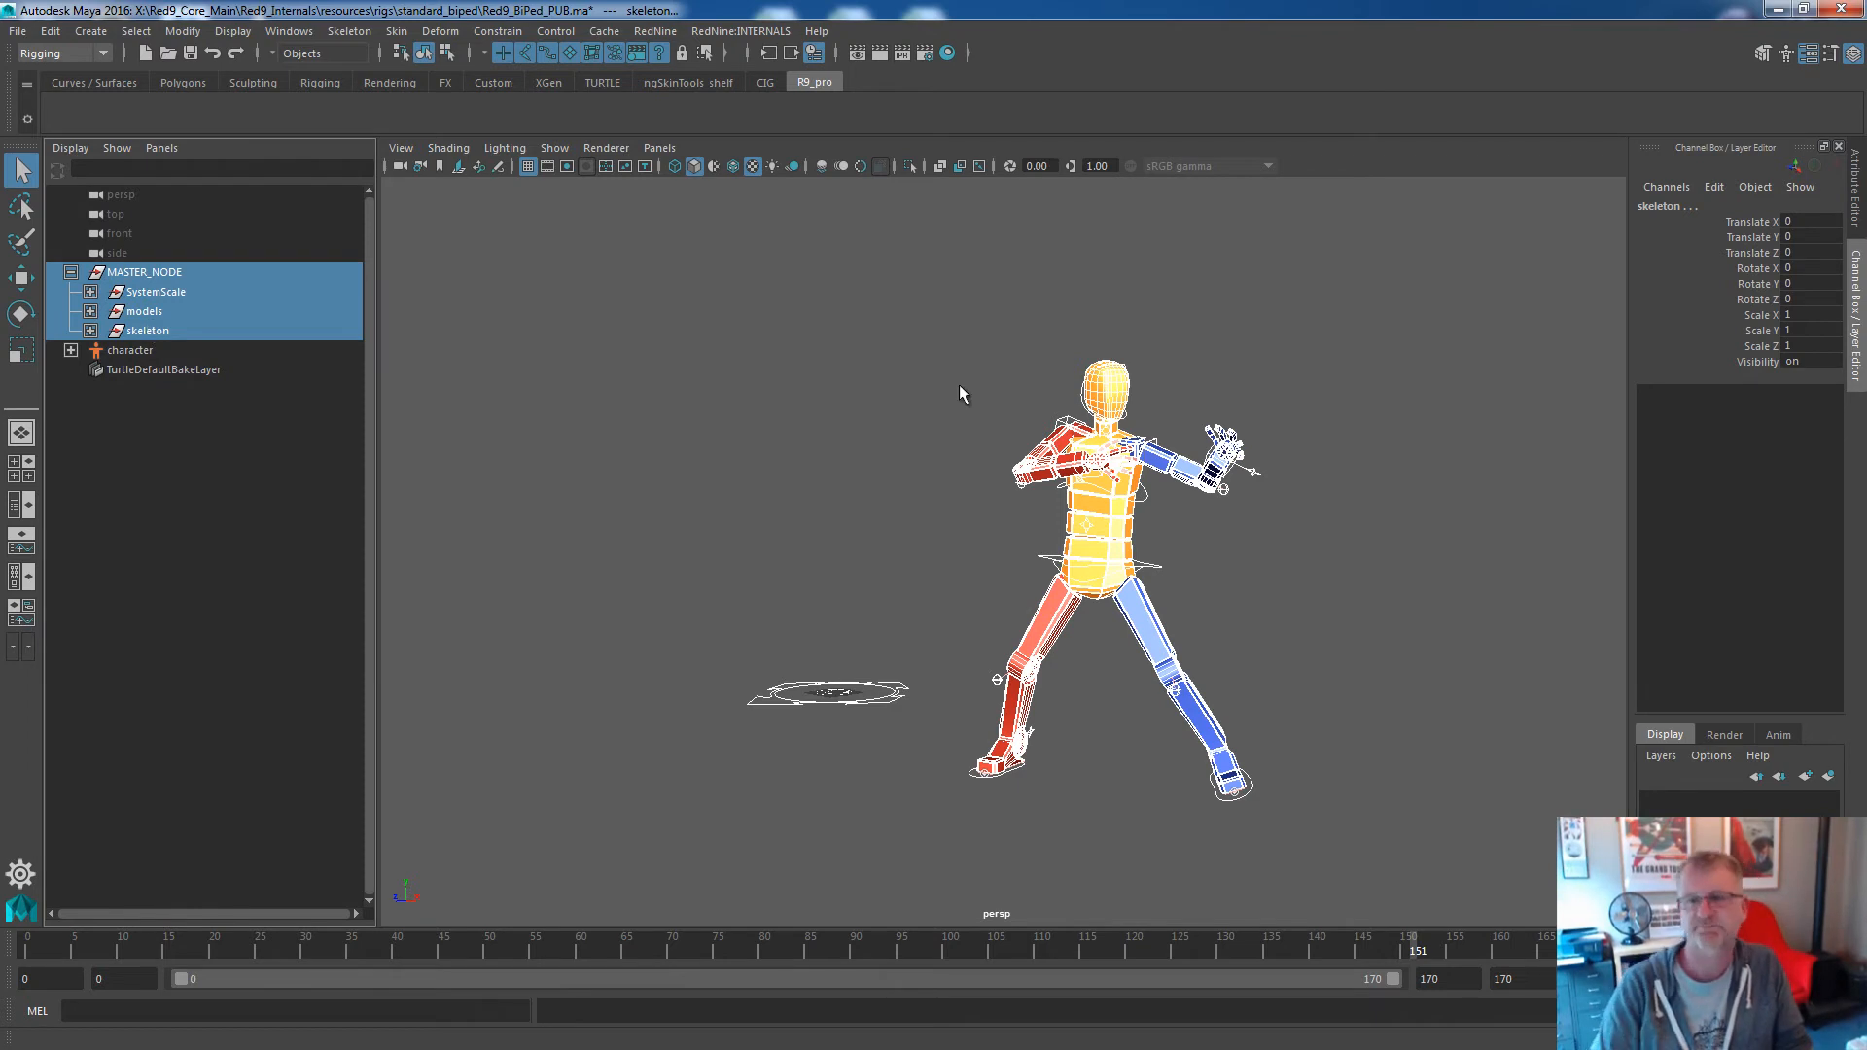
{"action": "left_click", "coordinate": [769, 433]}
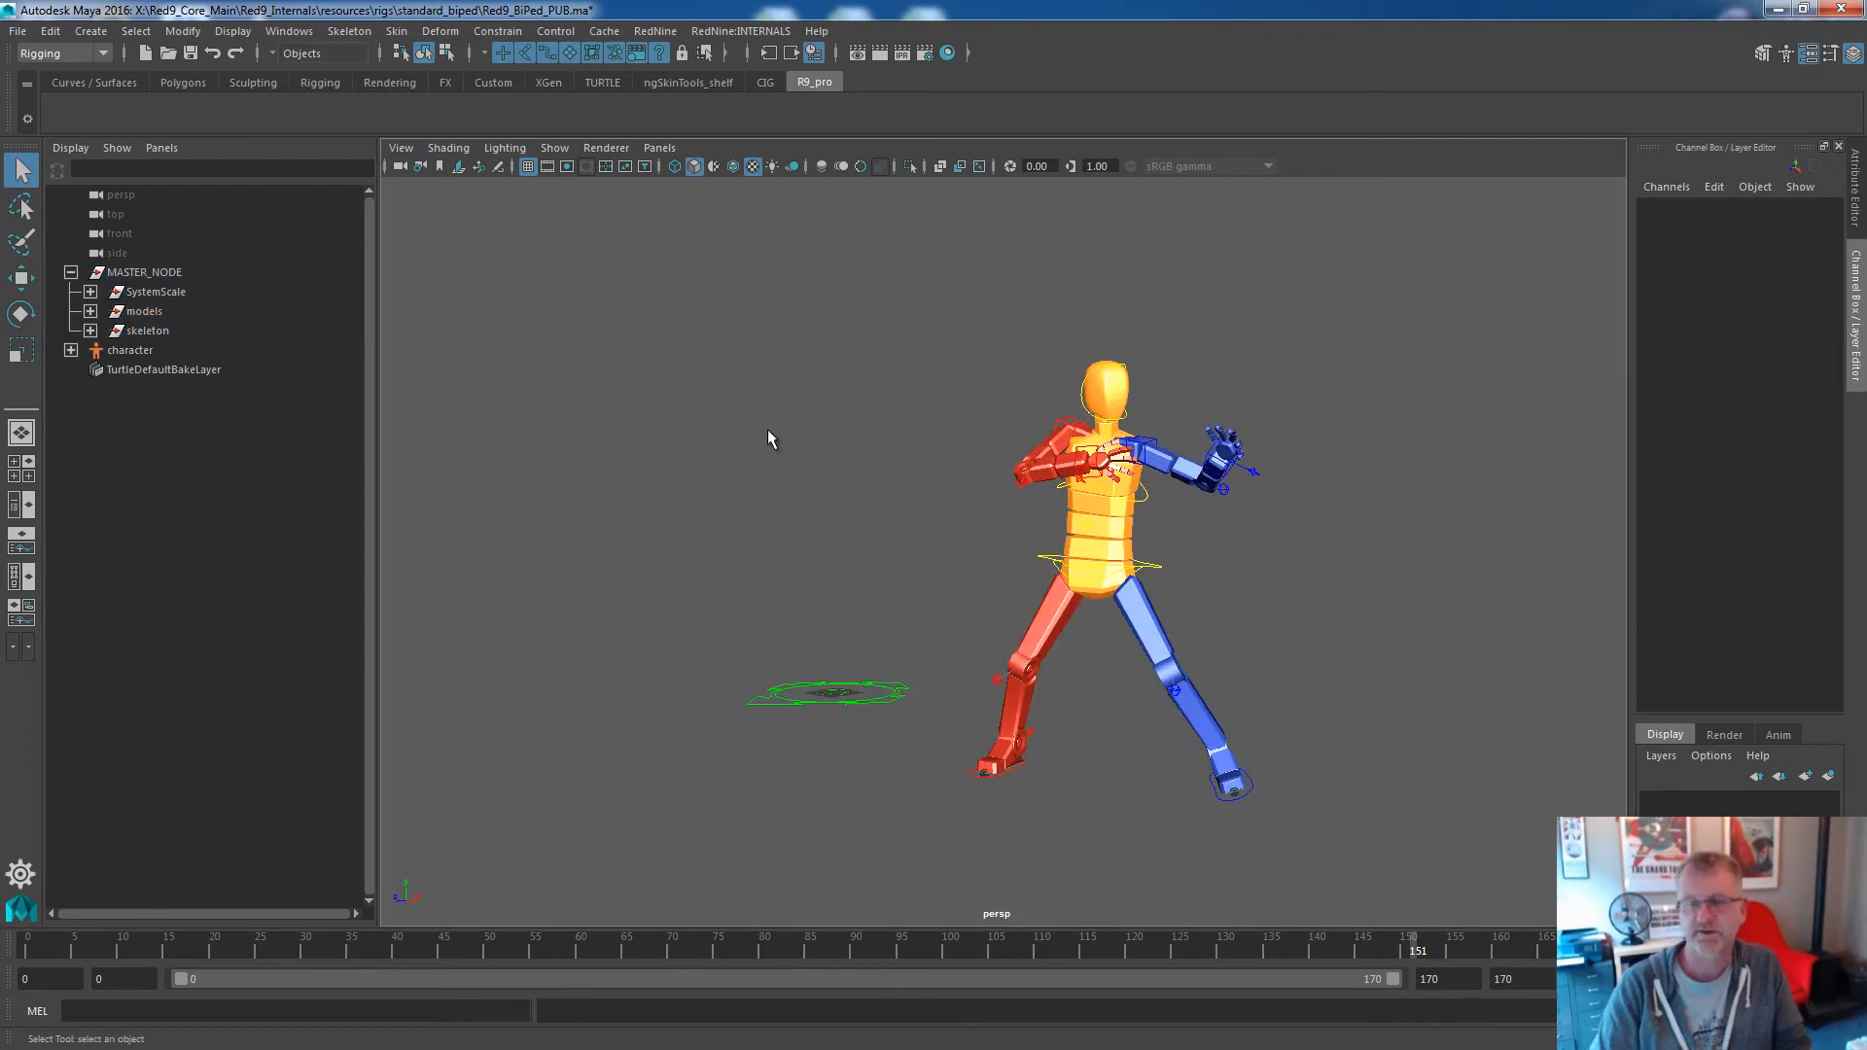
Reset the whole character rig to its base pose through the left foot control.
{"action": "left_click", "coordinate": [1233, 786]}
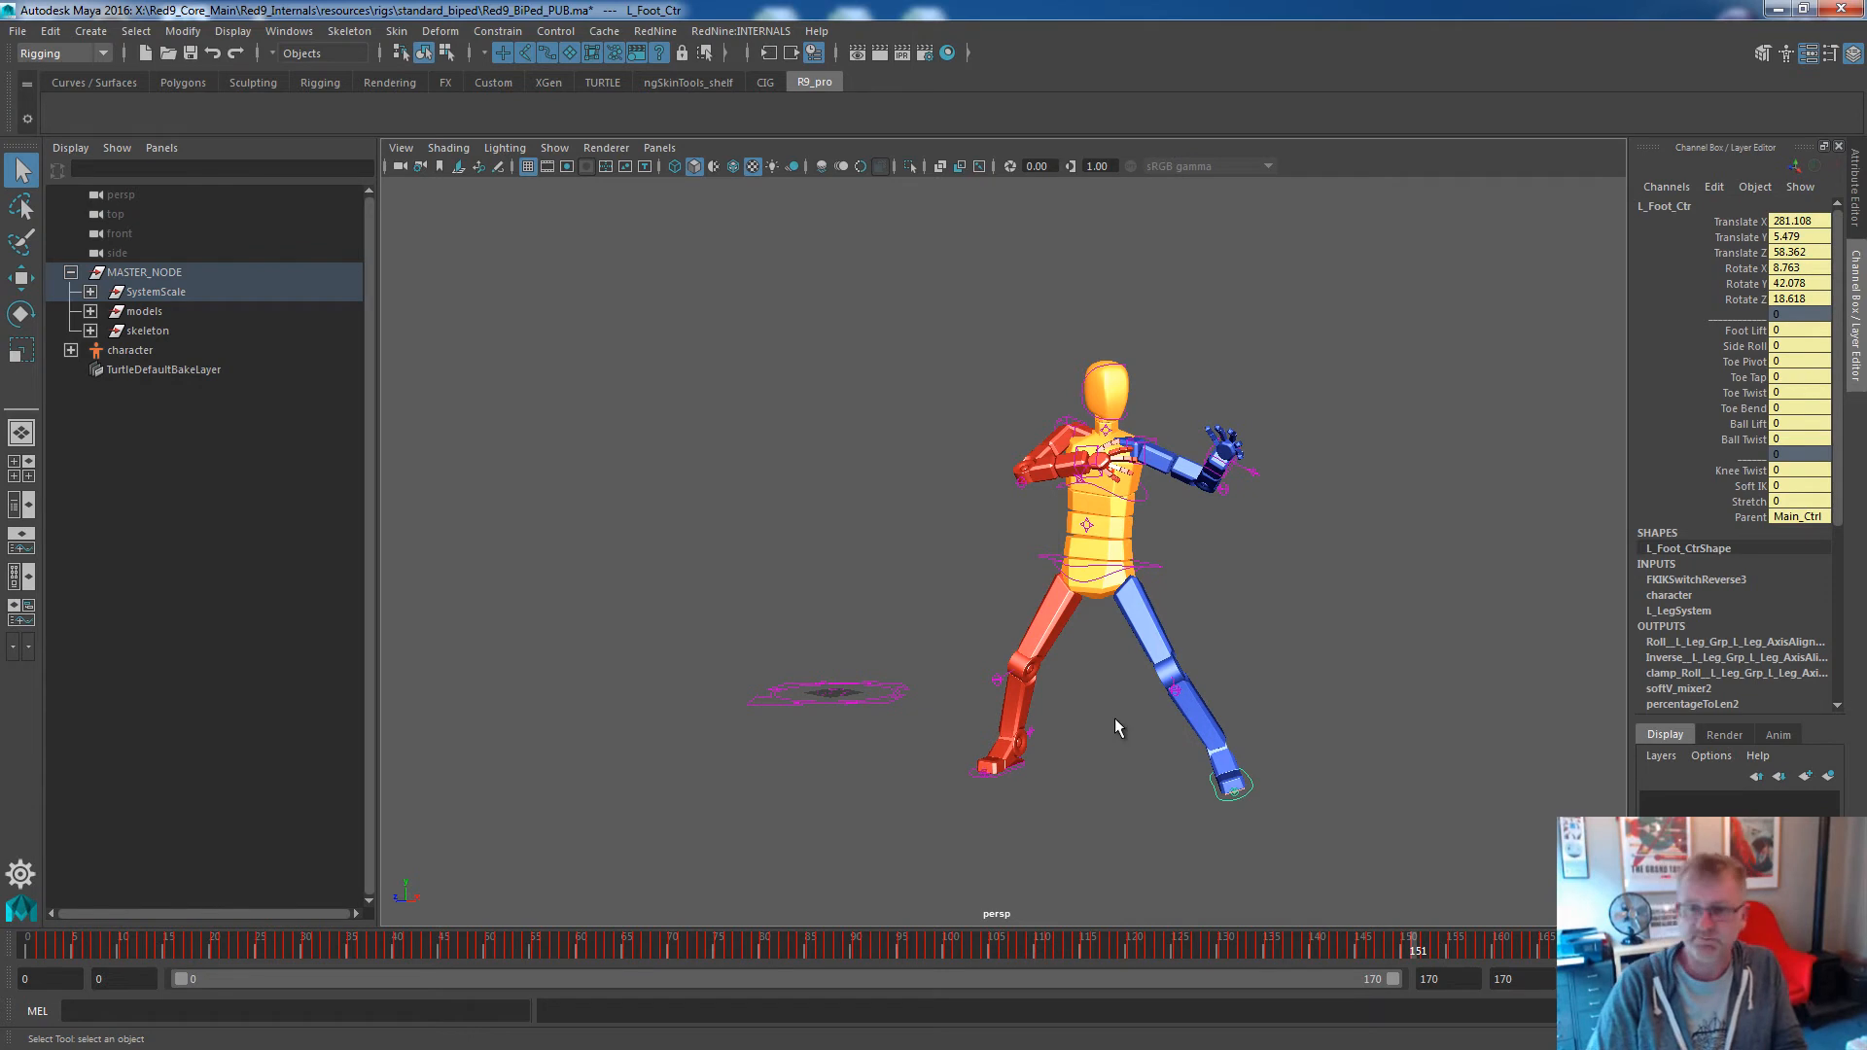
{"action": "right_click_drag", "start_coordinate": [1143, 569], "coordinate": [1125, 804]}
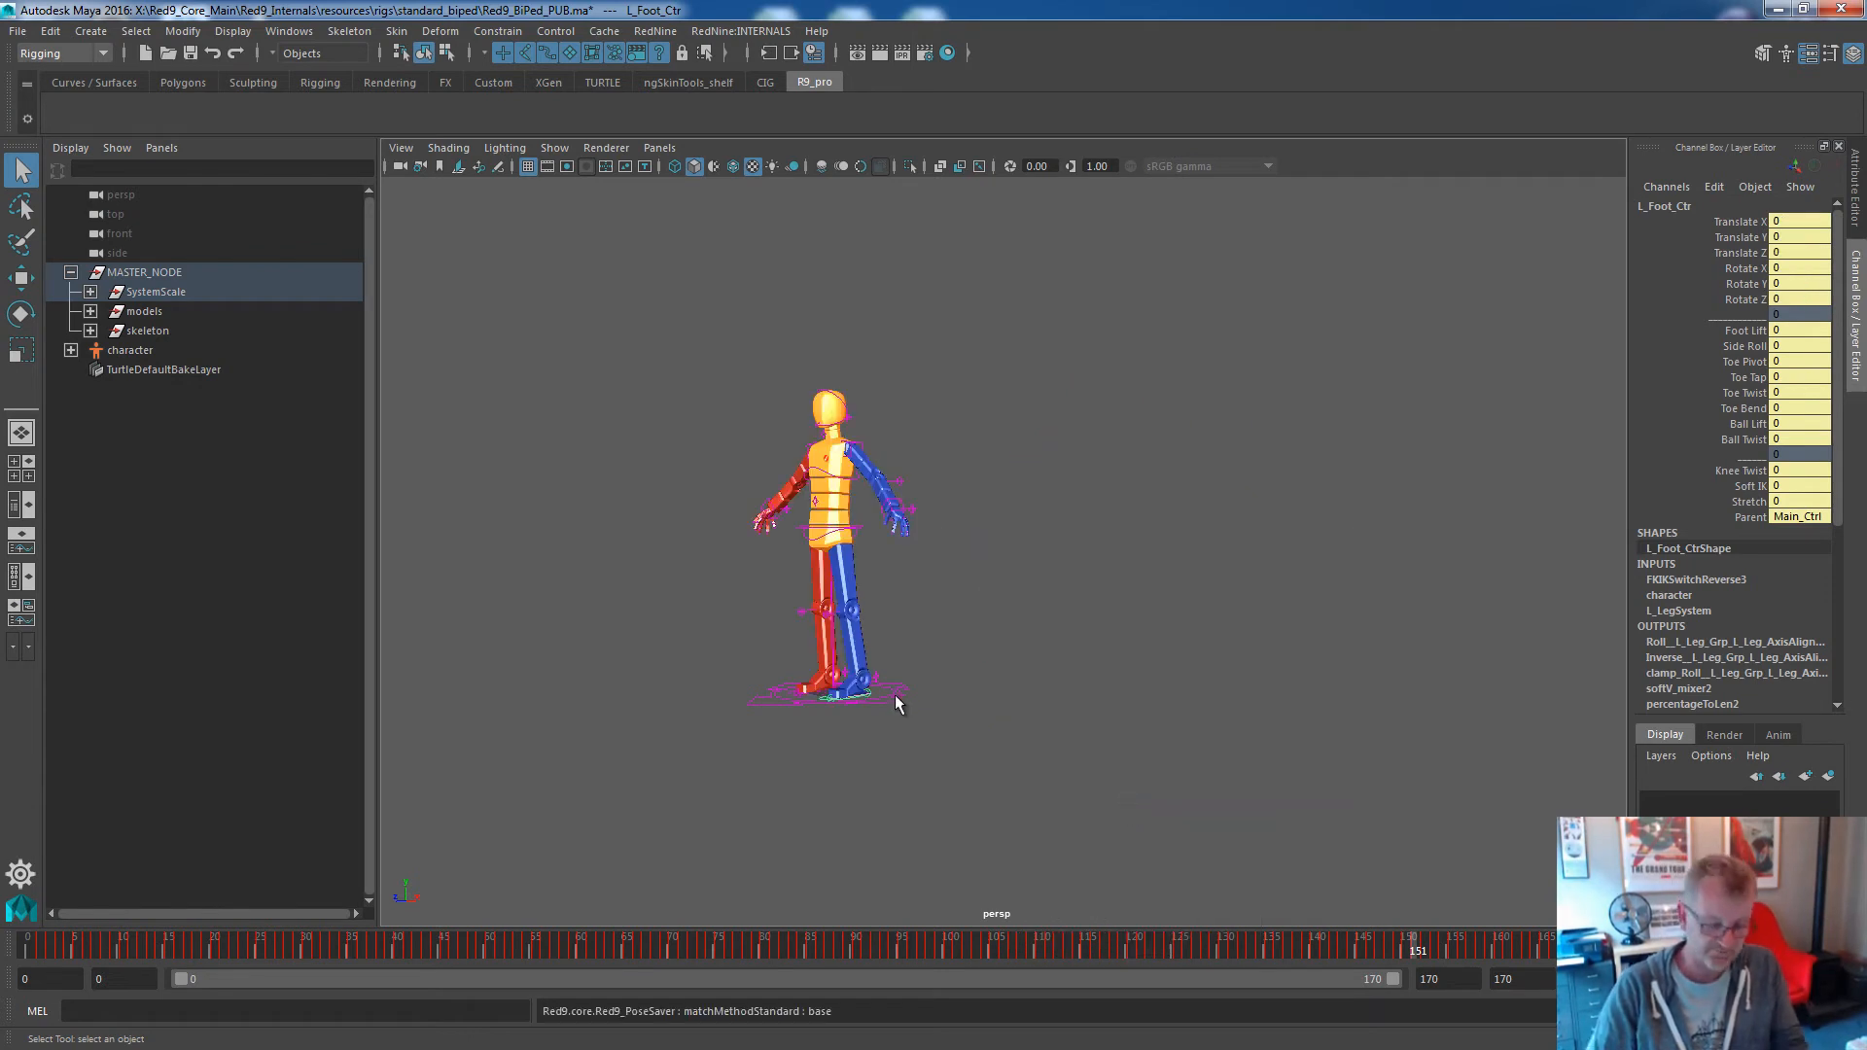
{"action": "left_click_drag", "start_coordinate": [739, 681], "coordinate": [855, 675], "text": "alt"}
{"action": "right_click_drag", "start_coordinate": [854, 675], "coordinate": [1036, 642], "text": "alt"}
{"action": "middle_click_drag", "start_coordinate": [880, 580], "coordinate": [1083, 584], "text": "alt"}
{"action": "scroll", "coordinate": [1040, 569], "scroll_direction": "up", "scroll_amount": 2}
{"action": "scroll", "coordinate": [1079, 589], "scroll_direction": "down", "scroll_amount": 2}
{"action": "scroll", "coordinate": [1071, 593], "scroll_direction": "up", "scroll_amount": 2}
{"action": "scroll", "coordinate": [1064, 640], "scroll_direction": "down", "scroll_amount": 3}
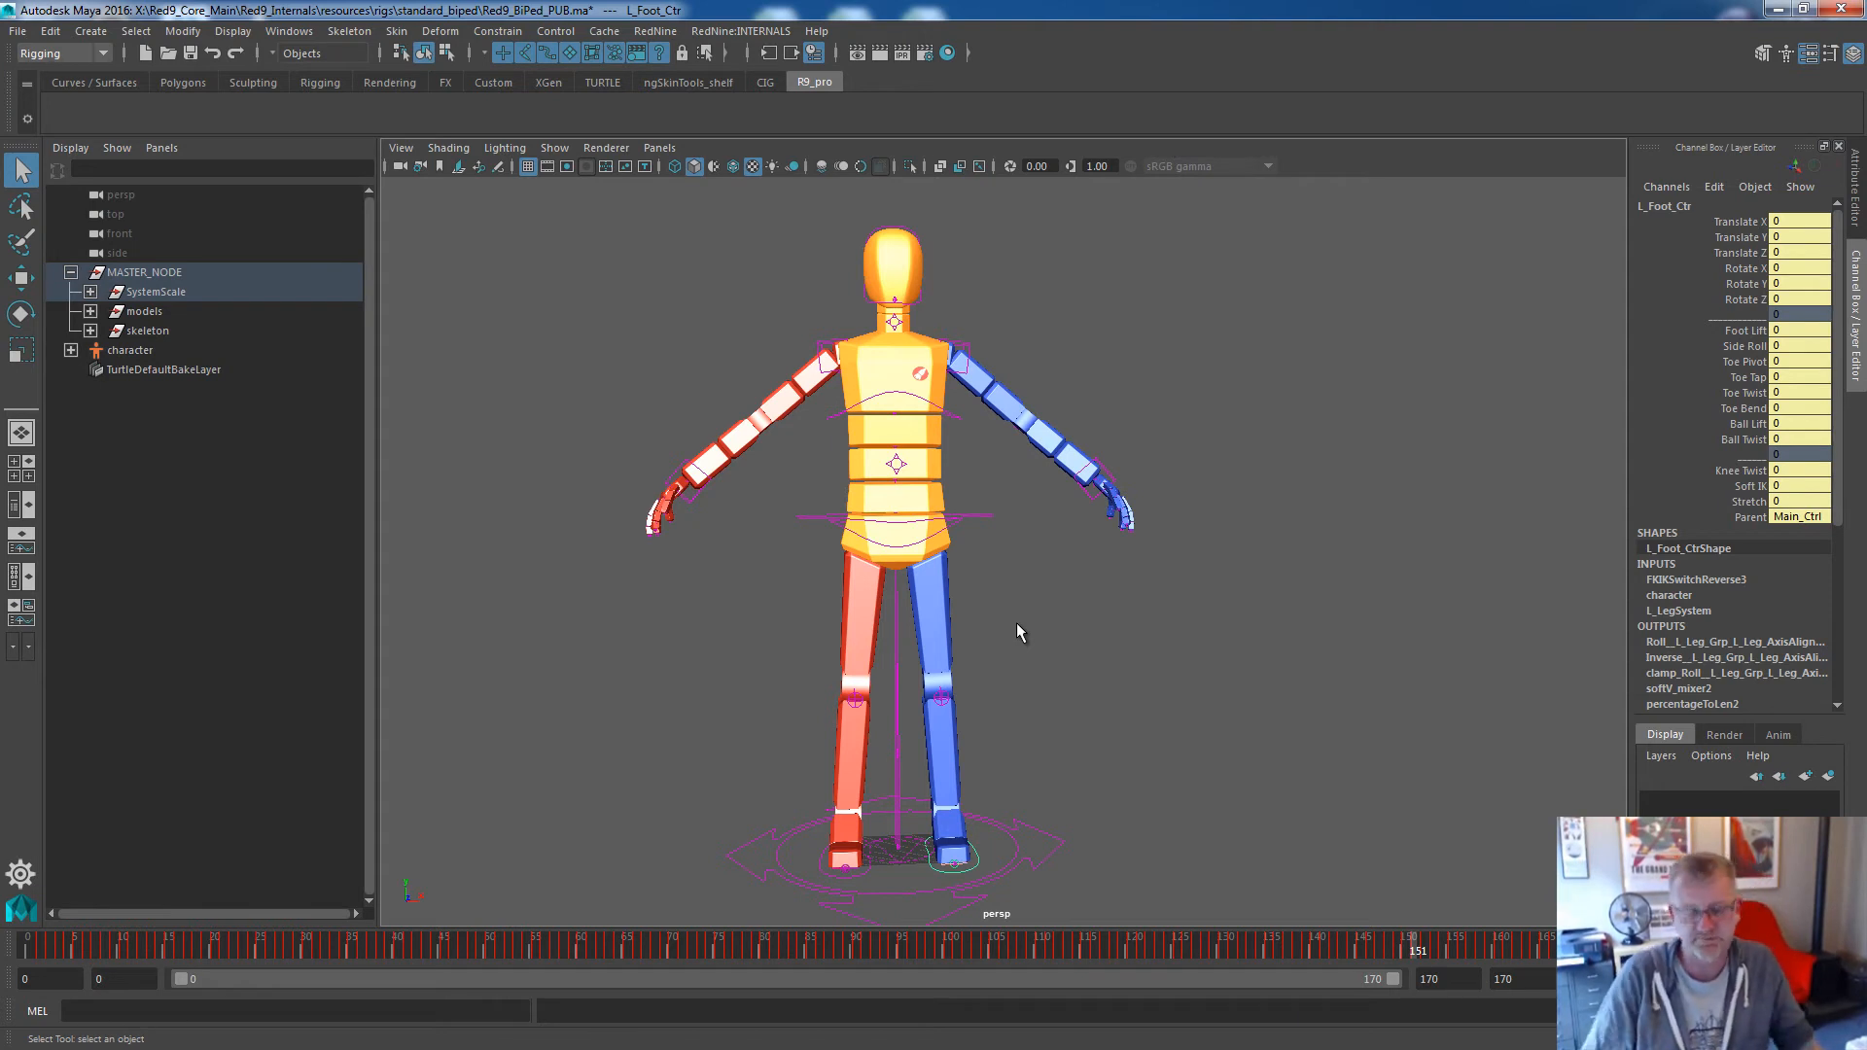
{"action": "left_click_drag", "start_coordinate": [1117, 625], "coordinate": [1015, 617], "text": "alt"}
{"action": "middle_click_drag", "start_coordinate": [1014, 617], "coordinate": [1089, 617], "text": "alt"}
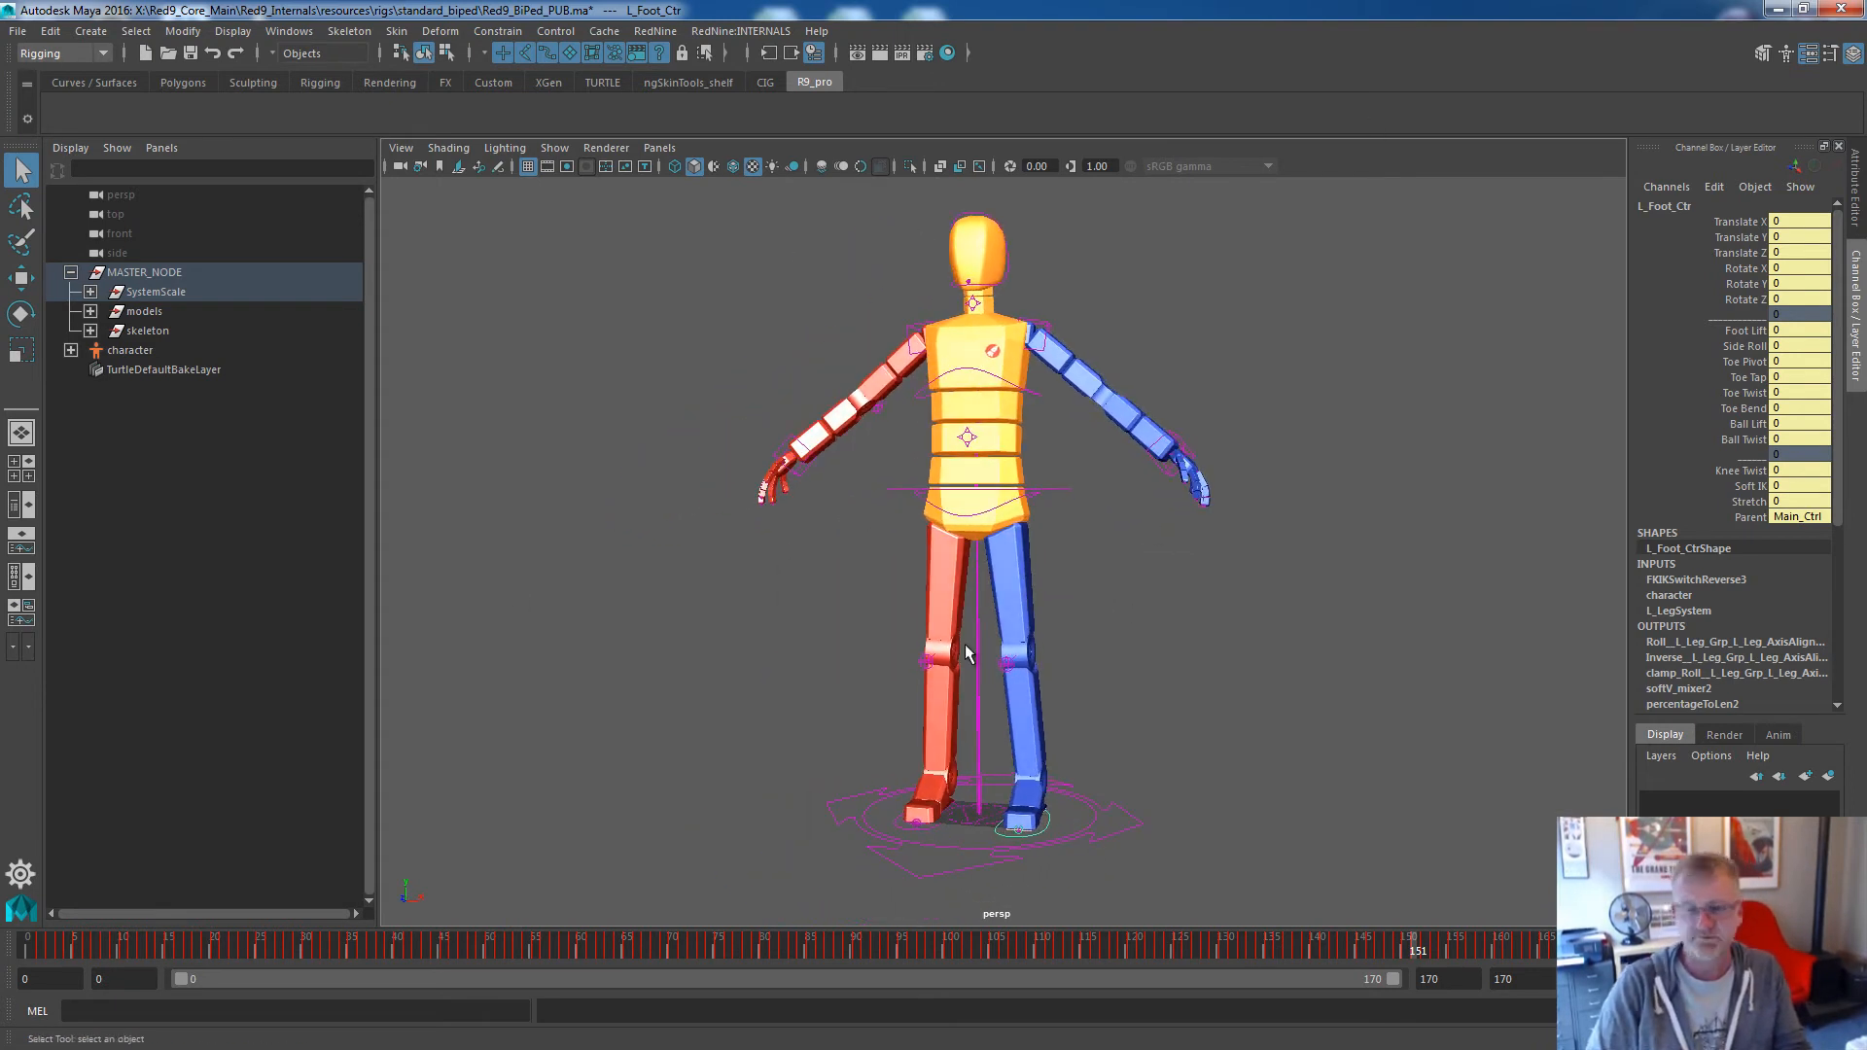
Move the left wrist control down and inward to a translation of about 1.7, -3.7, 3.2 to test the arm without soft IK.
{"action": "scroll", "coordinate": [1138, 646], "scroll_direction": "up", "scroll_amount": 5}
{"action": "scroll", "coordinate": [1142, 592], "scroll_direction": "down", "scroll_amount": 3}
{"action": "left_click_drag", "start_coordinate": [1113, 613], "coordinate": [1153, 646], "text": "alt"}
{"action": "left_click", "coordinate": [1269, 731]}
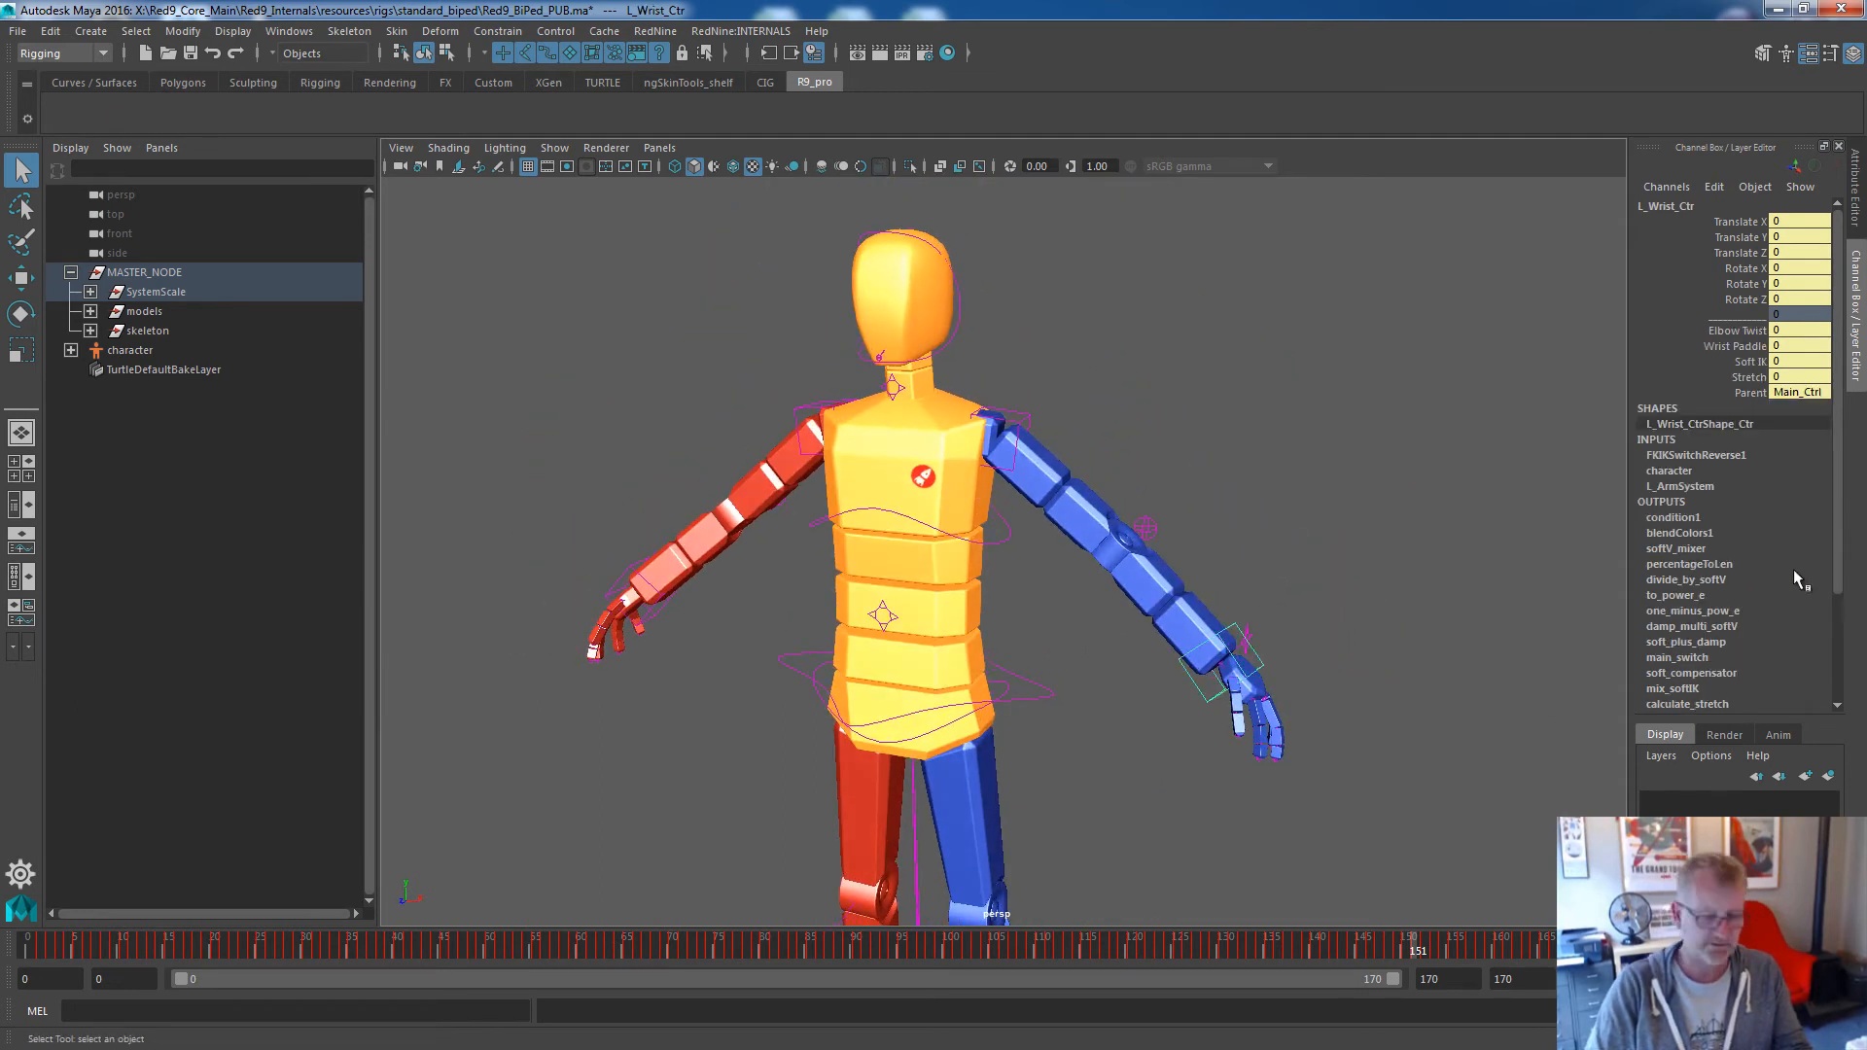
{"action": "left_click", "coordinate": [1759, 363]}
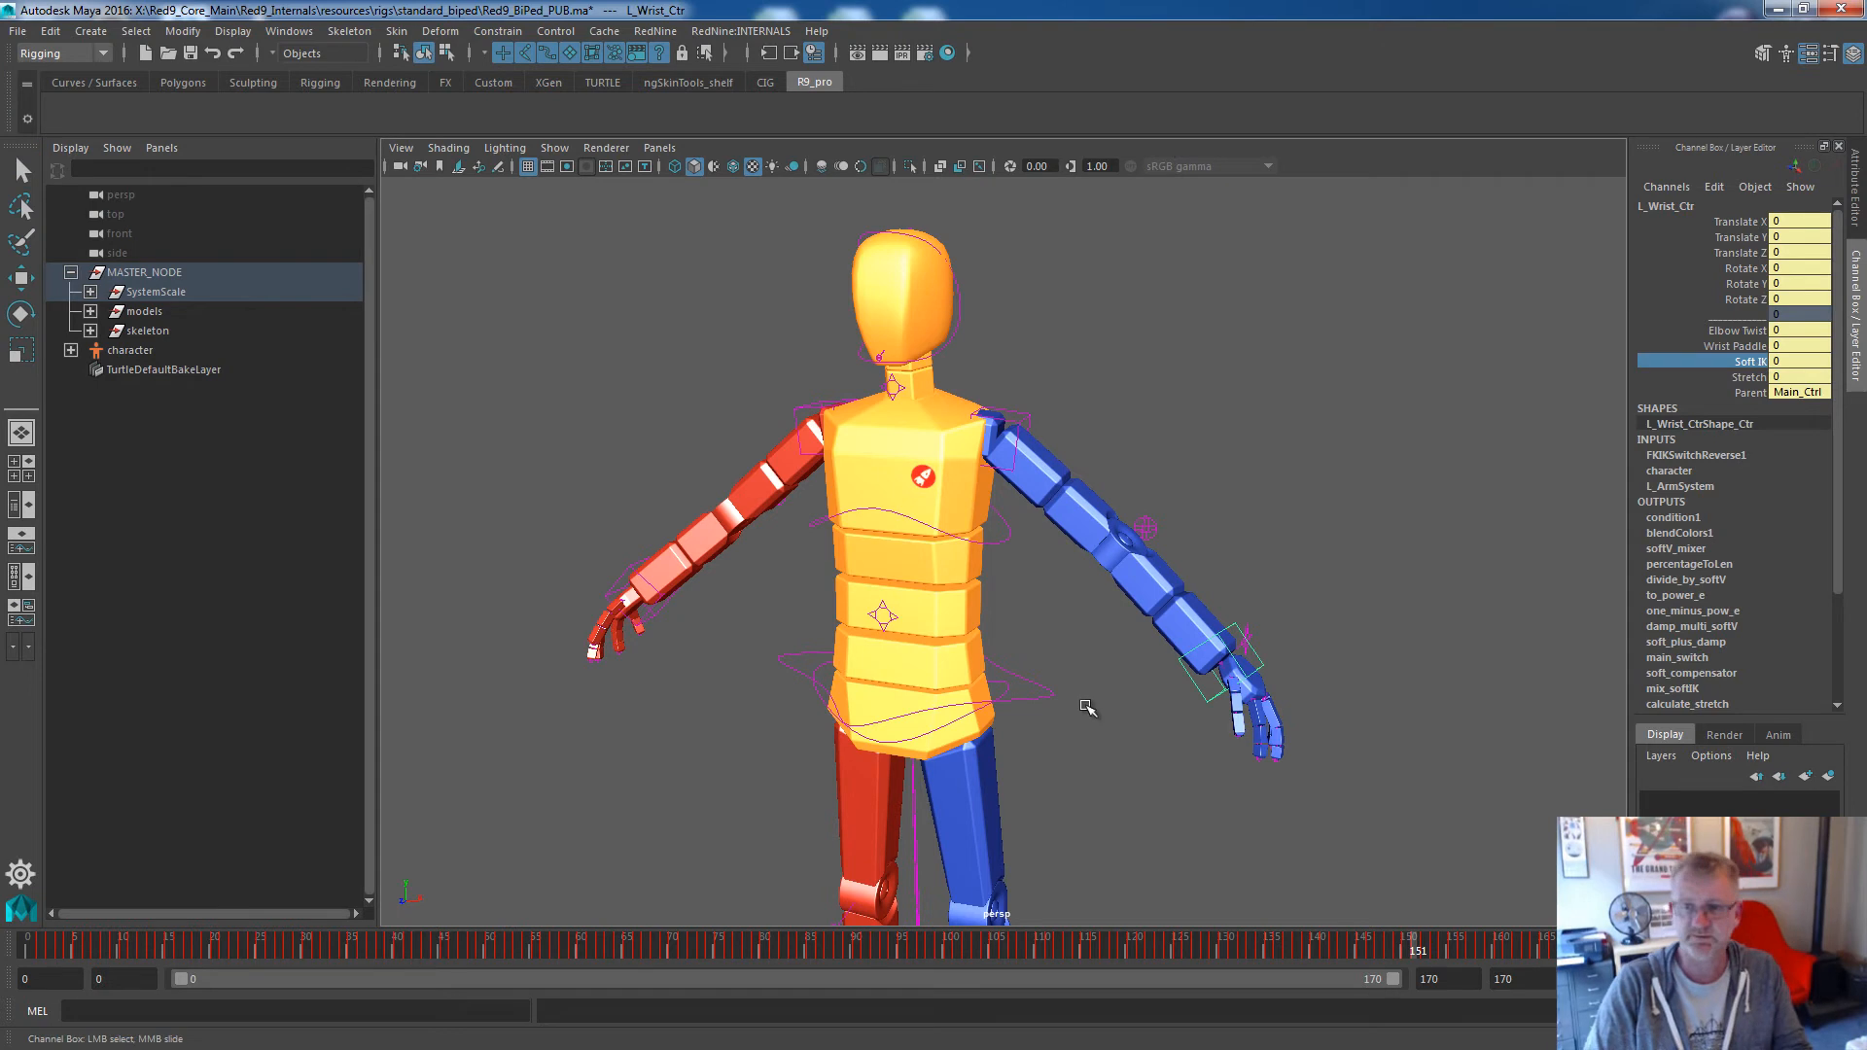
{"action": "key", "text": "w"}
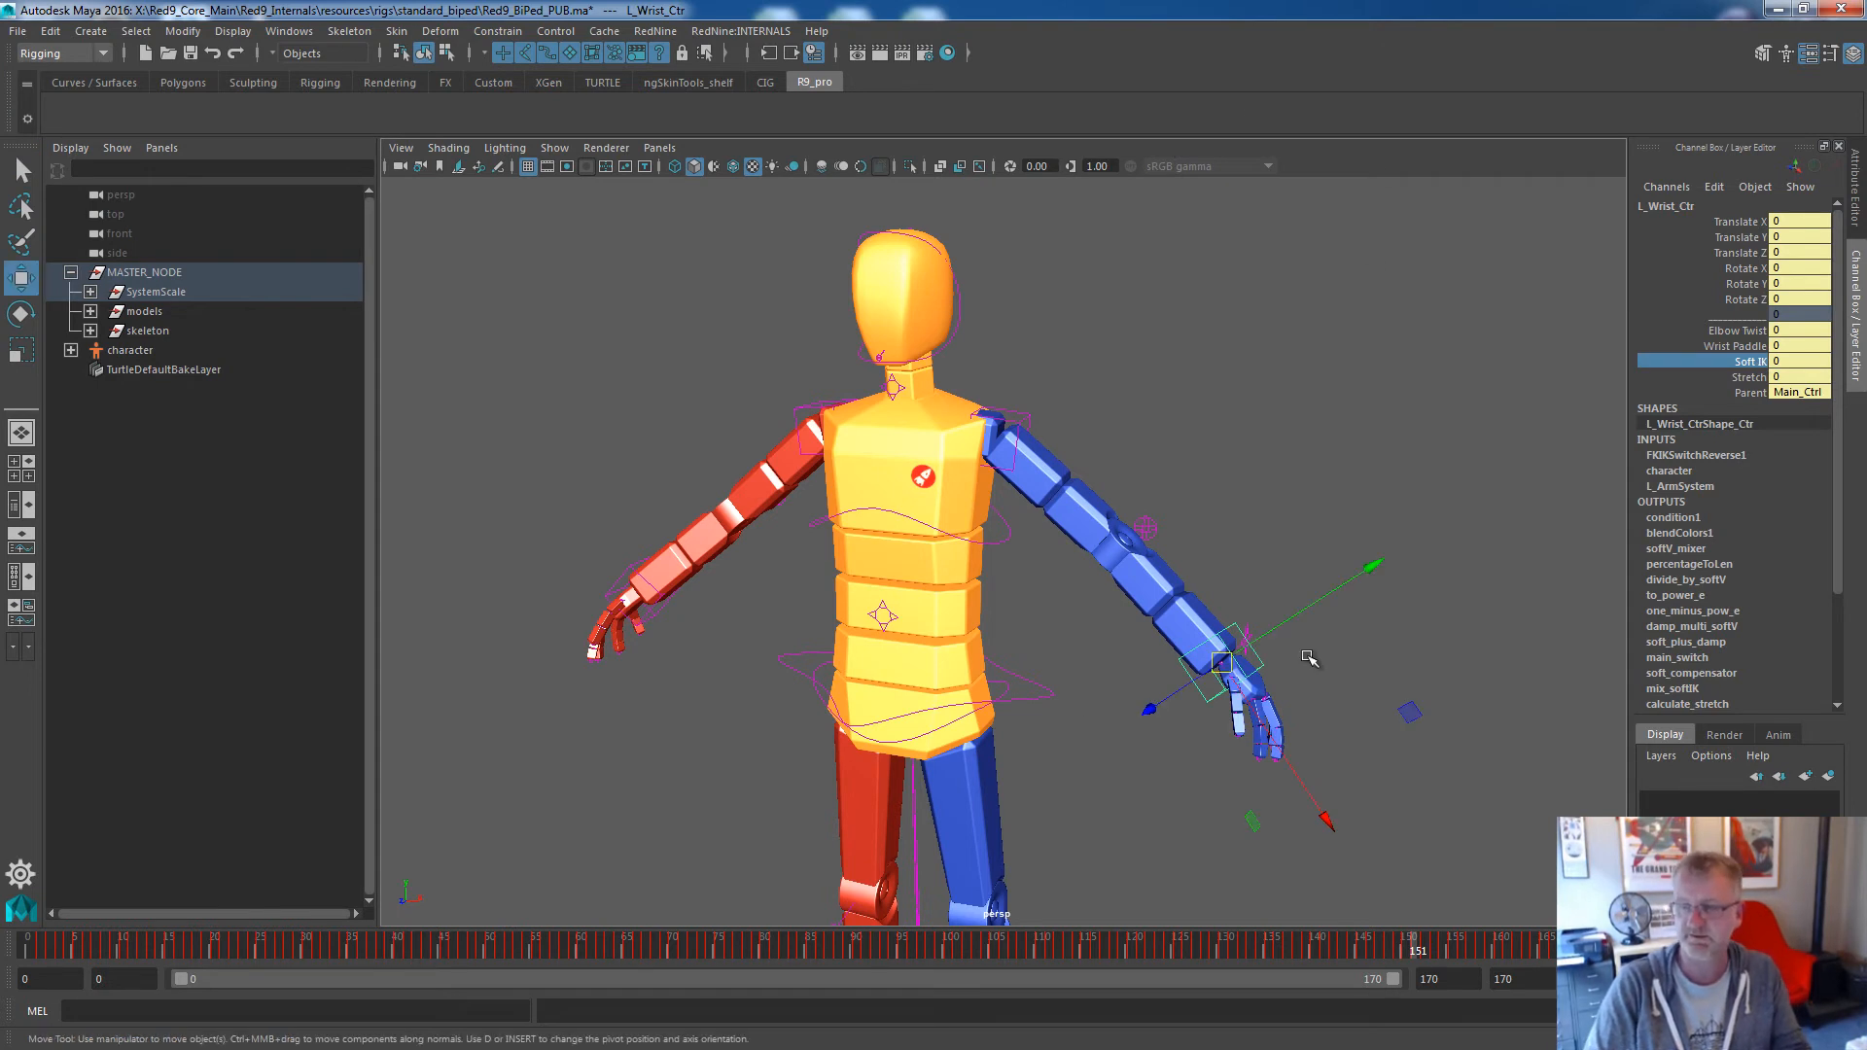
{"action": "left_click_drag", "start_coordinate": [1096, 681], "coordinate": [1034, 671], "text": "alt"}
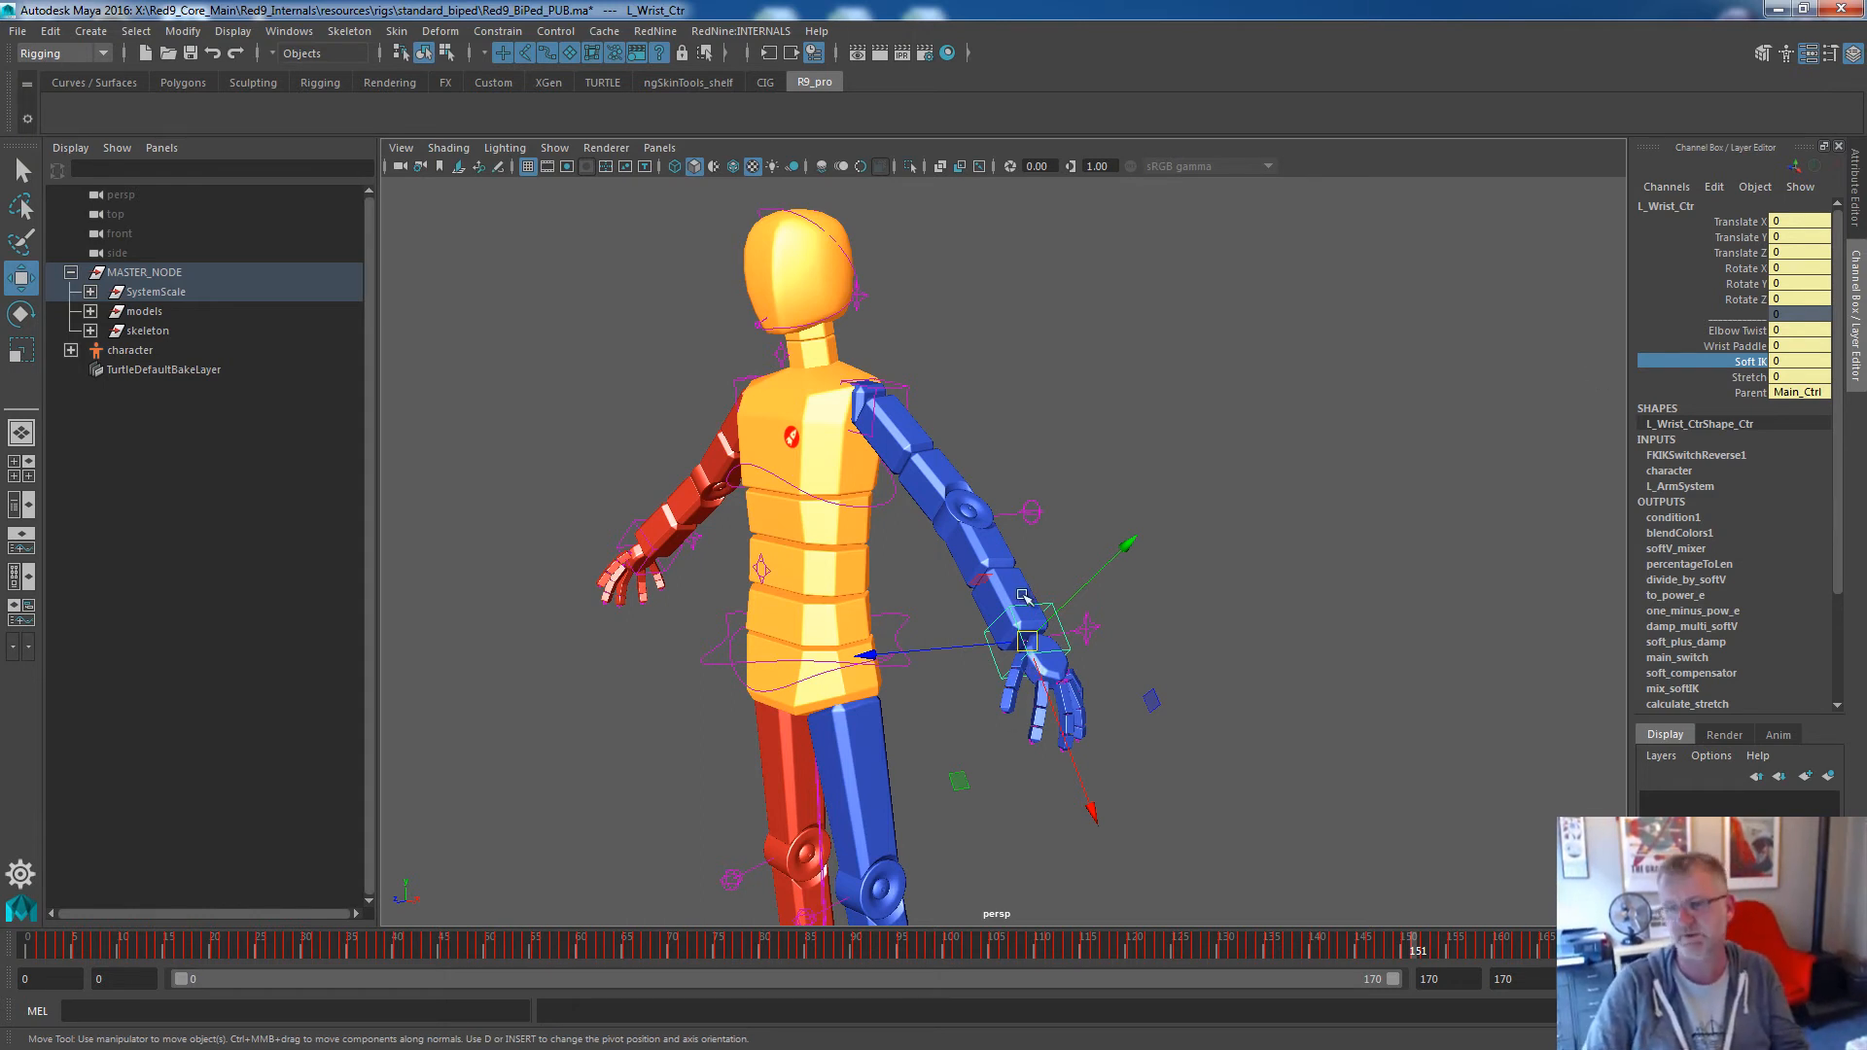
{"action": "left_click_drag", "start_coordinate": [1026, 642], "coordinate": [1002, 666]}
Set the left wrist control's Soft IK to 1 and move it to a translation of about 0.1, -3.1, 3.7.
{"action": "double_click", "coordinate": [1817, 359]}
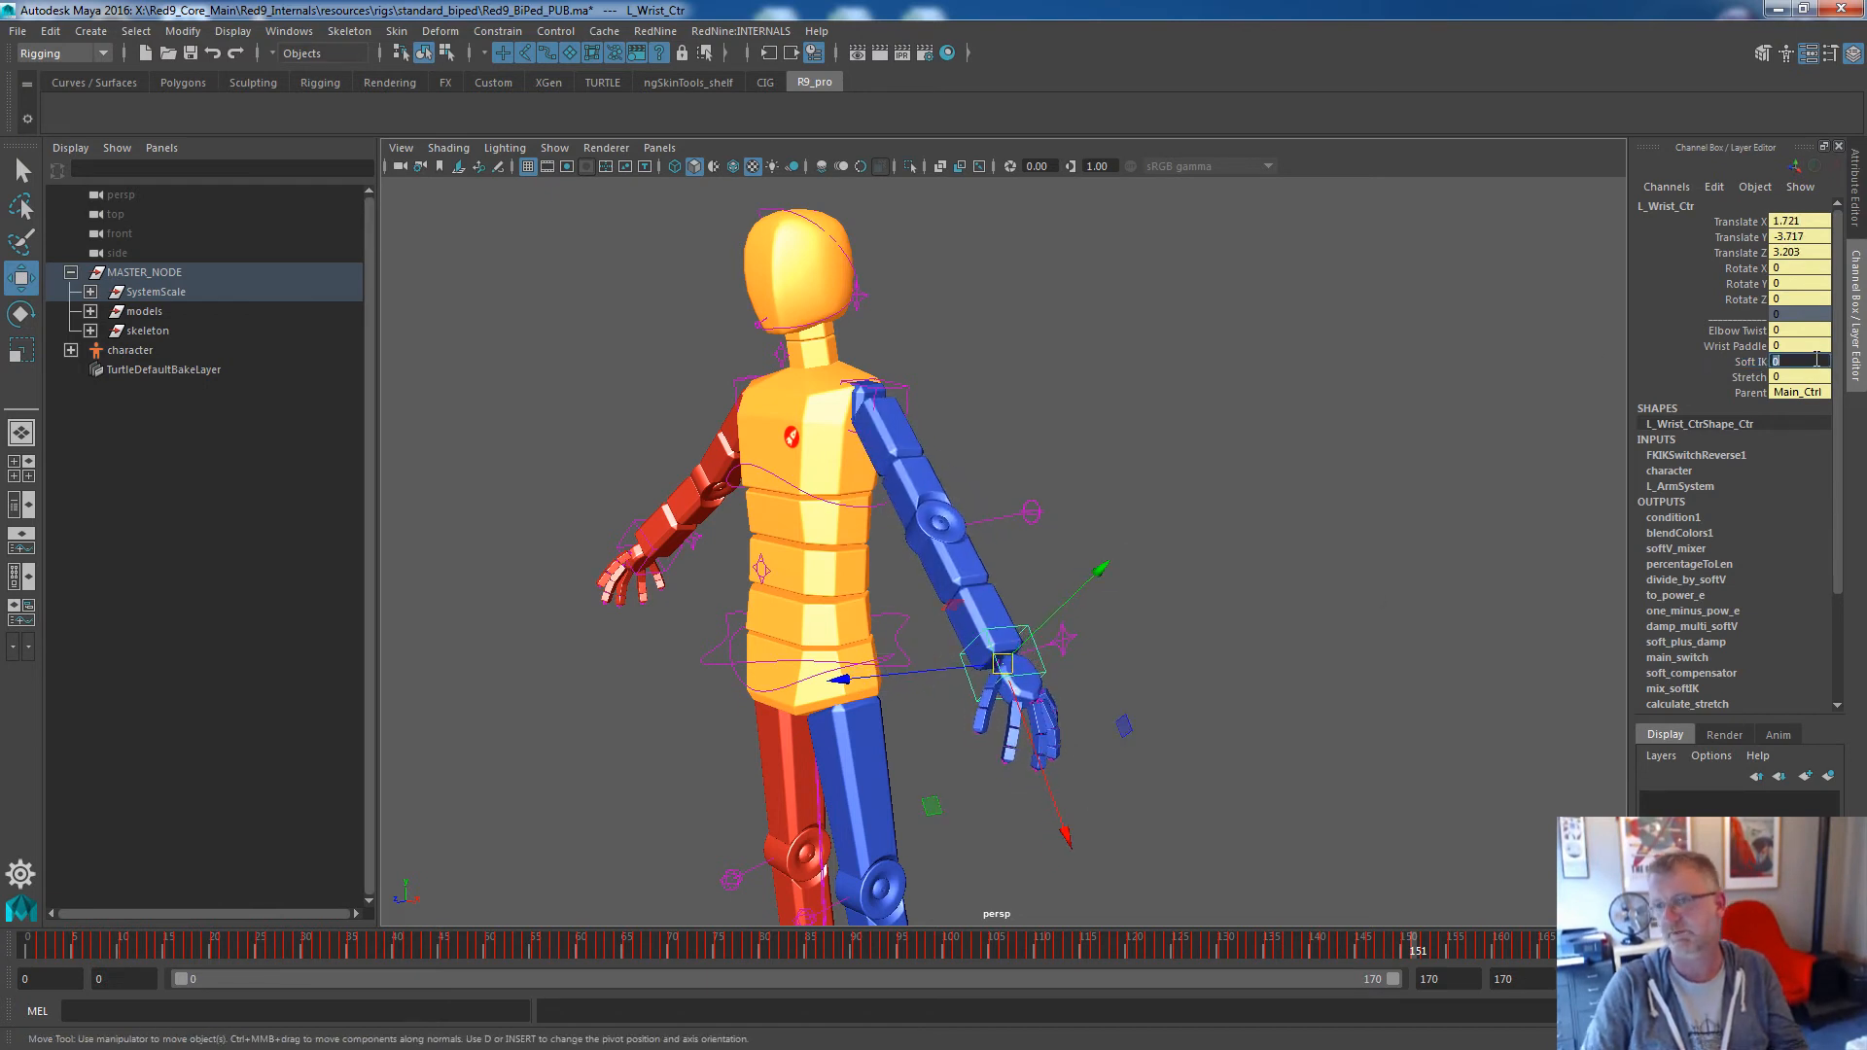
{"action": "type", "text": "1"}
{"action": "mouse_move", "coordinate": [1002, 665]}
{"action": "left_mouse_down"}
{"action": "mouse_move", "coordinate": [1000, 687]}
{"action": "mouse_move", "coordinate": [999, 653]}
{"action": "left_mouse_up"}
{"action": "double_click", "coordinate": [1787, 361]}
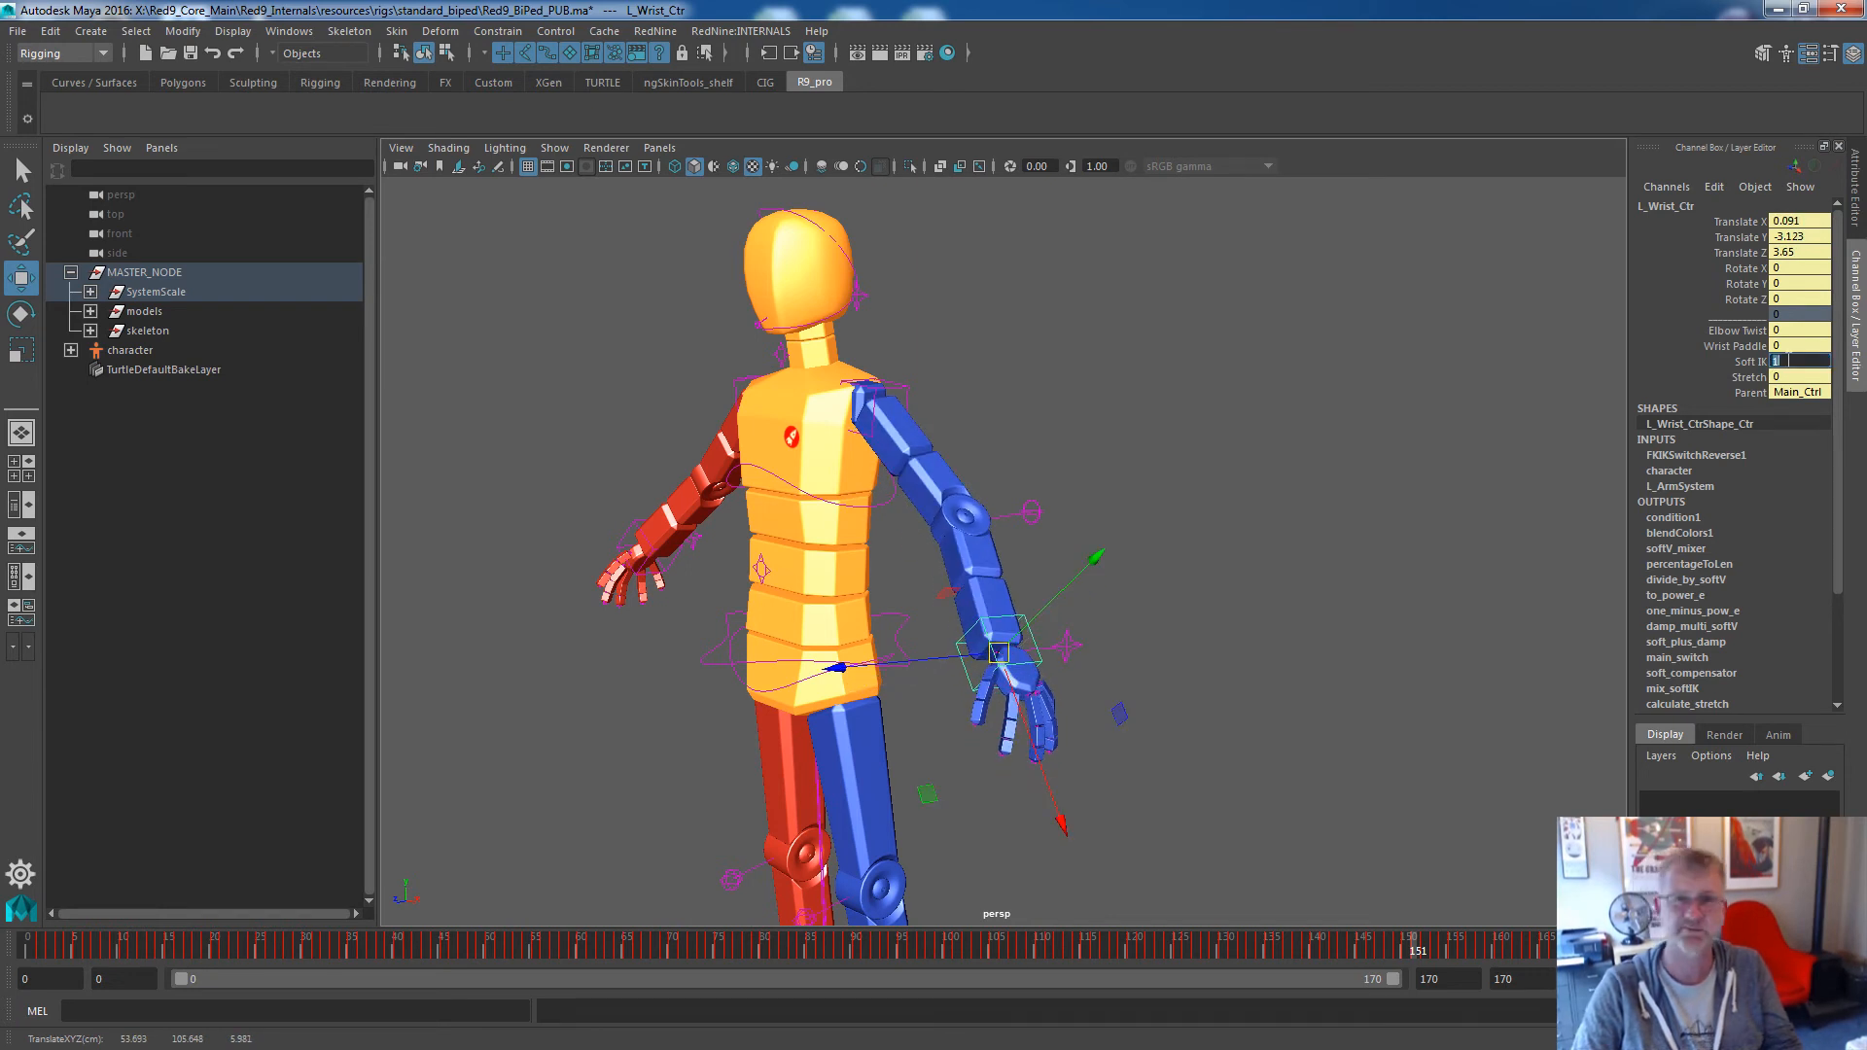
Set the left wrist control's Stretch to 1 and its Soft IK to 5.
{"action": "left_click", "coordinate": [1749, 376]}
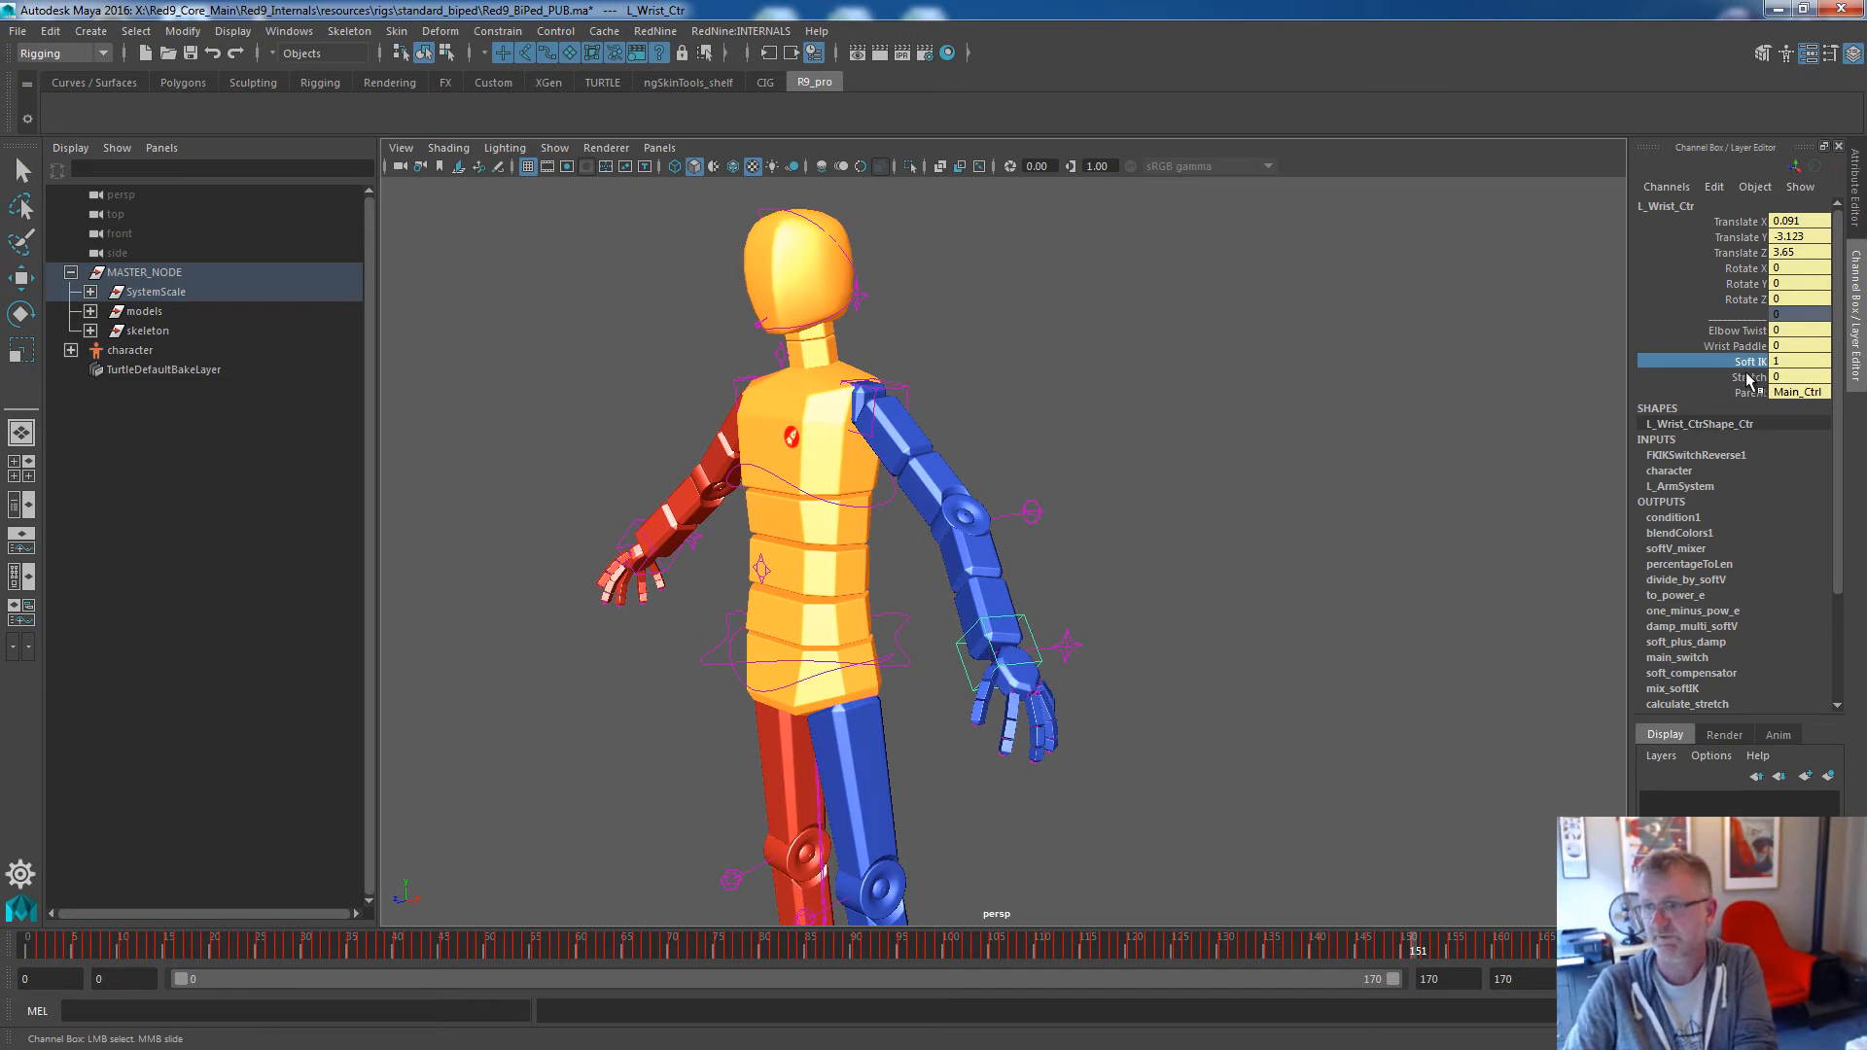
{"action": "middle_click_drag", "start_coordinate": [1103, 353], "coordinate": [1612, 305]}
{"action": "left_click", "coordinate": [1752, 360]}
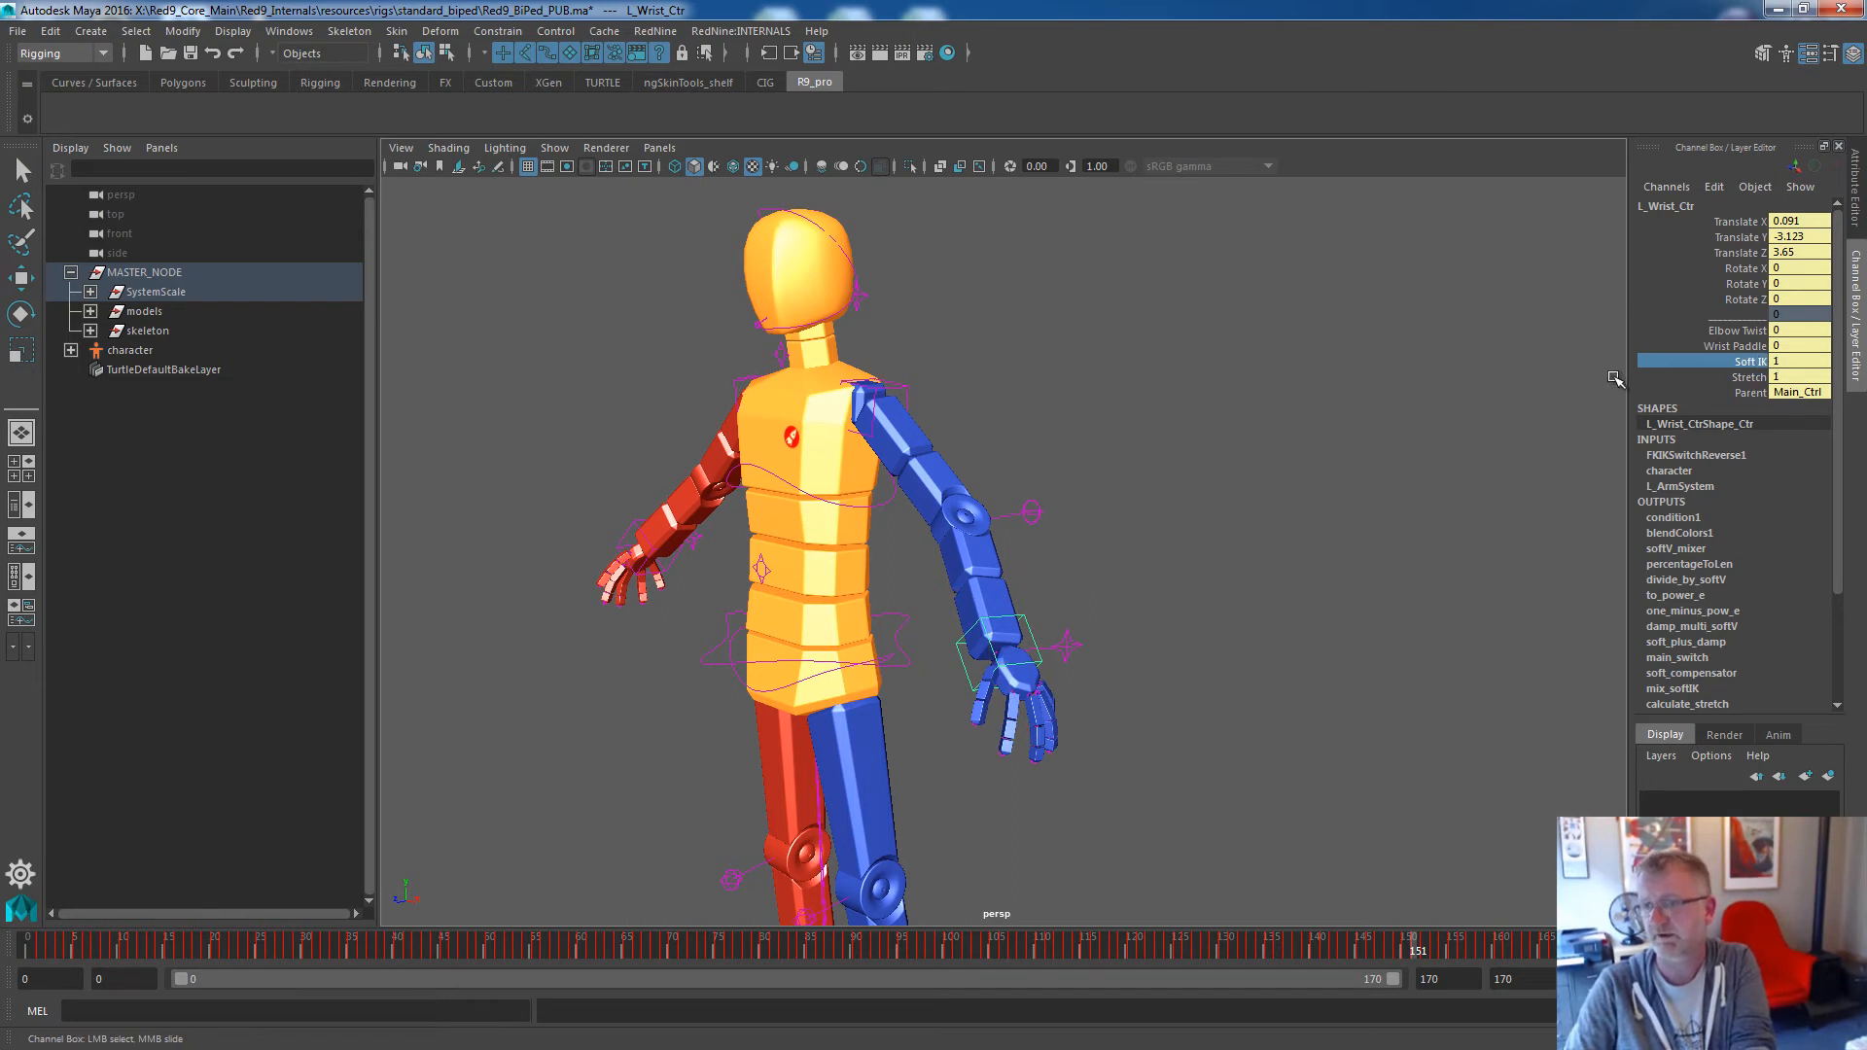
{"action": "middle_click_drag", "start_coordinate": [1155, 330], "coordinate": [1512, 323]}
Move the left wrist control outward to a translation of about 1.0, 0.3, -1.1 to test the softened, stretchable arm.
{"action": "key", "text": "w"}
{"action": "left_click", "coordinate": [965, 674]}
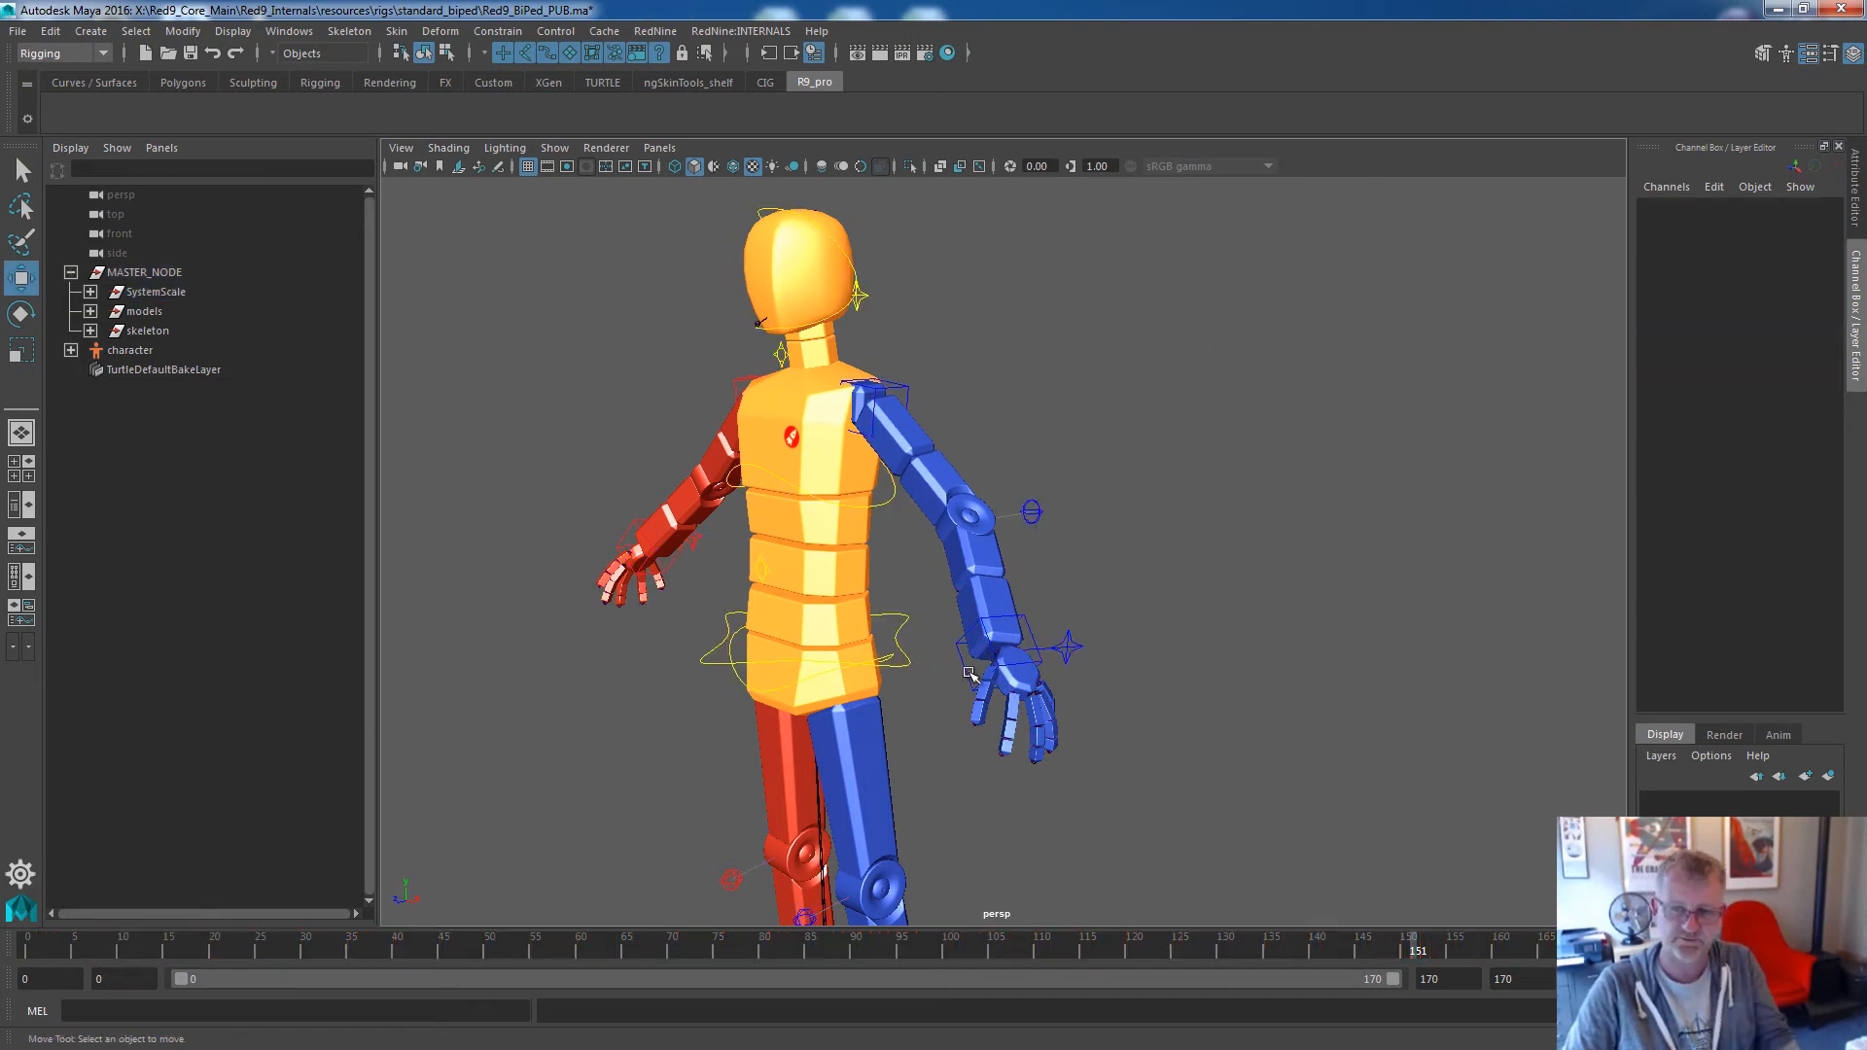
{"action": "left_click", "coordinate": [961, 675]}
{"action": "left_click_drag", "start_coordinate": [991, 654], "coordinate": [1036, 647]}
Set the left wrist control's Soft IK to 0 and pull the wrist outward to test the arm's stretch.
{"action": "left_click", "coordinate": [1799, 362]}
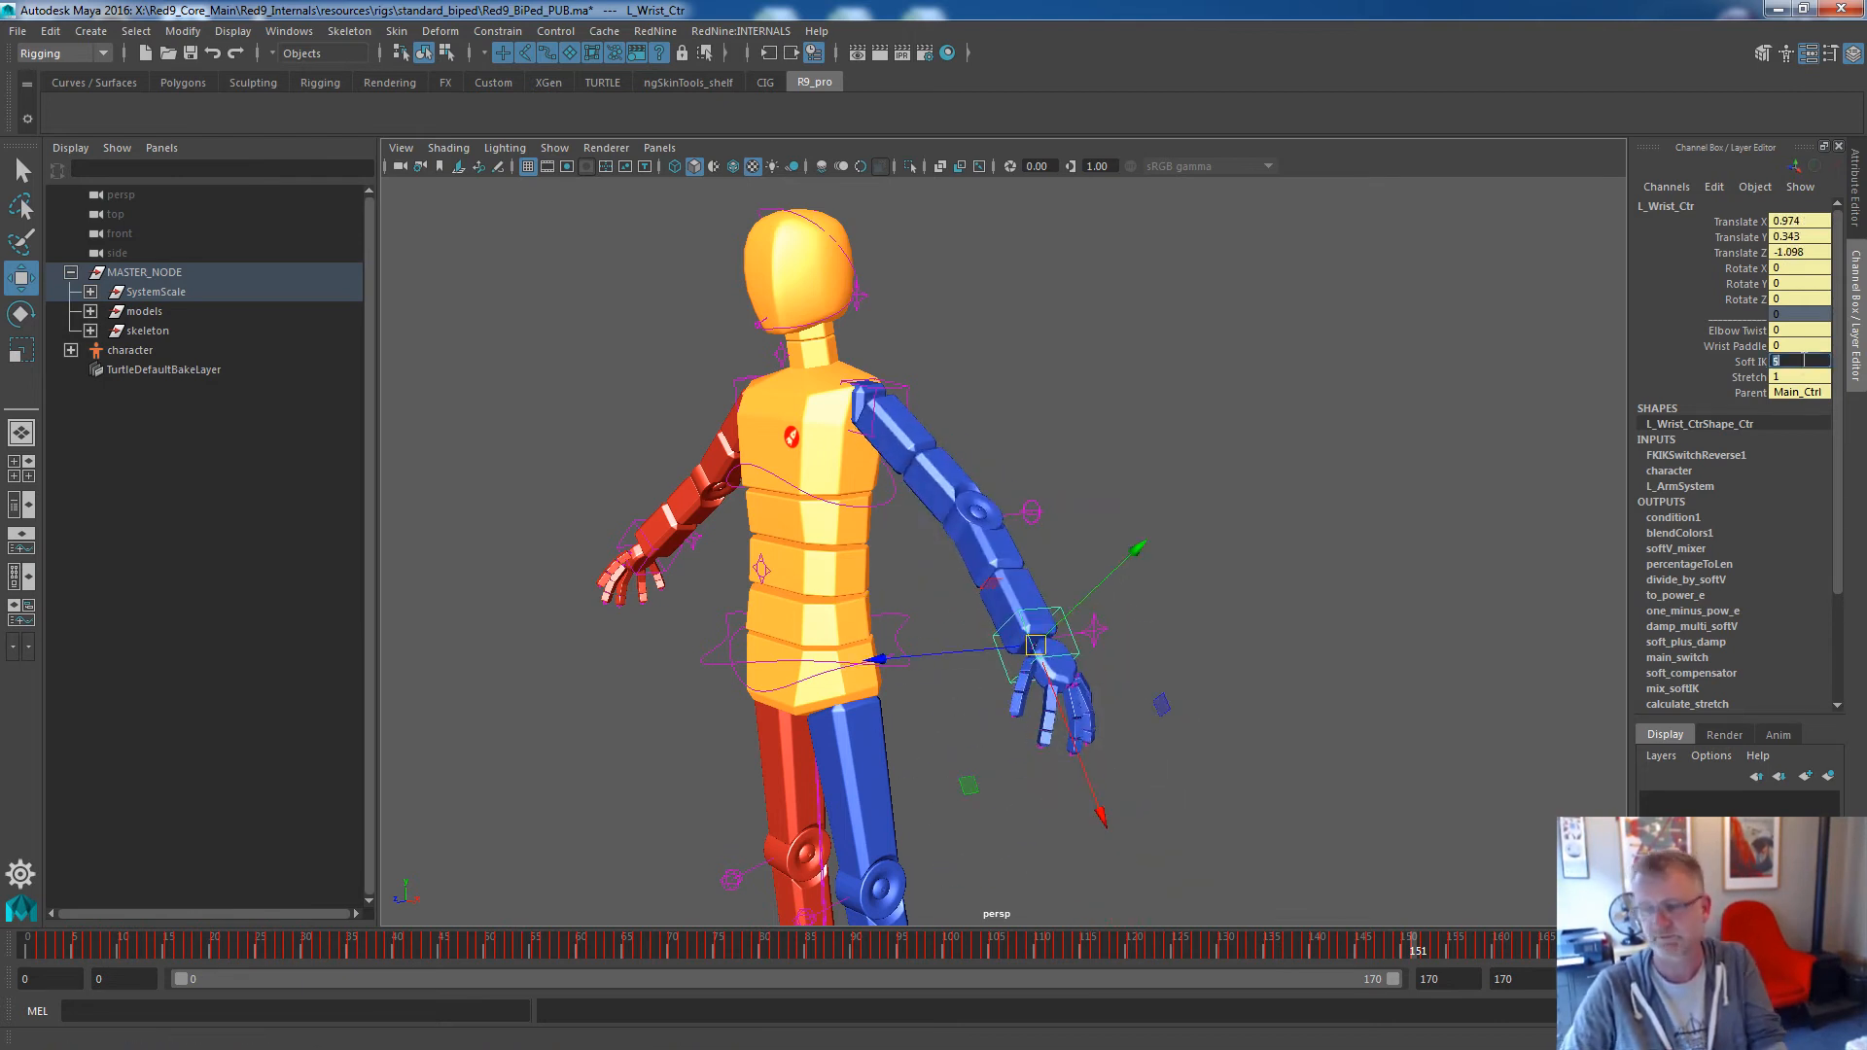
{"action": "type", "text": "0"}
{"action": "key", "text": "Return"}
{"action": "left_click_drag", "start_coordinate": [942, 542], "coordinate": [1073, 693]}
Set the left wrist control's Soft IK to 5 and move the wrist back to a translation of about 4.6, -0.3, -2.9.
{"action": "left_click", "coordinate": [1782, 362]}
{"action": "type", "text": "5"}
{"action": "key", "text": "Return"}
{"action": "mouse_move", "coordinate": [1063, 694]}
{"action": "left_mouse_down"}
{"action": "mouse_move", "coordinate": [1016, 530]}
{"action": "mouse_move", "coordinate": [1119, 731]}
{"action": "mouse_move", "coordinate": [1051, 667]}
{"action": "left_mouse_up"}
Set the left wrist control's Translate X, Y and Z to 0 and select the left arm's pole vector control.
{"action": "left_click_drag", "start_coordinate": [1799, 222], "coordinate": [1799, 253]}
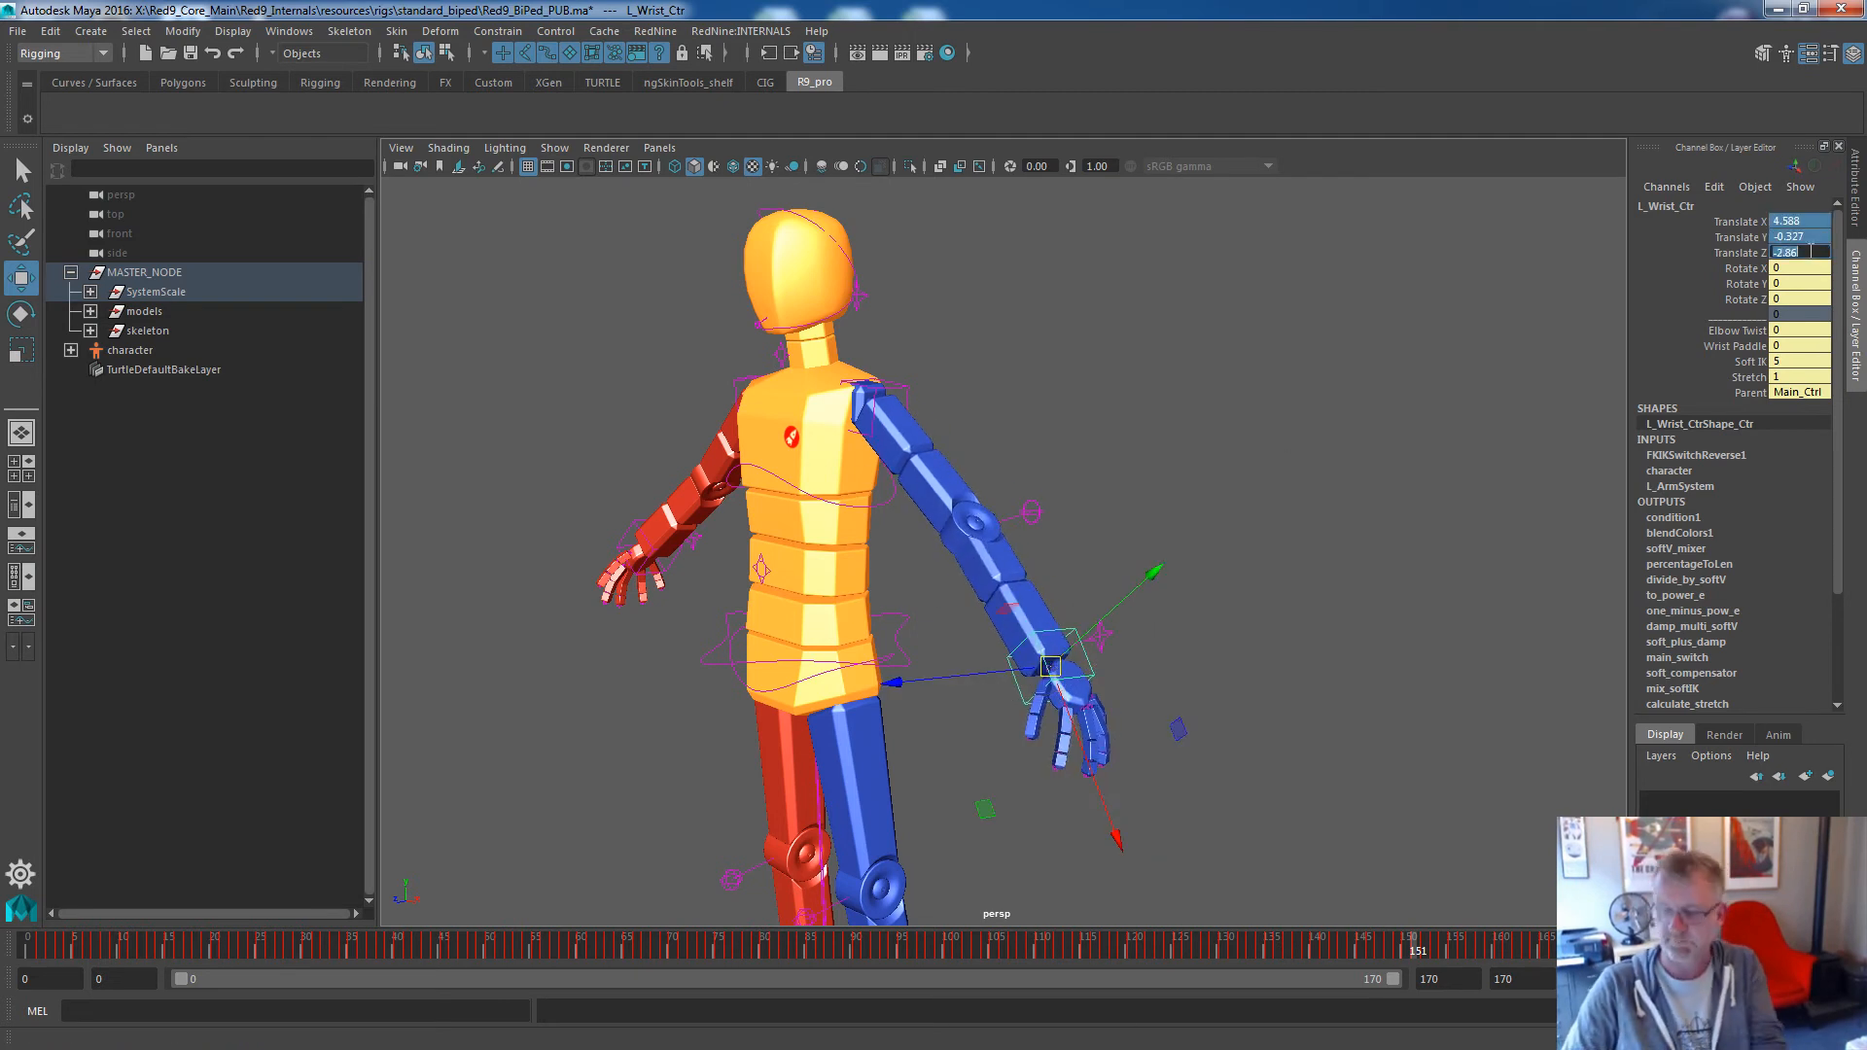
{"action": "type", "text": "0"}
{"action": "key", "text": "Return"}
{"action": "left_click", "coordinate": [1032, 513]}
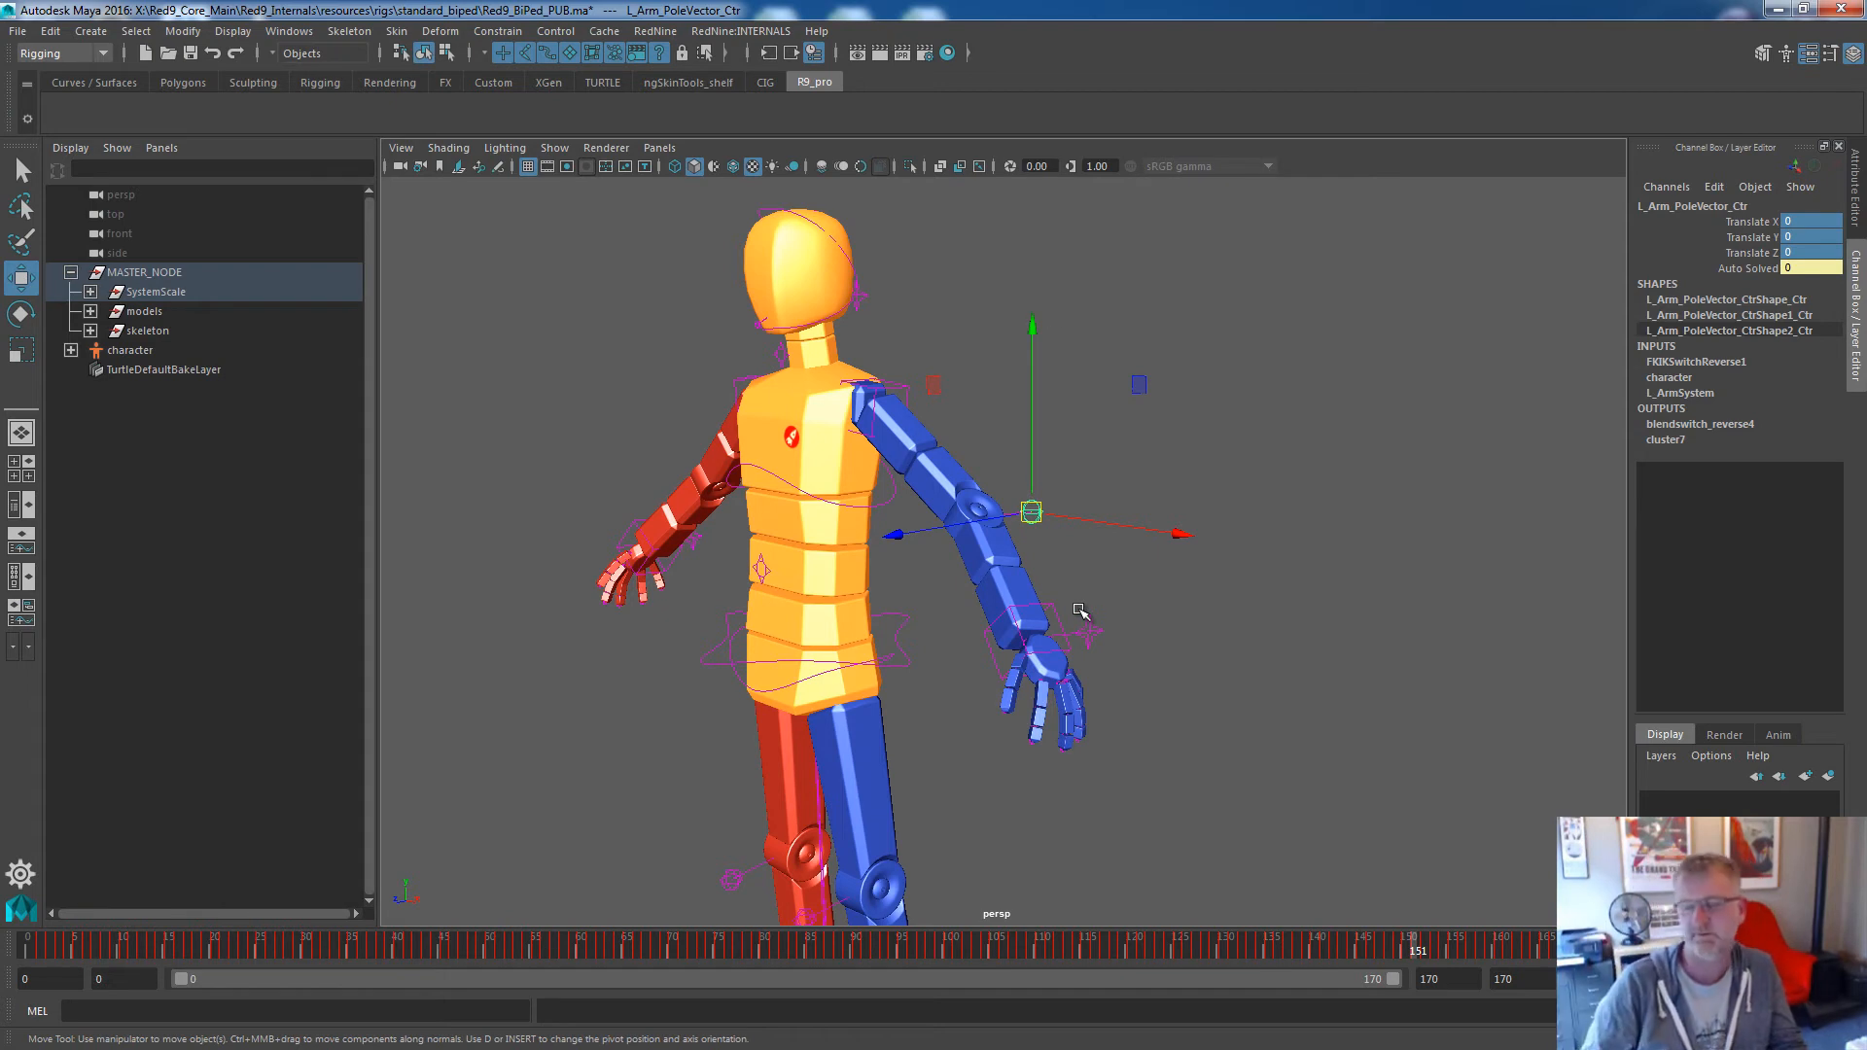
Move the left foot control outward about 18 units in X and its knee pole vector to about 15.1, 1.2, -9.0.
{"action": "middle_click_drag", "start_coordinate": [1094, 775], "coordinate": [1090, 537], "text": "alt"}
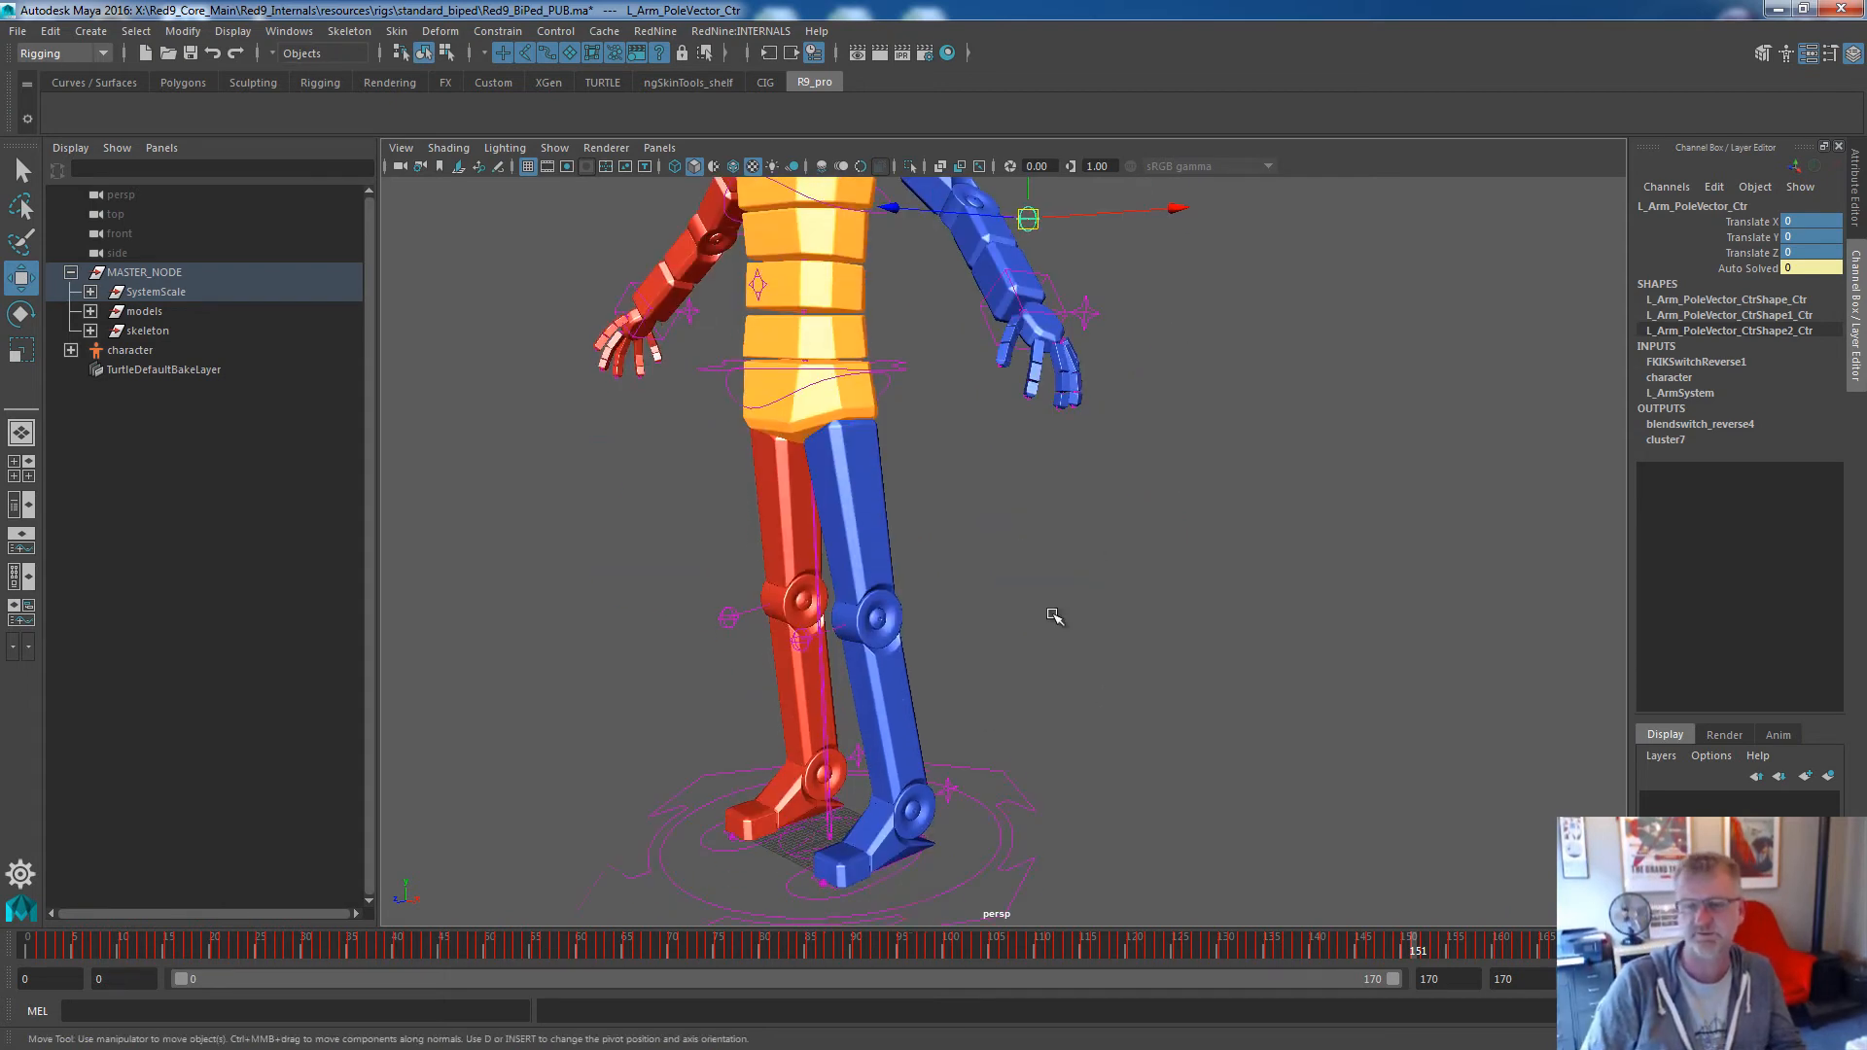
{"action": "left_click_drag", "start_coordinate": [904, 834], "coordinate": [942, 880], "text": "alt"}
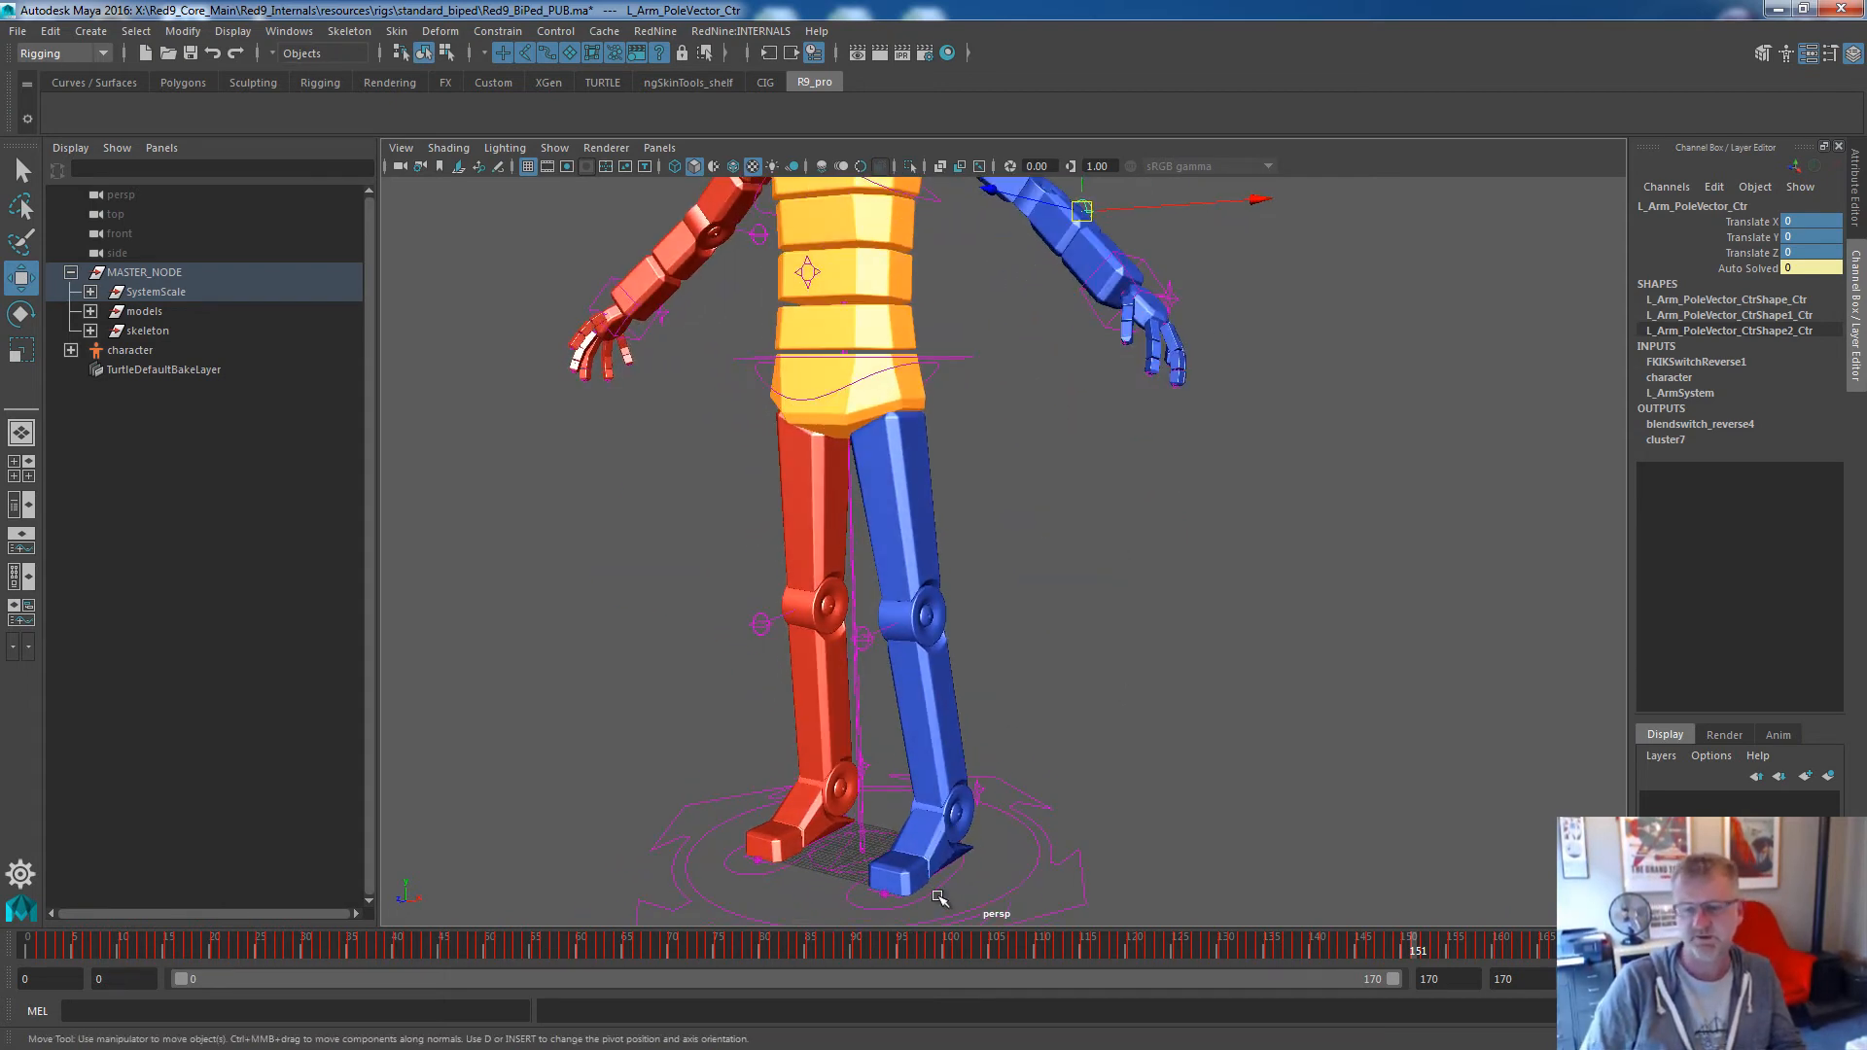
{"action": "left_click", "coordinate": [941, 885]}
{"action": "left_click_drag", "start_coordinate": [942, 816], "coordinate": [1048, 826]}
{"action": "left_click_drag", "start_coordinate": [871, 648], "coordinate": [968, 641]}
Rotate the left foot control outward and move the left knee's pole vector again to re-aim the knee.
{"action": "left_click", "coordinate": [968, 897]}
{"action": "key", "text": "e"}
{"action": "left_click_drag", "start_coordinate": [1007, 896], "coordinate": [1189, 865]}
{"action": "left_click", "coordinate": [968, 641]}
{"action": "left_click", "coordinate": [961, 632]}
{"action": "key", "text": "w"}
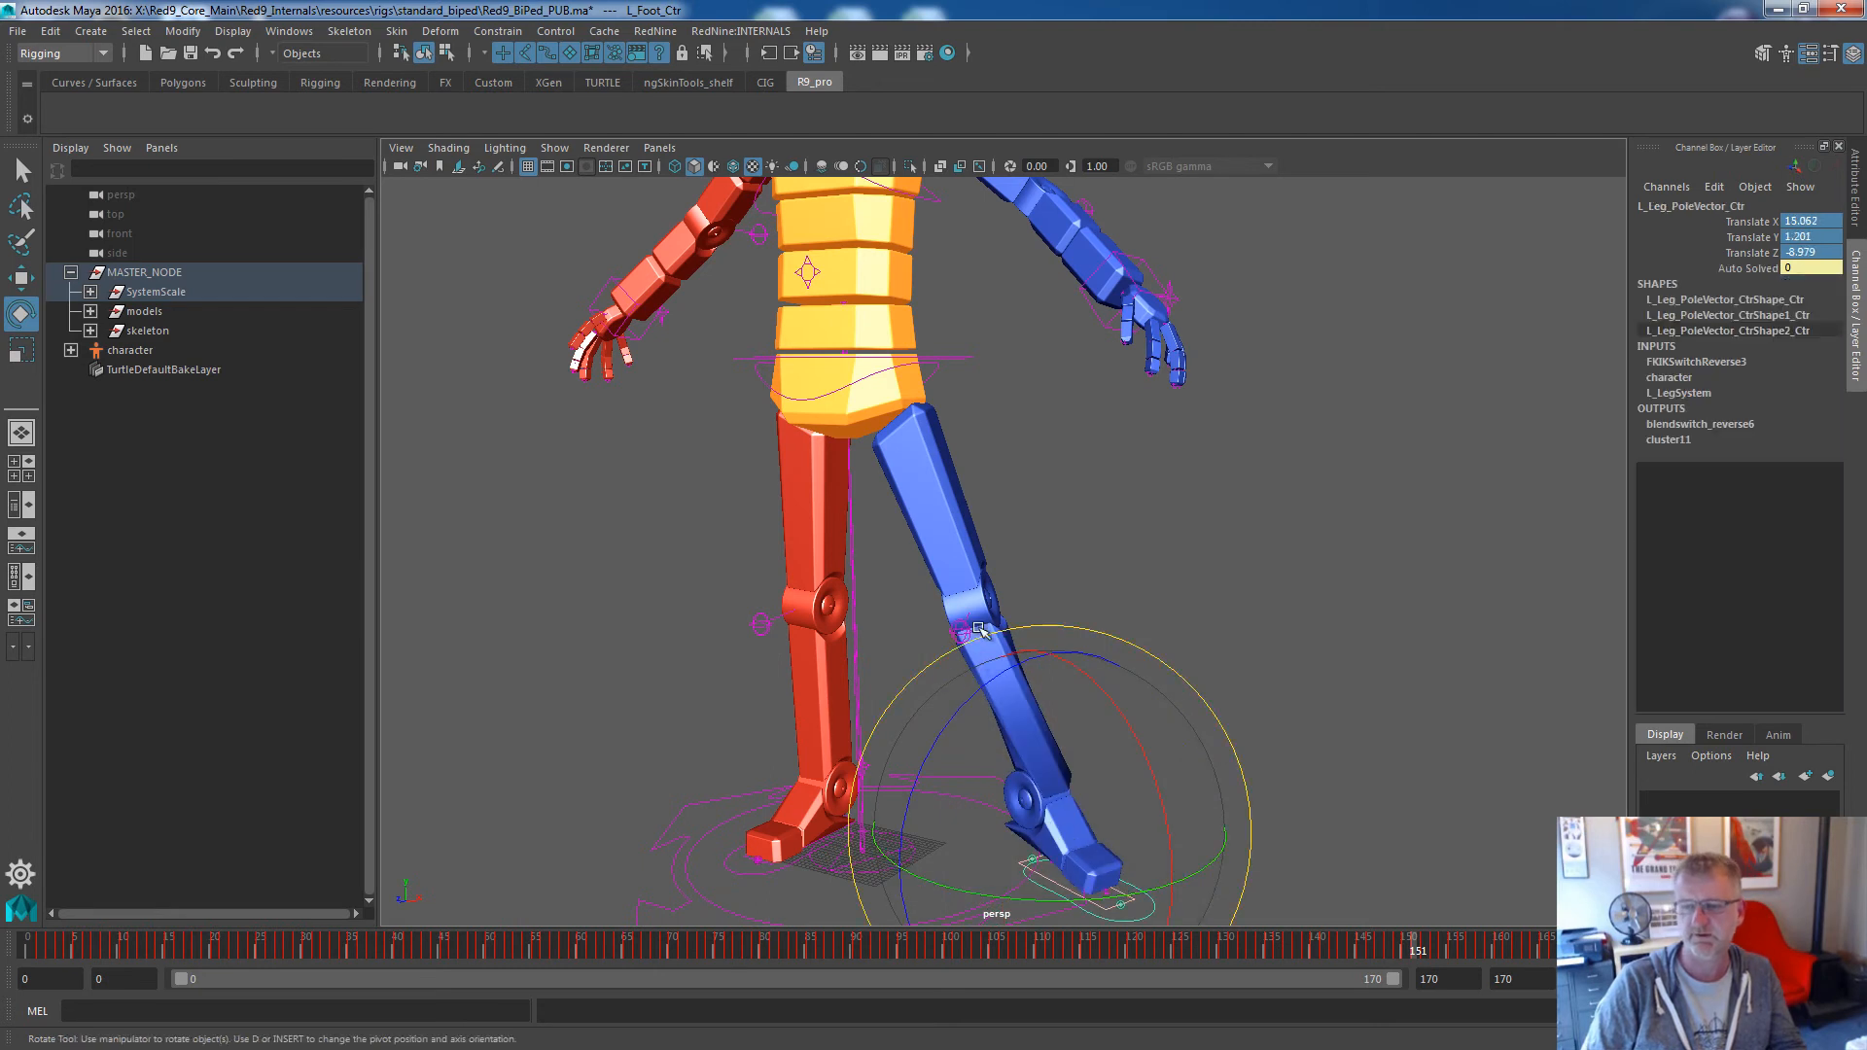
{"action": "left_click_drag", "start_coordinate": [960, 632], "coordinate": [1019, 631]}
Undo the test moves and rotation on the left foot and knee pole vector controls.
{"action": "key", "text": "ctrl+z"}
{"action": "key", "text": "ctrl+z"}
{"action": "key", "text": "ctrl+z"}
{"action": "key", "text": "ctrl+z"}
{"action": "key", "text": "ctrl+z"}
{"action": "key", "text": "ctrl+z"}
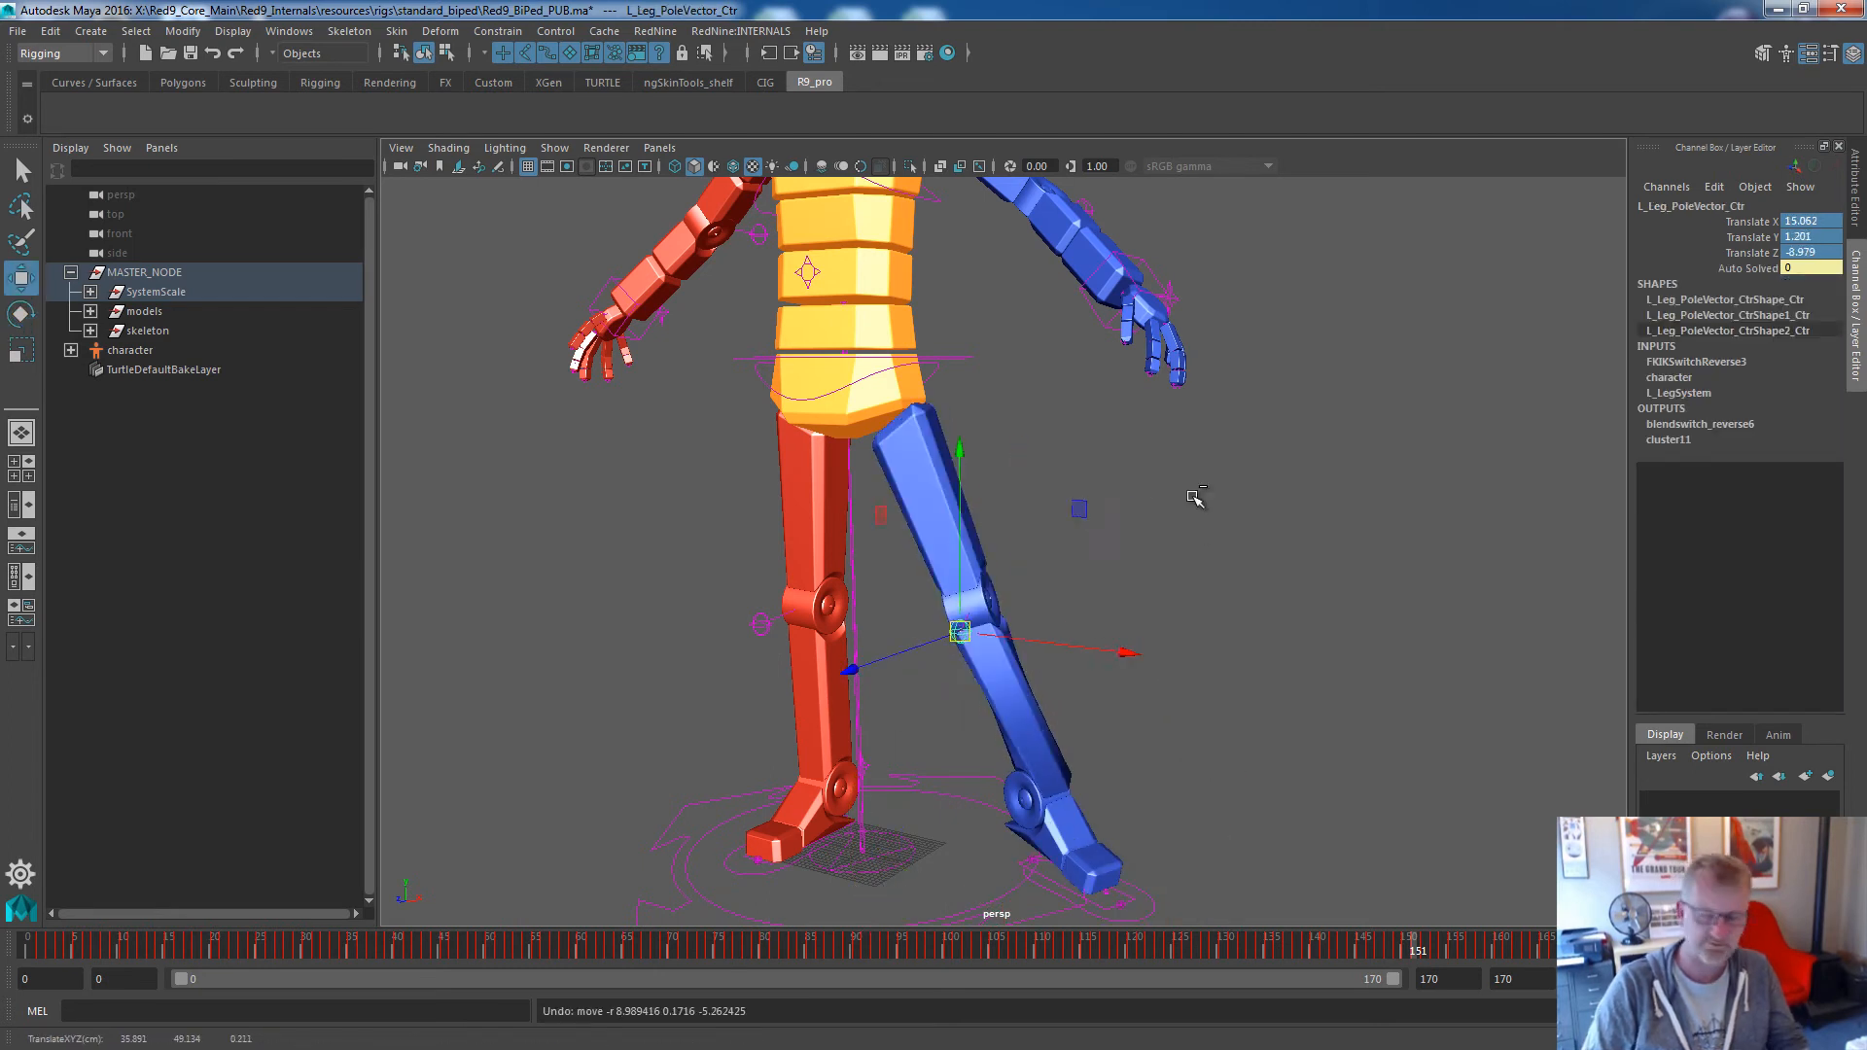
{"action": "key", "text": "ctrl+z"}
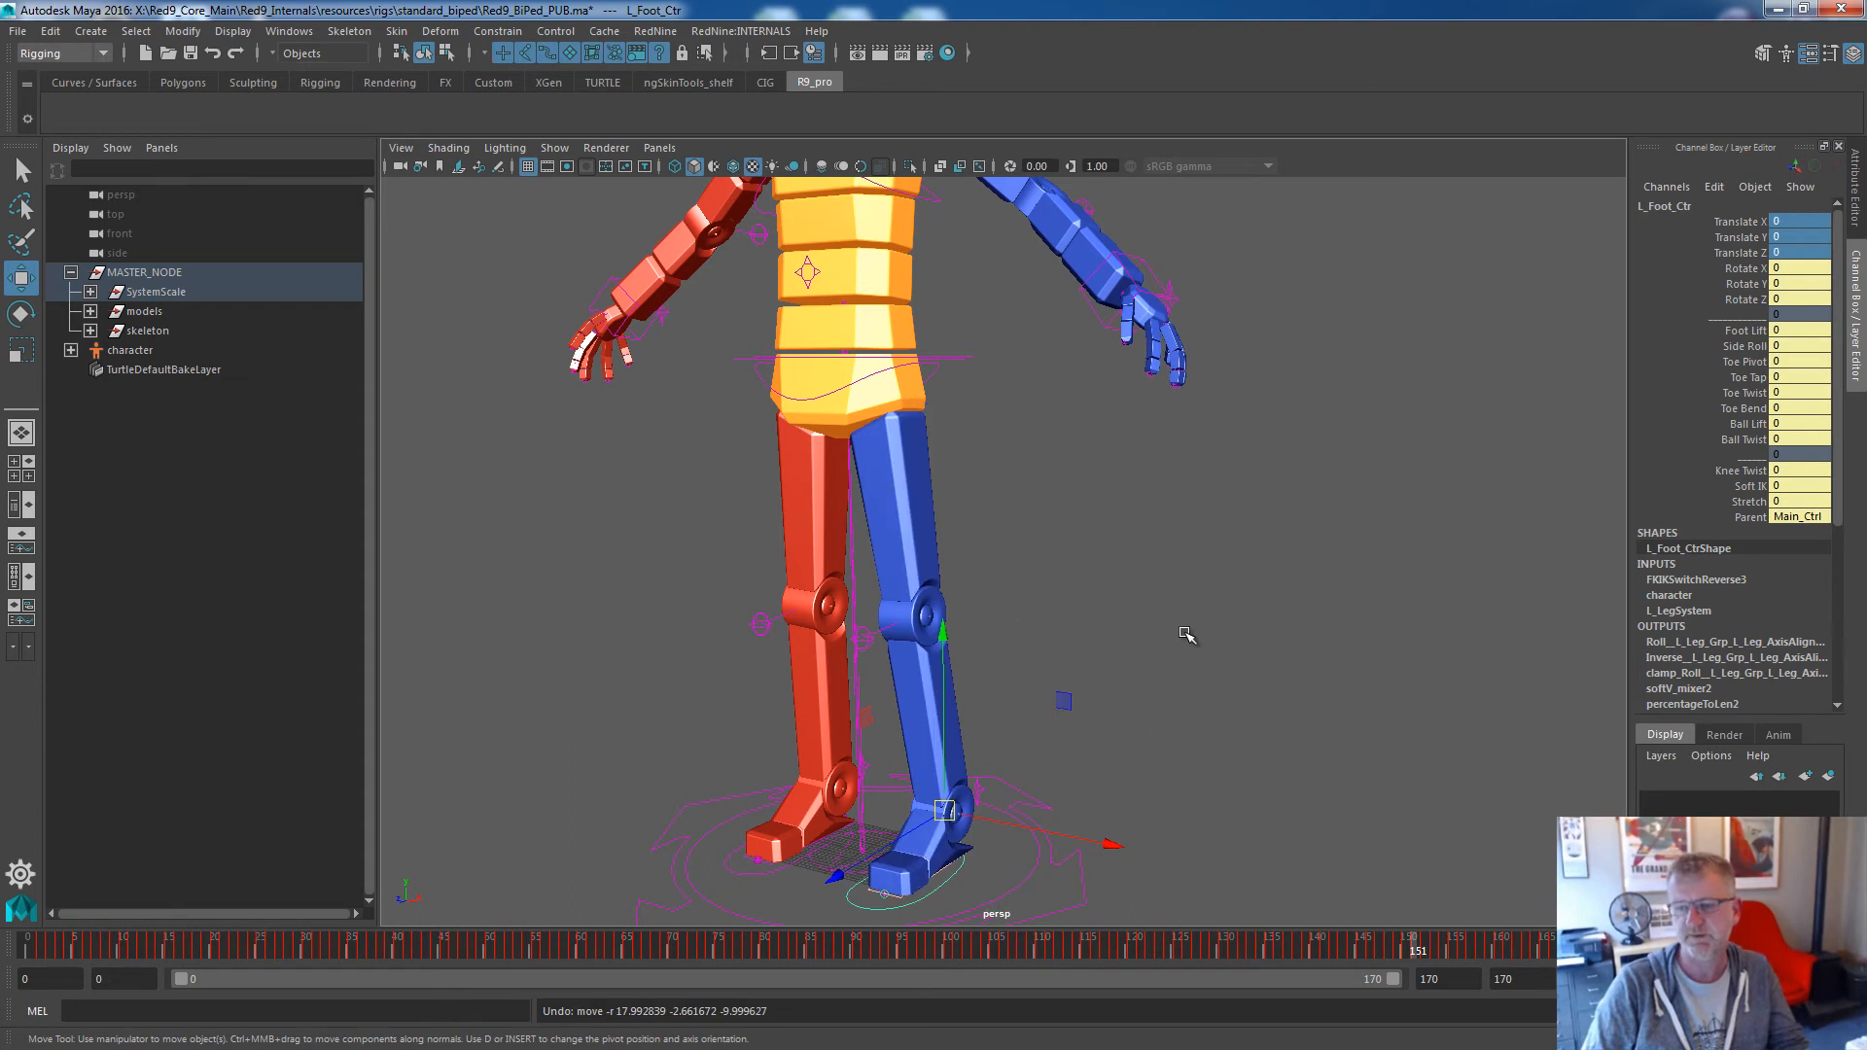
Set Auto Solved to 1 on the left arm's pole vector control.
{"action": "middle_click_drag", "start_coordinate": [1076, 375], "coordinate": [1070, 619], "text": "alt"}
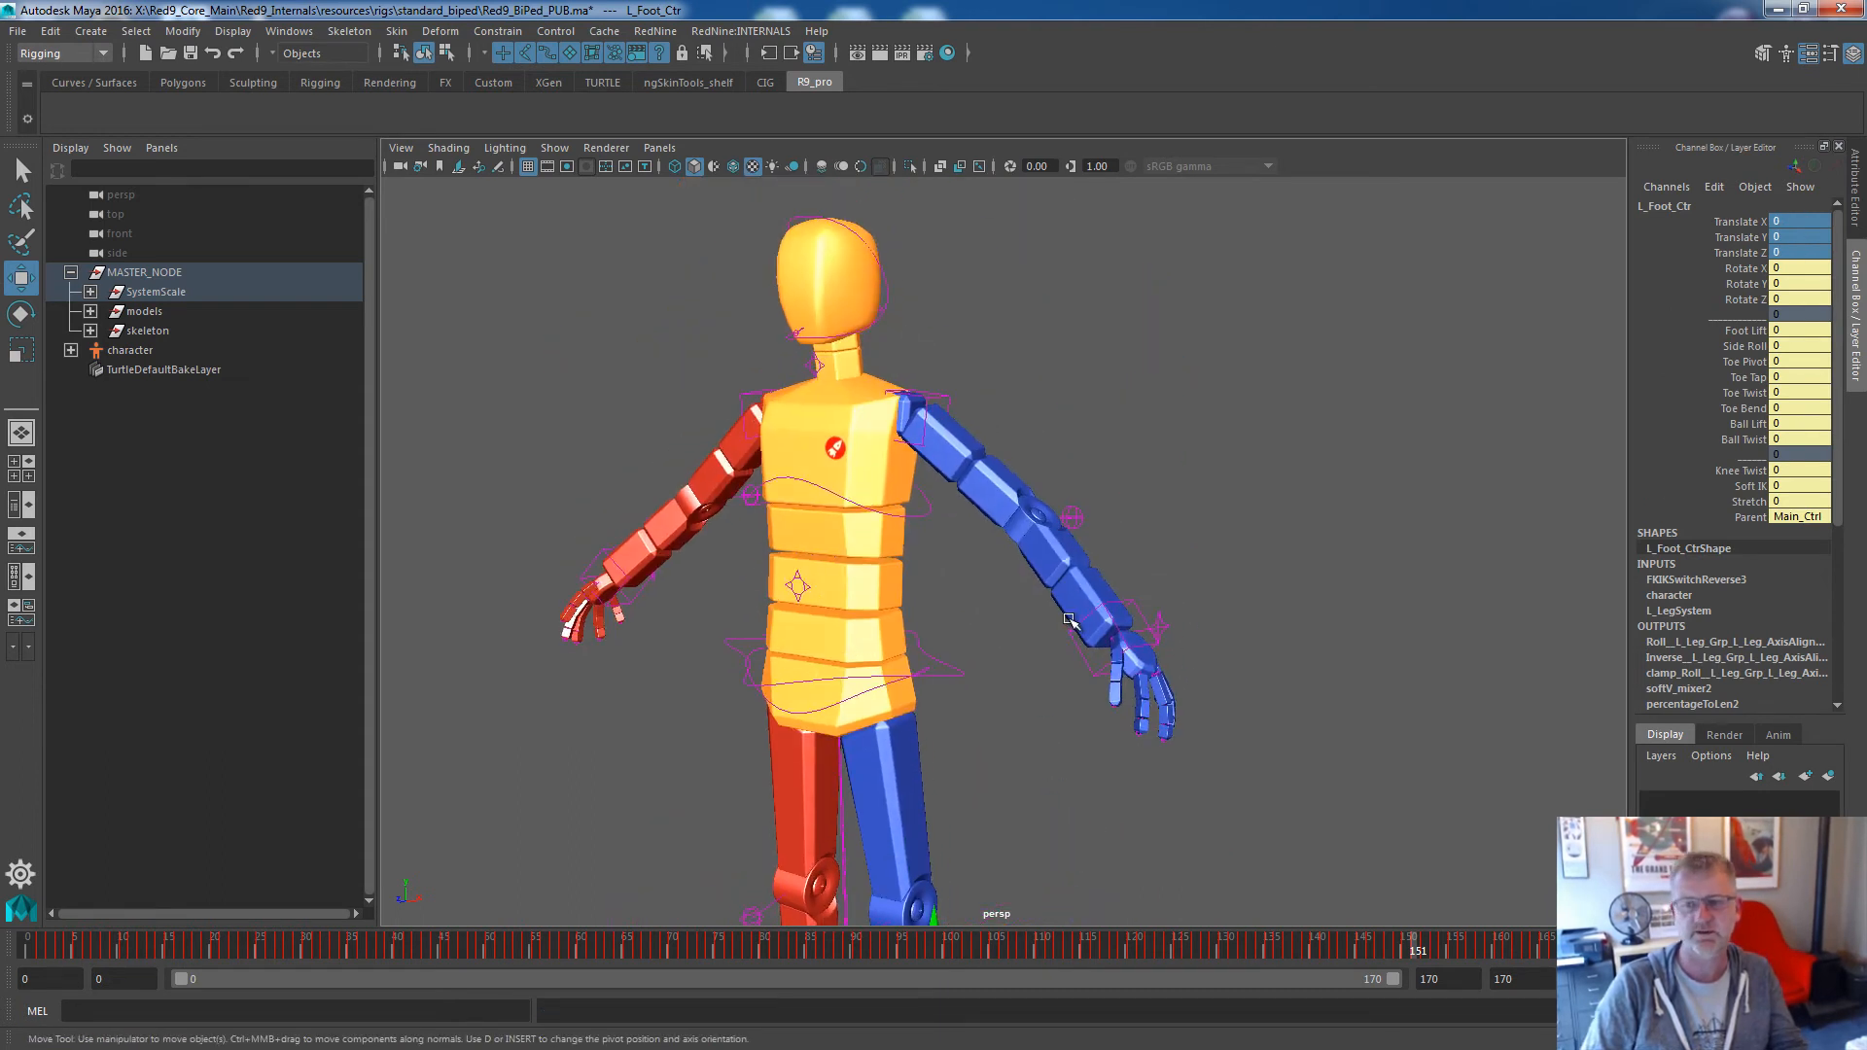
{"action": "left_click", "coordinate": [1079, 504]}
{"action": "left_click", "coordinate": [1071, 517]}
{"action": "left_click", "coordinate": [1741, 268]}
{"action": "left_click", "coordinate": [1215, 457]}
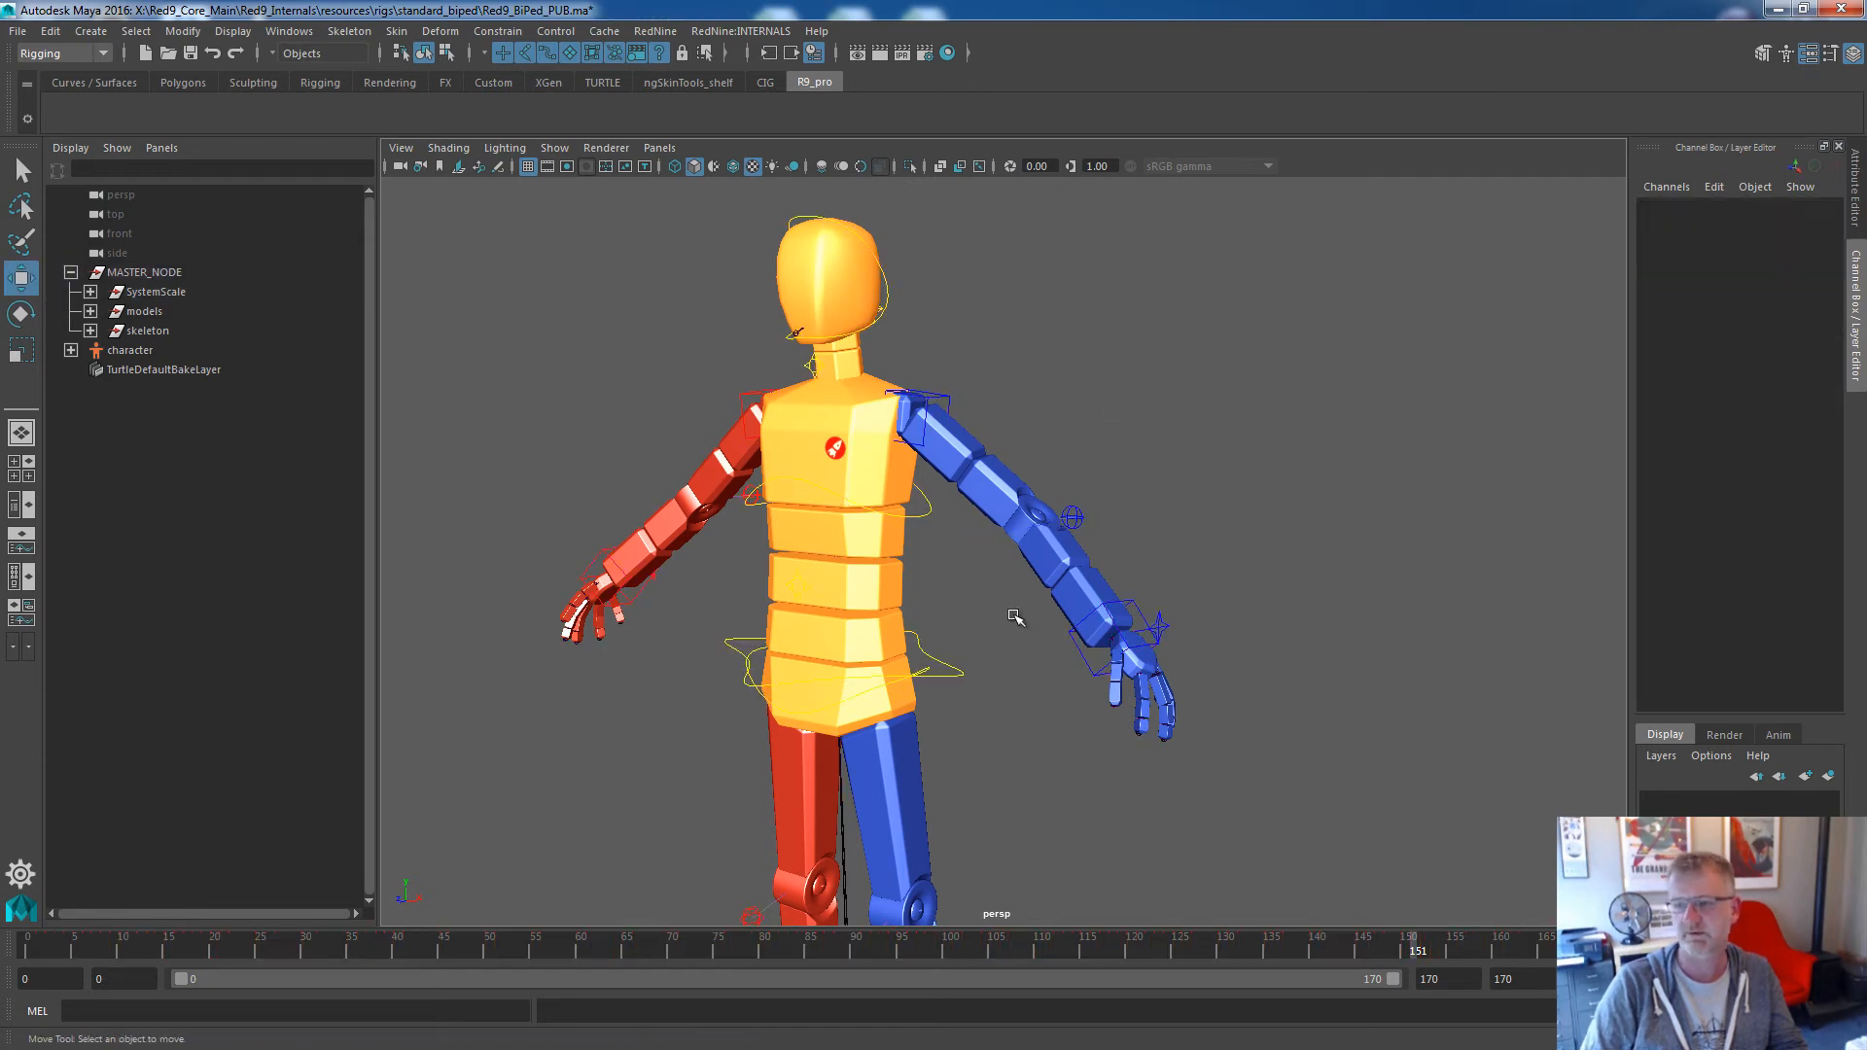
{"action": "left_click", "coordinate": [1071, 518]}
{"action": "key", "text": "w"}
{"action": "left_click", "coordinate": [1755, 271]}
{"action": "middle_click_drag", "start_coordinate": [1006, 406], "coordinate": [1272, 400]}
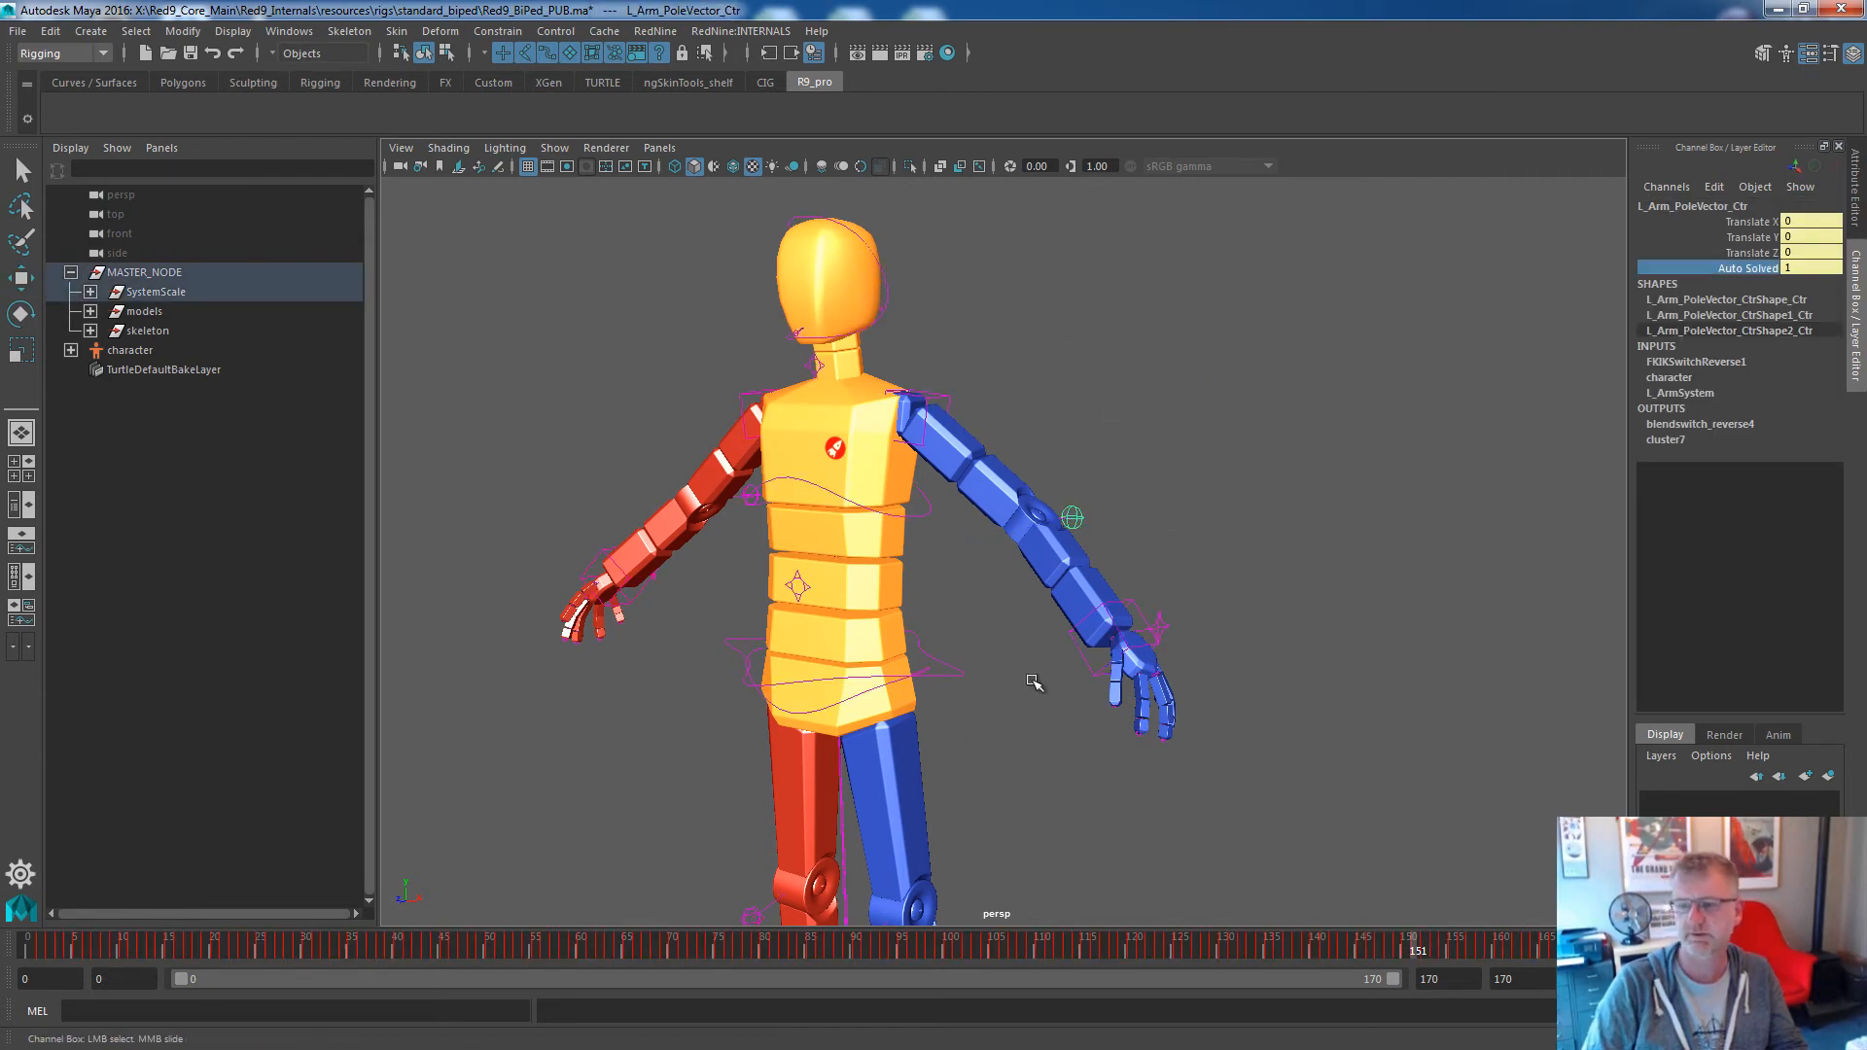
Move the left wrist control across the chest to a translation of about -51, -22.3, -10.4 to test the auto-solved elbow.
{"action": "left_click", "coordinate": [1080, 671]}
{"action": "left_click_drag", "start_coordinate": [1120, 633], "coordinate": [791, 620]}
{"action": "left_click_drag", "start_coordinate": [1000, 763], "coordinate": [859, 734], "text": "alt"}
{"action": "left_click_drag", "start_coordinate": [605, 535], "coordinate": [873, 634]}
{"action": "left_click_drag", "start_coordinate": [982, 647], "coordinate": [916, 571], "text": "alt"}
{"action": "left_click_drag", "start_coordinate": [868, 433], "coordinate": [959, 454], "text": "alt"}
{"action": "mouse_move", "coordinate": [947, 535]}
{"action": "left_mouse_down"}
{"action": "mouse_move", "coordinate": [984, 482]}
{"action": "mouse_move", "coordinate": [957, 491]}
{"action": "mouse_move", "coordinate": [936, 448]}
{"action": "mouse_move", "coordinate": [1031, 499]}
{"action": "mouse_move", "coordinate": [922, 517]}
{"action": "left_mouse_up"}
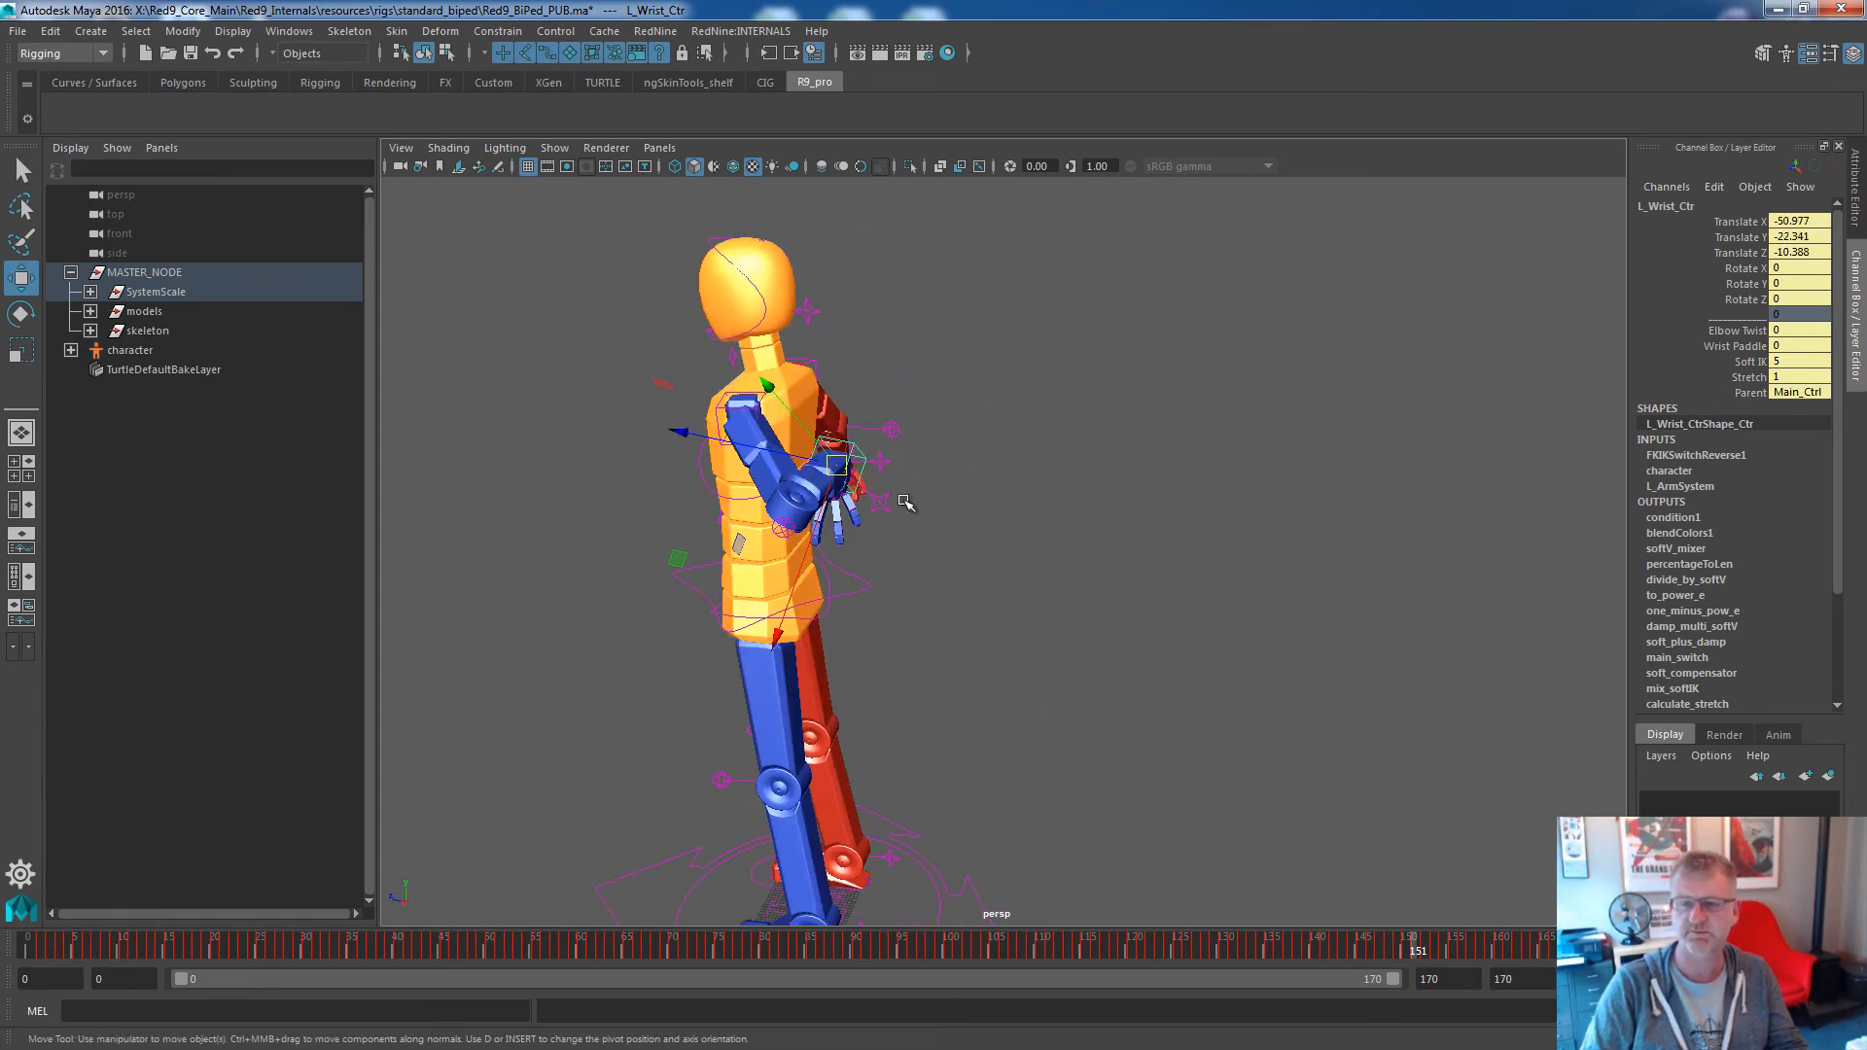
Lower the left wrist control to the front of the waist, at a translation of about -22.5, -42.6, 13.3.
{"action": "left_click_drag", "start_coordinate": [836, 471], "coordinate": [764, 634]}
{"action": "left_click_drag", "start_coordinate": [769, 636], "coordinate": [1113, 677], "text": "alt"}
{"action": "left_click_drag", "start_coordinate": [955, 664], "coordinate": [852, 657]}
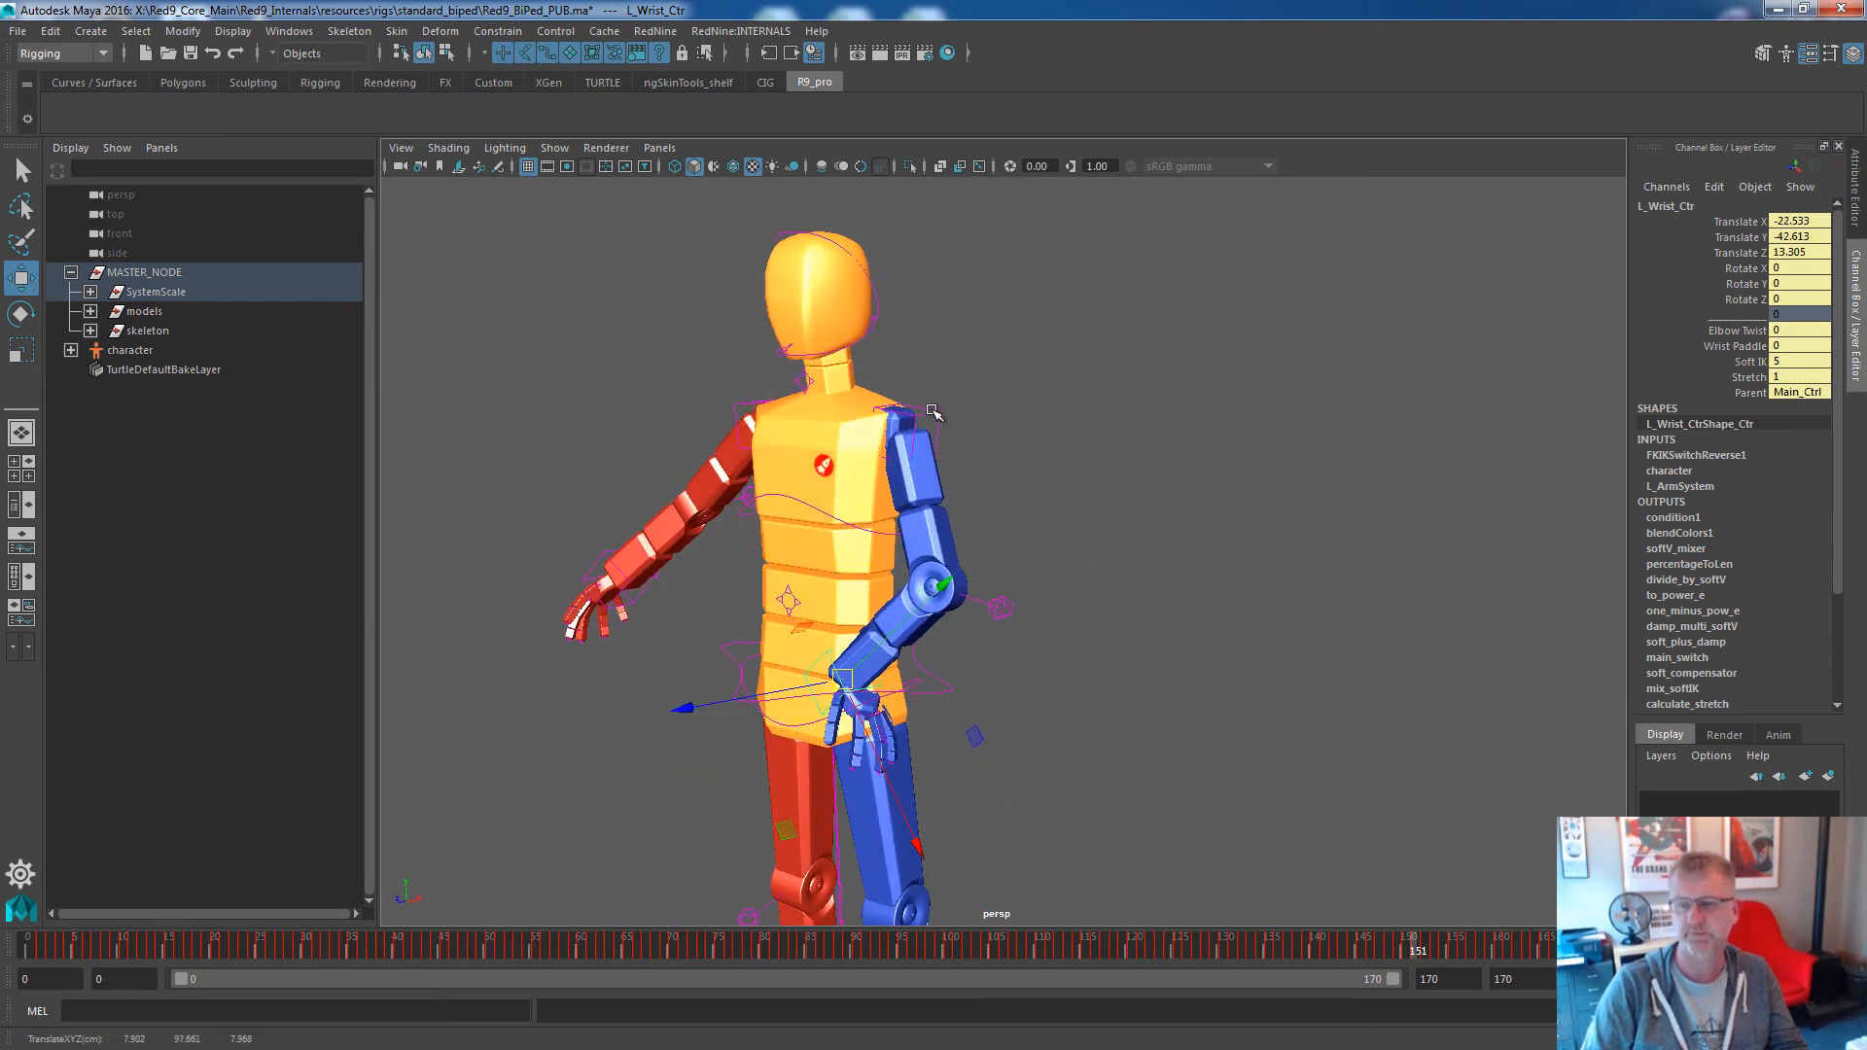
Reset the left wrist control's translation to 0 on all three axes.
{"action": "left_click", "coordinate": [931, 415]}
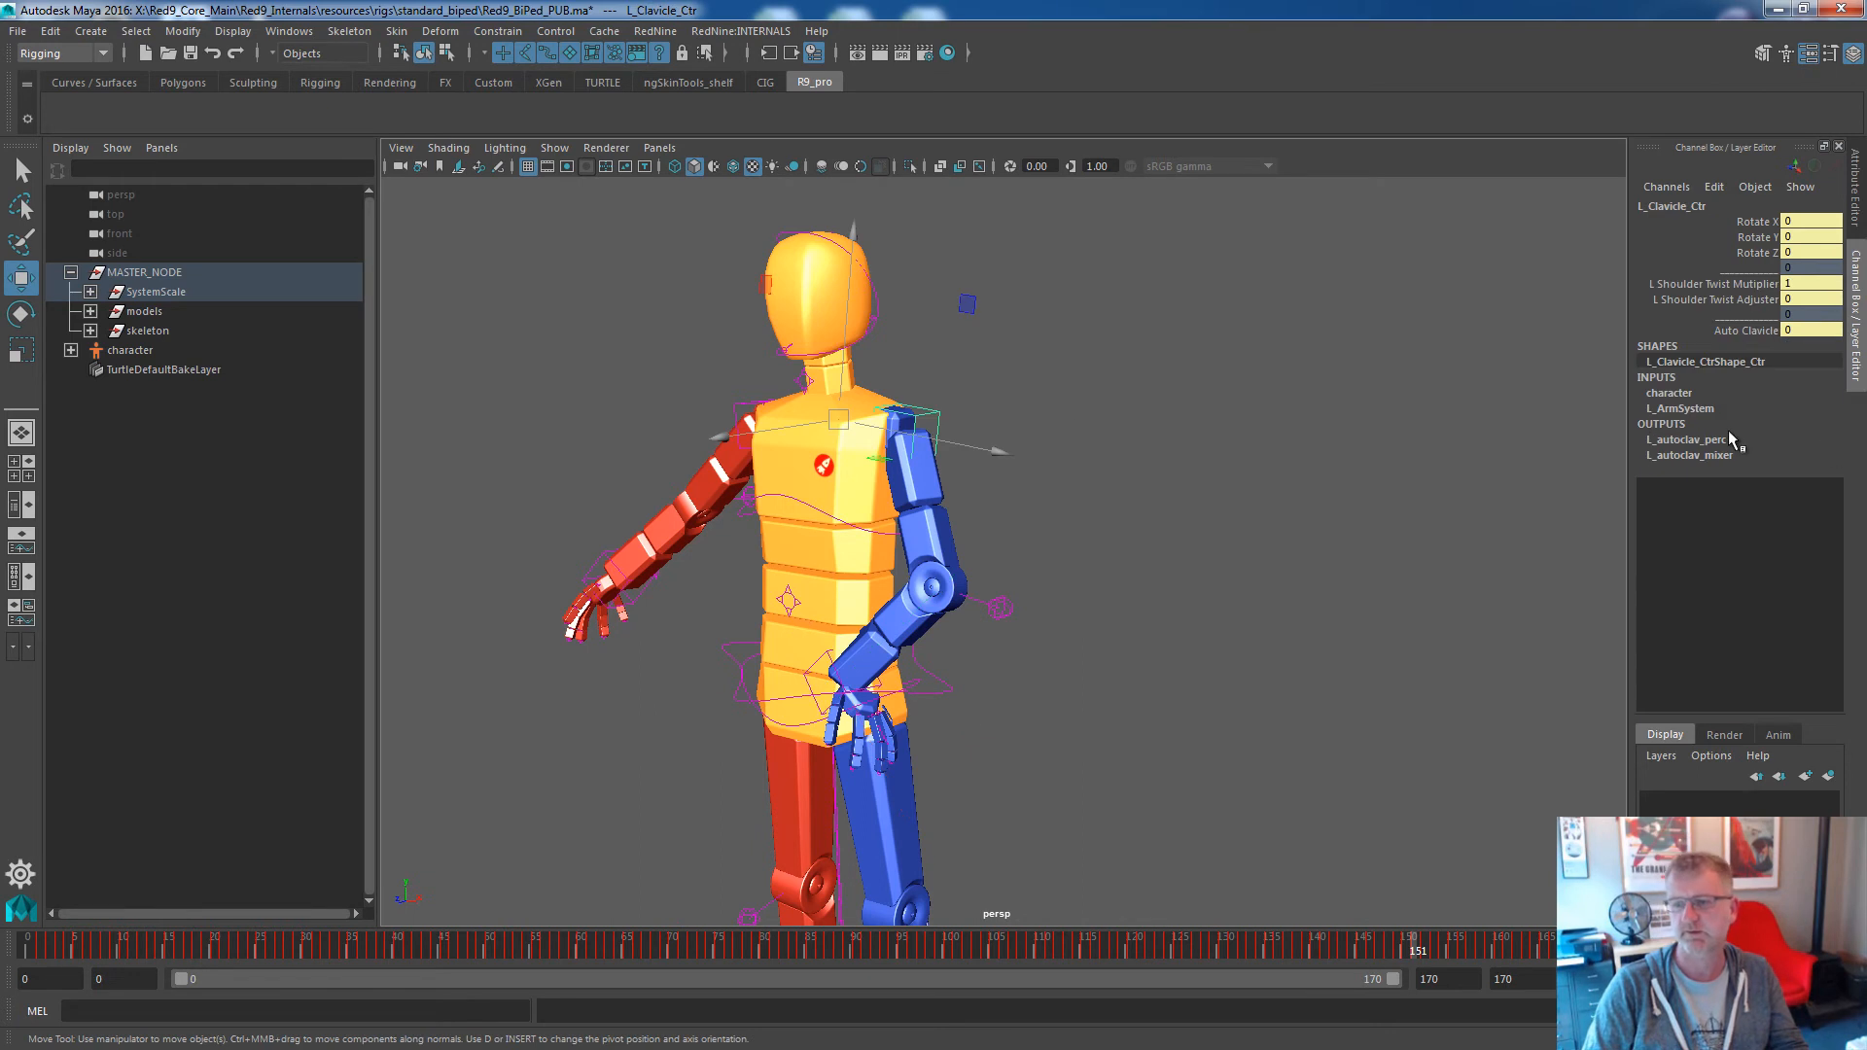
{"action": "left_click", "coordinate": [821, 663]}
{"action": "left_click", "coordinate": [844, 678]}
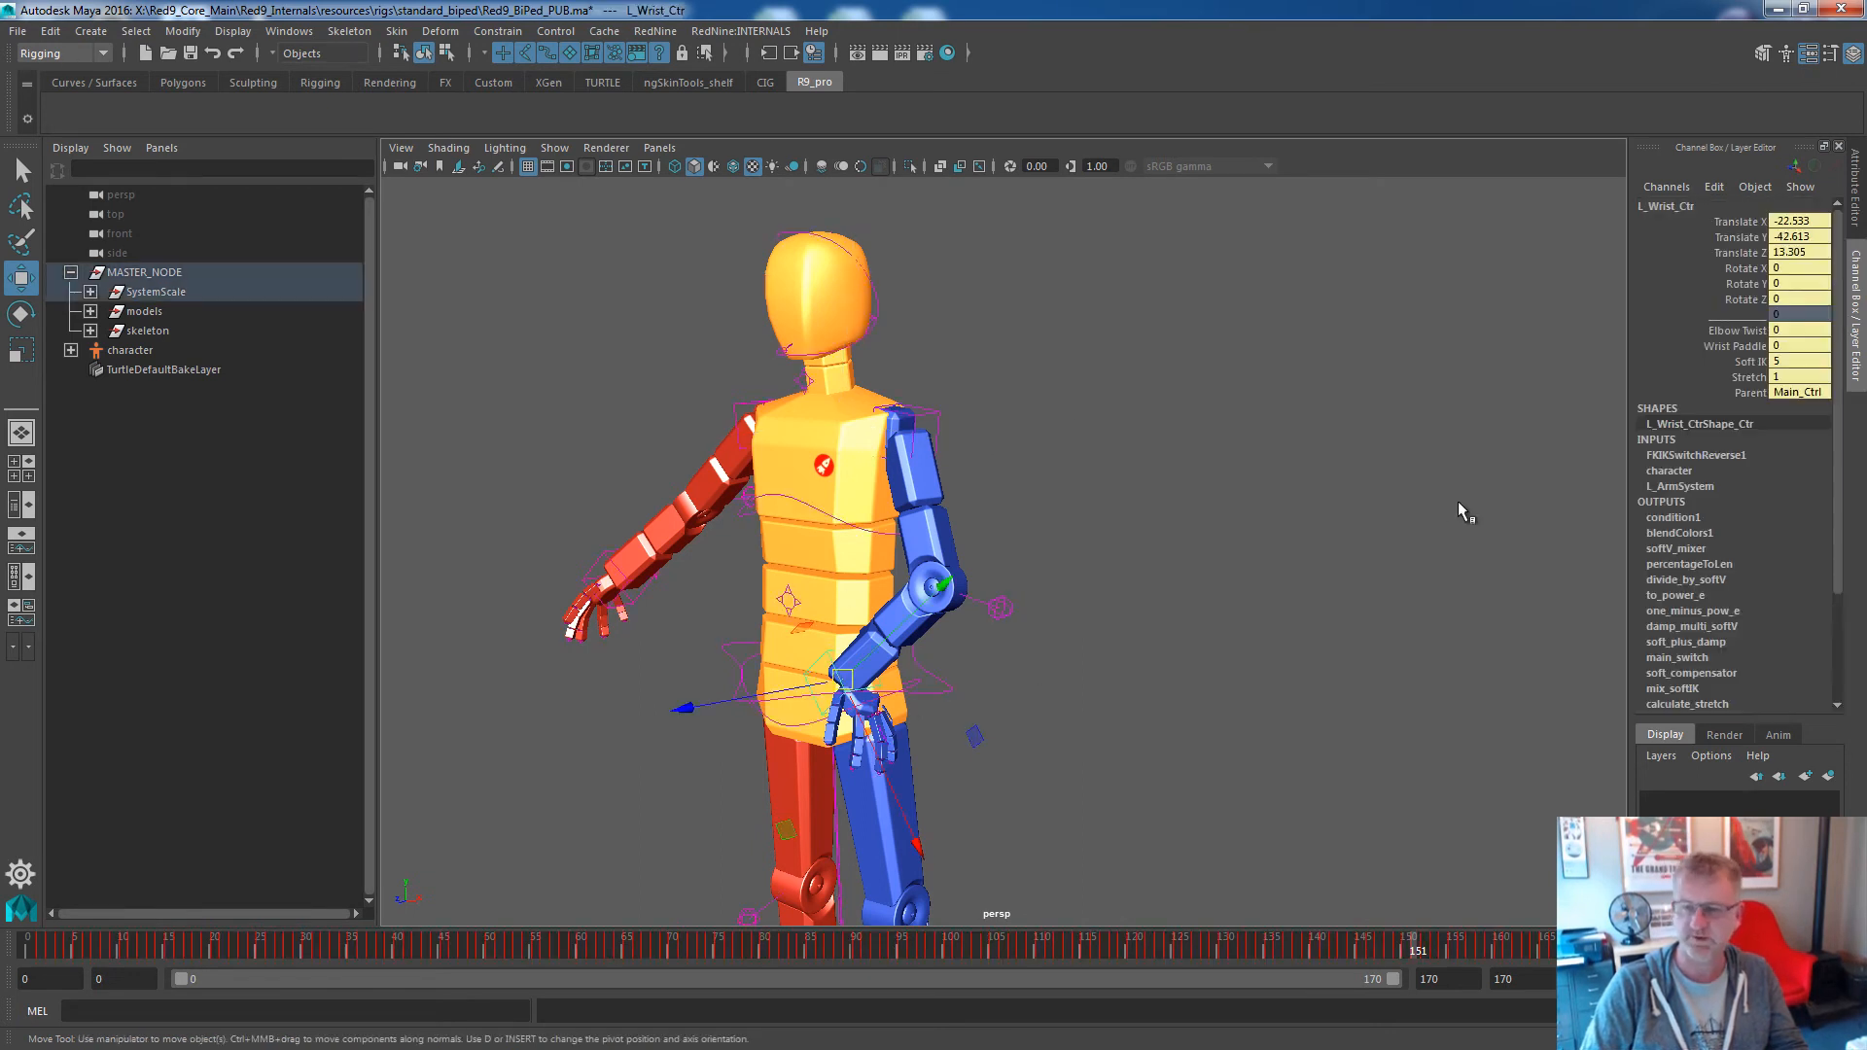
{"action": "left_click_drag", "start_coordinate": [1799, 221], "coordinate": [1790, 253]}
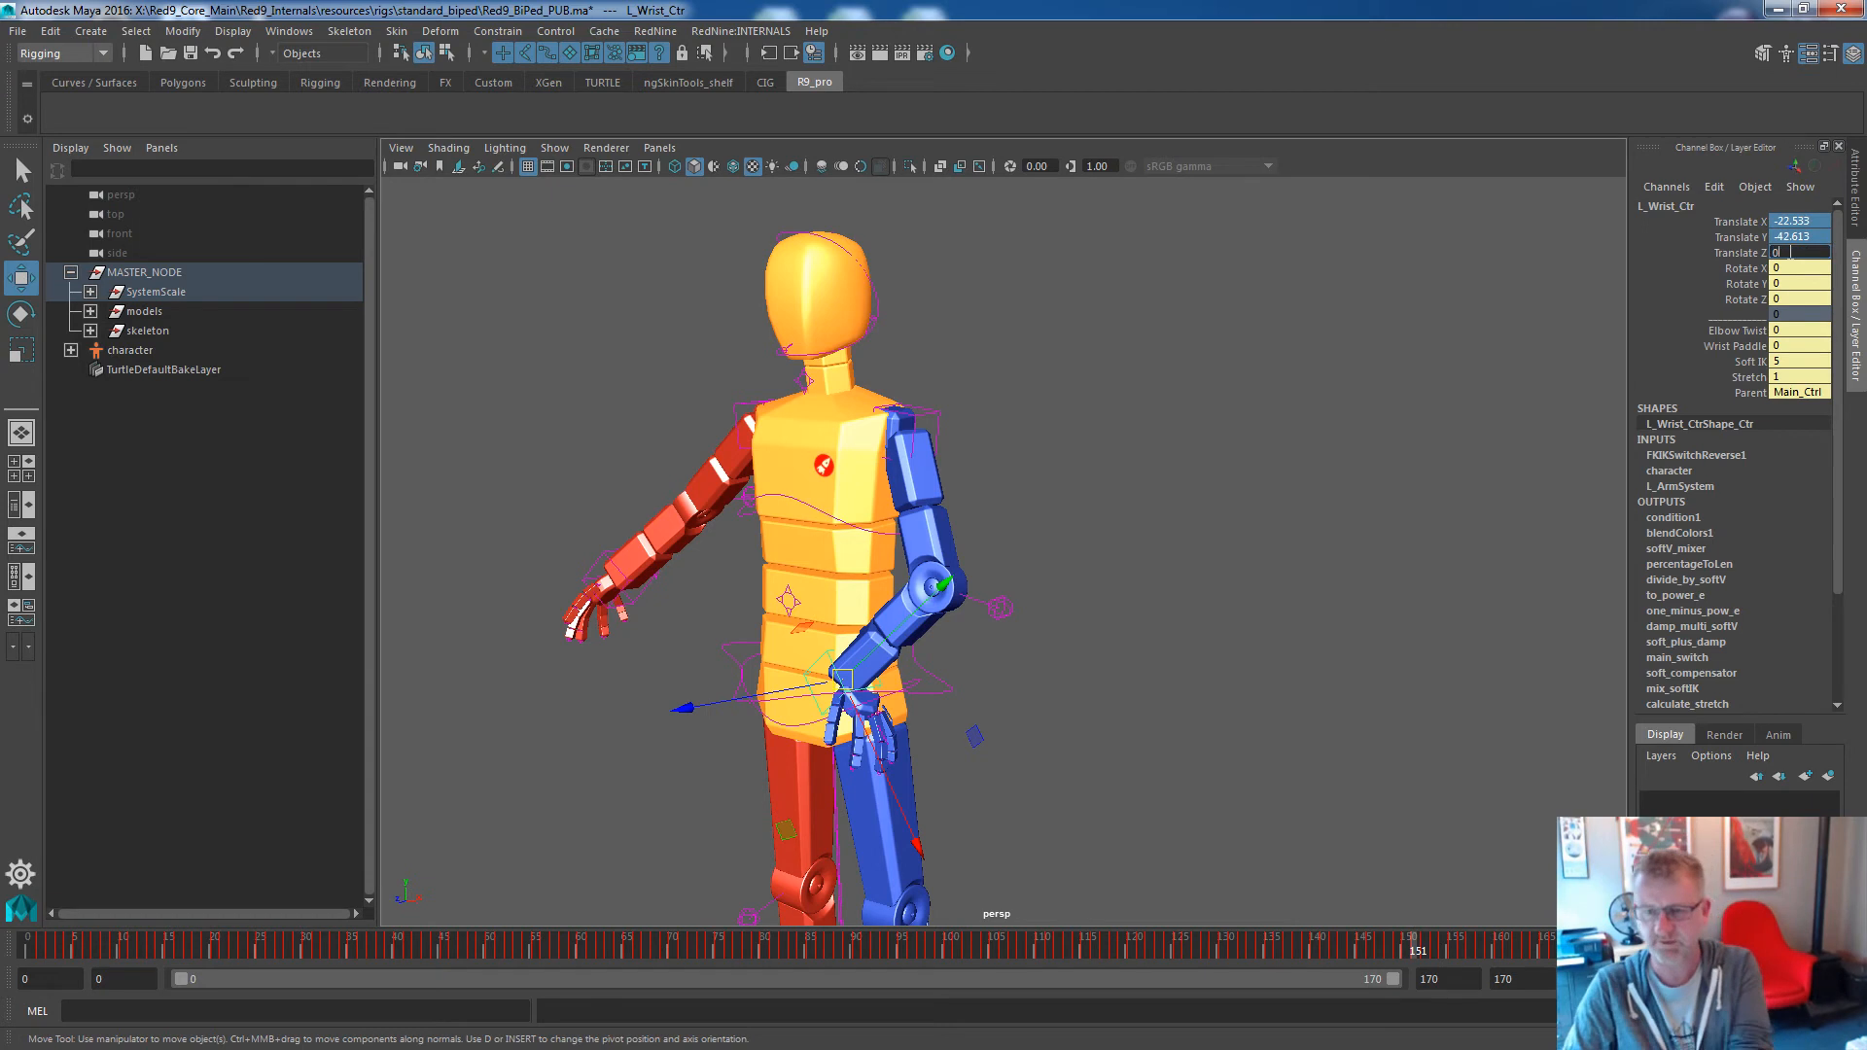
{"action": "key", "text": "Return"}
Set Auto Clavicle to 1 on the left clavicle control.
{"action": "left_click", "coordinate": [928, 418]}
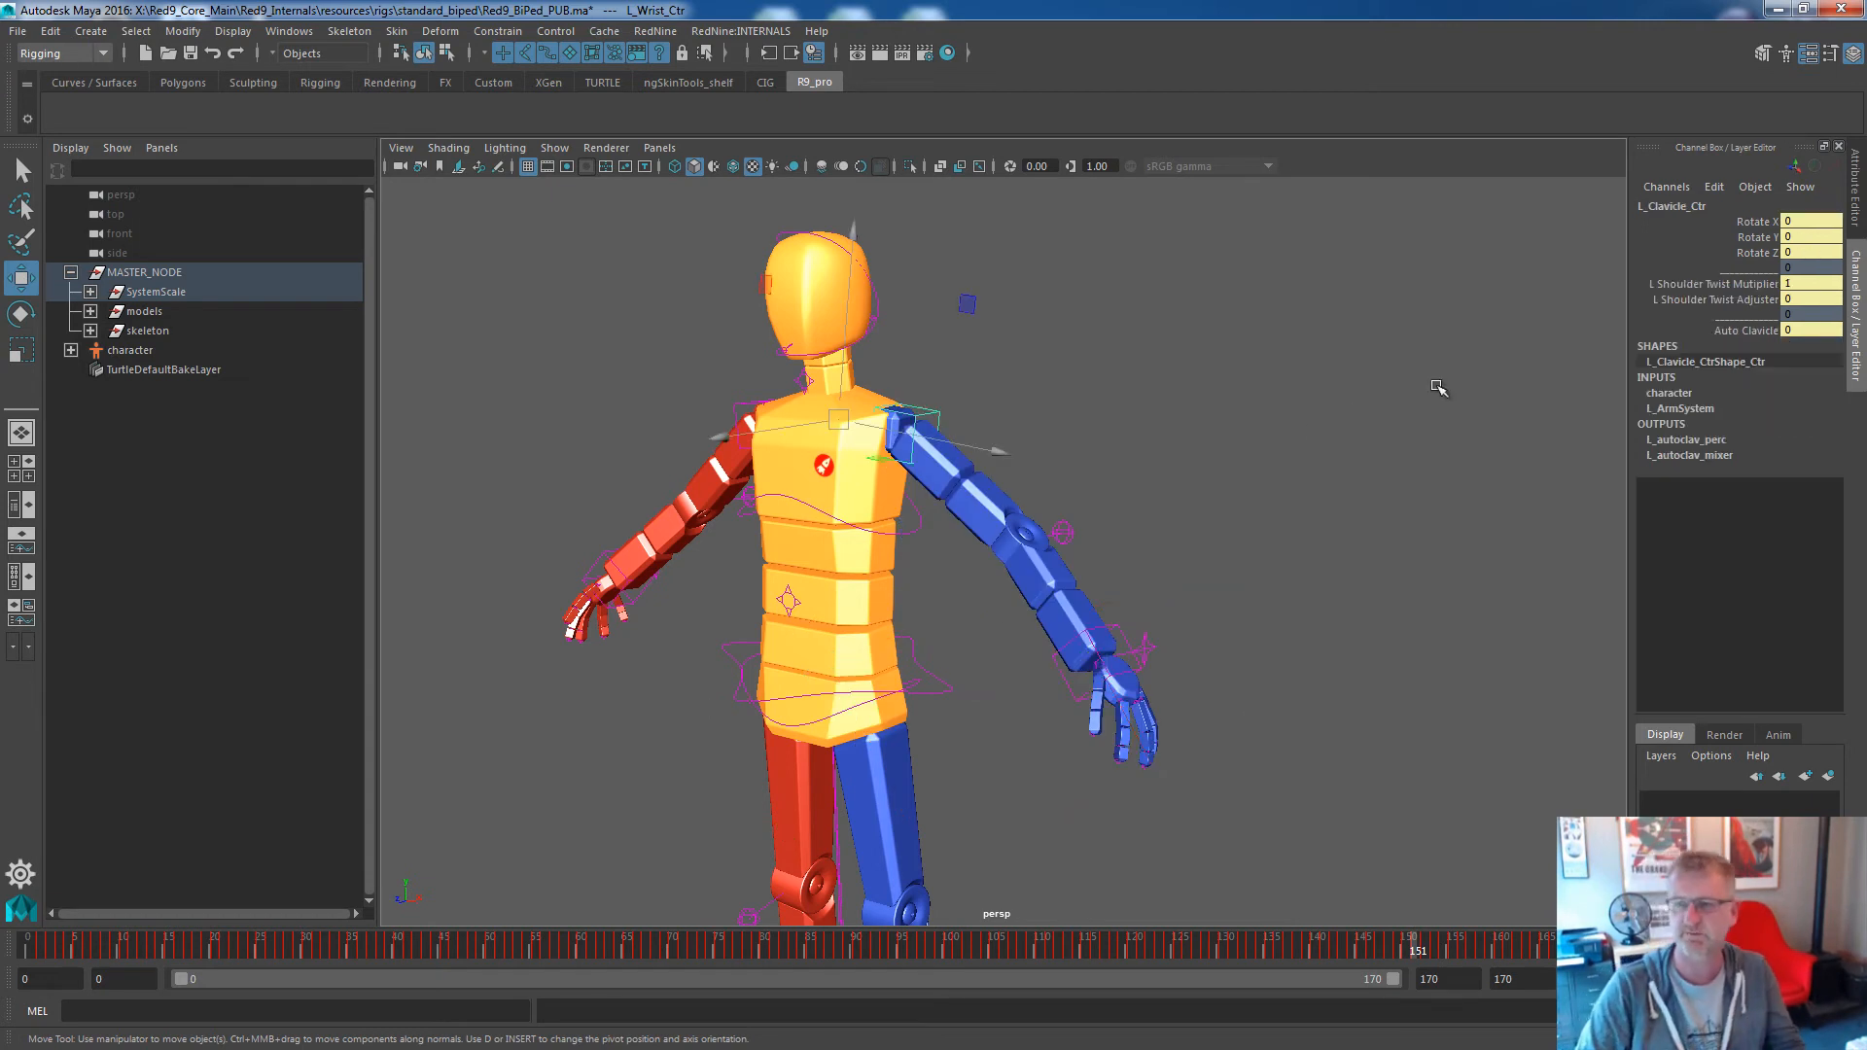
{"action": "left_click", "coordinate": [1751, 334]}
{"action": "middle_click_drag", "start_coordinate": [1343, 284], "coordinate": [1082, 671]}
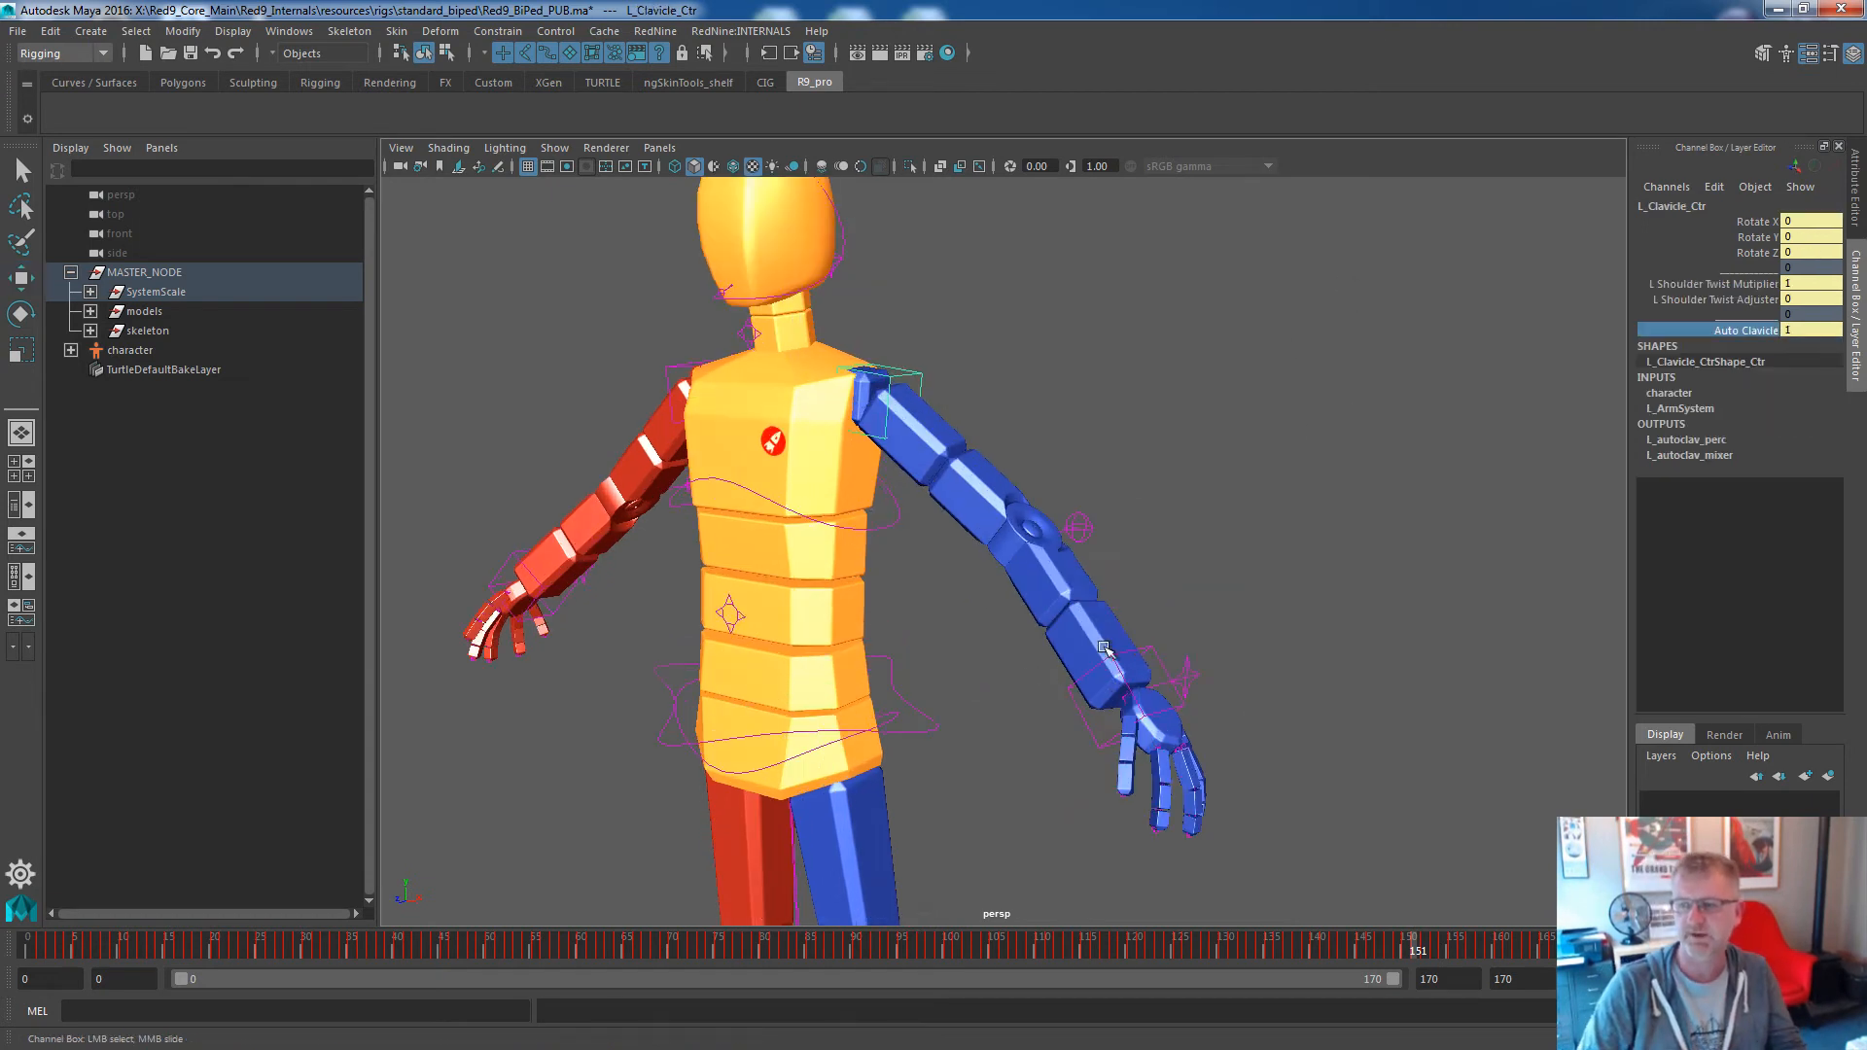
Raise the left wrist control above shoulder height, at a translation of about -29.2, 33.3, -6.2, to test the automatic clavicle.
{"action": "left_click", "coordinate": [1148, 651]}
{"action": "left_click_drag", "start_coordinate": [992, 775], "coordinate": [1308, 307], "text": "alt"}
{"action": "key", "text": "w"}
{"action": "key", "text": "Up"}
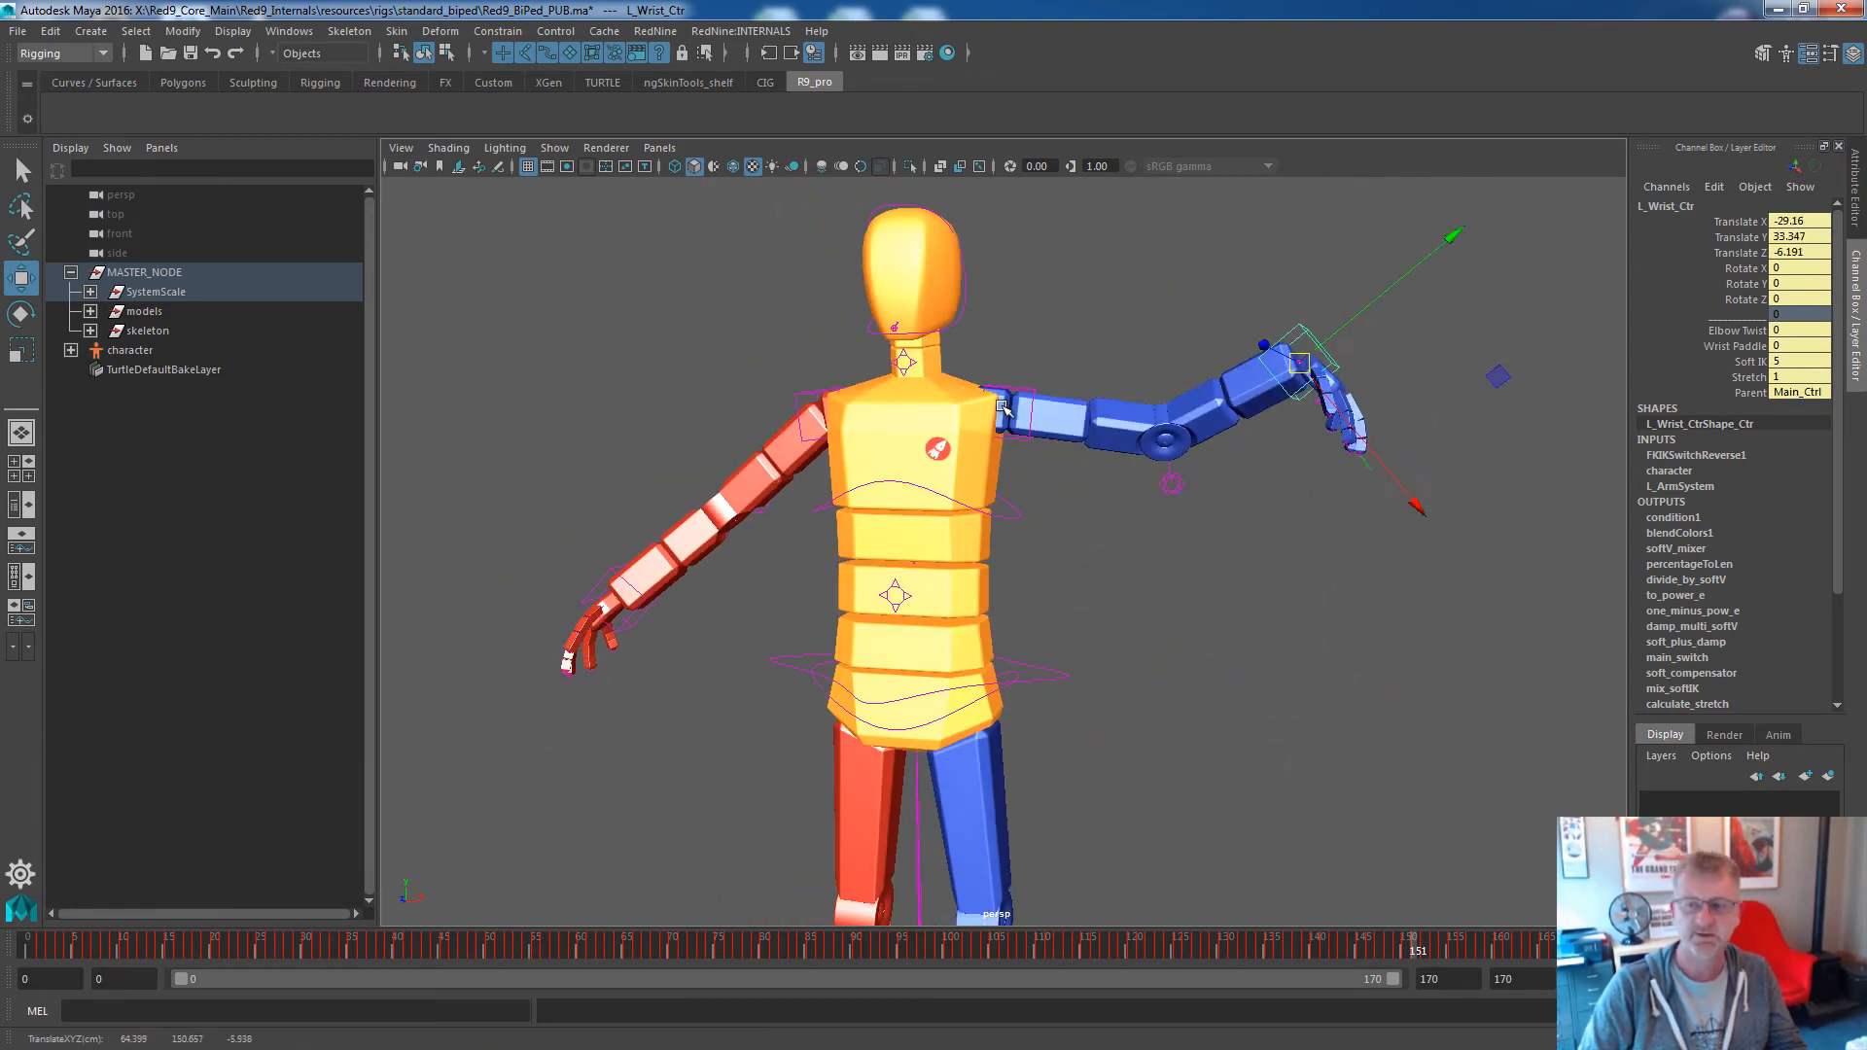
{"action": "double_click", "coordinate": [1794, 331]}
{"action": "key", "text": "Return"}
Rotate the chest control to about -20.6 degrees in Z and tilt the hip control the opposite way to bend the spine.
{"action": "left_click", "coordinate": [1024, 530]}
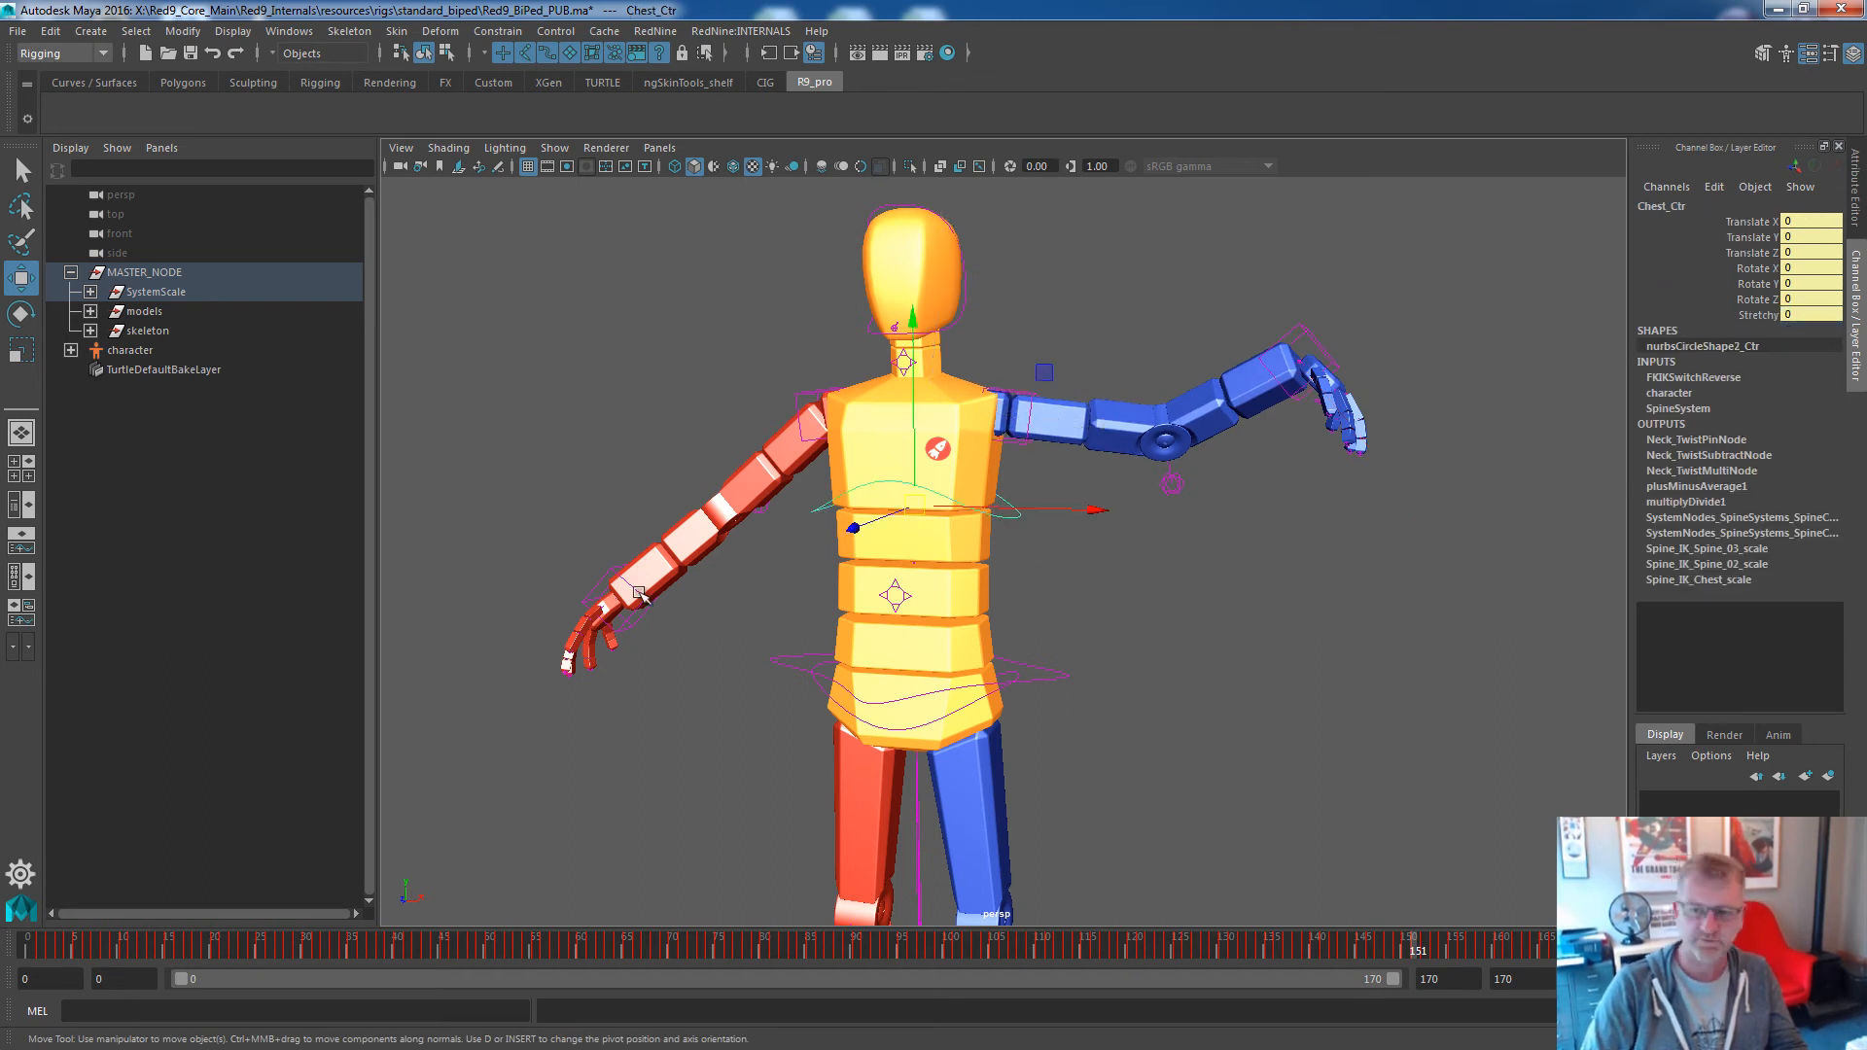
{"action": "scroll", "coordinate": [988, 542], "scroll_direction": "up", "scroll_amount": 4}
{"action": "left_click_drag", "start_coordinate": [905, 622], "coordinate": [982, 596], "text": "alt"}
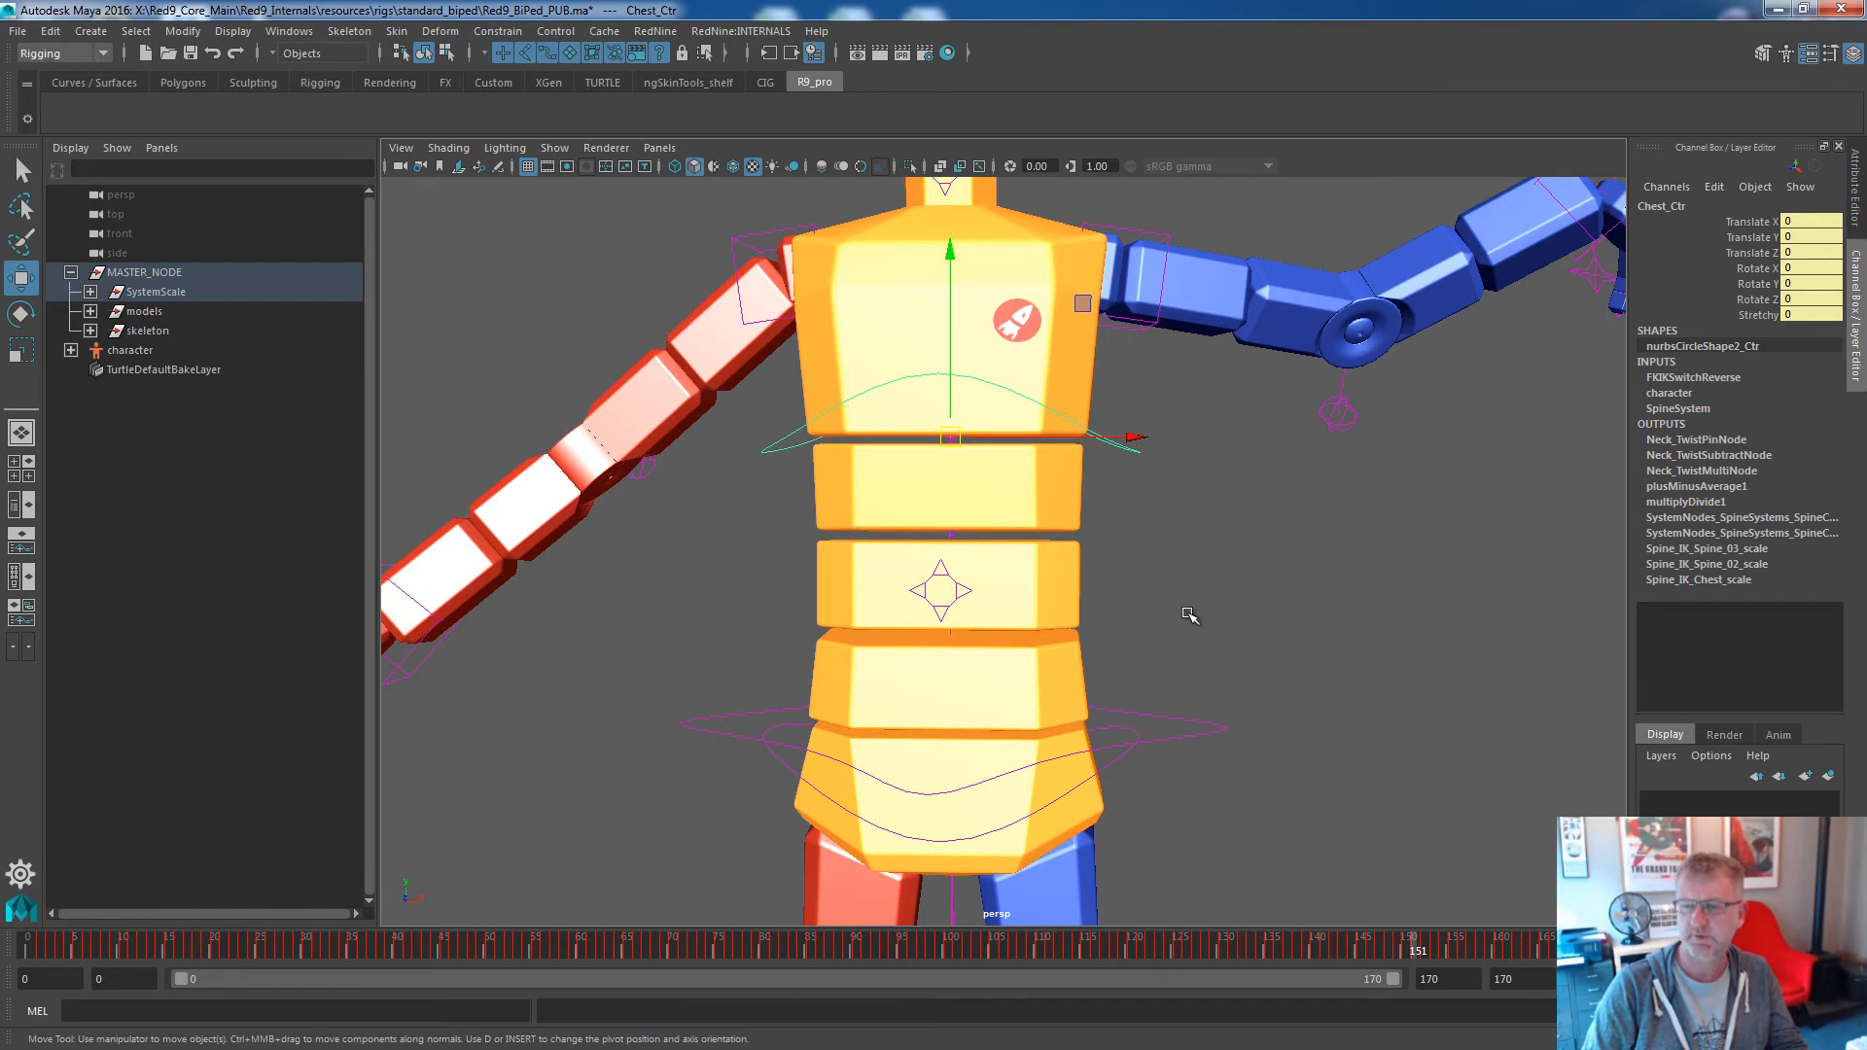
{"action": "key", "text": "e"}
{"action": "left_click_drag", "start_coordinate": [1116, 499], "coordinate": [1080, 546]}
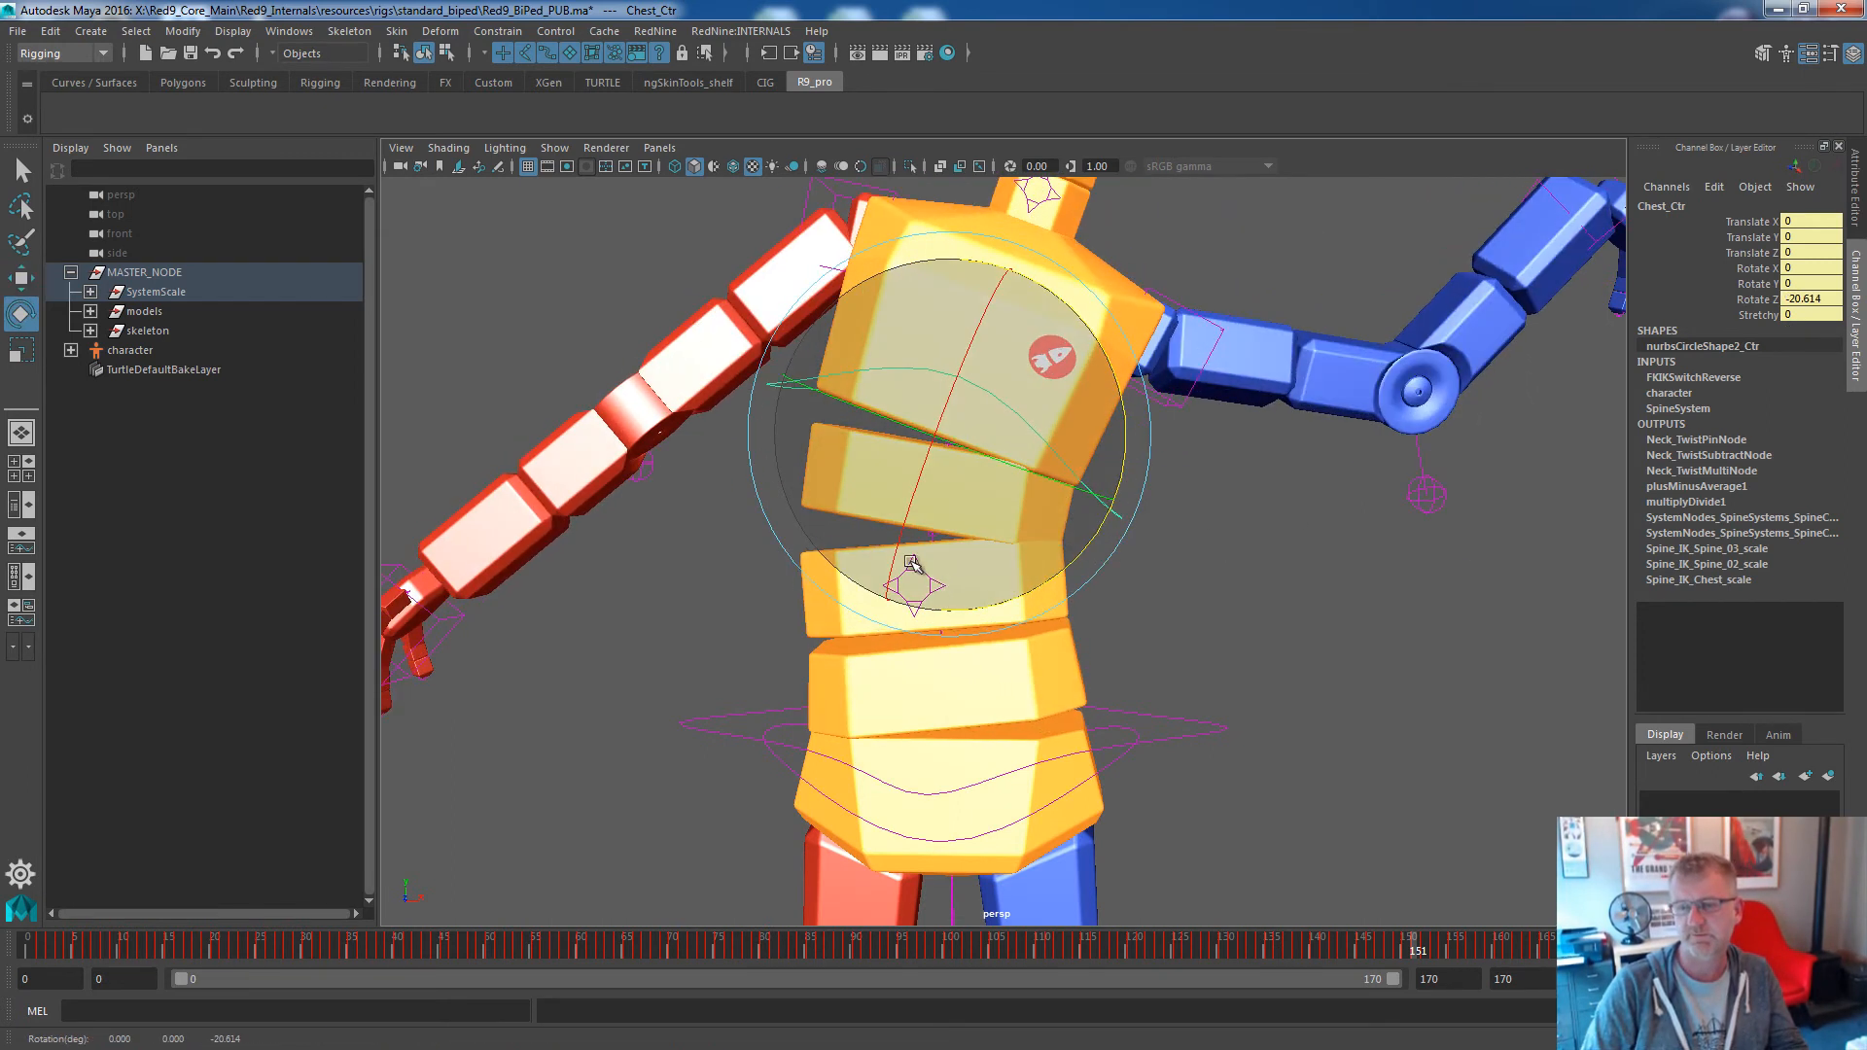
{"action": "key", "text": "ctrl+z"}
{"action": "left_click", "coordinate": [1131, 736]}
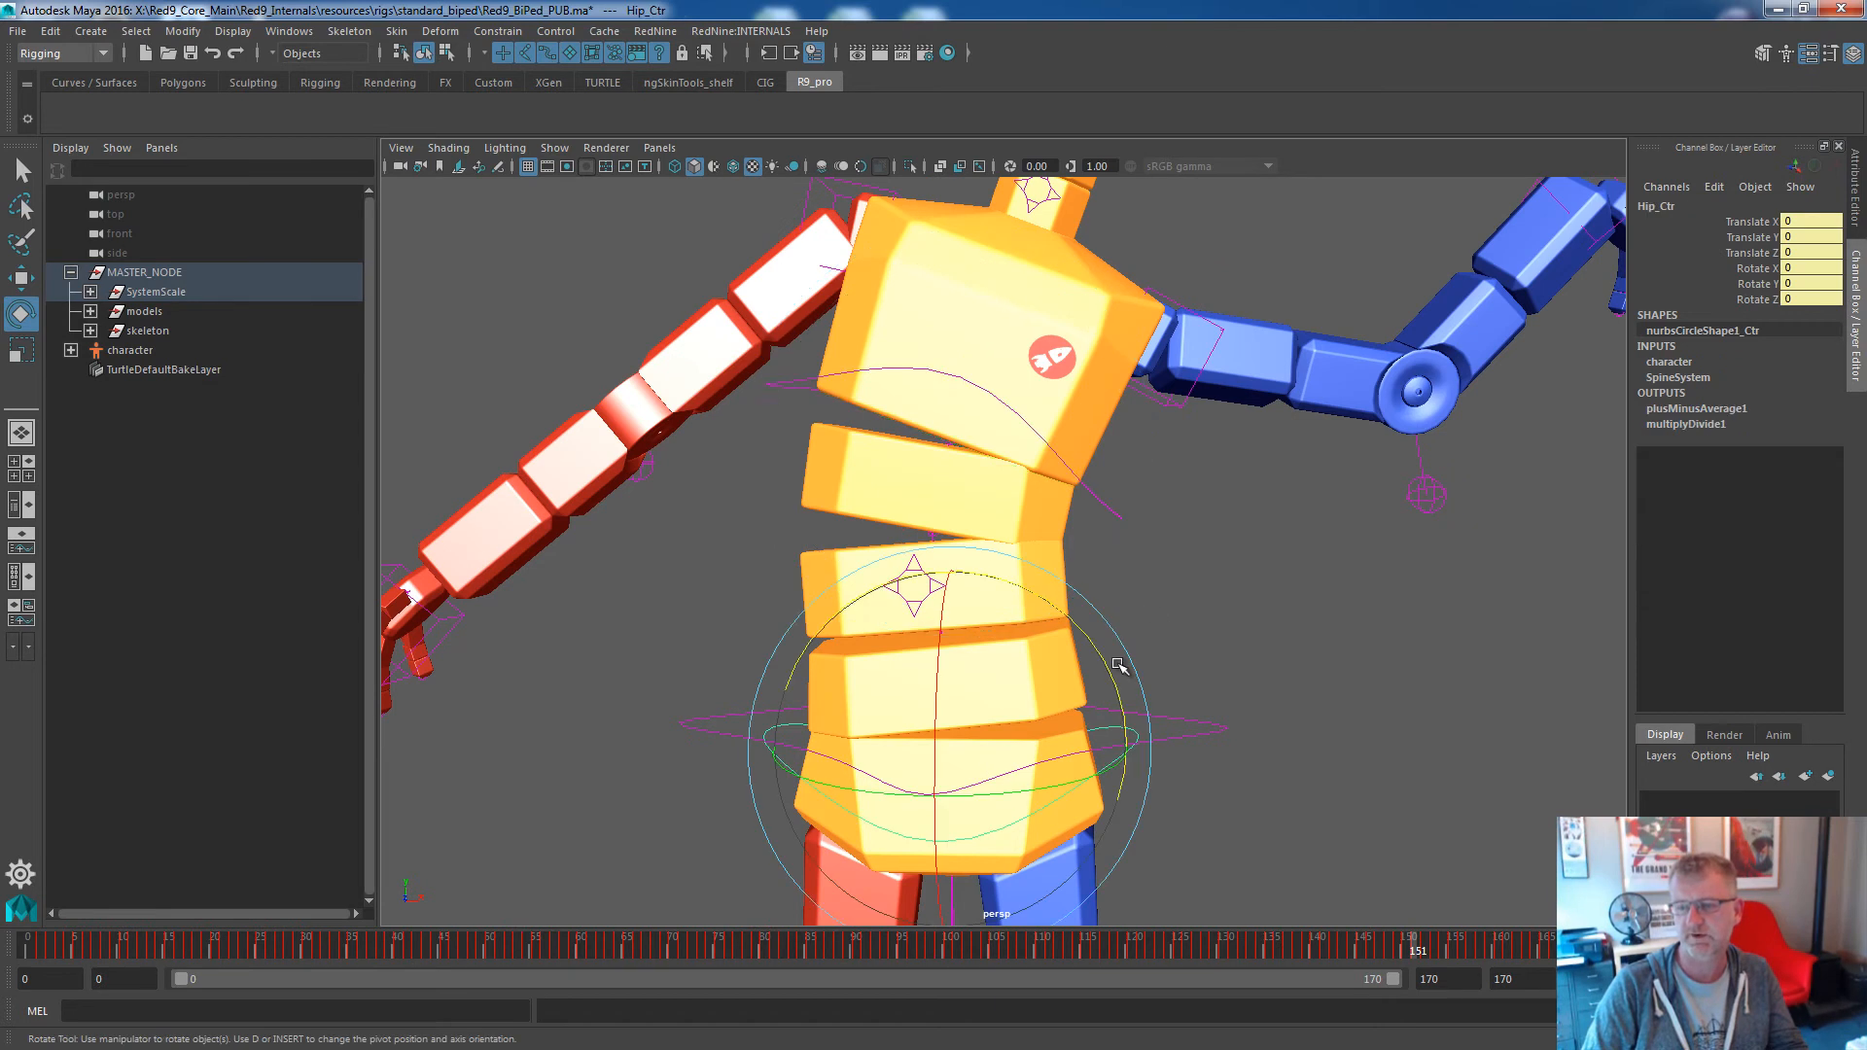
{"action": "left_click_drag", "start_coordinate": [1102, 662], "coordinate": [1070, 612]}
Move the mid-spine control sideways to test how it offsets the auto-solved spine bend.
{"action": "left_click", "coordinate": [988, 571]}
{"action": "left_click", "coordinate": [940, 604]}
{"action": "left_click_drag", "start_coordinate": [941, 604], "coordinate": [1179, 709]}
{"action": "key", "text": "w"}
{"action": "mouse_move", "coordinate": [880, 595]}
{"action": "left_mouse_down"}
{"action": "mouse_move", "coordinate": [858, 614]}
{"action": "mouse_move", "coordinate": [847, 593]}
{"action": "mouse_move", "coordinate": [876, 590]}
{"action": "mouse_move", "coordinate": [848, 598]}
{"action": "left_mouse_up"}
Set the mid-spine control's translation to 0 on all axes and restore the whole rig to its base pose.
{"action": "left_click_drag", "start_coordinate": [1797, 222], "coordinate": [1799, 253]}
{"action": "type", "text": "0"}
{"action": "key", "text": "Return"}
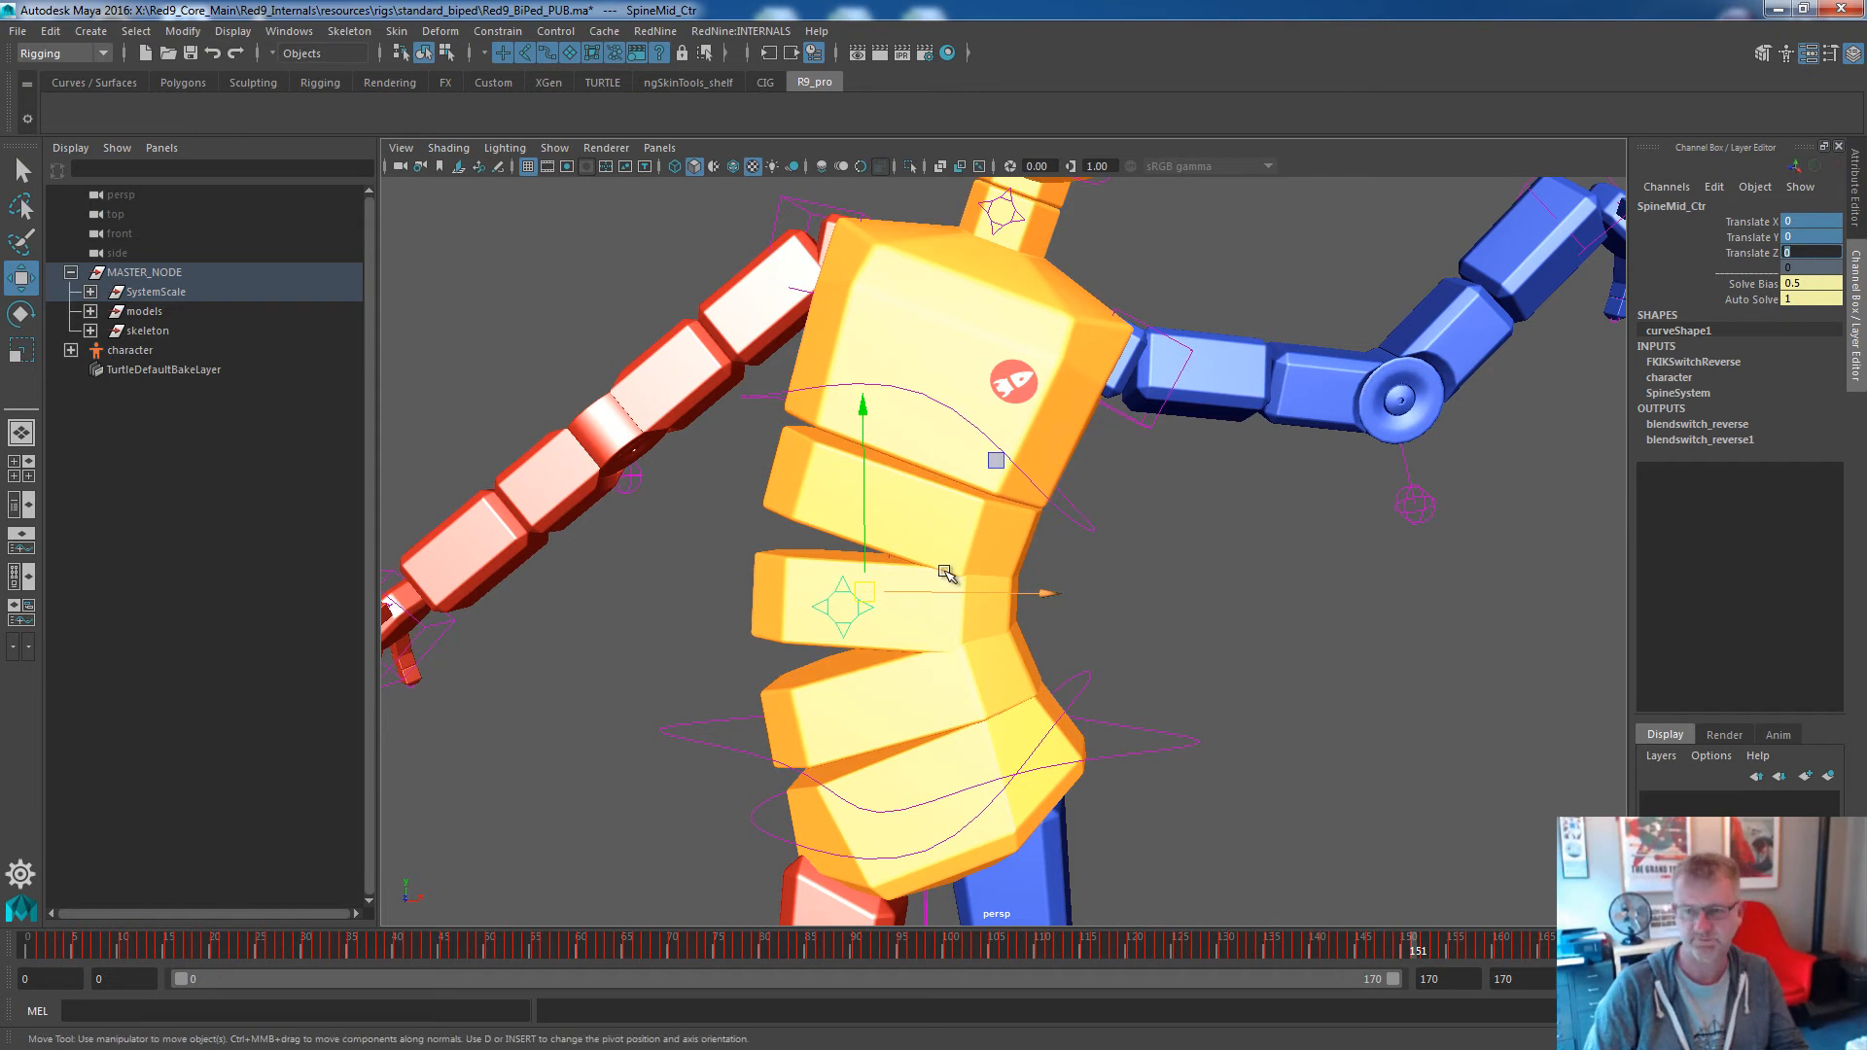
{"action": "scroll", "coordinate": [927, 596], "scroll_direction": "down", "scroll_amount": 3}
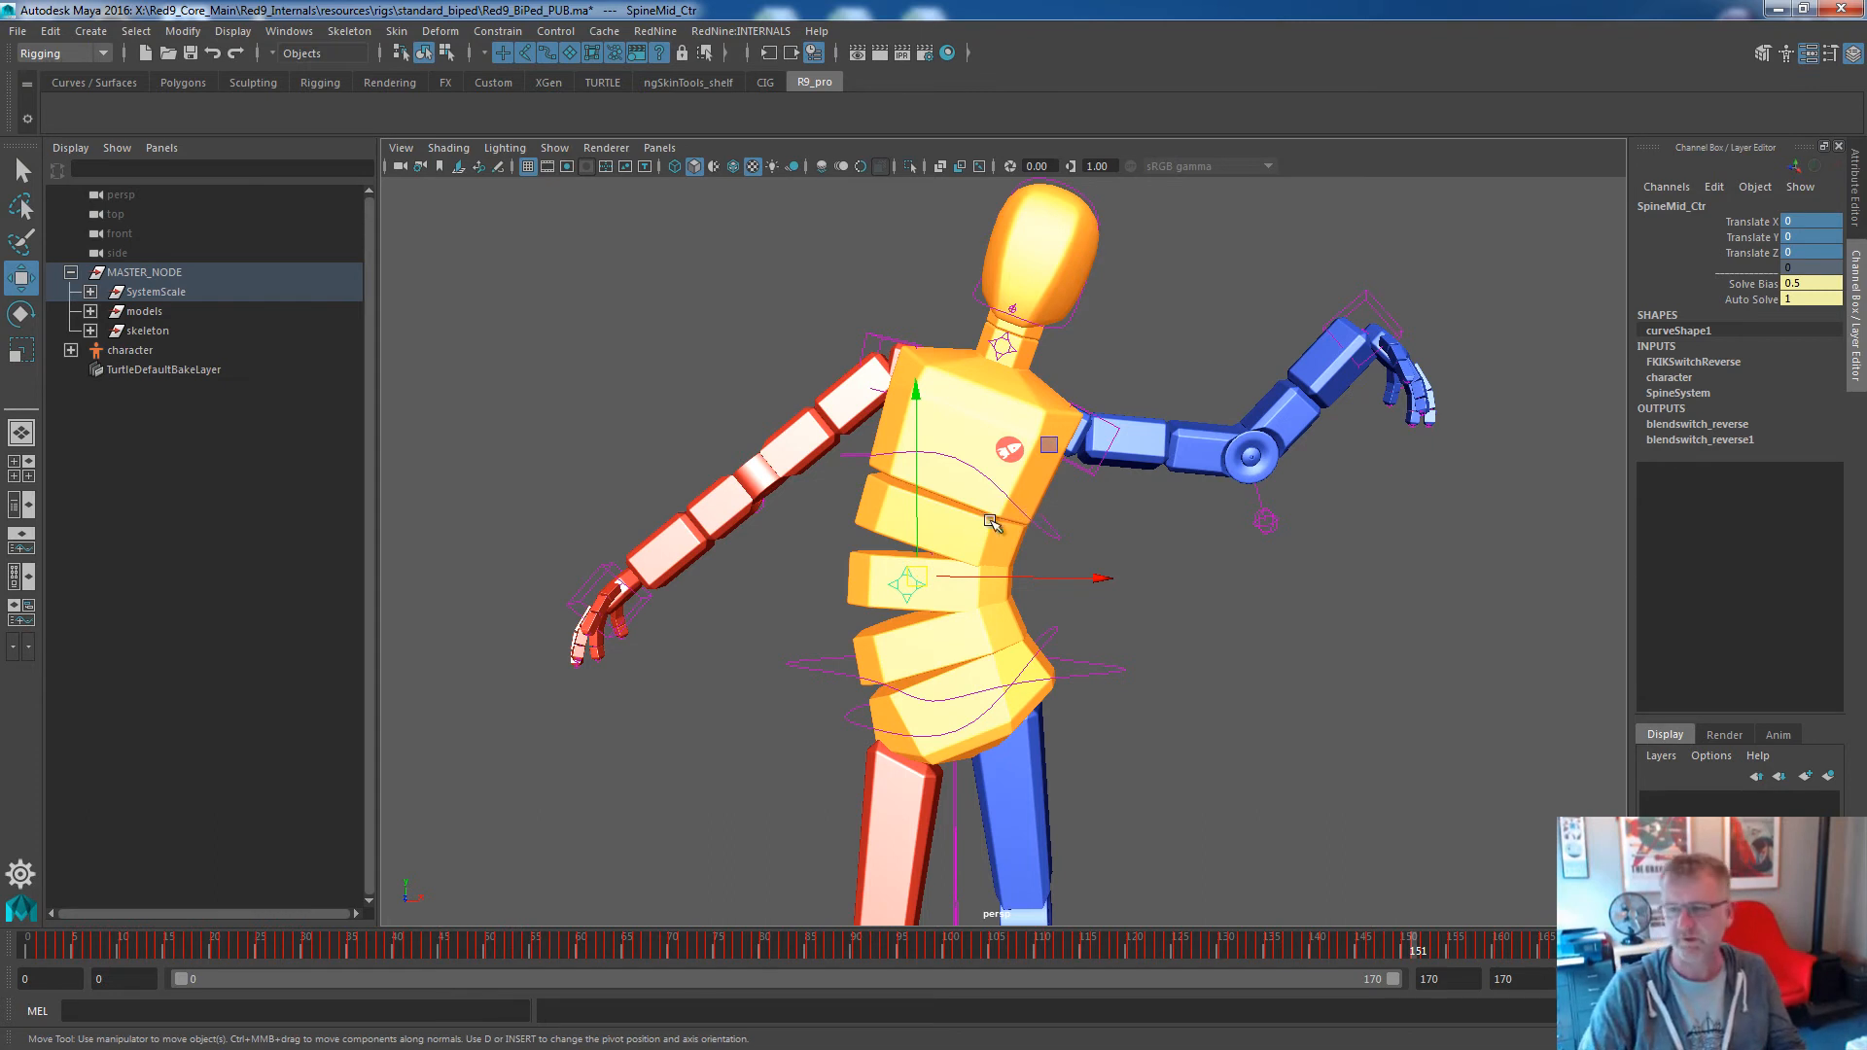
{"action": "right_click_drag", "start_coordinate": [1011, 495], "coordinate": [1017, 722]}
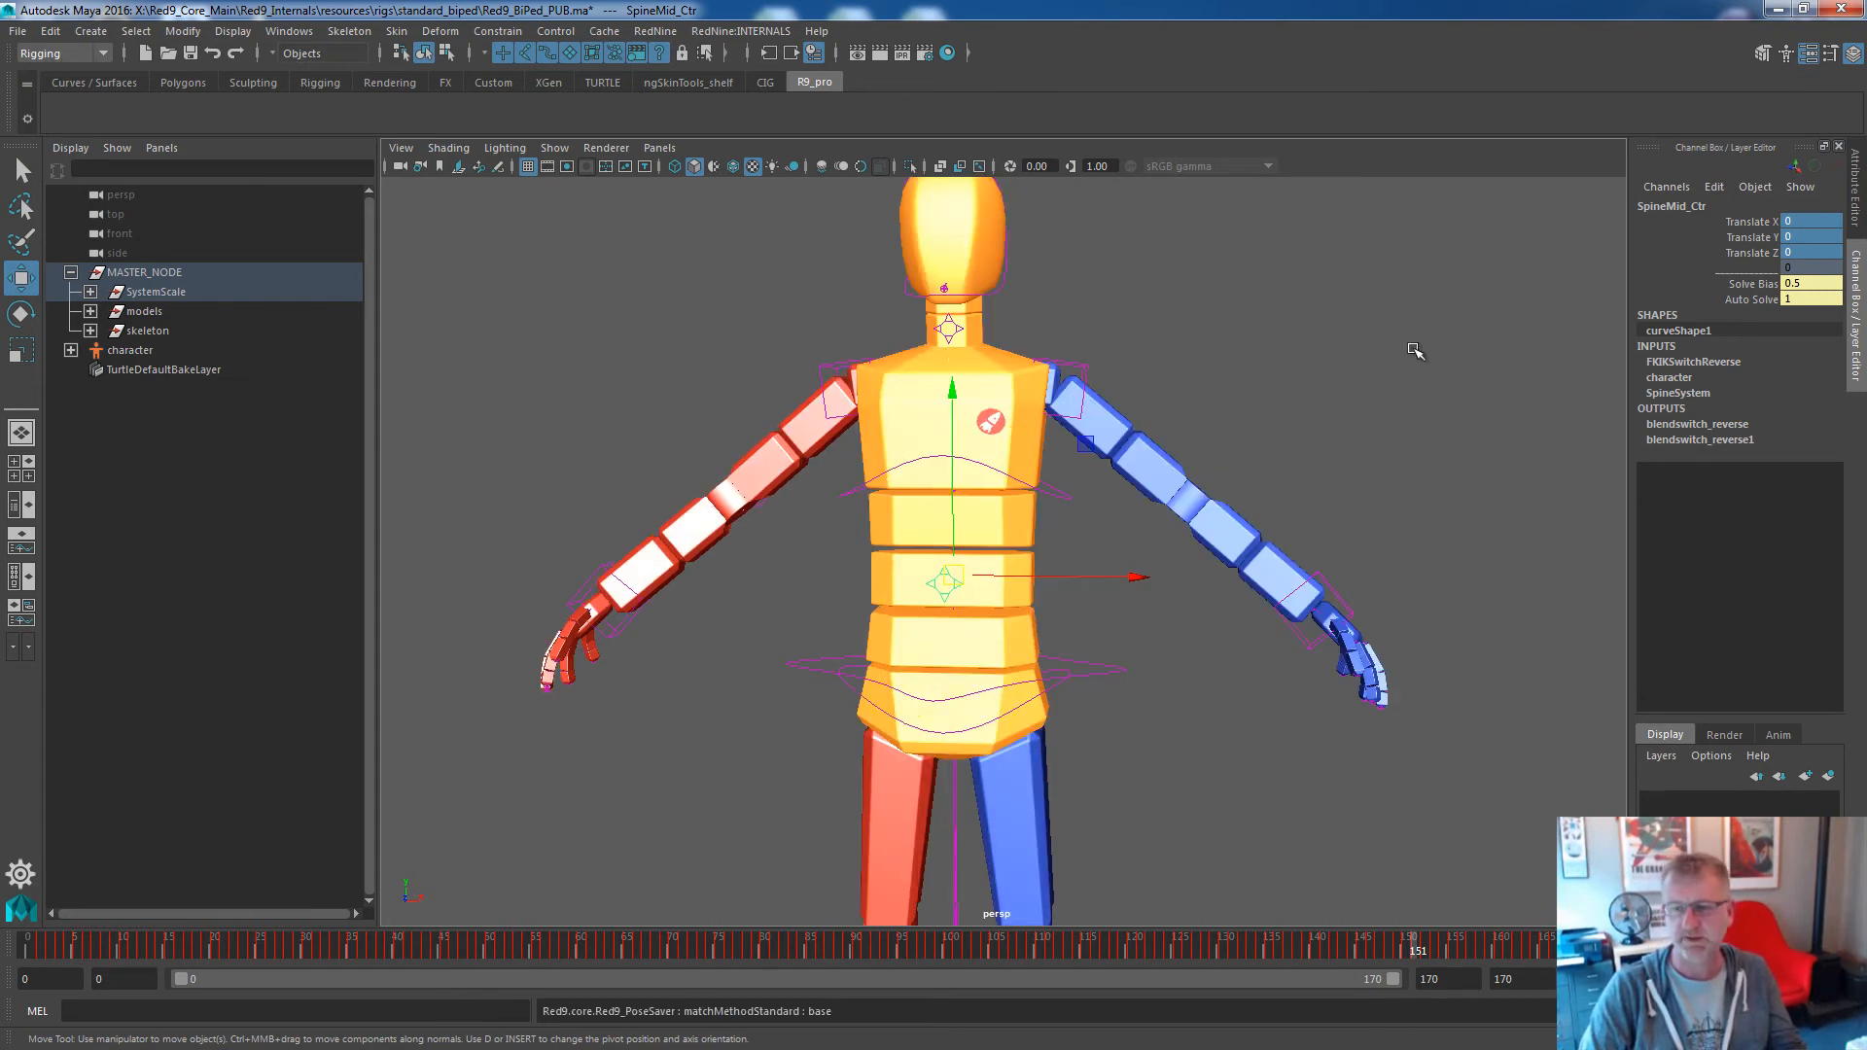
Set Head Aim to 1 on the head control and move the head's aim target well away from the face.
{"action": "left_click", "coordinate": [1003, 291]}
{"action": "middle_click_drag", "start_coordinate": [1251, 305], "coordinate": [1242, 405], "text": "alt"}
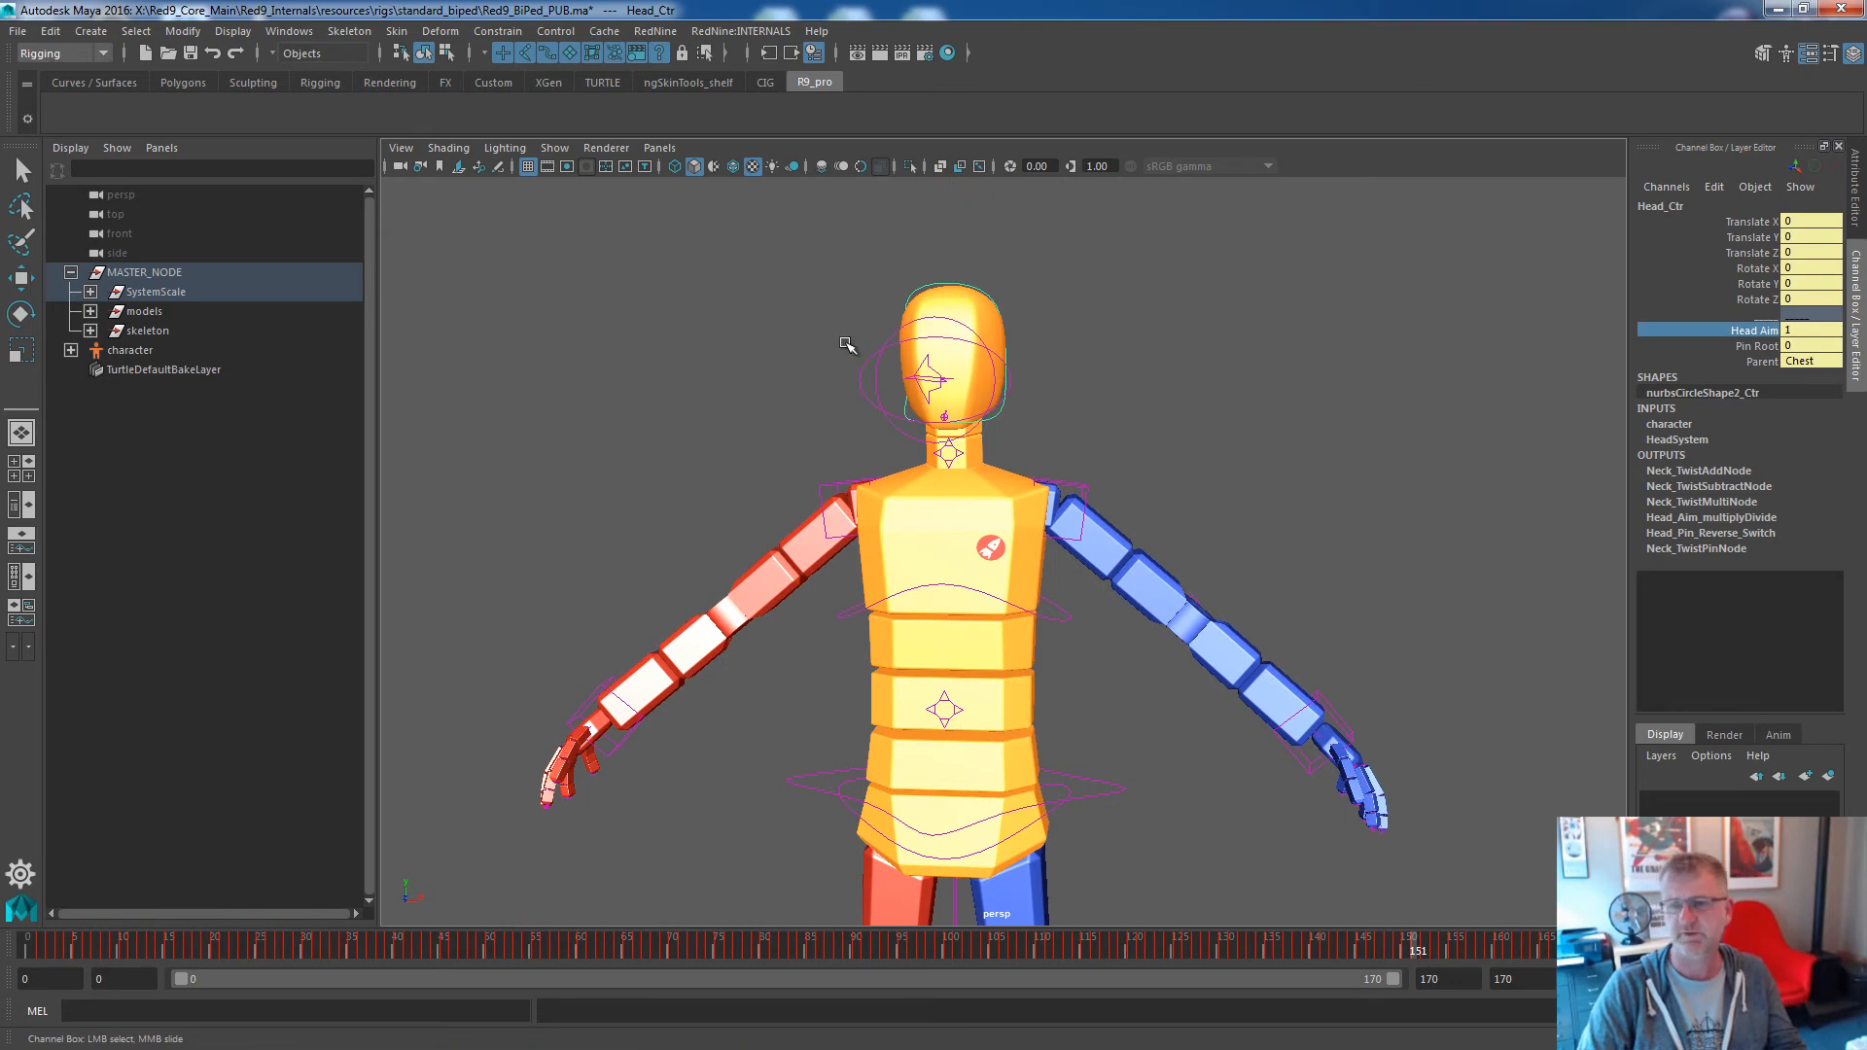
{"action": "left_click", "coordinate": [893, 353]}
{"action": "left_click_drag", "start_coordinate": [963, 425], "coordinate": [864, 537], "text": "alt"}
{"action": "left_click_drag", "start_coordinate": [708, 458], "coordinate": [442, 345]}
Rotate the chest control to lean the upper body and test the head's aim at its target.
{"action": "left_click", "coordinate": [946, 661]}
{"action": "left_click", "coordinate": [965, 790]}
{"action": "left_click", "coordinate": [965, 661]}
{"action": "key", "text": "e"}
{"action": "left_click_drag", "start_coordinate": [865, 778], "coordinate": [575, 301]}
{"action": "left_click", "coordinate": [448, 331]}
Set Head Aim to 0 and Pin Root to 1 on the head control.
{"action": "left_click", "coordinate": [880, 391]}
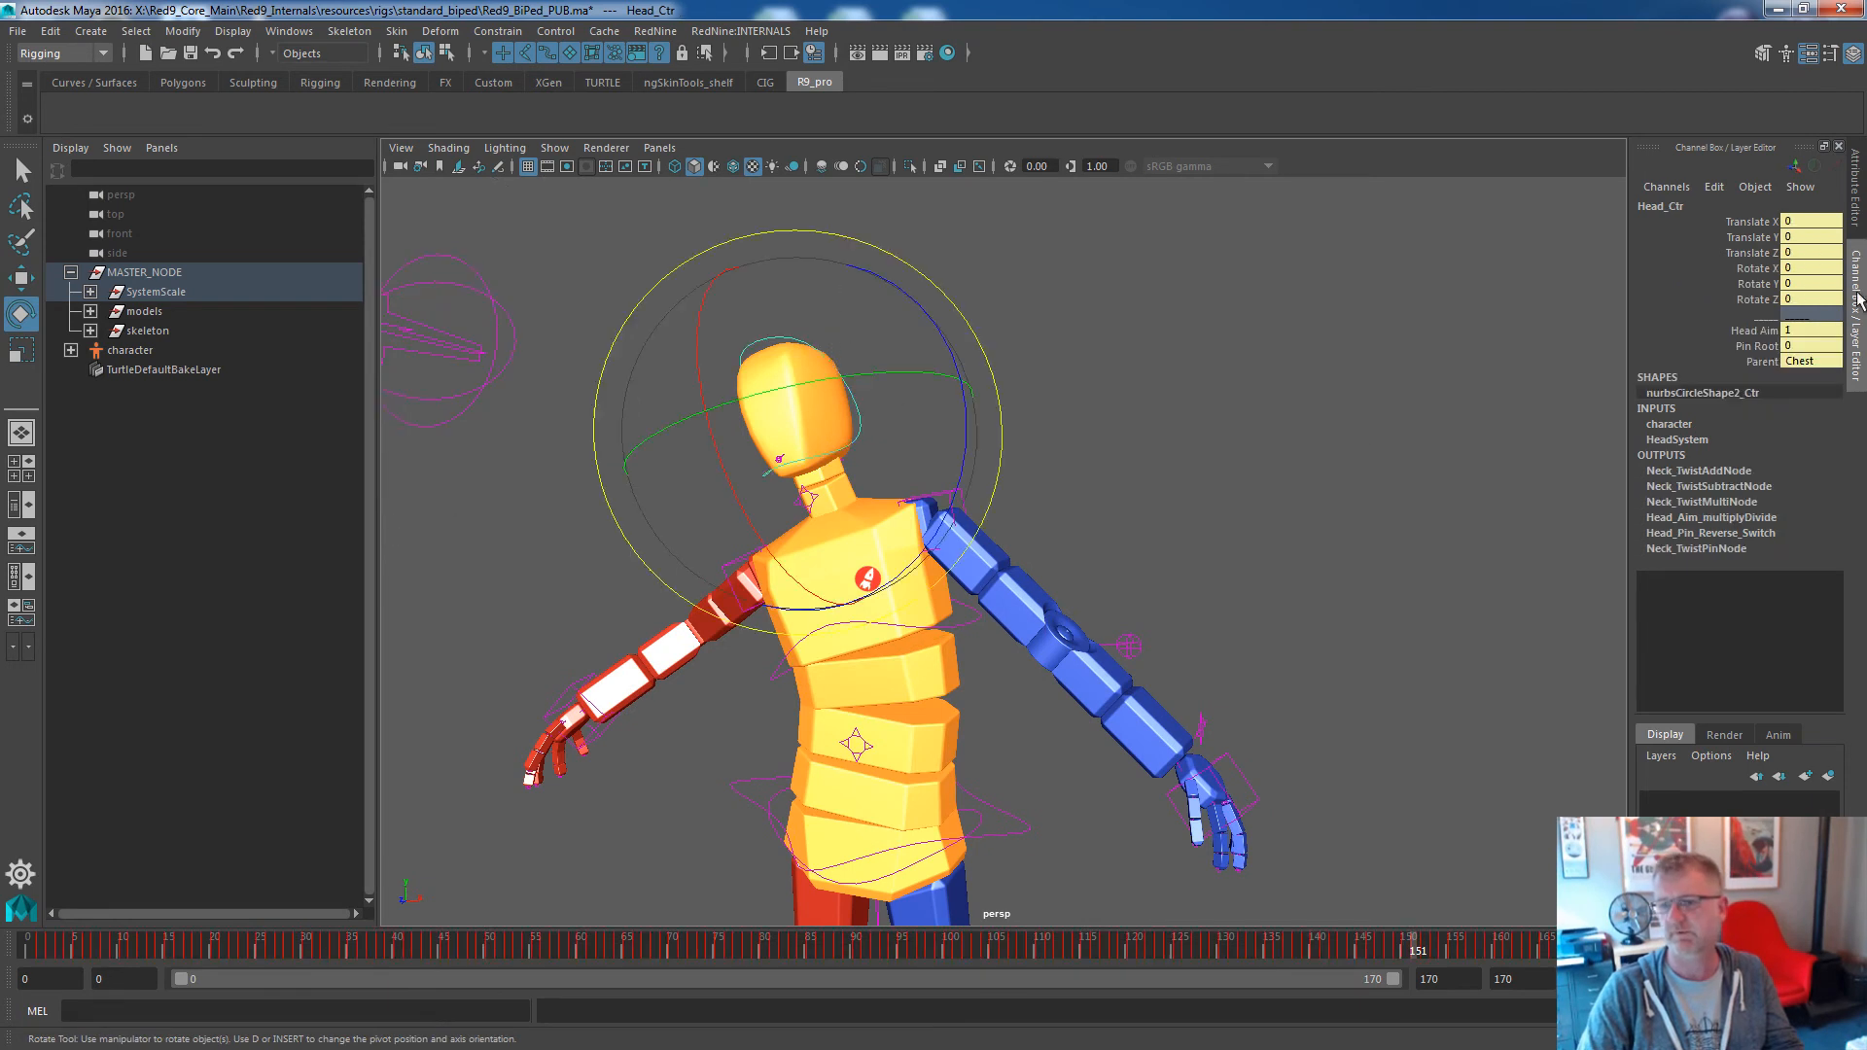
{"action": "left_click_drag", "start_coordinate": [1760, 331], "coordinate": [1750, 346]}
{"action": "middle_click_drag", "start_coordinate": [1269, 297], "coordinate": [872, 286]}
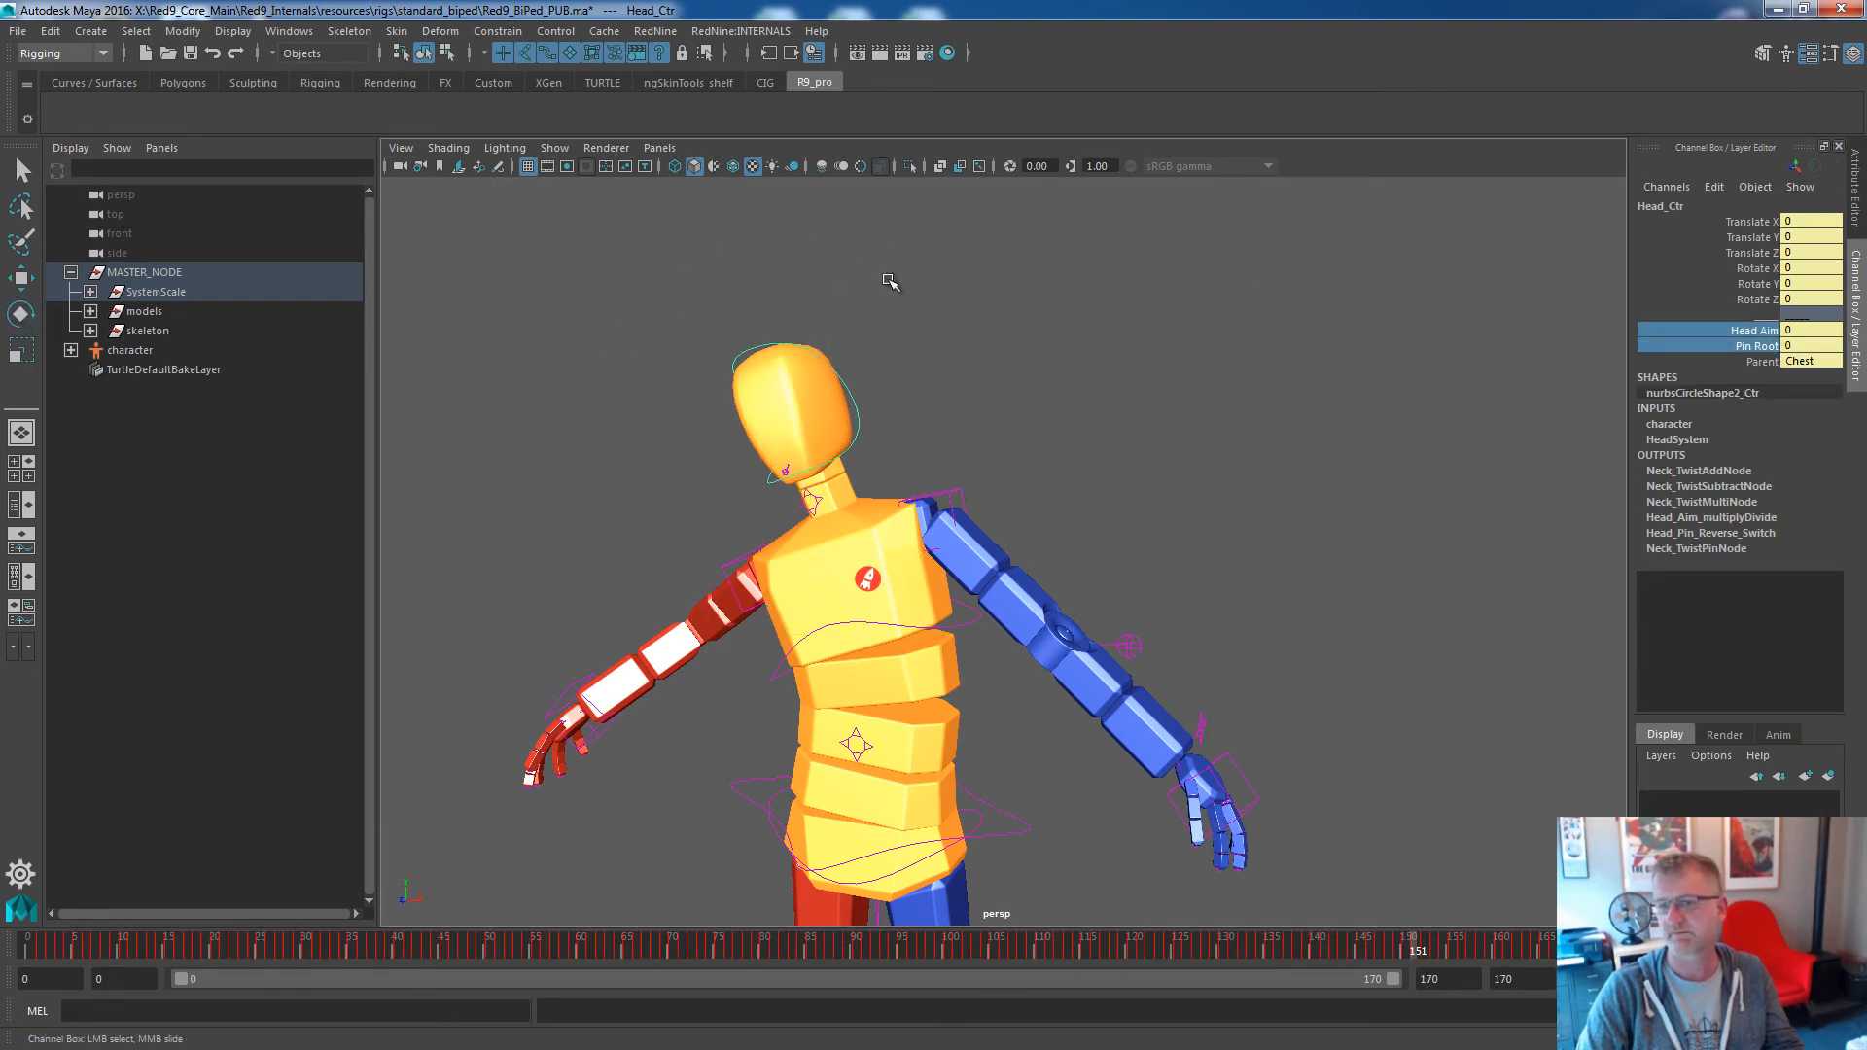
{"action": "left_click", "coordinate": [1790, 347]}
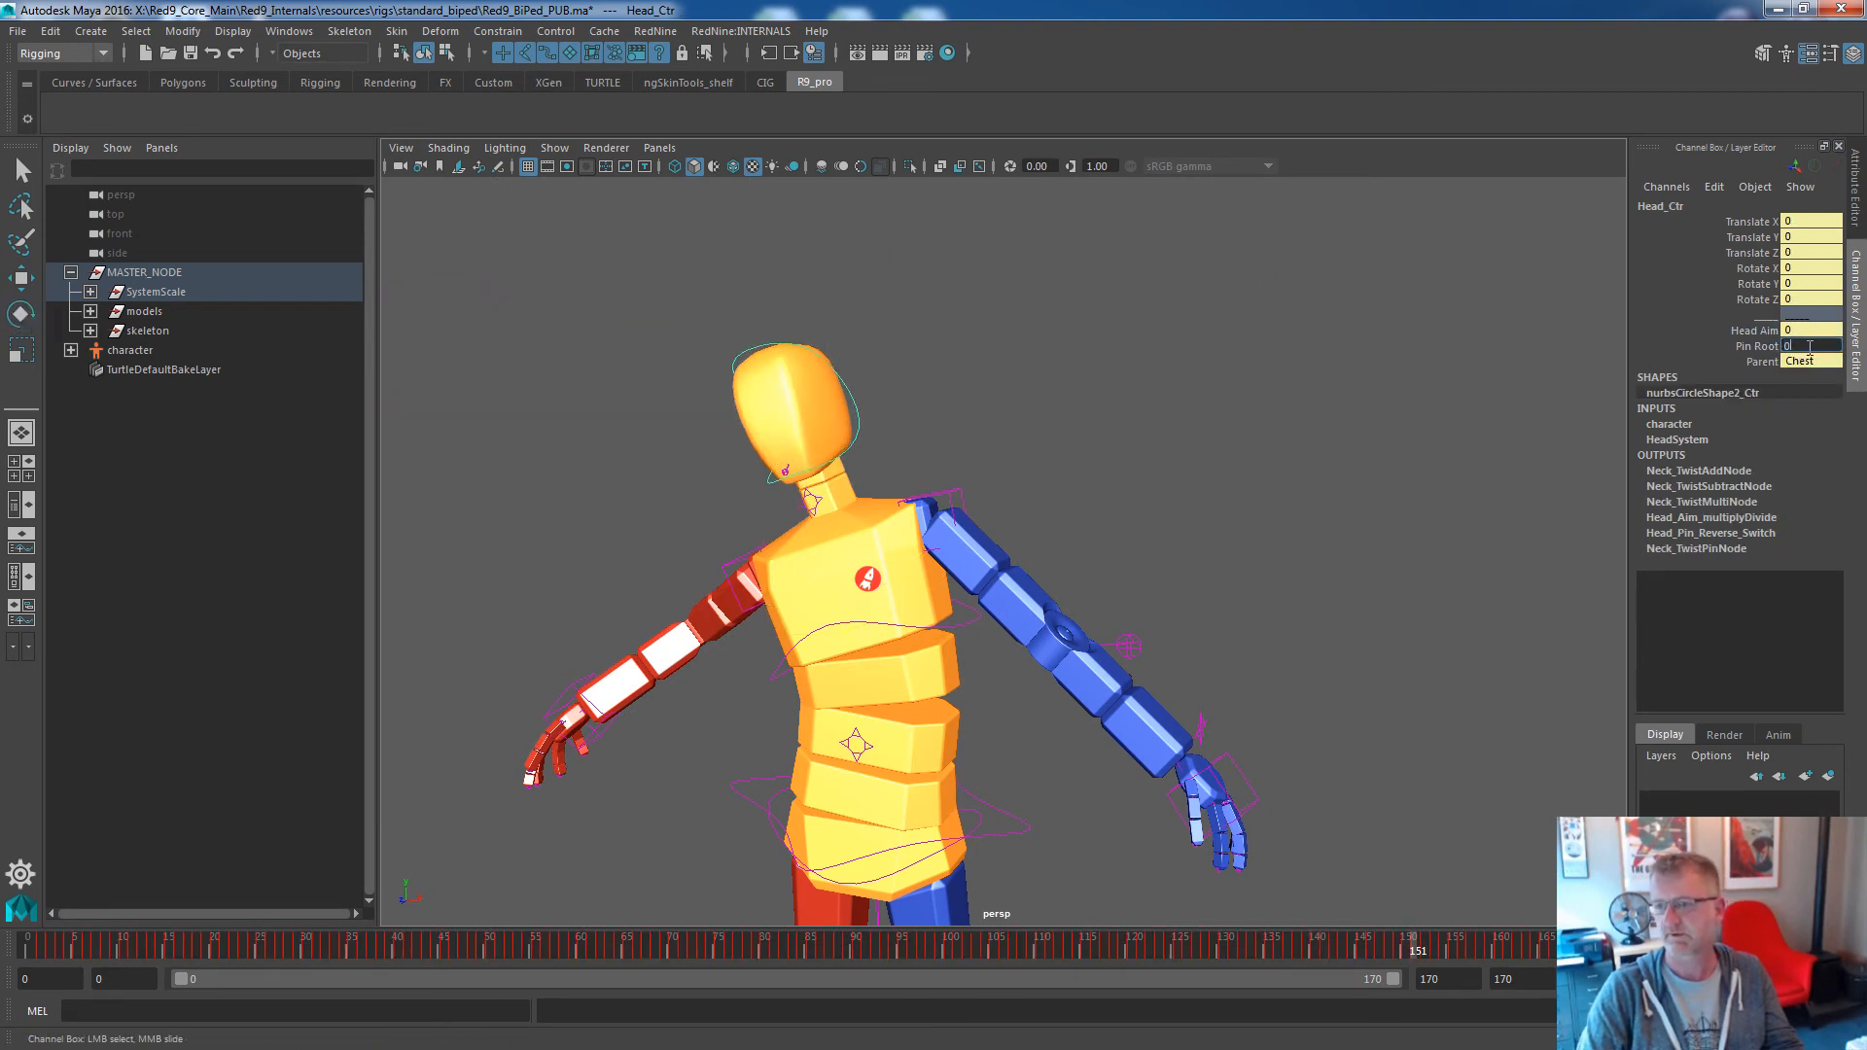
{"action": "key", "text": "Return"}
Rotate the chest control to about -2.1, 8.7, -2.1 degrees to test the pinned head.
{"action": "left_click", "coordinate": [934, 632]}
{"action": "key", "text": "e"}
{"action": "left_click_drag", "start_coordinate": [875, 654], "coordinate": [926, 600]}
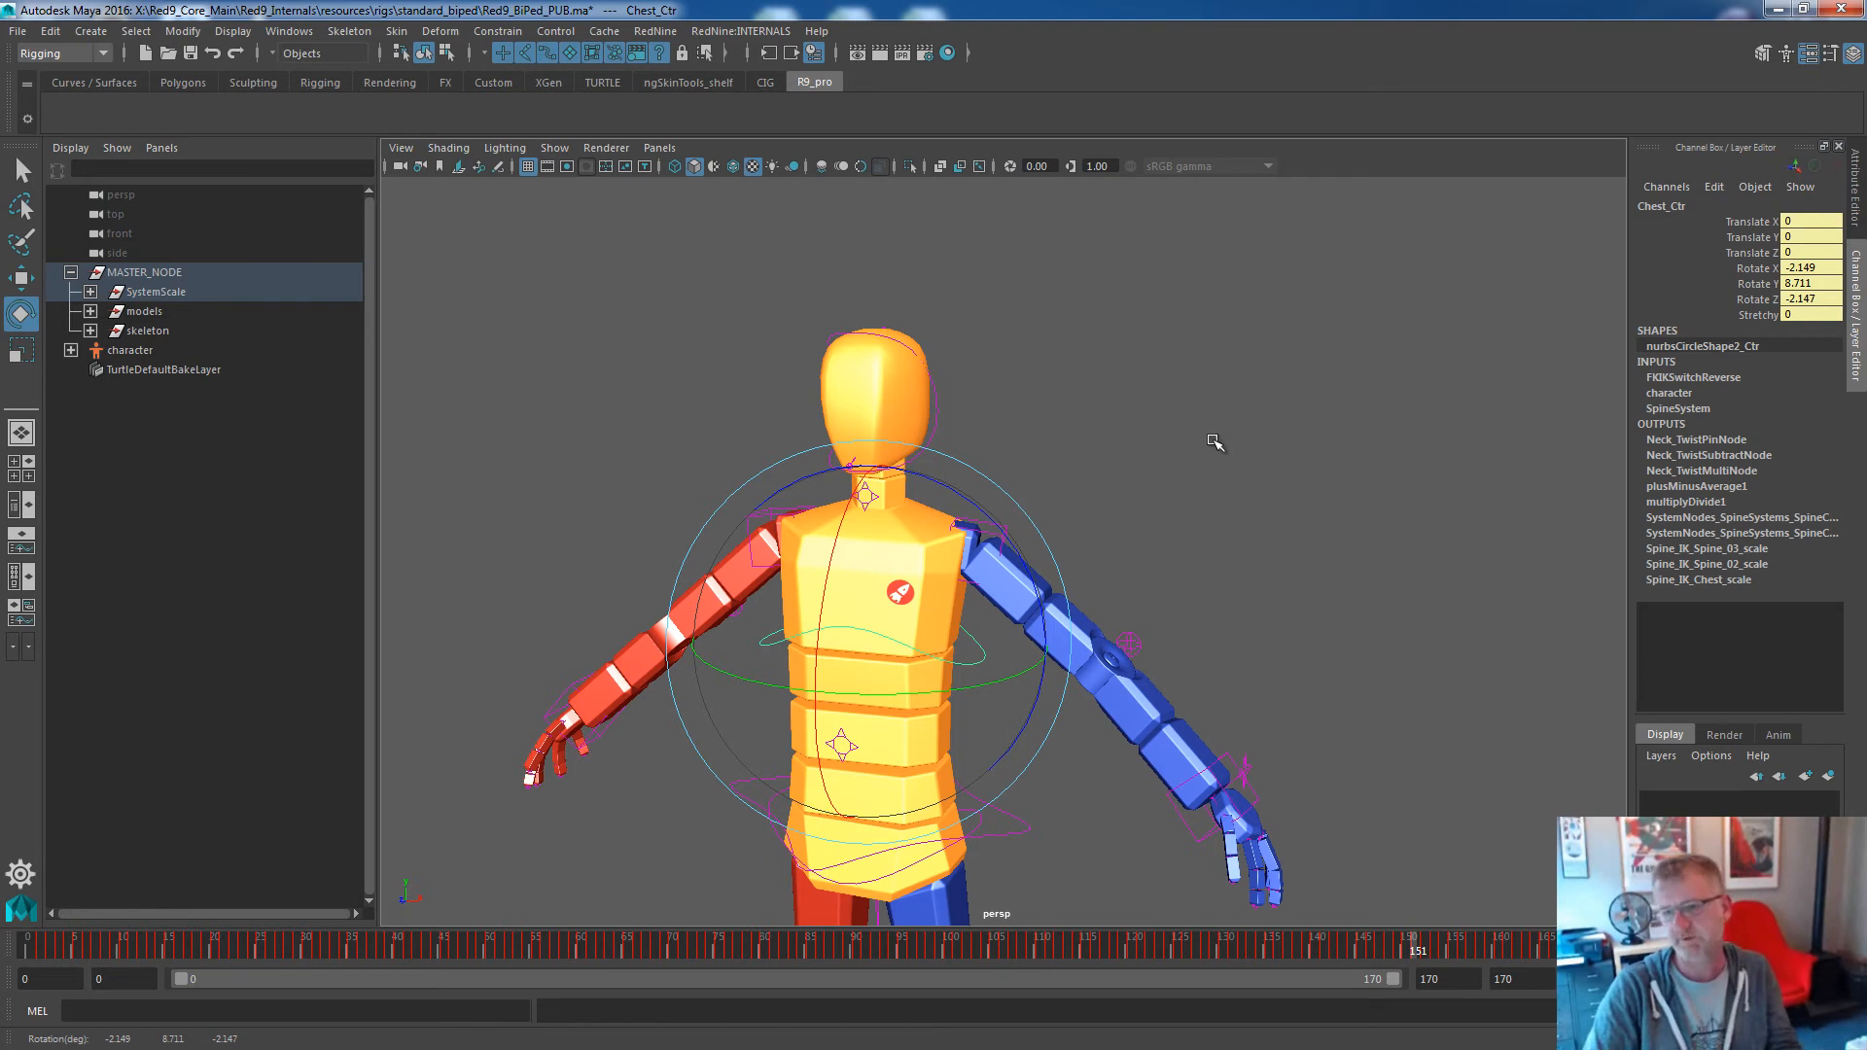
Expand the SystemScale group and examine its contents along with the models and skeleton groups.
{"action": "right_click_drag", "start_coordinate": [1109, 500], "coordinate": [1085, 671], "text": "alt"}
{"action": "middle_click_drag", "start_coordinate": [1087, 734], "coordinate": [1120, 541], "text": "alt"}
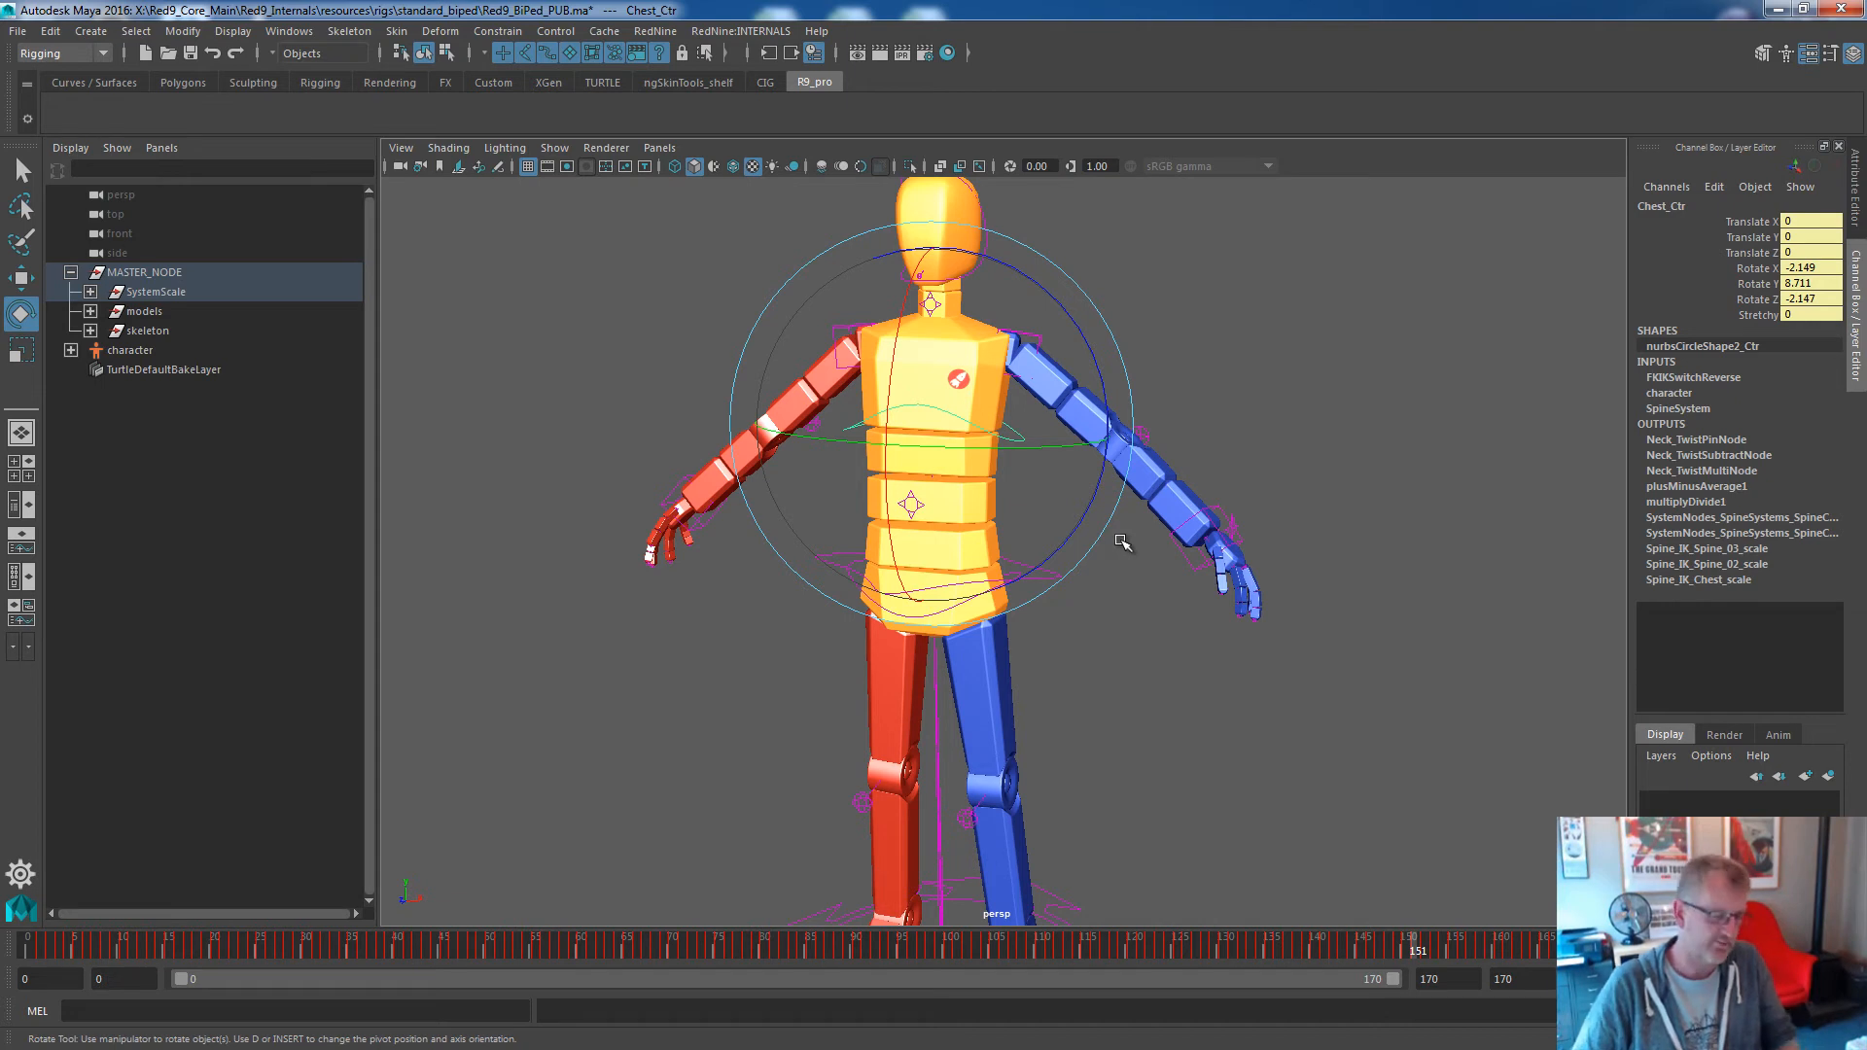
{"action": "right_click_drag", "start_coordinate": [1169, 511], "coordinate": [1202, 695], "text": "alt"}
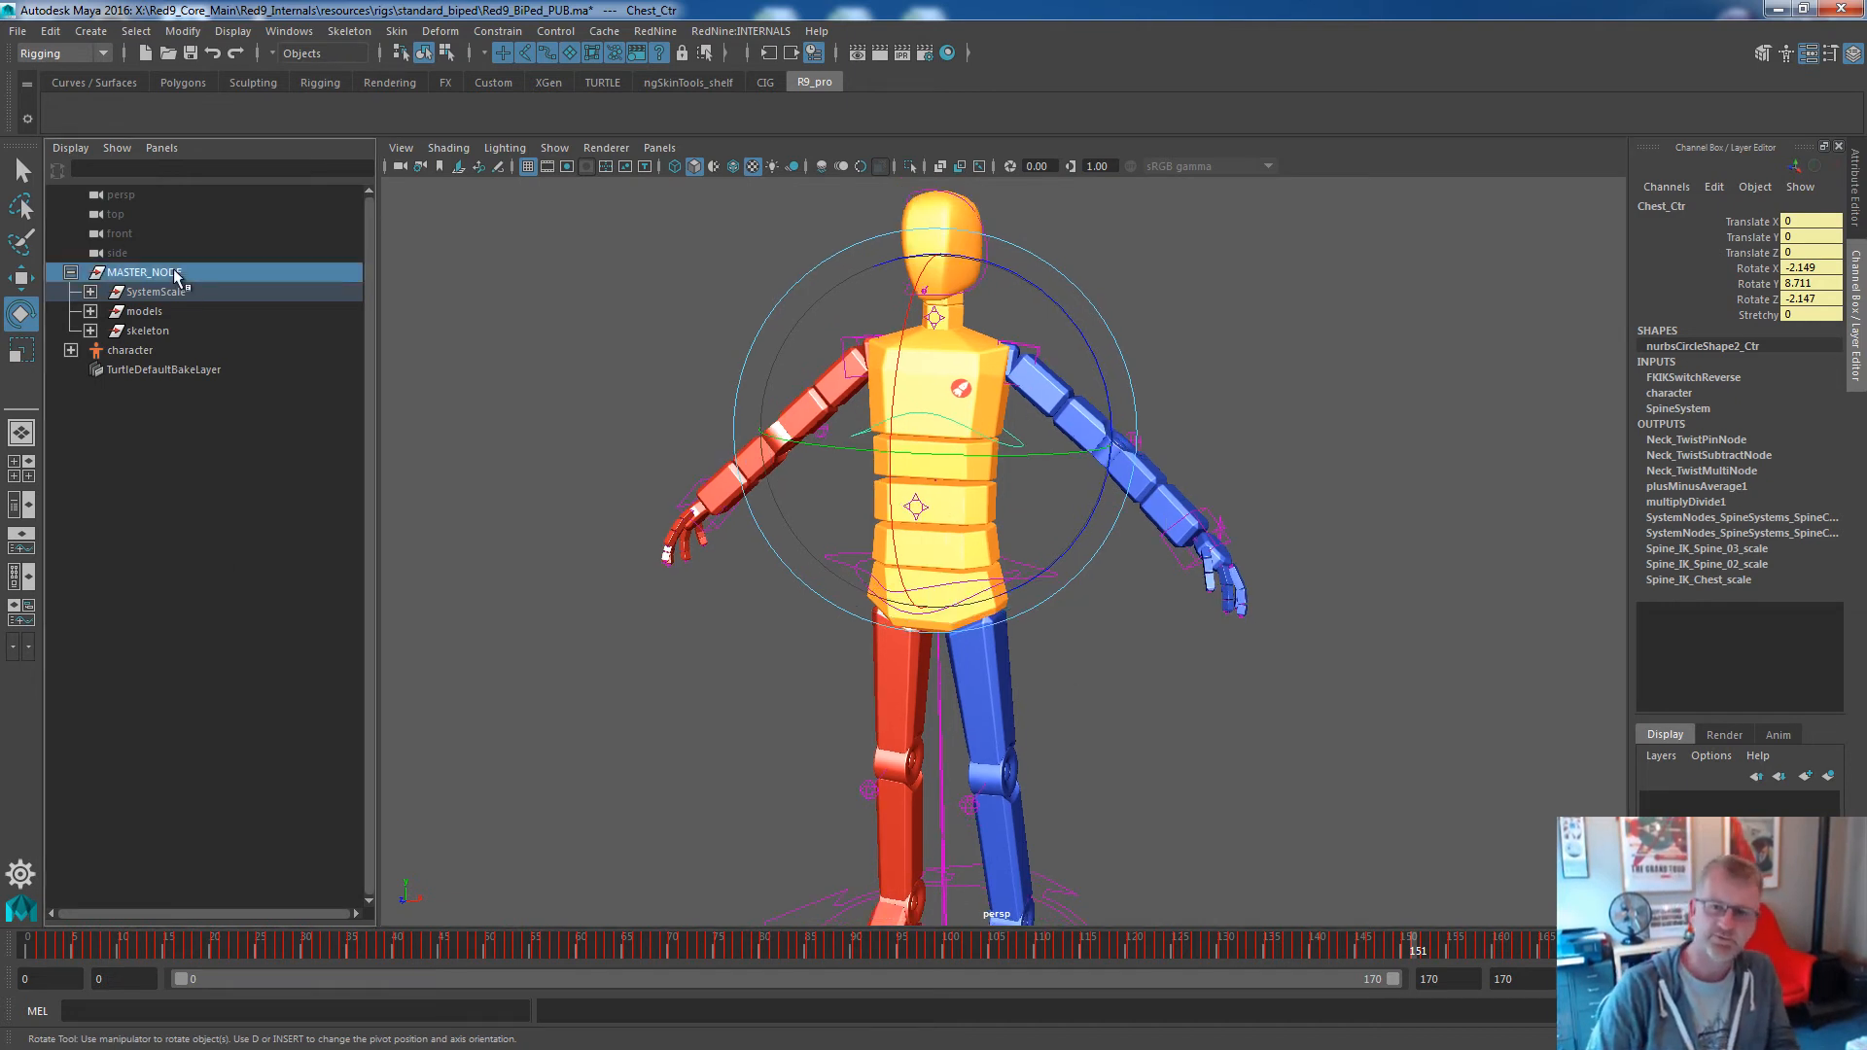
{"action": "left_click", "coordinate": [155, 291]}
{"action": "left_click", "coordinate": [91, 292]}
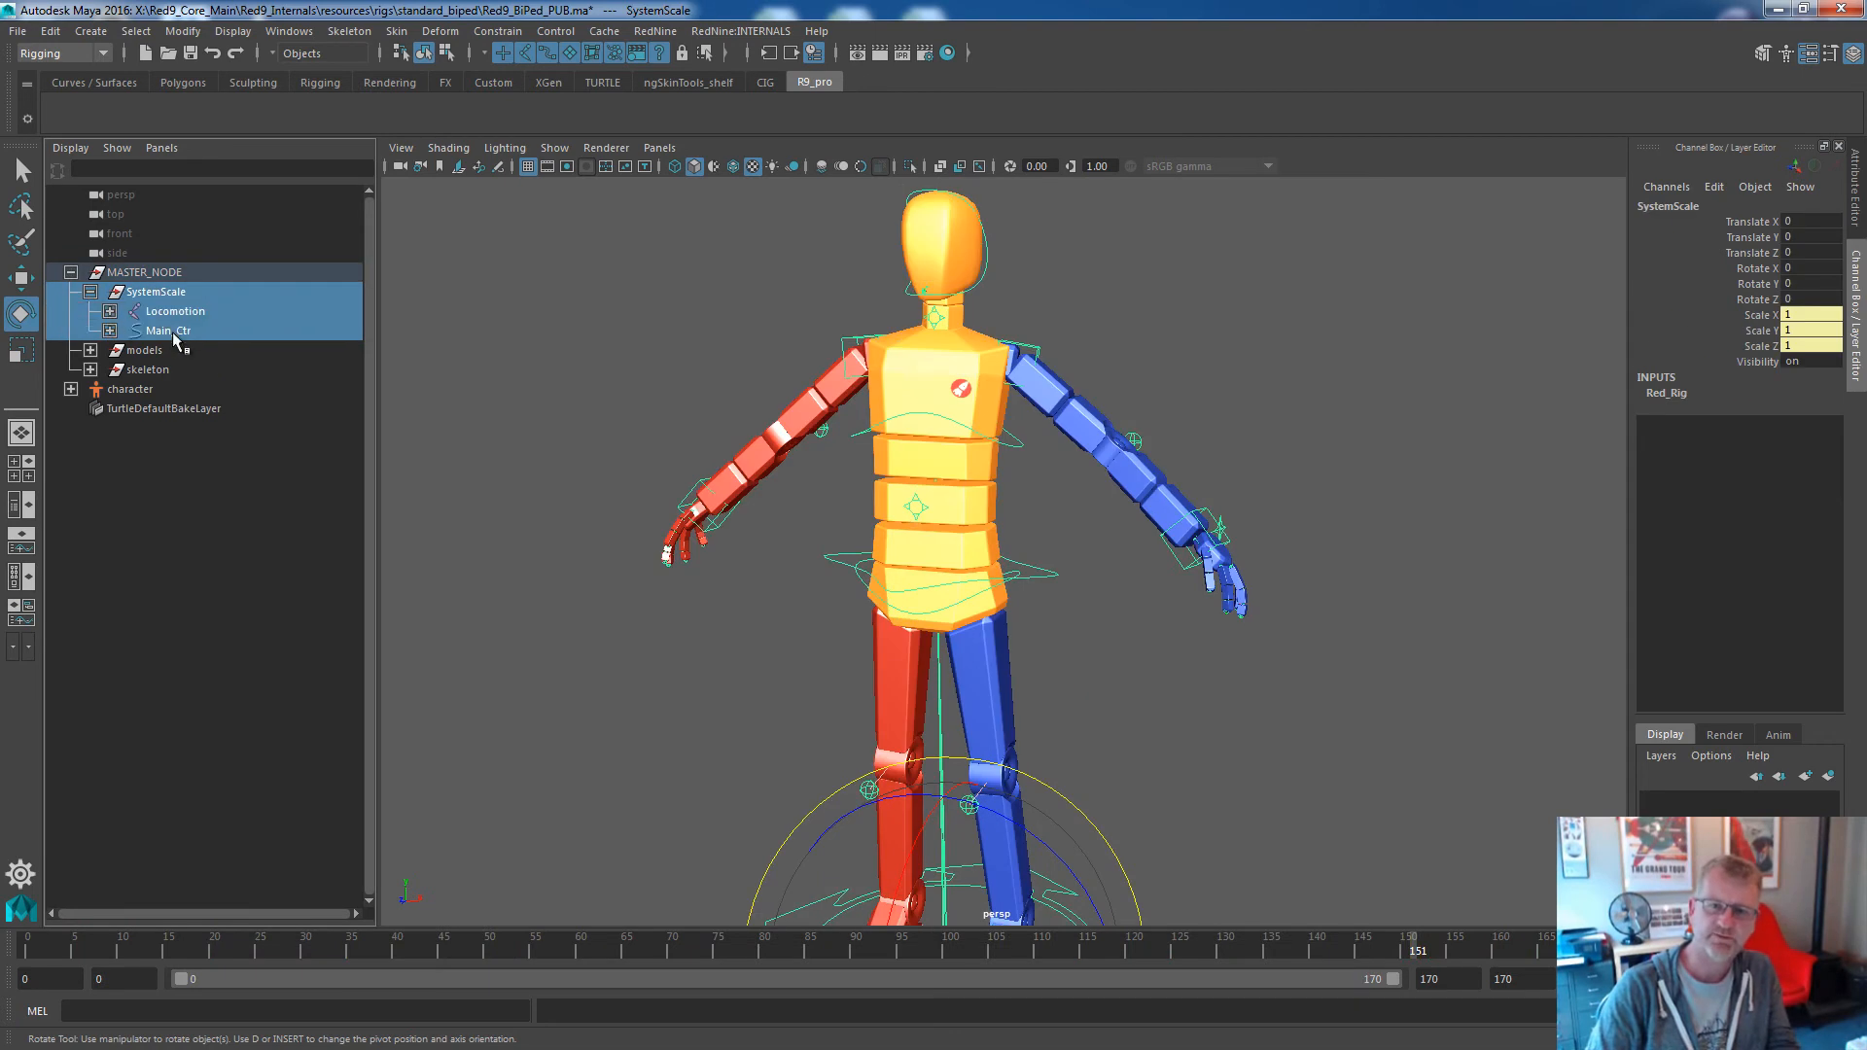
{"action": "left_click_drag", "start_coordinate": [145, 354], "coordinate": [154, 371]}
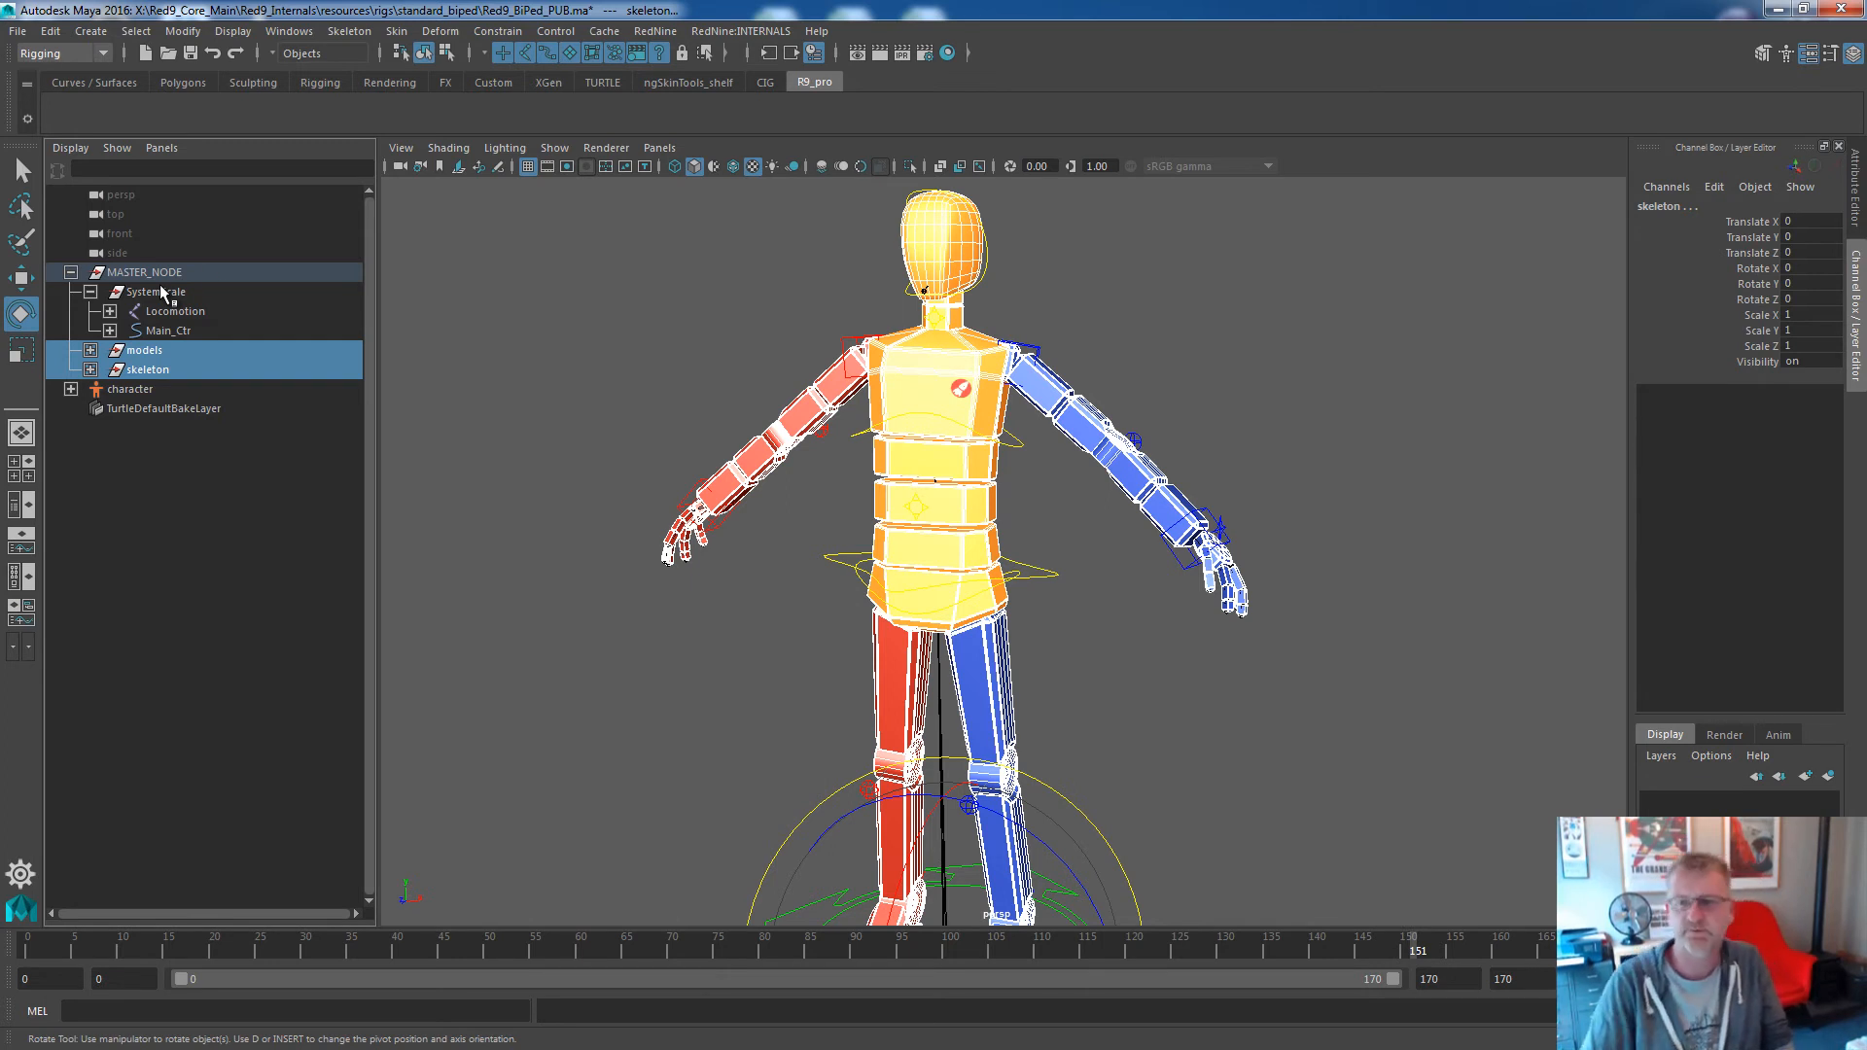
{"action": "left_click", "coordinate": [554, 216]}
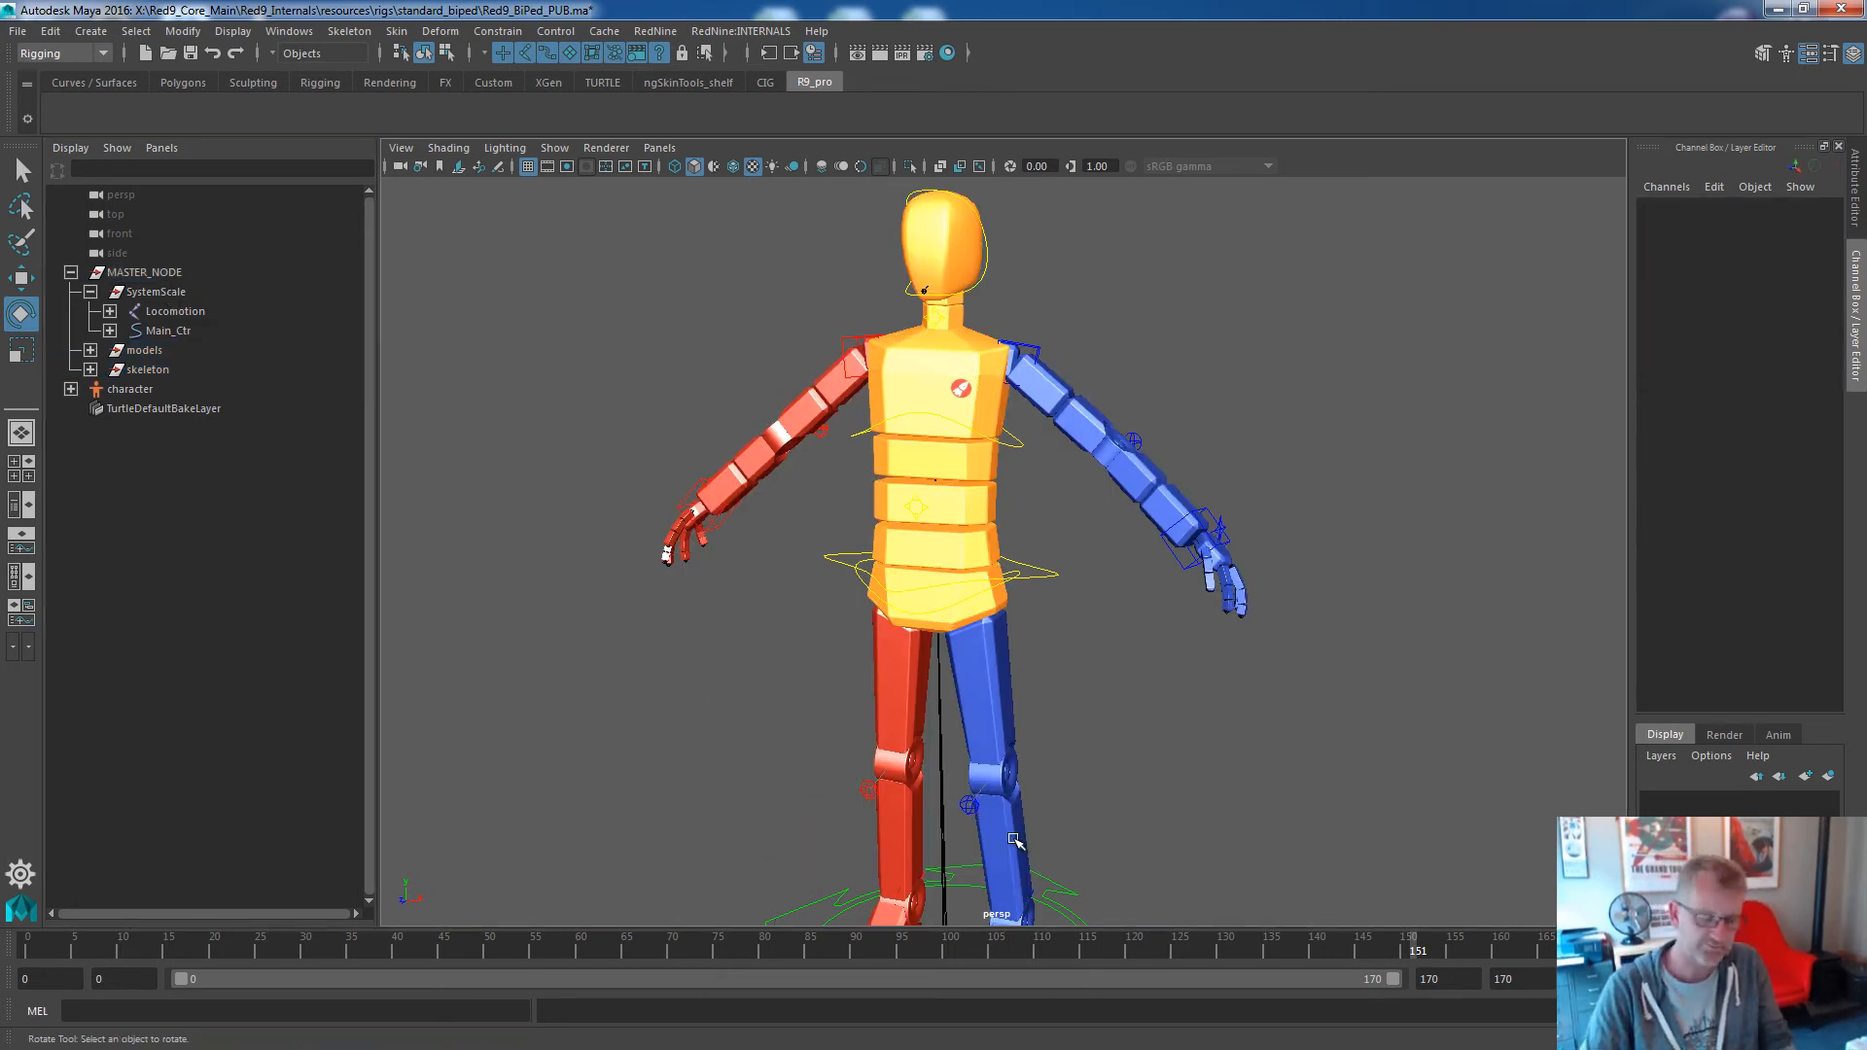
Scrub the animation out to frame 151 and back to frame 77 to review the character's motion.
{"action": "left_click_drag", "start_coordinate": [29, 949], "coordinate": [457, 948]}
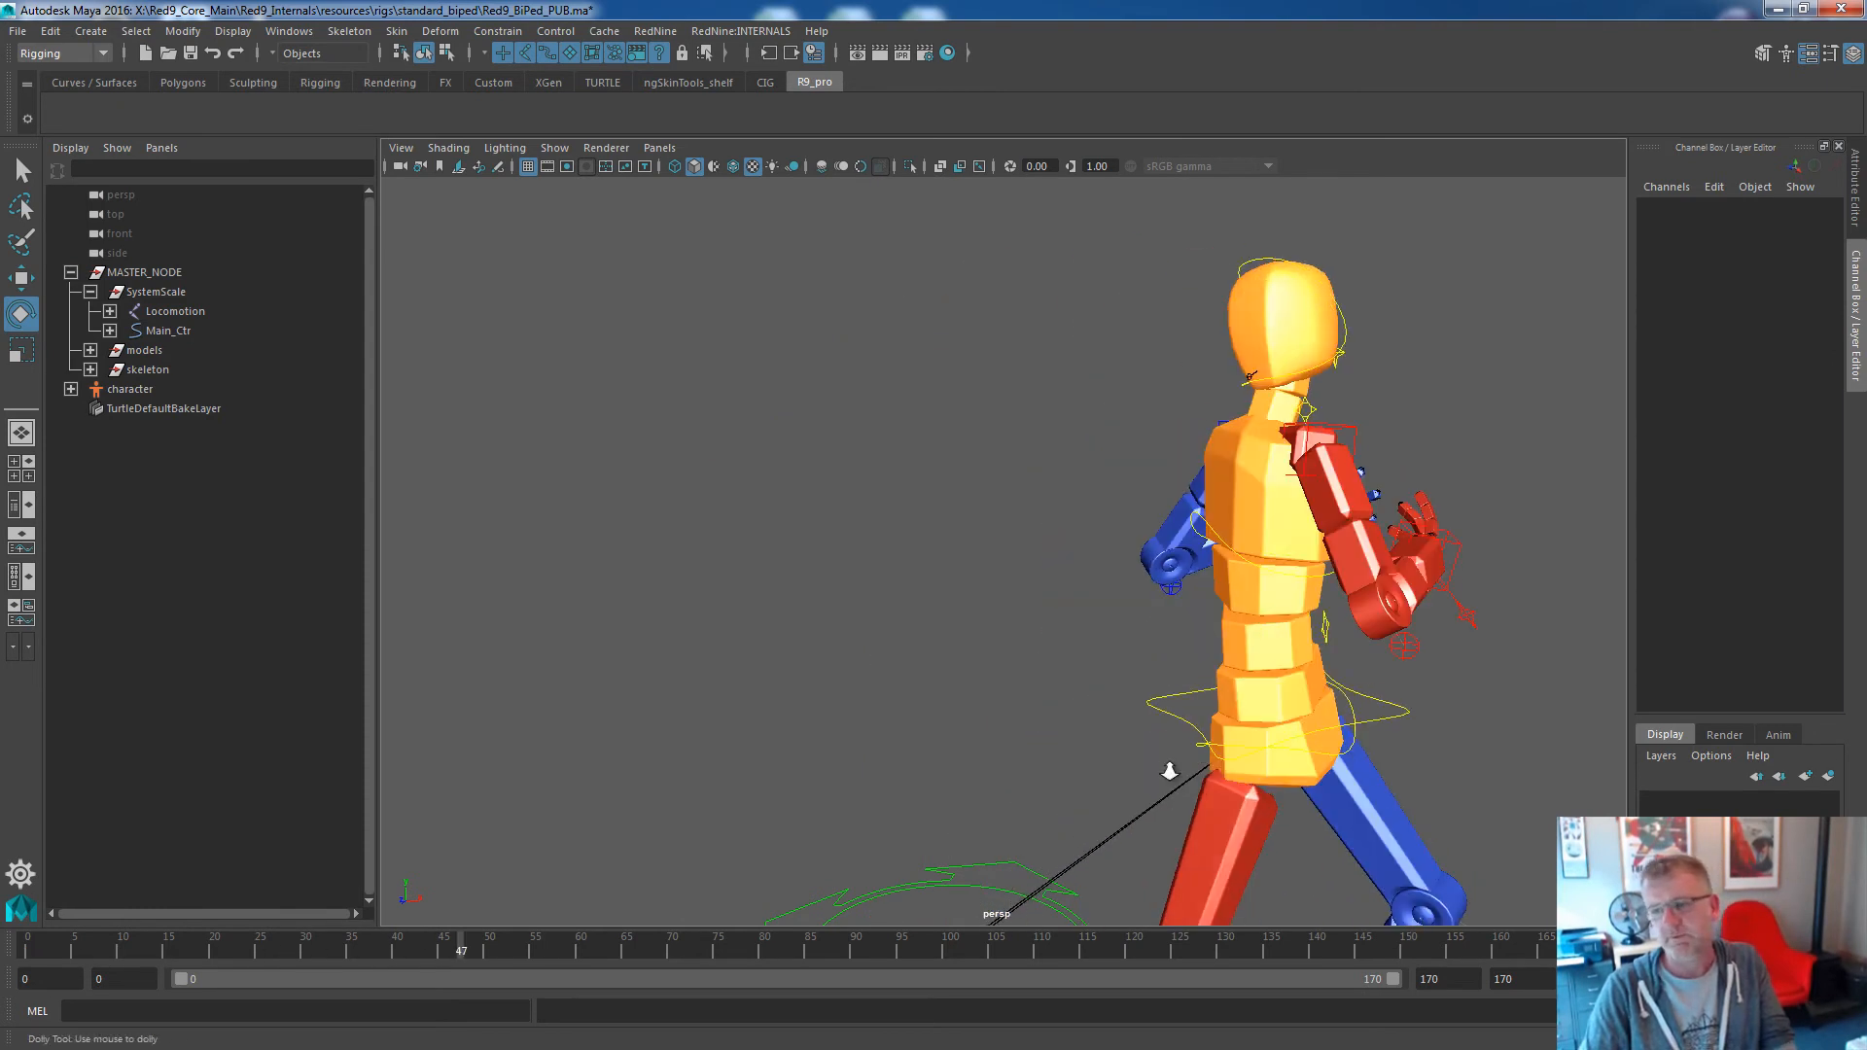
{"action": "left_click_drag", "start_coordinate": [1017, 797], "coordinate": [998, 779], "text": "alt"}
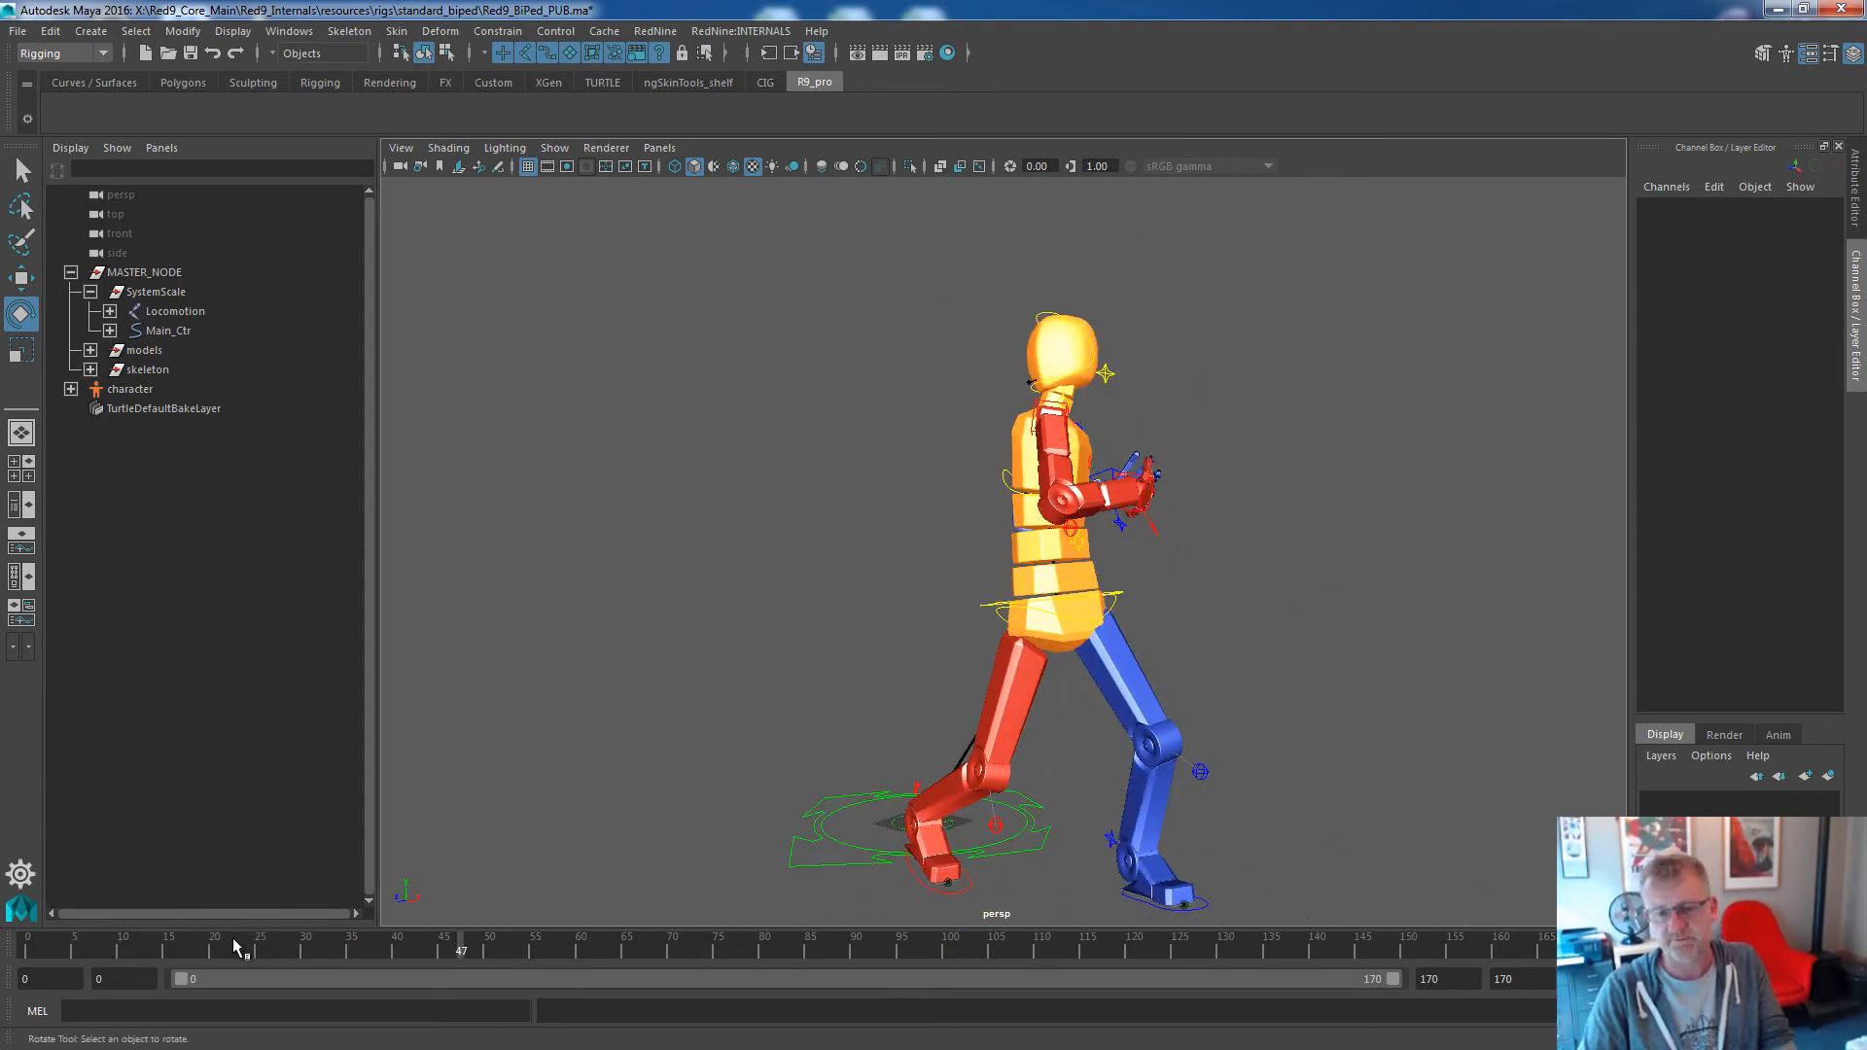
{"action": "left_click_drag", "start_coordinate": [244, 941], "coordinate": [27, 948]}
{"action": "left_click_drag", "start_coordinate": [347, 951], "coordinate": [1418, 953]}
{"action": "right_click_drag", "start_coordinate": [1264, 784], "coordinate": [1097, 763], "text": "alt"}
{"action": "middle_click_drag", "start_coordinate": [1232, 770], "coordinate": [1154, 765], "text": "alt"}
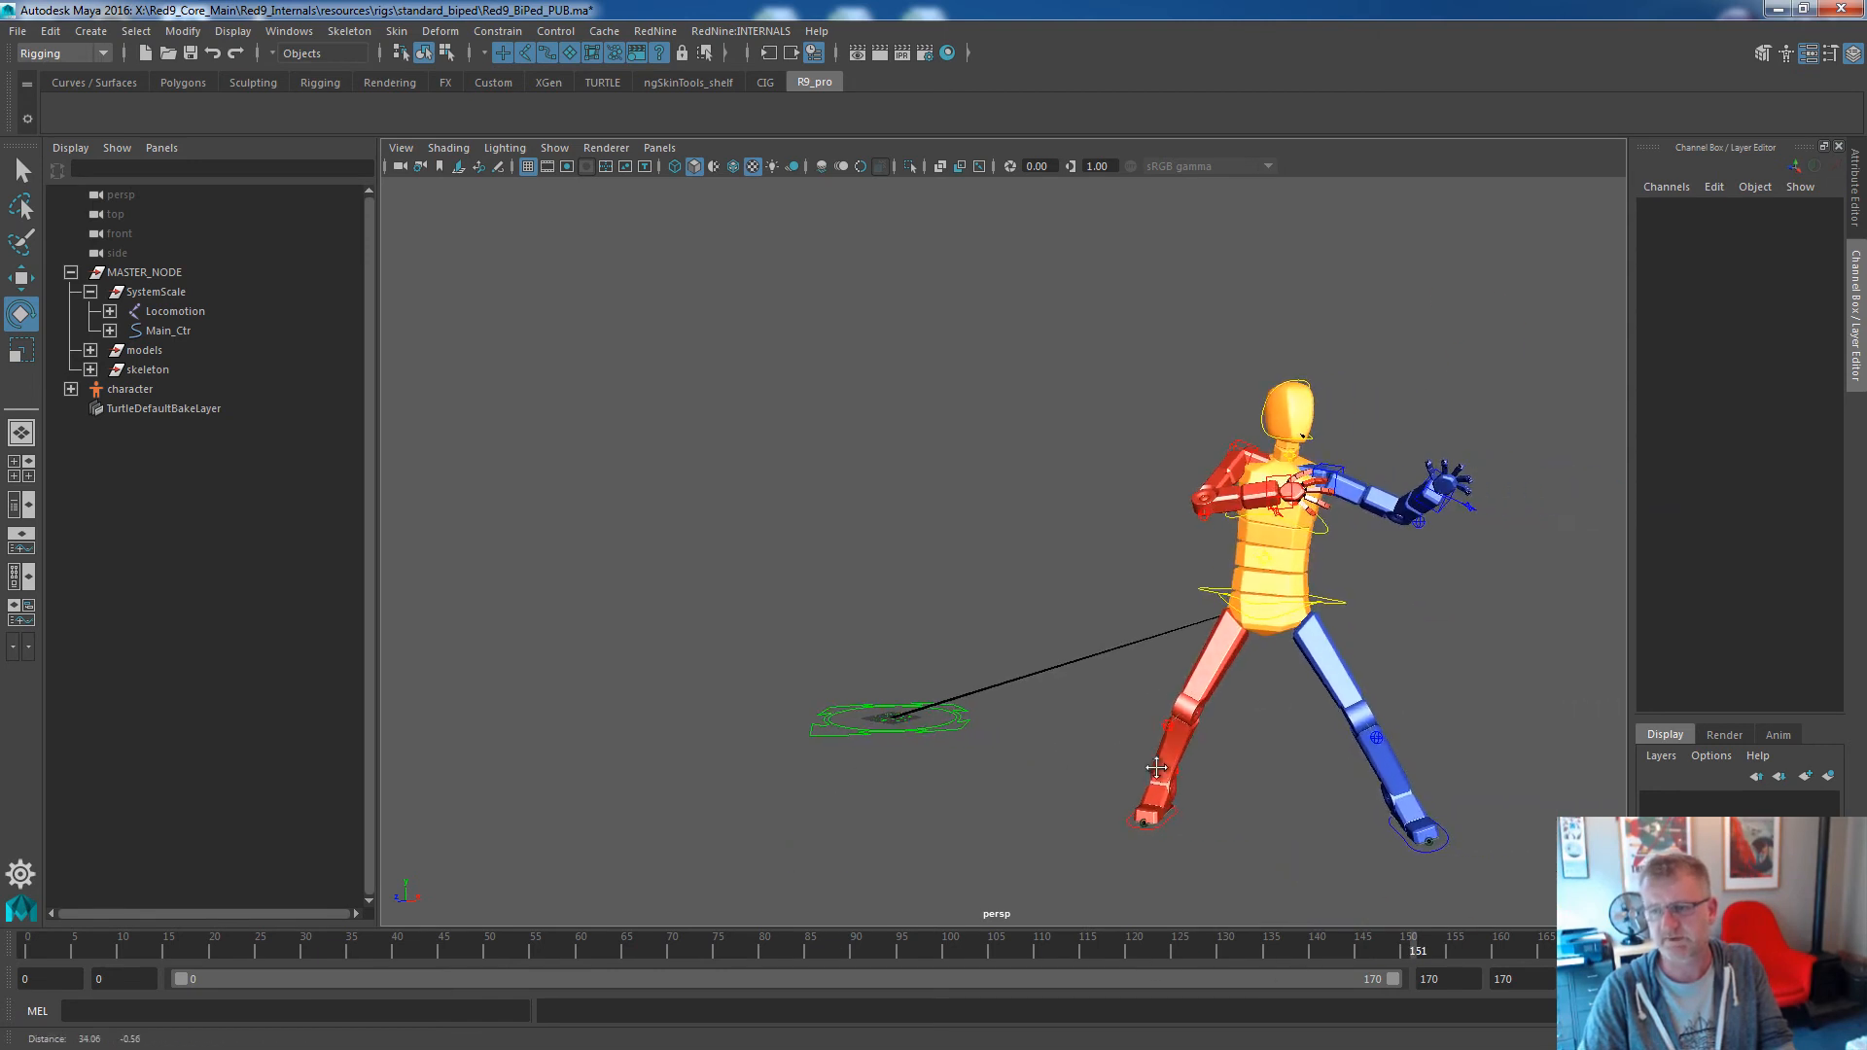
{"action": "left_click_drag", "start_coordinate": [1082, 947], "coordinate": [736, 924]}
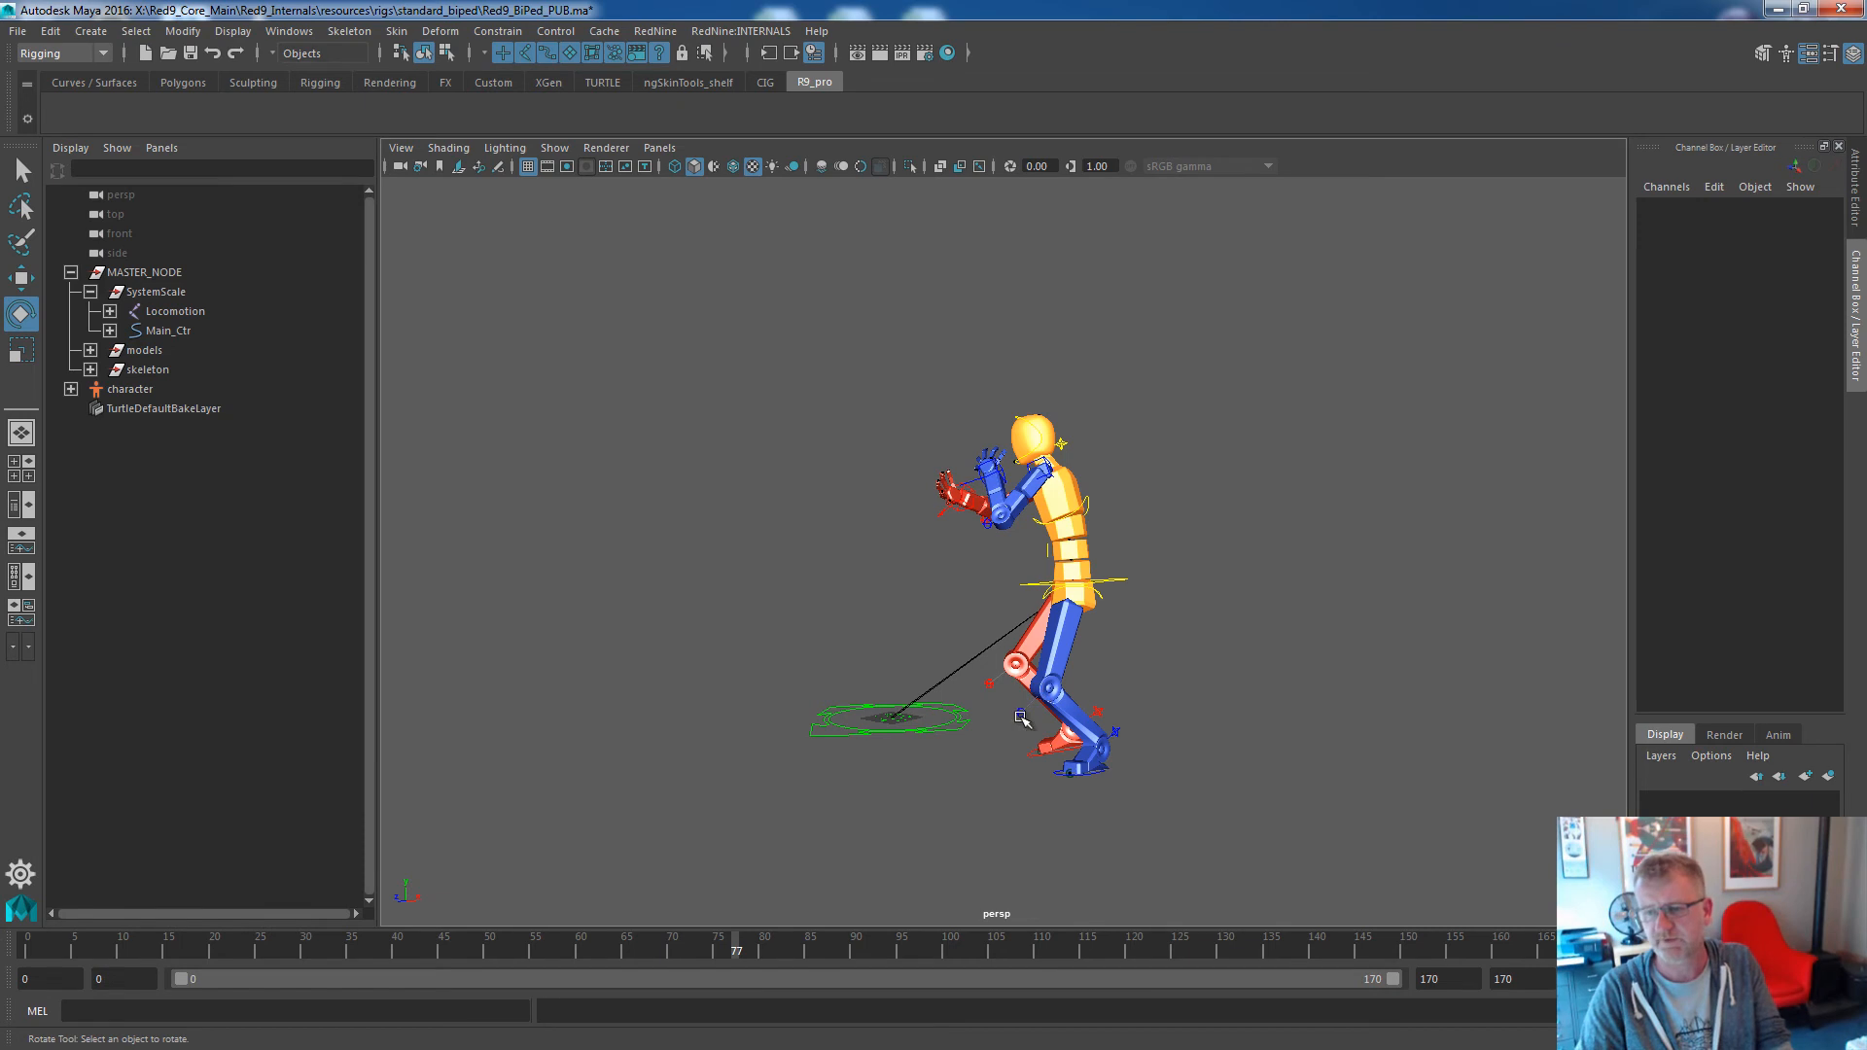
Delete the left leg pole vector control's translation animation, set its translation to 0 and check the knee at frame 116.
{"action": "left_click", "coordinate": [1020, 711]}
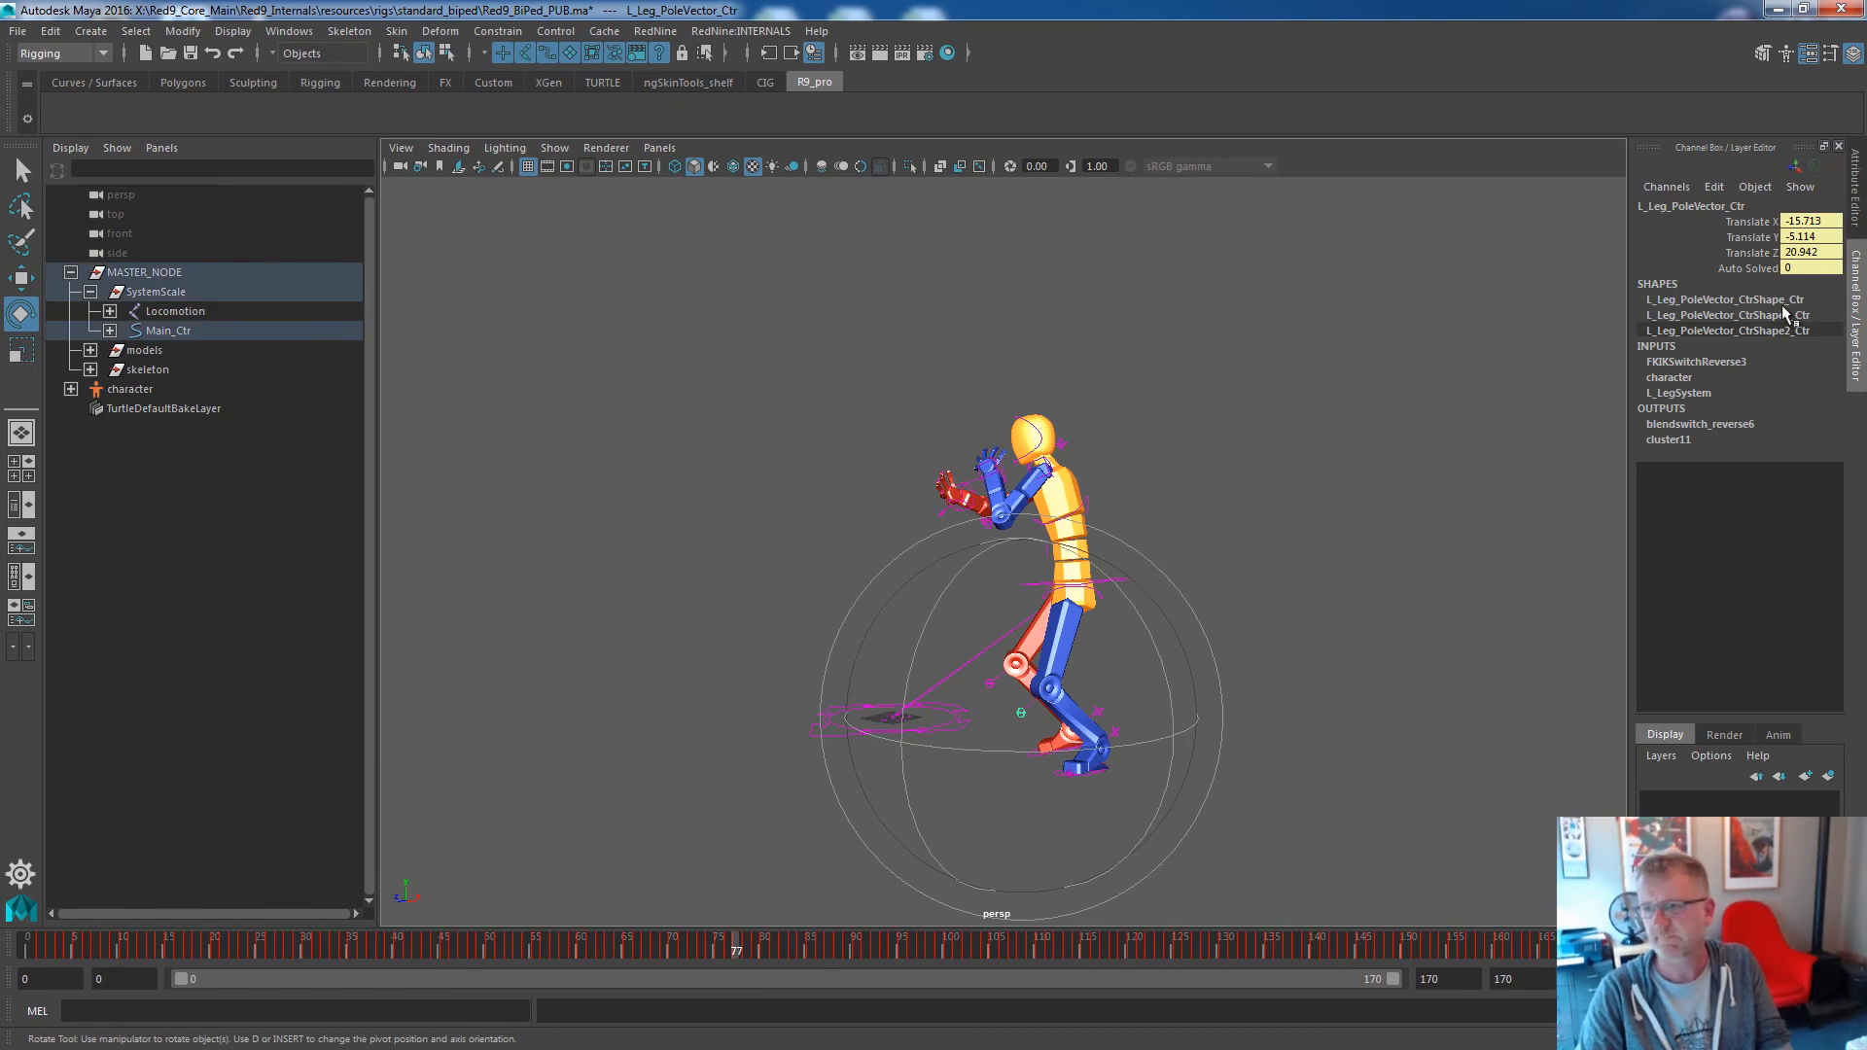
{"action": "left_click_drag", "start_coordinate": [1753, 226], "coordinate": [1747, 253]}
{"action": "right_click", "coordinate": [1748, 259]}
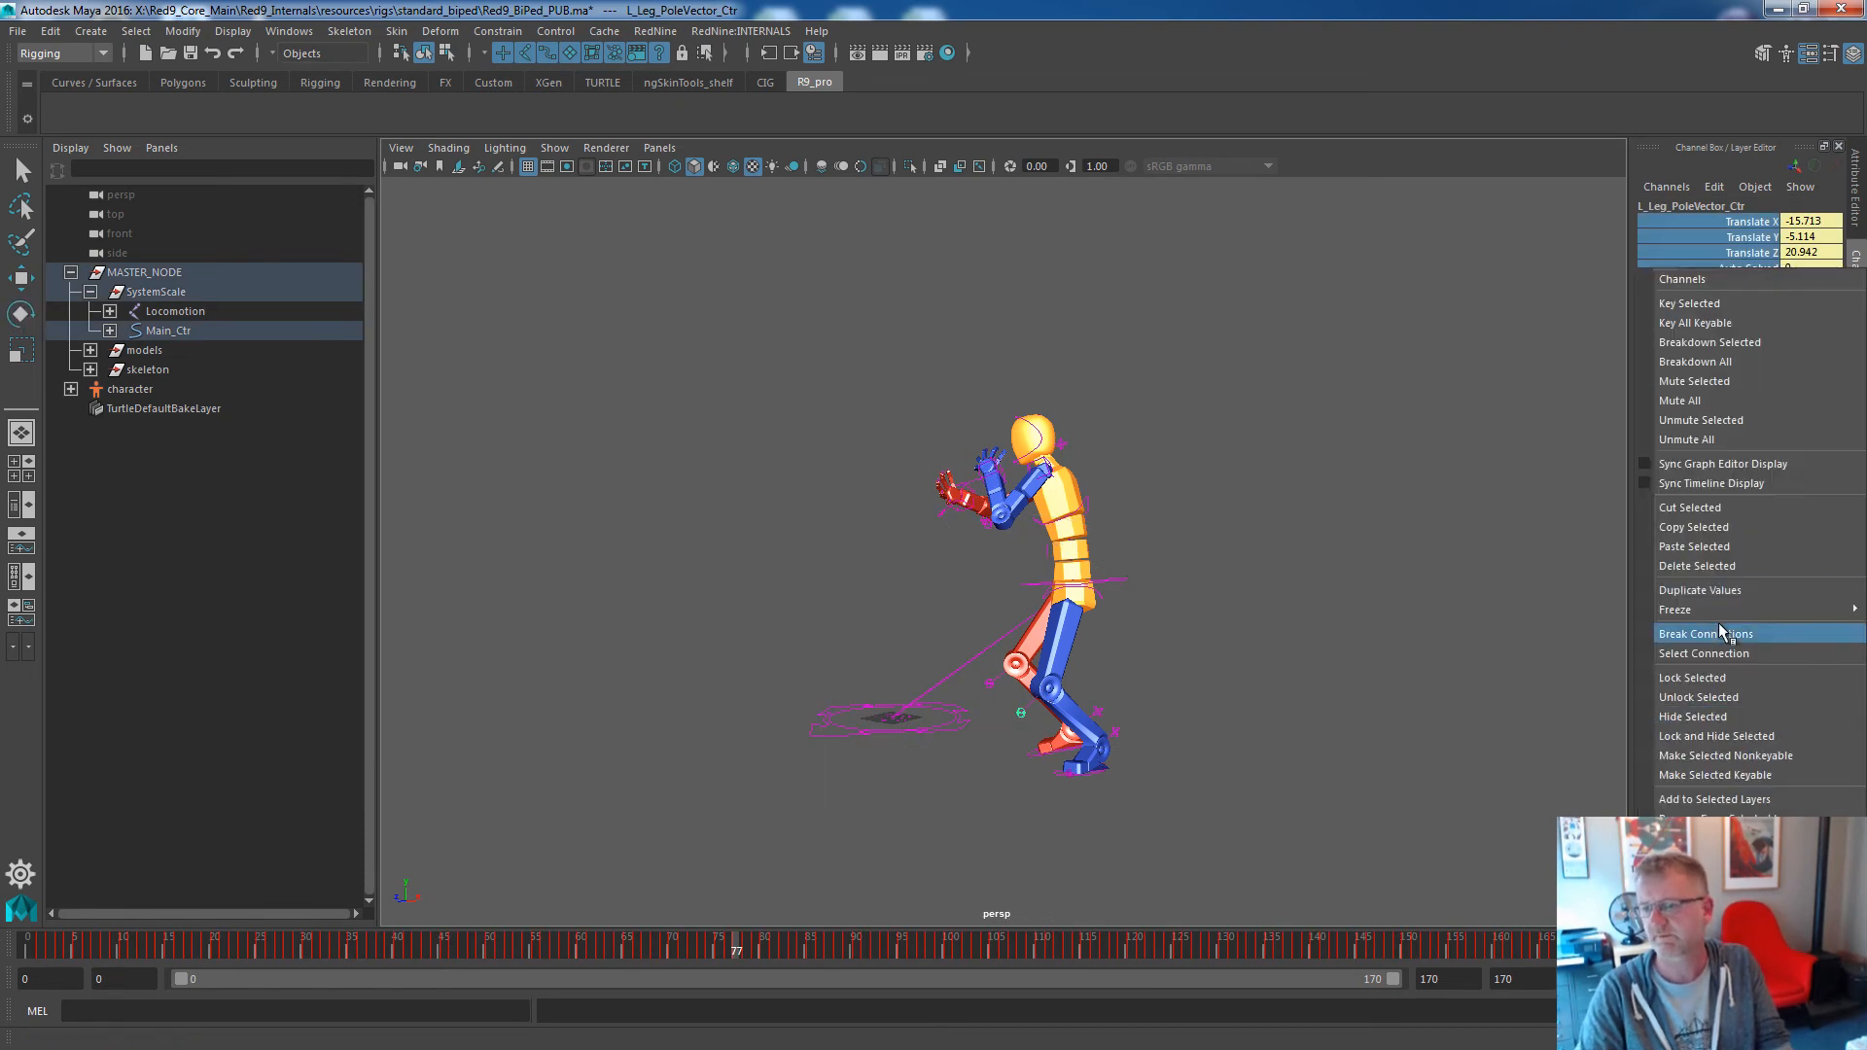
{"action": "left_click", "coordinate": [1720, 570]}
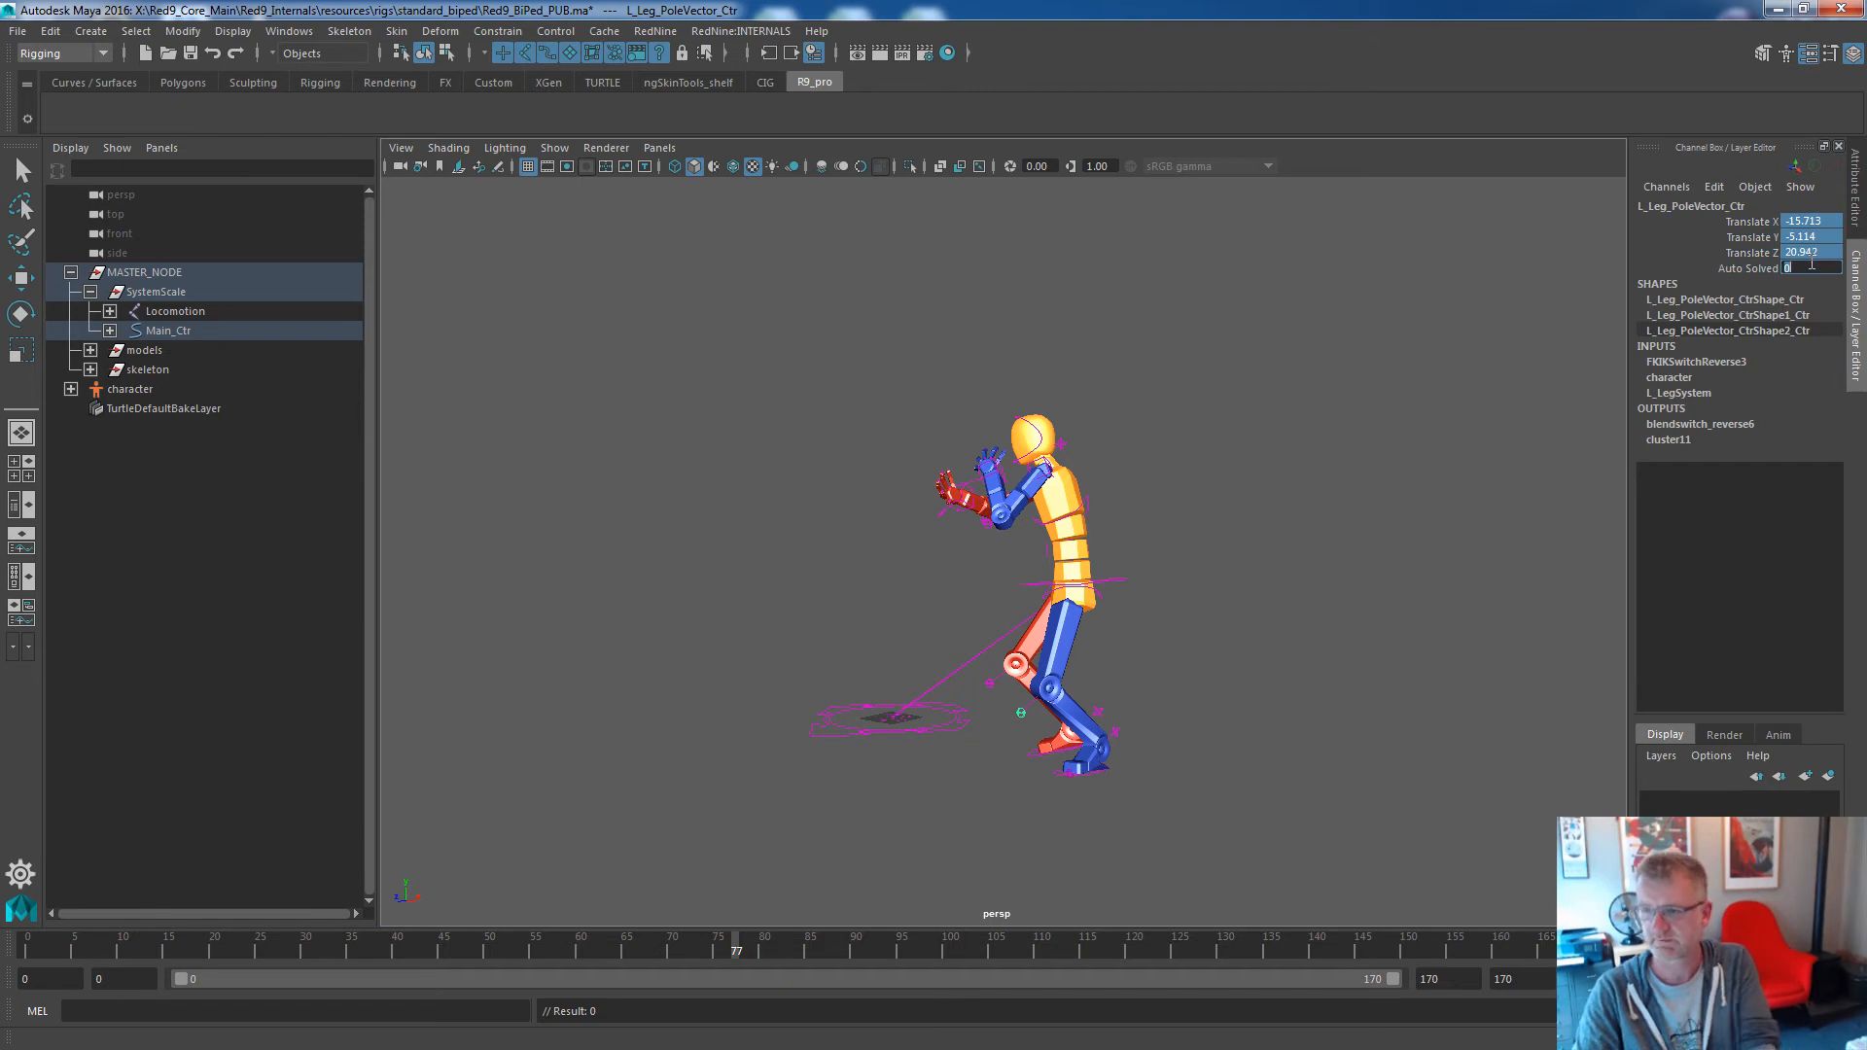
{"action": "left_click_drag", "start_coordinate": [642, 945], "coordinate": [1095, 943]}
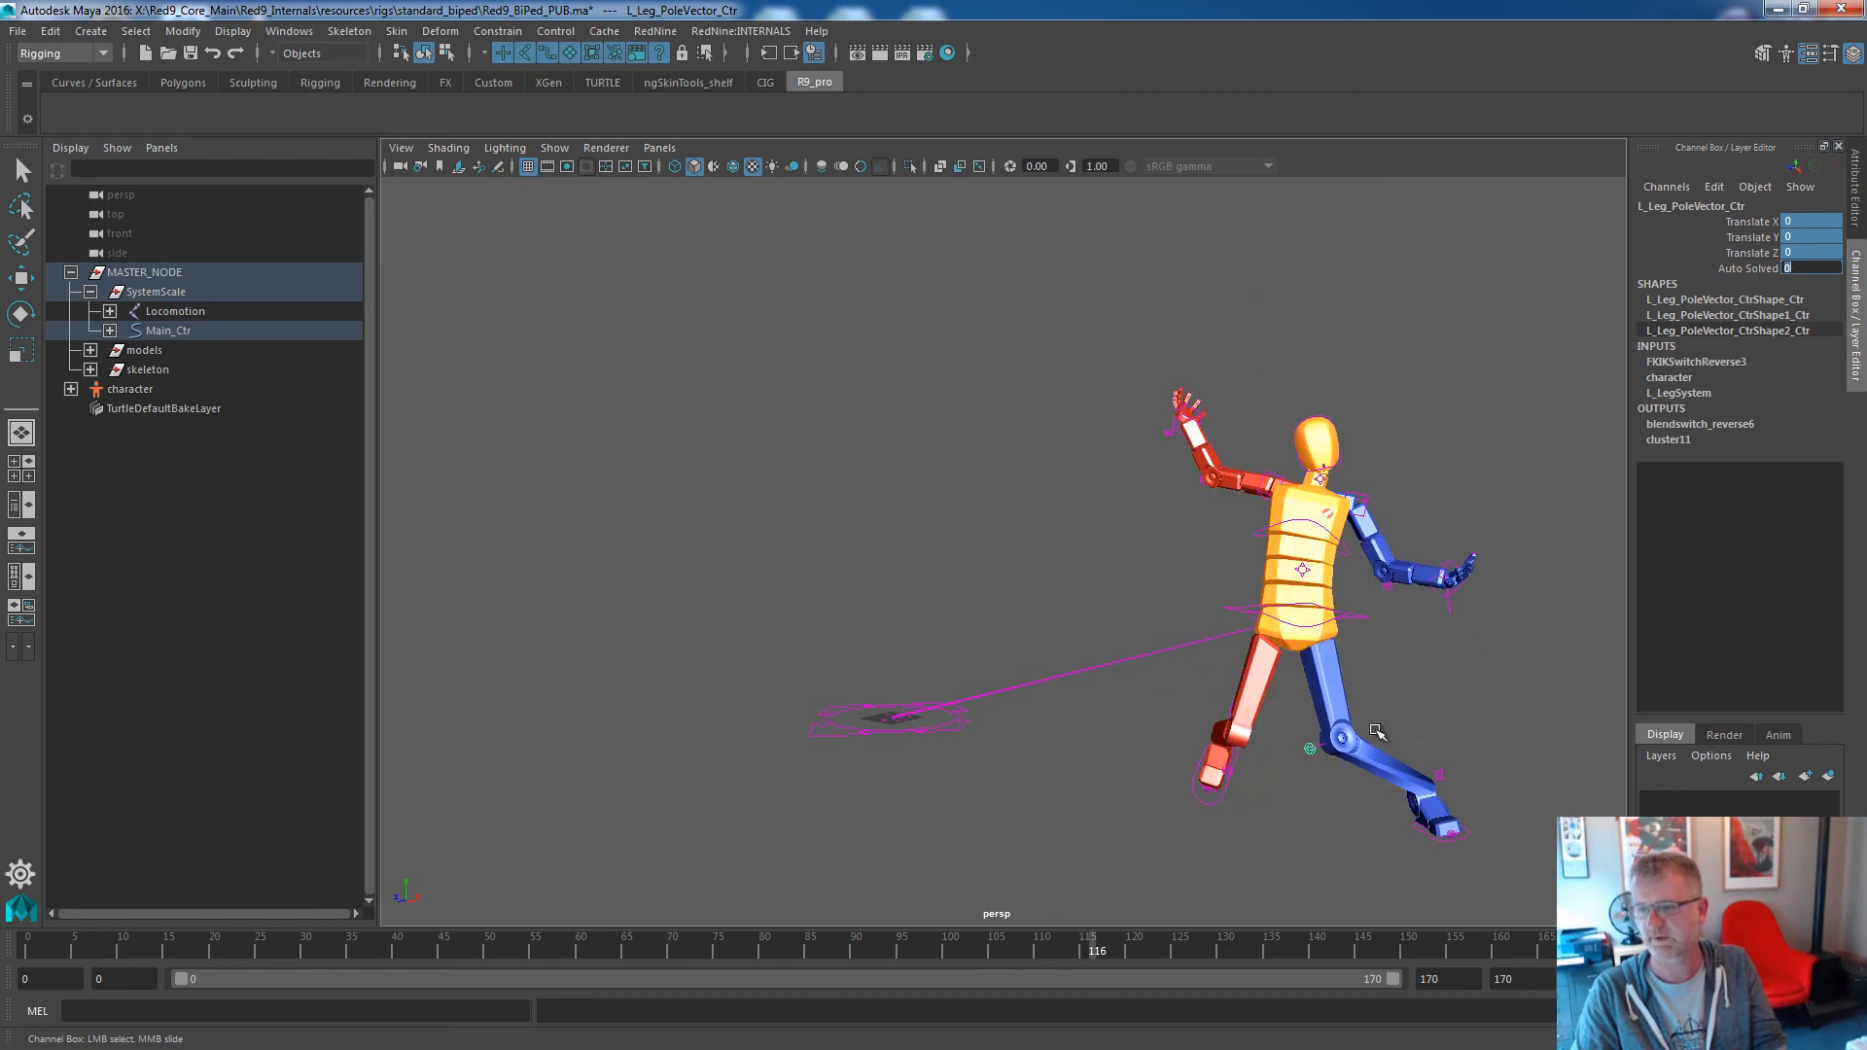
Set Auto Solved to 1 on the left leg pole vector control and play back the animation.
{"action": "key", "text": "e"}
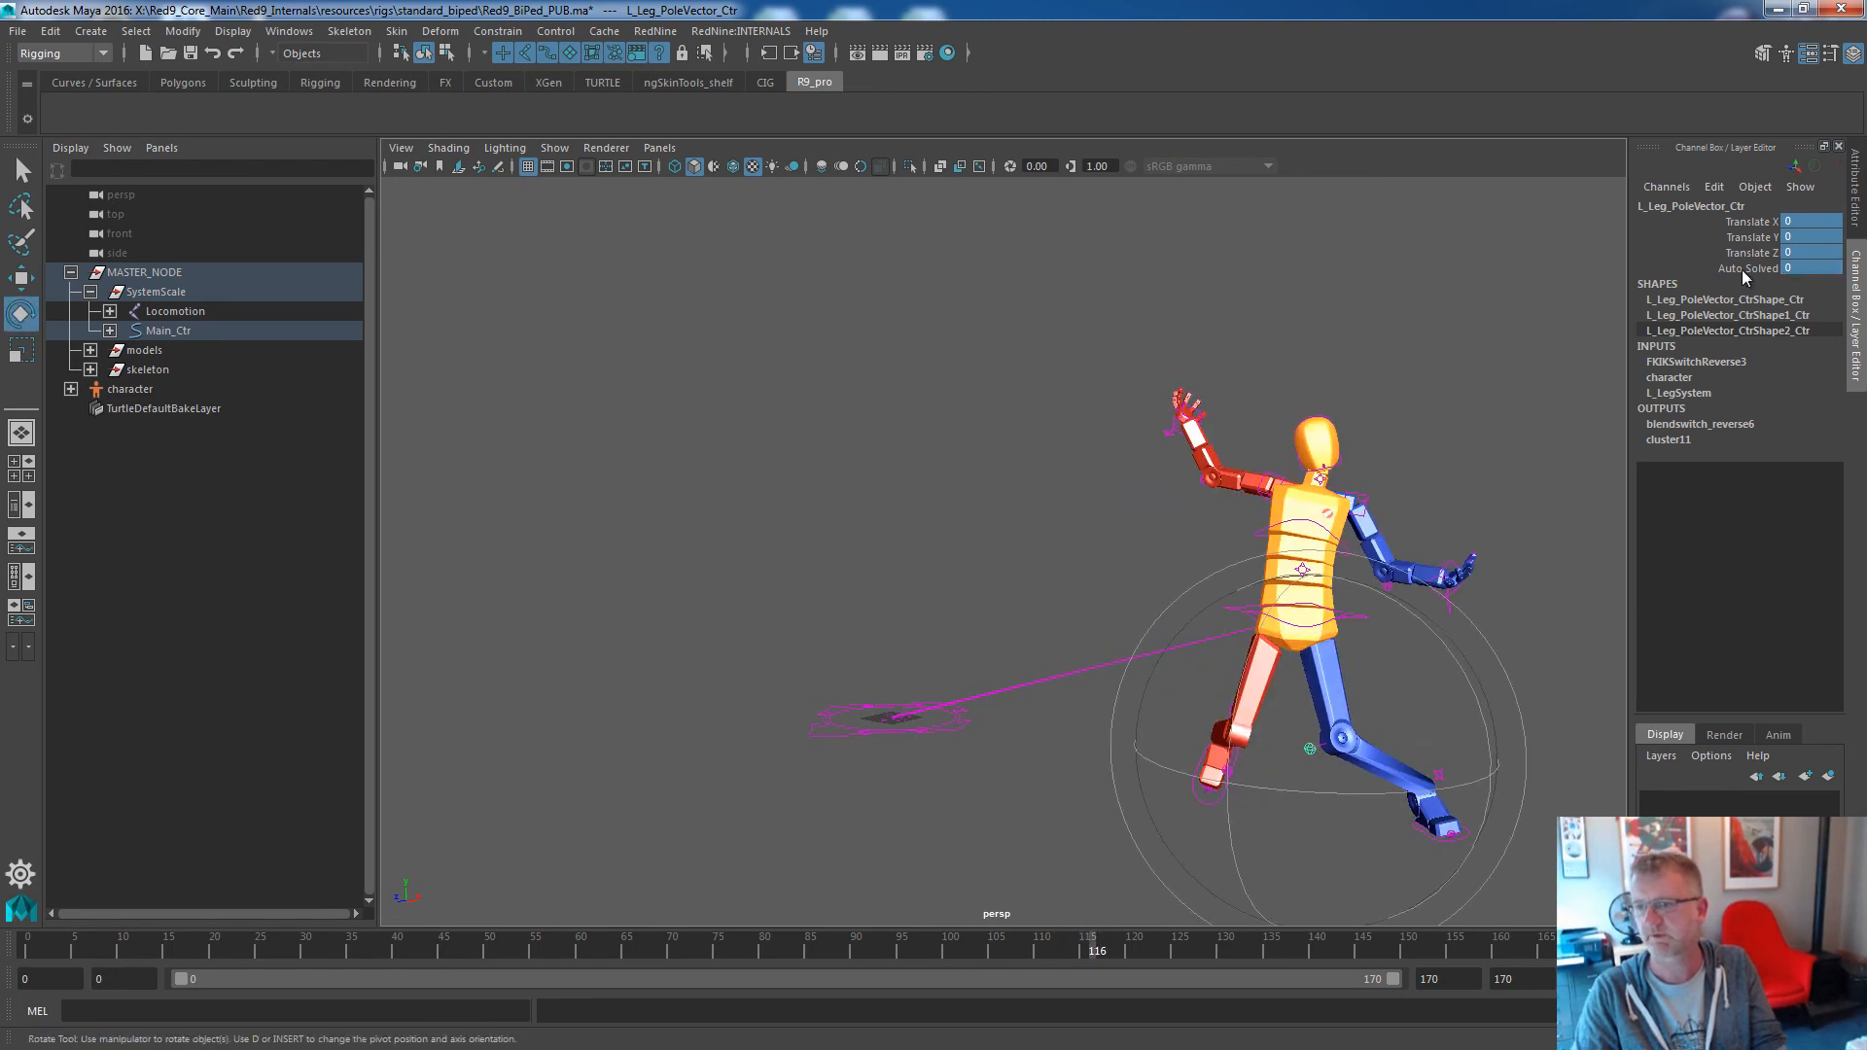
{"action": "left_click", "coordinate": [1819, 269]}
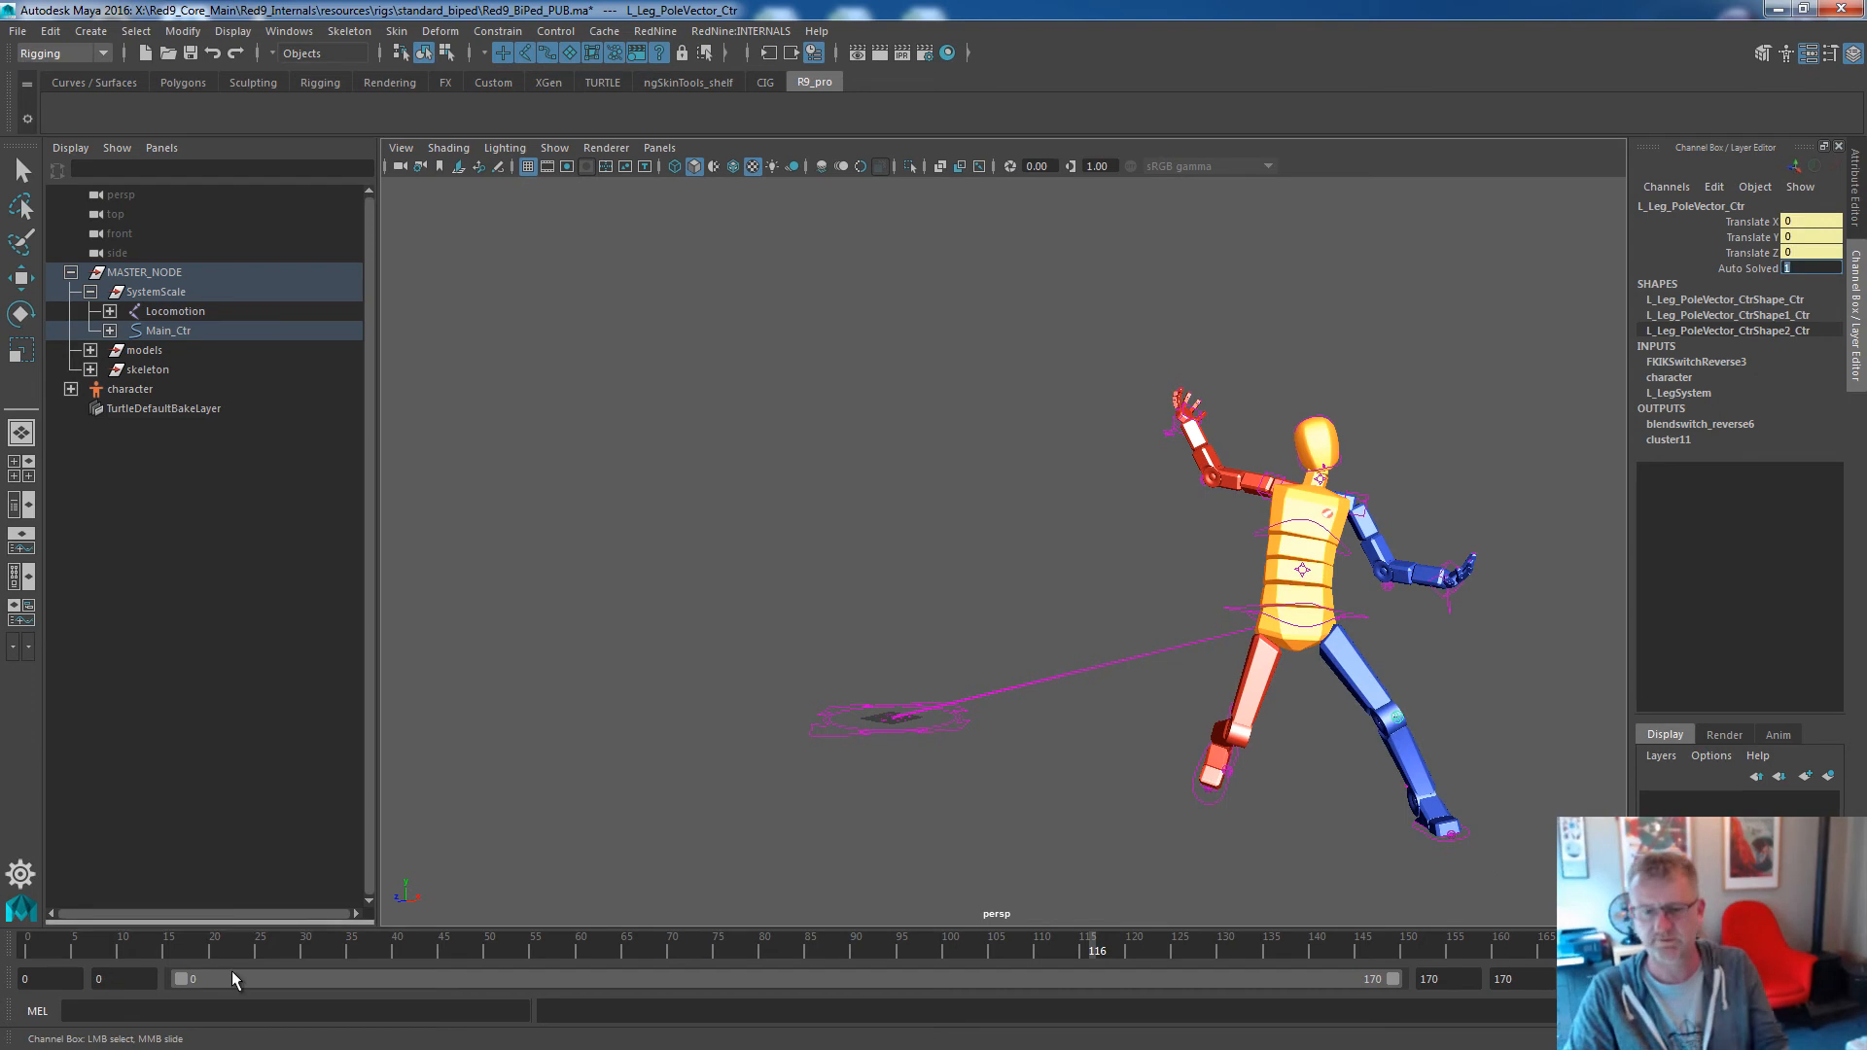
{"action": "left_click", "coordinate": [149, 953]}
{"action": "key", "text": "alt+v"}
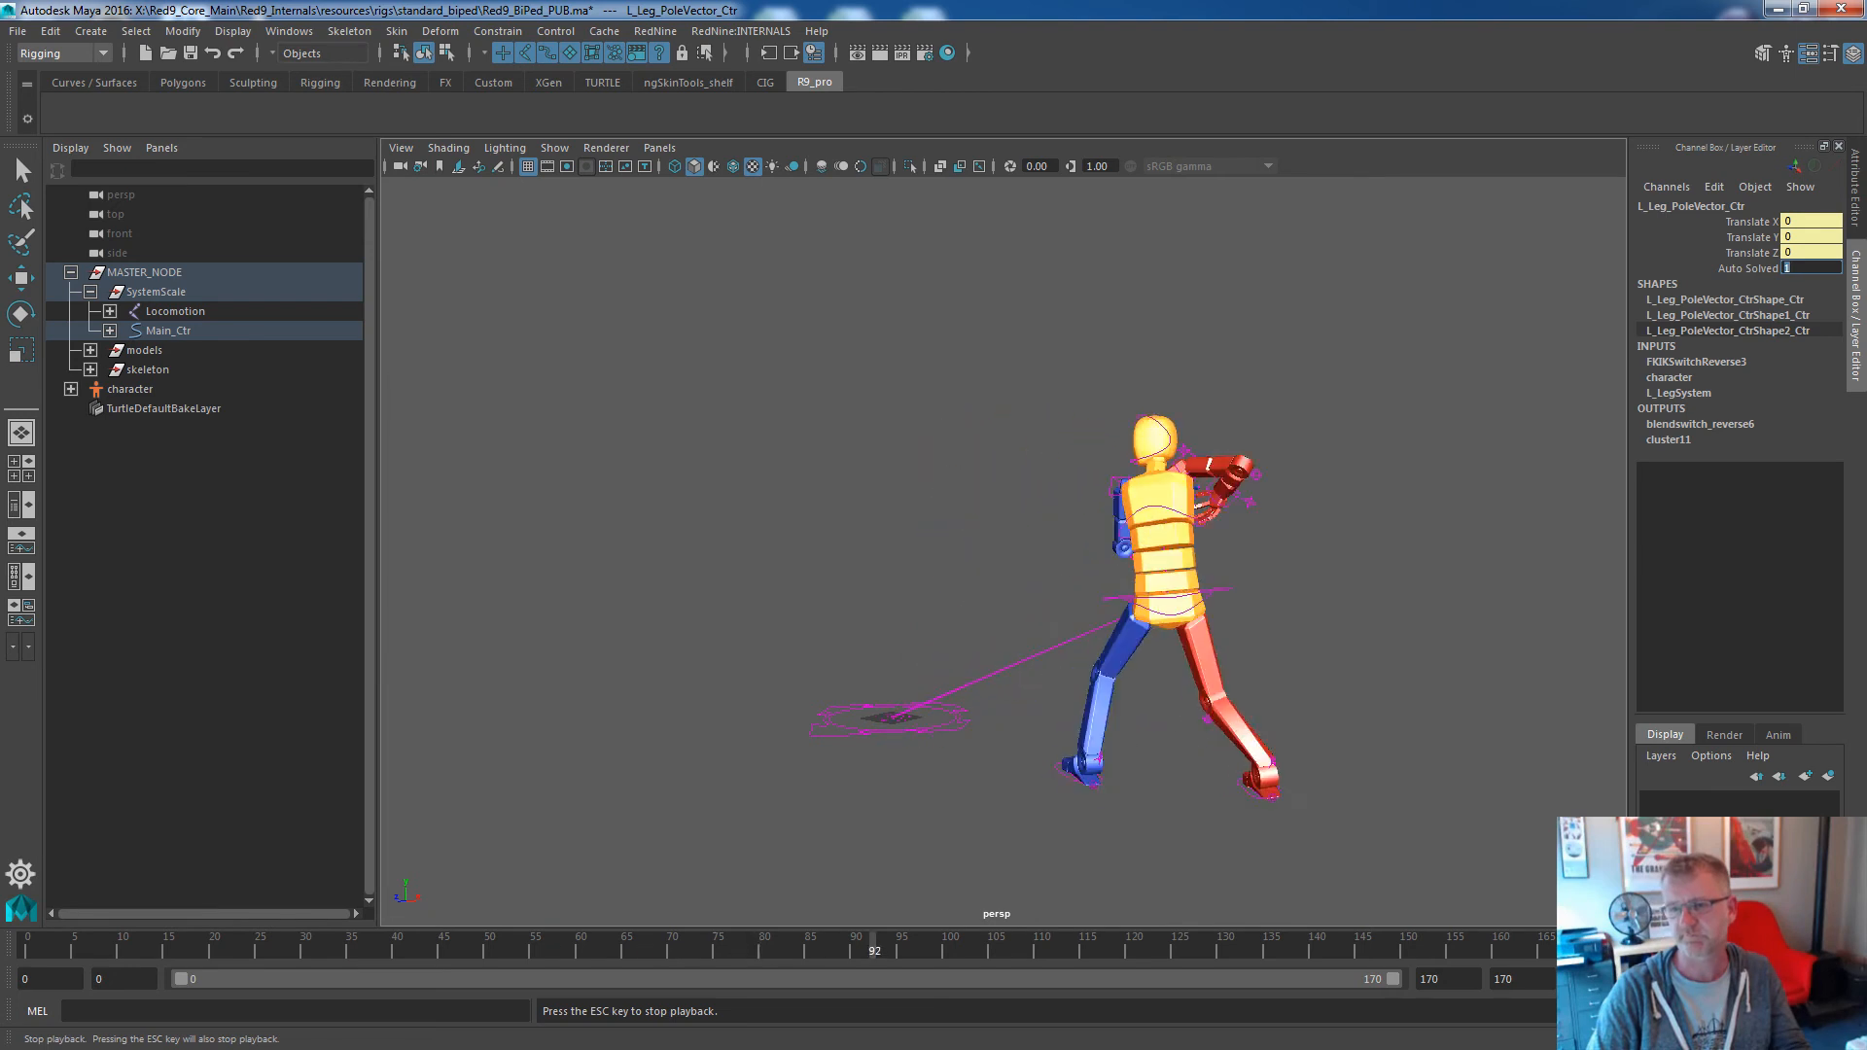
Set Pin Root to 0 on the head control.
{"action": "left_click", "coordinate": [1210, 441]}
{"action": "key", "text": "e"}
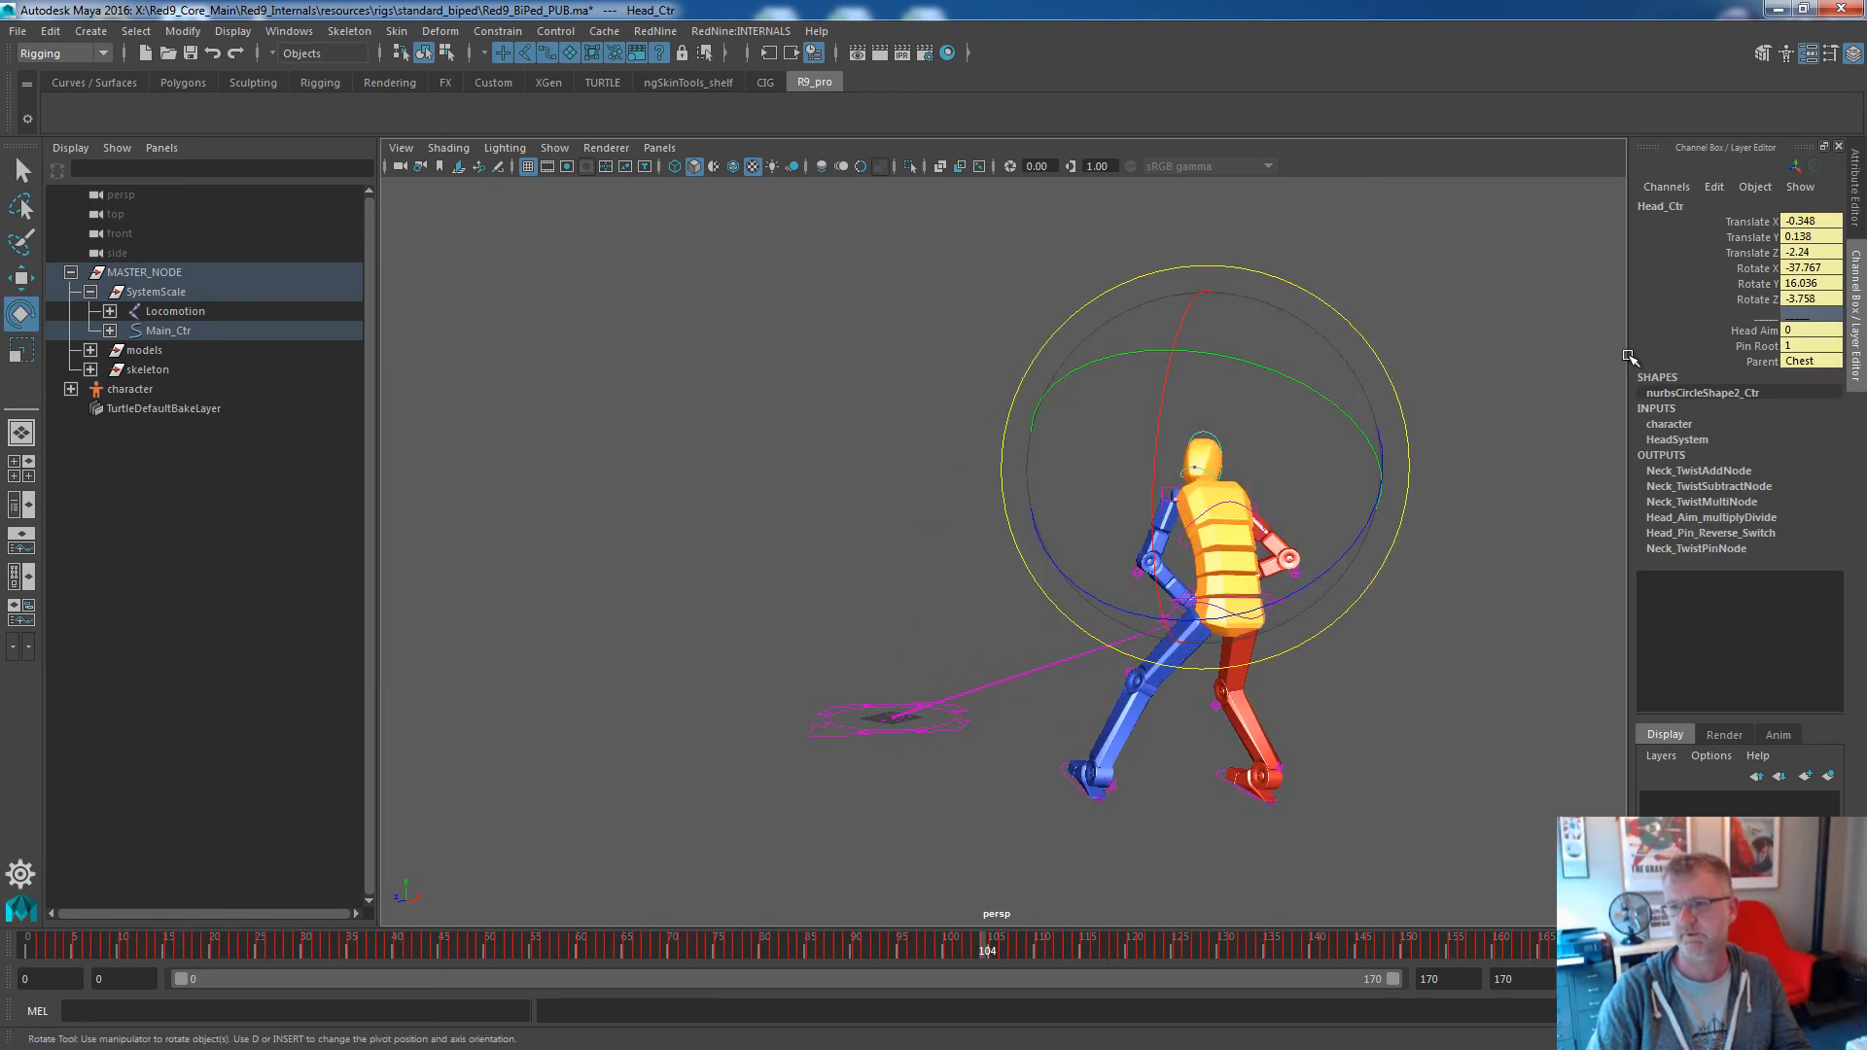
{"action": "double_click", "coordinate": [1810, 345]}
{"action": "type", "text": "0"}
{"action": "key", "text": "Return"}
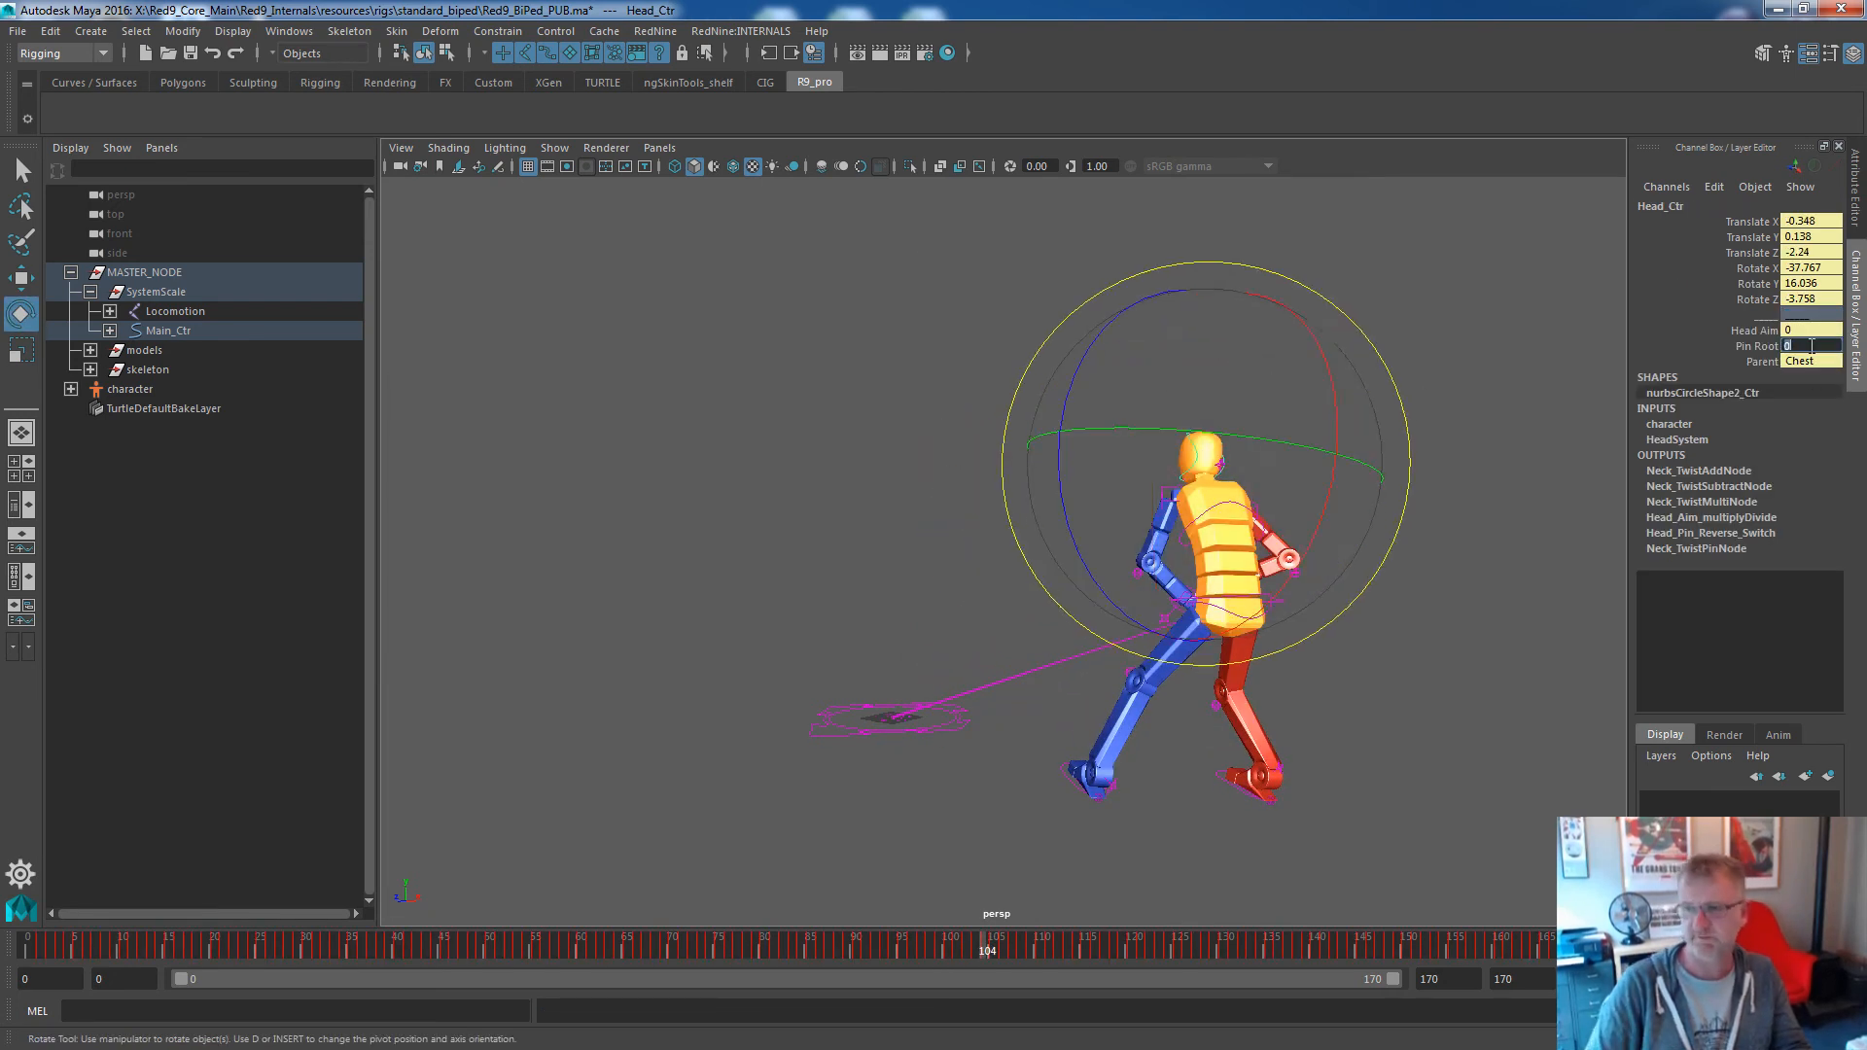
Play back the animation to review the head motion, stop it and inspect the character up close at frame 60.
{"action": "left_click", "coordinate": [1671, 945]}
{"action": "key", "text": "alt+v"}
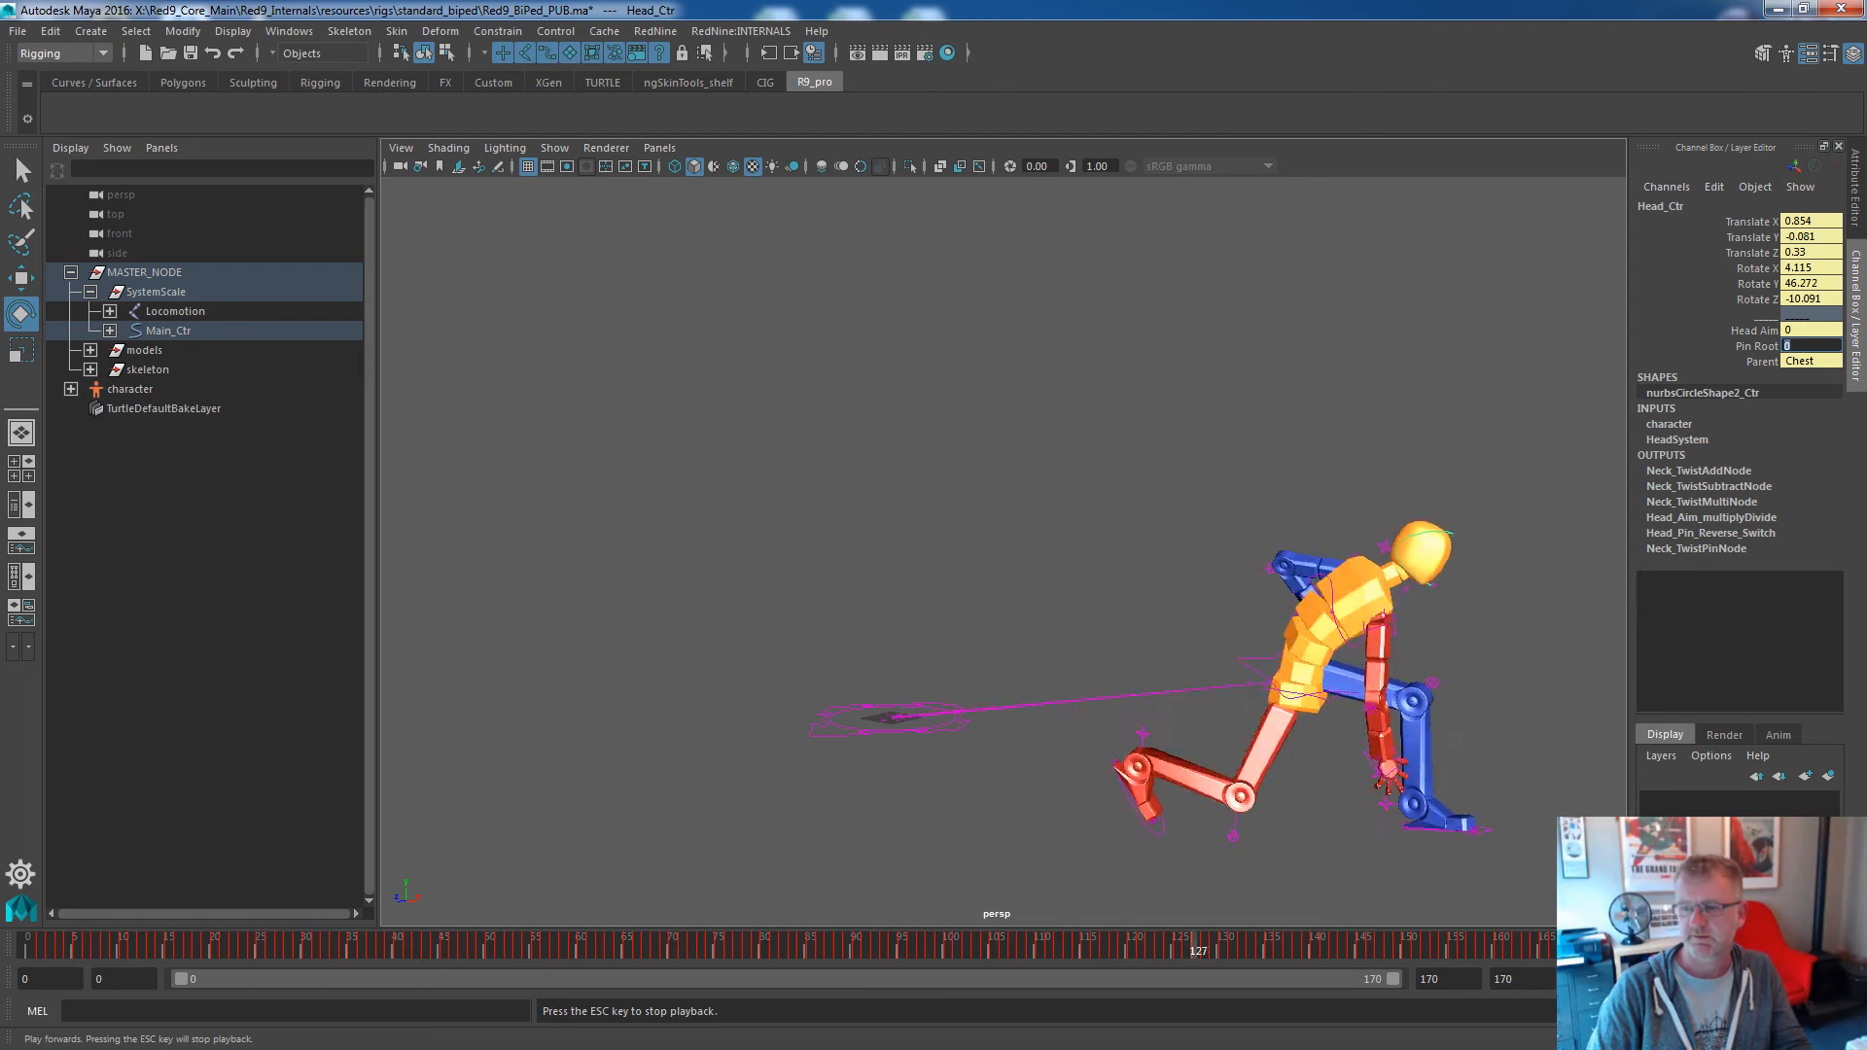
{"action": "key", "text": "Escape"}
{"action": "key", "text": "e"}
{"action": "left_click_drag", "start_coordinate": [546, 951], "coordinate": [582, 861]}
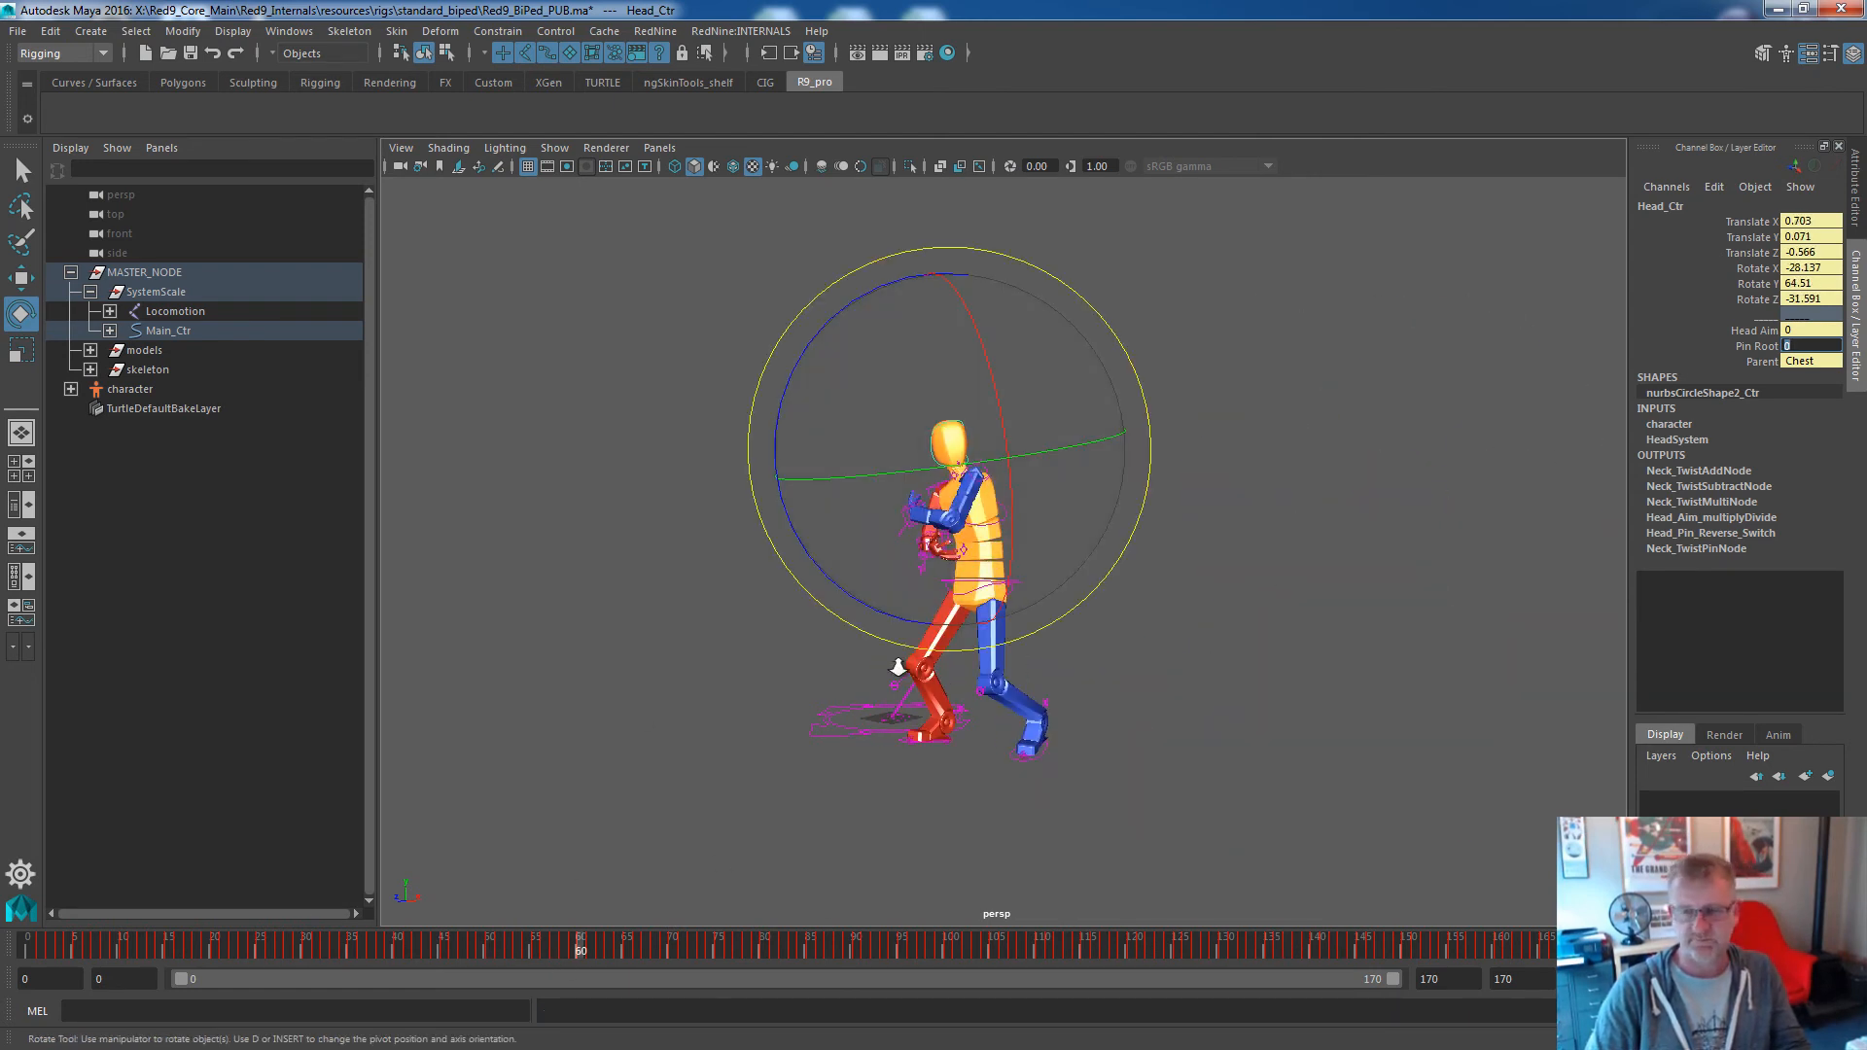
{"action": "scroll", "coordinate": [1176, 639], "scroll_direction": "up", "scroll_amount": 4}
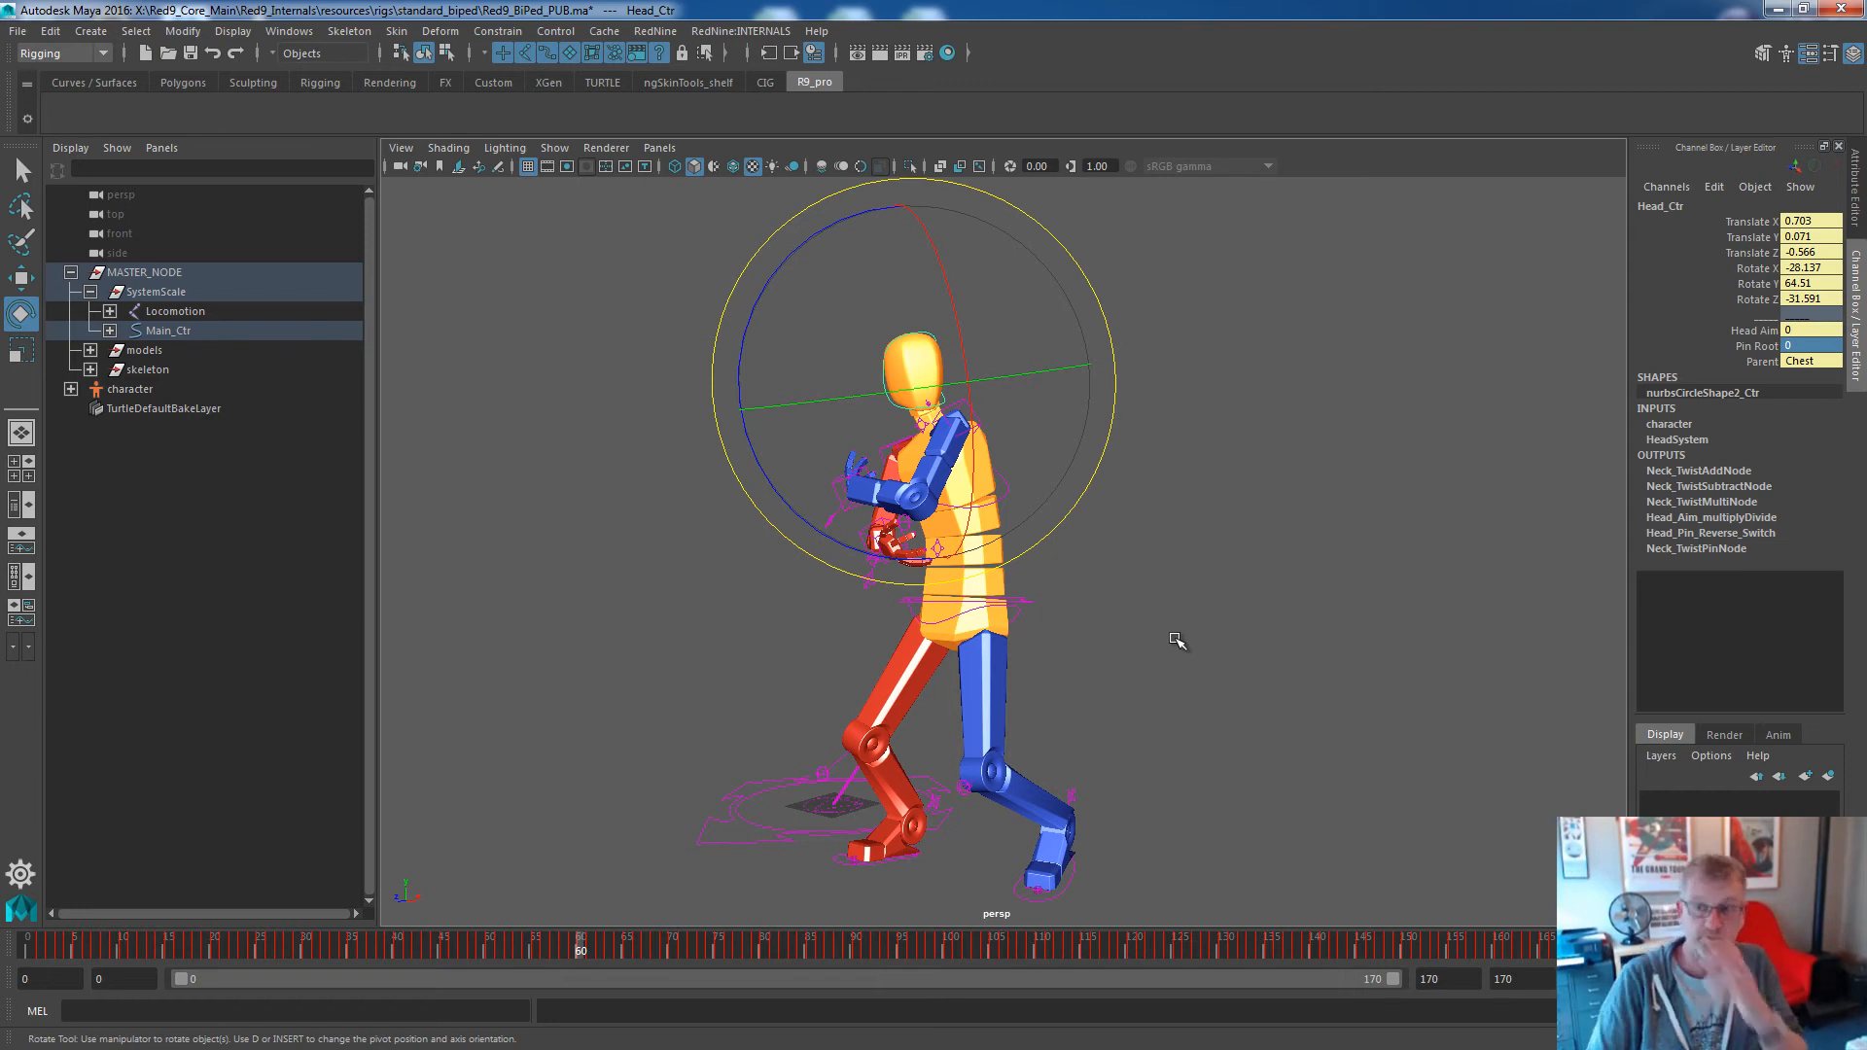
Examine the chest control's Red9 marking menu at frame 61, then scrub the animation to frame 132.
{"action": "left_click", "coordinate": [589, 963]}
{"action": "left_click", "coordinate": [1296, 569]}
{"action": "right_click", "coordinate": [1012, 498]}
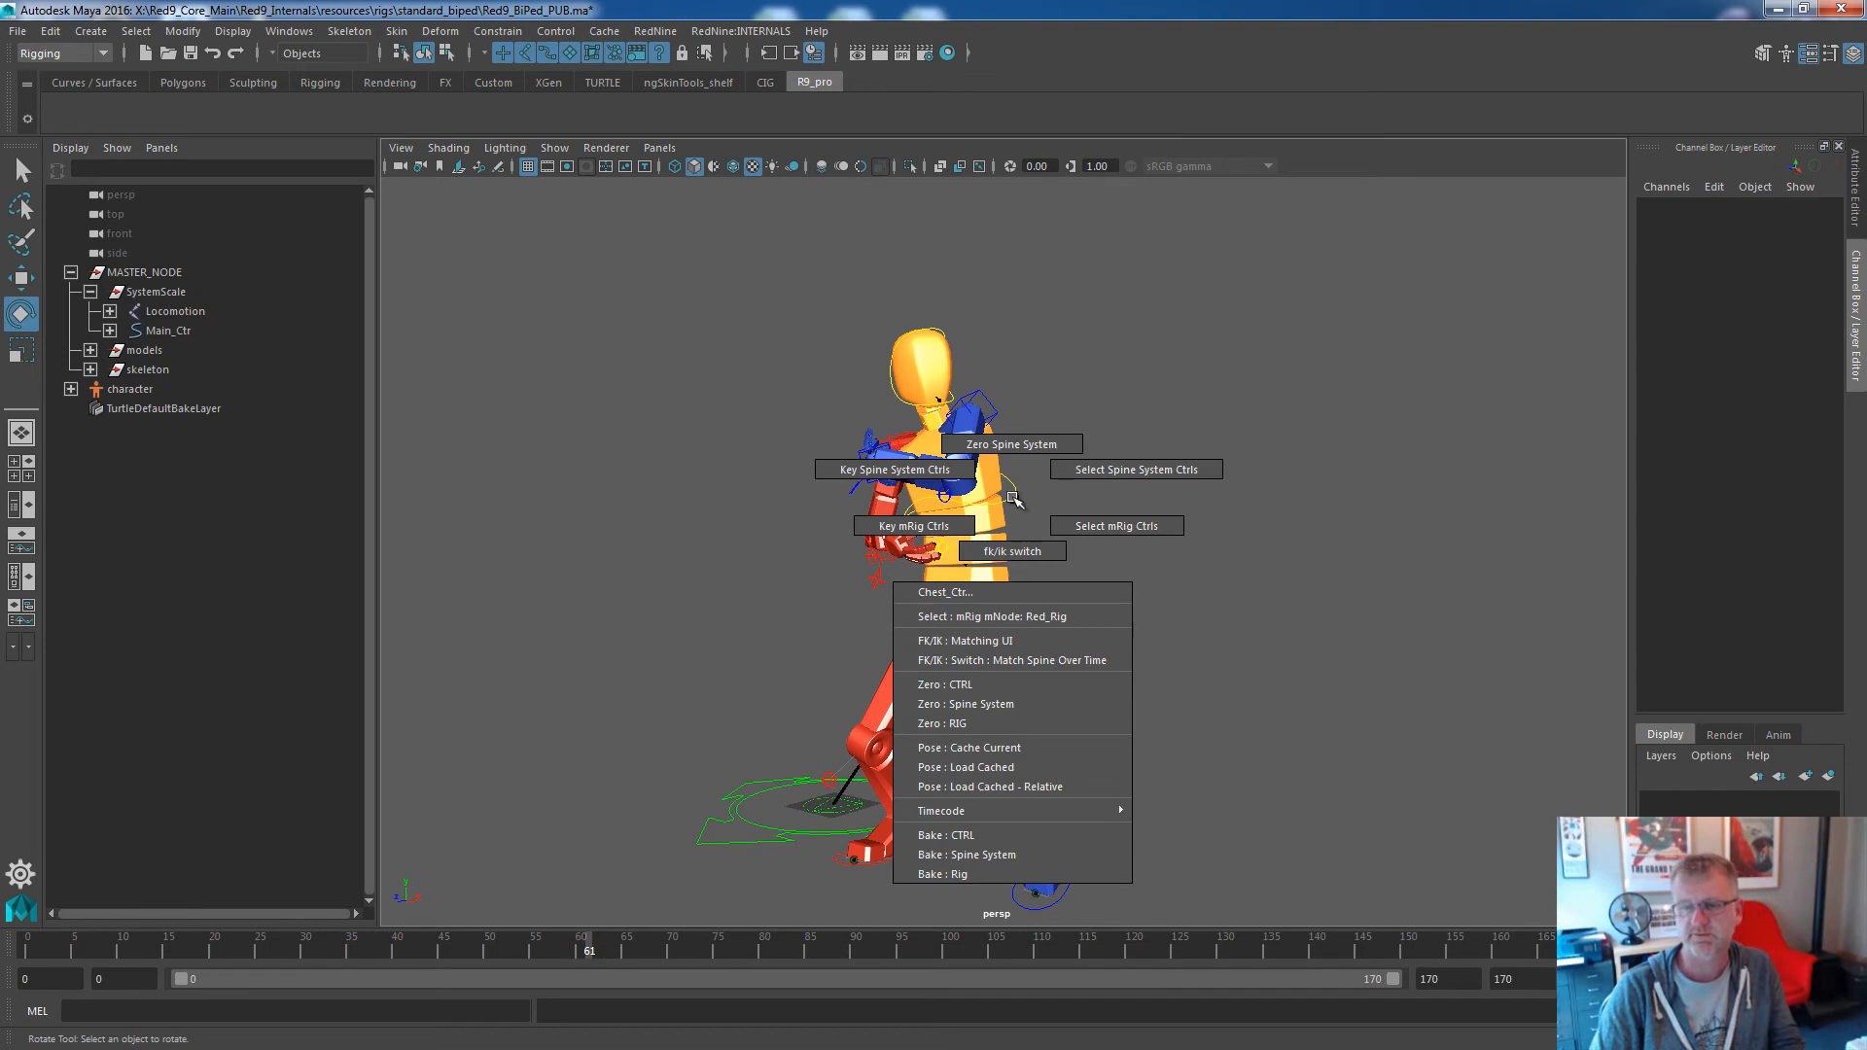
{"action": "left_click", "coordinate": [1014, 499]}
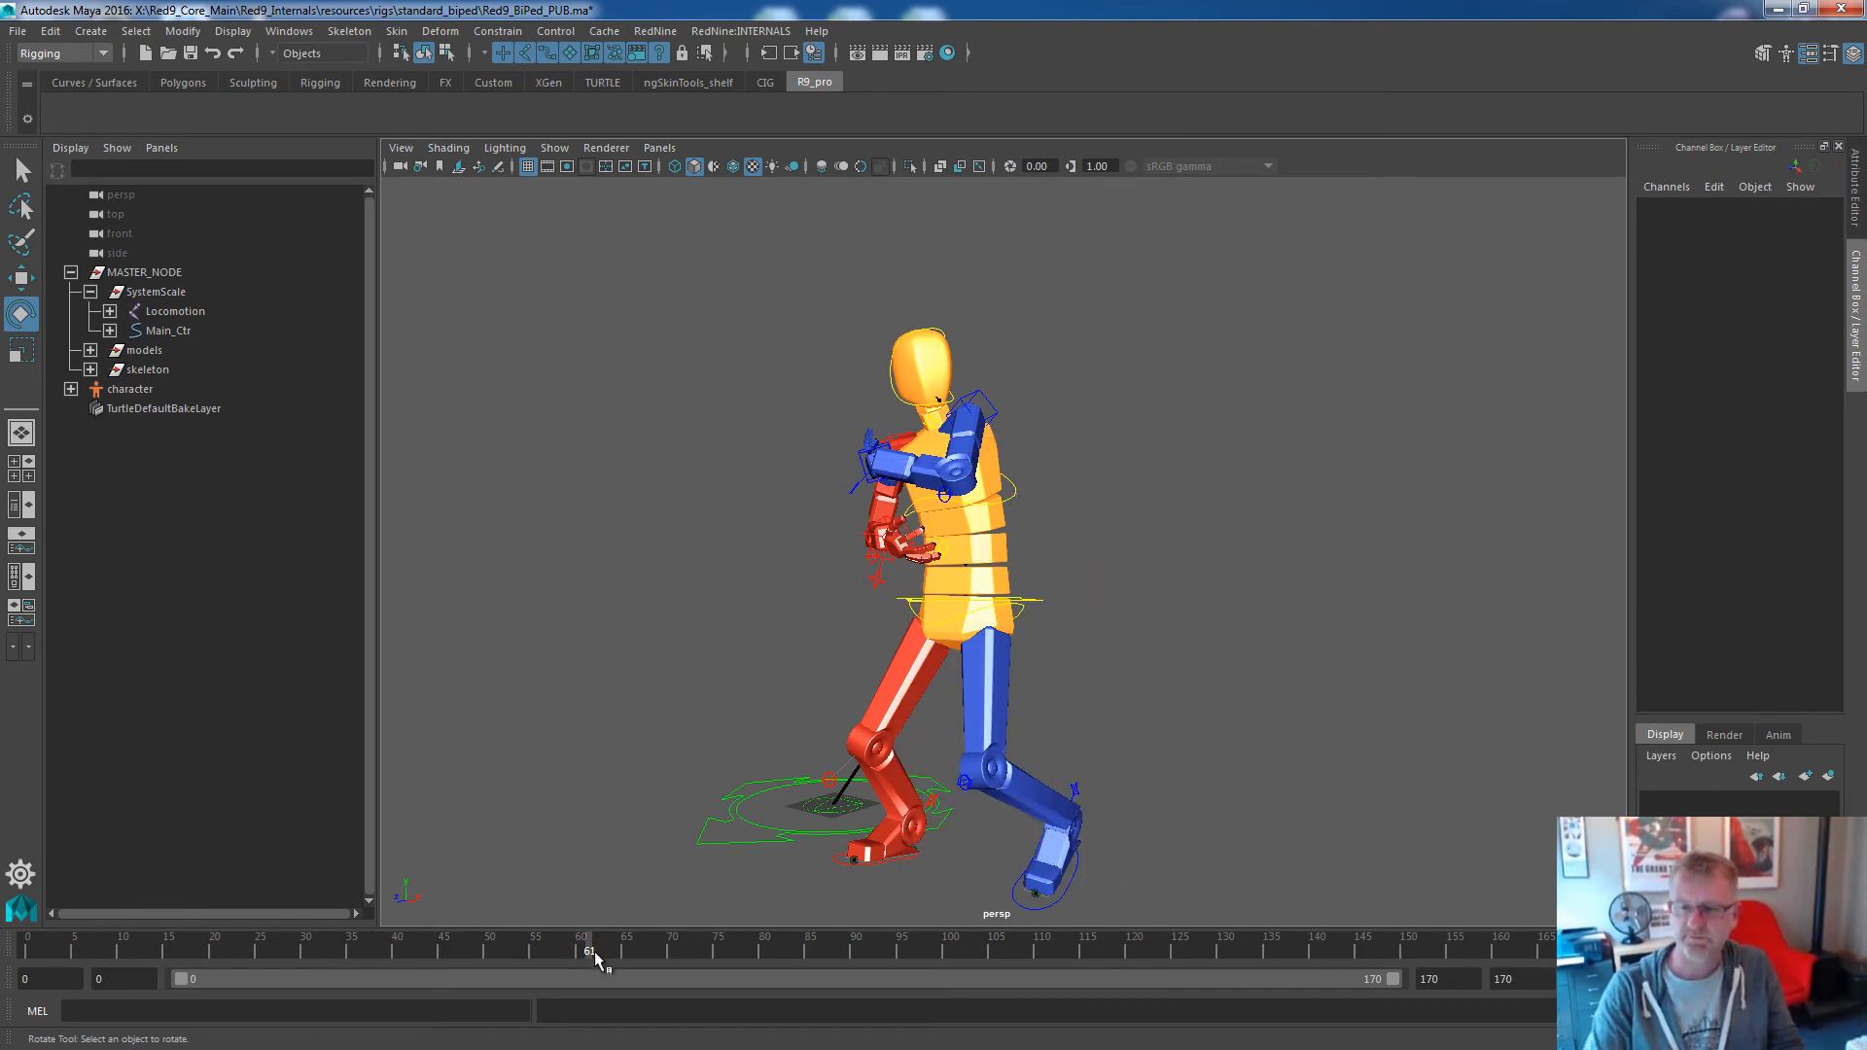
{"action": "left_click", "coordinate": [756, 949]}
{"action": "left_click_drag", "start_coordinate": [771, 940], "coordinate": [1241, 942]}
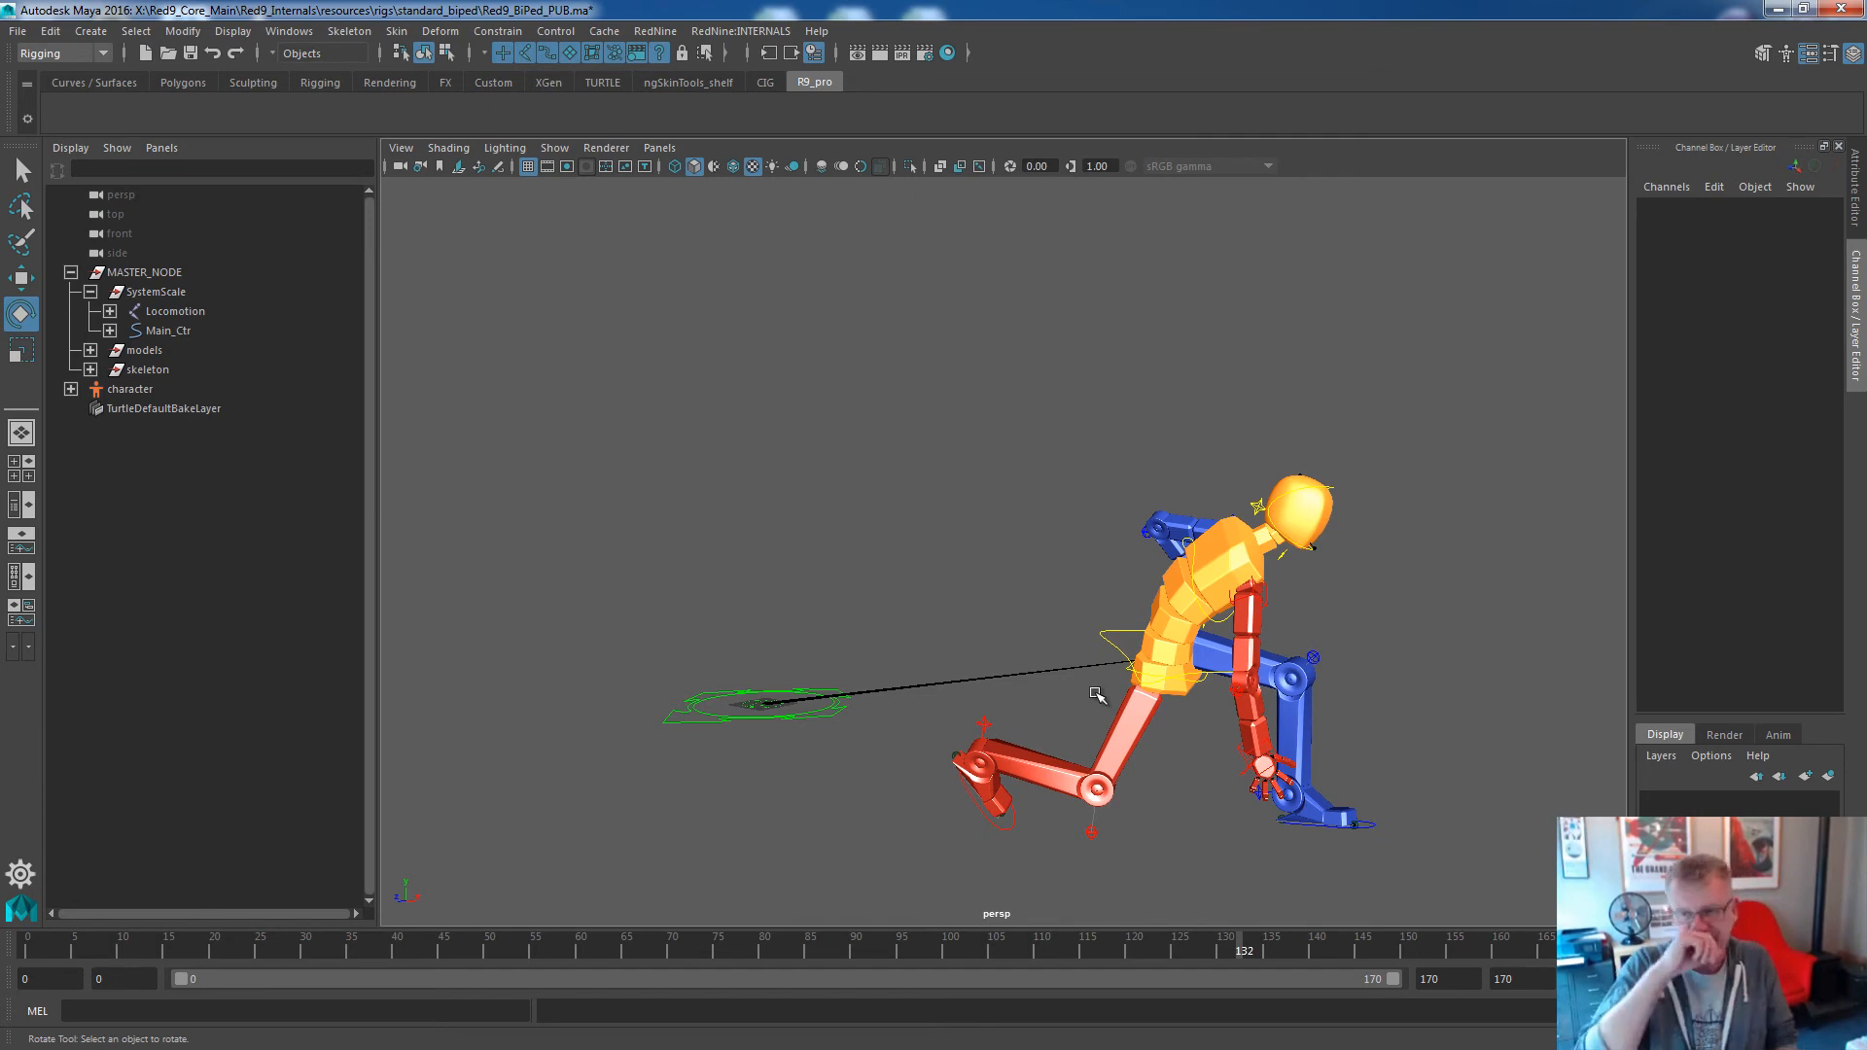
Examine the Red9 marking menus of the head and right wrist controls at frame 132, including the toggle fingers option.
{"action": "right_click", "coordinate": [1290, 491]}
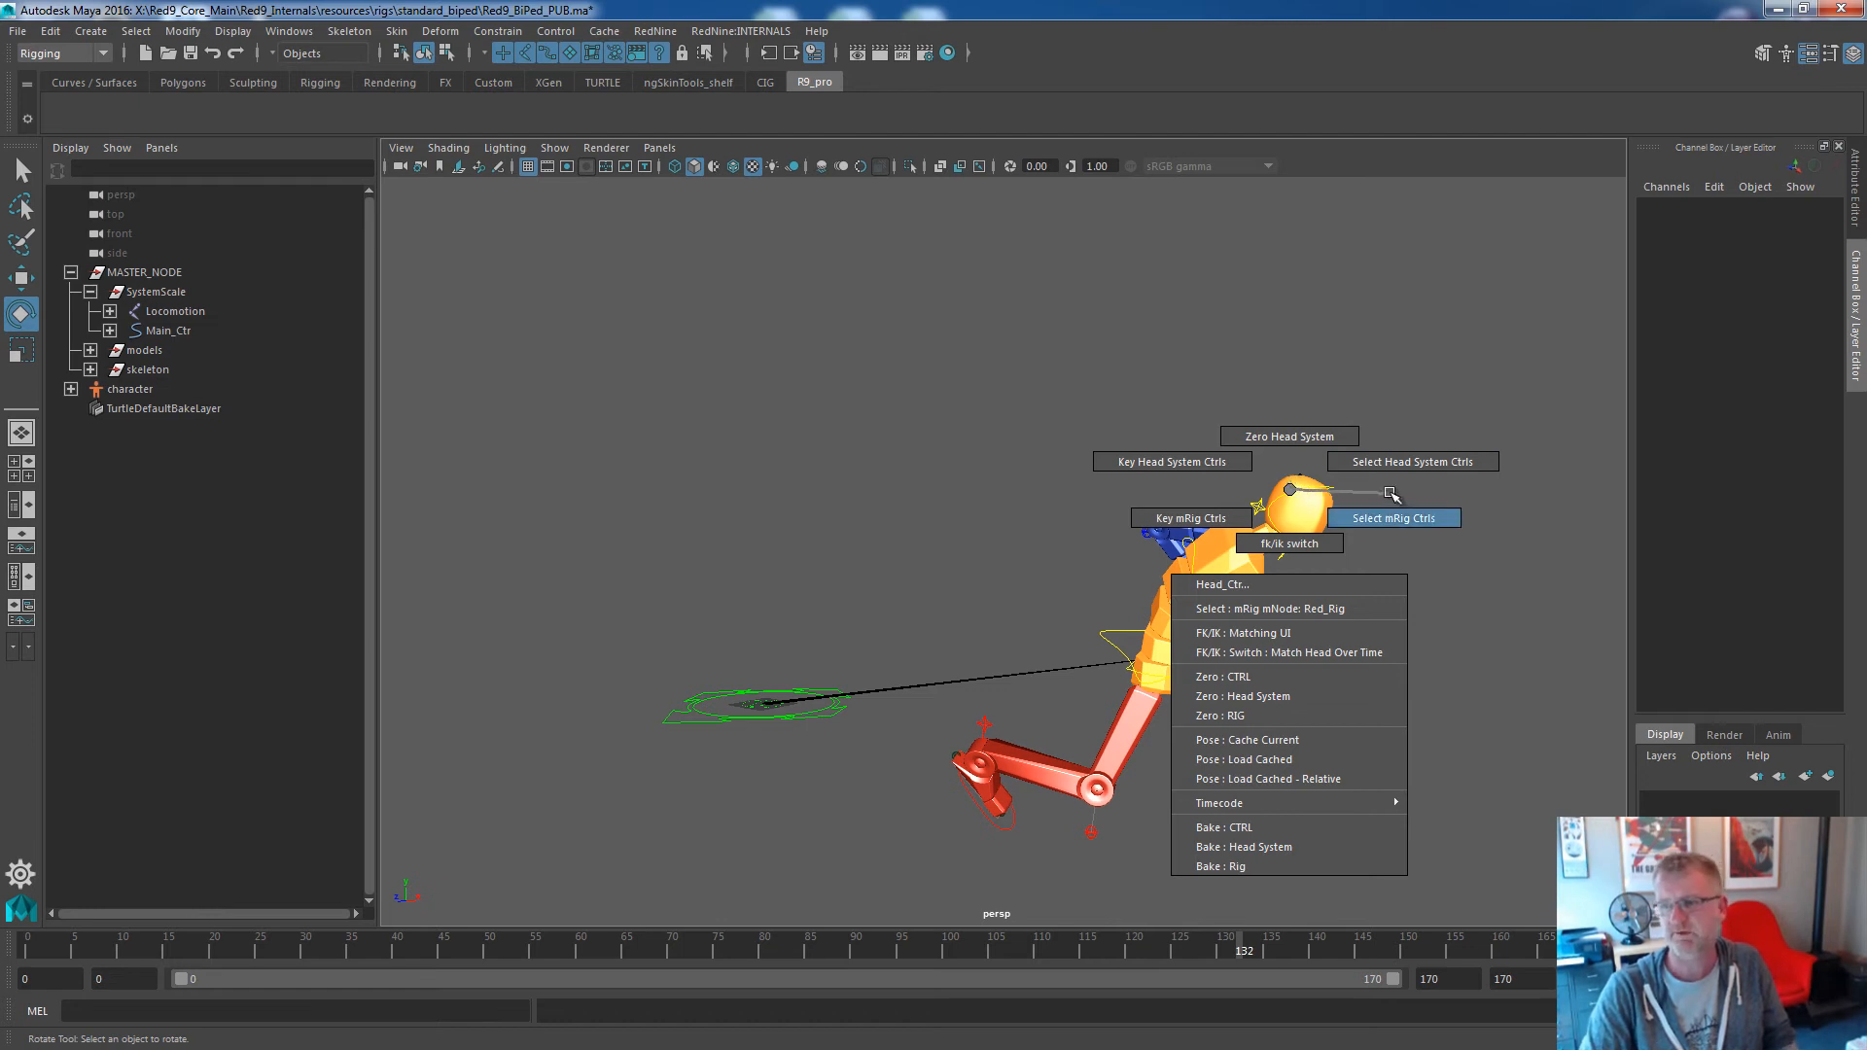
{"action": "right_click_drag", "start_coordinate": [1298, 492], "coordinate": [1298, 493]}
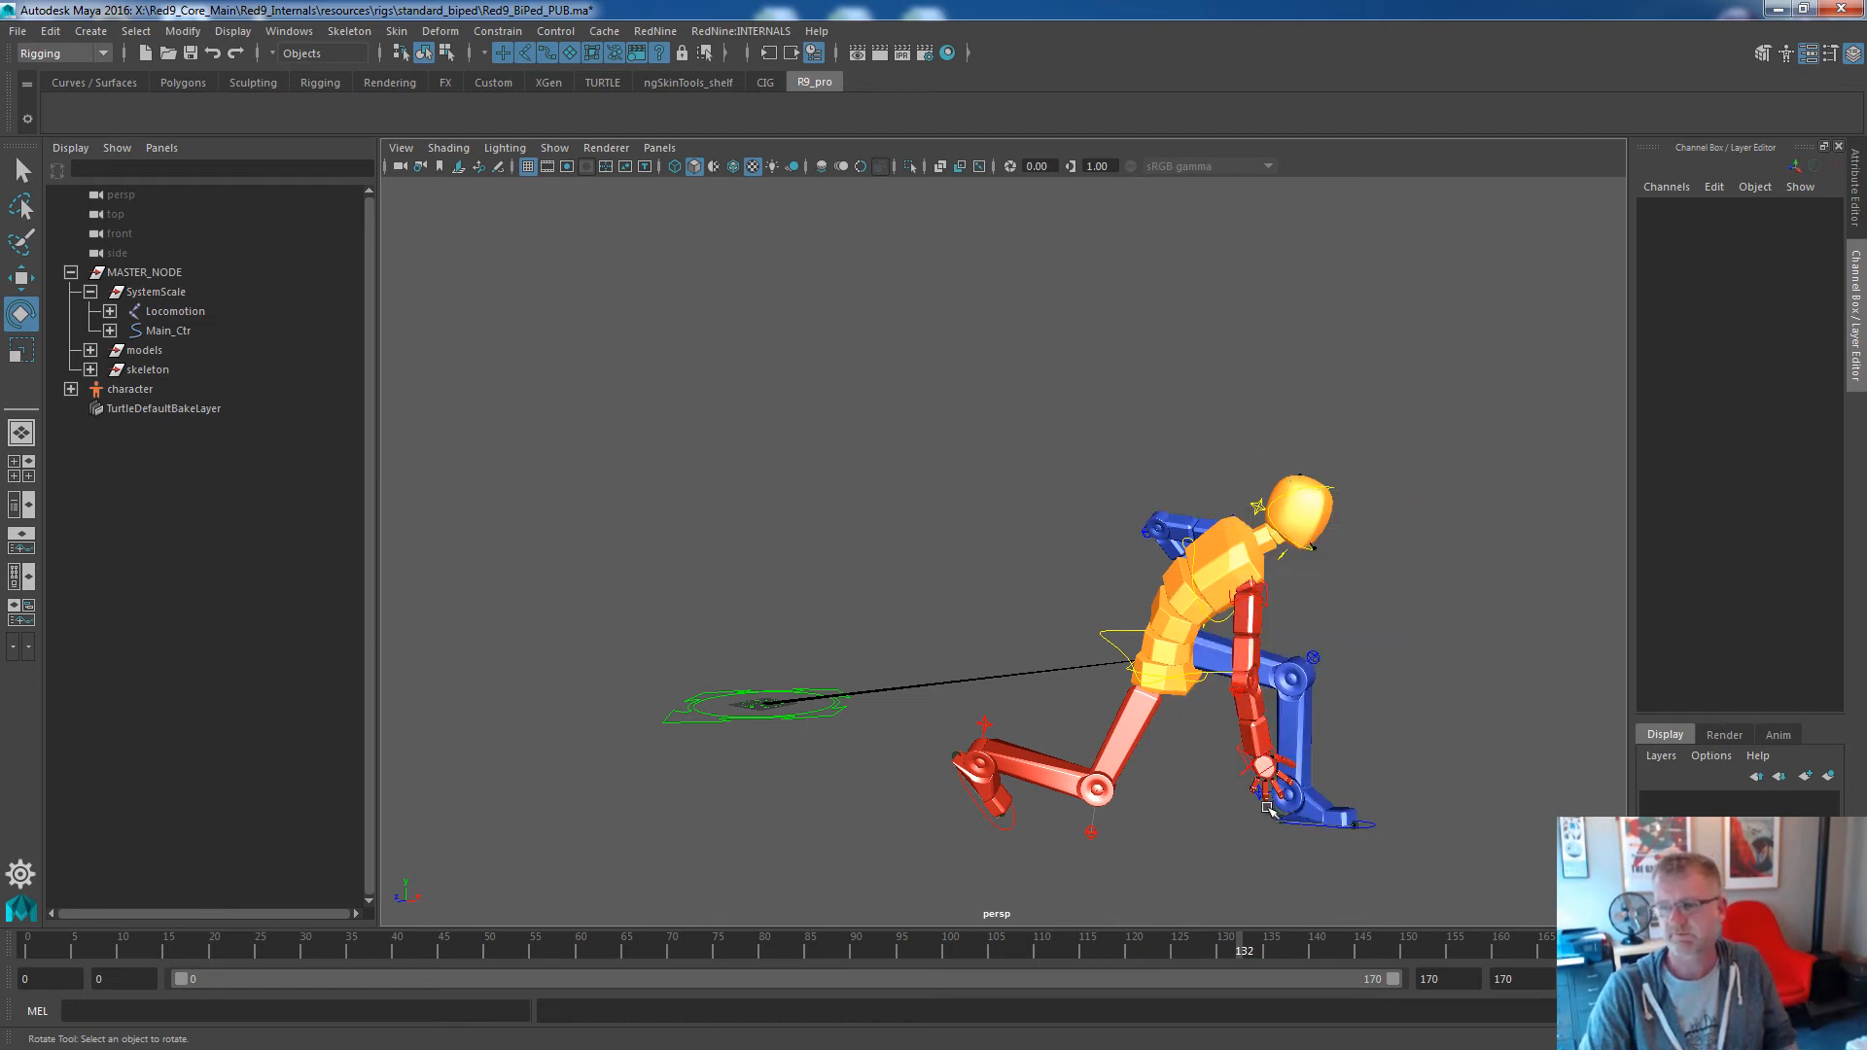
{"action": "right_click", "coordinate": [1245, 752]}
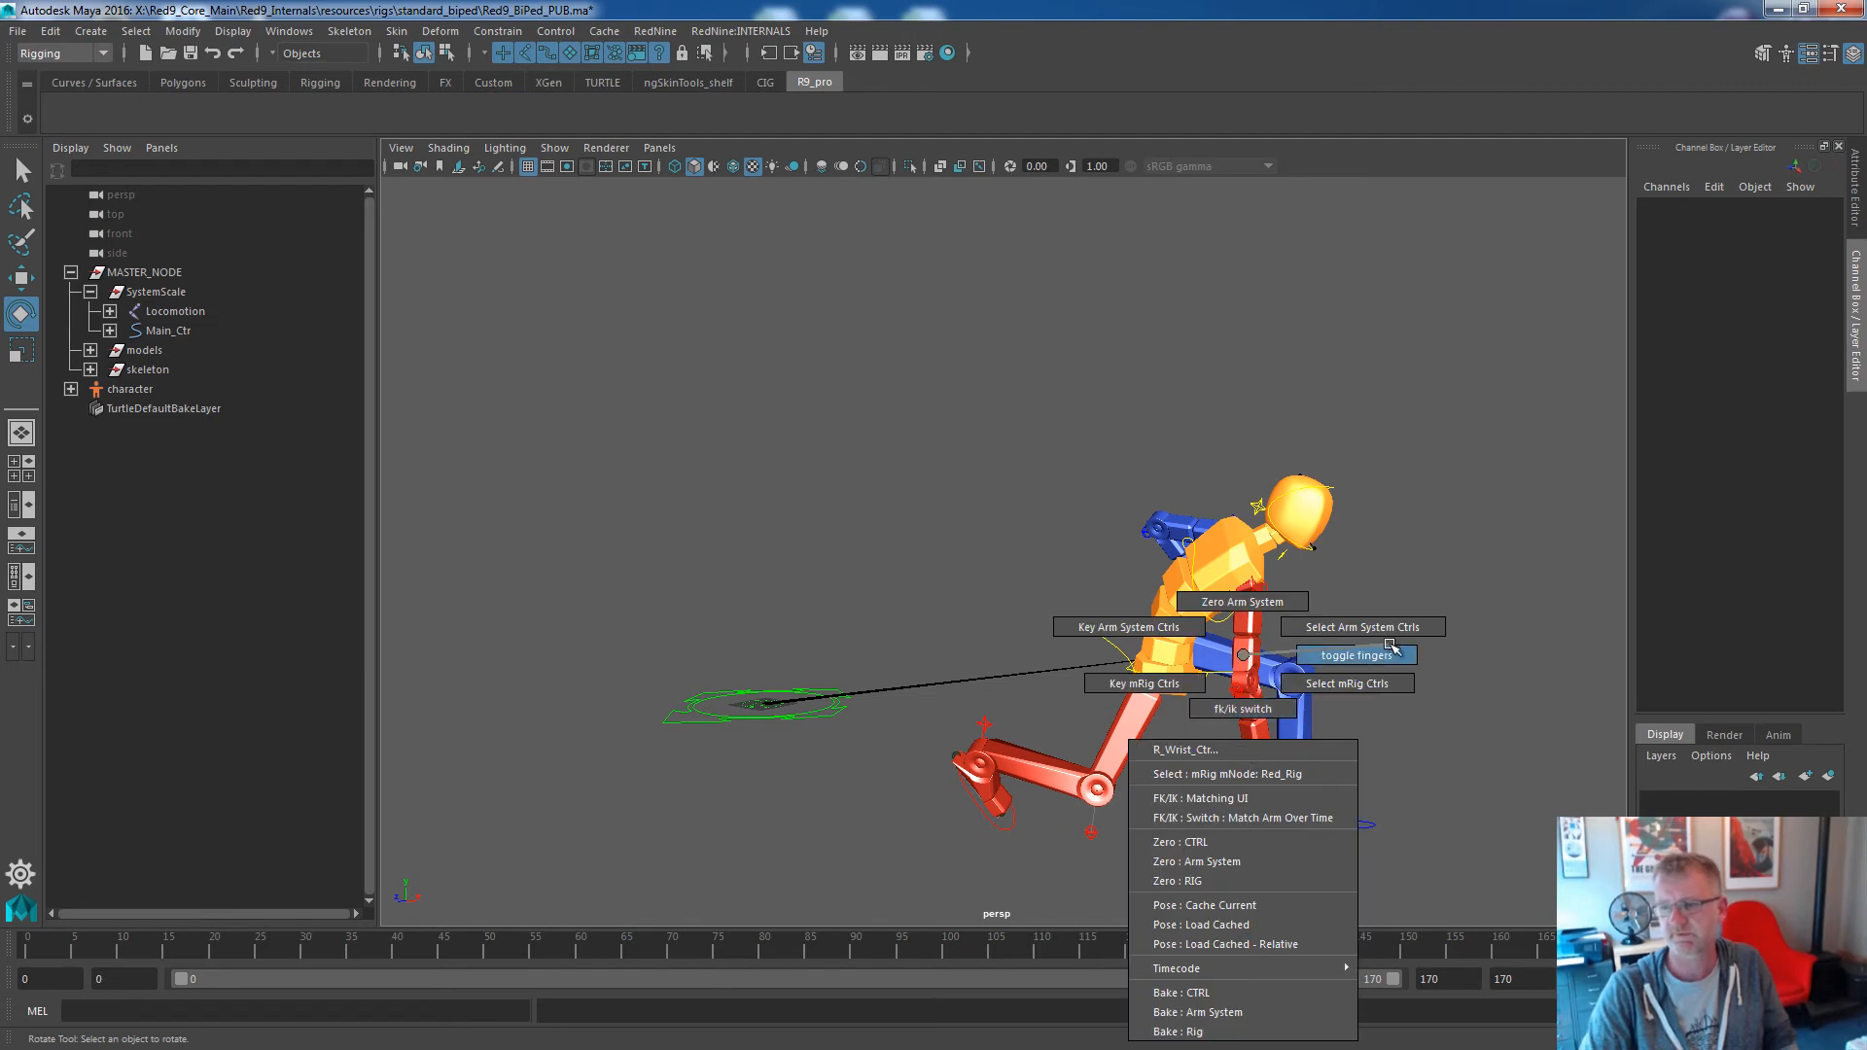
{"action": "left_click", "coordinate": [1245, 656]}
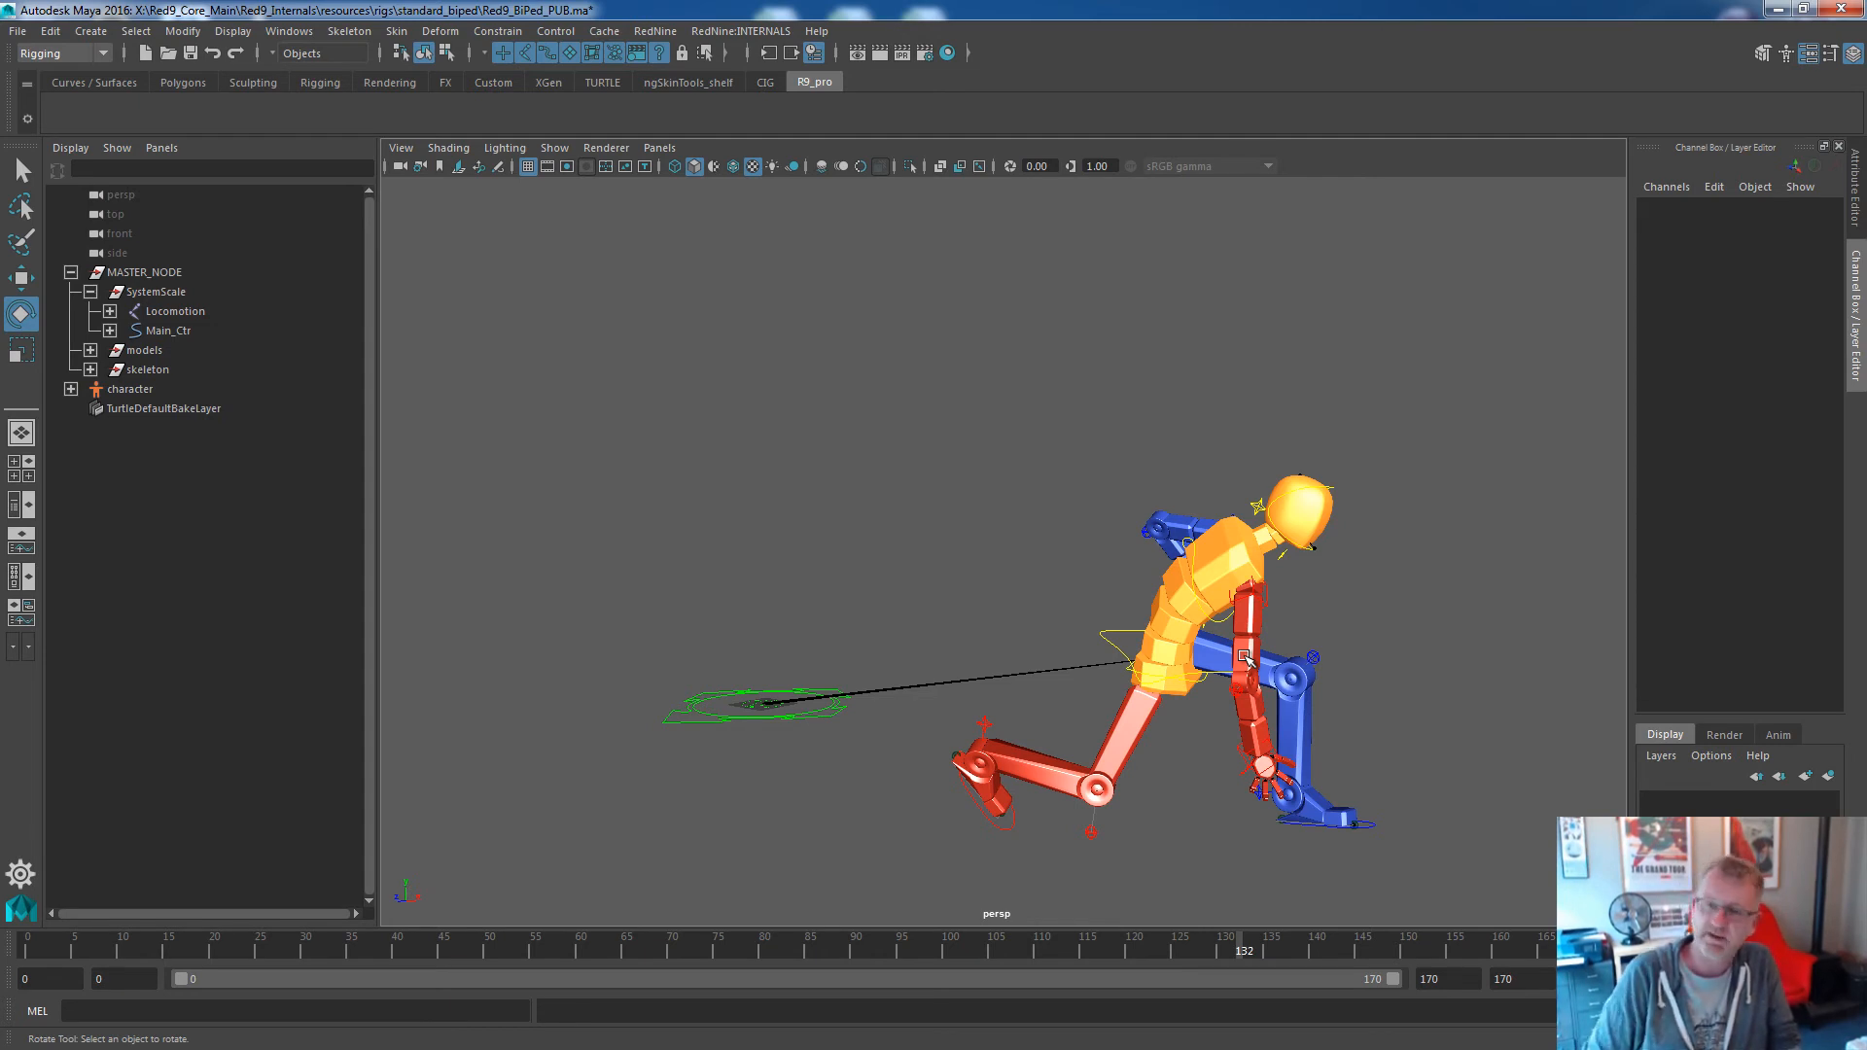
{"action": "right_click", "coordinate": [1303, 486]}
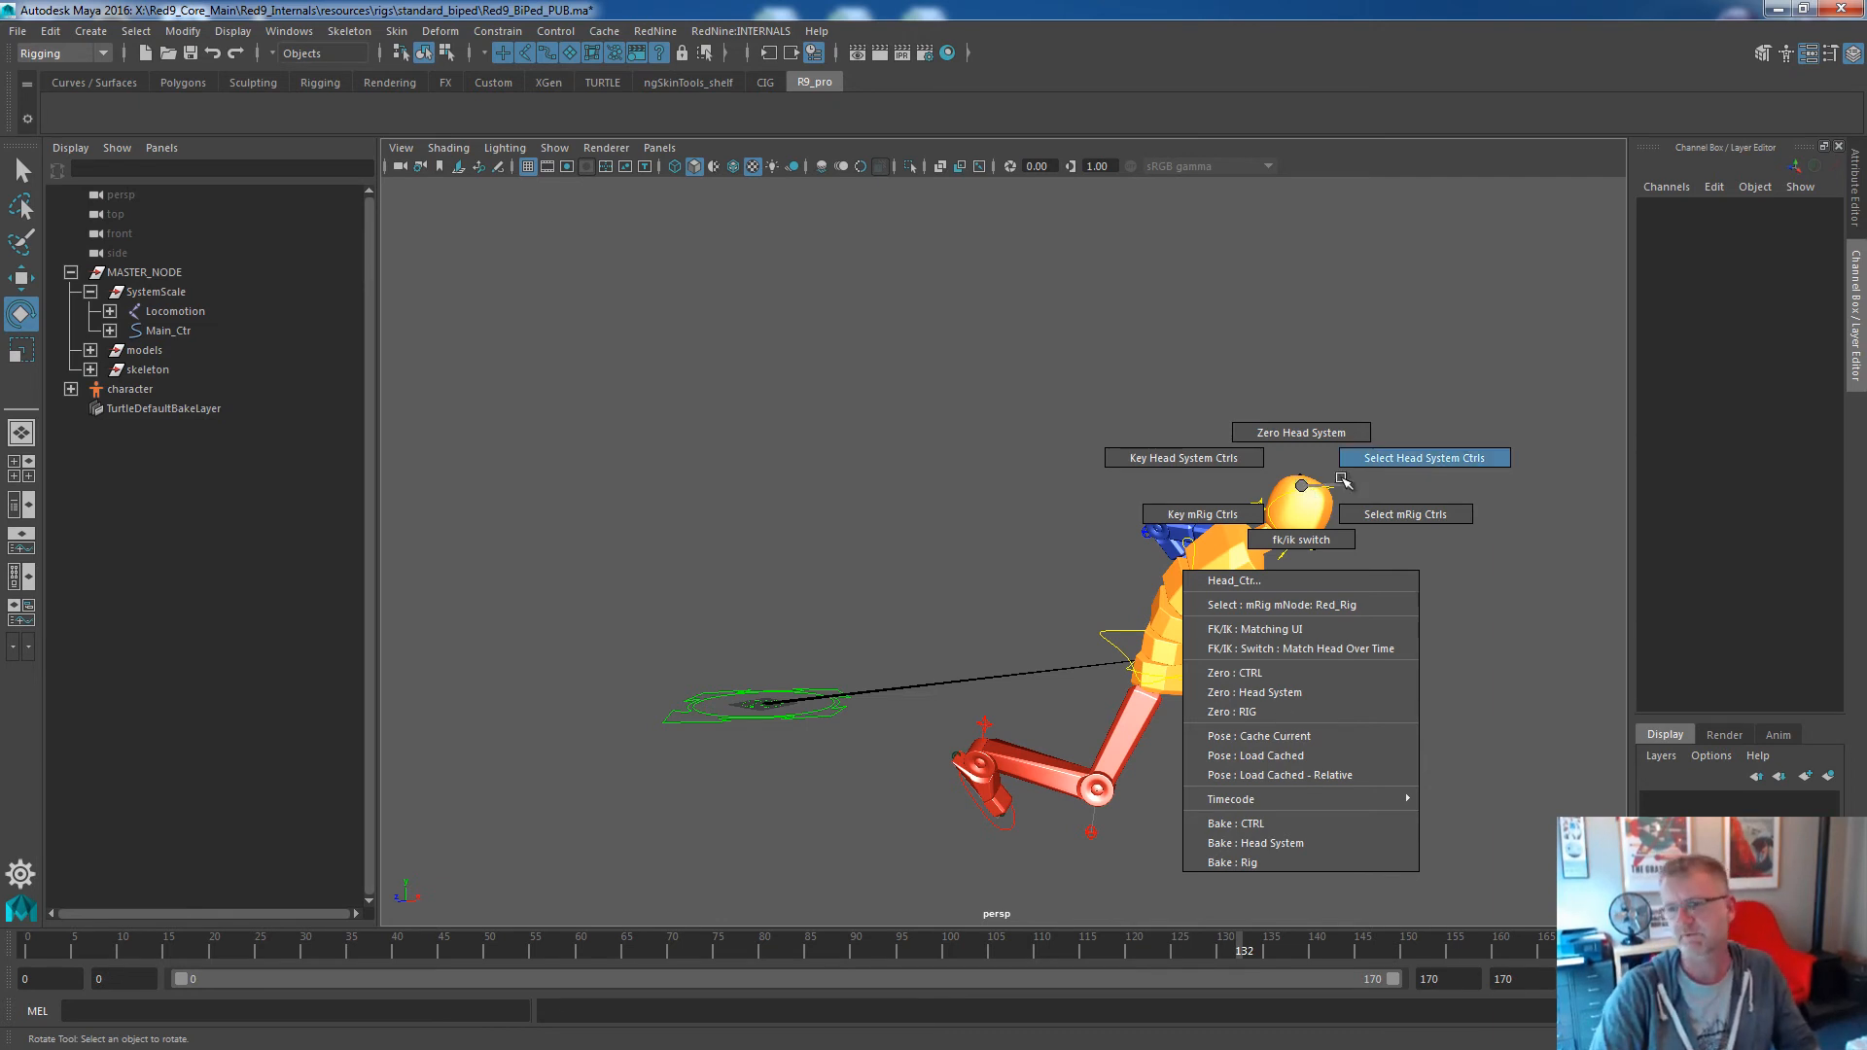
Return to frame 60, select all spine system controls through the hip control and clear the selection.
{"action": "left_click", "coordinate": [972, 953]}
{"action": "left_click", "coordinate": [611, 953]}
{"action": "left_click_drag", "start_coordinate": [611, 953], "coordinate": [581, 953]}
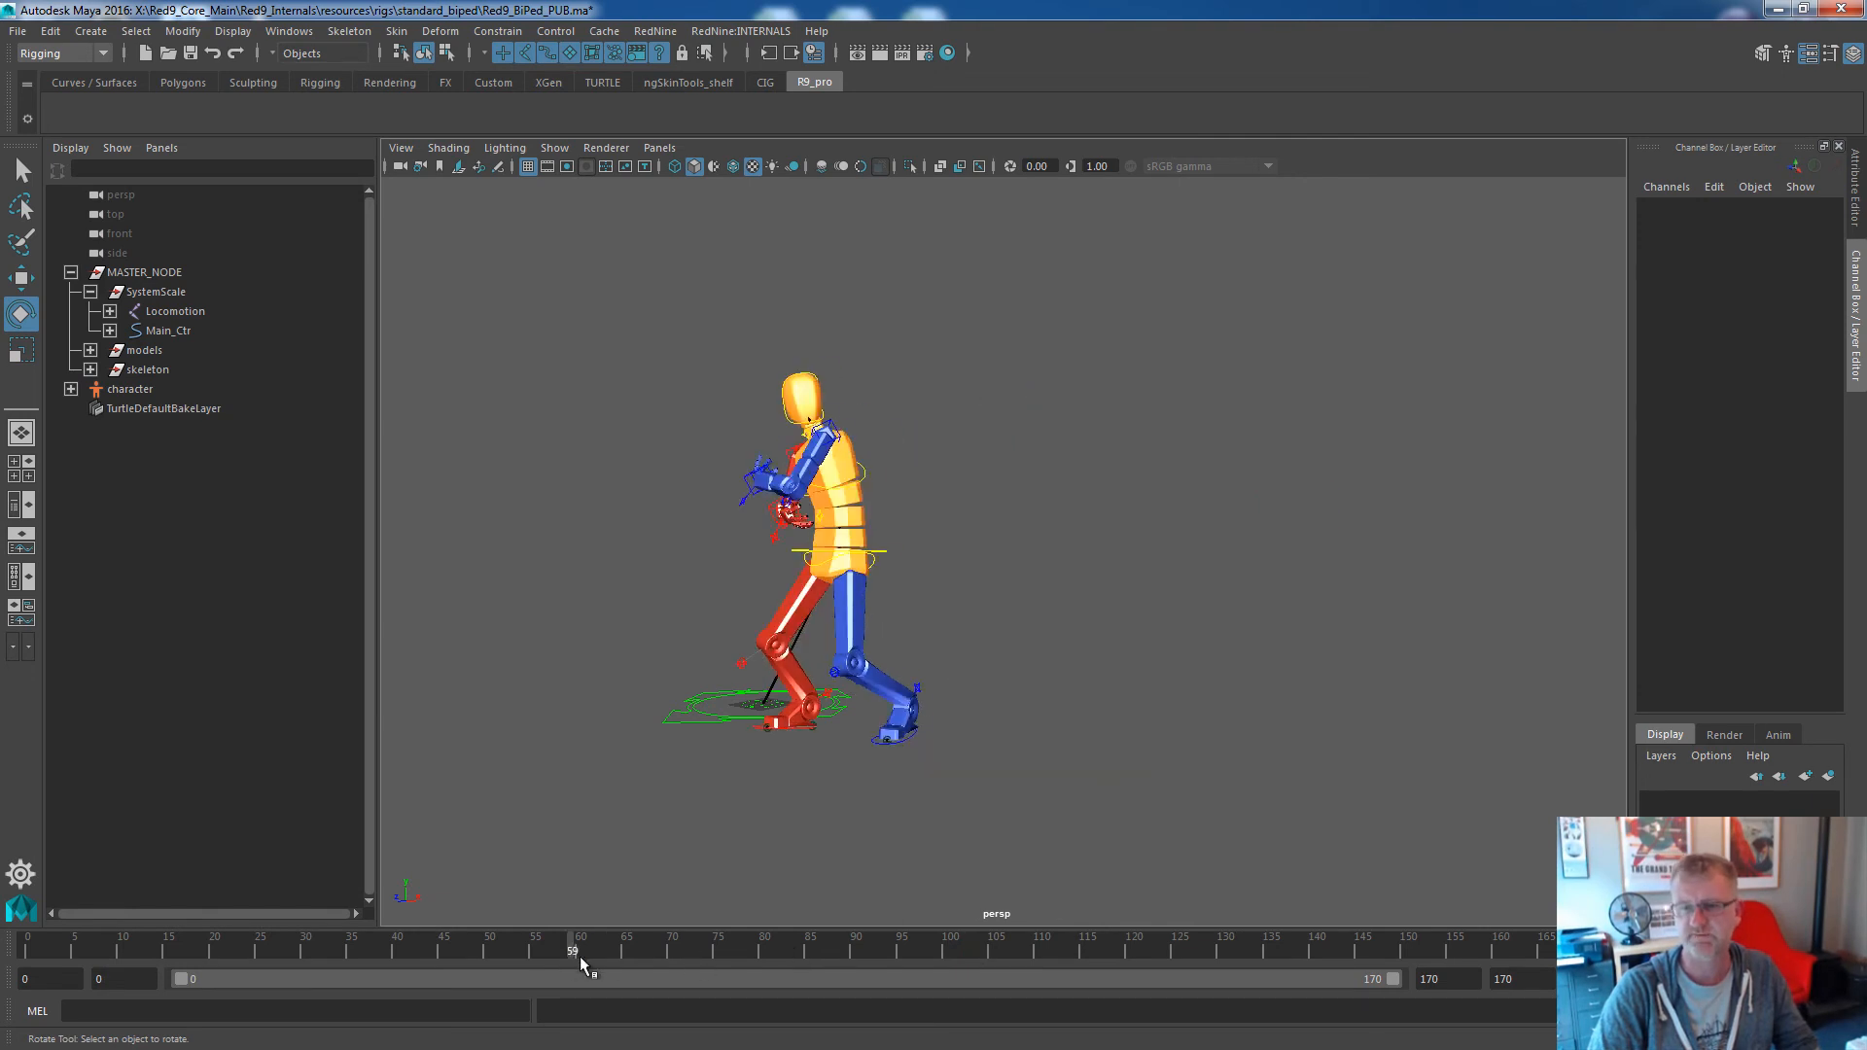
{"action": "right_click", "coordinate": [872, 555]}
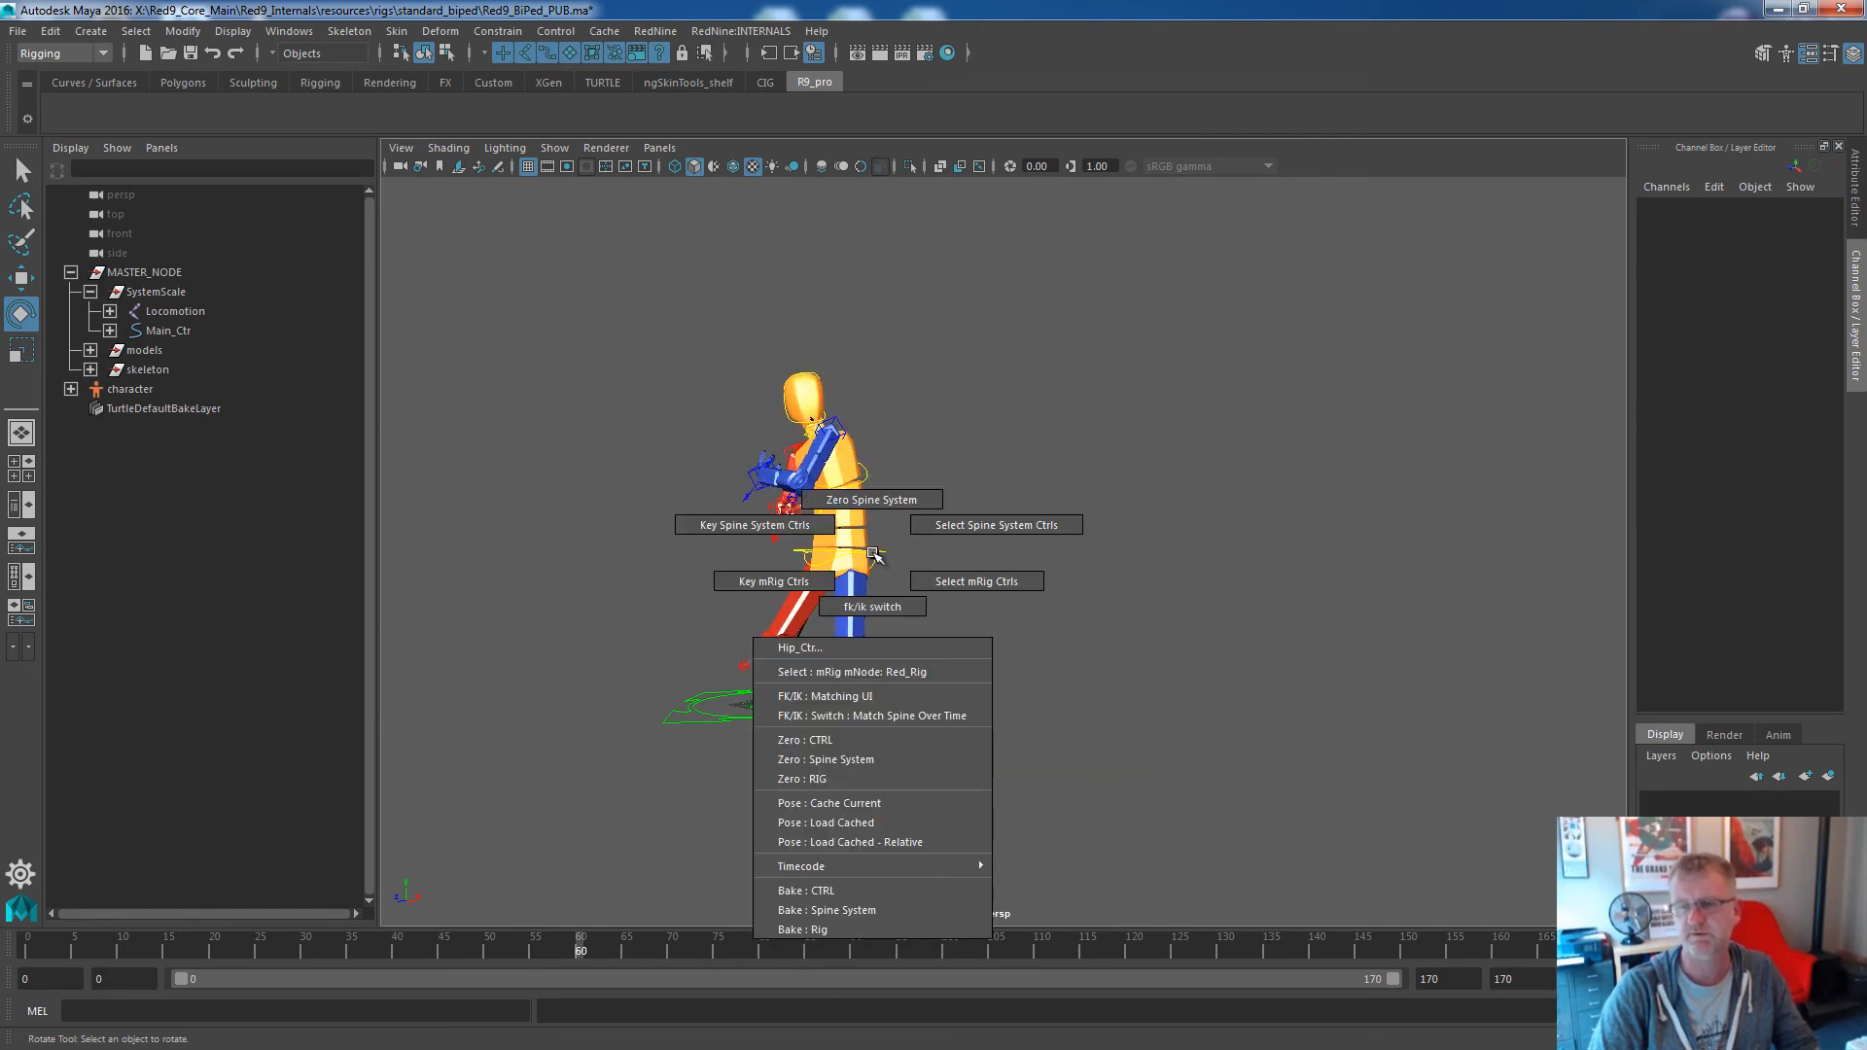
{"action": "left_click", "coordinate": [997, 525]}
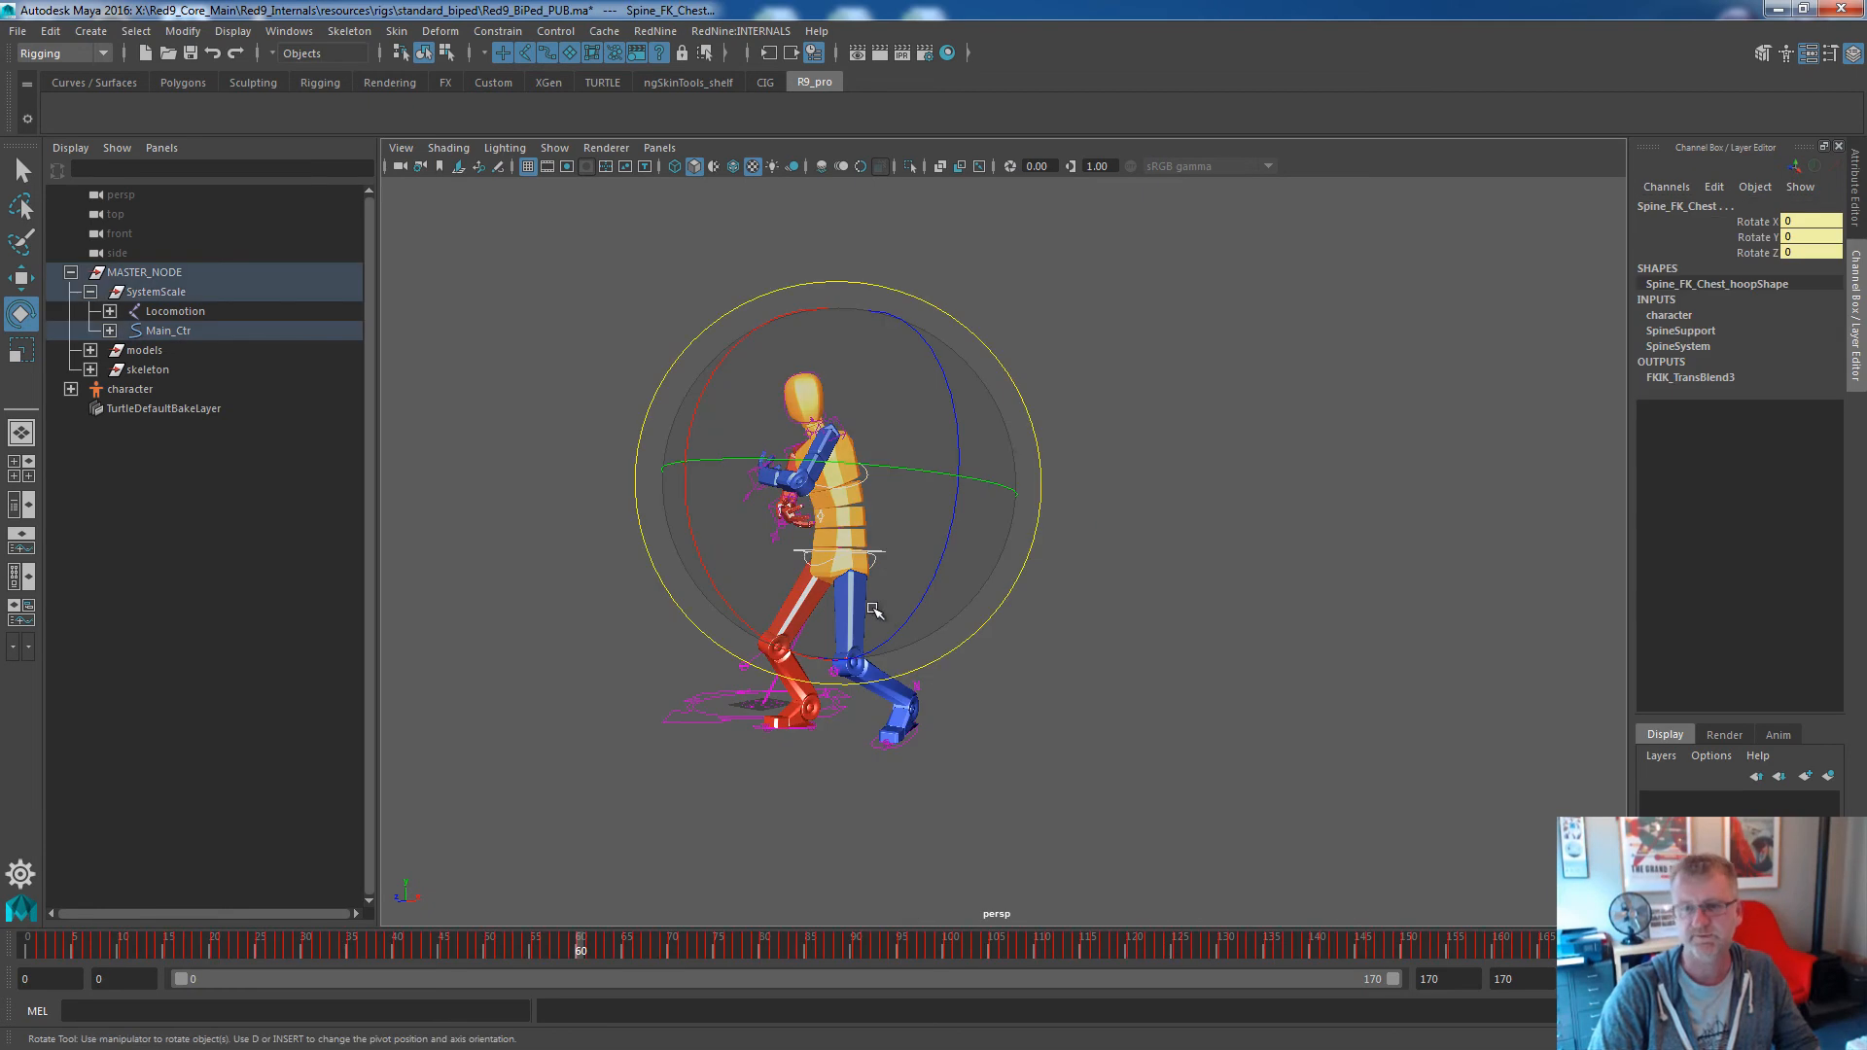
{"action": "left_click", "coordinate": [875, 630]}
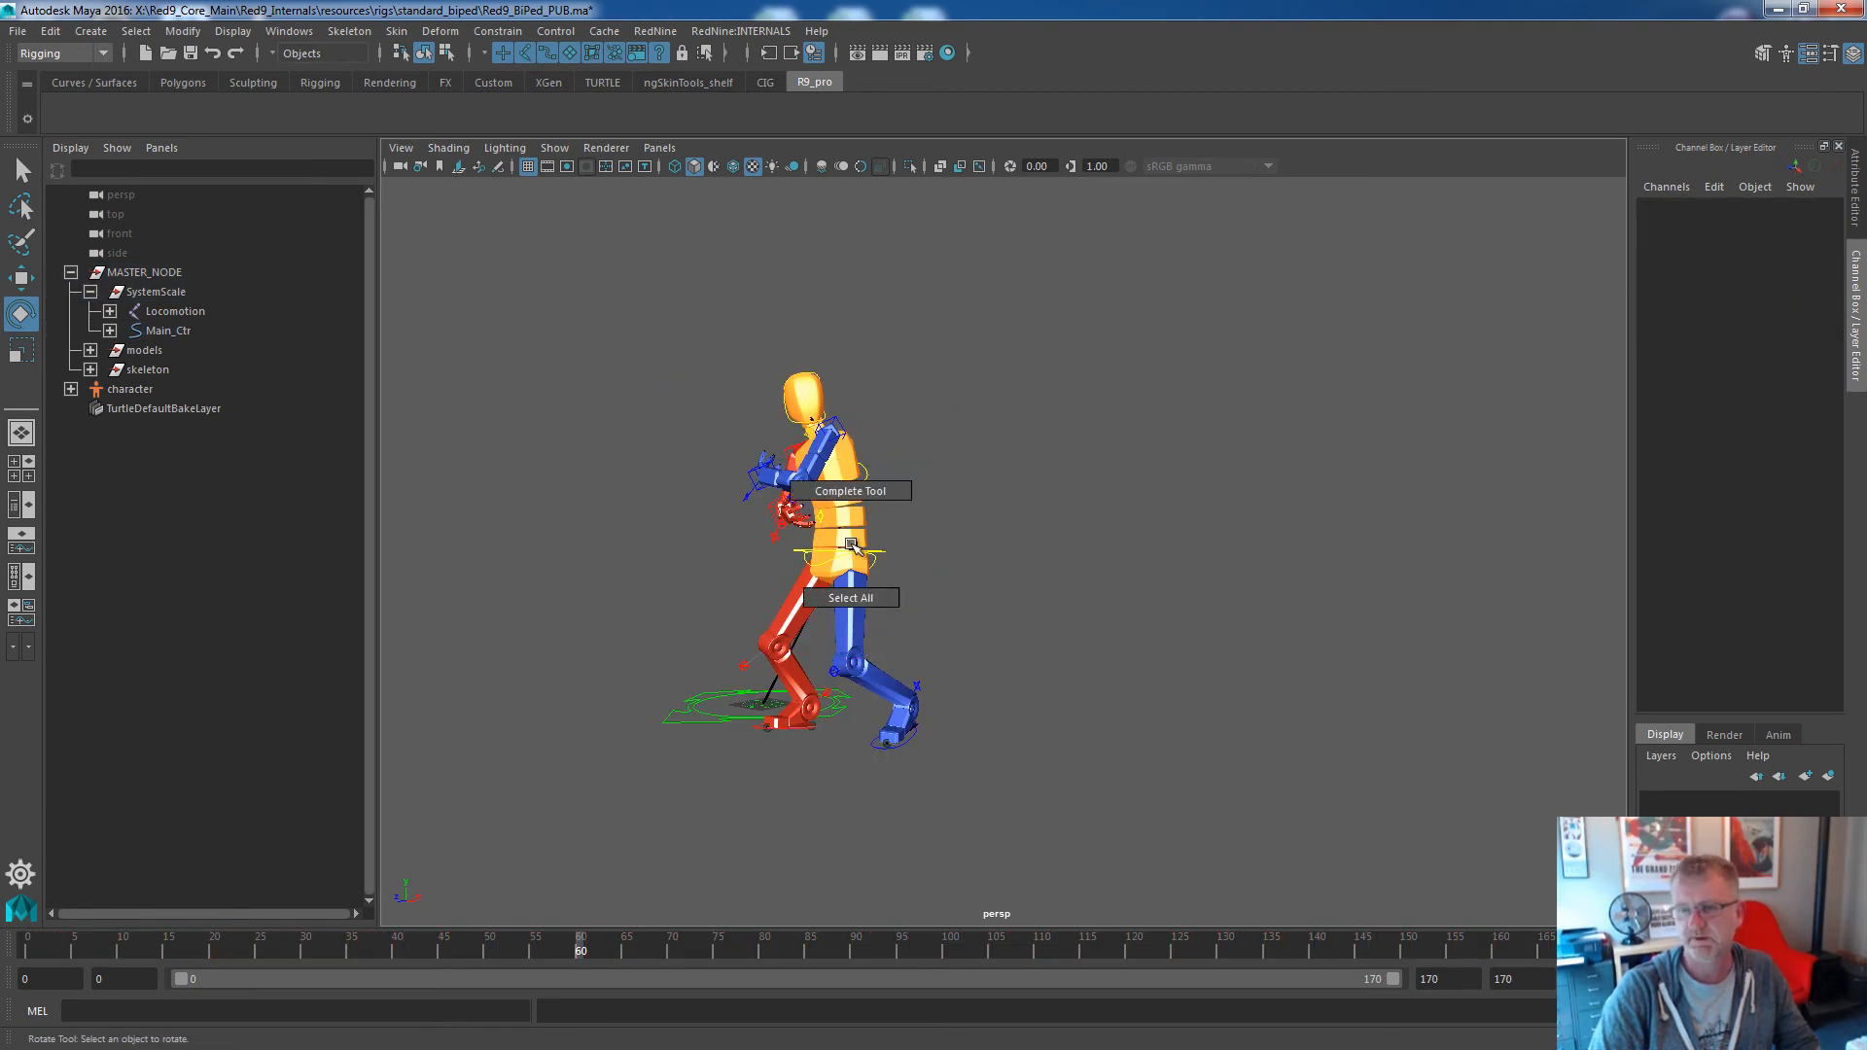
Run the fk/ik switch on the left leg at frame 60 and scrub back to frame 36.
{"action": "mouse_move", "coordinate": [887, 560]}
{"action": "right_mouse_down"}
{"action": "mouse_move", "coordinate": [798, 582]}
{"action": "mouse_move", "coordinate": [740, 534]}
{"action": "mouse_move", "coordinate": [778, 516]}
{"action": "mouse_move", "coordinate": [1031, 526]}
{"action": "mouse_move", "coordinate": [856, 544]}
{"action": "mouse_move", "coordinate": [889, 506]}
{"action": "mouse_move", "coordinate": [934, 530]}
{"action": "mouse_move", "coordinate": [875, 552]}
{"action": "mouse_move", "coordinate": [885, 525]}
{"action": "mouse_move", "coordinate": [1033, 516]}
{"action": "mouse_move", "coordinate": [880, 525]}
{"action": "mouse_move", "coordinate": [1033, 528]}
{"action": "mouse_move", "coordinate": [925, 421]}
{"action": "mouse_move", "coordinate": [882, 555]}
{"action": "right_mouse_up"}
{"action": "right_click_drag", "start_coordinate": [915, 739], "coordinate": [878, 712]}
{"action": "left_click_drag", "start_coordinate": [567, 954], "coordinate": [361, 944]}
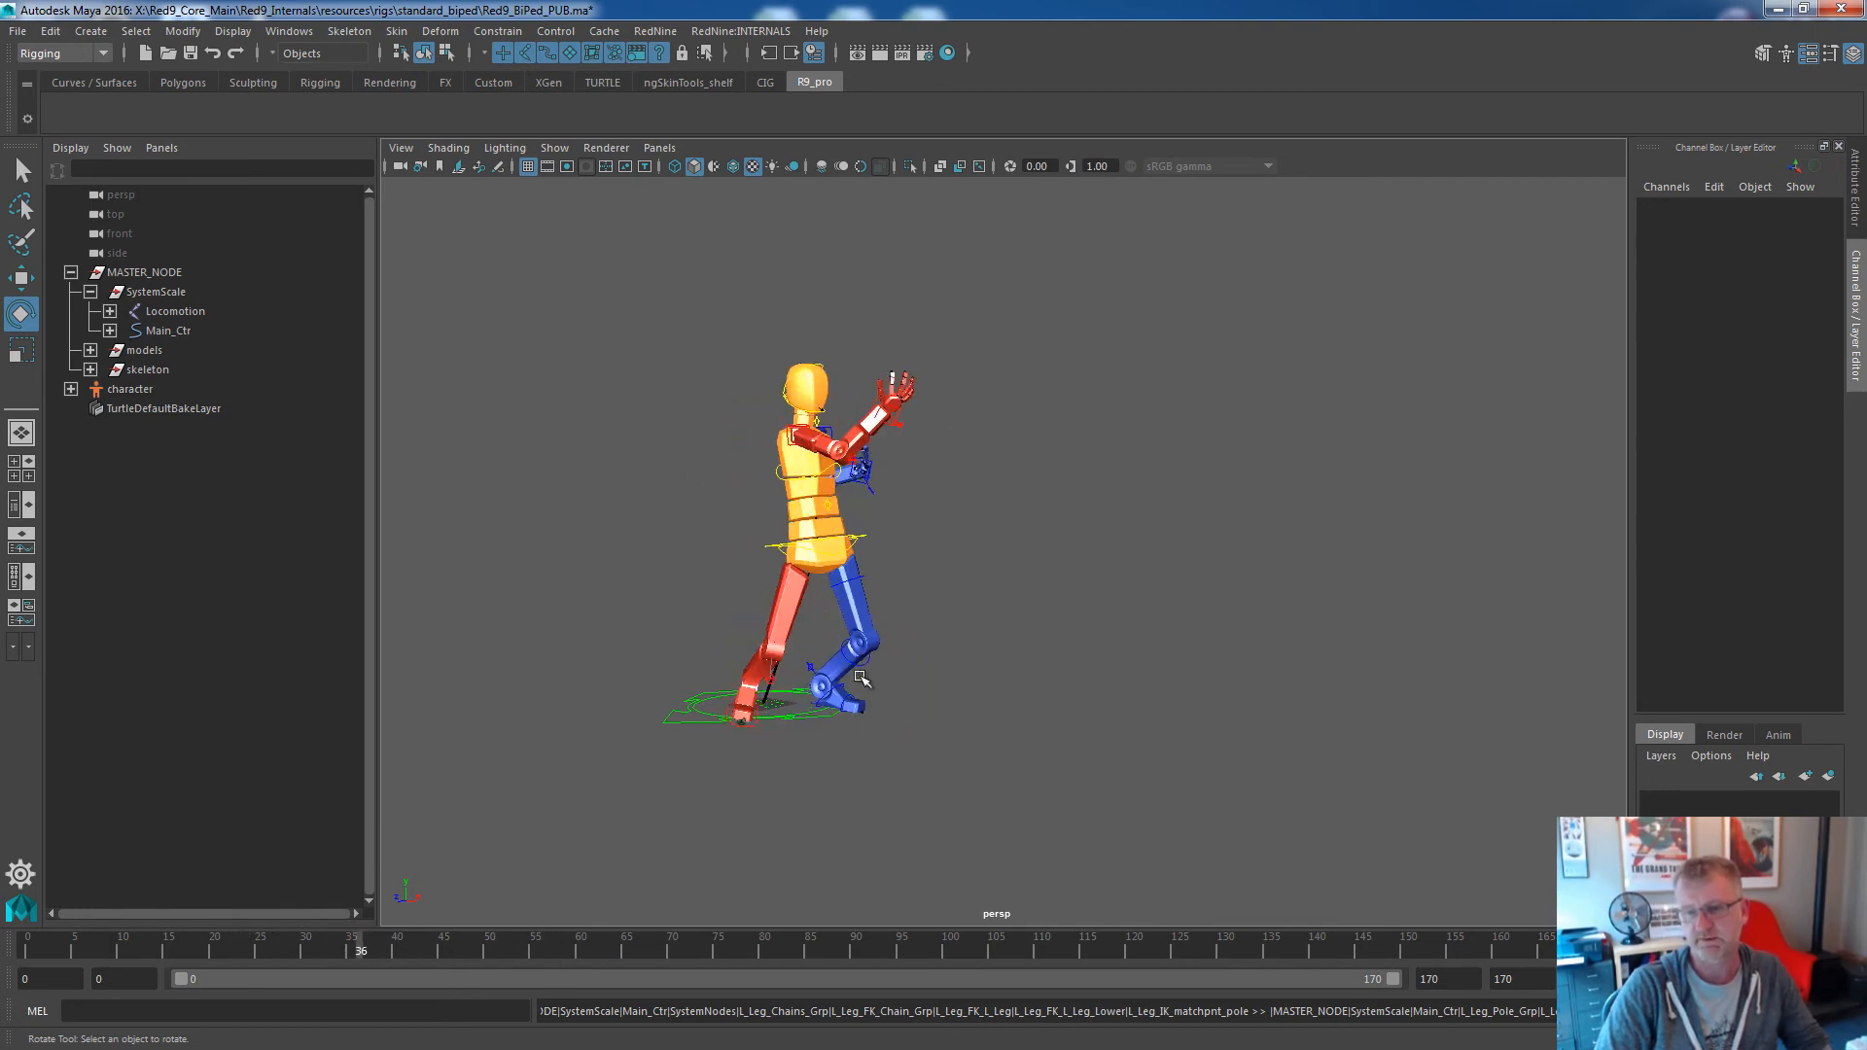
Cut the left leg switch control's keys between frames 54 and 71 and clear the selection.
{"action": "left_click", "coordinate": [808, 669]}
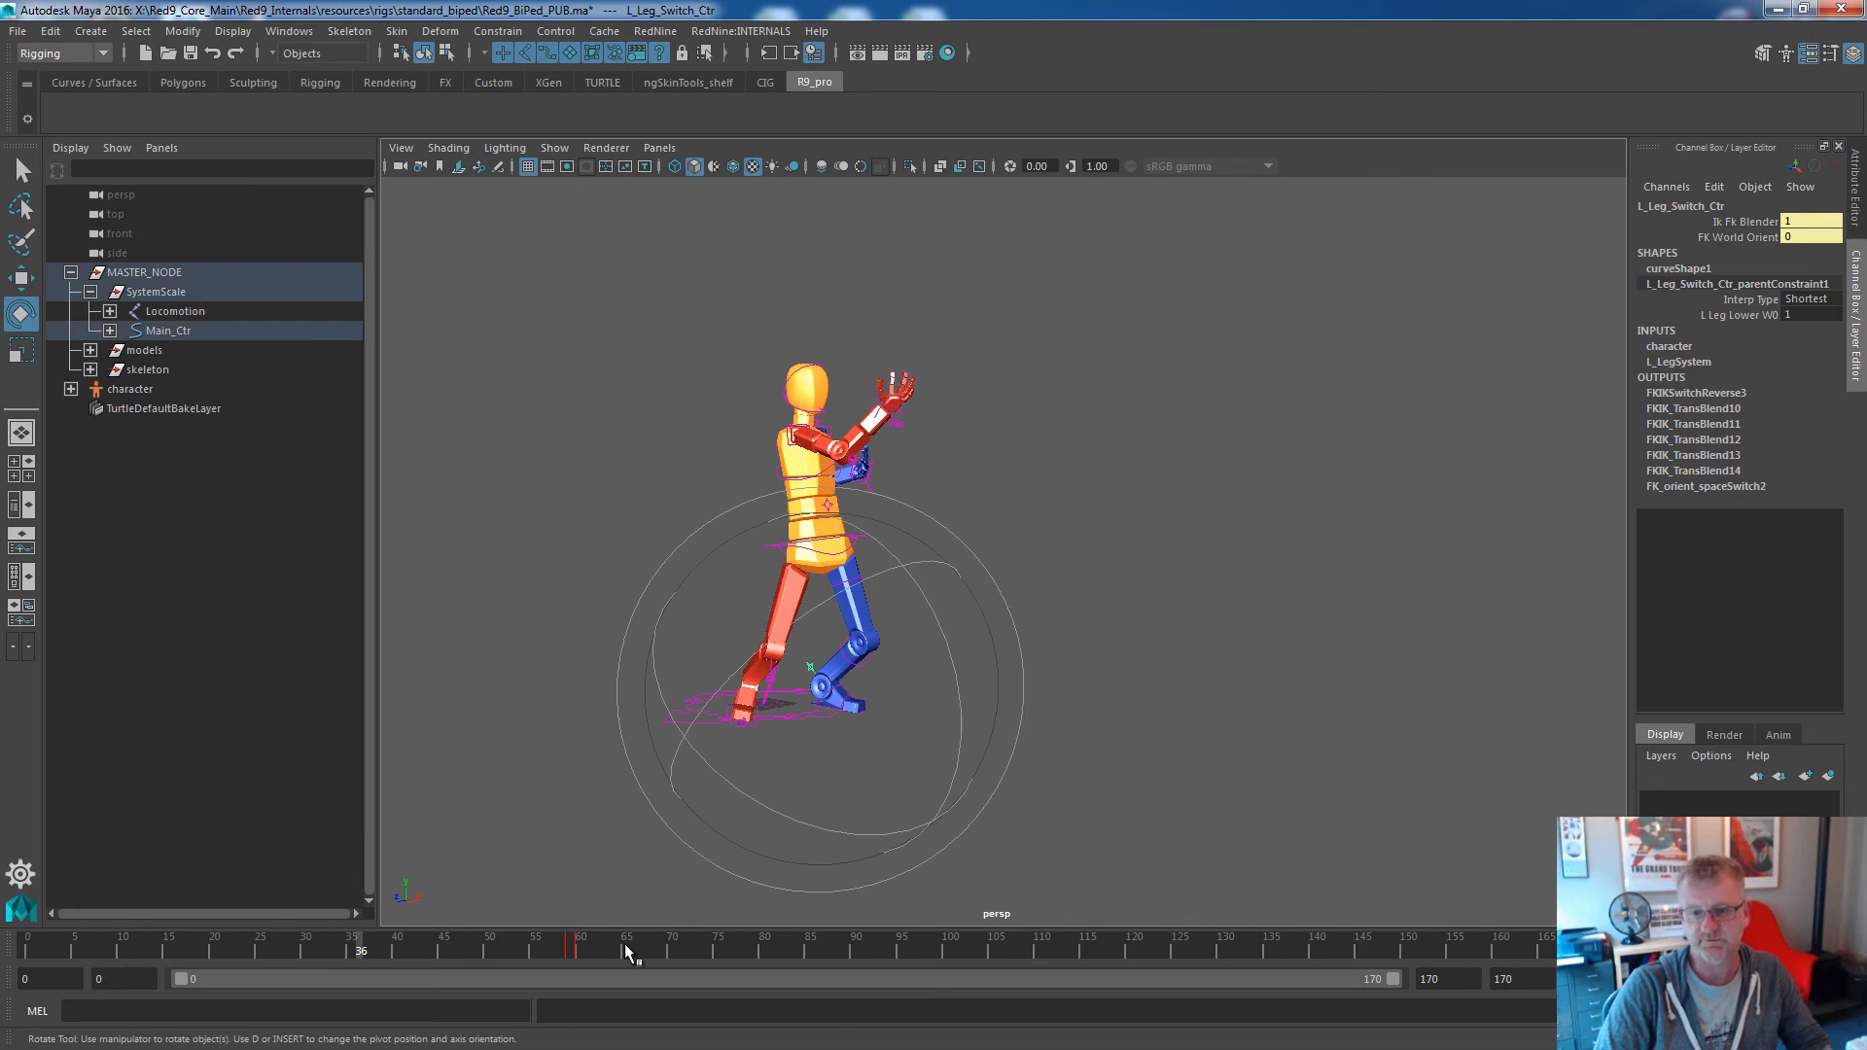
{"action": "left_click_drag", "start_coordinate": [528, 942], "coordinate": [672, 944], "text": "shift"}
{"action": "right_click", "coordinate": [579, 944]}
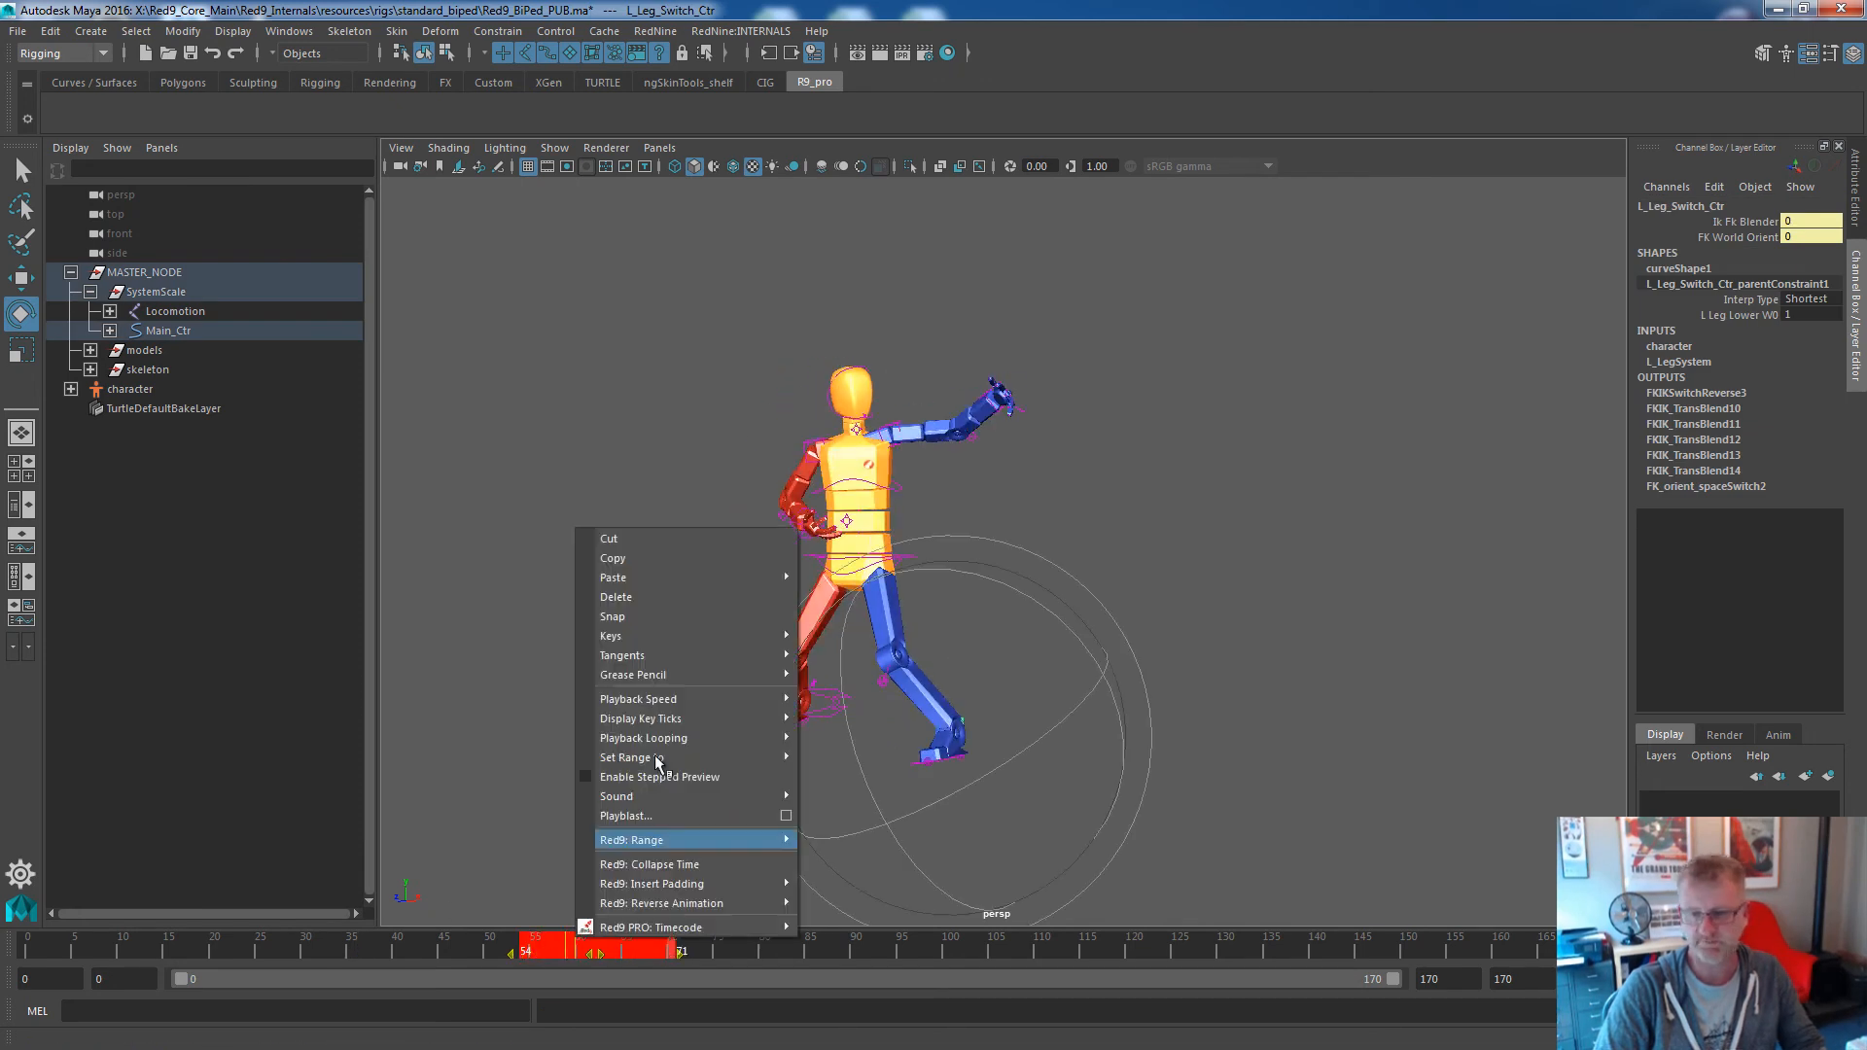
{"action": "left_click", "coordinate": [673, 537]}
{"action": "left_click", "coordinate": [1219, 487]}
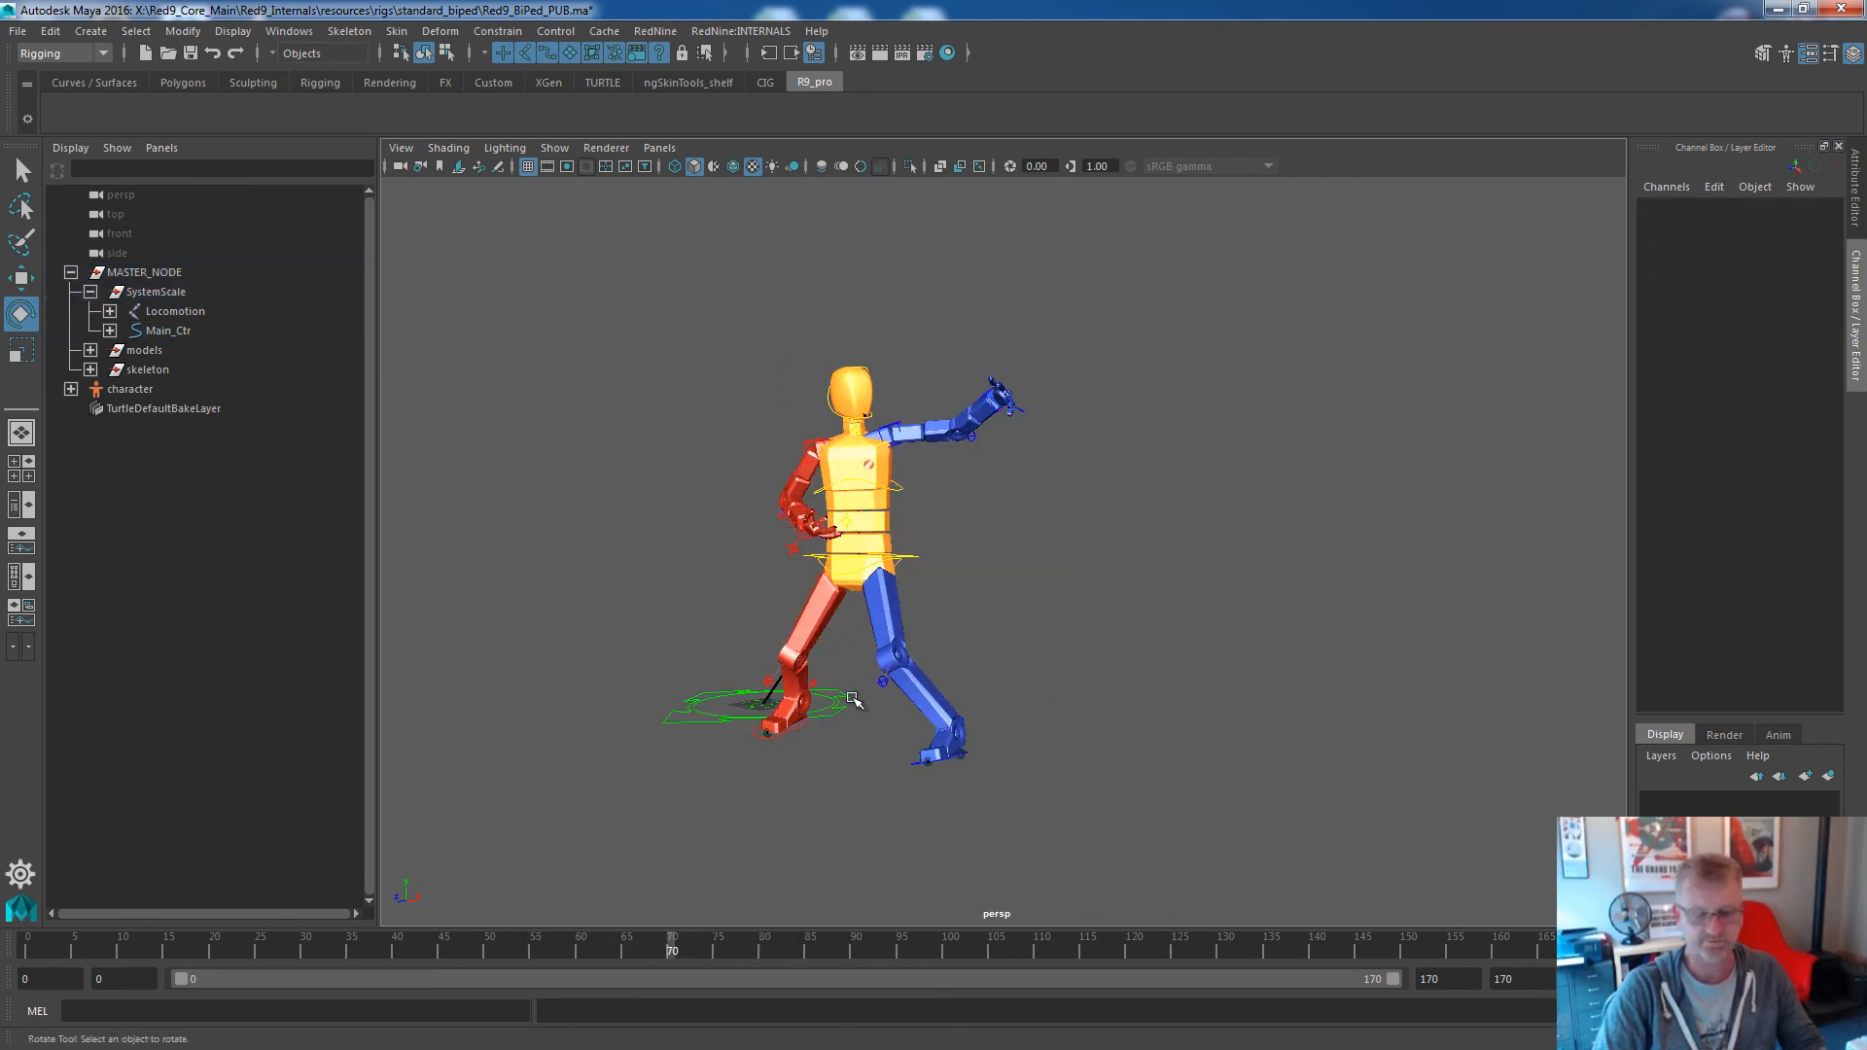
Match the left leg from IK to FK over time between frames 23 and 94, switching it to FK.
{"action": "left_click_drag", "start_coordinate": [990, 687], "coordinate": [945, 699], "text": "alt"}
{"action": "left_click_drag", "start_coordinate": [656, 941], "coordinate": [937, 948]}
{"action": "left_click", "coordinate": [823, 750]}
{"action": "right_click", "coordinate": [836, 792]}
{"action": "right_click_drag", "start_coordinate": [840, 781], "coordinate": [919, 461]}
{"action": "left_click_drag", "start_coordinate": [239, 948], "coordinate": [893, 949], "text": "shift"}
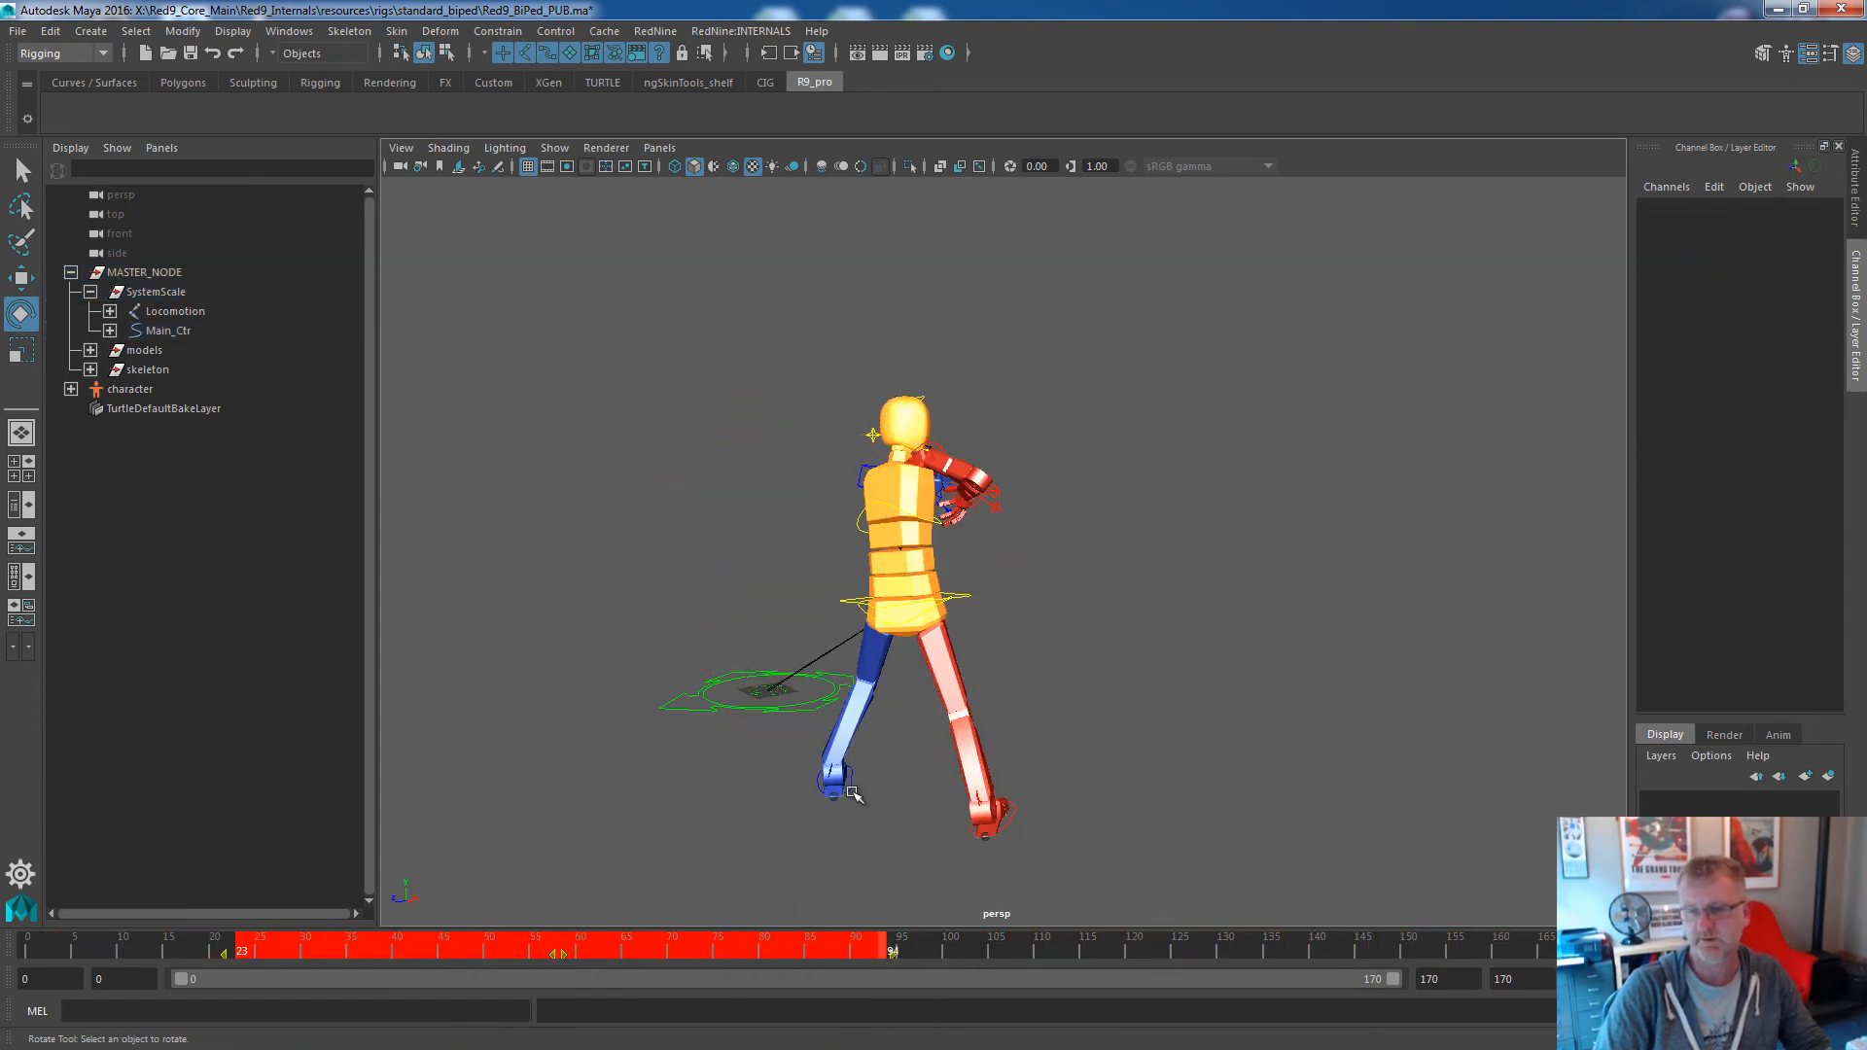
{"action": "right_click", "coordinate": [852, 794]}
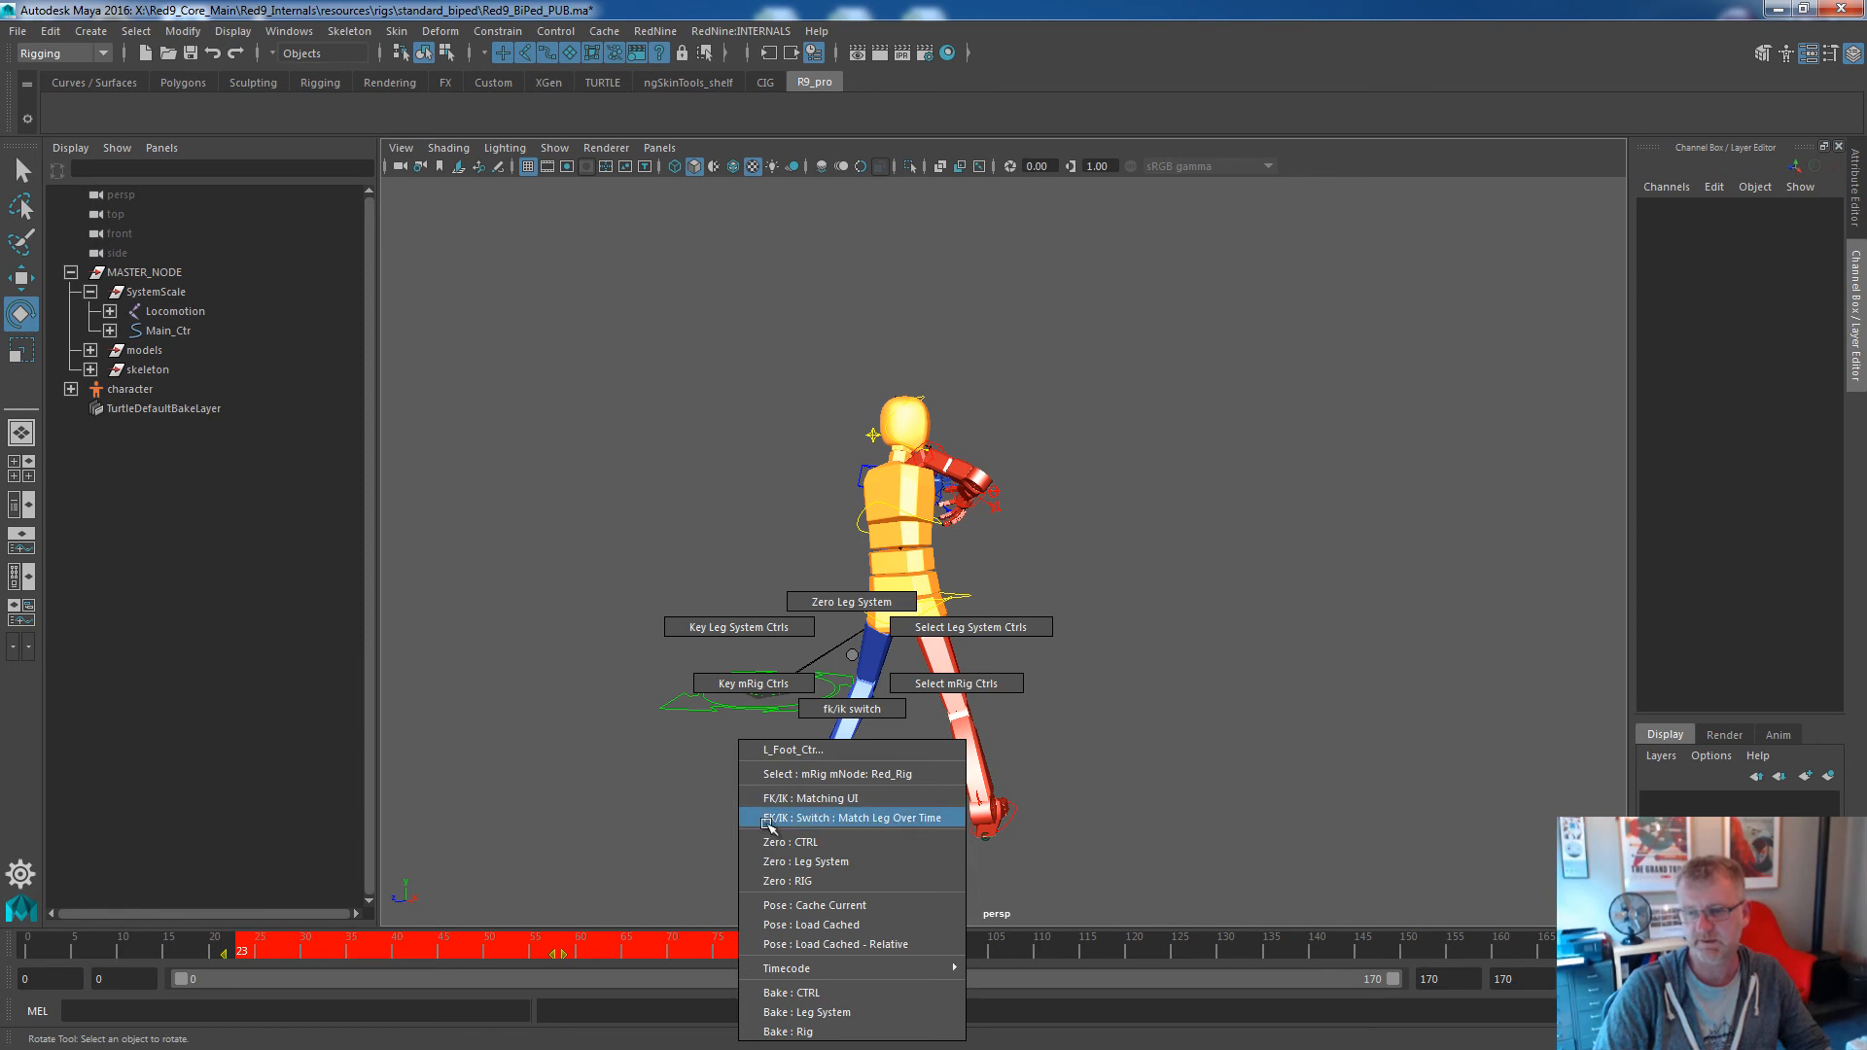
{"action": "left_click", "coordinate": [904, 815]}
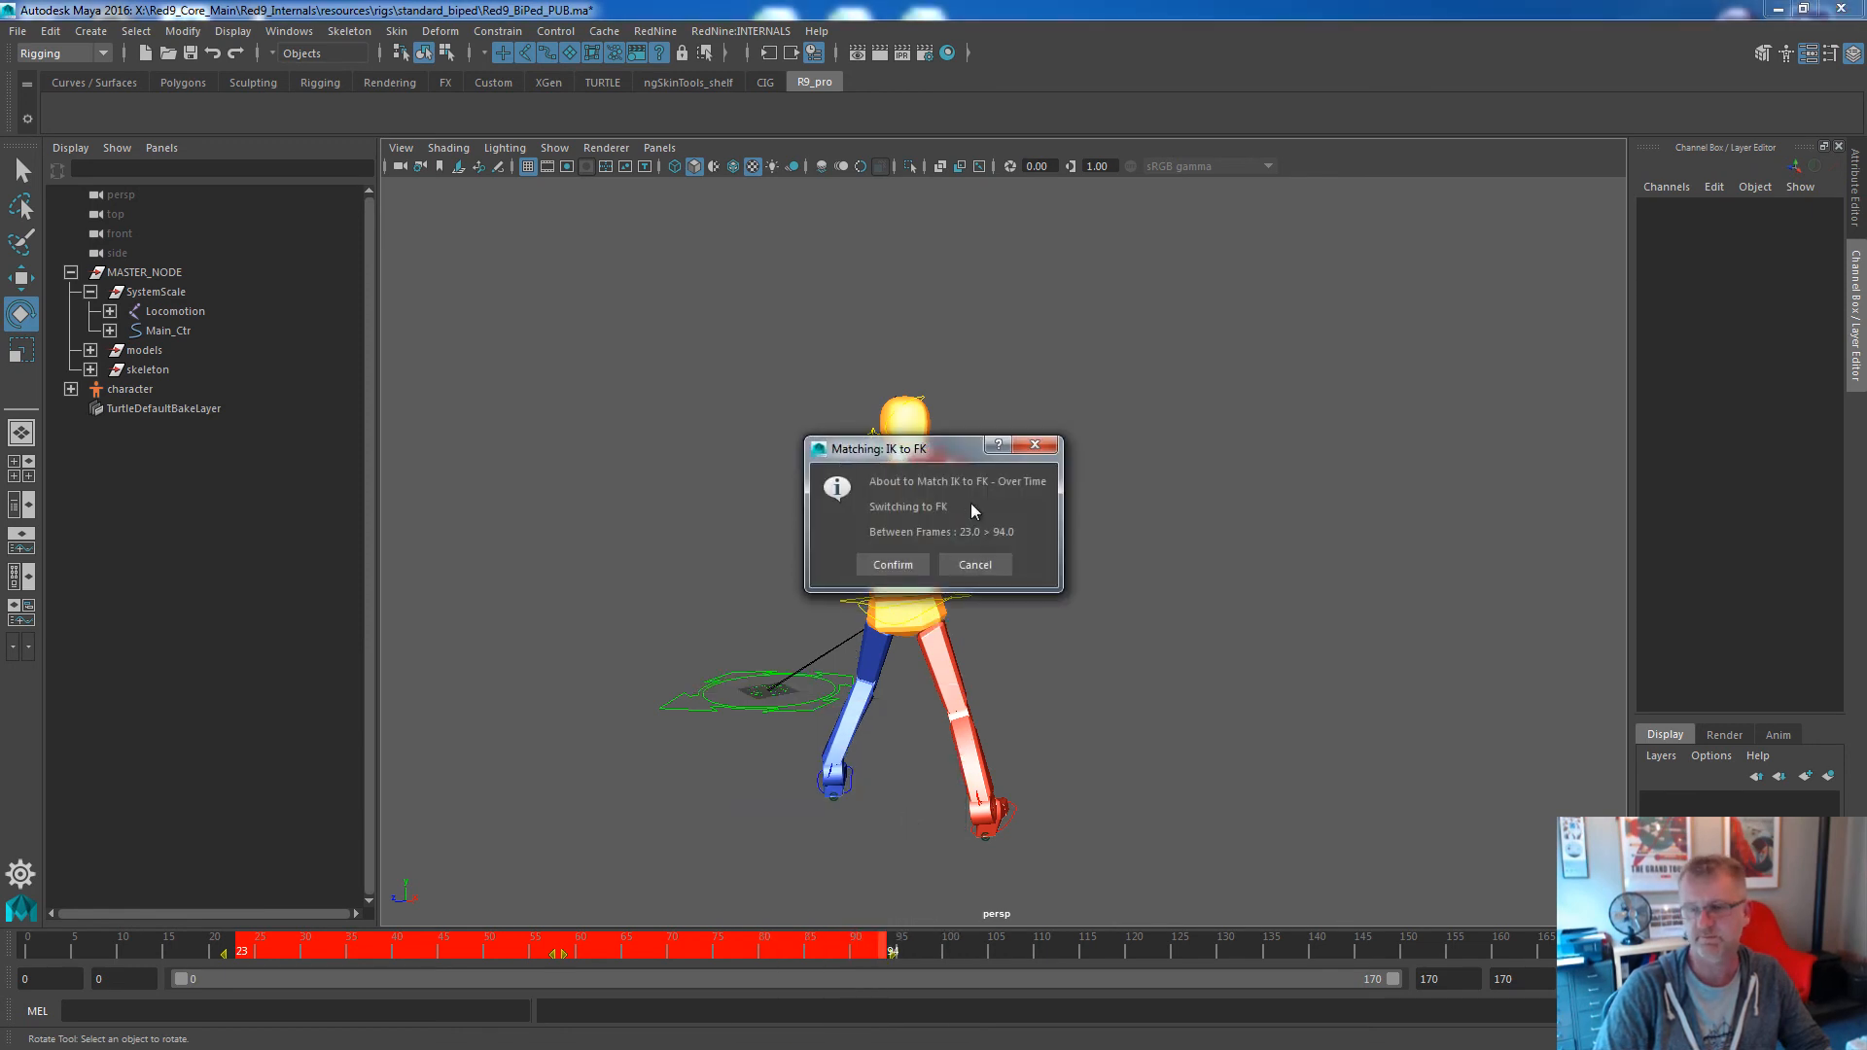
{"action": "left_click", "coordinate": [891, 568]}
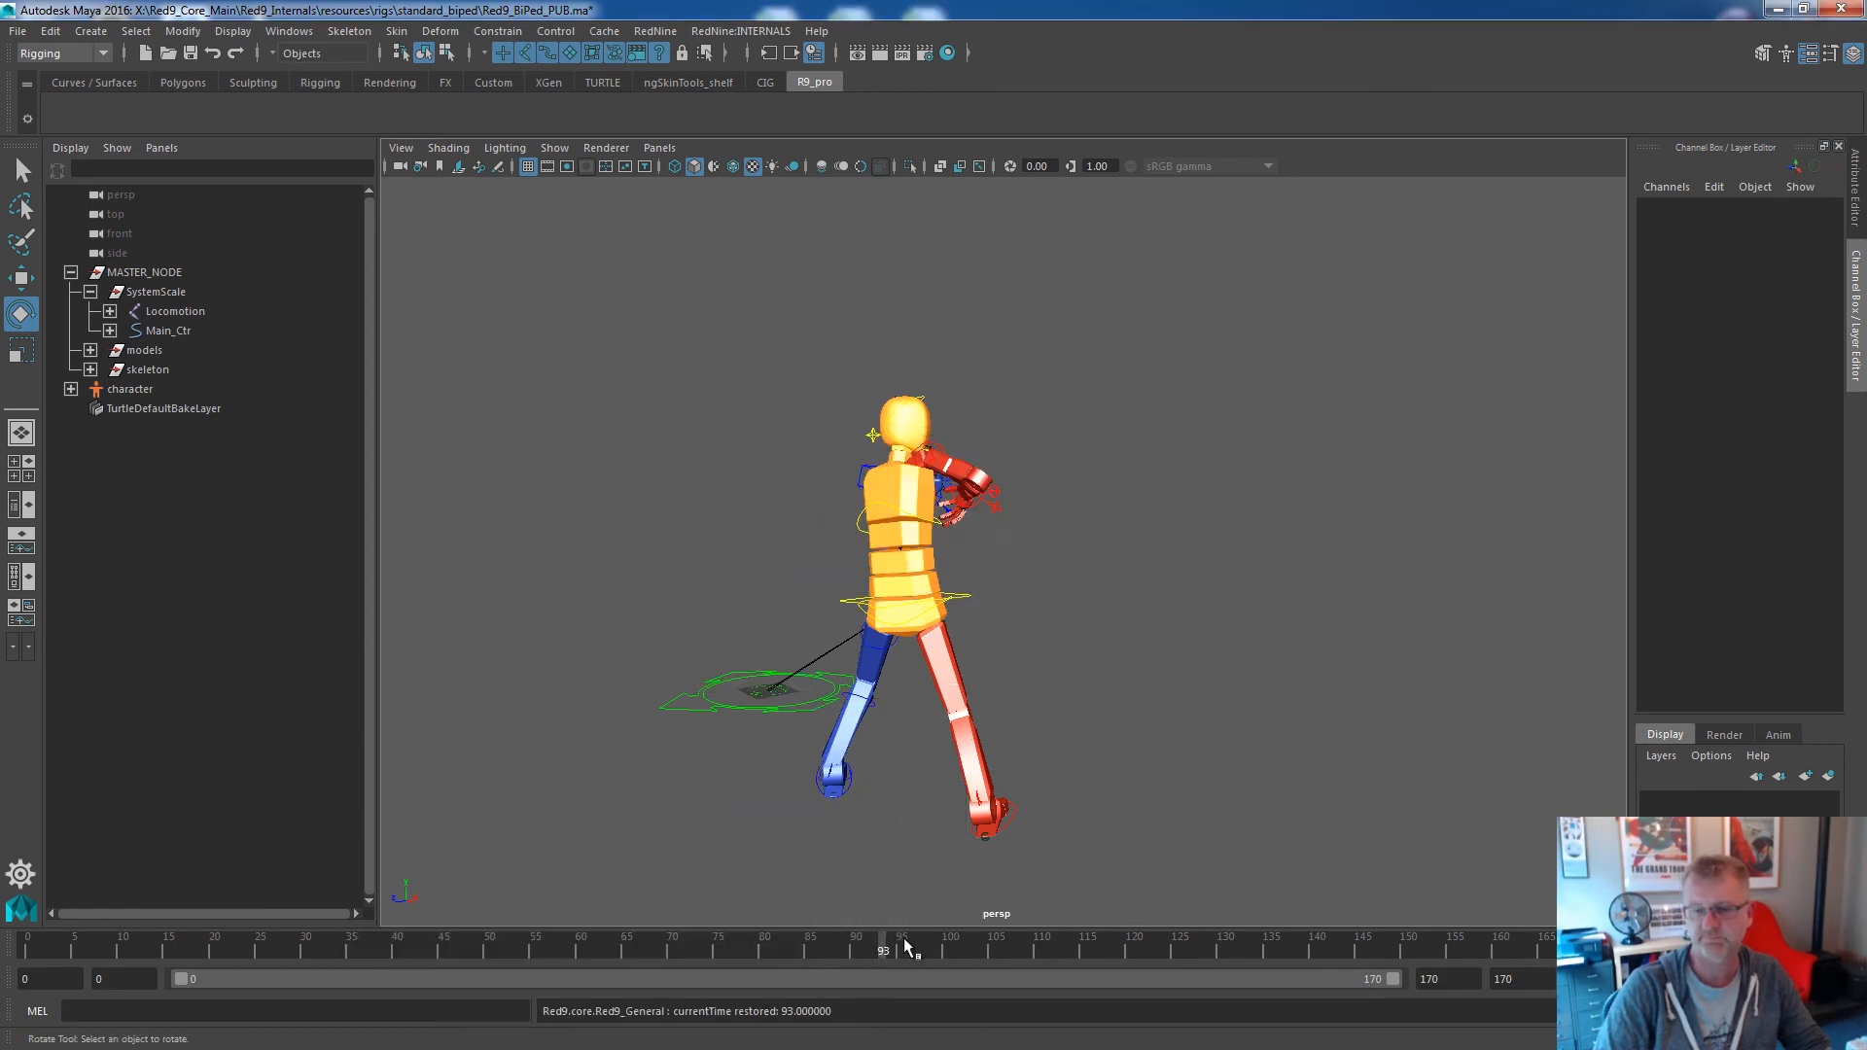
Select the left upper leg FK control and scrub between frames 44, 79 and 51 to check the matched keys.
{"action": "left_click_drag", "start_coordinate": [179, 920], "coordinate": [435, 918]}
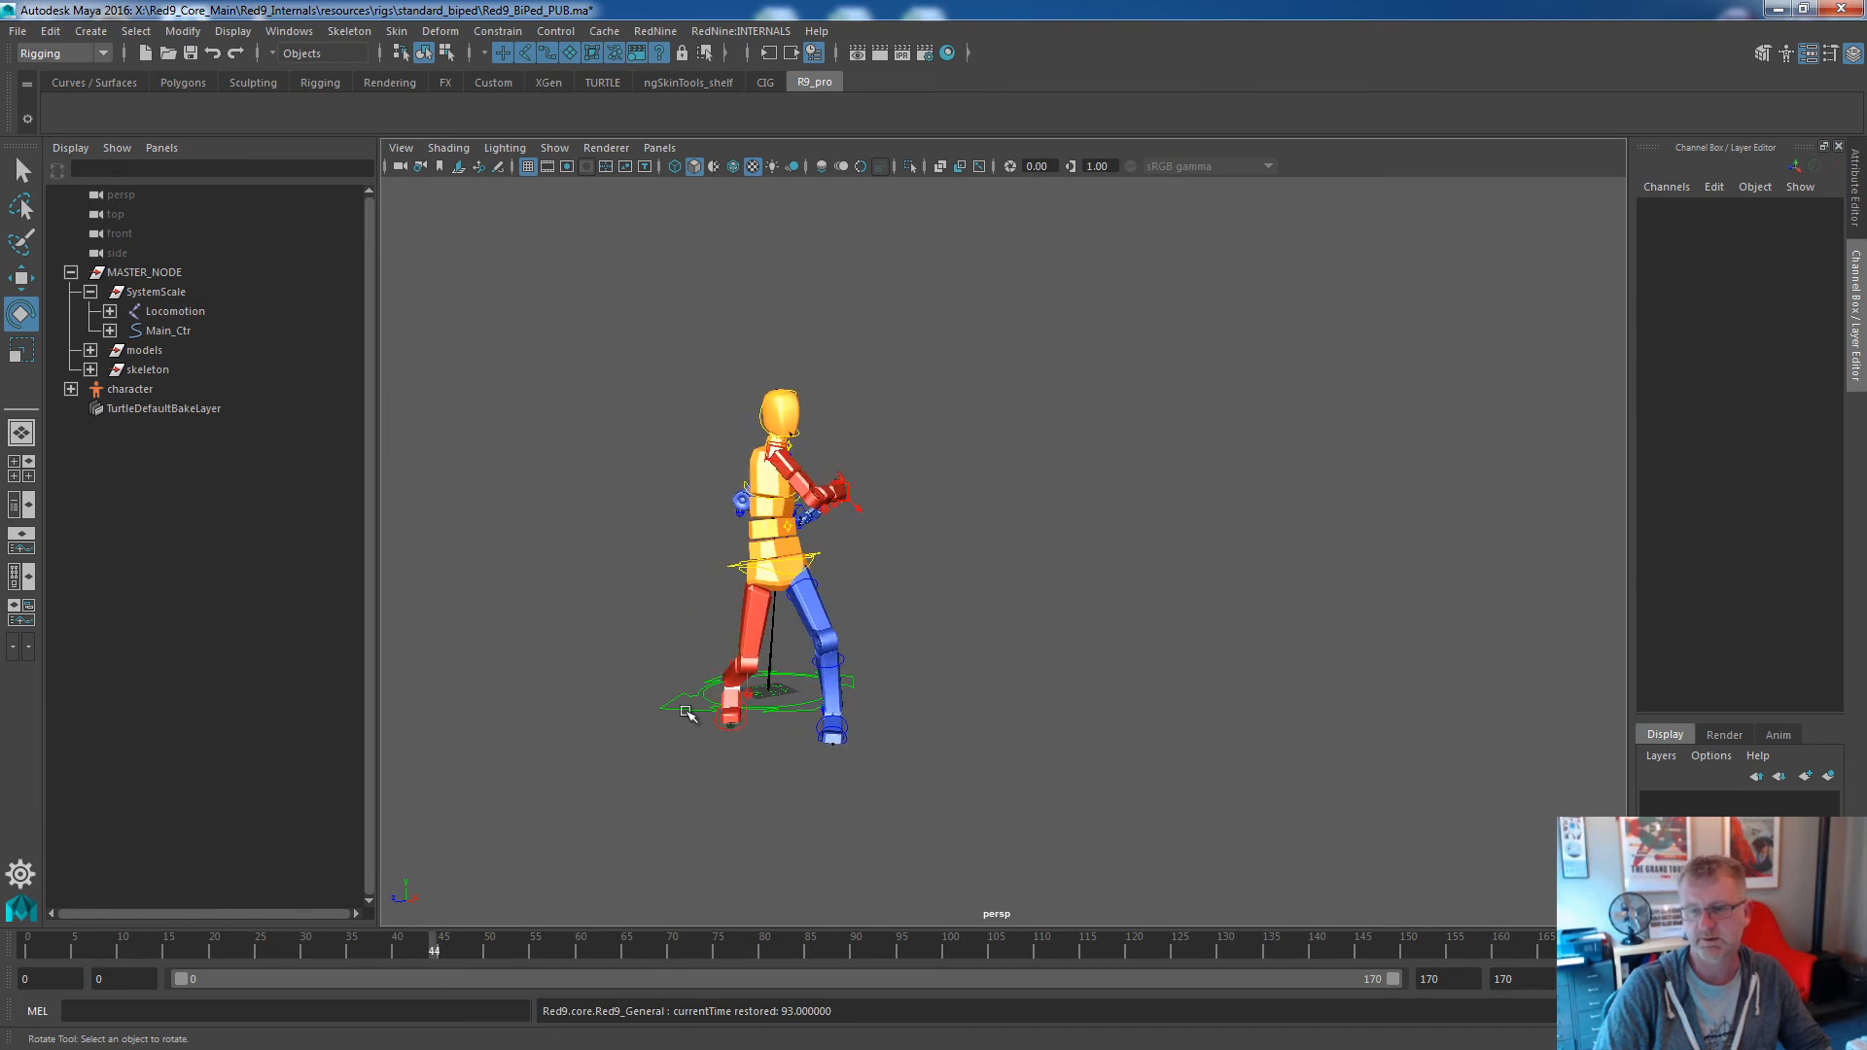
{"action": "left_click", "coordinate": [817, 603]}
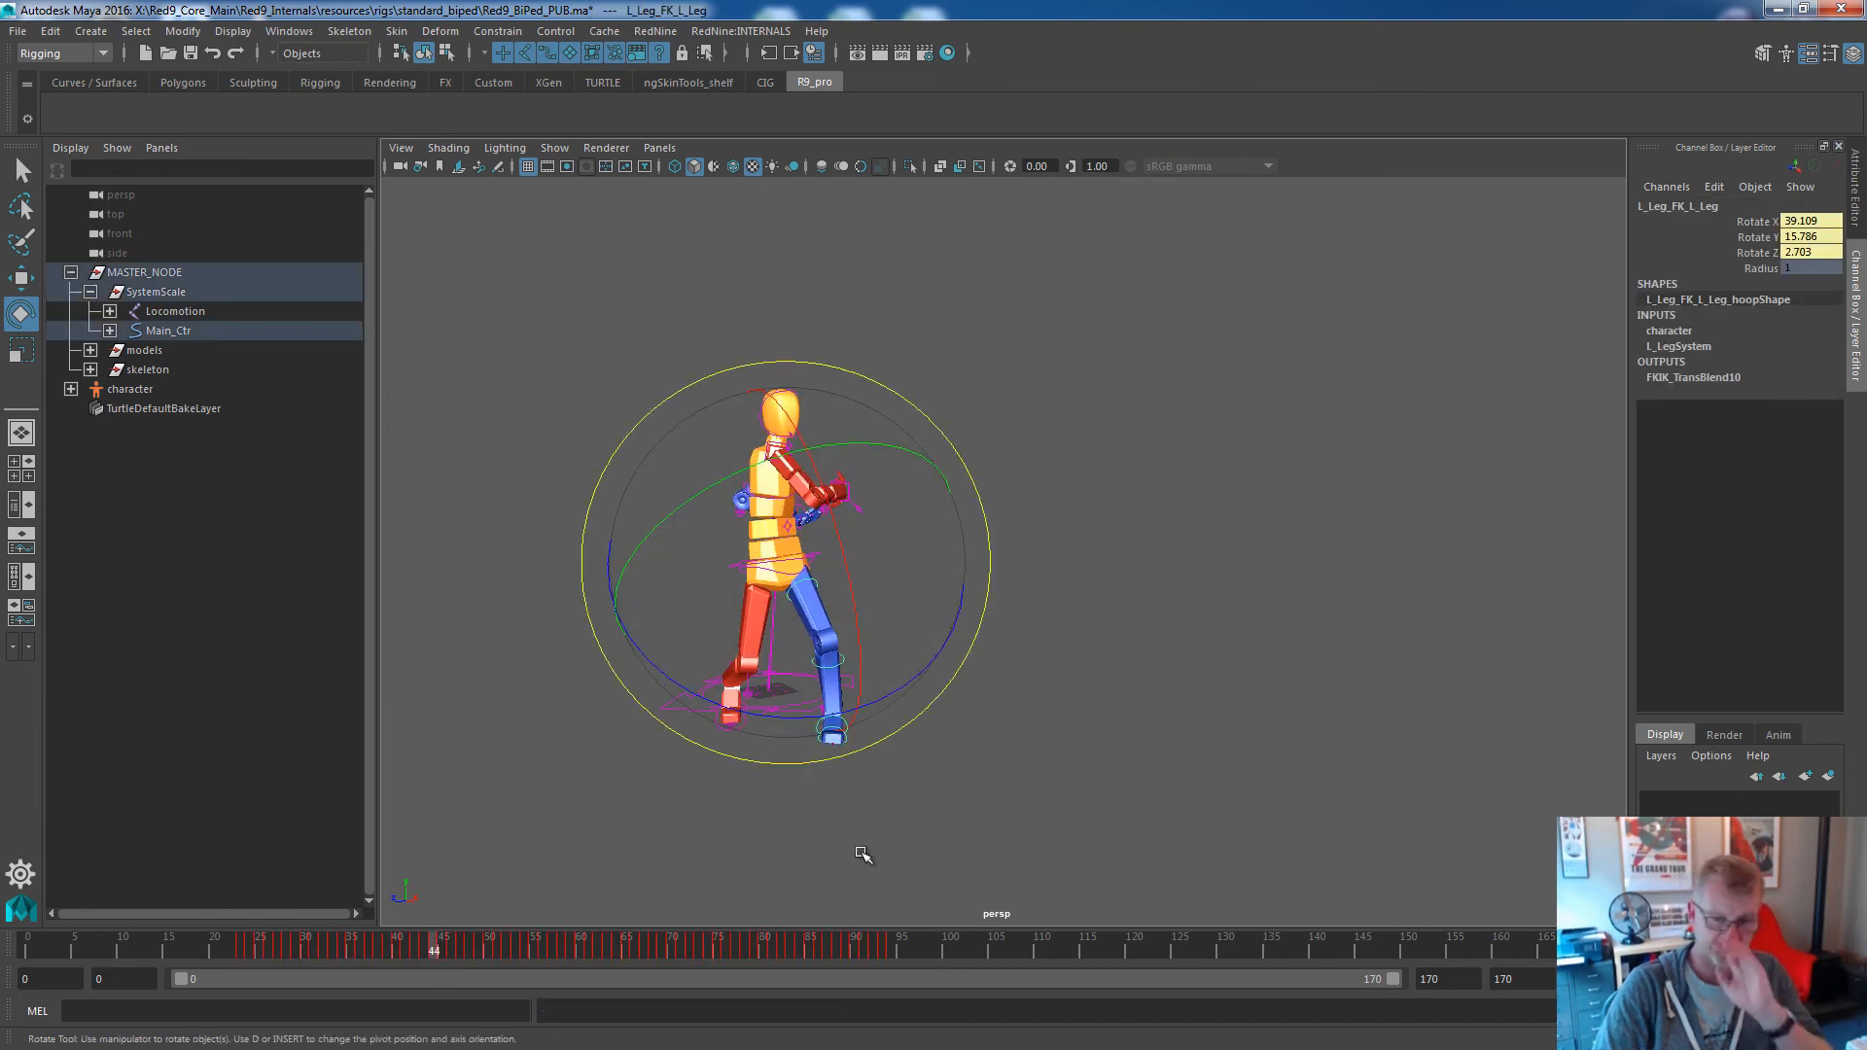
{"action": "left_click_drag", "start_coordinate": [451, 954], "coordinate": [756, 959]}
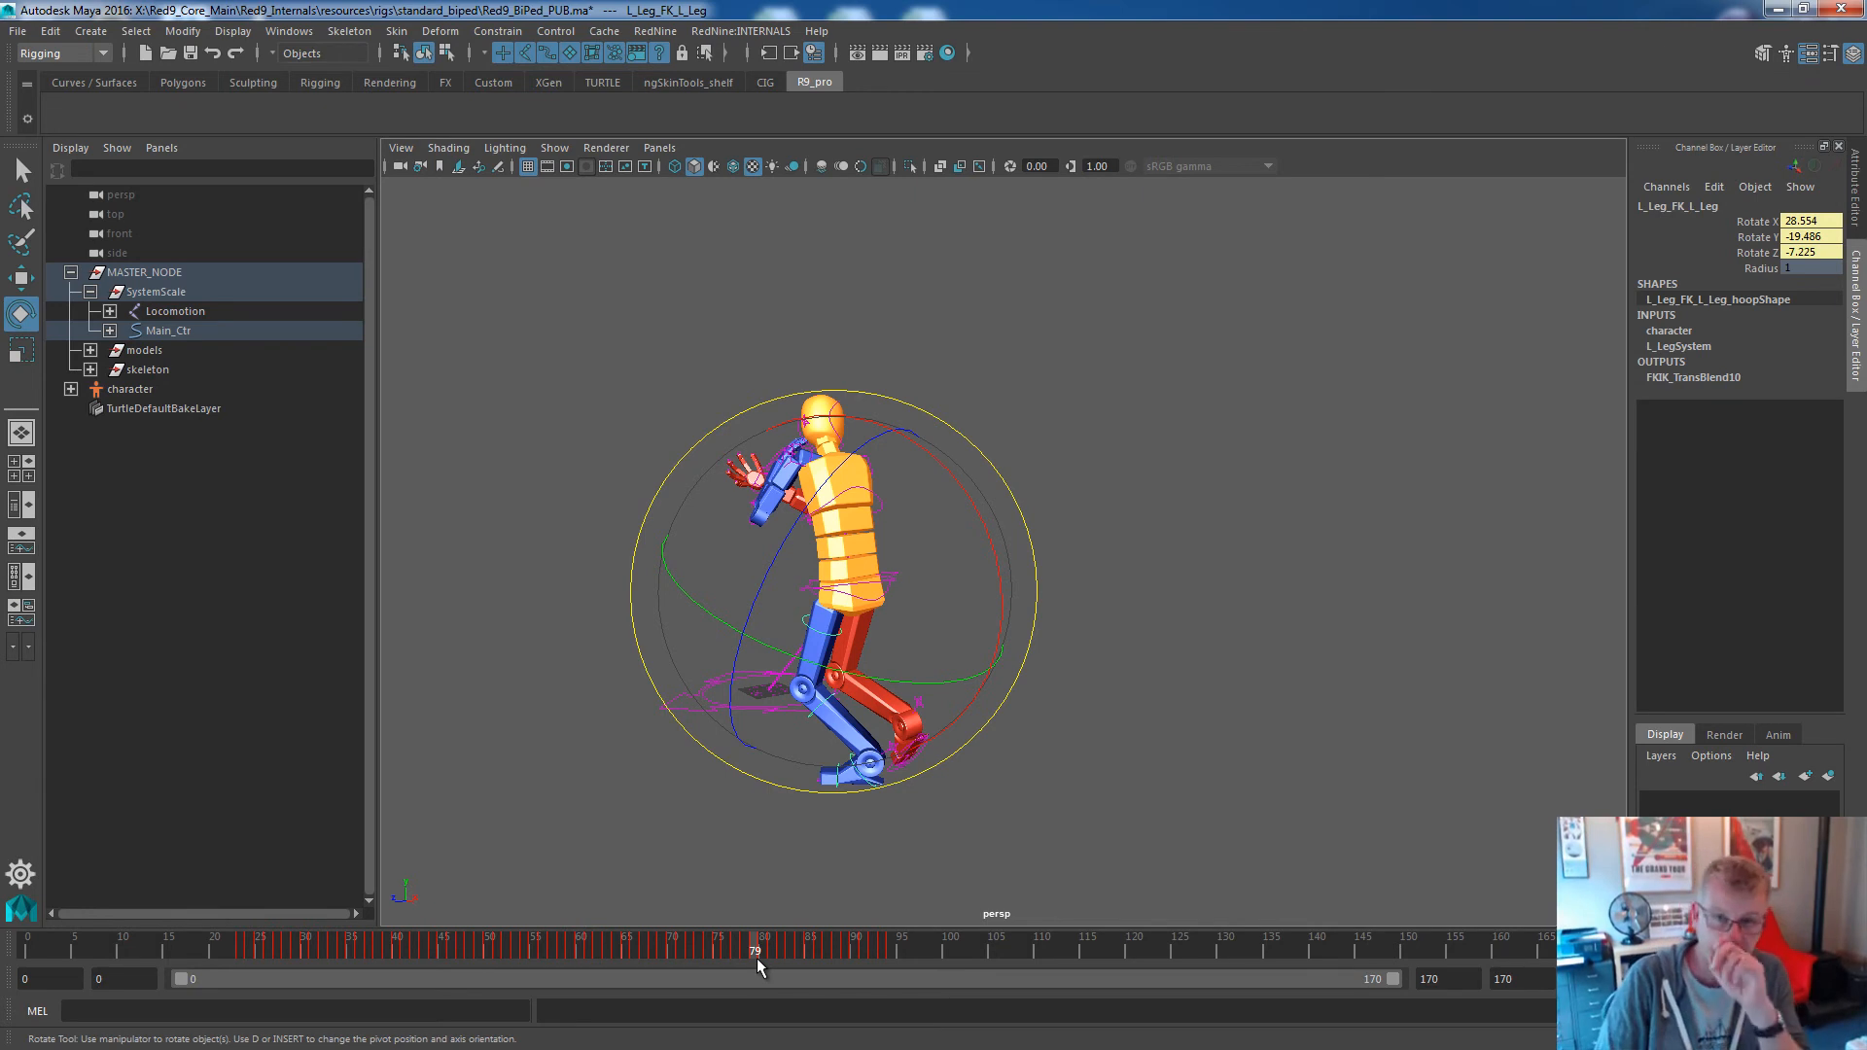
{"action": "left_click_drag", "start_coordinate": [758, 966], "coordinate": [498, 948]}
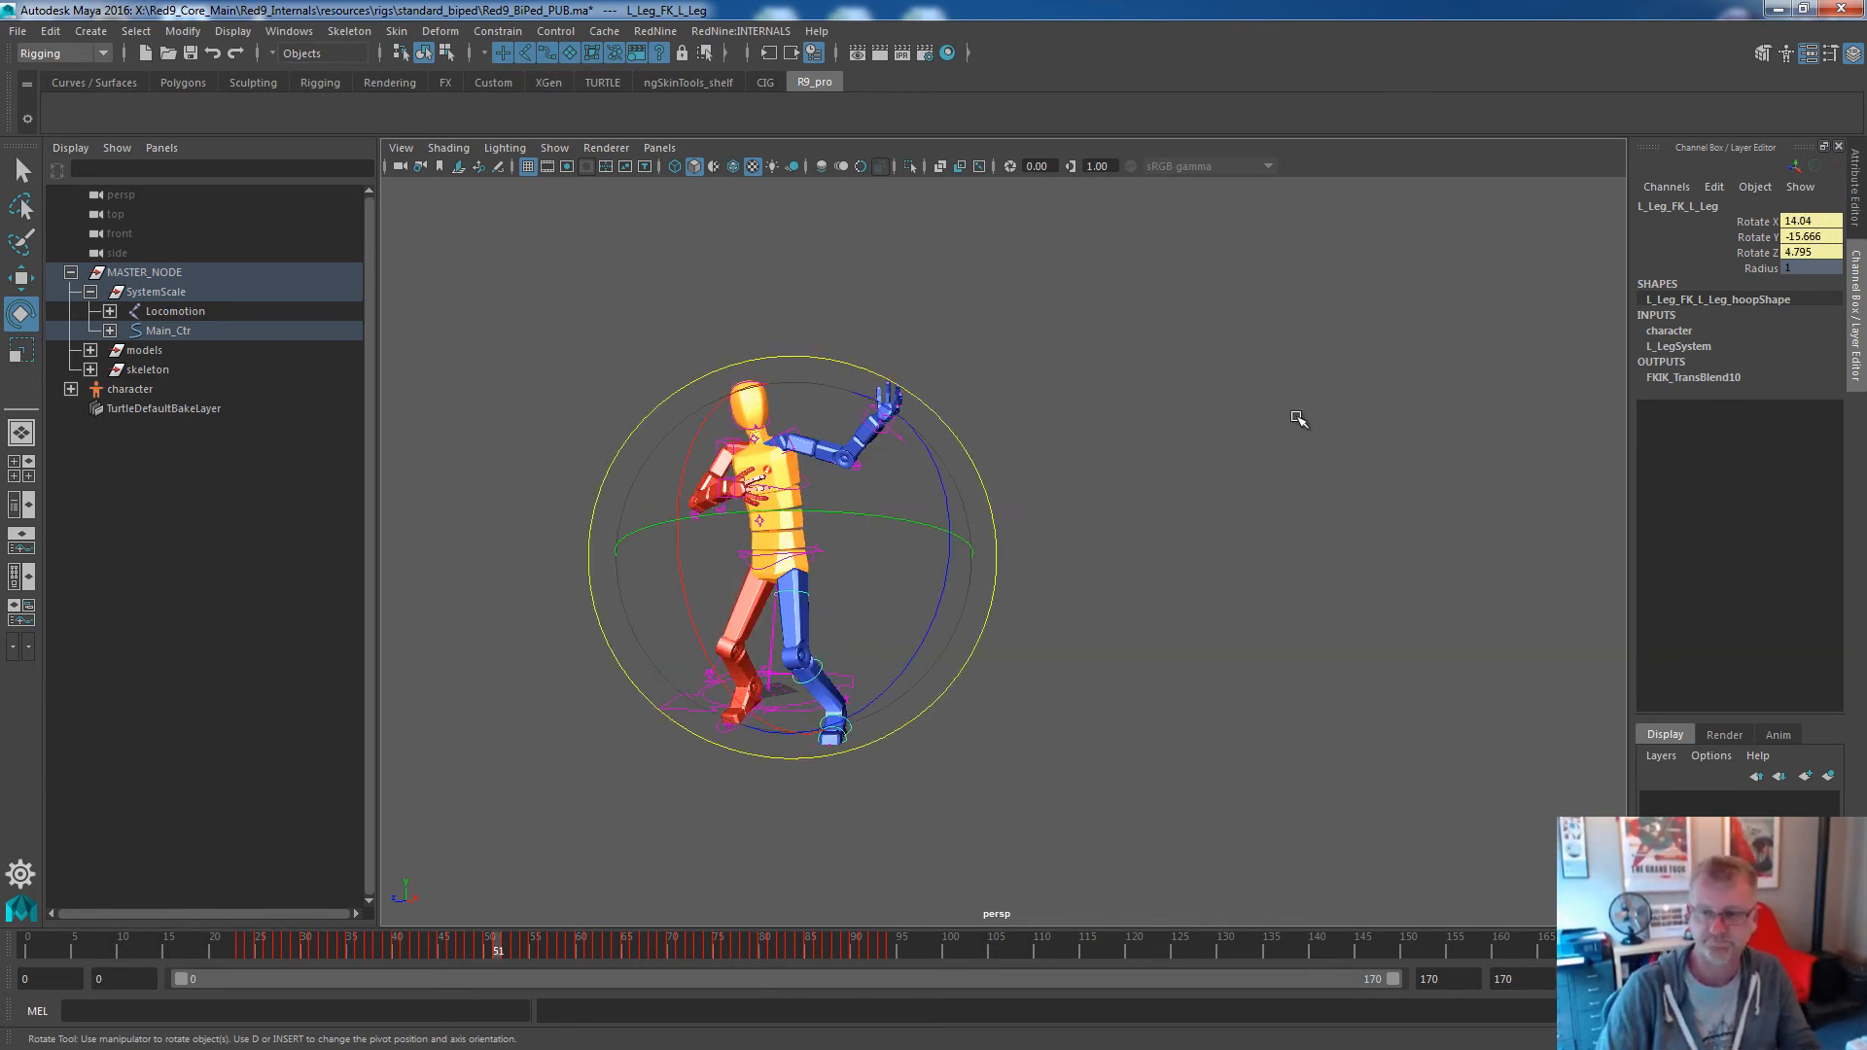
Open the FK/IK Matching UI from the left leg, move it clear of the character to view it, and close it.
{"action": "left_click", "coordinate": [1243, 645]}
{"action": "right_click_drag", "start_coordinate": [816, 658], "coordinate": [821, 799]}
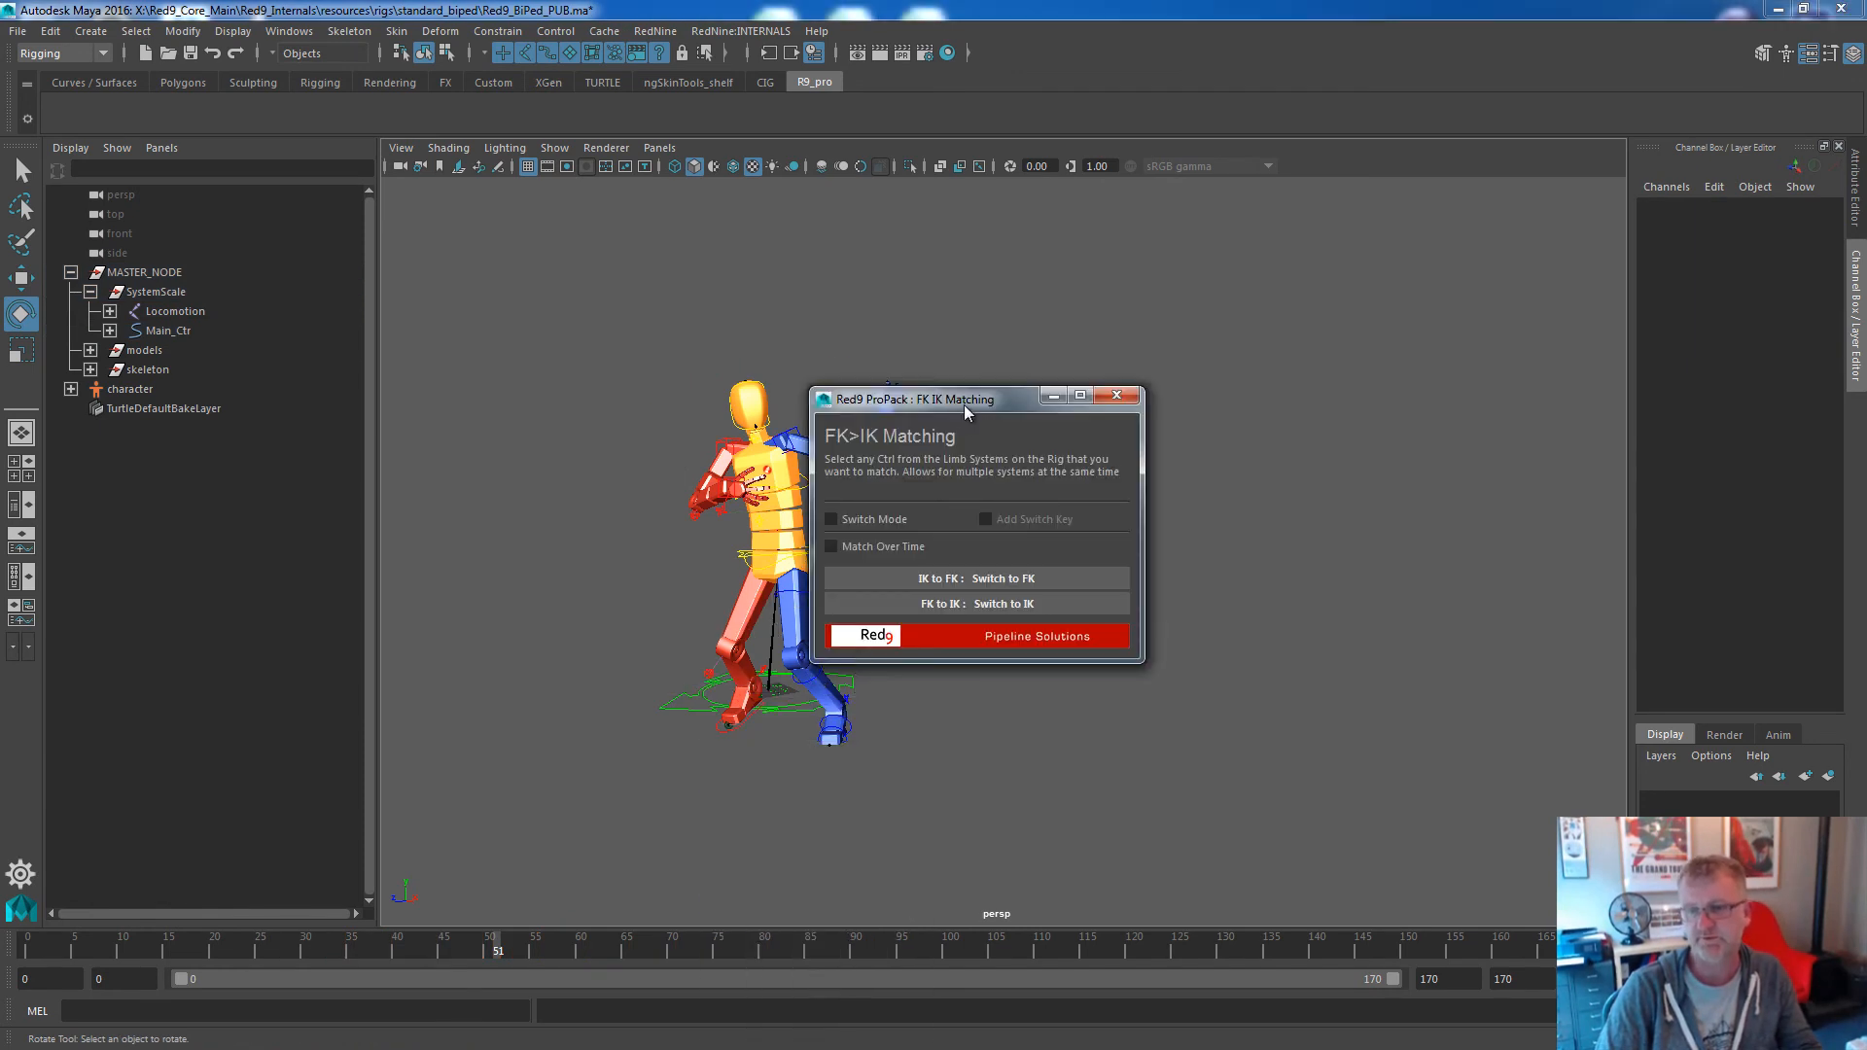
{"action": "left_click_drag", "start_coordinate": [963, 413], "coordinate": [1161, 305]}
{"action": "left_click", "coordinate": [1314, 288]}
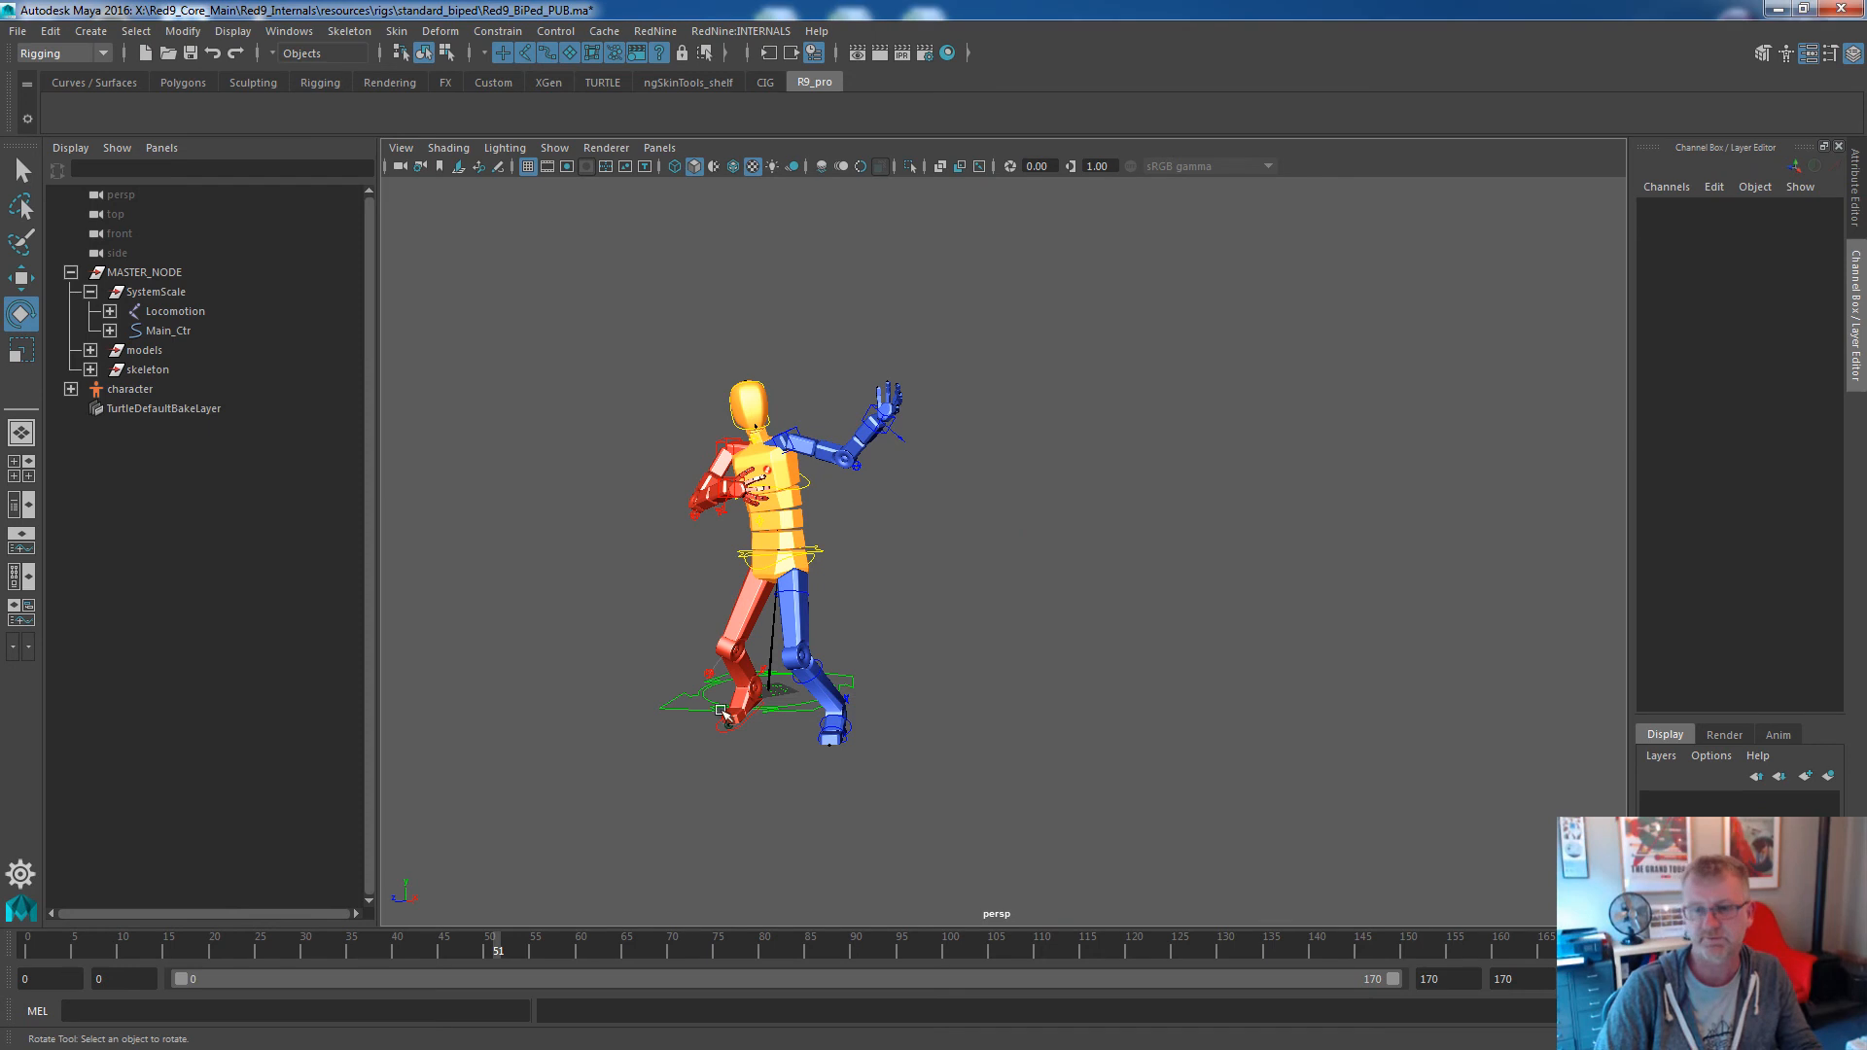
Cache the rig's pose at frame 51 and load it relative to the right leg pole vector control at frame 129.
{"action": "right_click_drag", "start_coordinate": [812, 681], "coordinate": [851, 910]}
{"action": "left_click_drag", "start_coordinate": [500, 950], "coordinate": [1218, 951]}
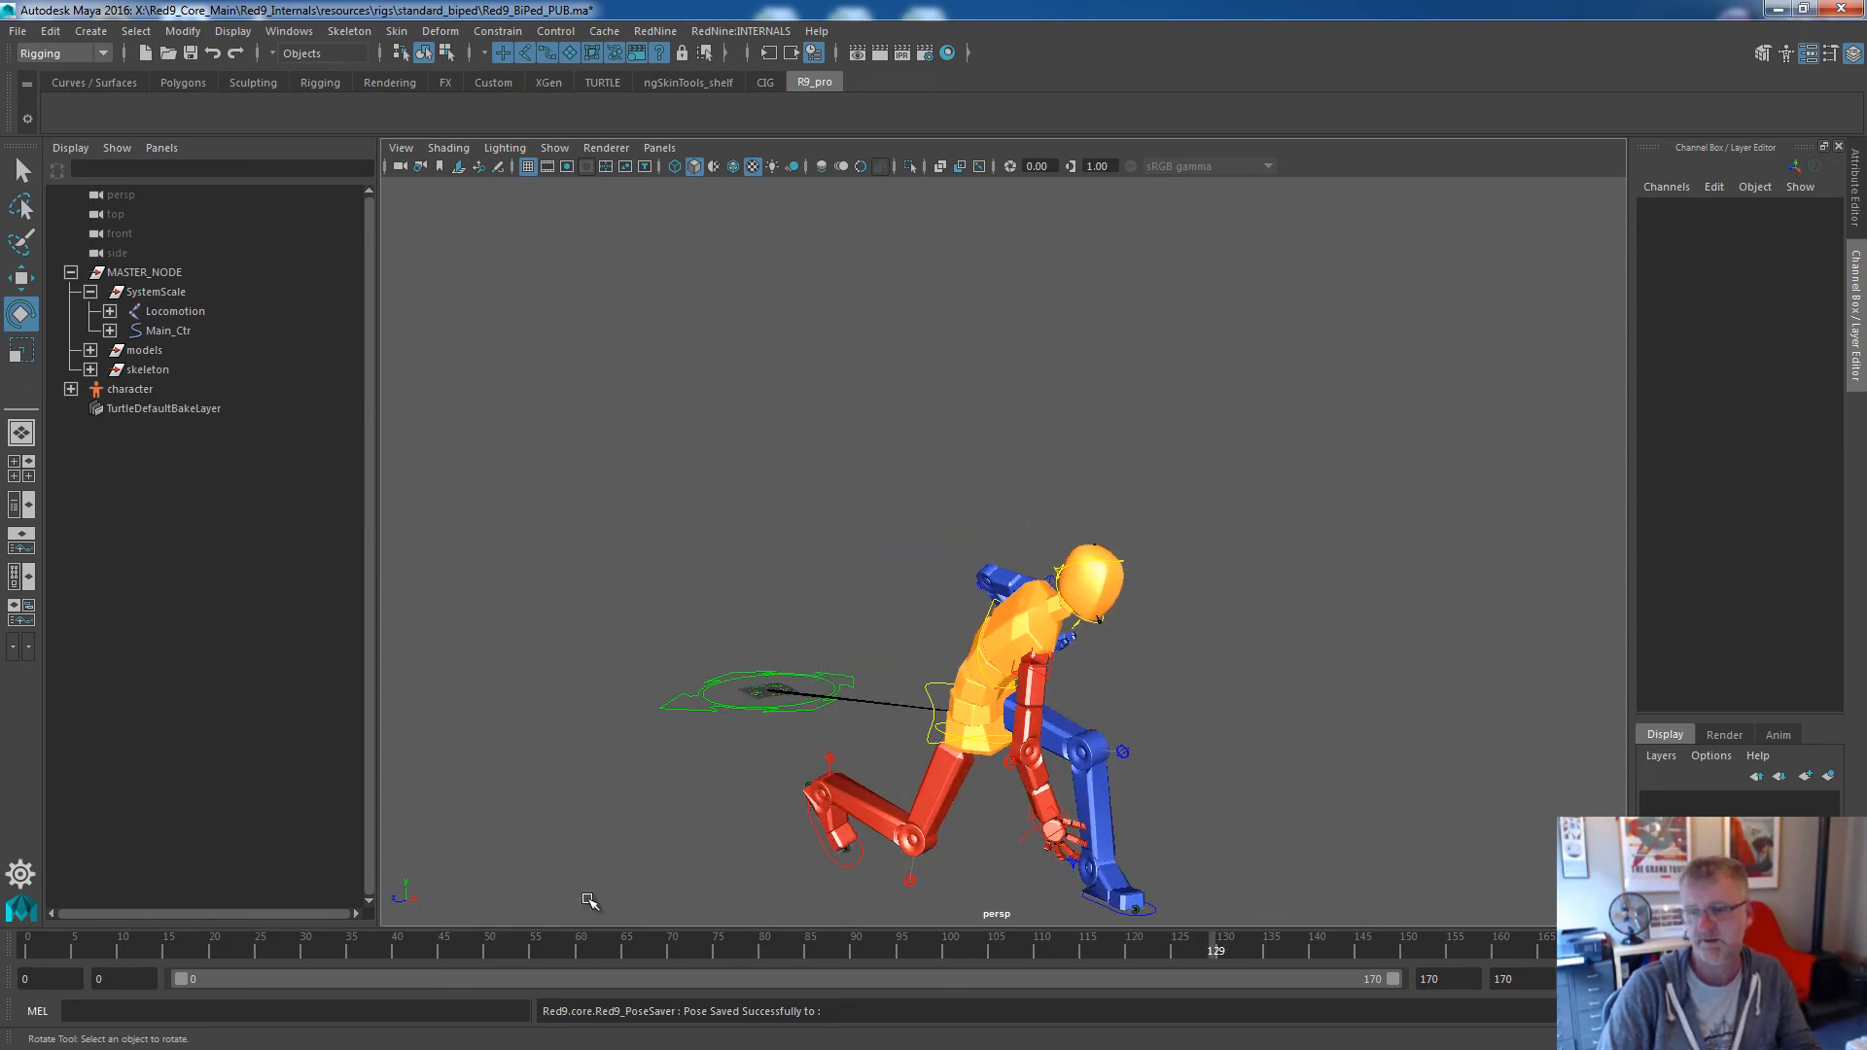
{"action": "left_click", "coordinate": [909, 880]}
{"action": "right_click_drag", "start_coordinate": [909, 881], "coordinate": [949, 946]}
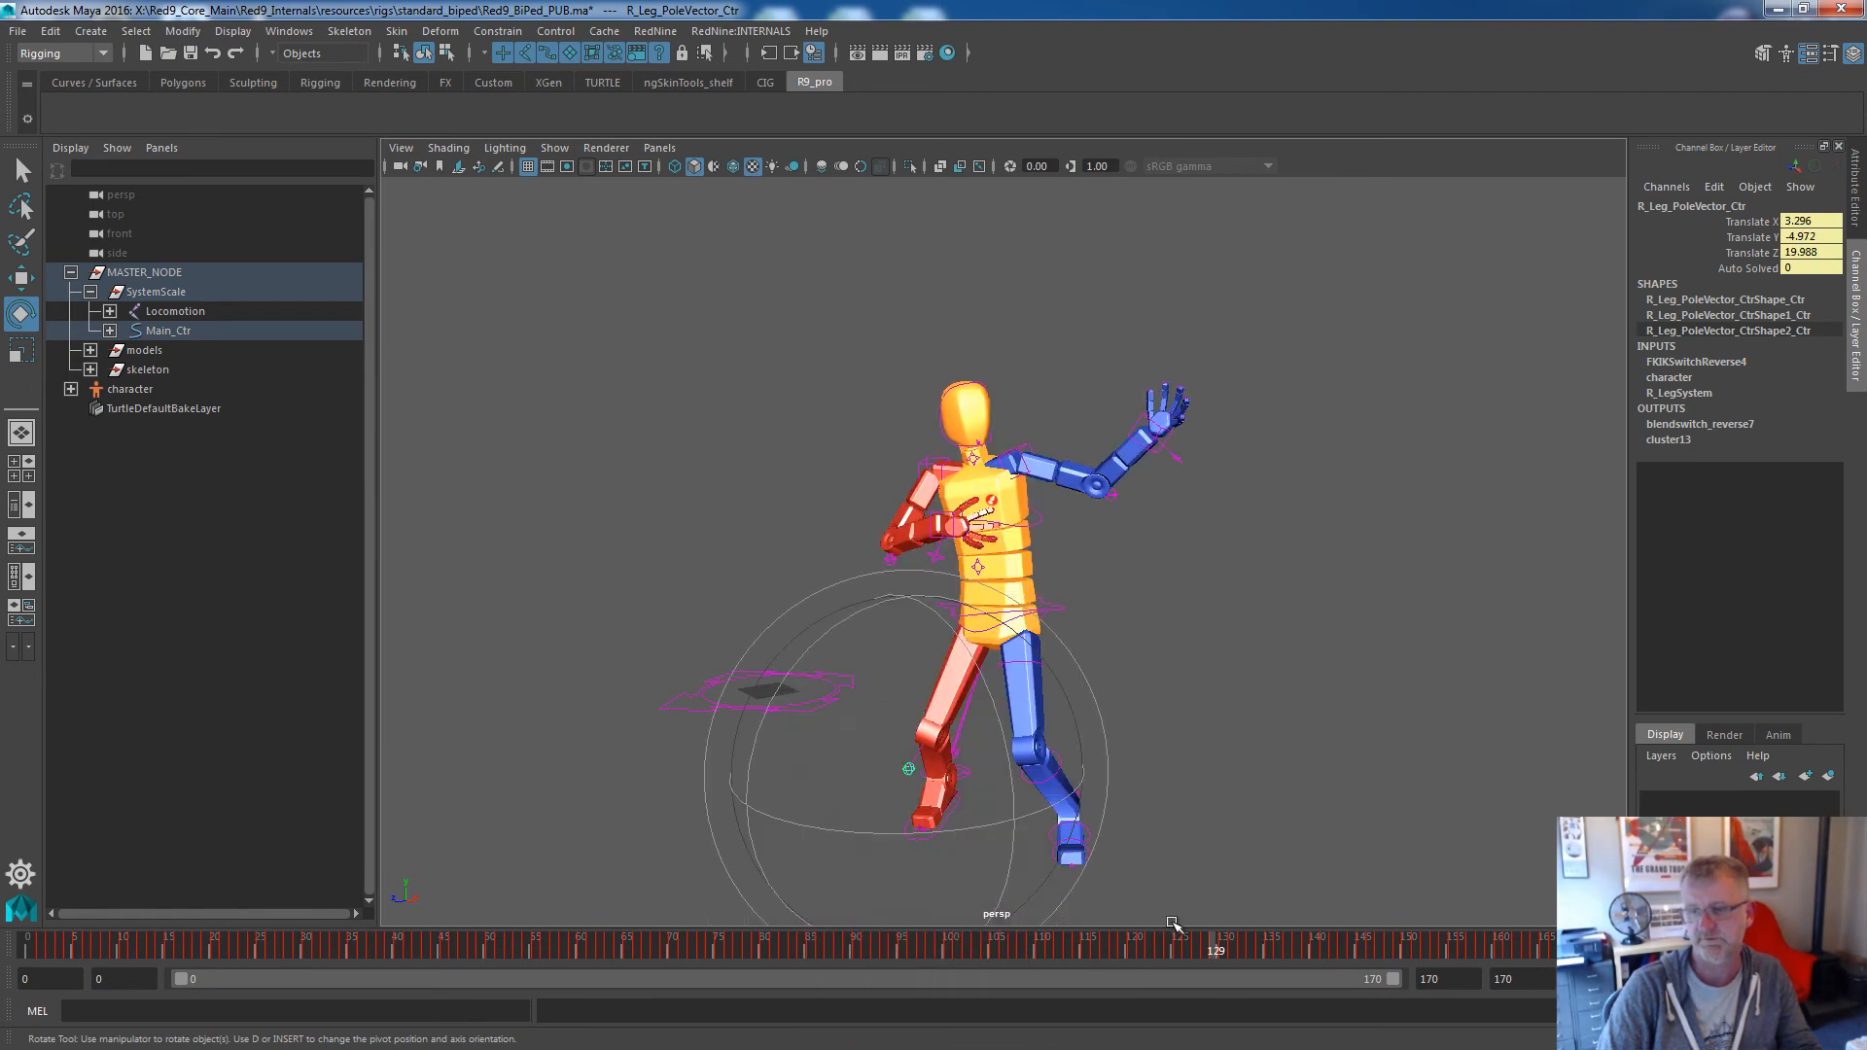
Scrub to frame 10, clear the selection and examine the Timecode options of the right foot control.
{"action": "left_click_drag", "start_coordinate": [1237, 951], "coordinate": [125, 887]}
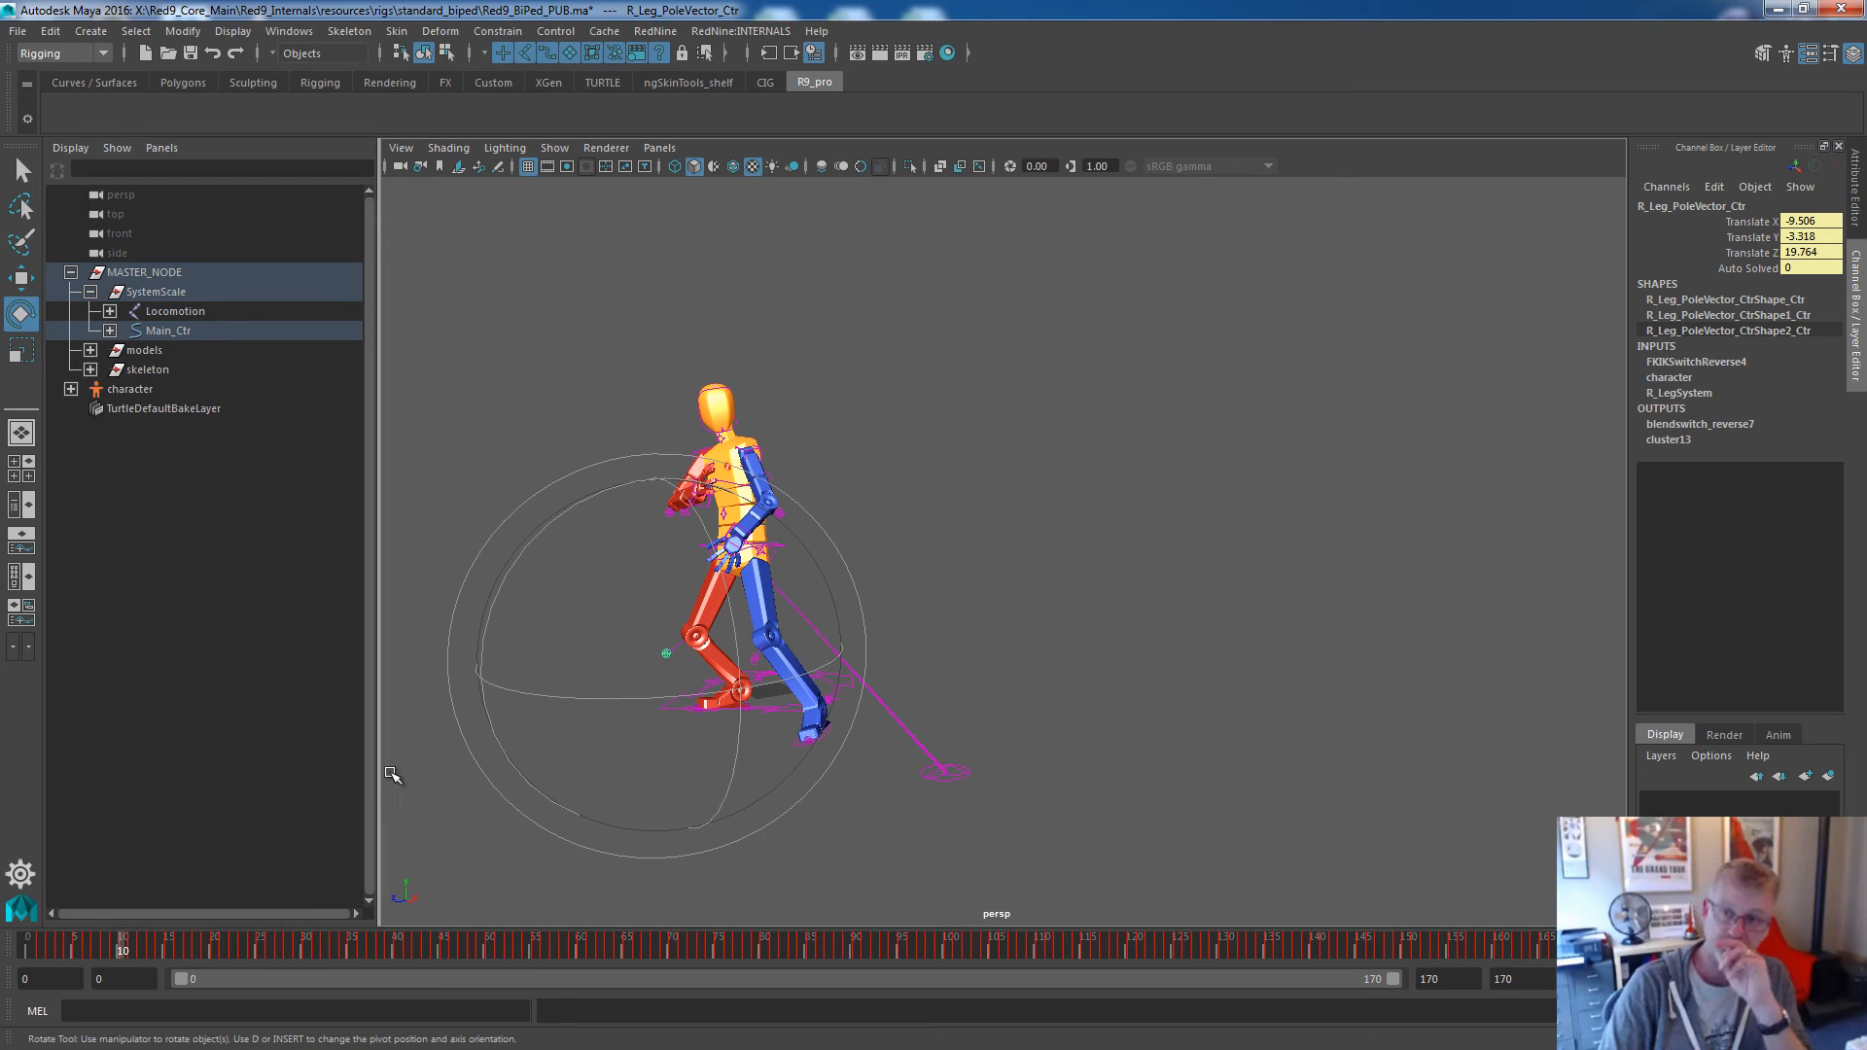
{"action": "left_click", "coordinate": [1072, 613]}
{"action": "right_click_drag", "start_coordinate": [696, 711], "coordinate": [721, 969]}
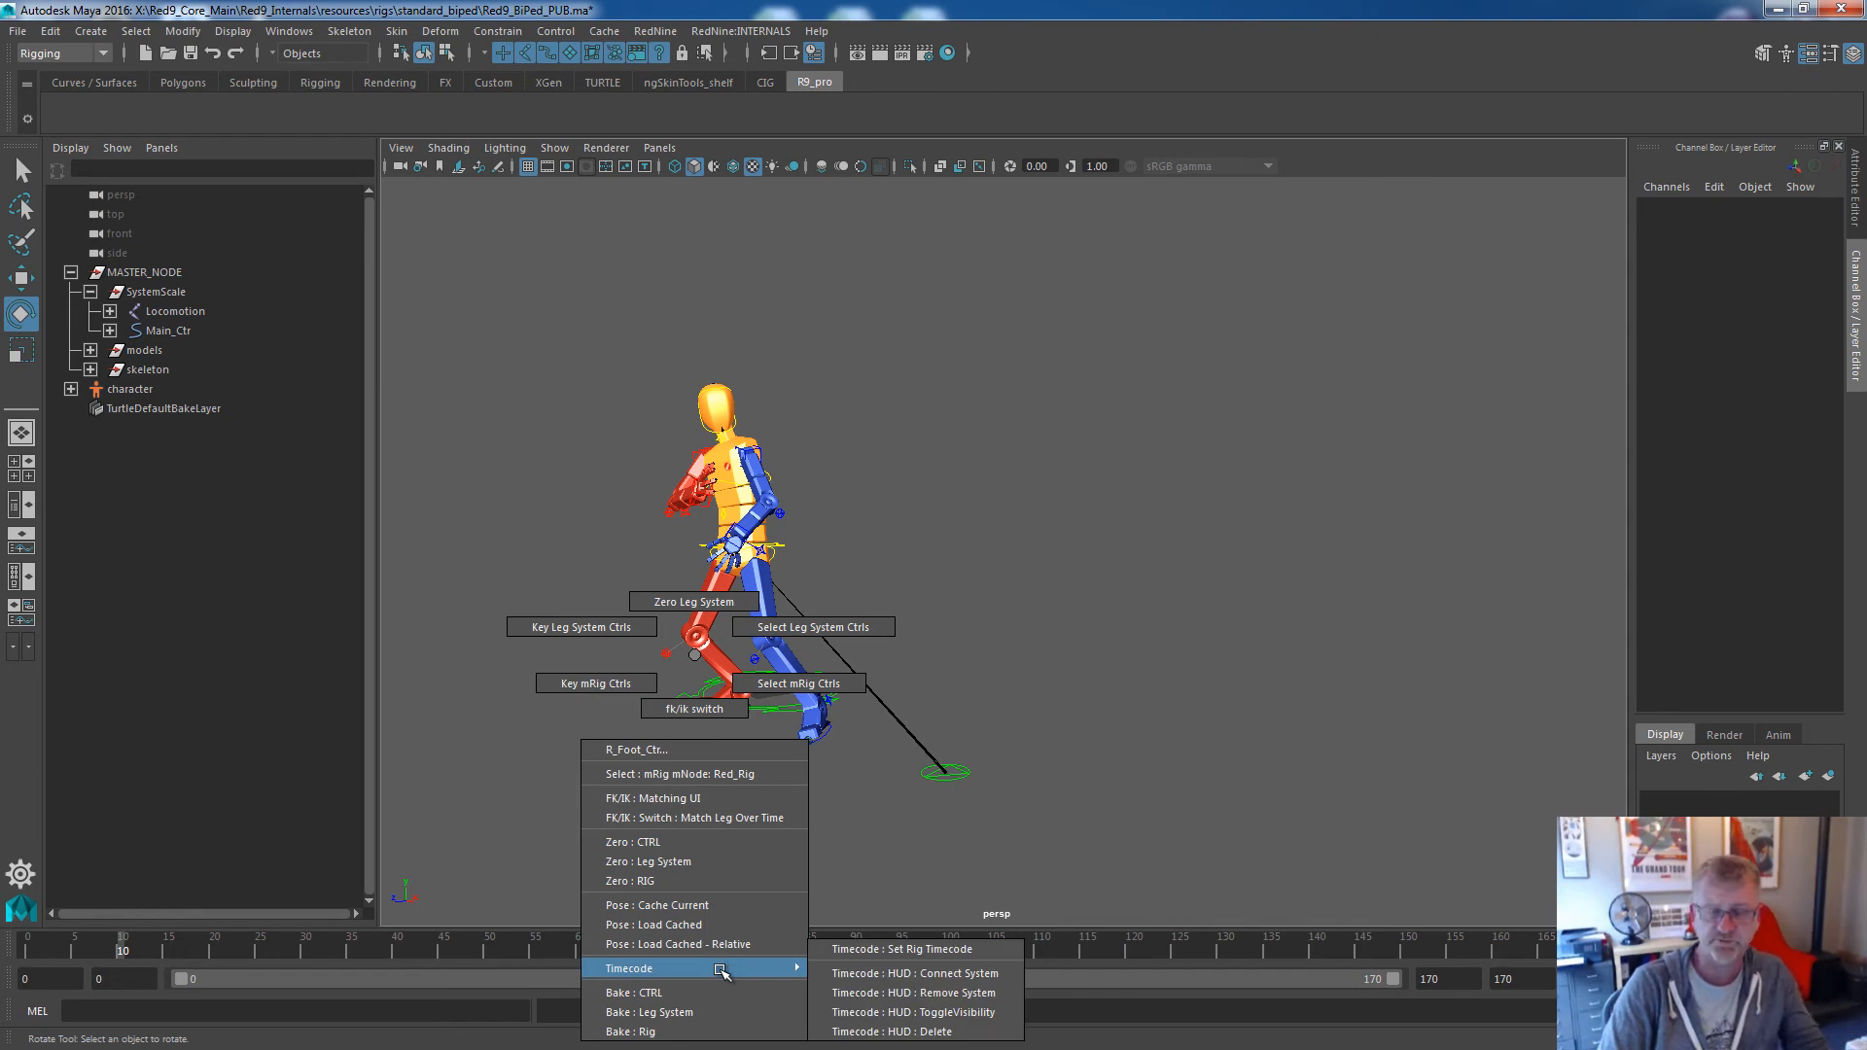
Review the Timecode and Bake options for the right foot control, dismiss them, and open the Red9 character picker.
{"action": "mouse_move", "coordinate": [720, 969]}
{"action": "right_mouse_down"}
{"action": "mouse_move", "coordinate": [719, 1031]}
{"action": "mouse_move", "coordinate": [718, 997]}
{"action": "right_mouse_up"}
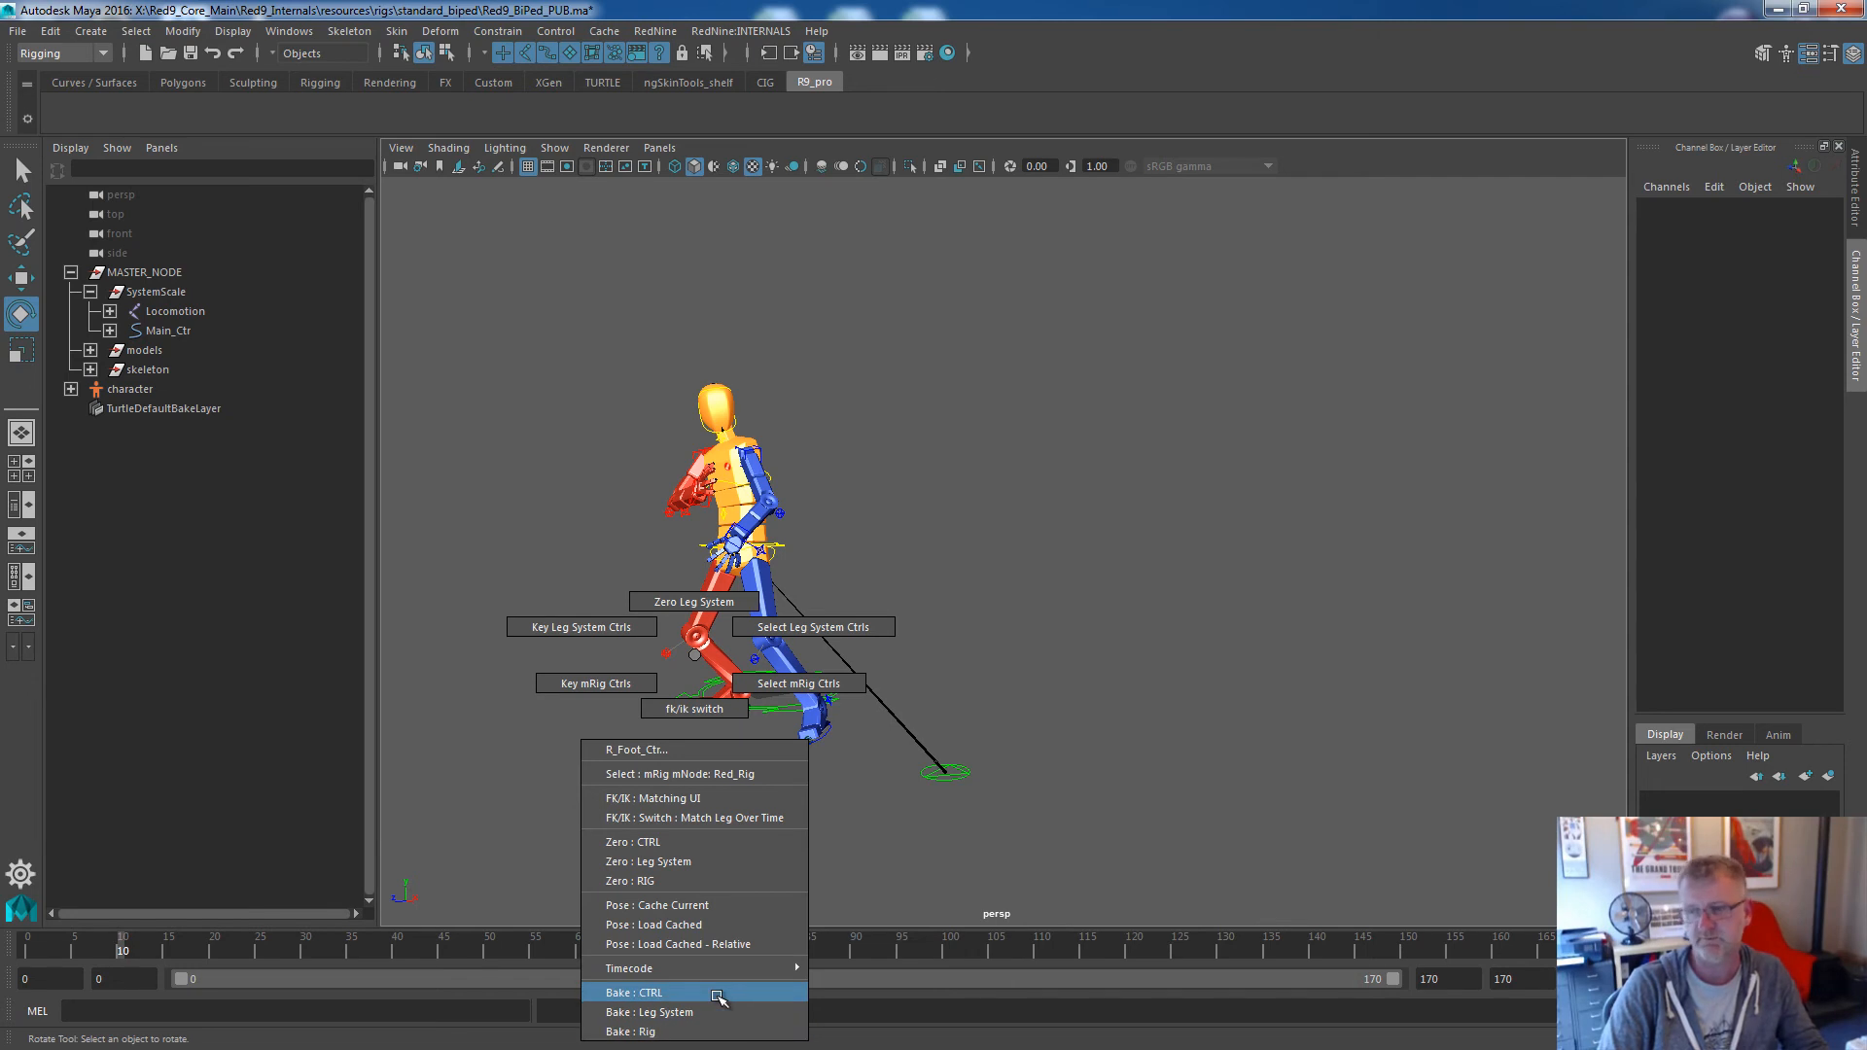
{"action": "right_click_drag", "start_coordinate": [718, 997], "coordinate": [696, 655]}
{"action": "left_click", "coordinate": [654, 31]}
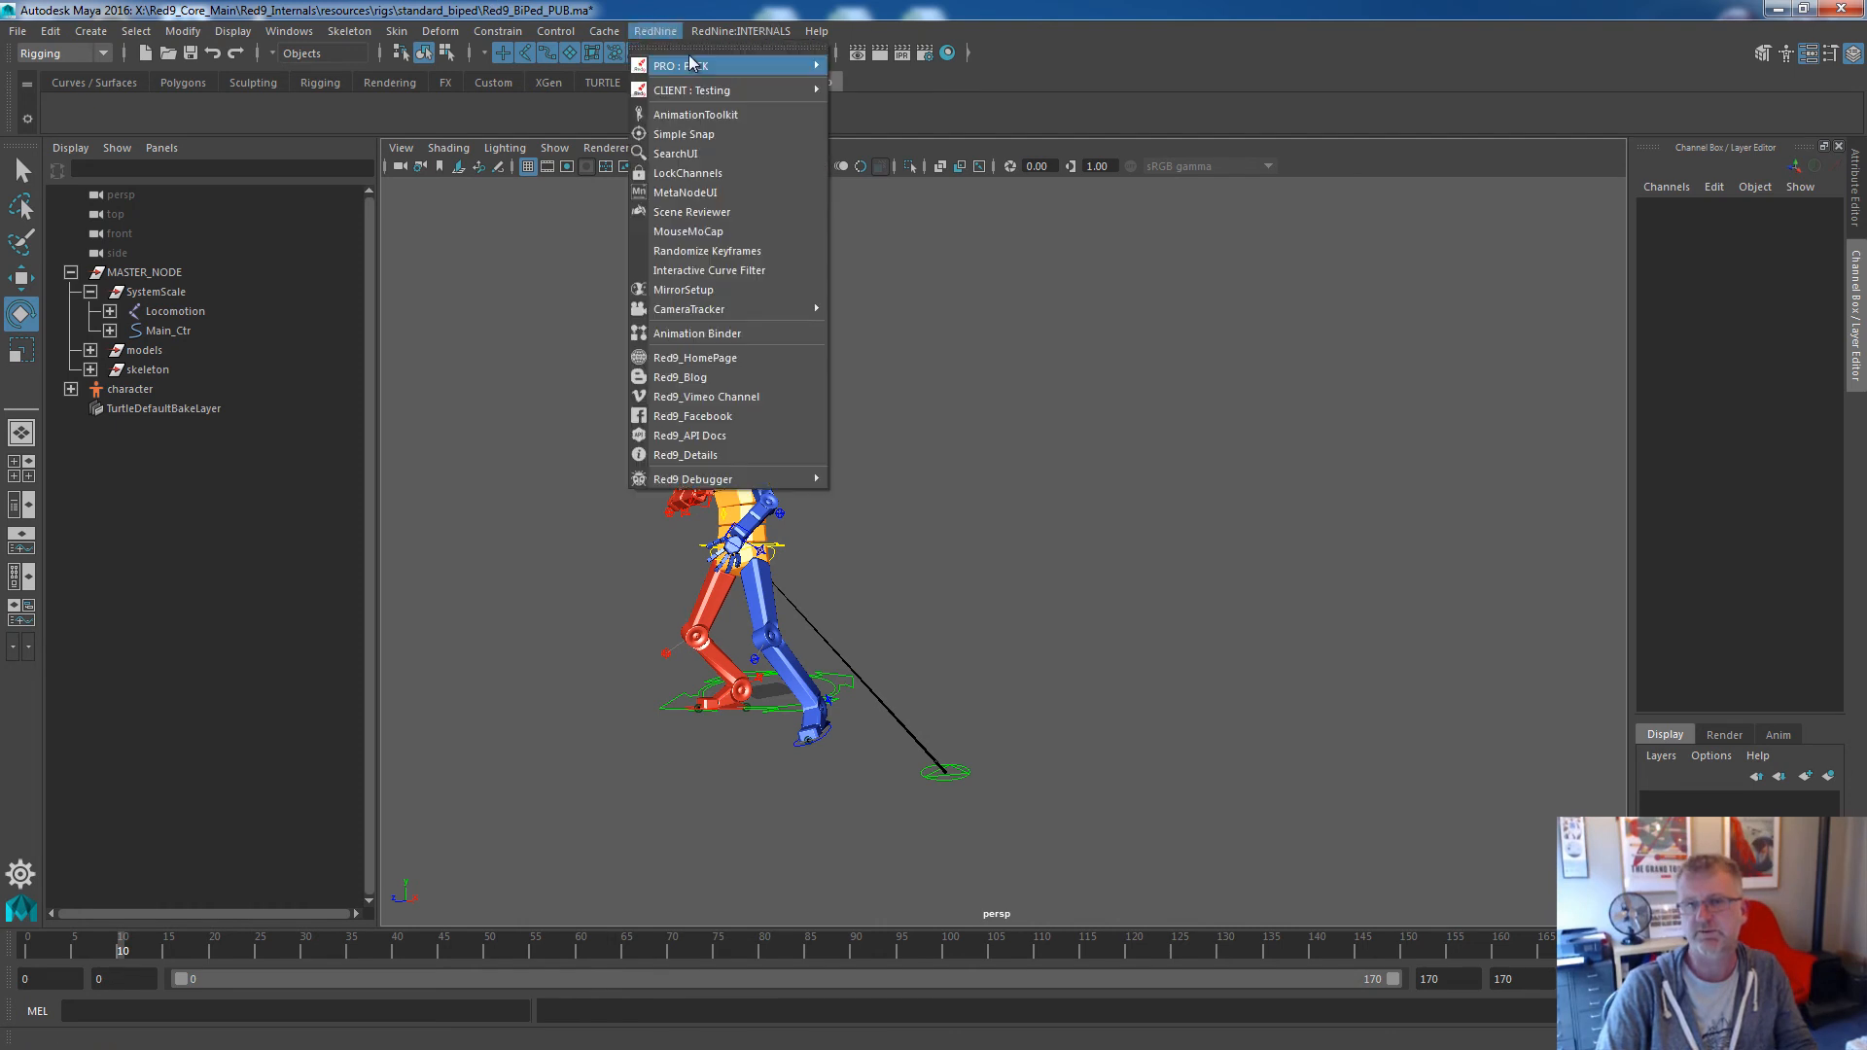
{"action": "mouse_move", "coordinate": [745, 66]}
{"action": "left_click", "coordinate": [1000, 101]}
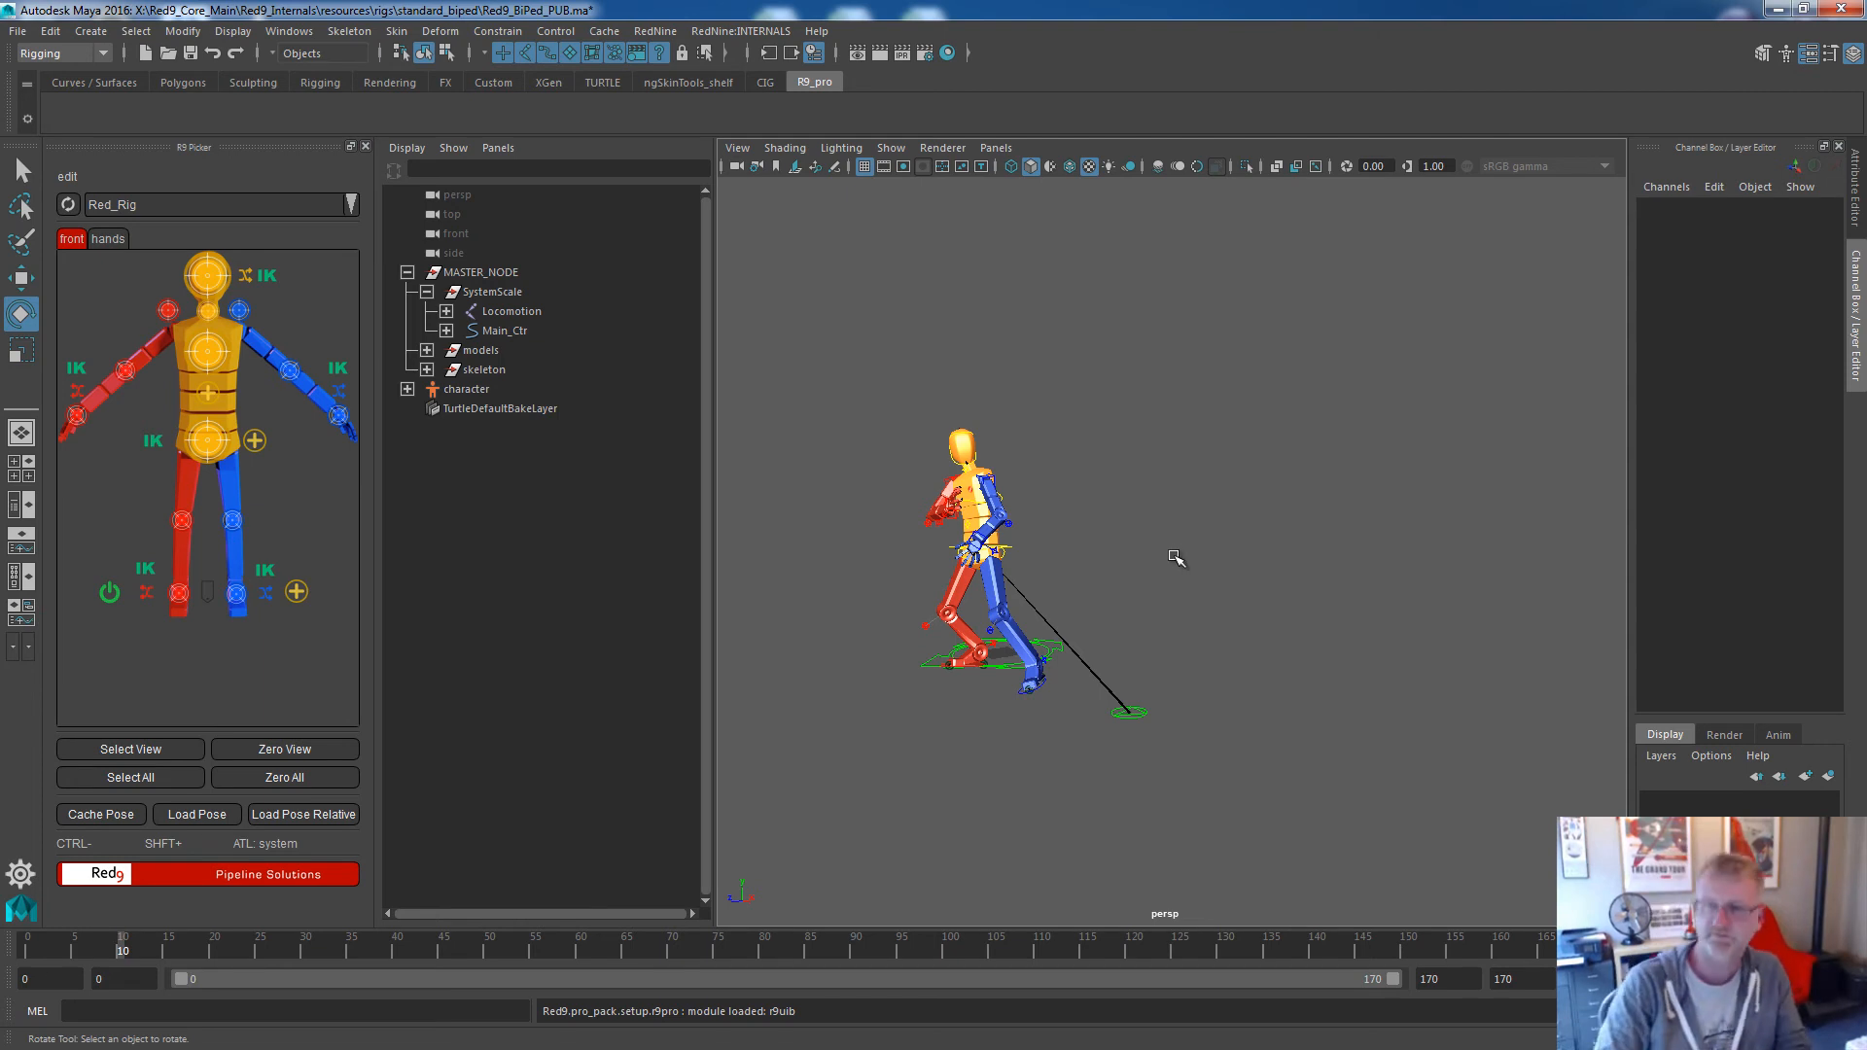
Scrub the animation to frame 131 and on to frame 150, framing the character closer.
{"action": "left_click_drag", "start_coordinate": [934, 953], "coordinate": [1231, 952]}
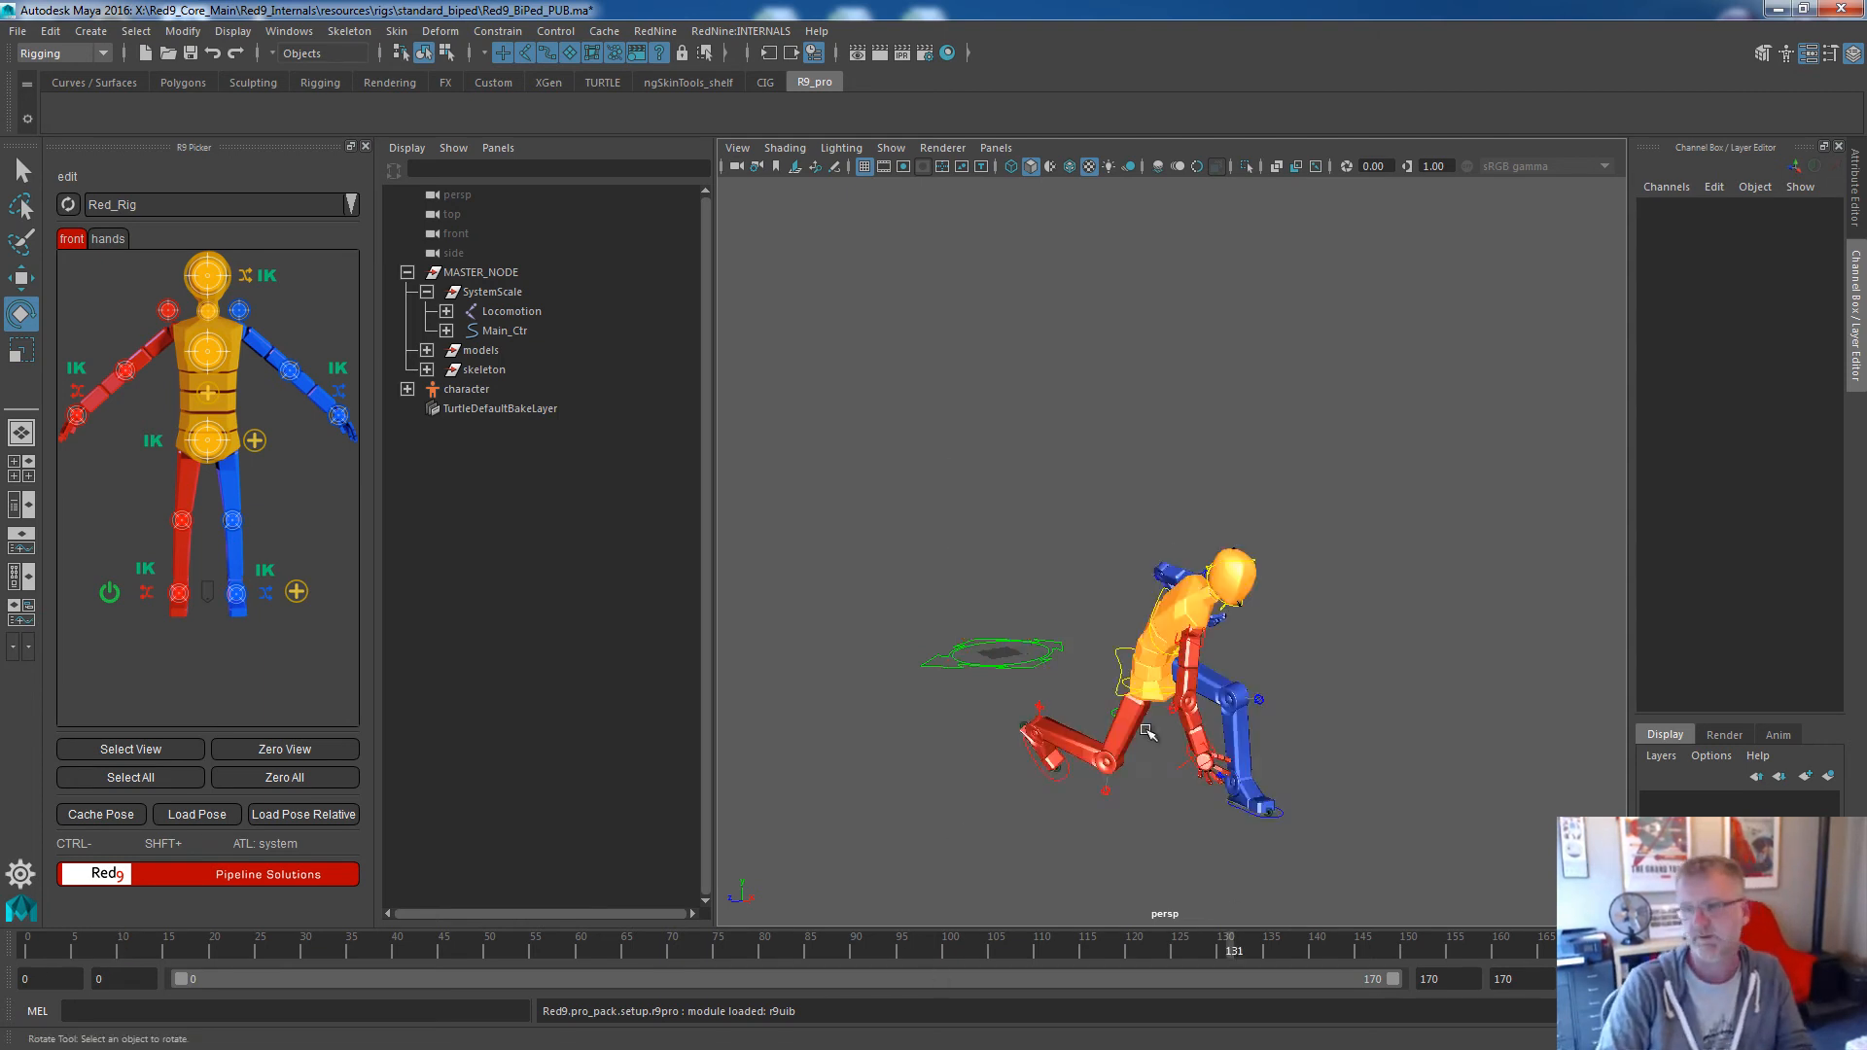
{"action": "left_click_drag", "start_coordinate": [1379, 940], "coordinate": [1405, 939]}
{"action": "middle_click_drag", "start_coordinate": [1311, 755], "coordinate": [1373, 670], "text": "alt"}
{"action": "right_click_drag", "start_coordinate": [1350, 681], "coordinate": [1268, 694], "text": "alt"}
{"action": "mouse_move", "coordinate": [1269, 695]}
{"action": "left_mouse_down", "text": "alt"}
{"action": "mouse_move", "coordinate": [1259, 680]}
{"action": "mouse_move", "coordinate": [1267, 721]}
{"action": "mouse_move", "coordinate": [1267, 702]}
{"action": "left_mouse_up", "text": "alt"}
Select the leg pole vector and left arm controls via picker and viewport, reducing the selection to the left leg pole vector.
{"action": "left_click_drag", "start_coordinate": [138, 491], "coordinate": [236, 540]}
{"action": "left_click", "coordinate": [1355, 554]}
{"action": "left_click_drag", "start_coordinate": [1281, 374], "coordinate": [1428, 522]}
{"action": "left_click_drag", "start_coordinate": [150, 512], "coordinate": [294, 540]}
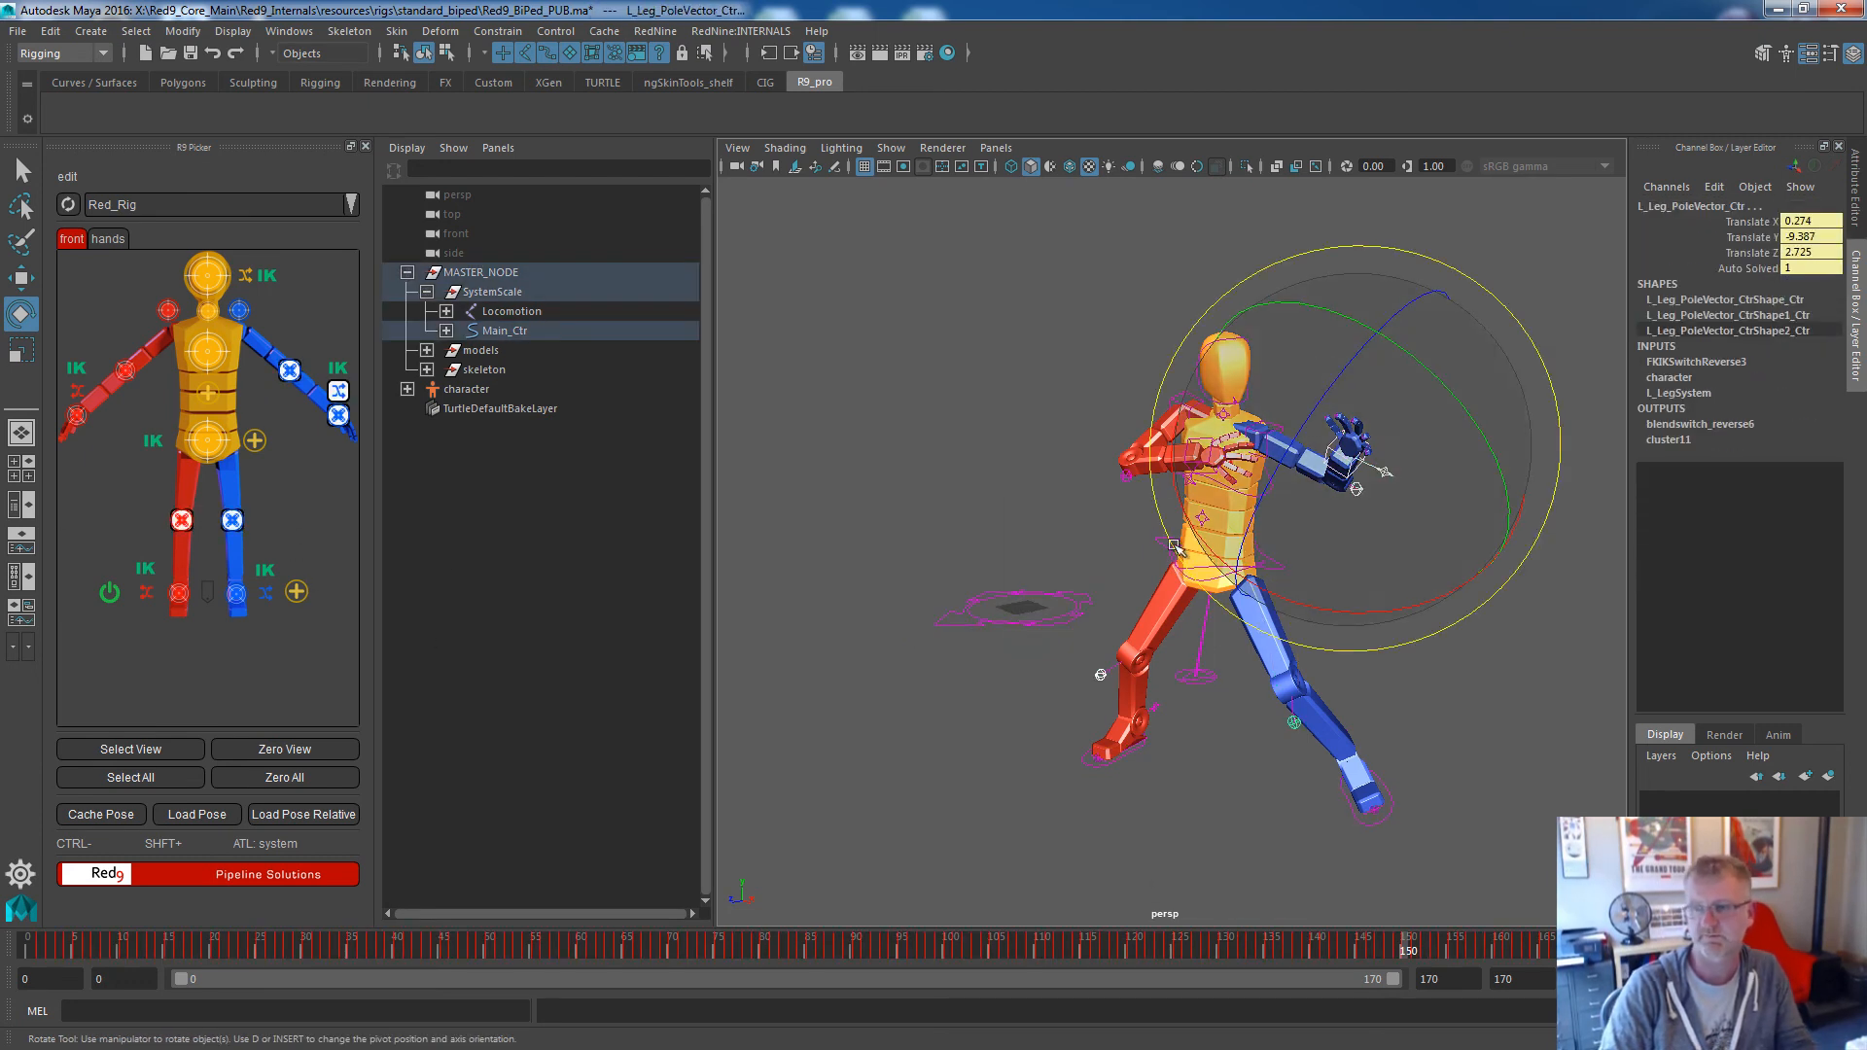
{"action": "left_click", "coordinate": [232, 522], "text": "ctrl"}
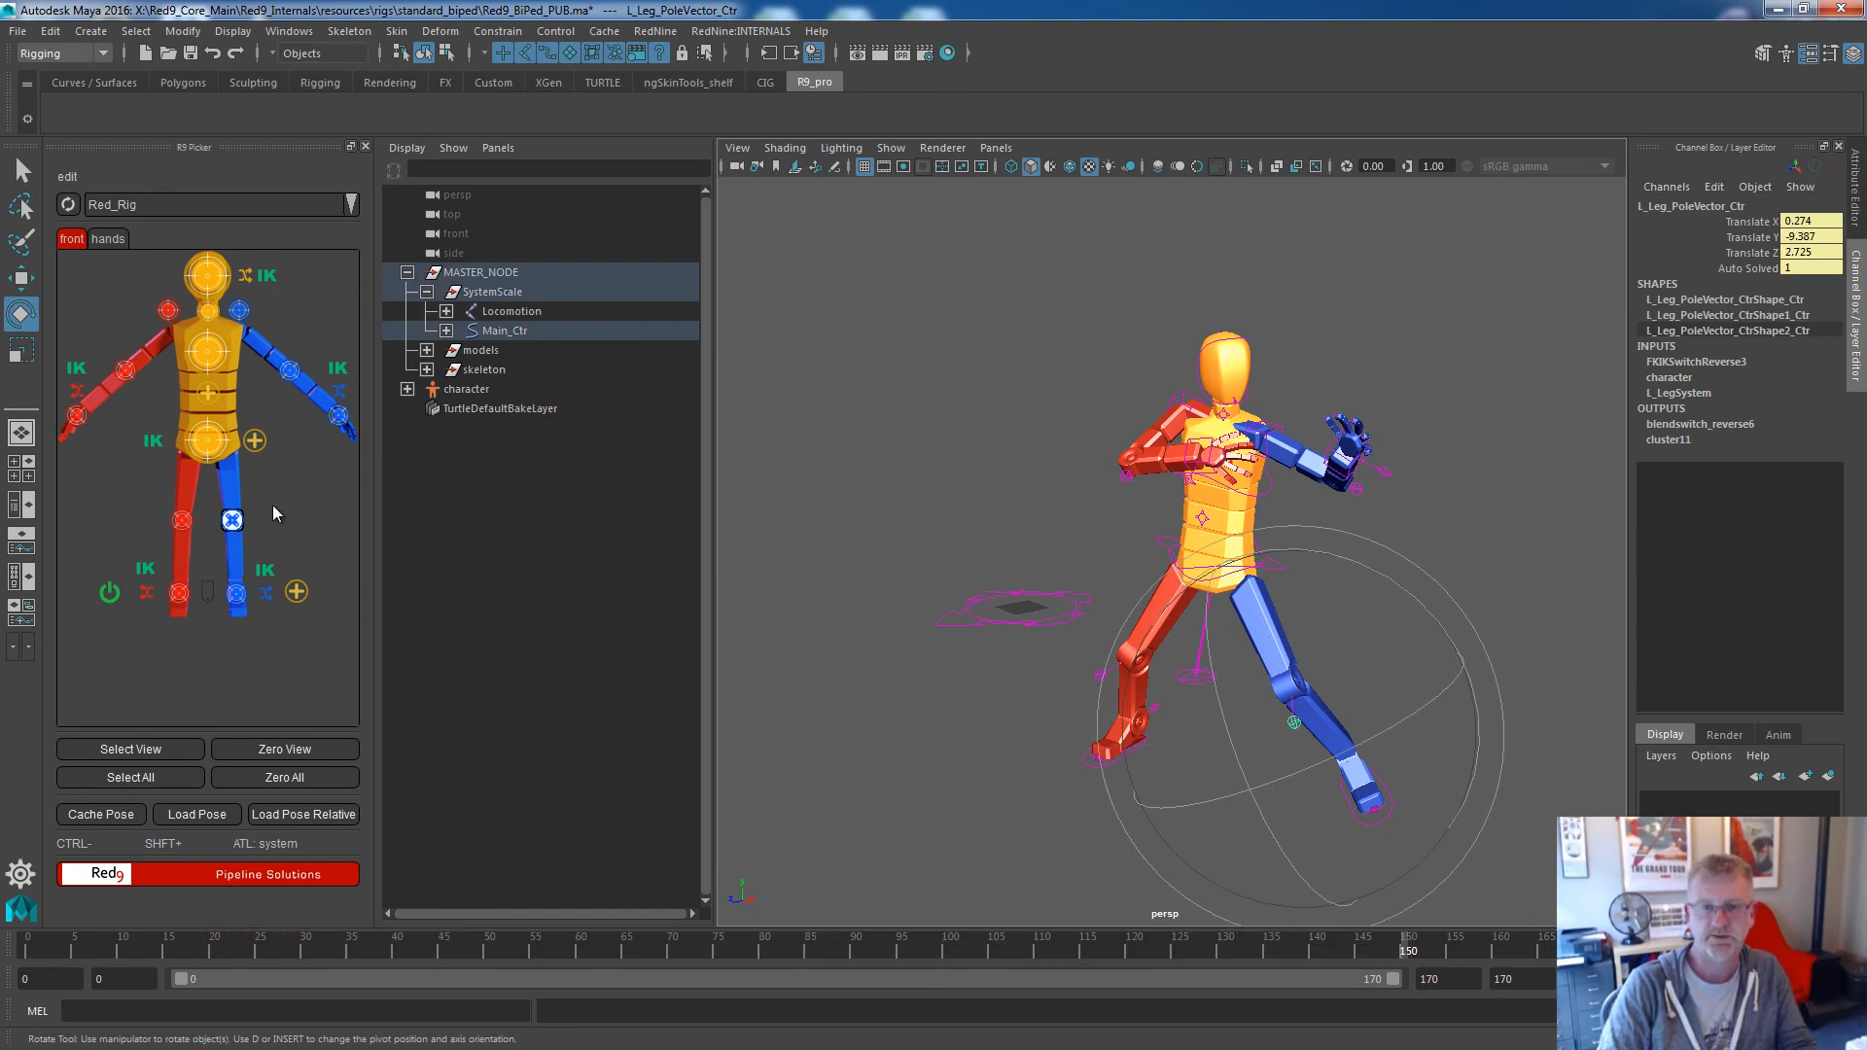
Select the right leg system in the picker, add the left leg and left arm systems, and reduce the selection to the left leg system.
{"action": "left_click", "coordinate": [180, 523]}
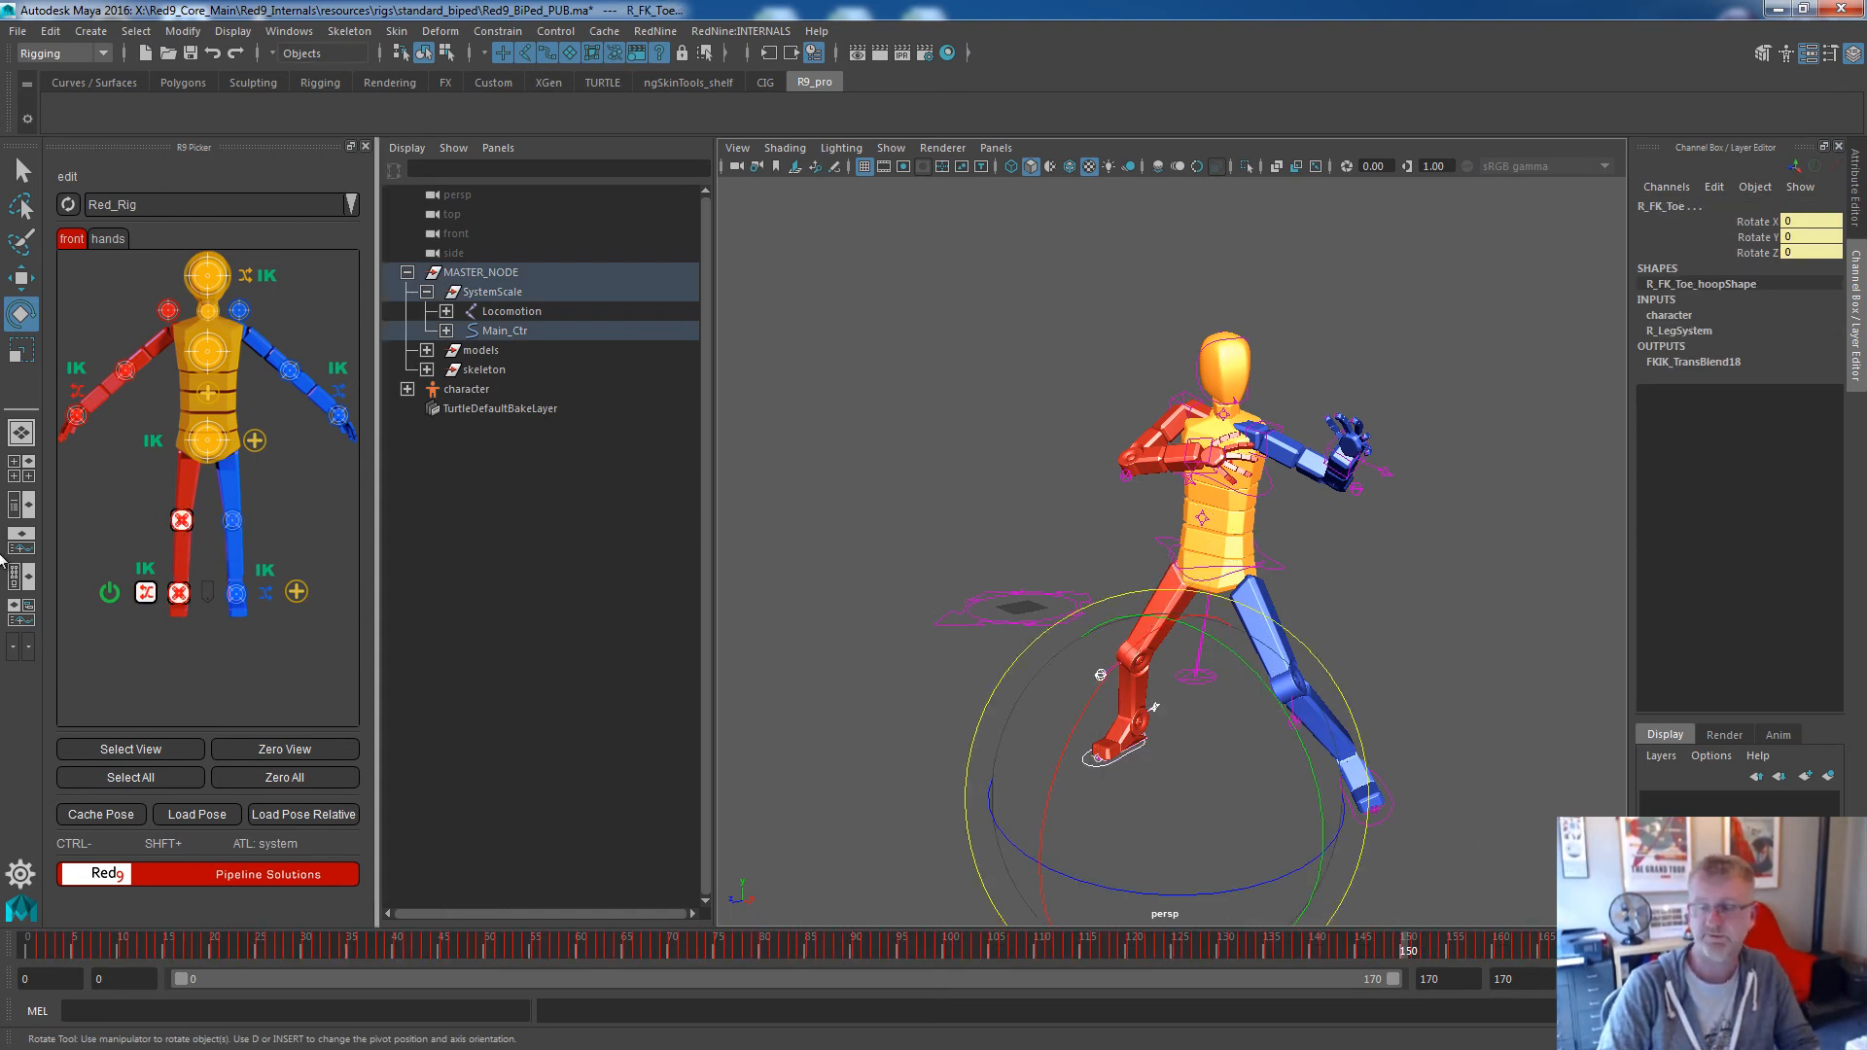
{"action": "left_click", "coordinate": [233, 522], "text": "shift"}
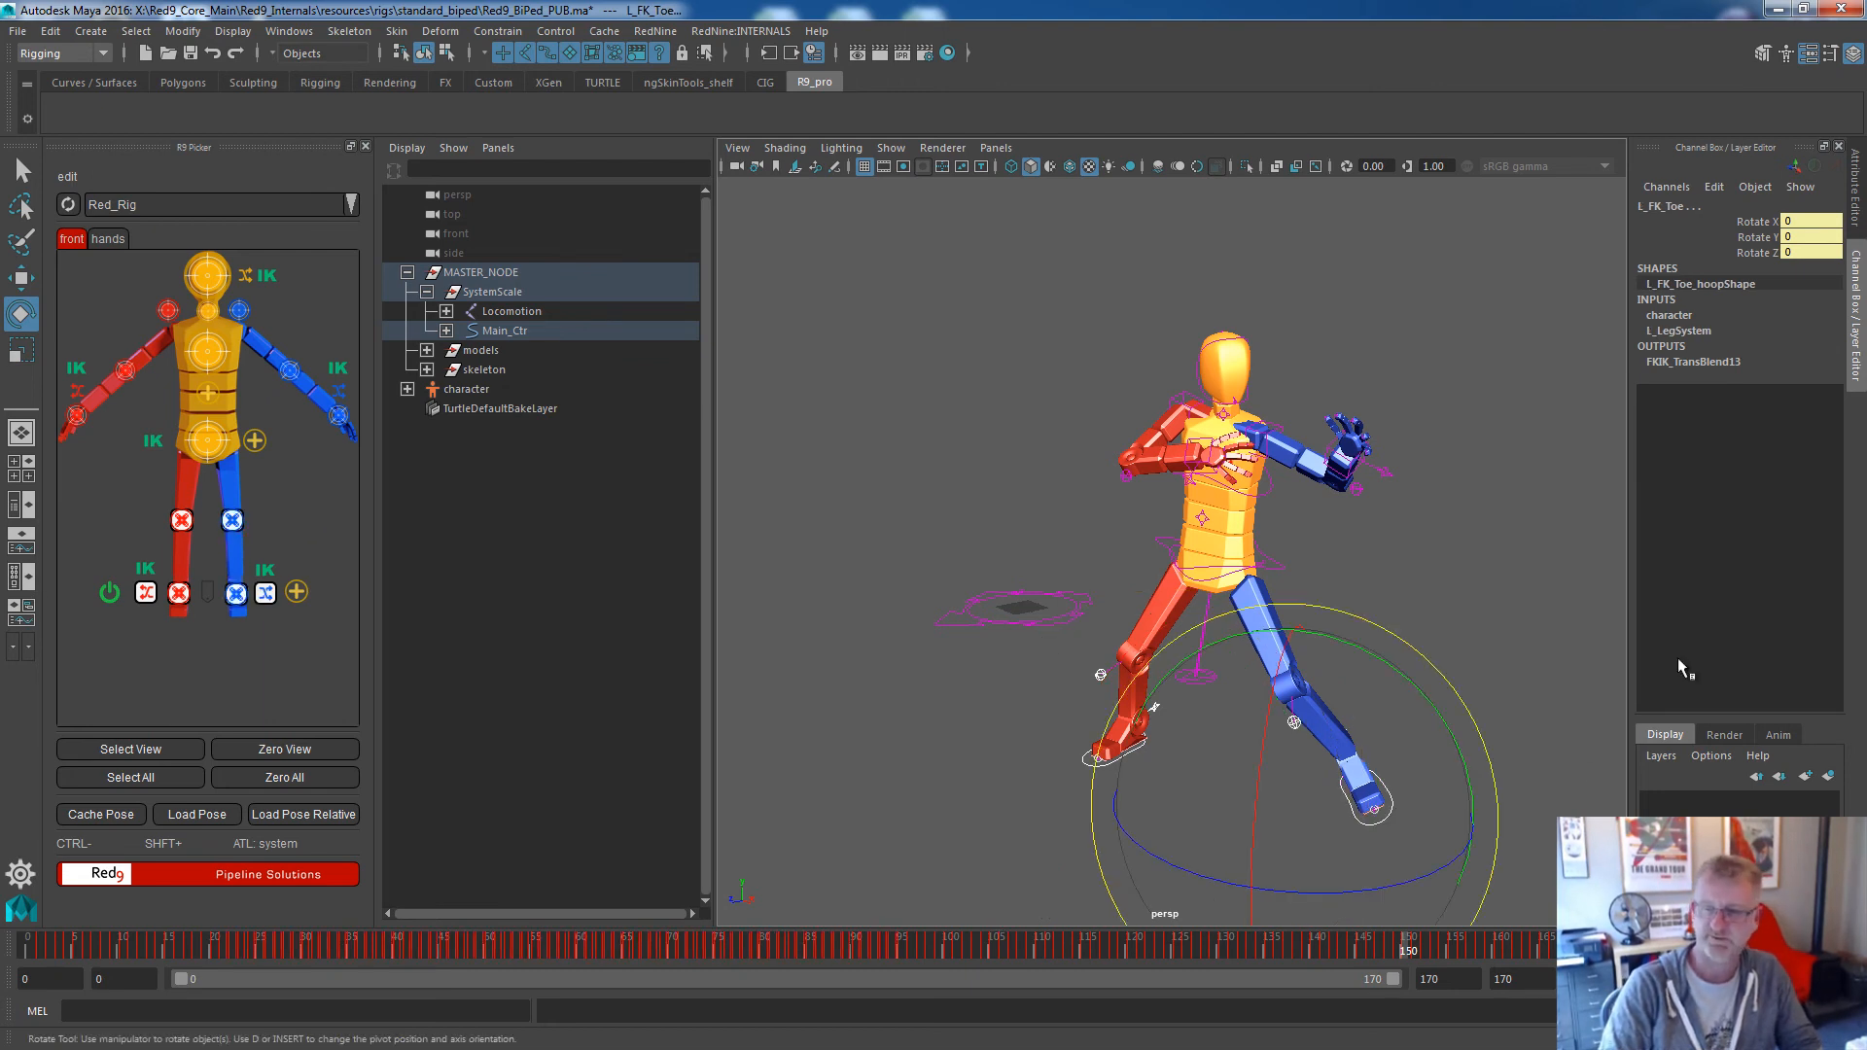
{"action": "left_click", "coordinate": [289, 370]}
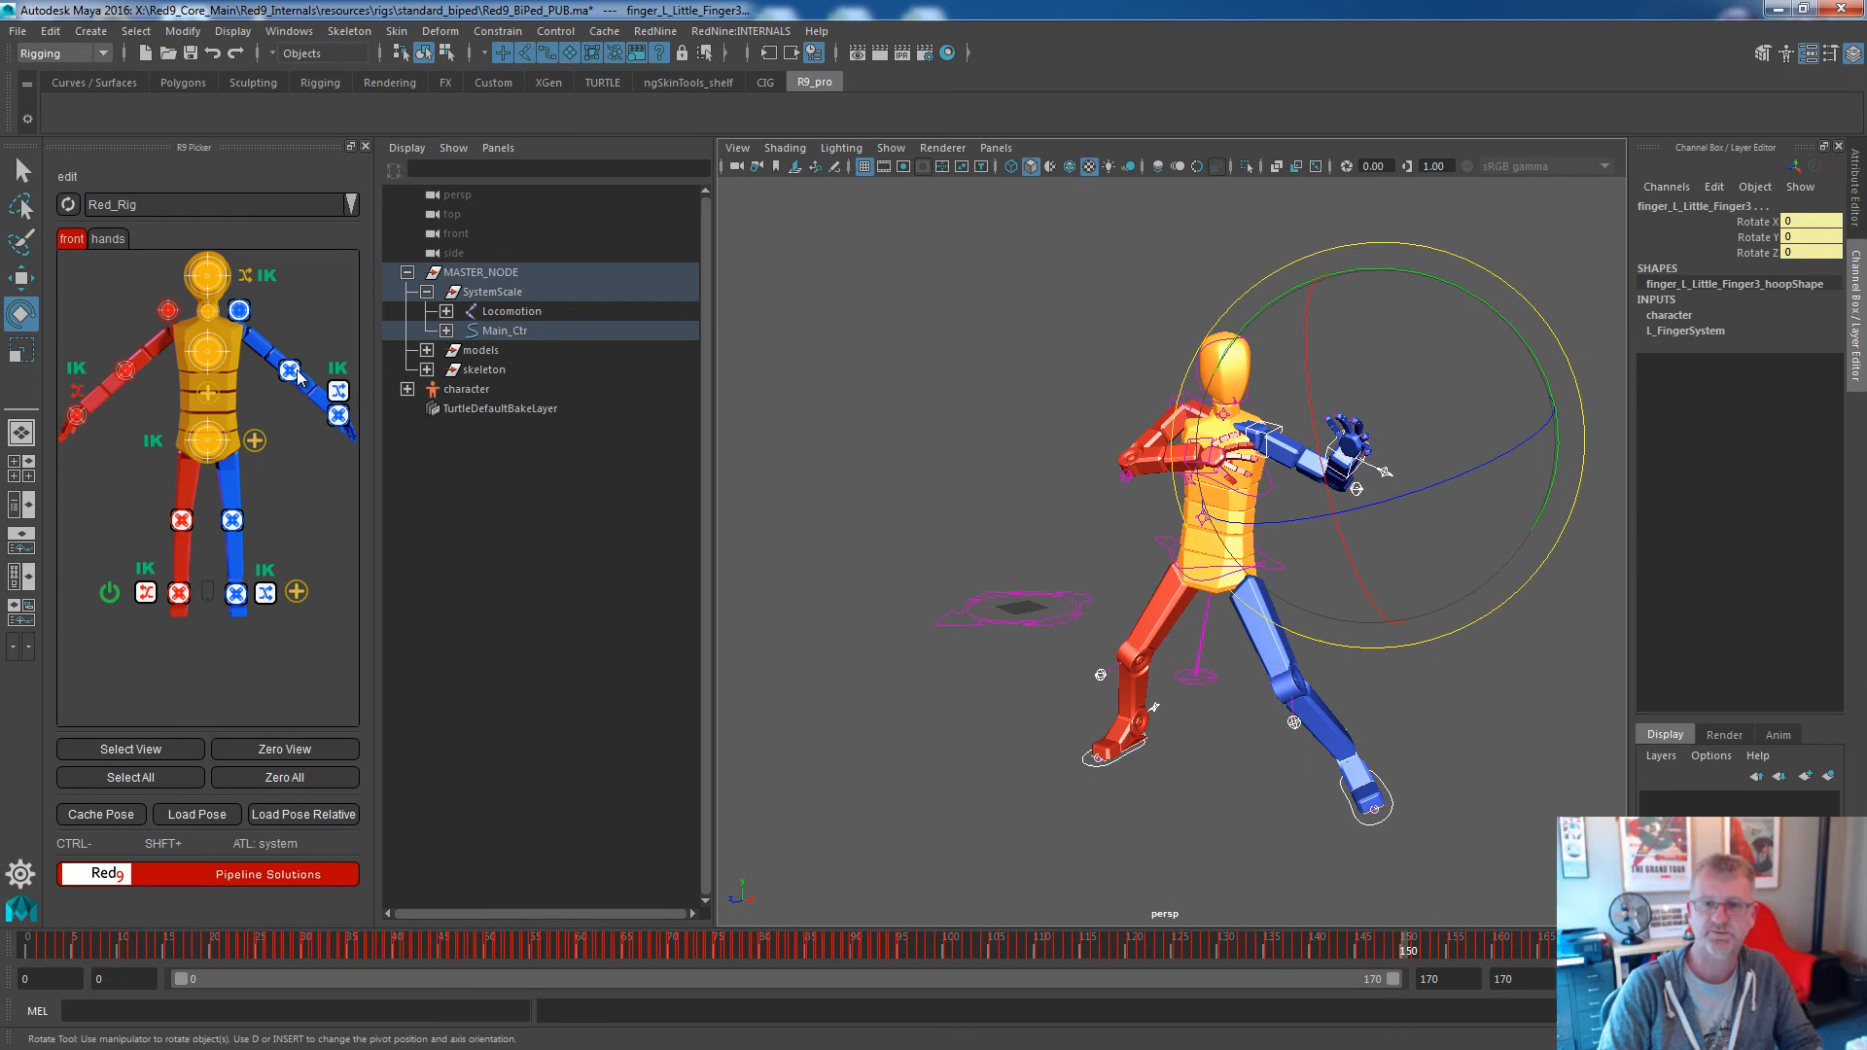
{"action": "key", "text": "ctrl+z"}
{"action": "left_click", "coordinate": [238, 596]}
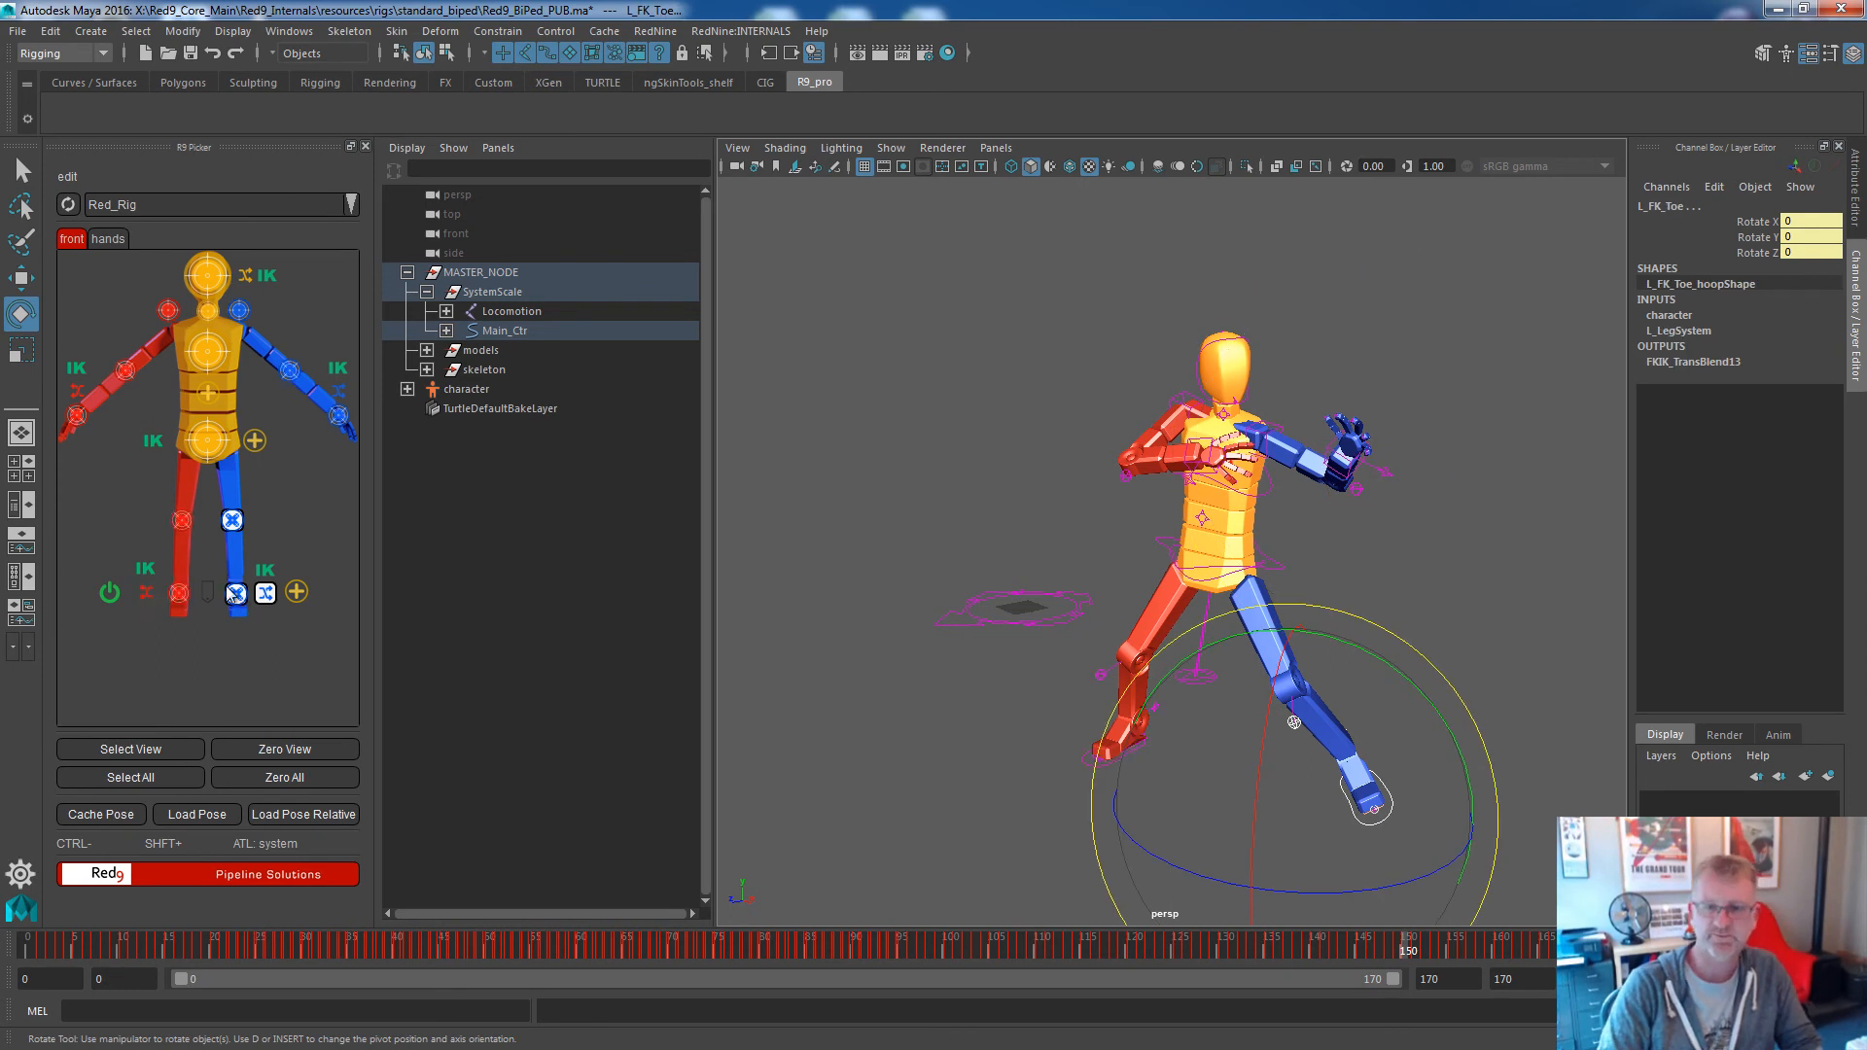
Marquee-select both knee controls in the picker, select the left knee control alone, and clear the selection.
{"action": "left_click", "coordinate": [335, 520]}
{"action": "left_click_drag", "start_coordinate": [105, 483], "coordinate": [282, 533]}
{"action": "left_click", "coordinate": [421, 537]}
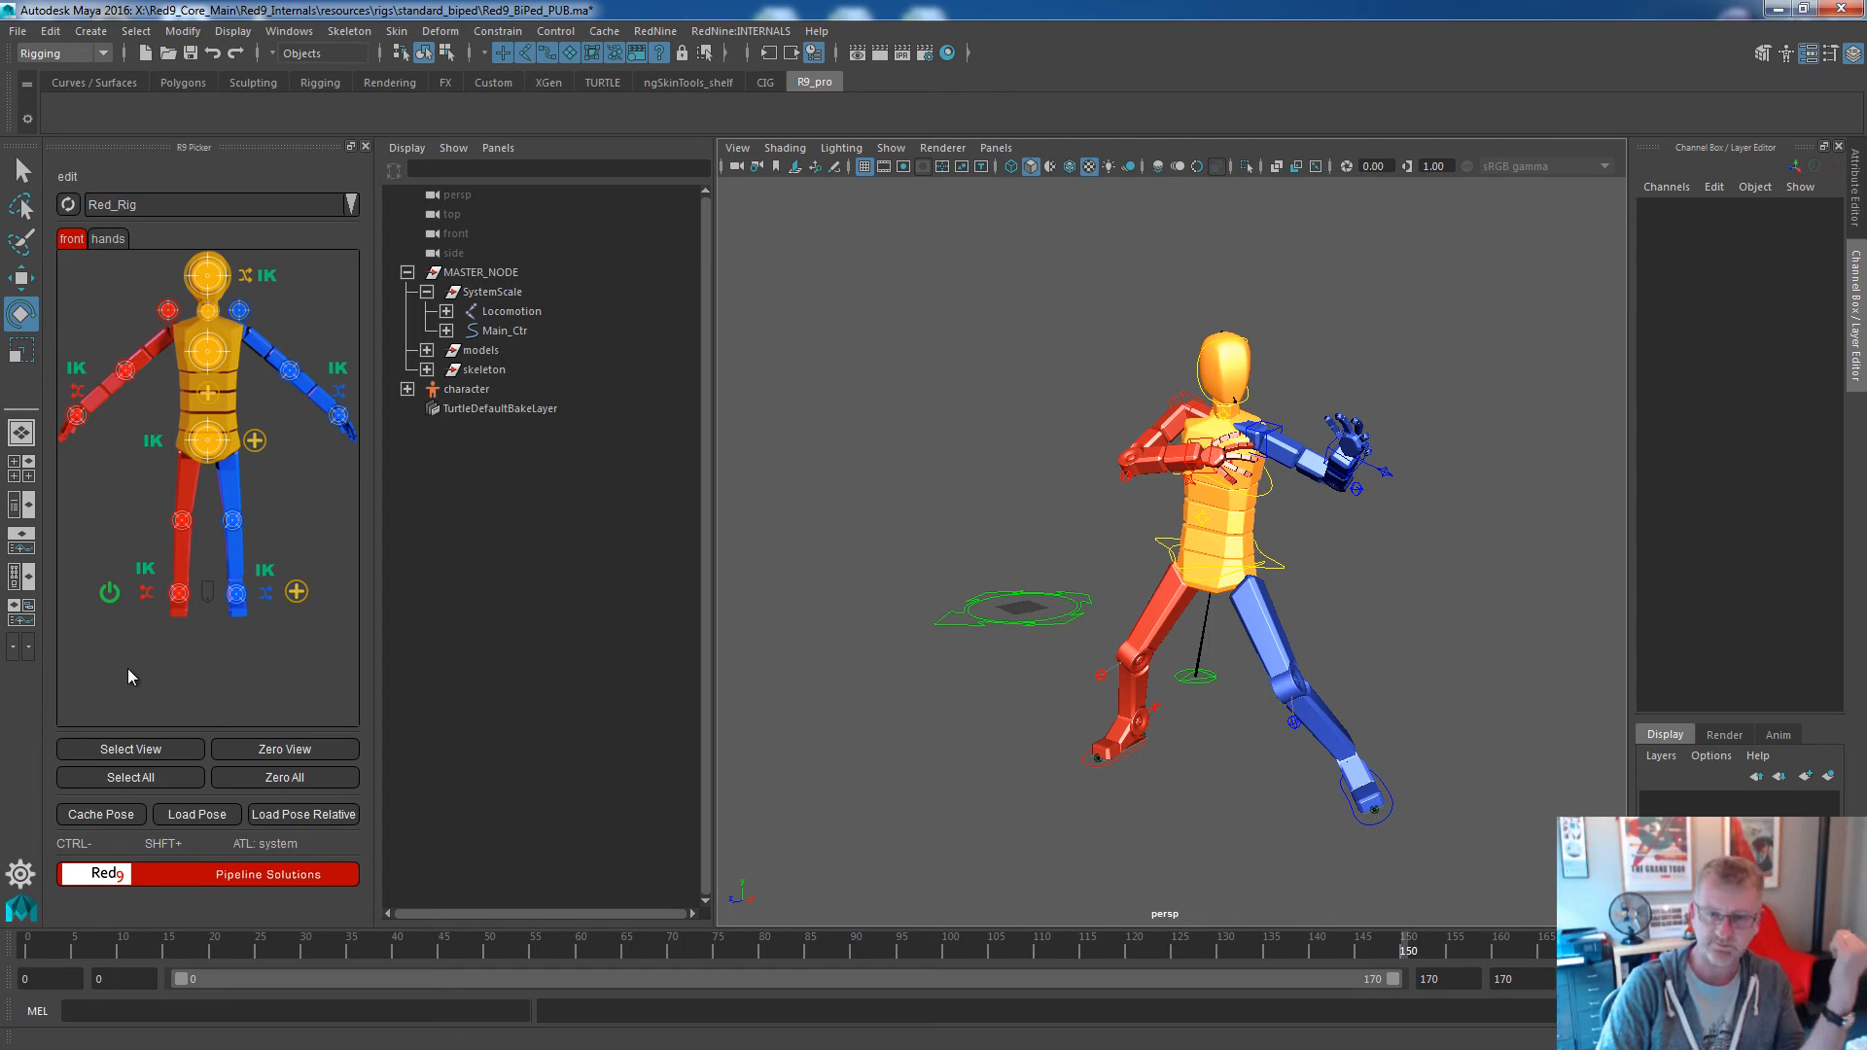
{"action": "left_click", "coordinate": [232, 520]}
{"action": "left_click", "coordinate": [274, 500]}
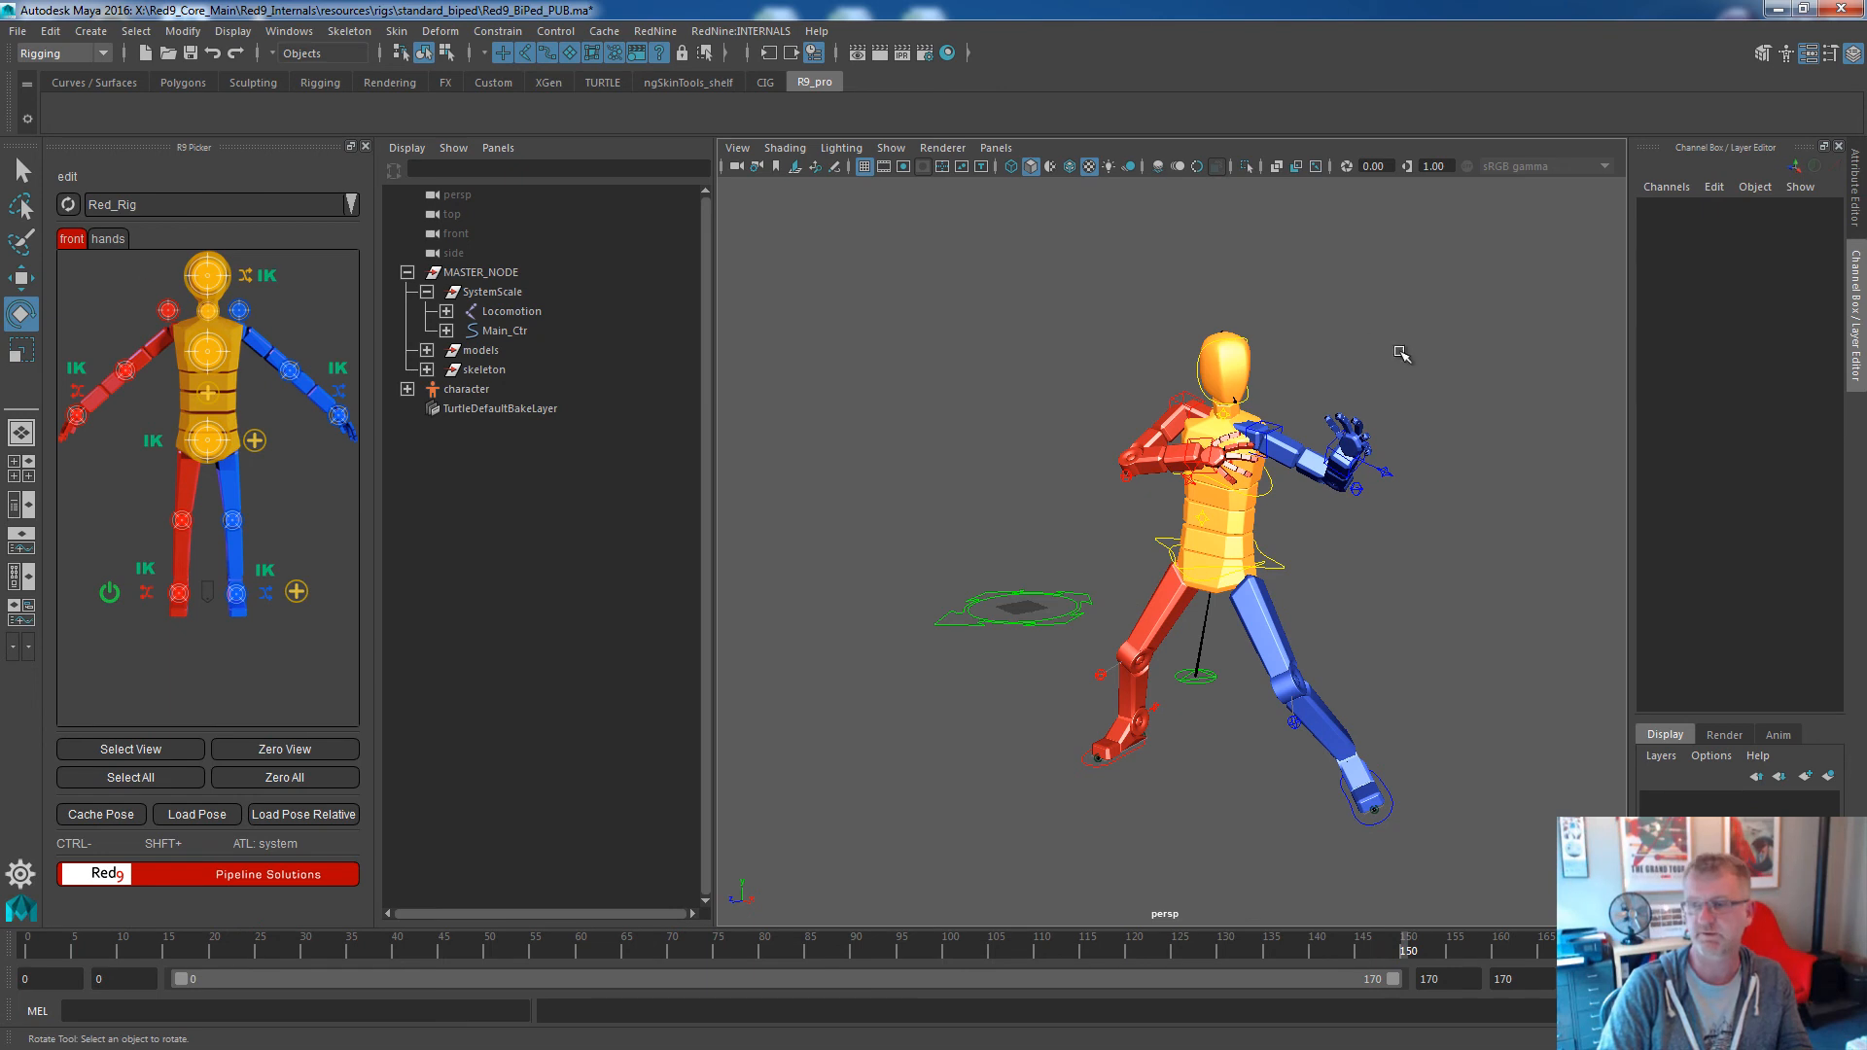
Switch the Red_Rig picker to edit mode and widen its panel.
{"action": "right_click", "coordinate": [56, 200]}
{"action": "left_click", "coordinate": [92, 206]}
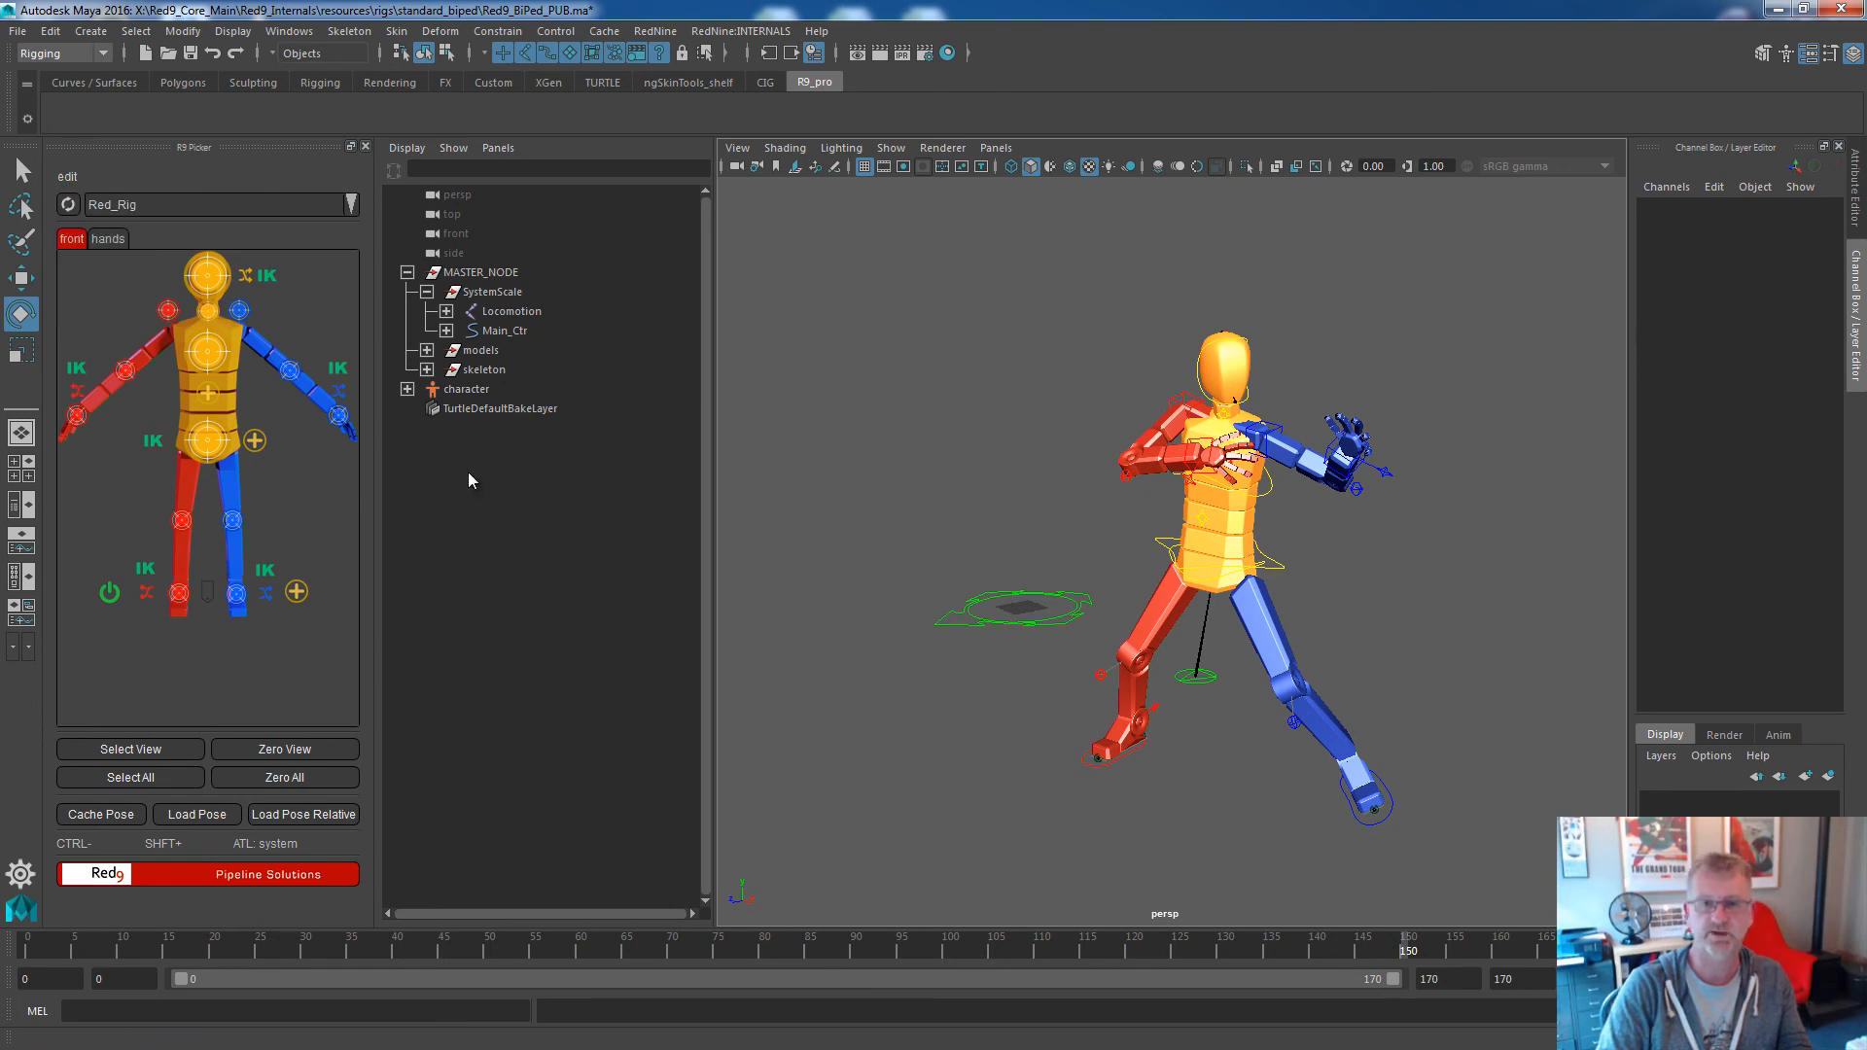
{"action": "left_click_drag", "start_coordinate": [378, 536], "coordinate": [498, 535]}
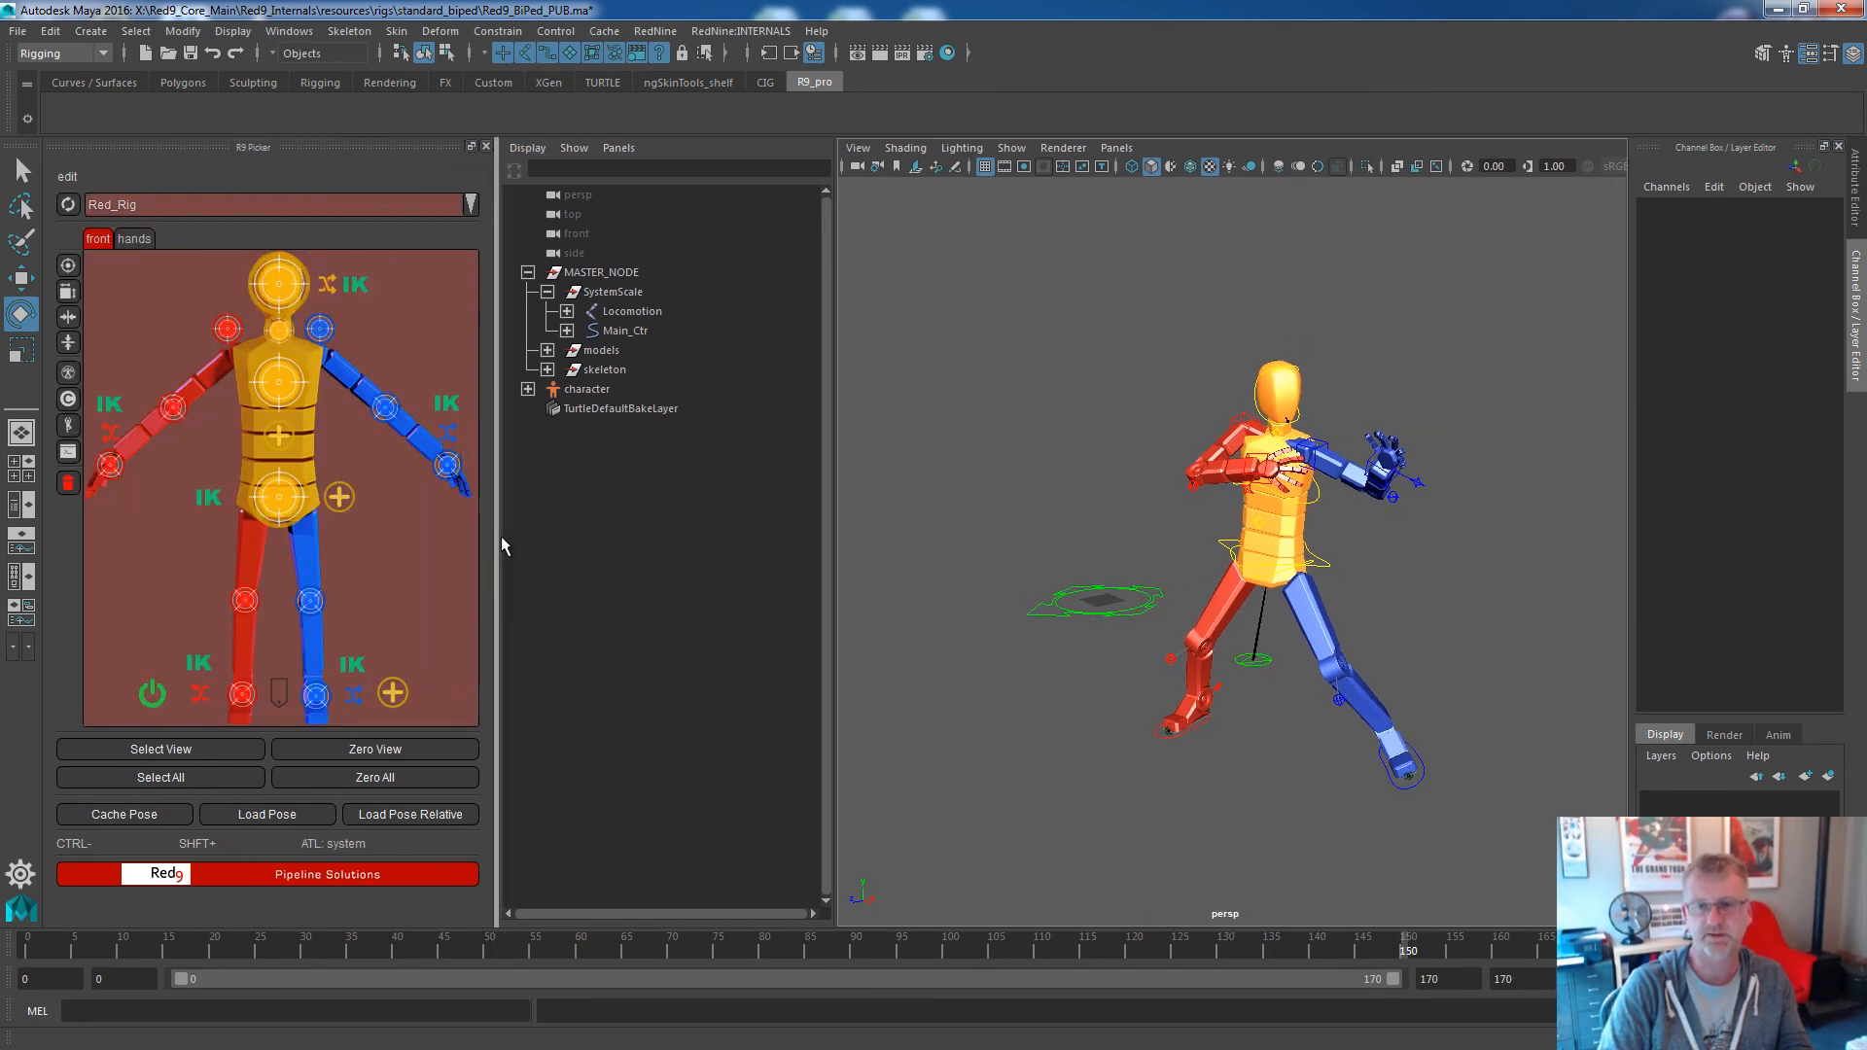
Add the Head_Aim_Ctr control to the picker's front view, place it beside the head, and review its button options.
{"action": "right_click", "coordinate": [113, 292]}
{"action": "left_click", "coordinate": [144, 299]}
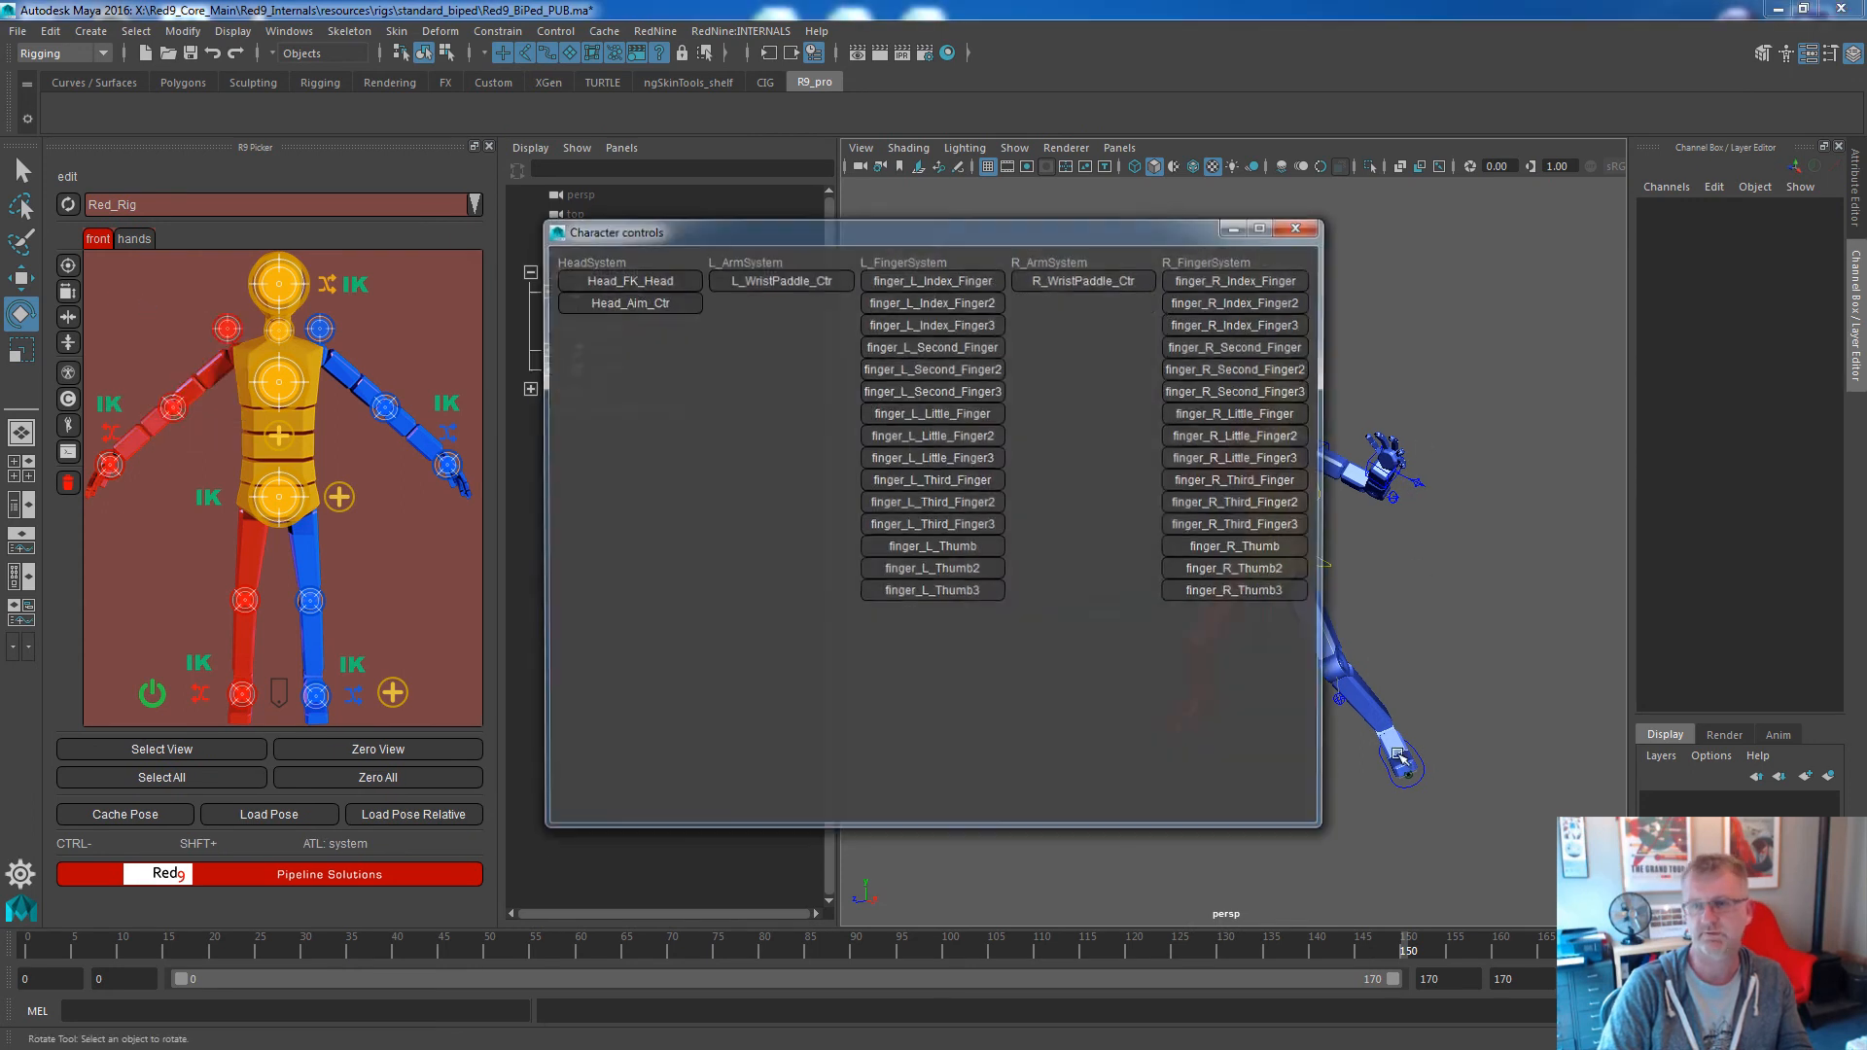
{"action": "left_click", "coordinate": [628, 302]}
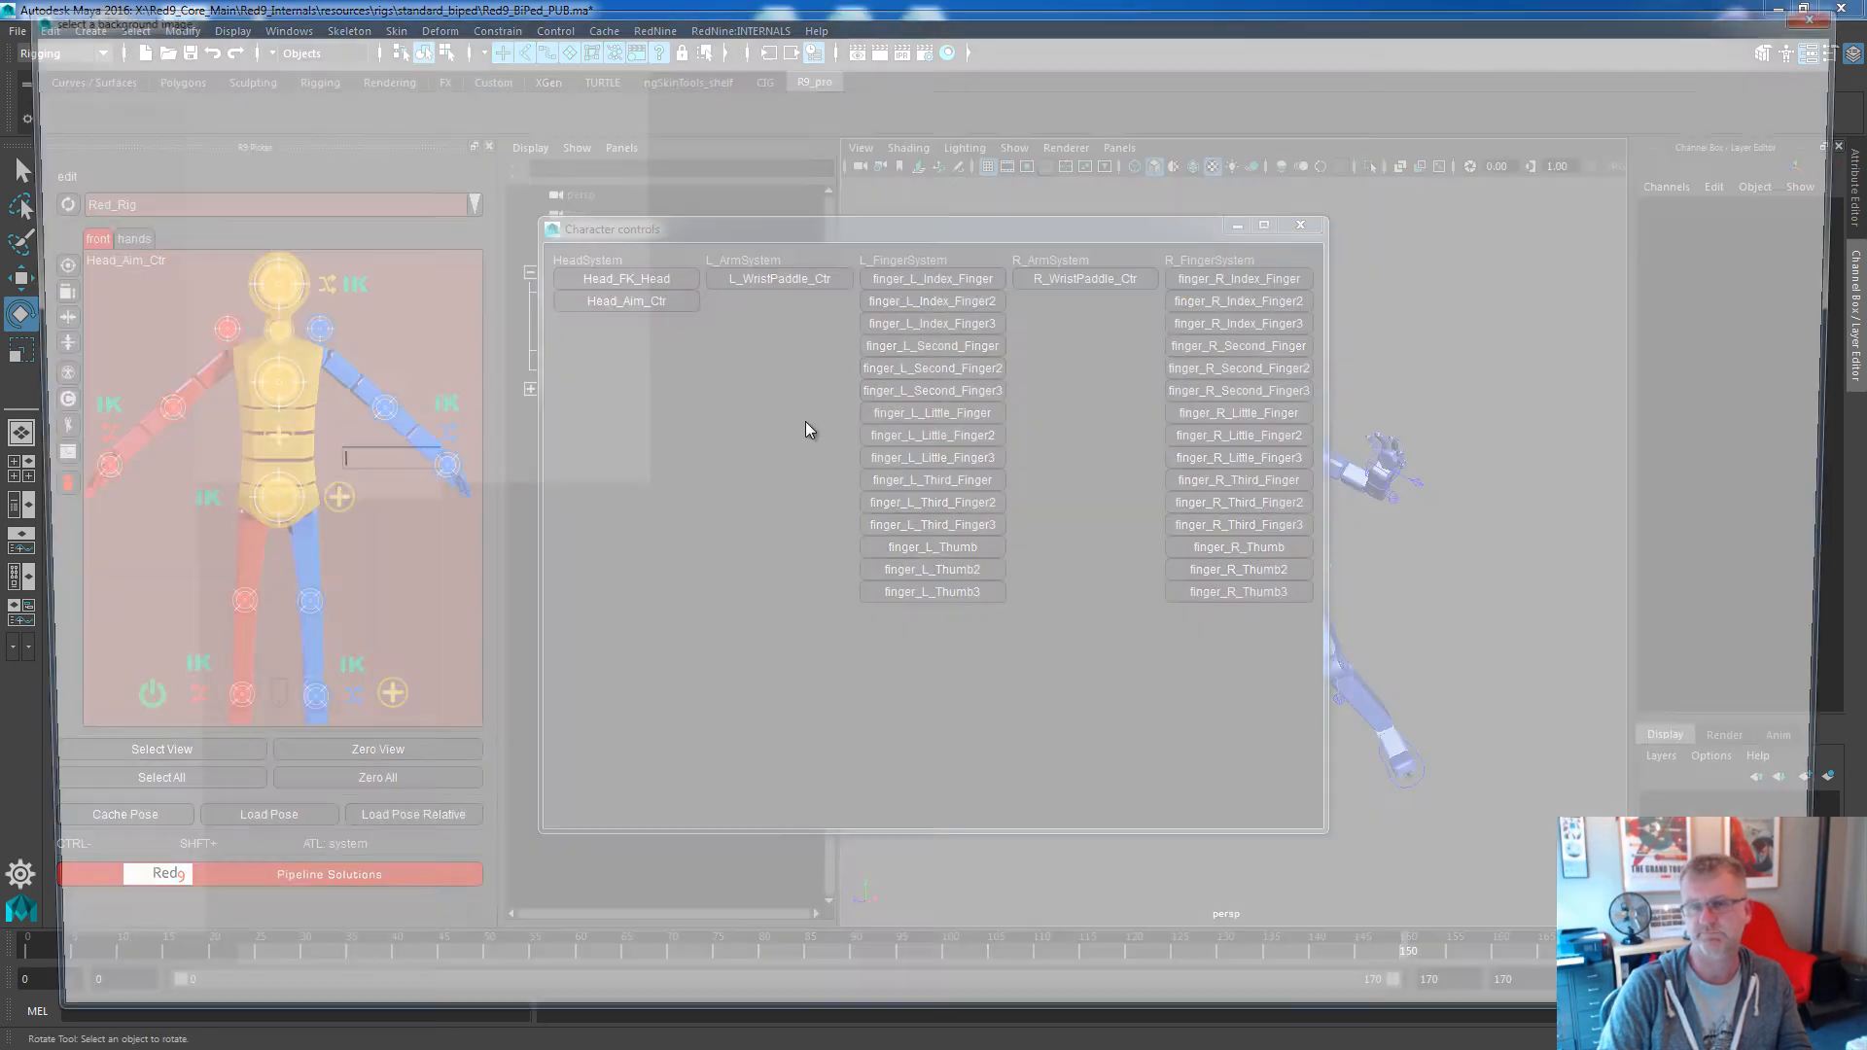
{"action": "double_click", "coordinate": [849, 271]}
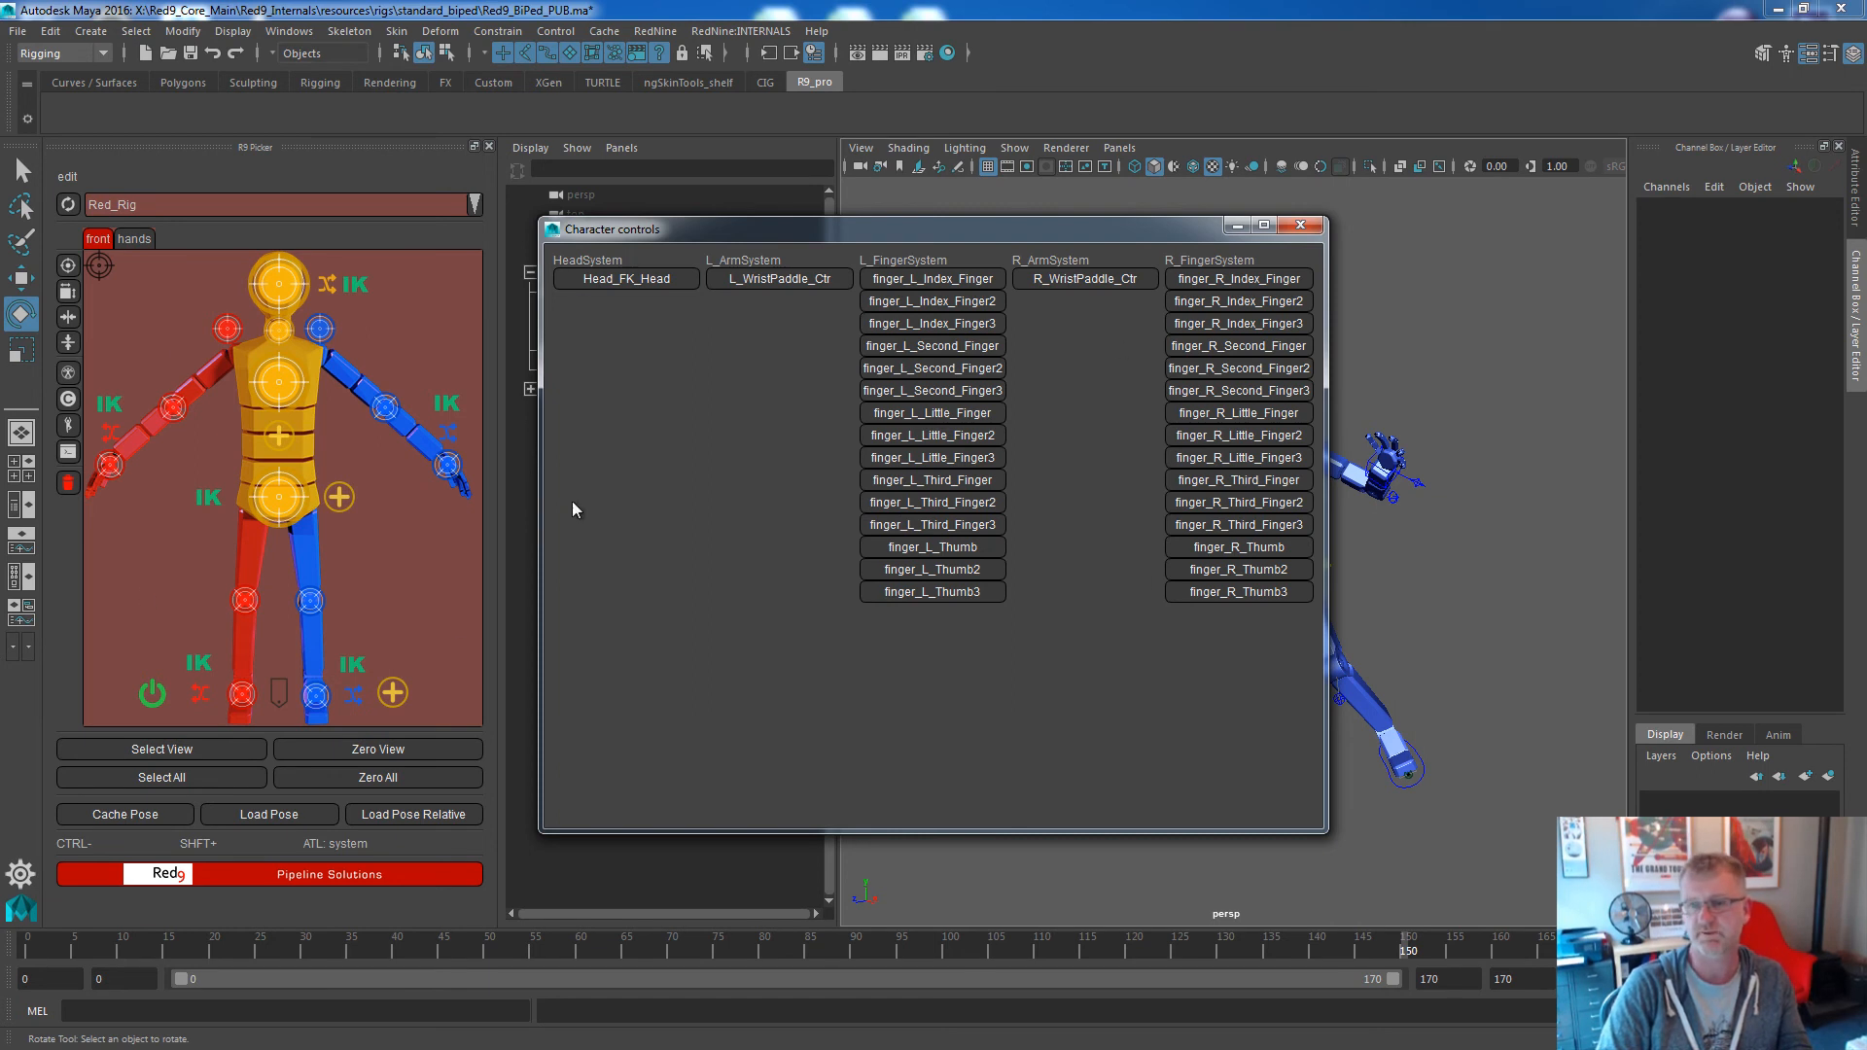
{"action": "left_click", "coordinate": [1300, 225]}
{"action": "left_click_drag", "start_coordinate": [98, 265], "coordinate": [176, 285]}
{"action": "right_click", "coordinate": [179, 289]}
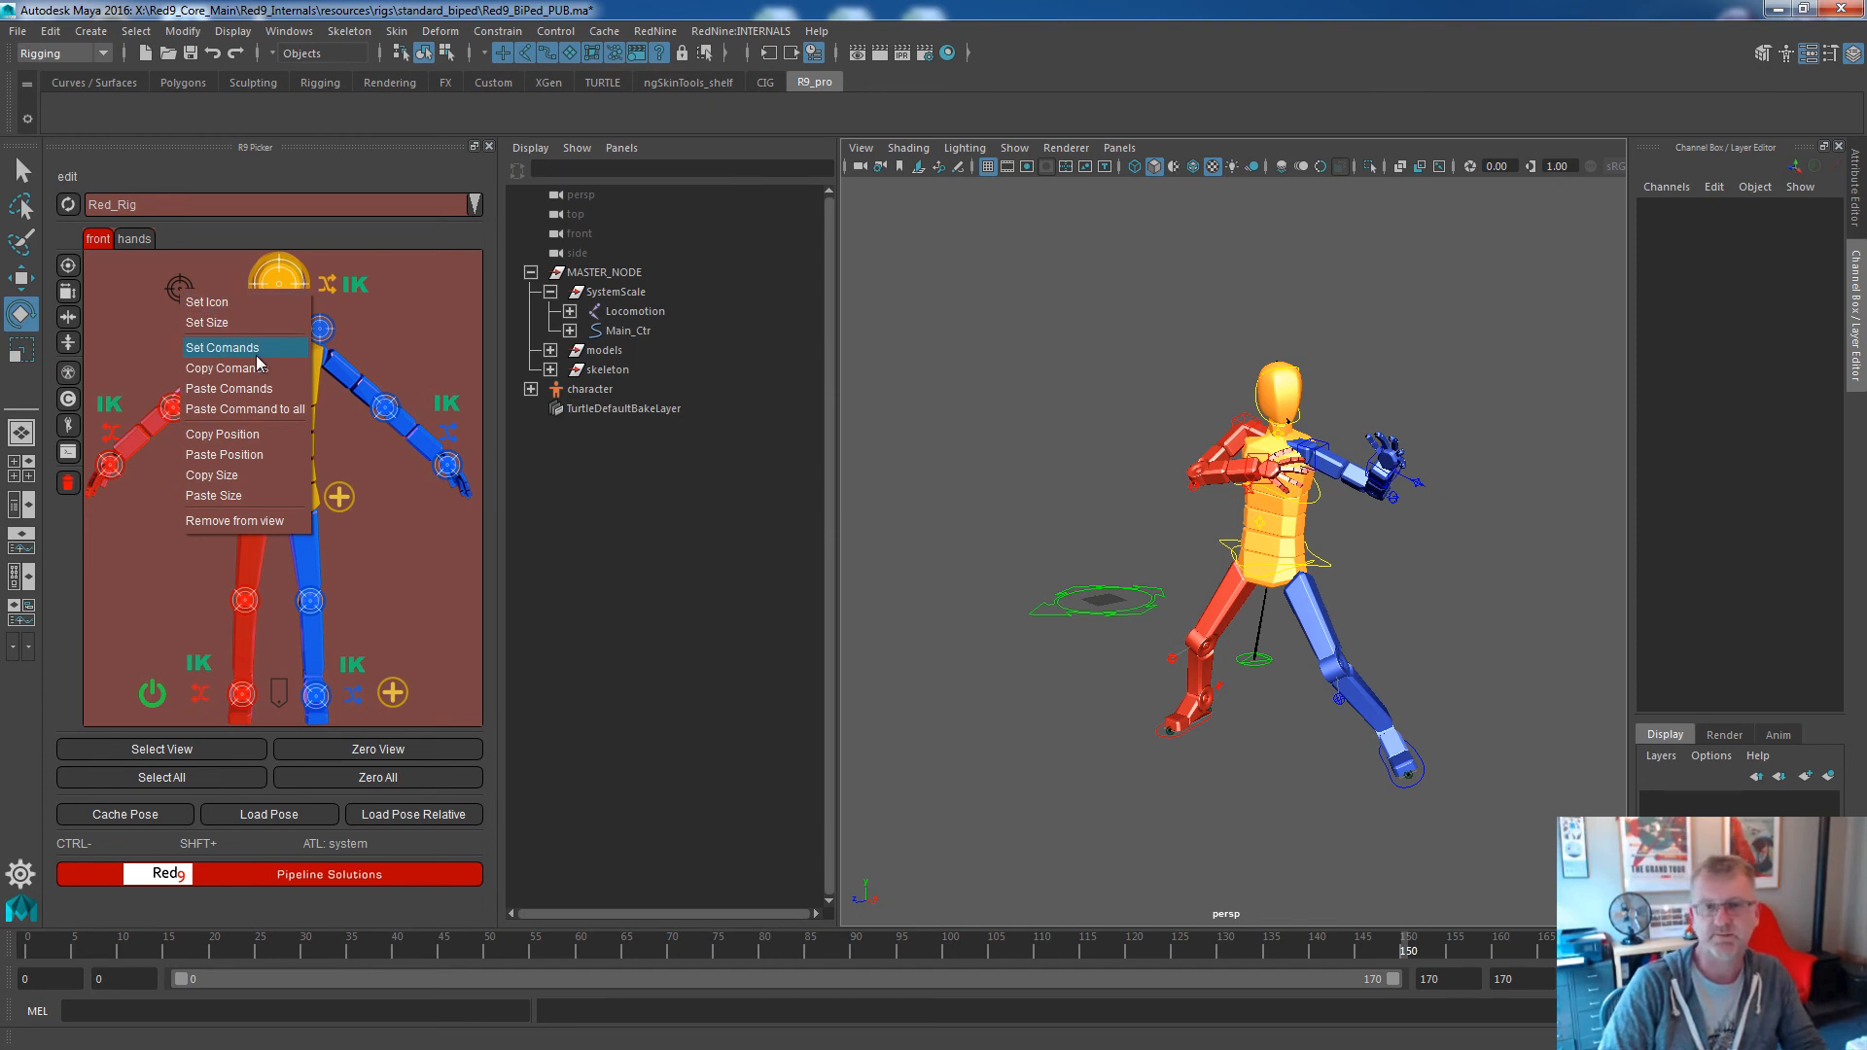
{"action": "left_click", "coordinate": [504, 7]}
Leave the picker's edit mode and test the new head aim button by selecting its control and viewing its actions.
{"action": "left_click", "coordinate": [68, 176]}
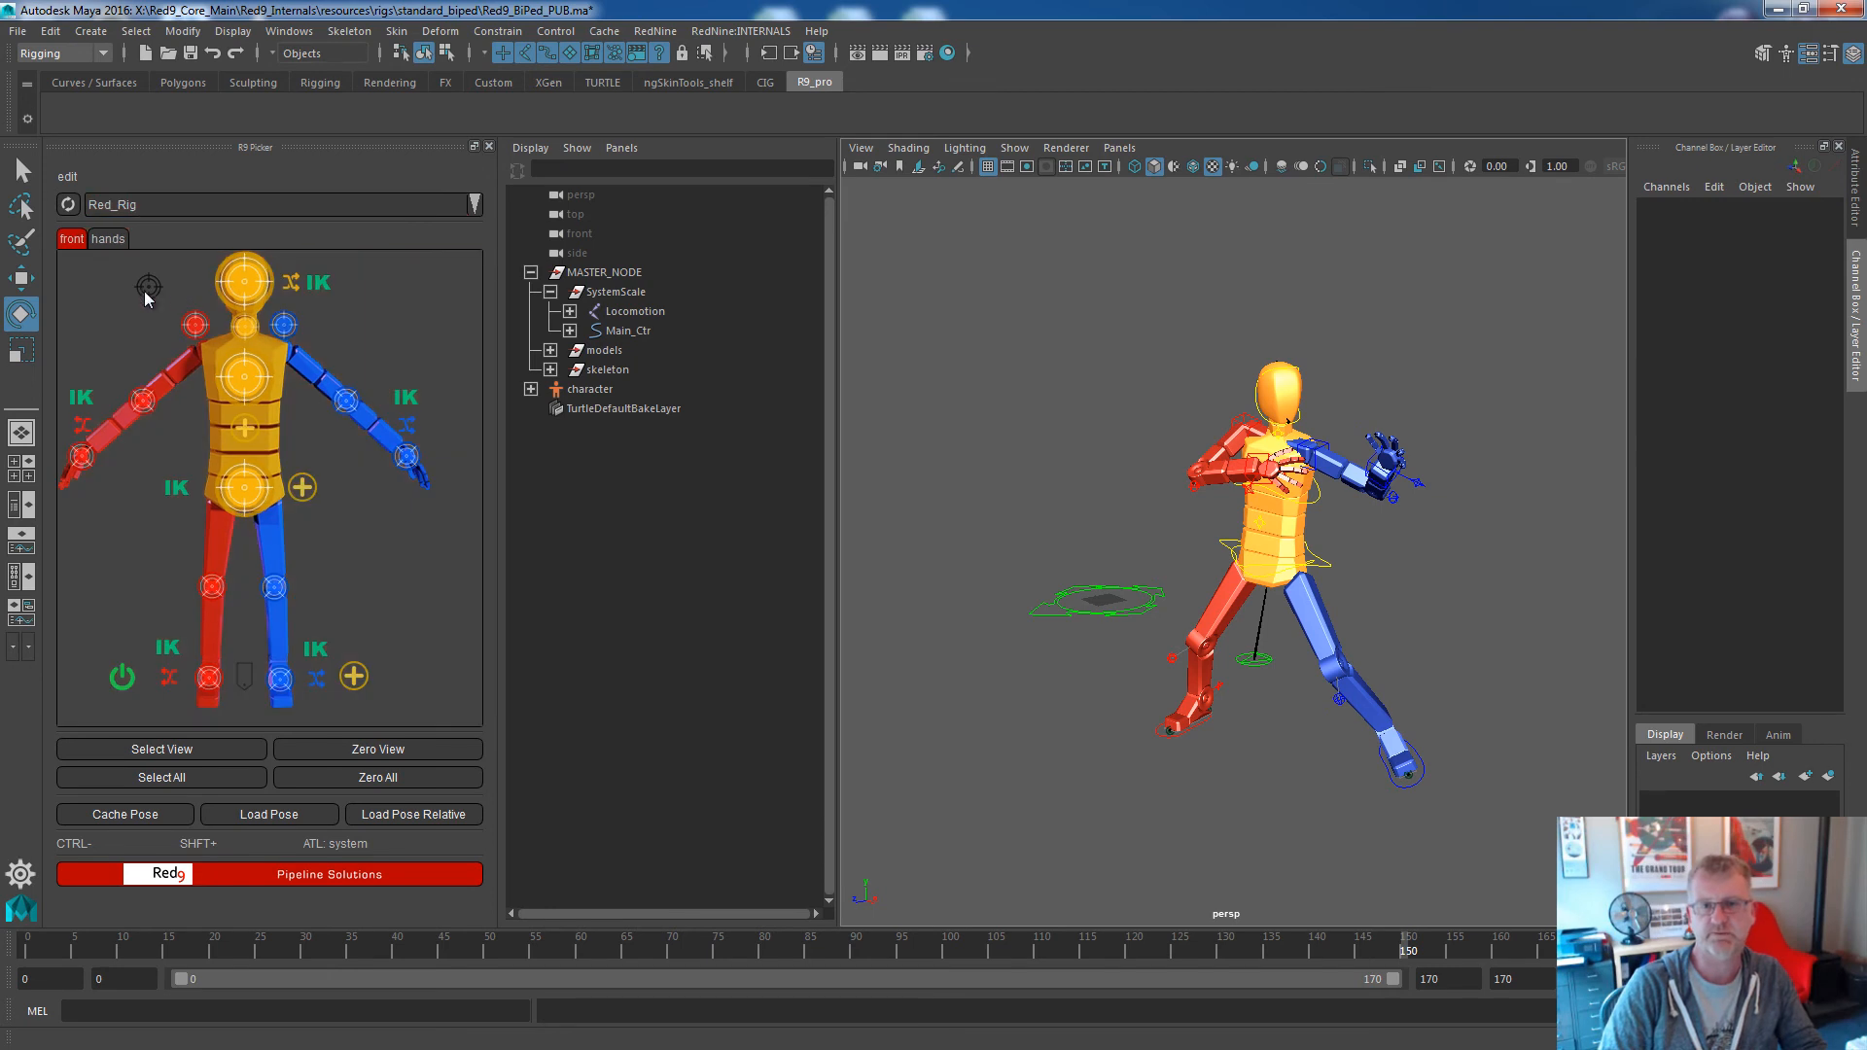
{"action": "left_click", "coordinate": [149, 286]}
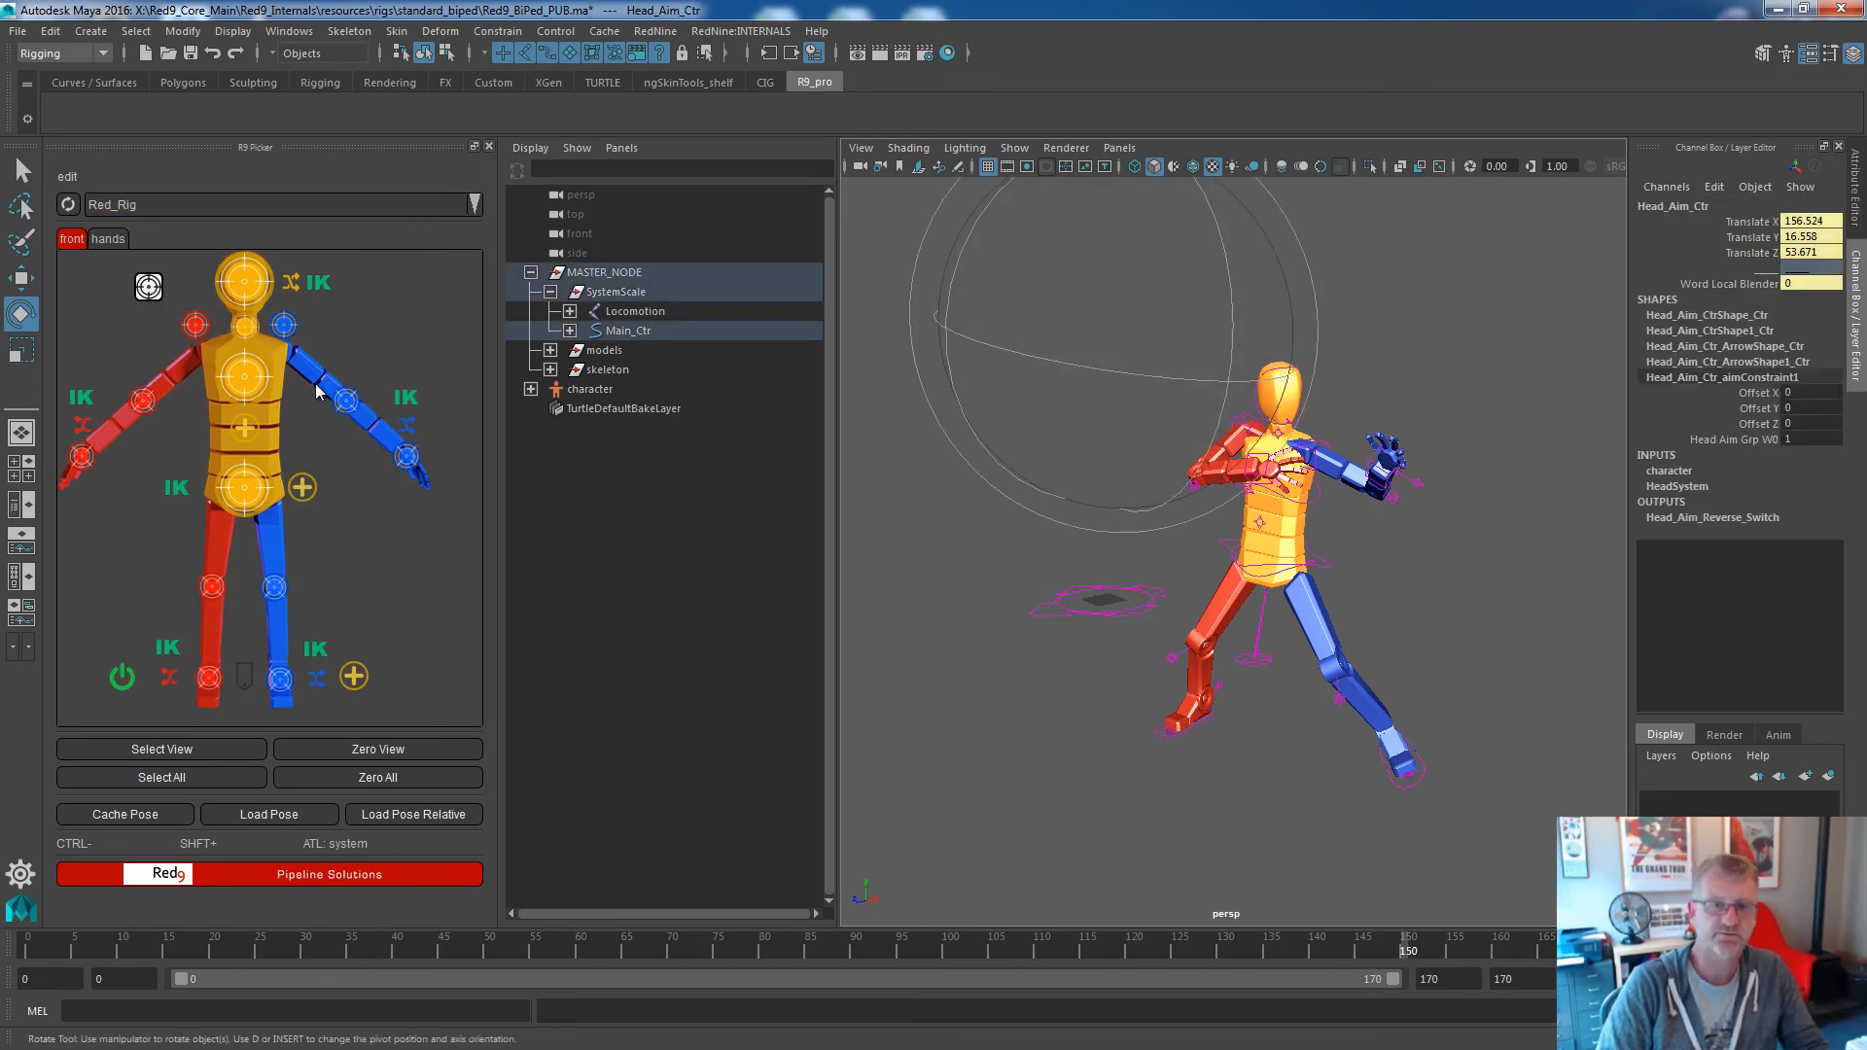
{"action": "right_click", "coordinate": [144, 288]}
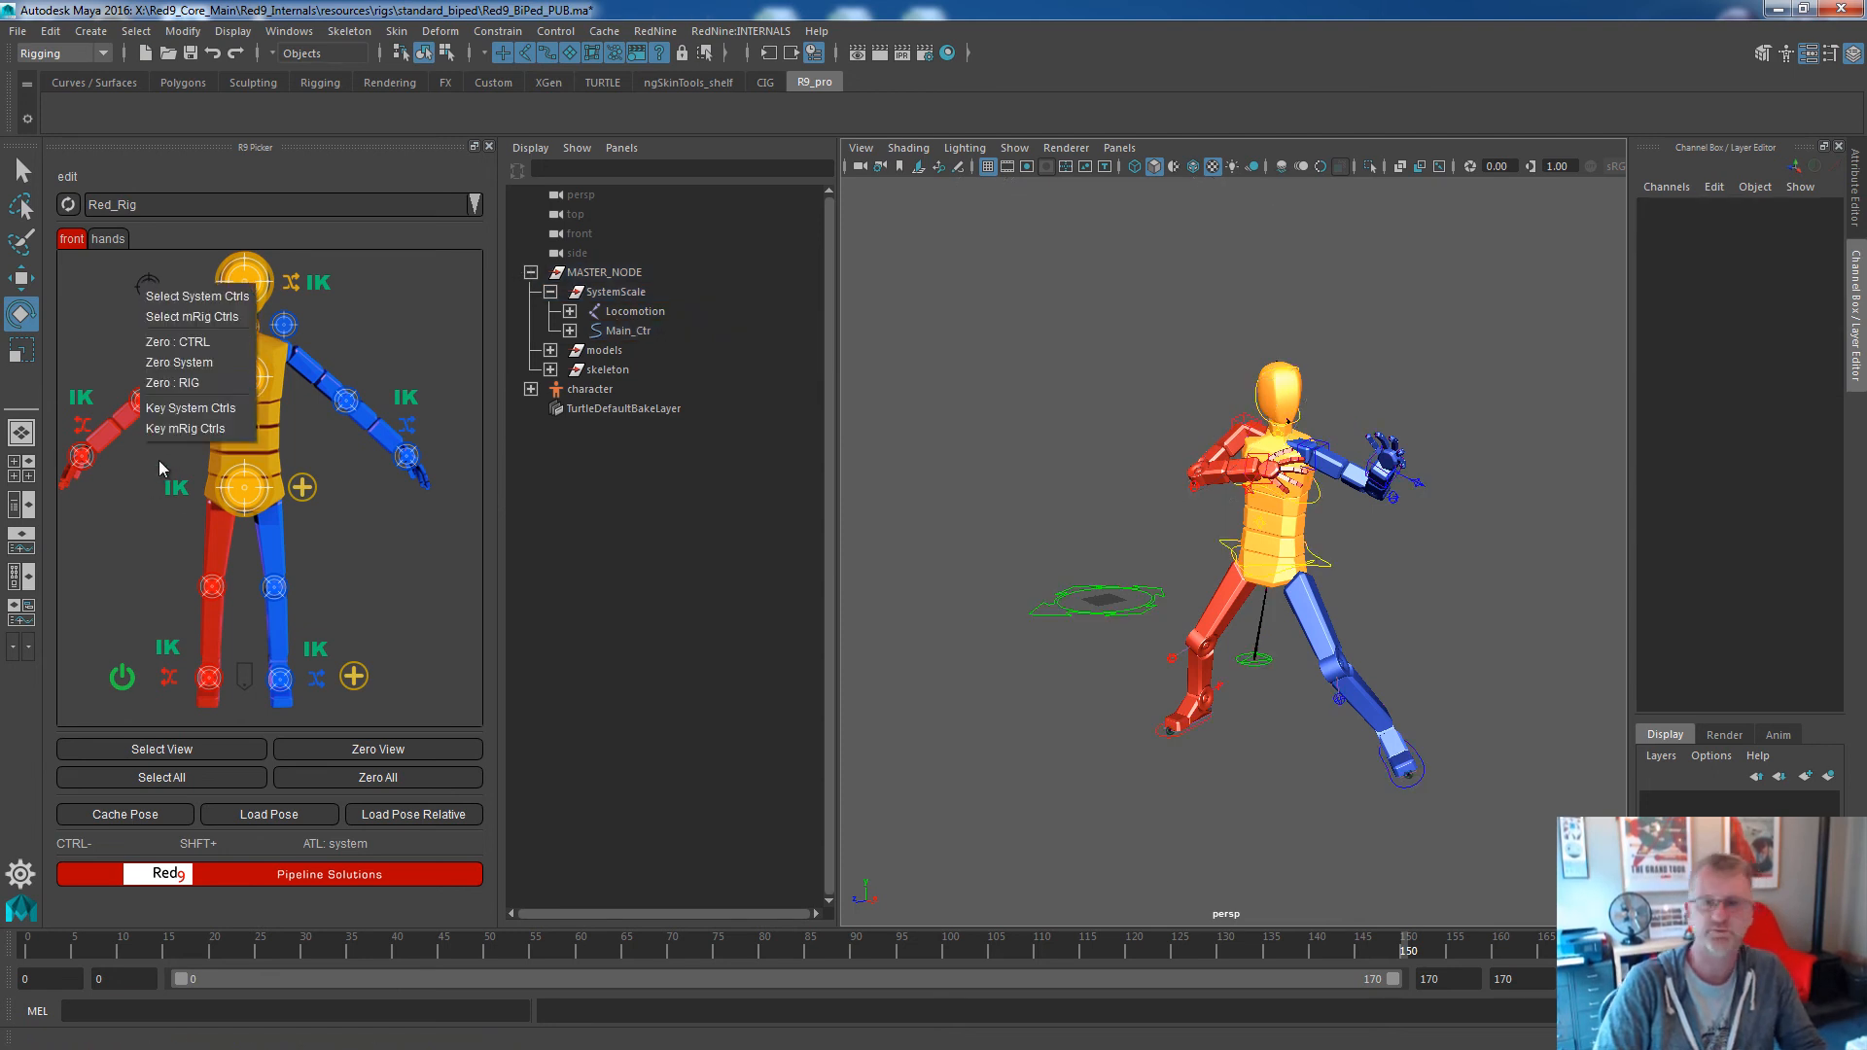
{"action": "left_click", "coordinate": [61, 298]}
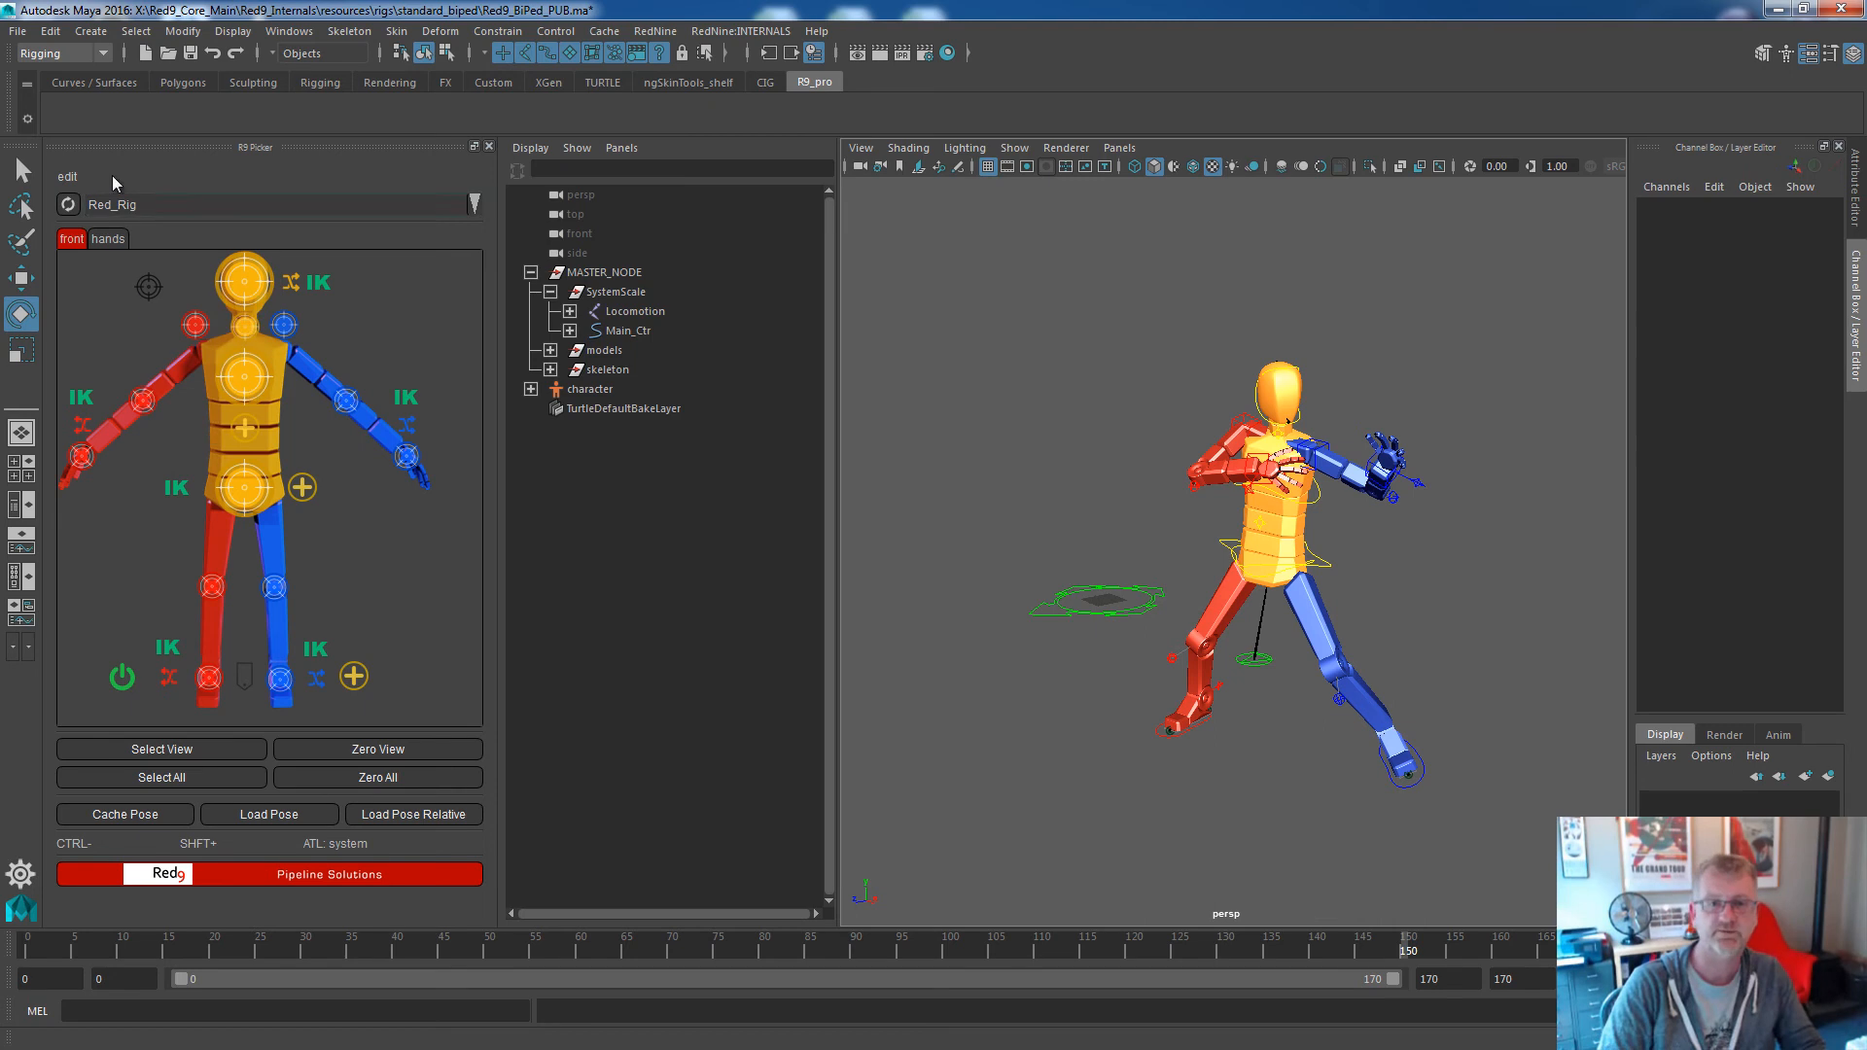
Return the picker to edit mode and bring up the Script Editor at the headAim script lines.
{"action": "left_click", "coordinate": [66, 177]}
{"action": "left_click", "coordinate": [98, 196]}
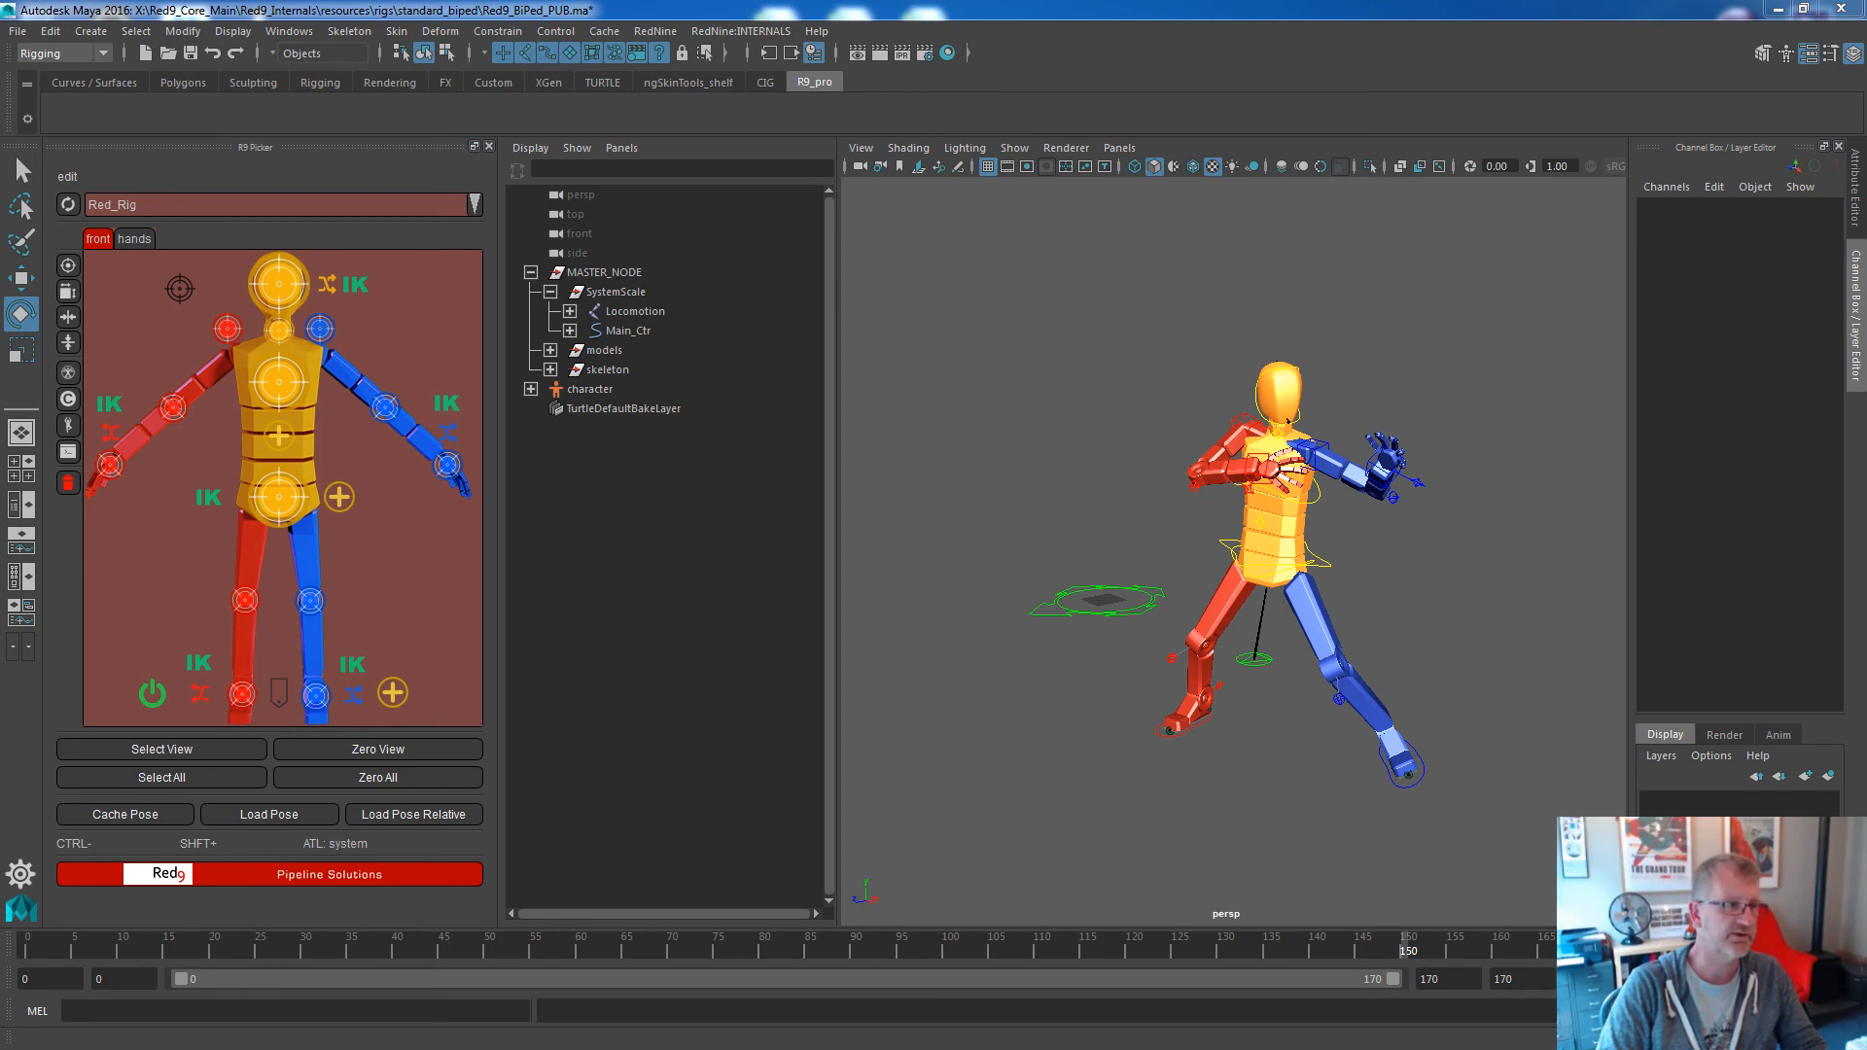
{"action": "left_click_drag", "start_coordinate": [1866, 127], "coordinate": [967, 72]}
{"action": "left_click_drag", "start_coordinate": [1077, 854], "coordinate": [1105, 922]}
{"action": "left_click", "coordinate": [665, 898]}
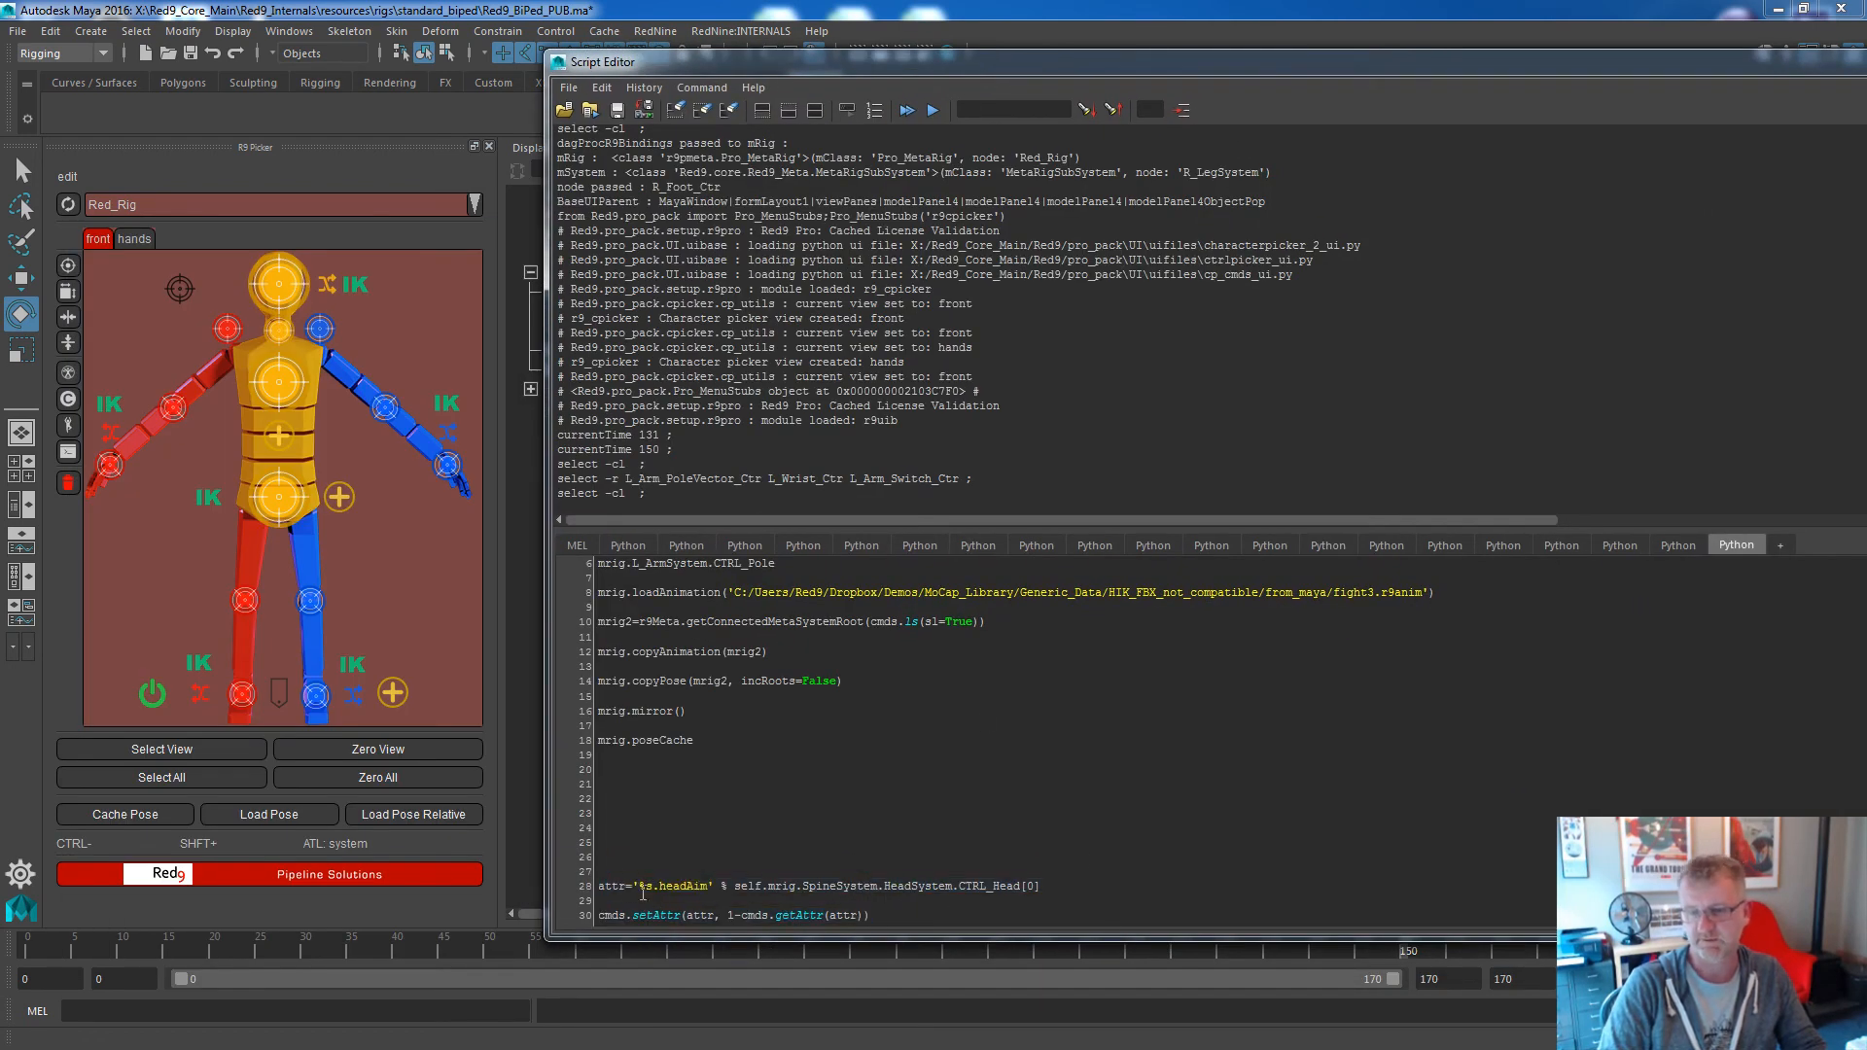
Examine the headAim attribute, mrig, SpineSystem, HeadSystem and CTRL_Head parts of the script line.
{"action": "double_click", "coordinate": [684, 886]}
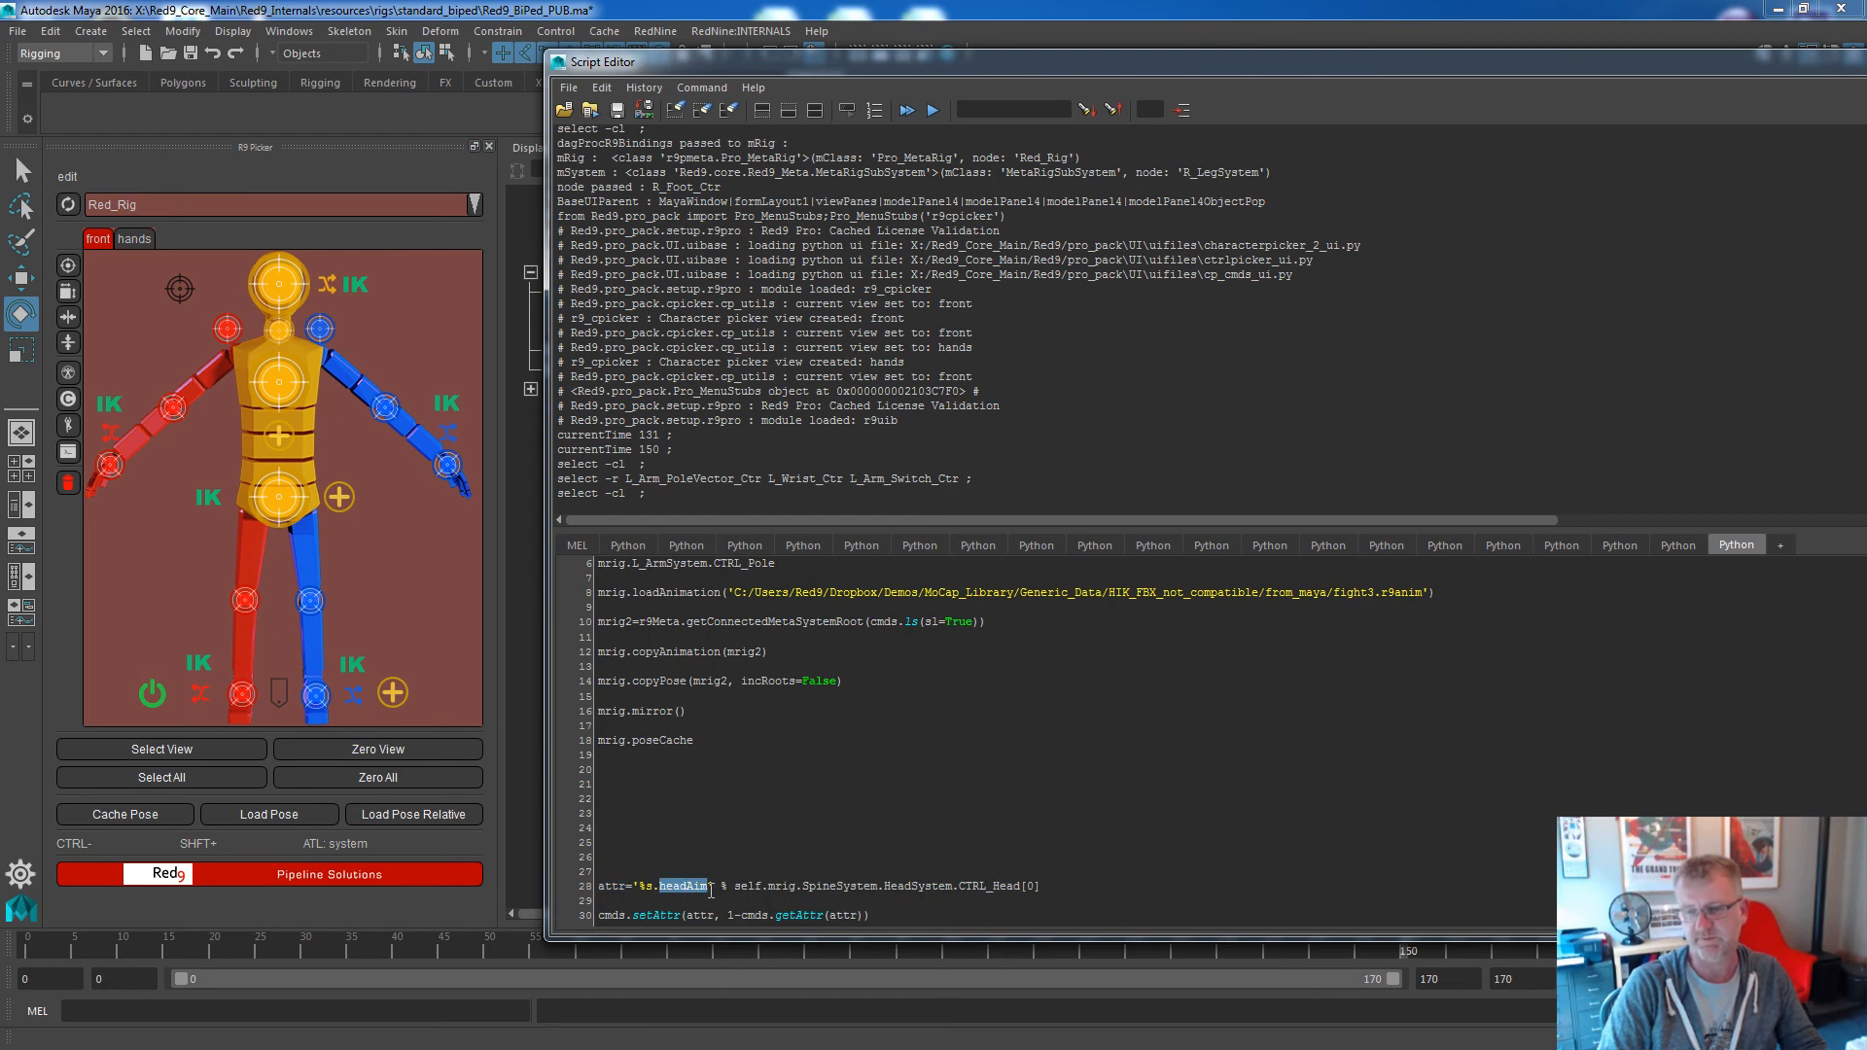
{"action": "double_click", "coordinate": [782, 885]}
{"action": "double_click", "coordinate": [840, 886]}
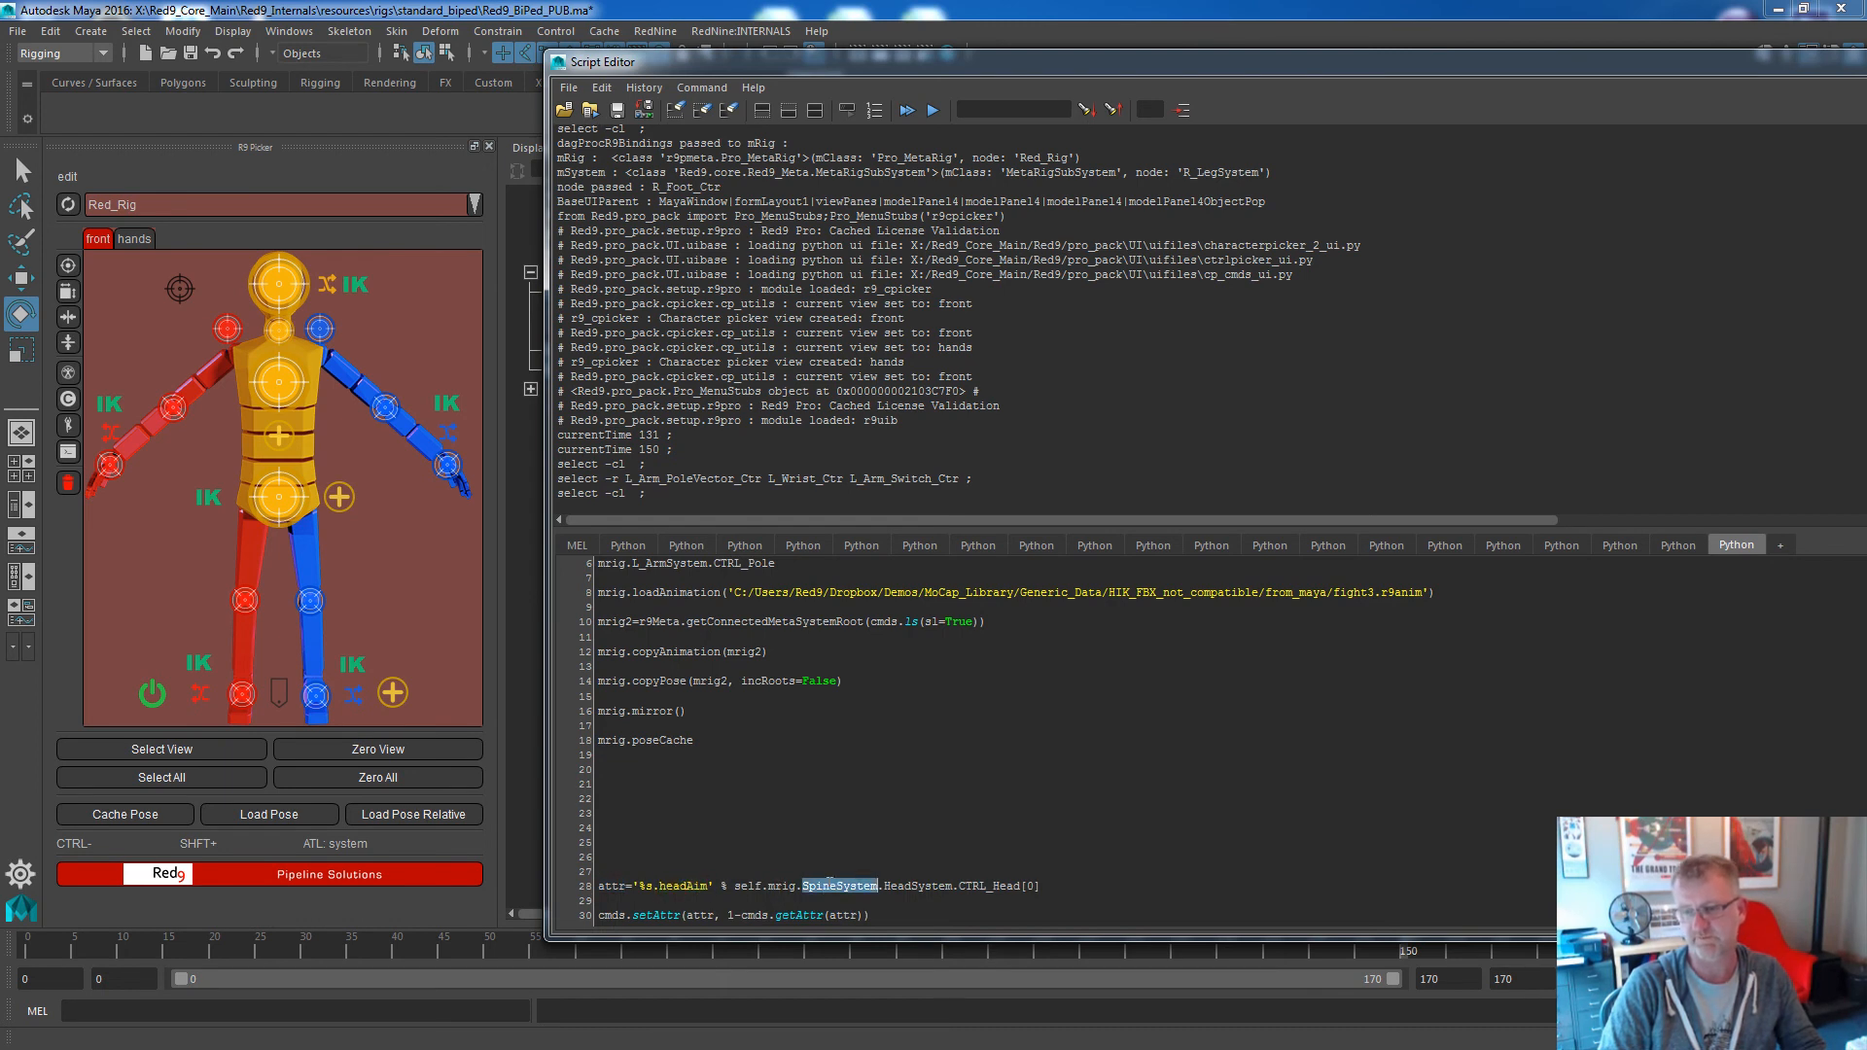
{"action": "double_click", "coordinate": [918, 886]}
{"action": "double_click", "coordinate": [975, 885]}
Copy the headAim attr and cmds.setAttr lines and put the Script Editor away.
{"action": "left_click_drag", "start_coordinate": [958, 872], "coordinate": [584, 881]}
{"action": "left_click", "coordinate": [905, 922]}
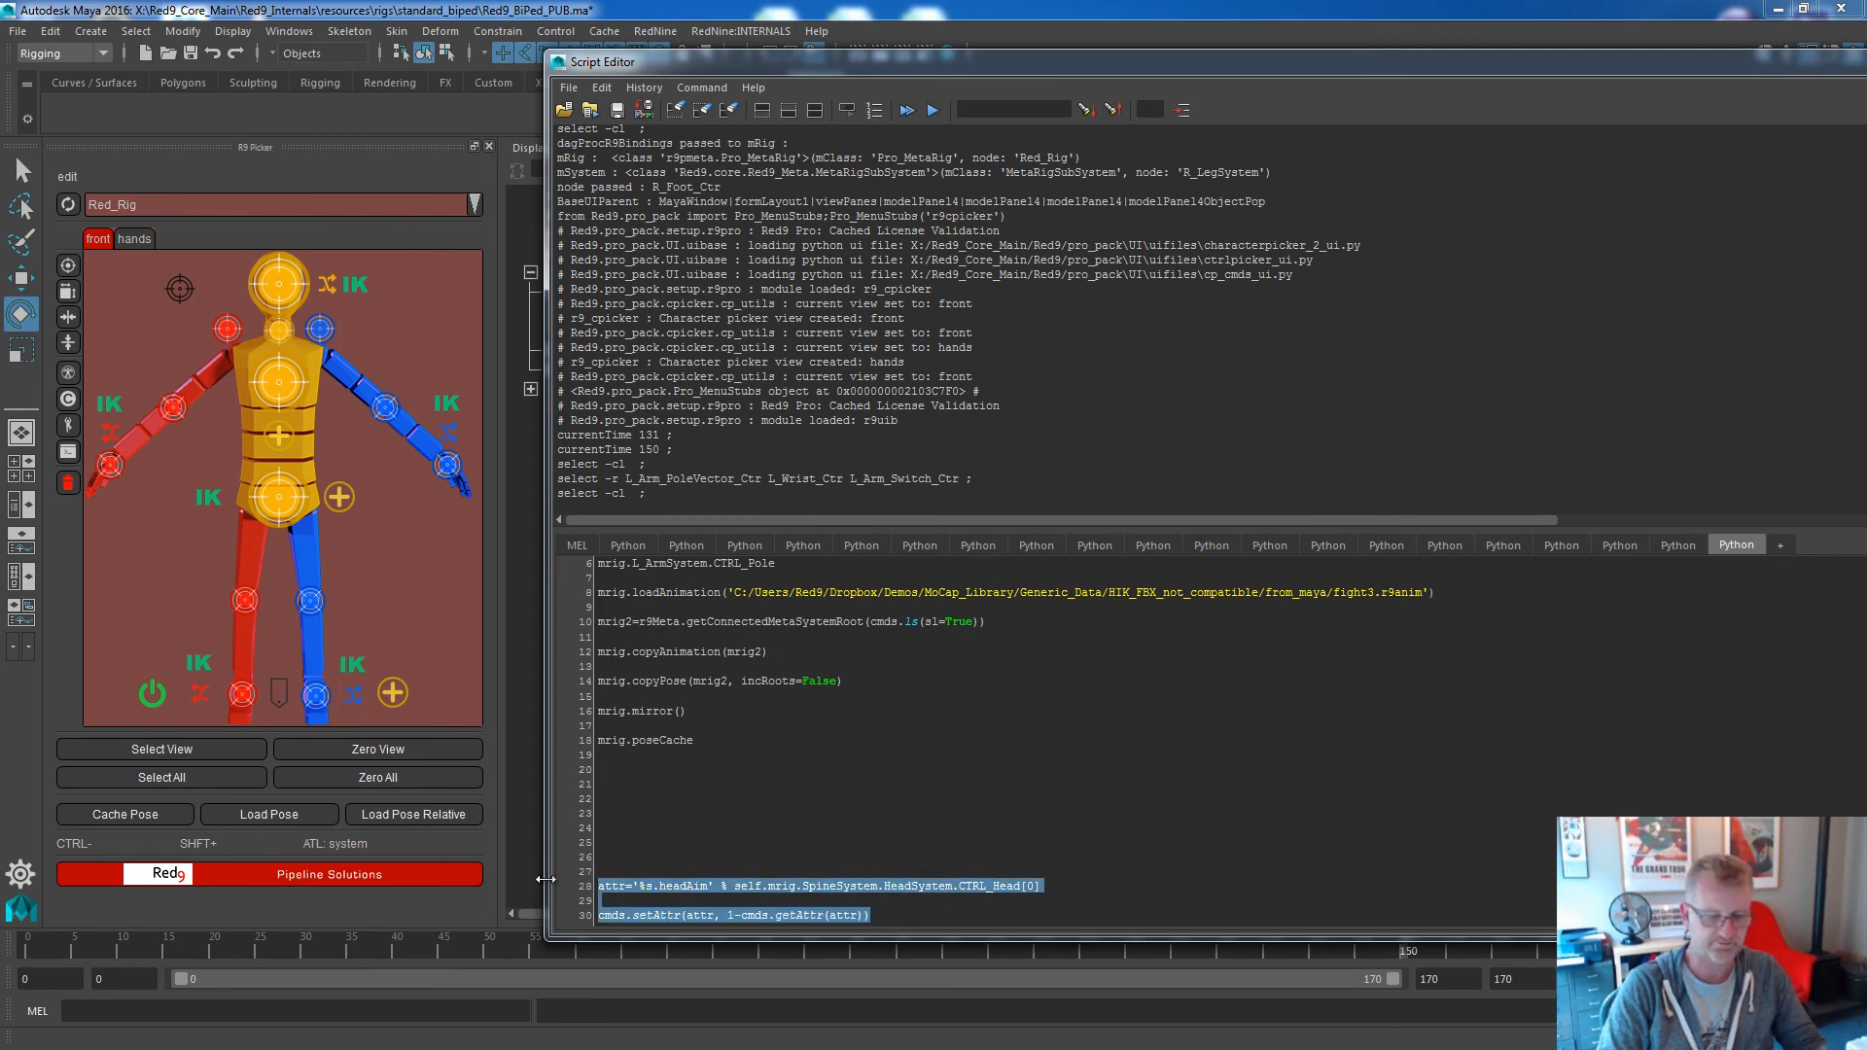
{"action": "left_click", "coordinate": [1866, 62]}
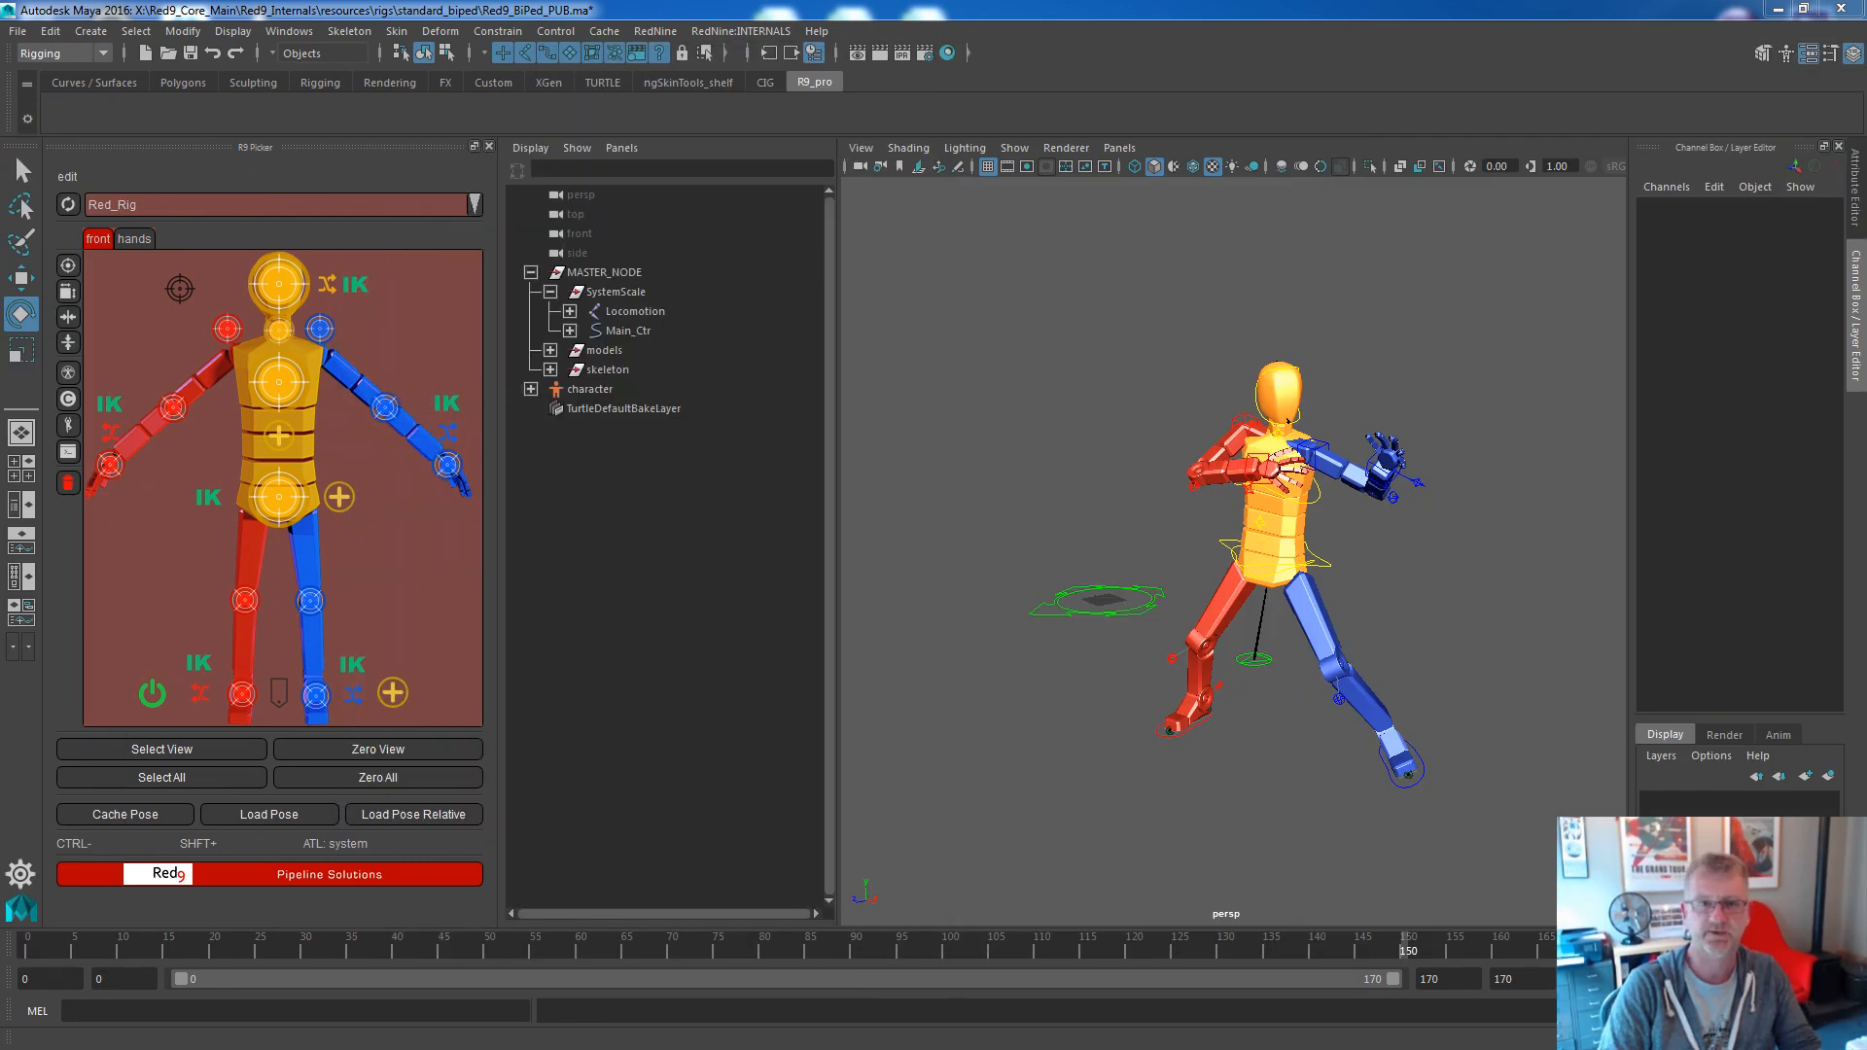
Open the command settings of the head aim picker button and add a new action named toggle.
{"action": "right_click", "coordinate": [181, 291]}
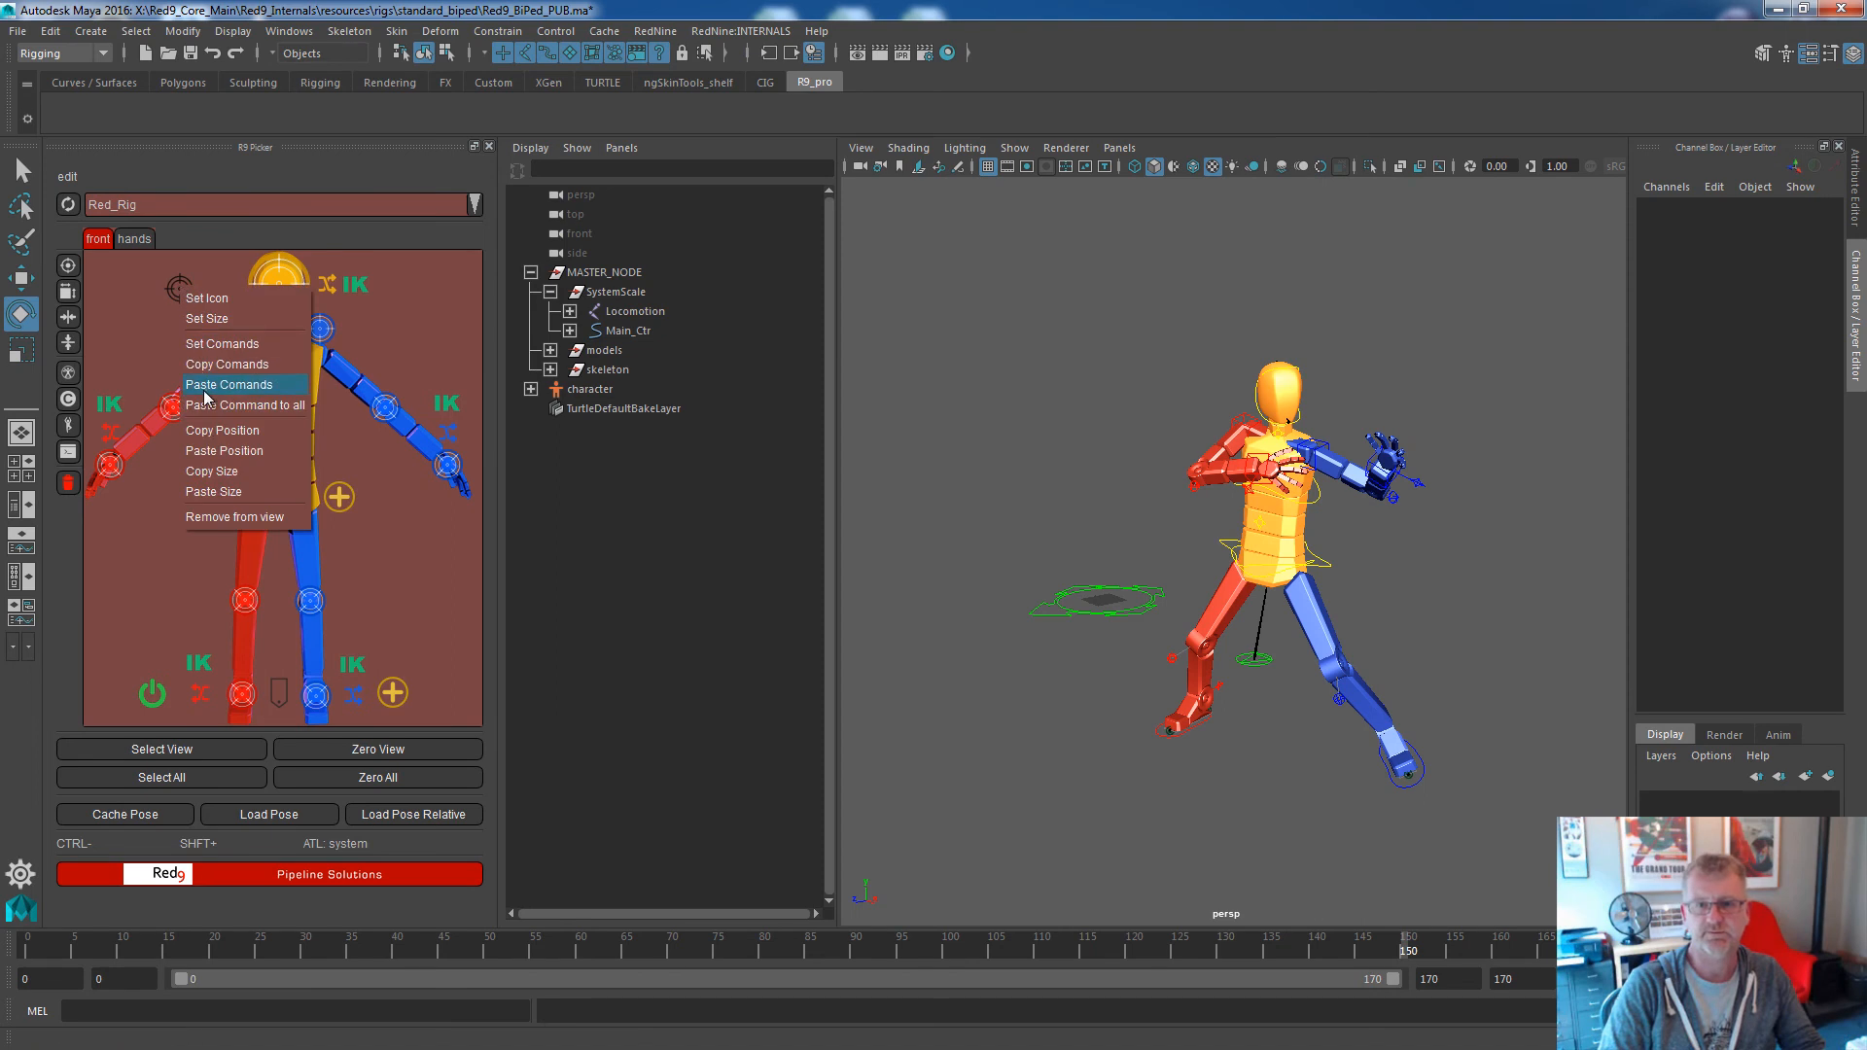
{"action": "left_click", "coordinate": [240, 350]}
{"action": "left_click", "coordinate": [731, 336]}
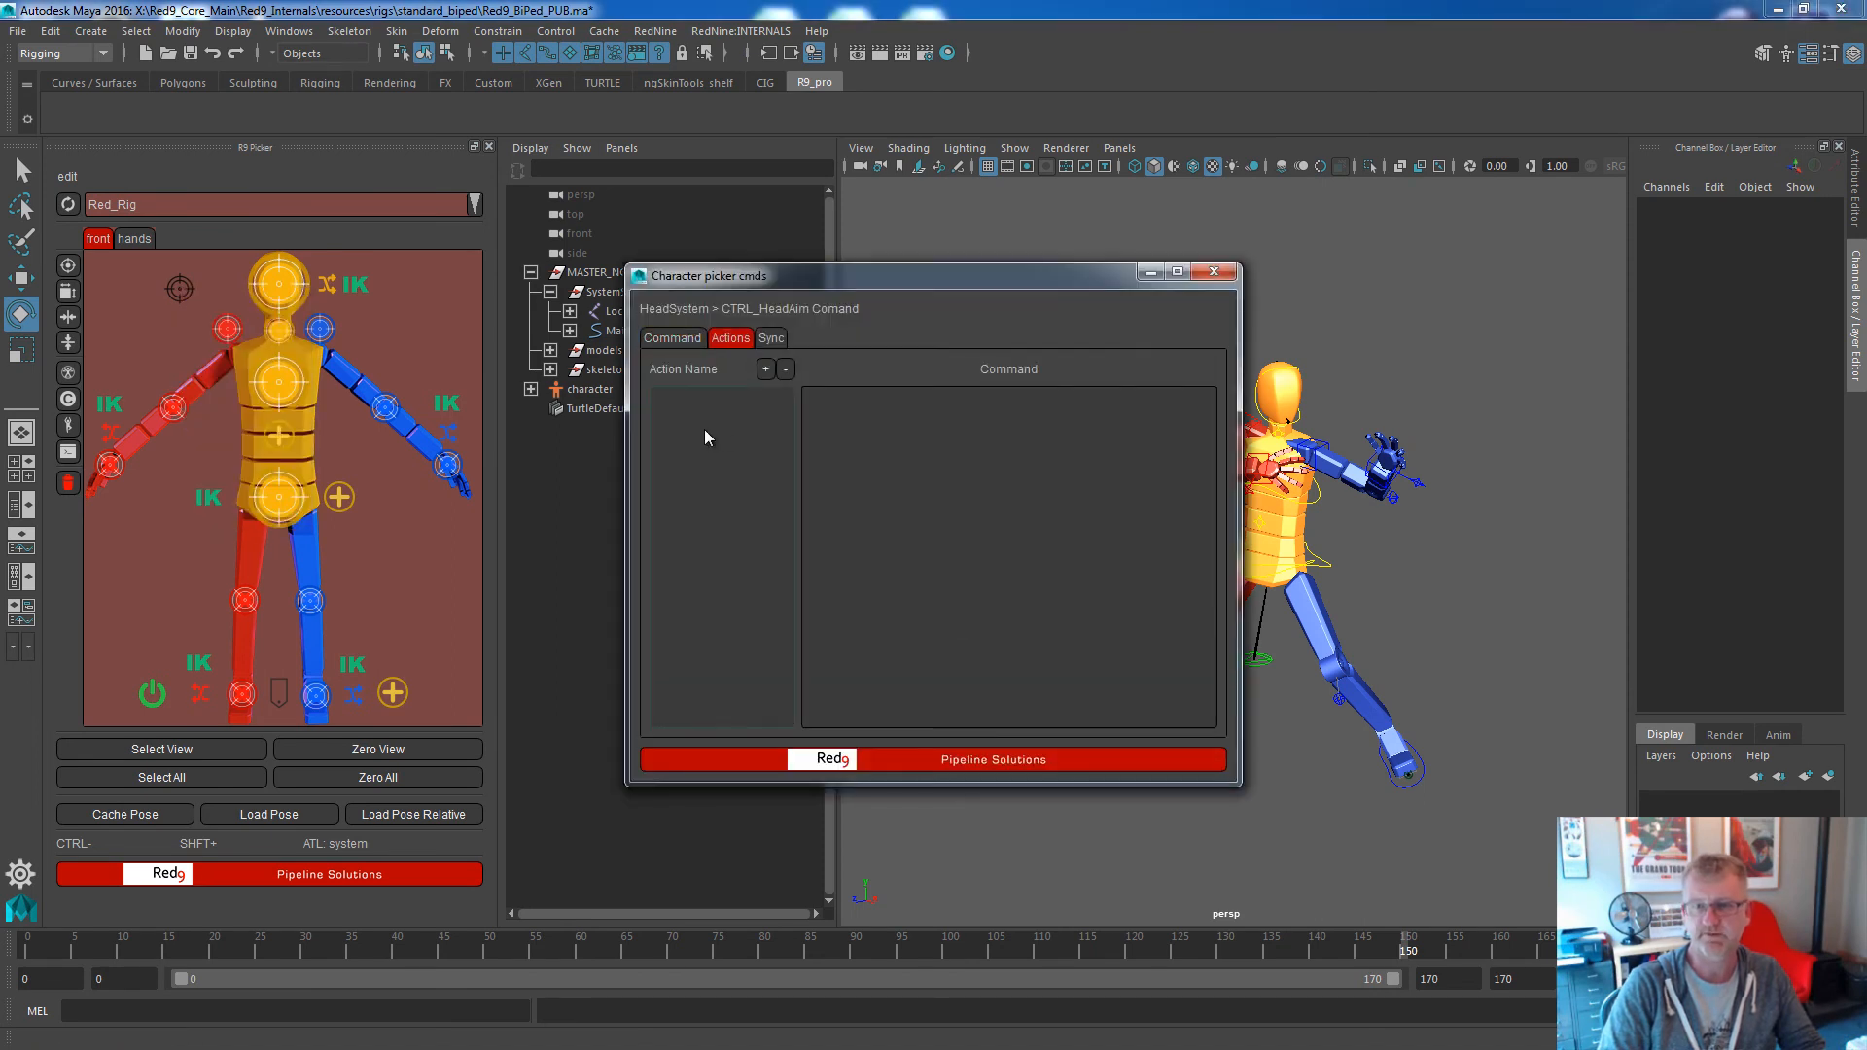
{"action": "left_click", "coordinate": [765, 370]}
{"action": "type", "text": "toggle"}
{"action": "left_click", "coordinate": [920, 554]}
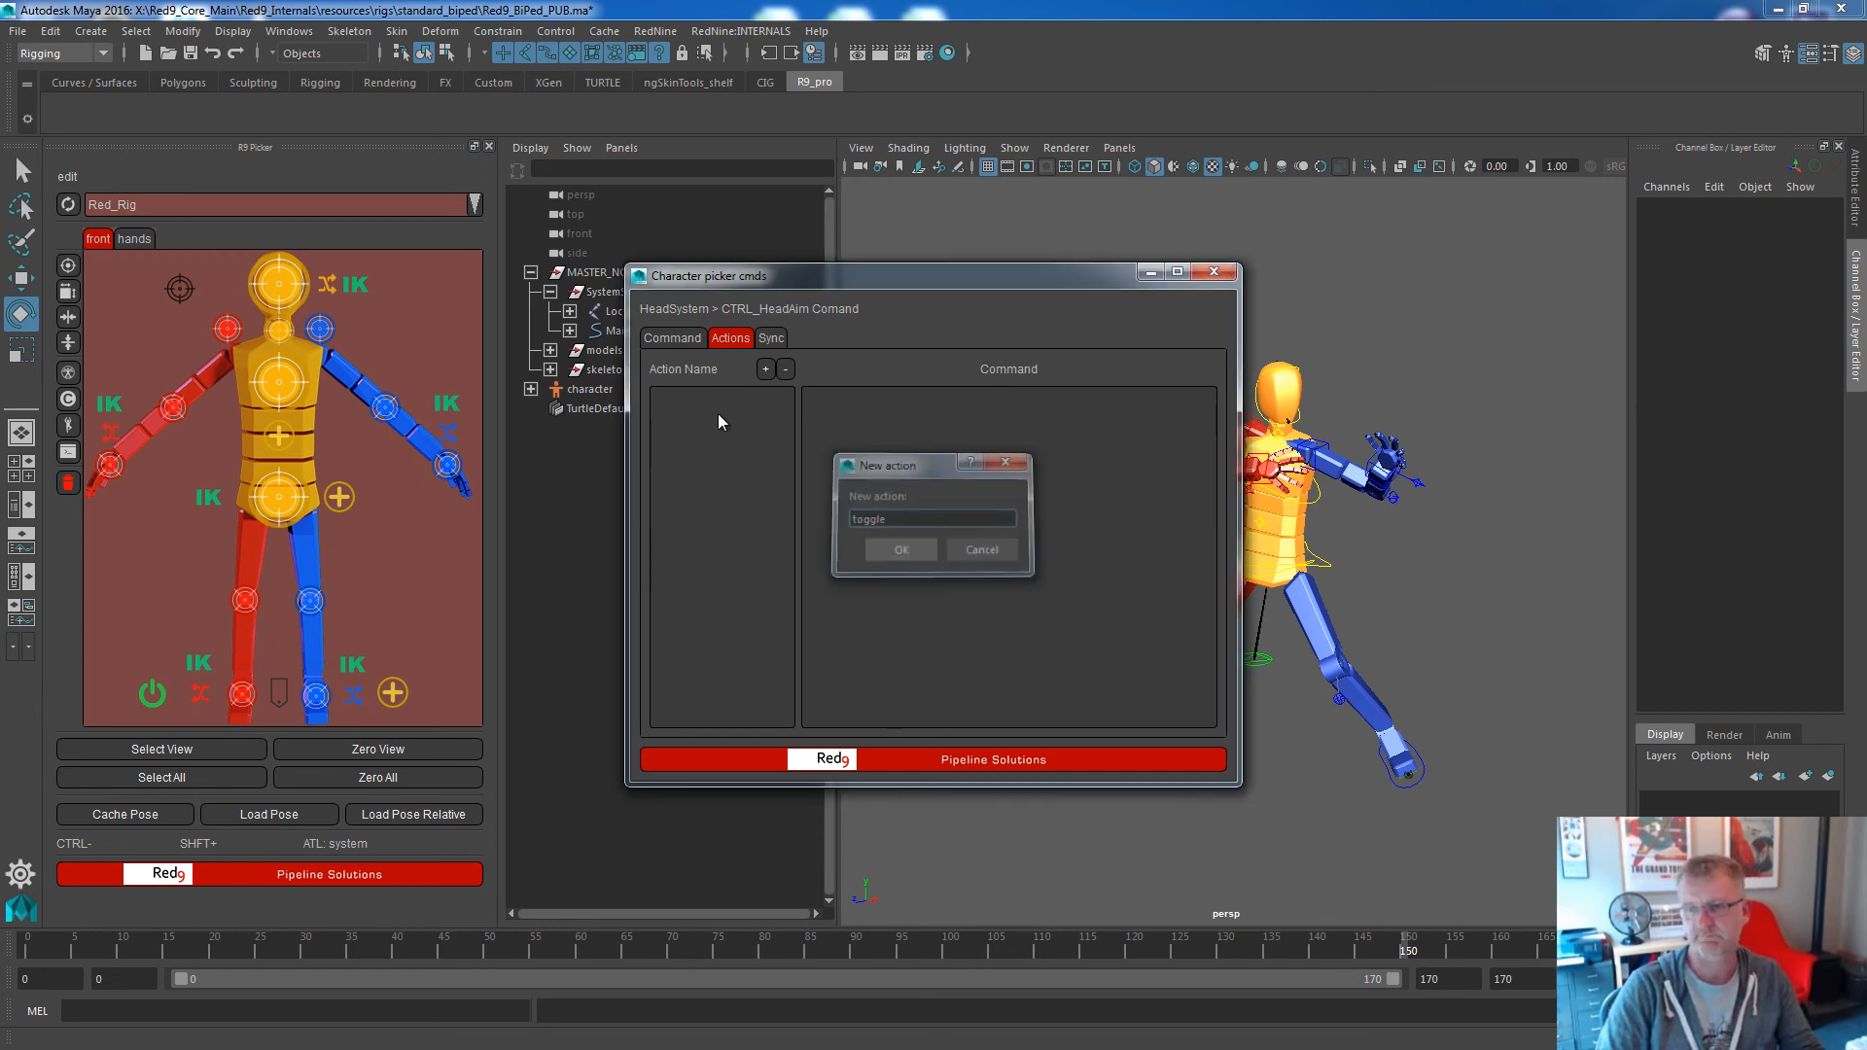
Paste the copied headAim script as the toggle action's command and close the command settings.
{"action": "left_click", "coordinate": [696, 398]}
{"action": "left_click", "coordinate": [881, 426]}
{"action": "key", "text": "ctrl+v"}
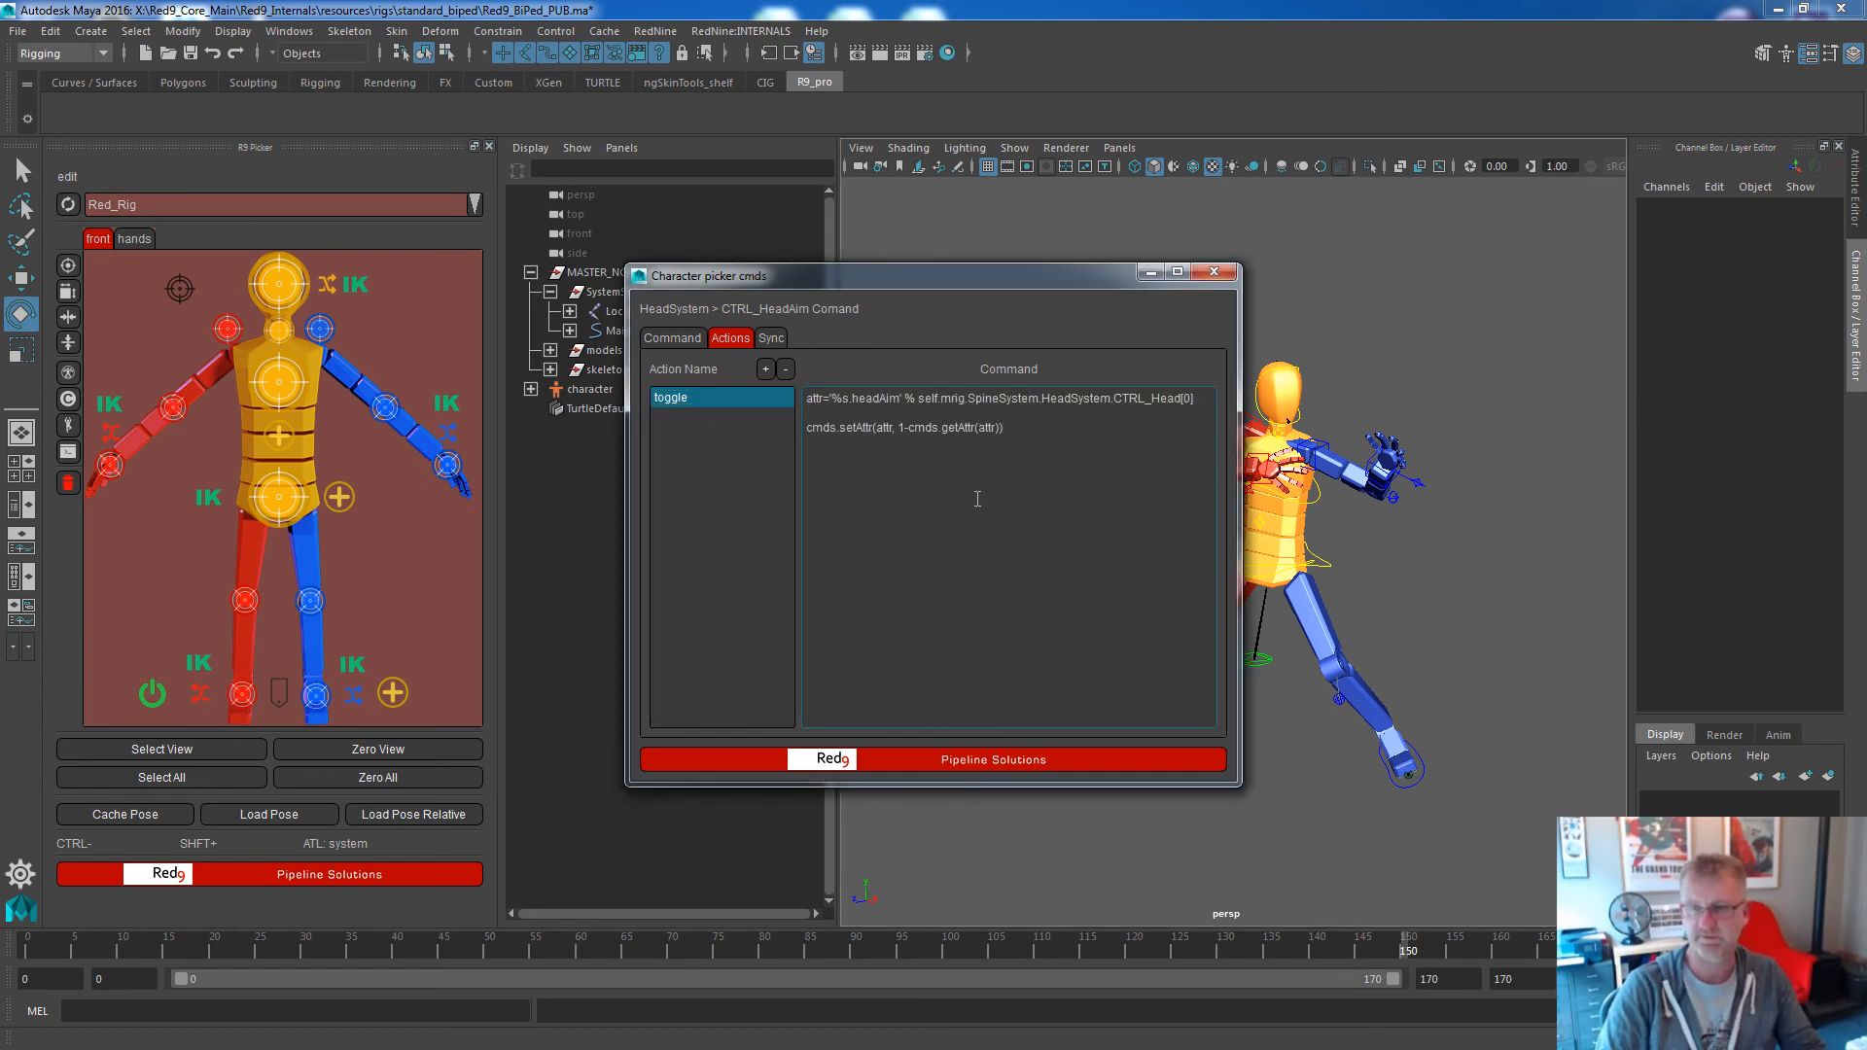
{"action": "left_click", "coordinate": [1214, 271]}
Leave the picker's edit mode and run the head aim button's toggle action.
{"action": "left_click", "coordinate": [68, 182]}
{"action": "left_click", "coordinate": [92, 222]}
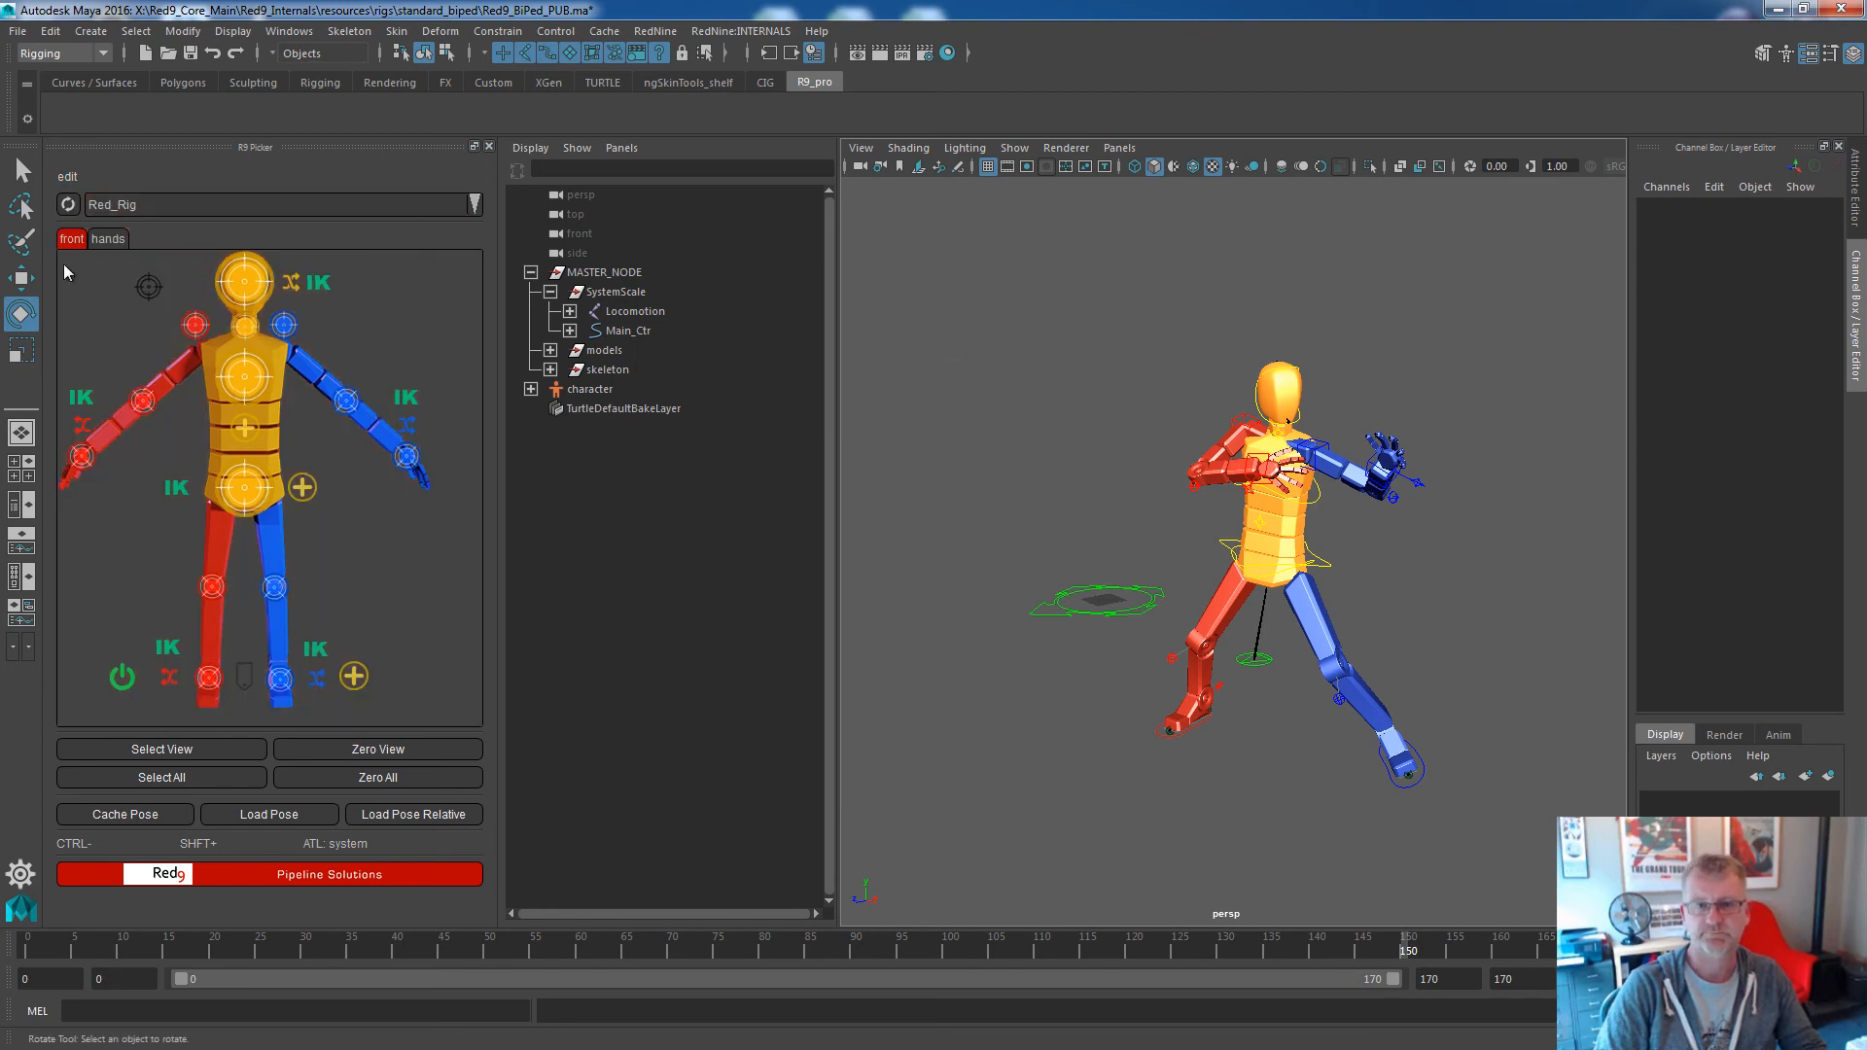
{"action": "left_click", "coordinate": [148, 288]}
{"action": "right_click", "coordinate": [148, 288]}
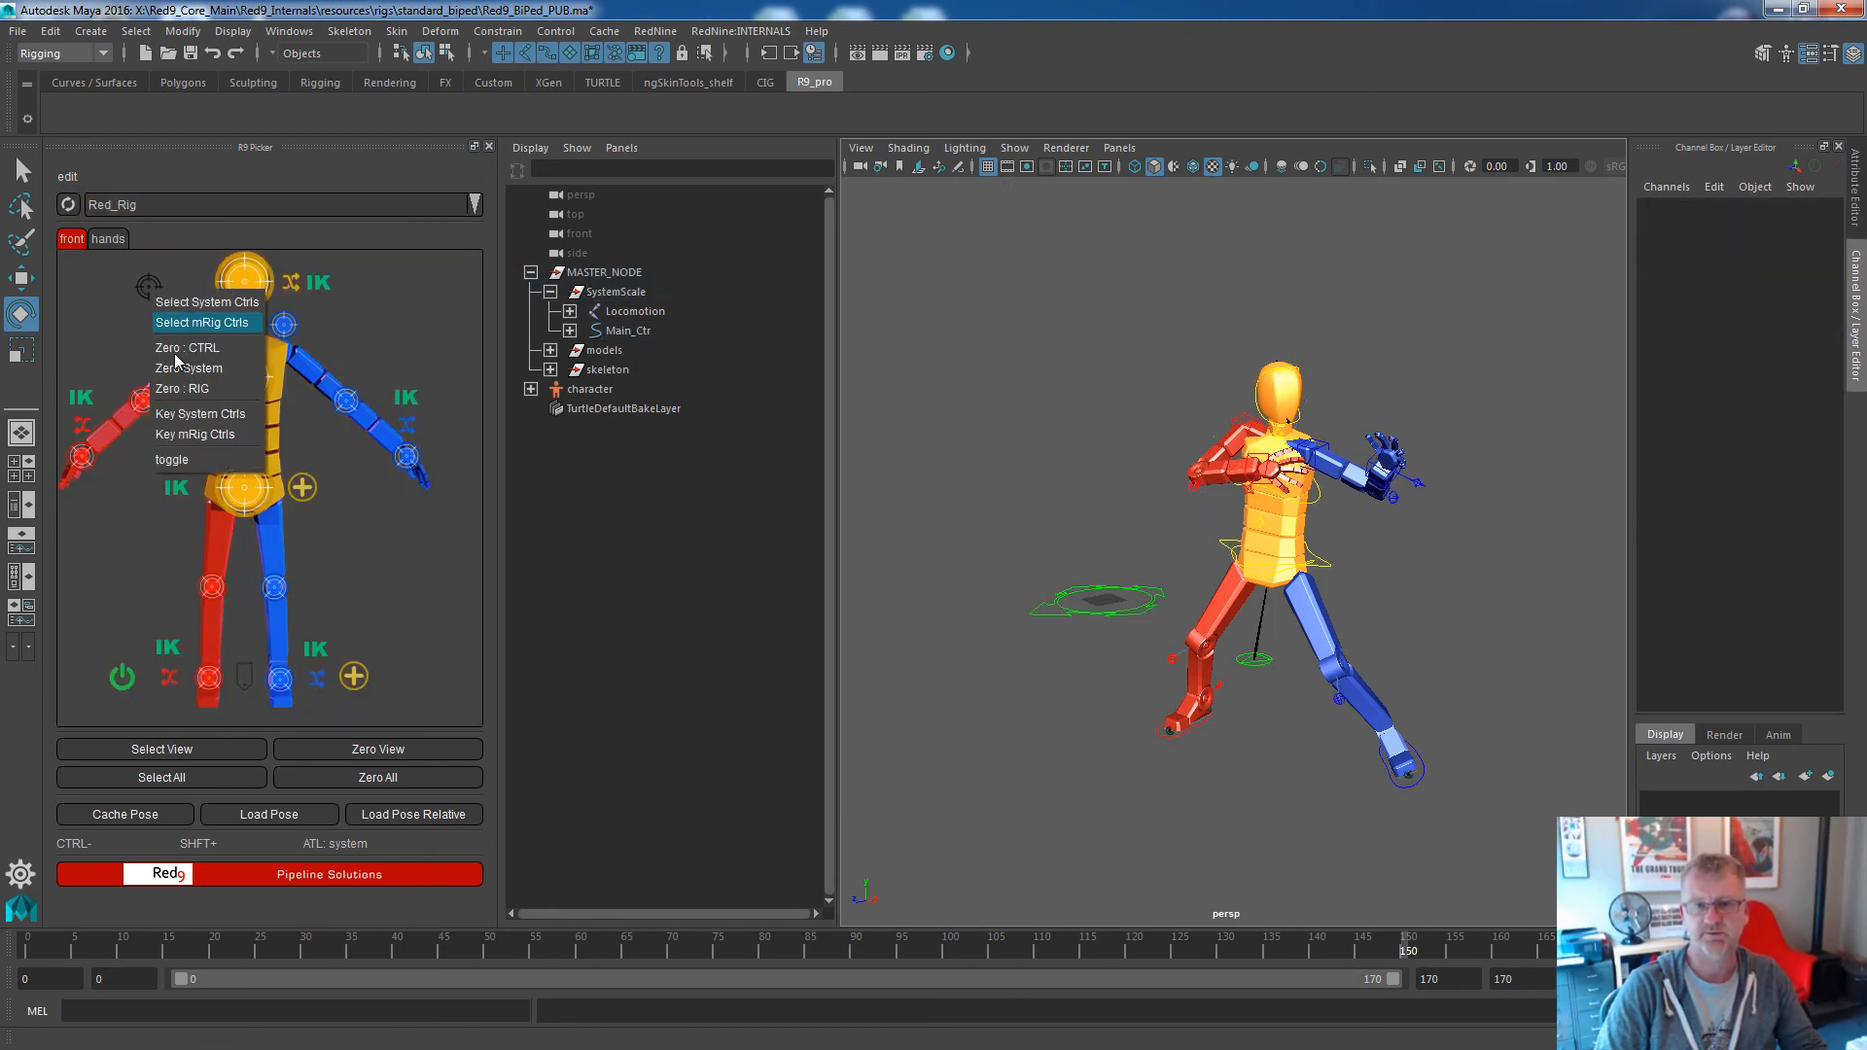
{"action": "left_click", "coordinate": [195, 471]}
Undo the last action and run the head aim button's toggle action again.
{"action": "key", "text": "ctrl+z"}
{"action": "right_click", "coordinate": [148, 288]}
{"action": "left_click", "coordinate": [194, 455]}
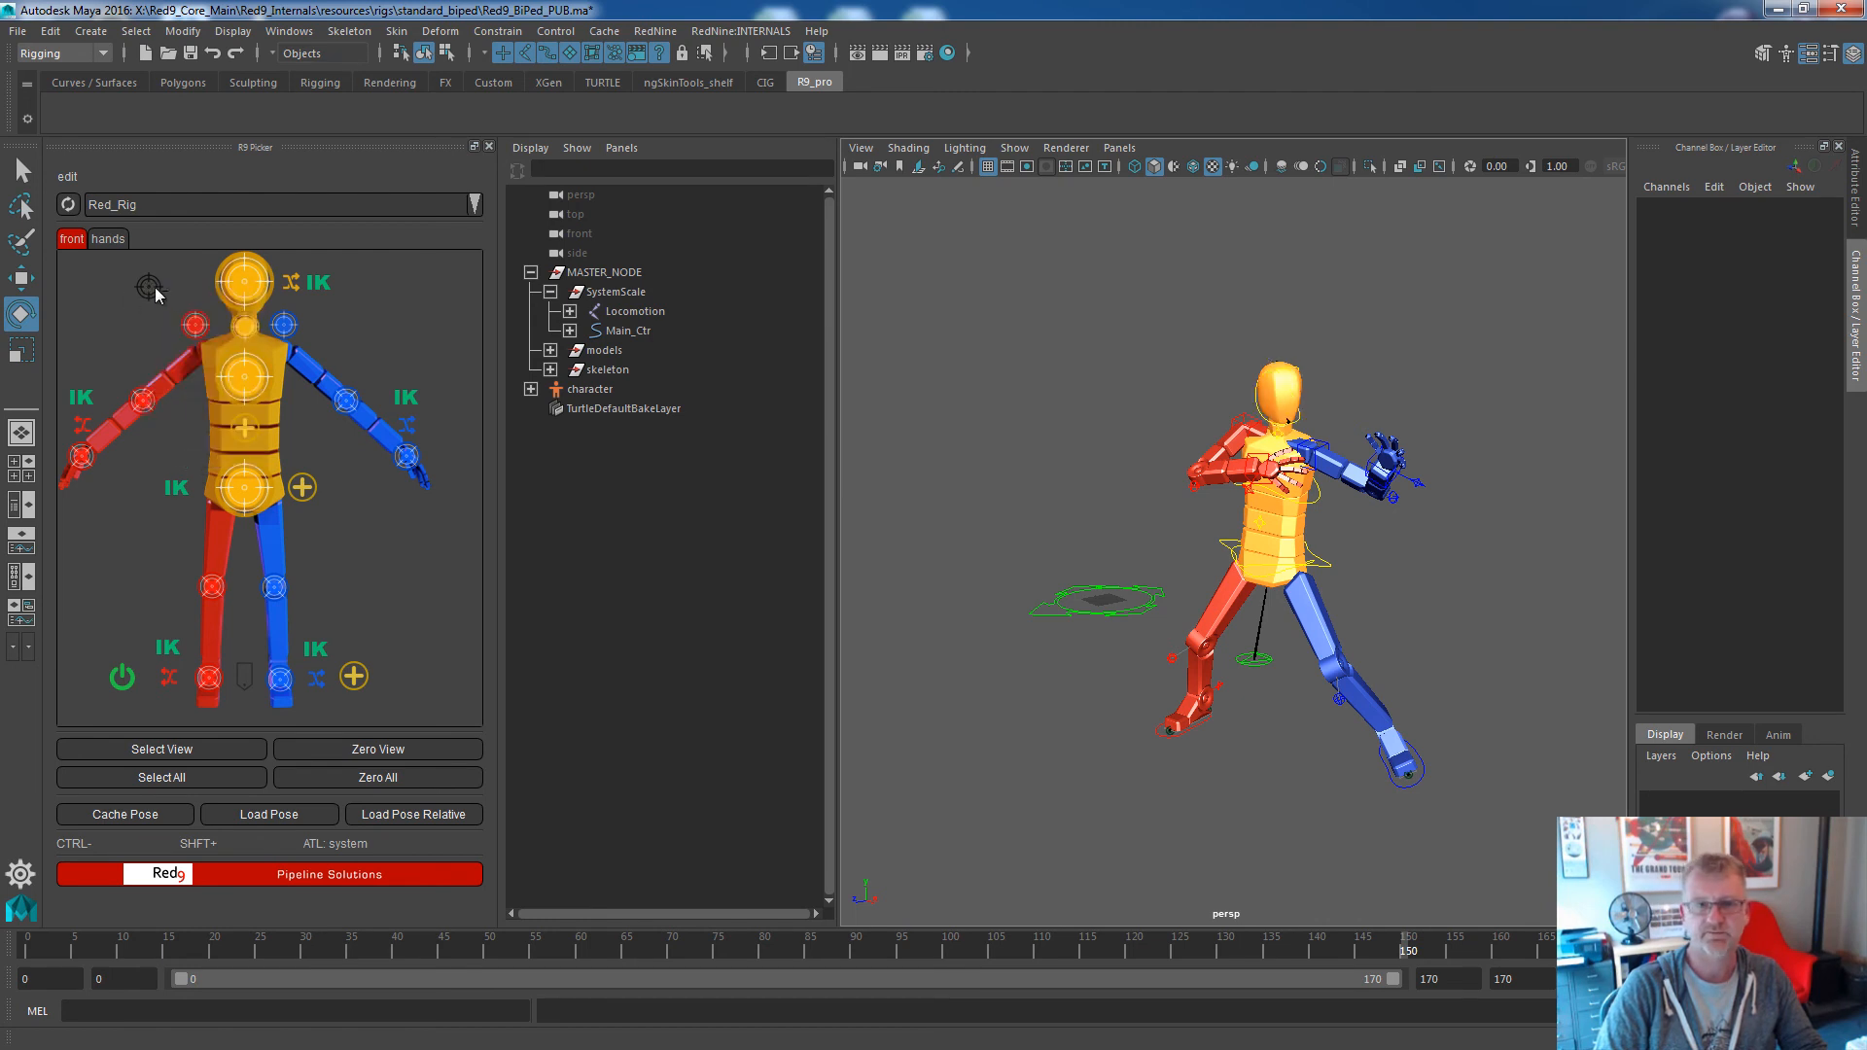
Run the toggle action of the head aim picker button once more.
{"action": "right_click", "coordinate": [149, 288]}
{"action": "left_click", "coordinate": [195, 455]}
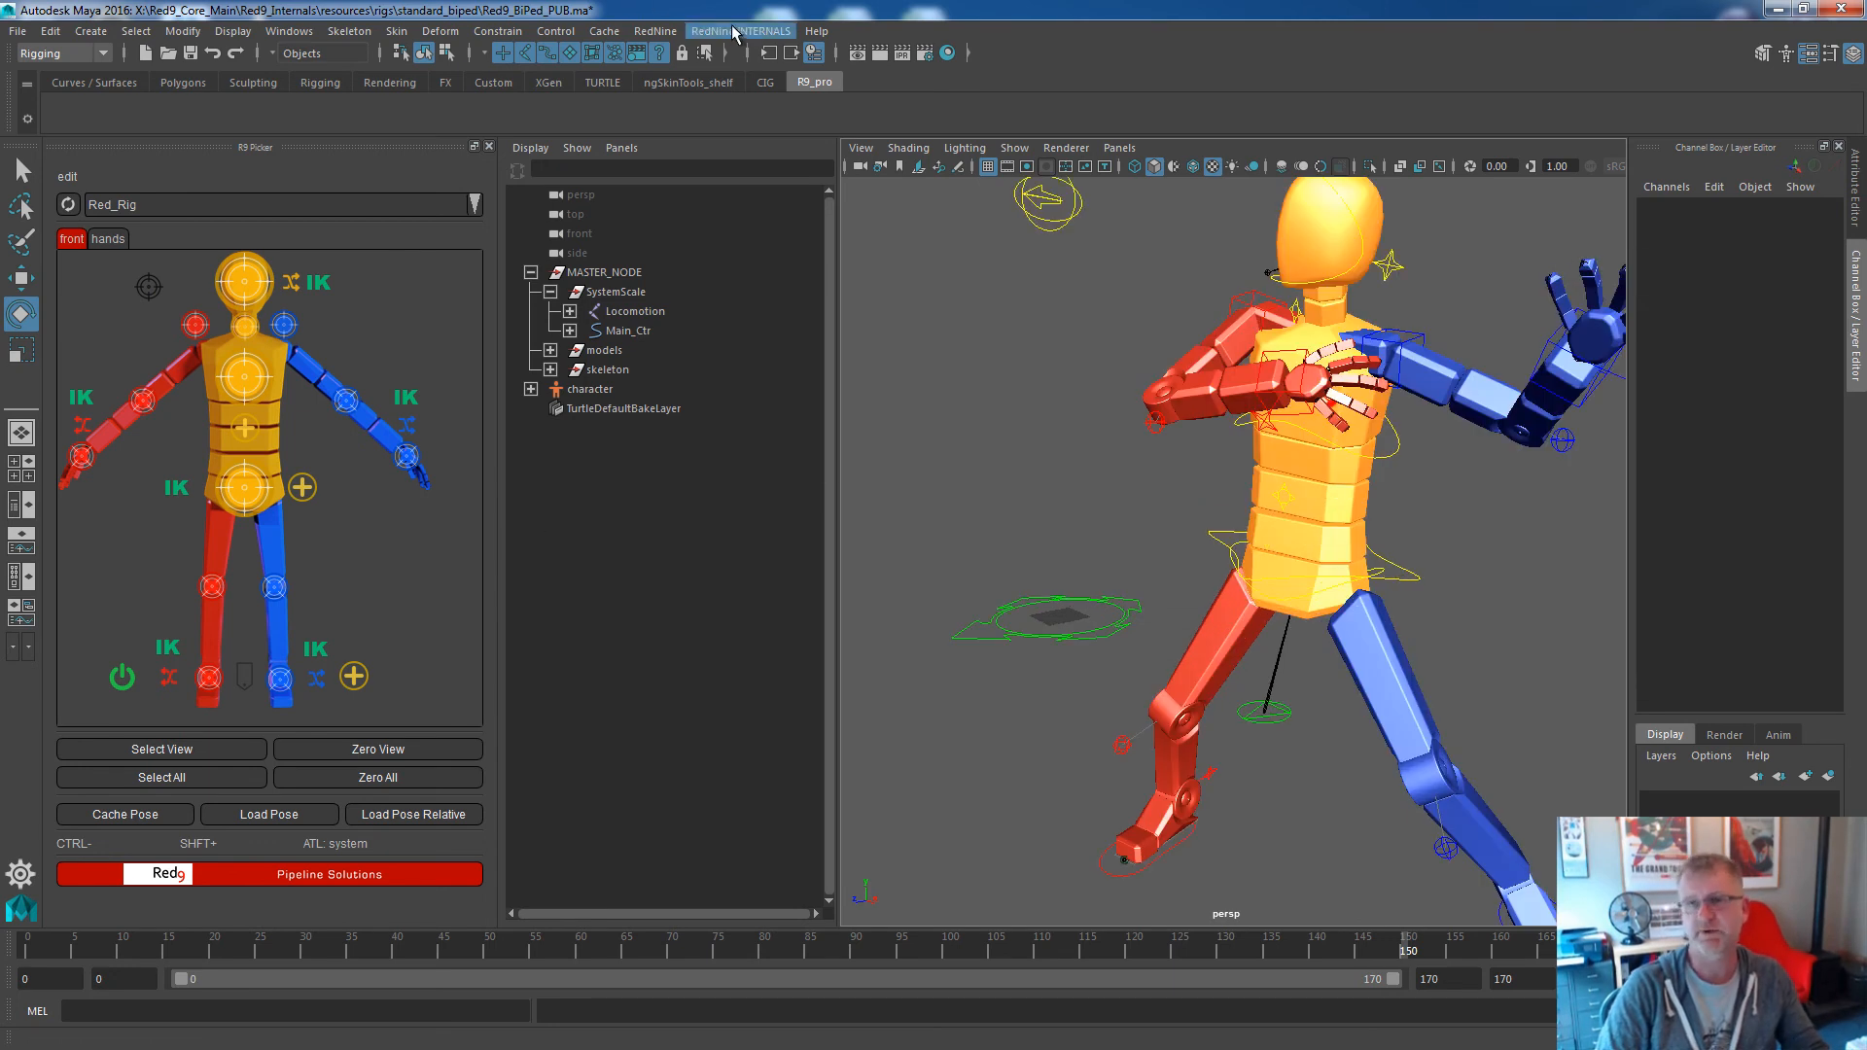
Open the Red9 AnimationToolkit and show its PoseManager page.
{"action": "left_click", "coordinate": [654, 31]}
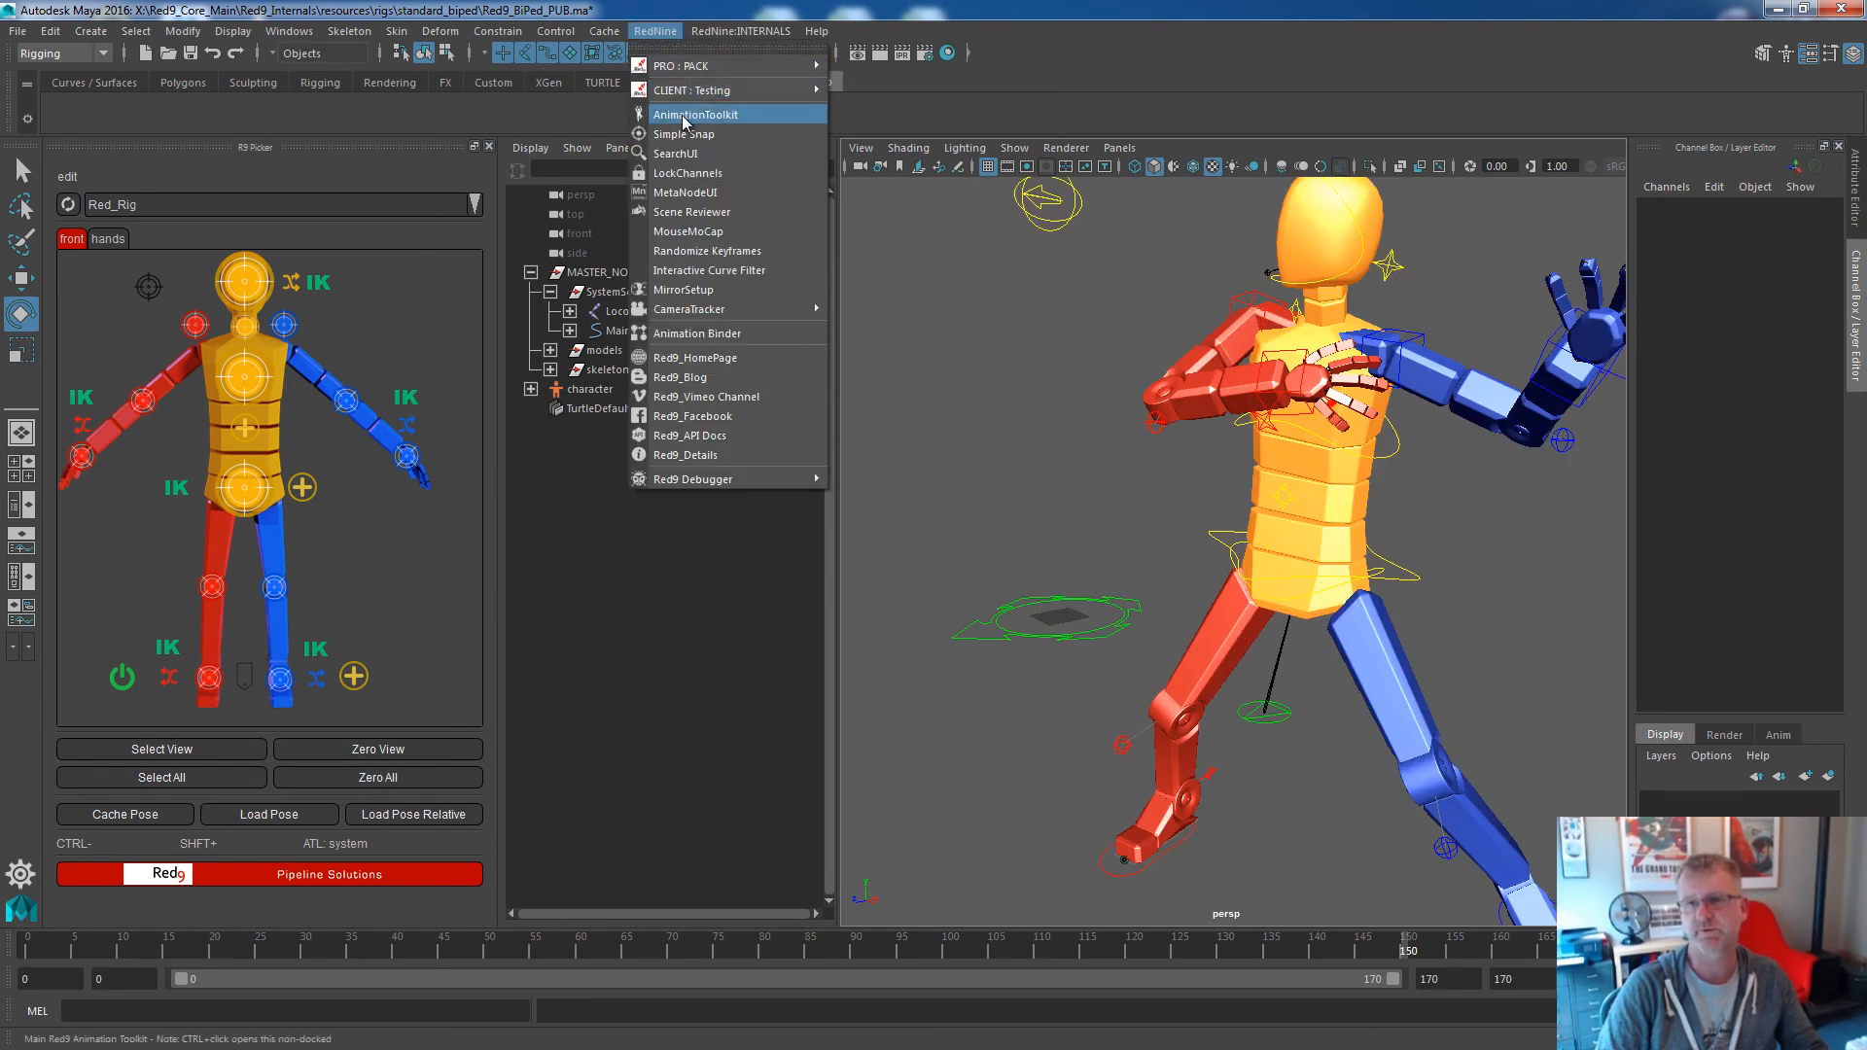
{"action": "left_click", "coordinate": [683, 110]}
{"action": "left_click", "coordinate": [1860, 491]}
{"action": "left_click", "coordinate": [1797, 192]}
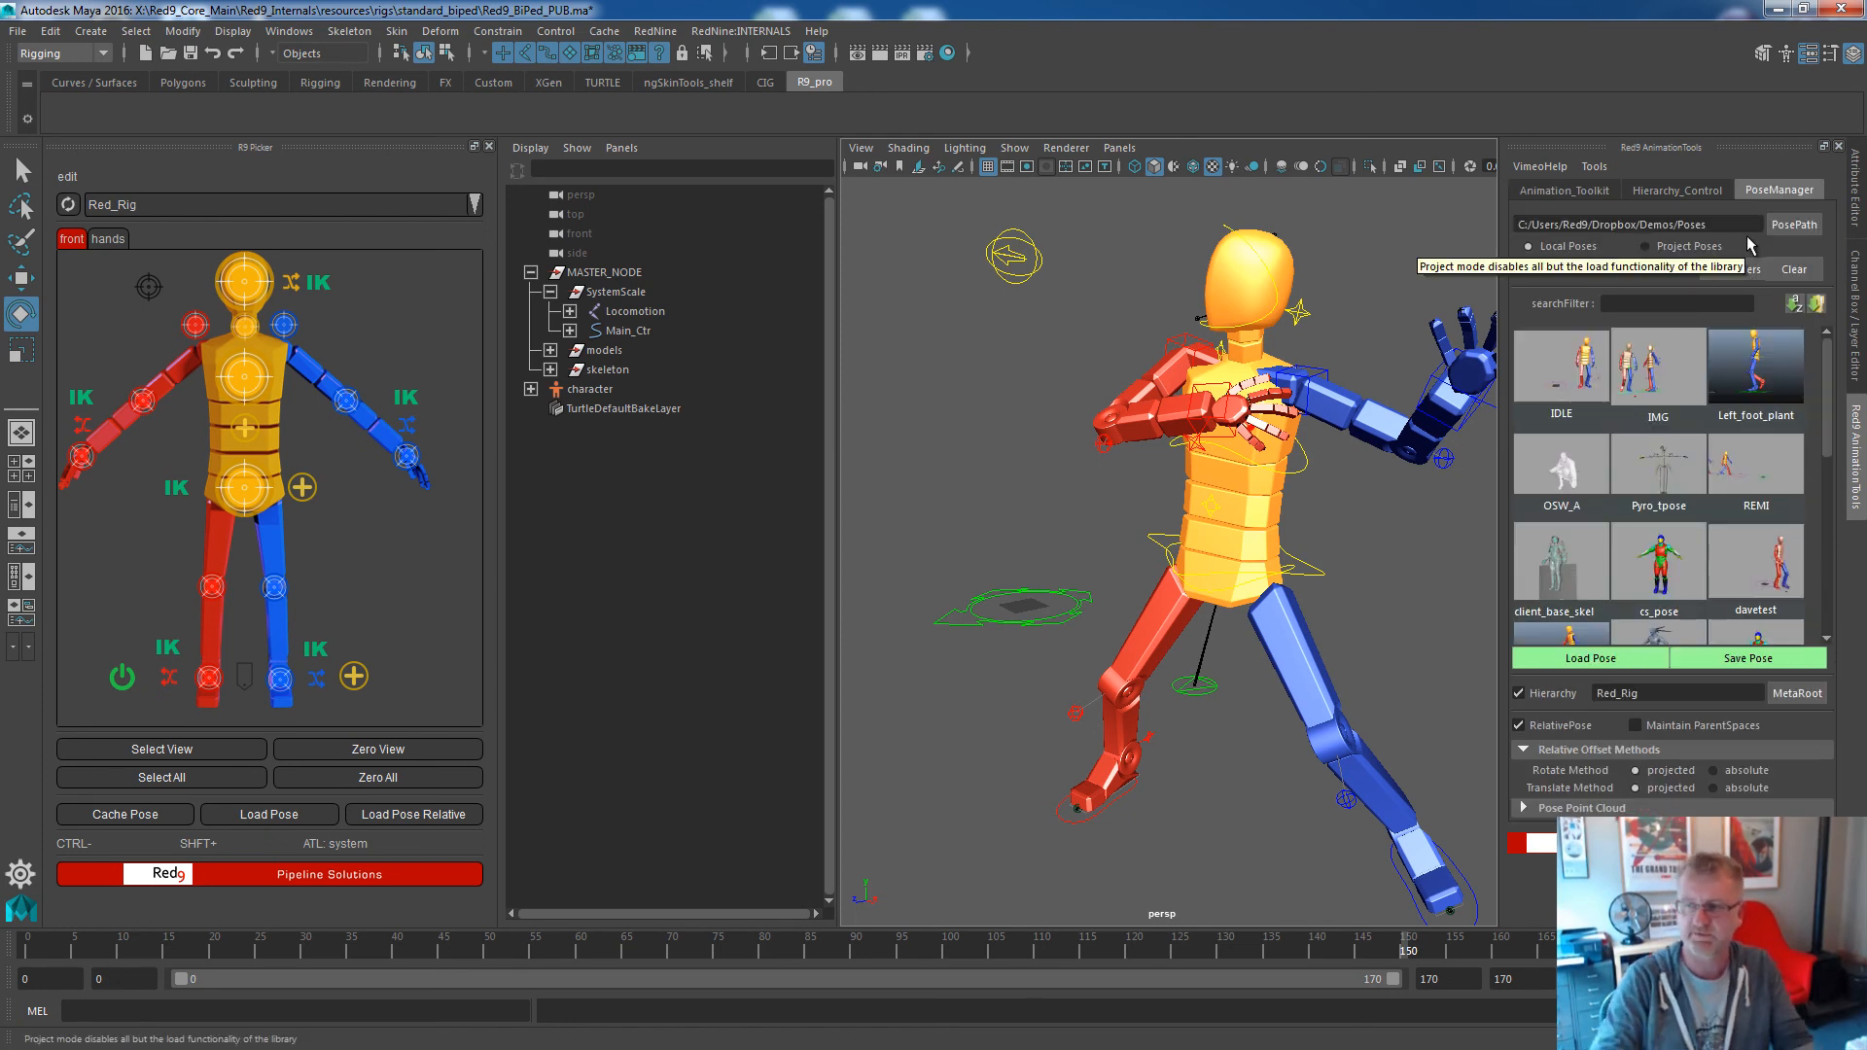
Turn on the picker's edit mode and add a button for the IDLE pose beside the red leg, below the hand.
{"action": "left_click", "coordinate": [1573, 416]}
{"action": "left_click", "coordinate": [69, 178]}
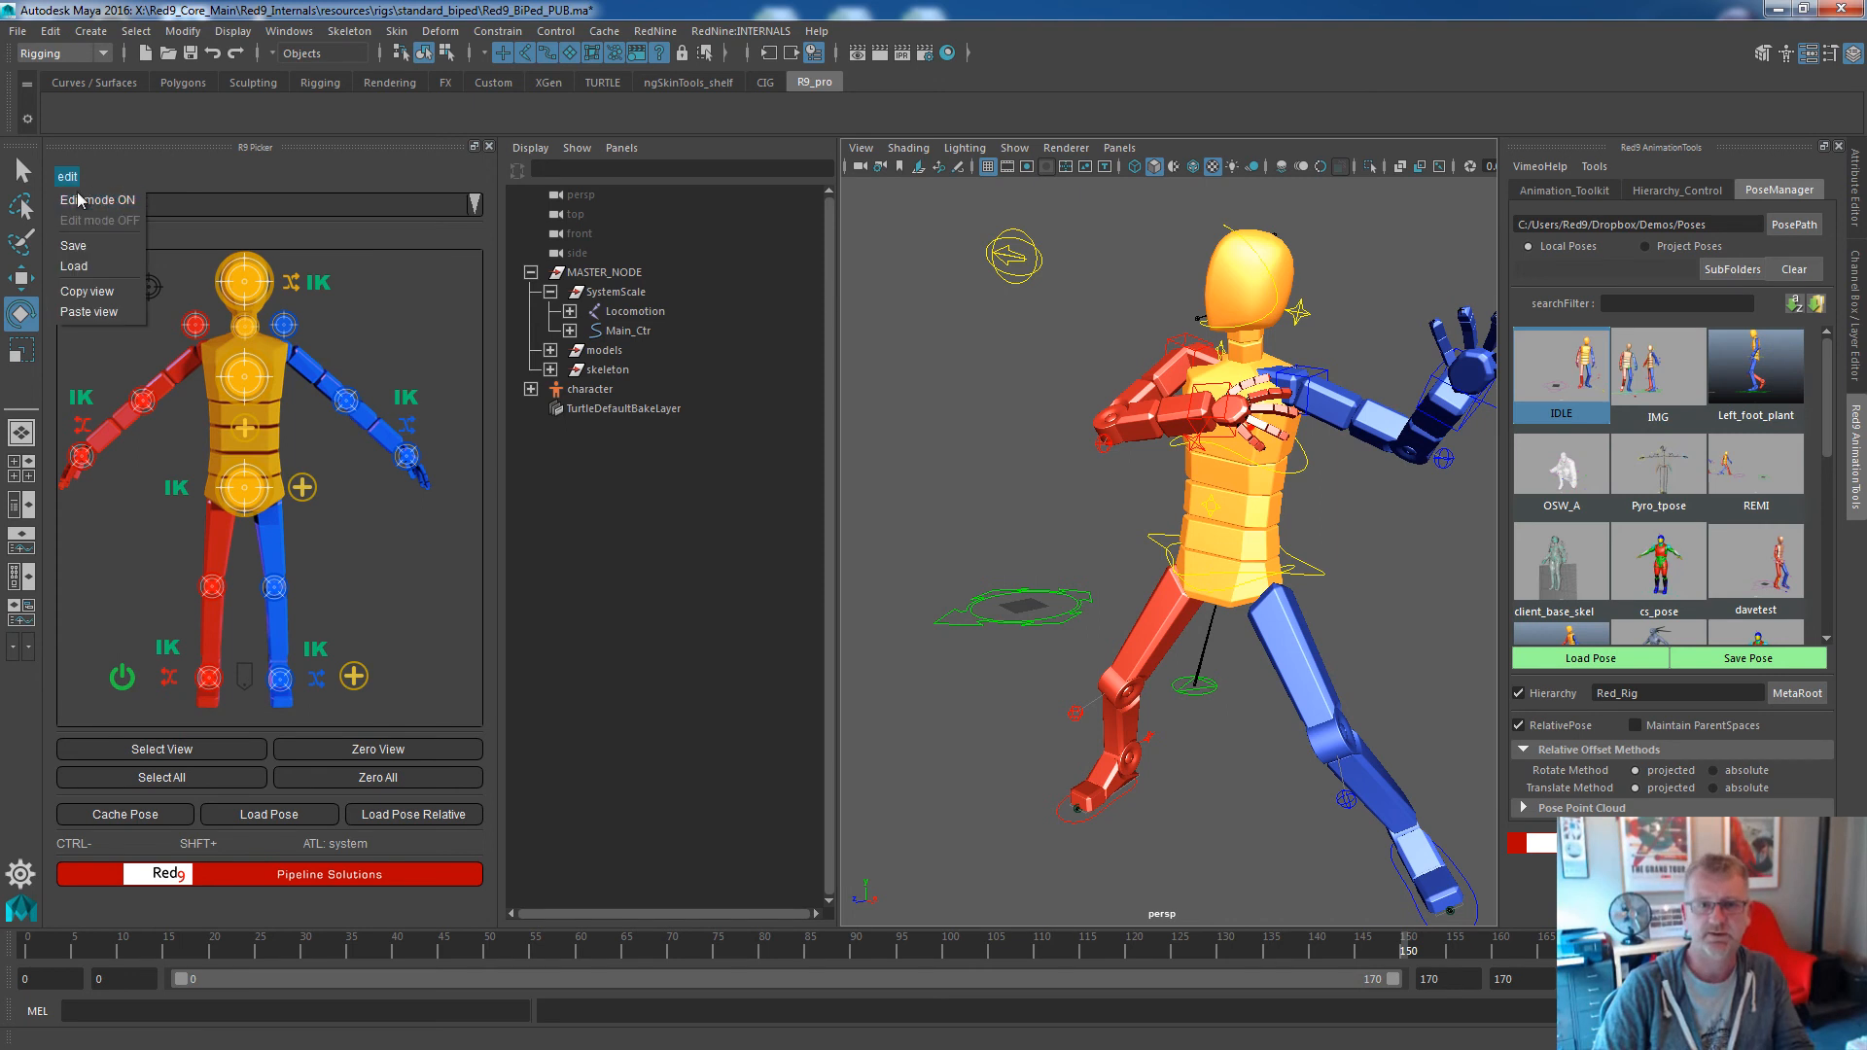
{"action": "left_click", "coordinate": [95, 199]}
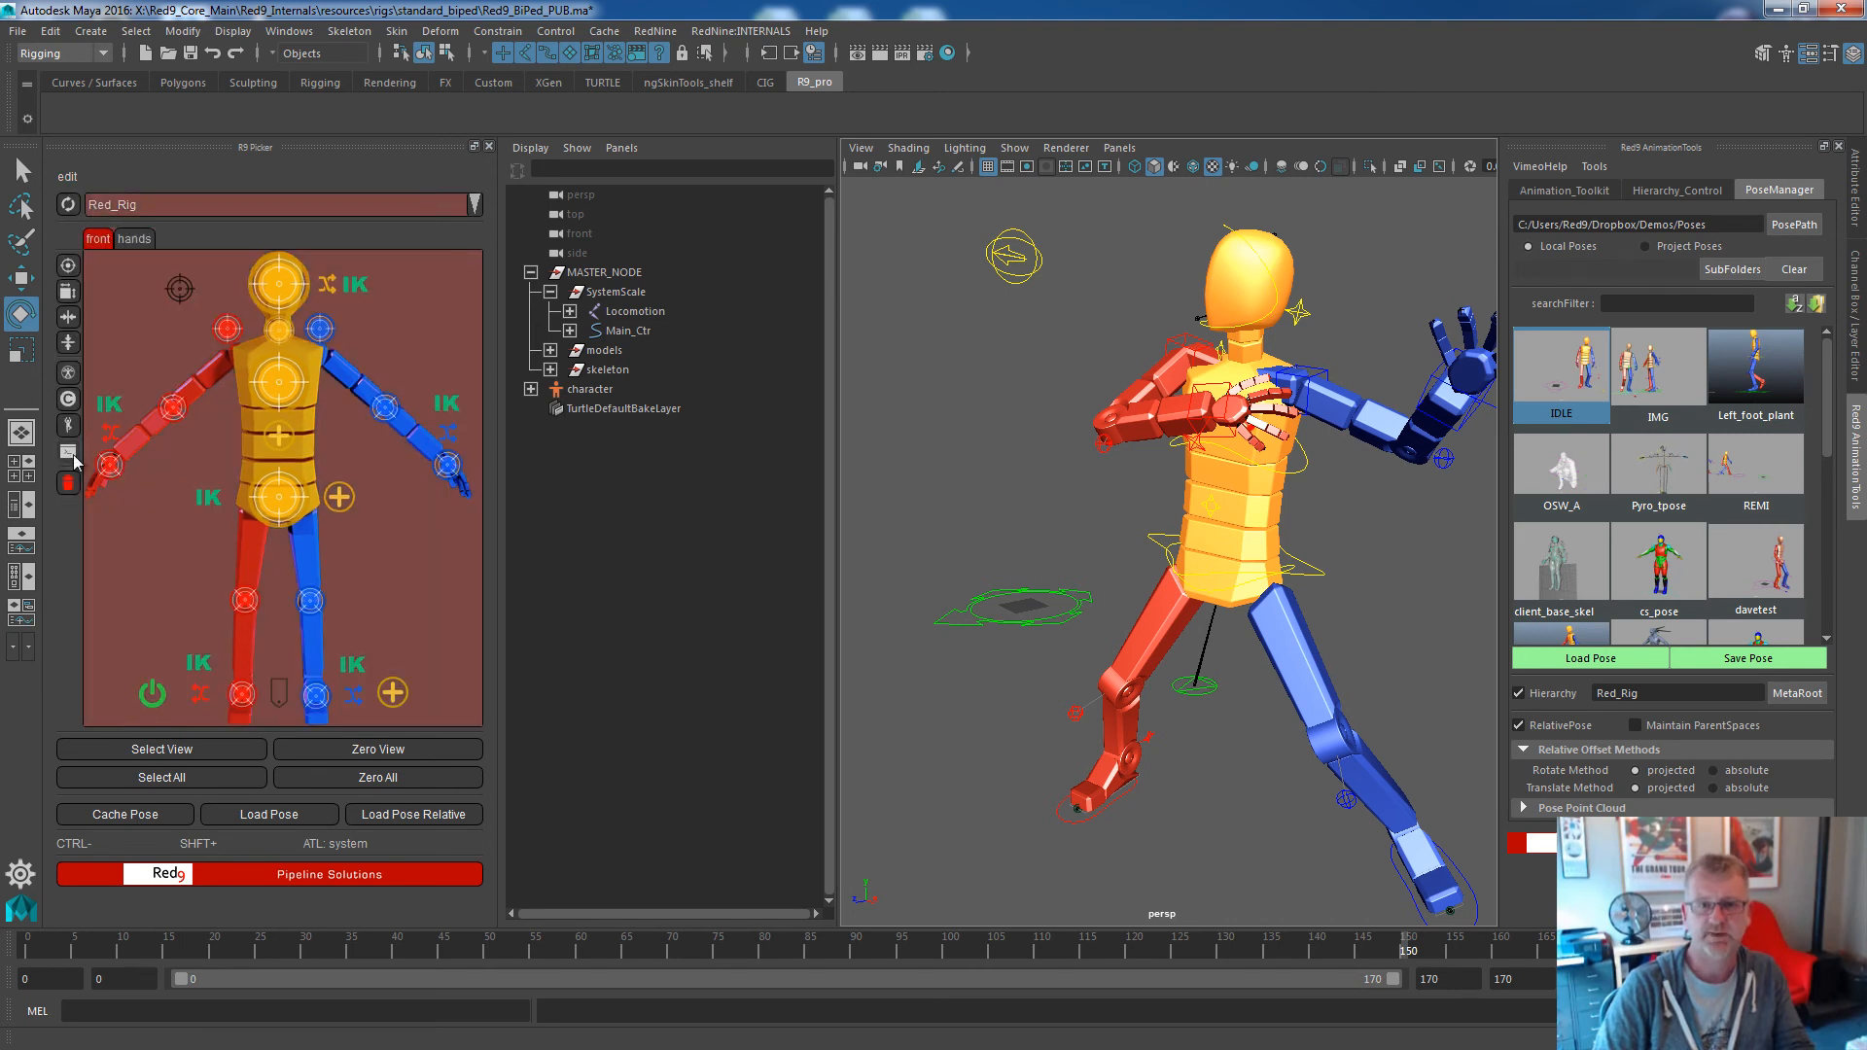
{"action": "left_click", "coordinate": [67, 433]}
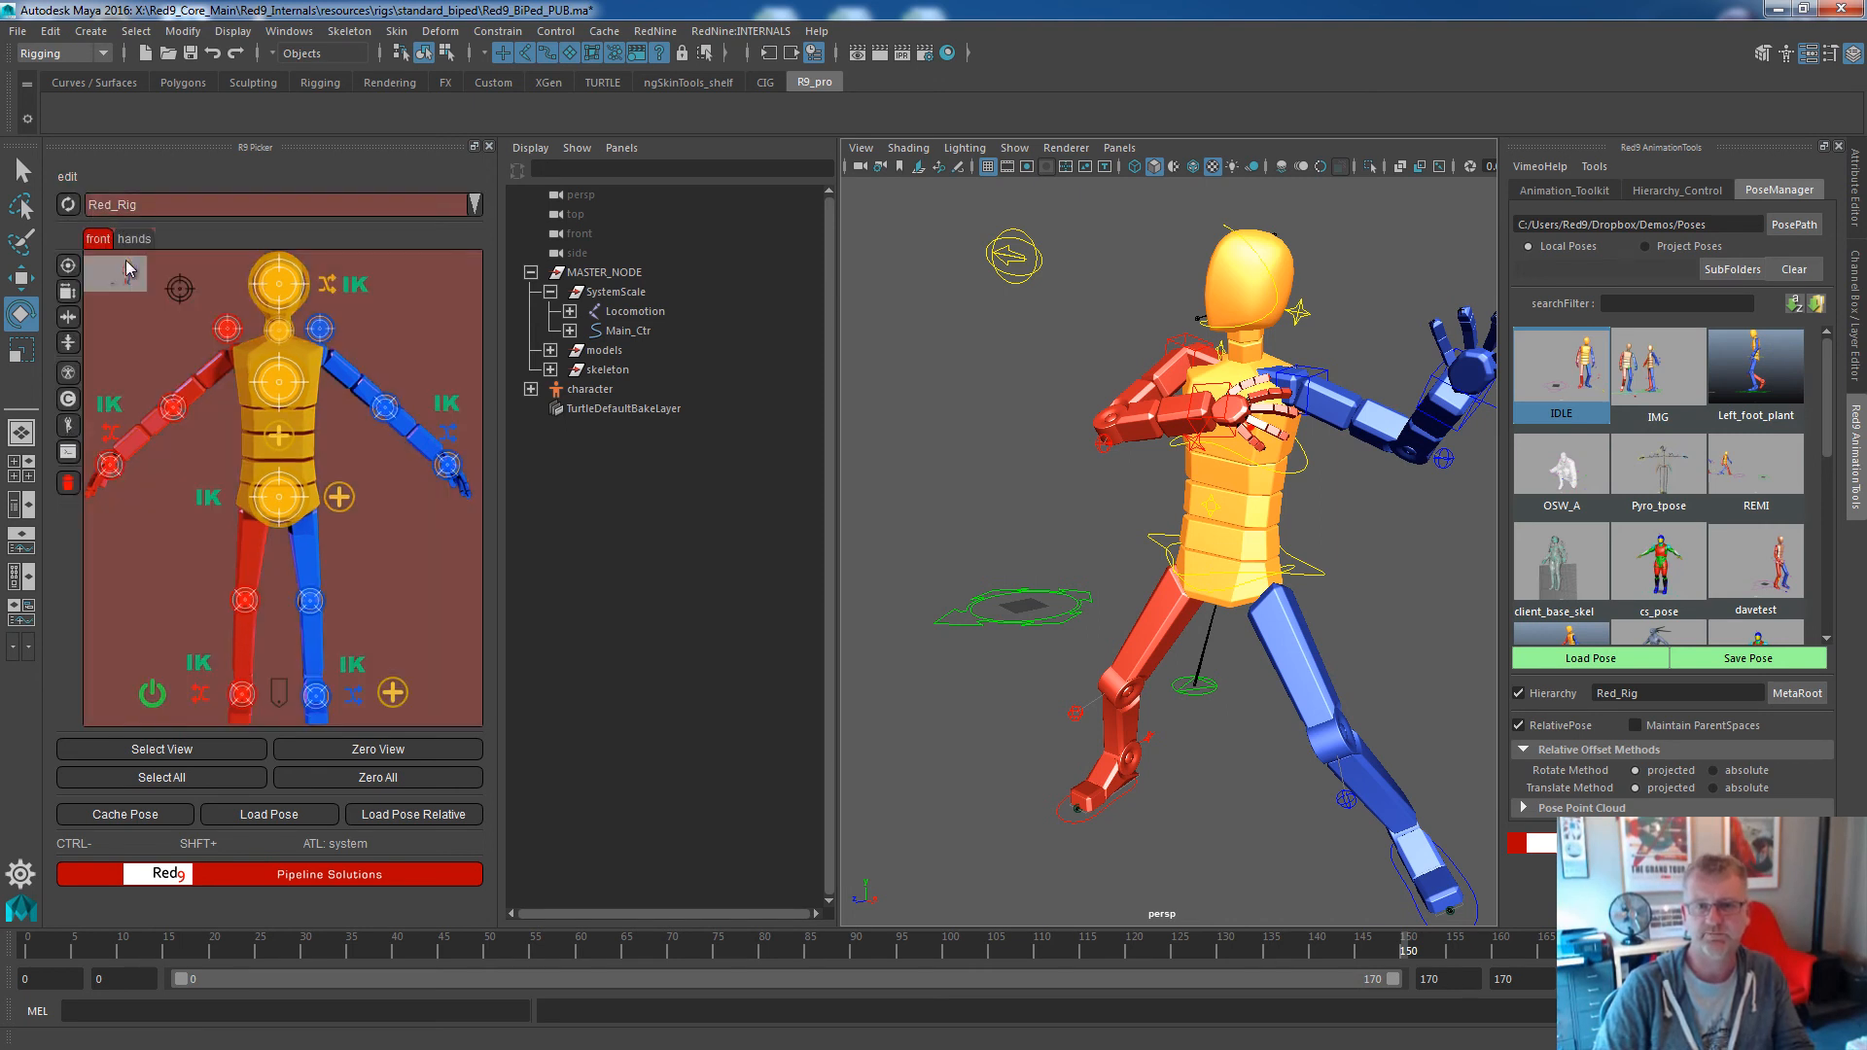
{"action": "left_click_drag", "start_coordinate": [118, 276], "coordinate": [122, 538]}
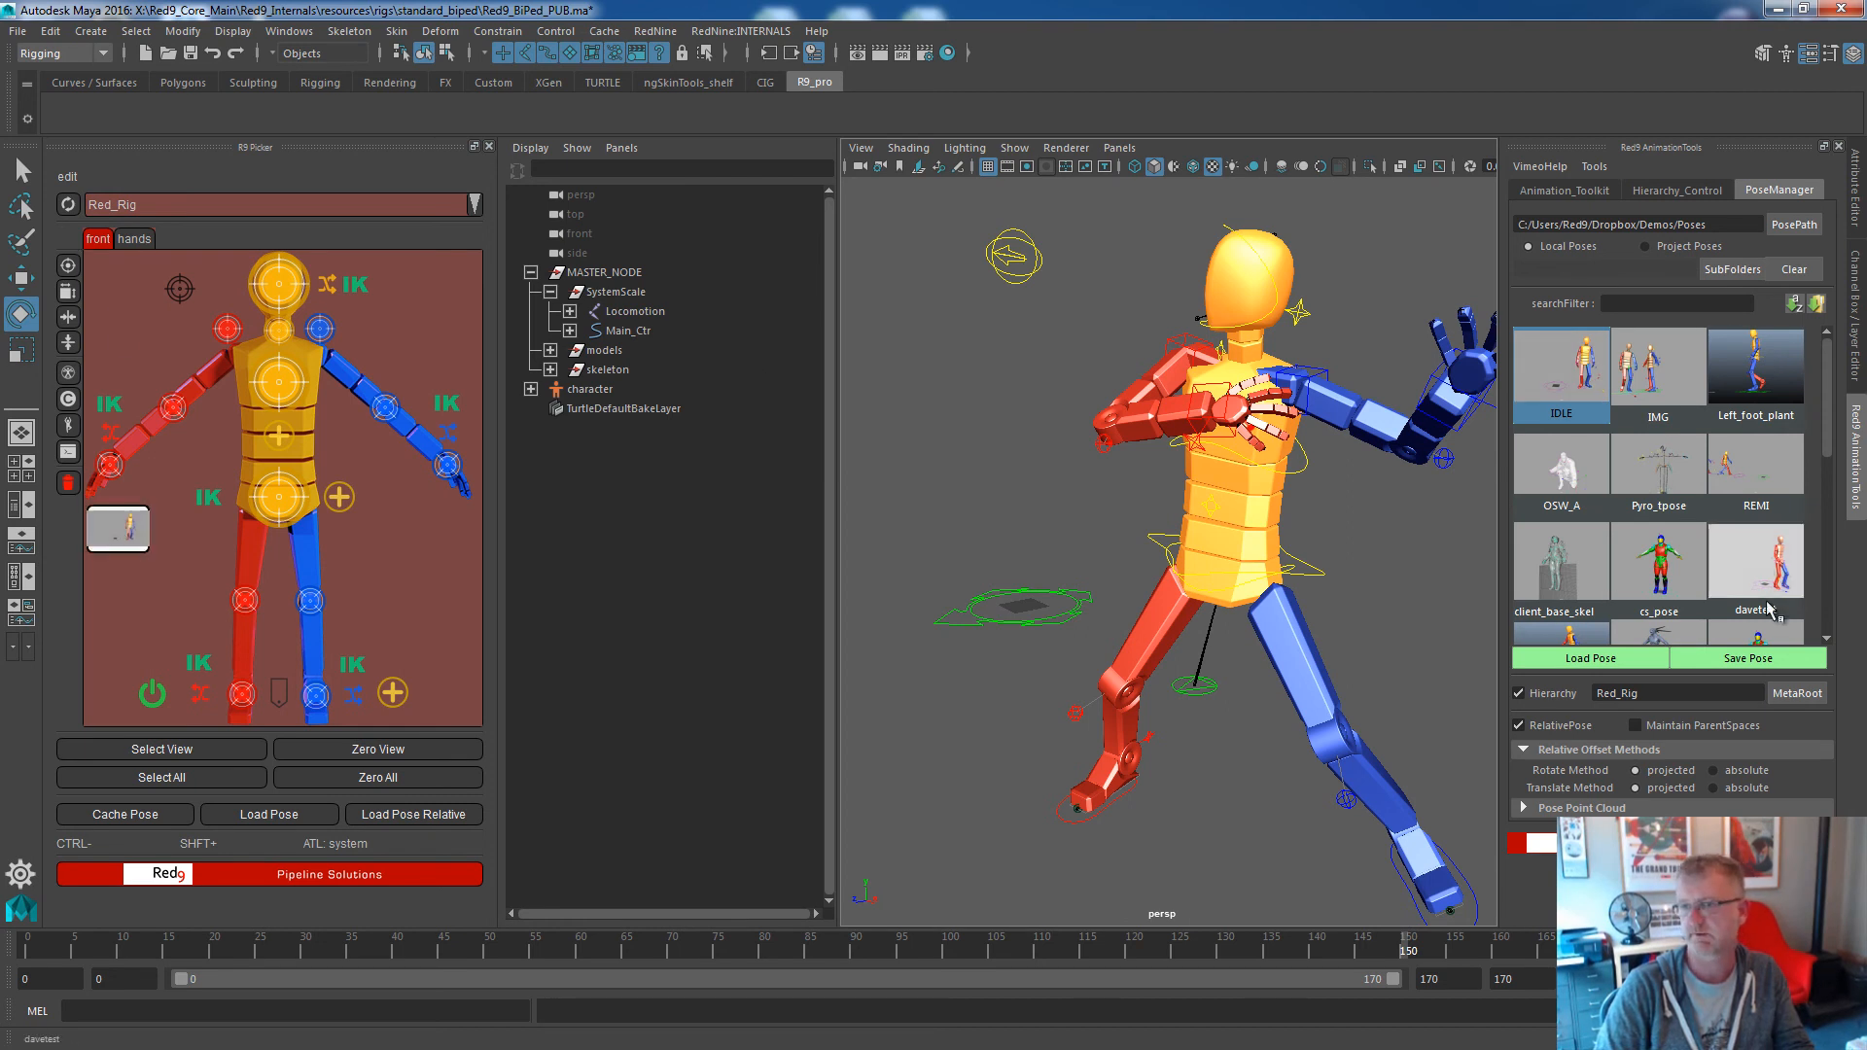
Add a picker button for the Left_foot_plant pose near the head aim button and leave edit mode.
{"action": "left_click", "coordinate": [1755, 374]}
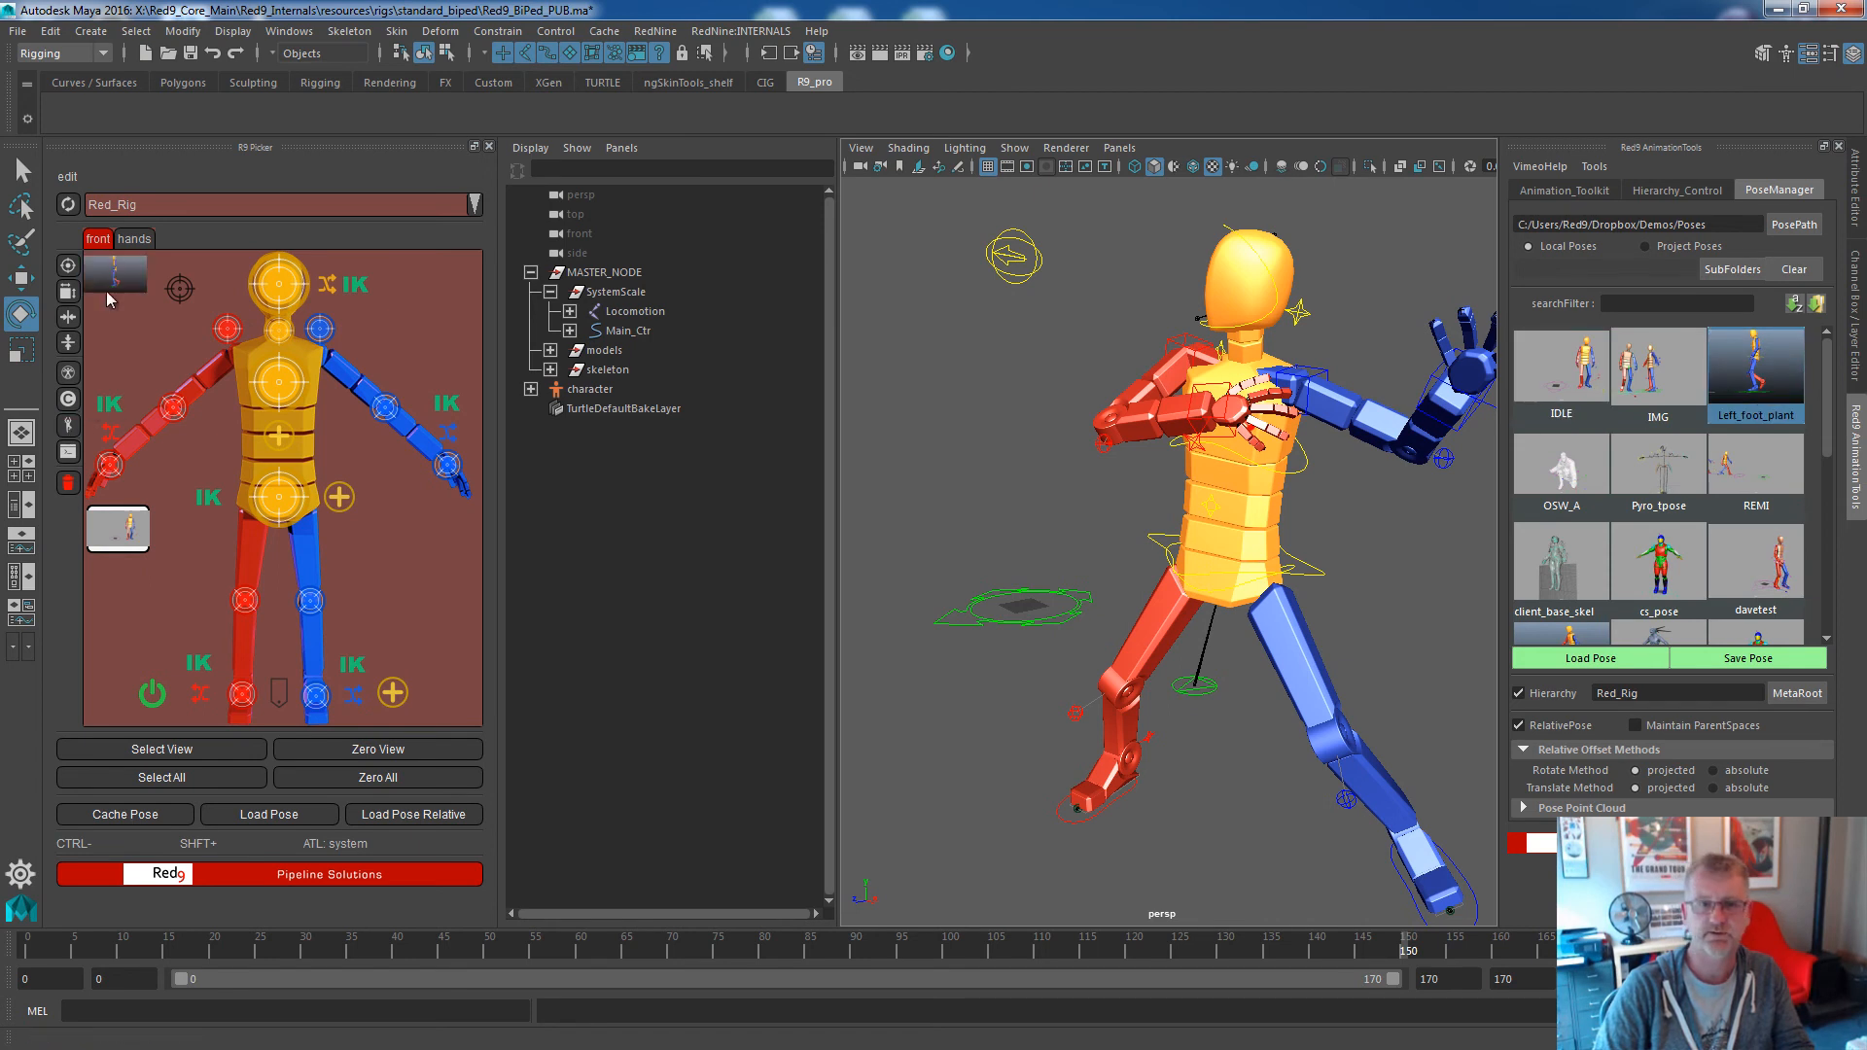
{"action": "left_click", "coordinate": [67, 176]}
{"action": "left_click", "coordinate": [97, 209]}
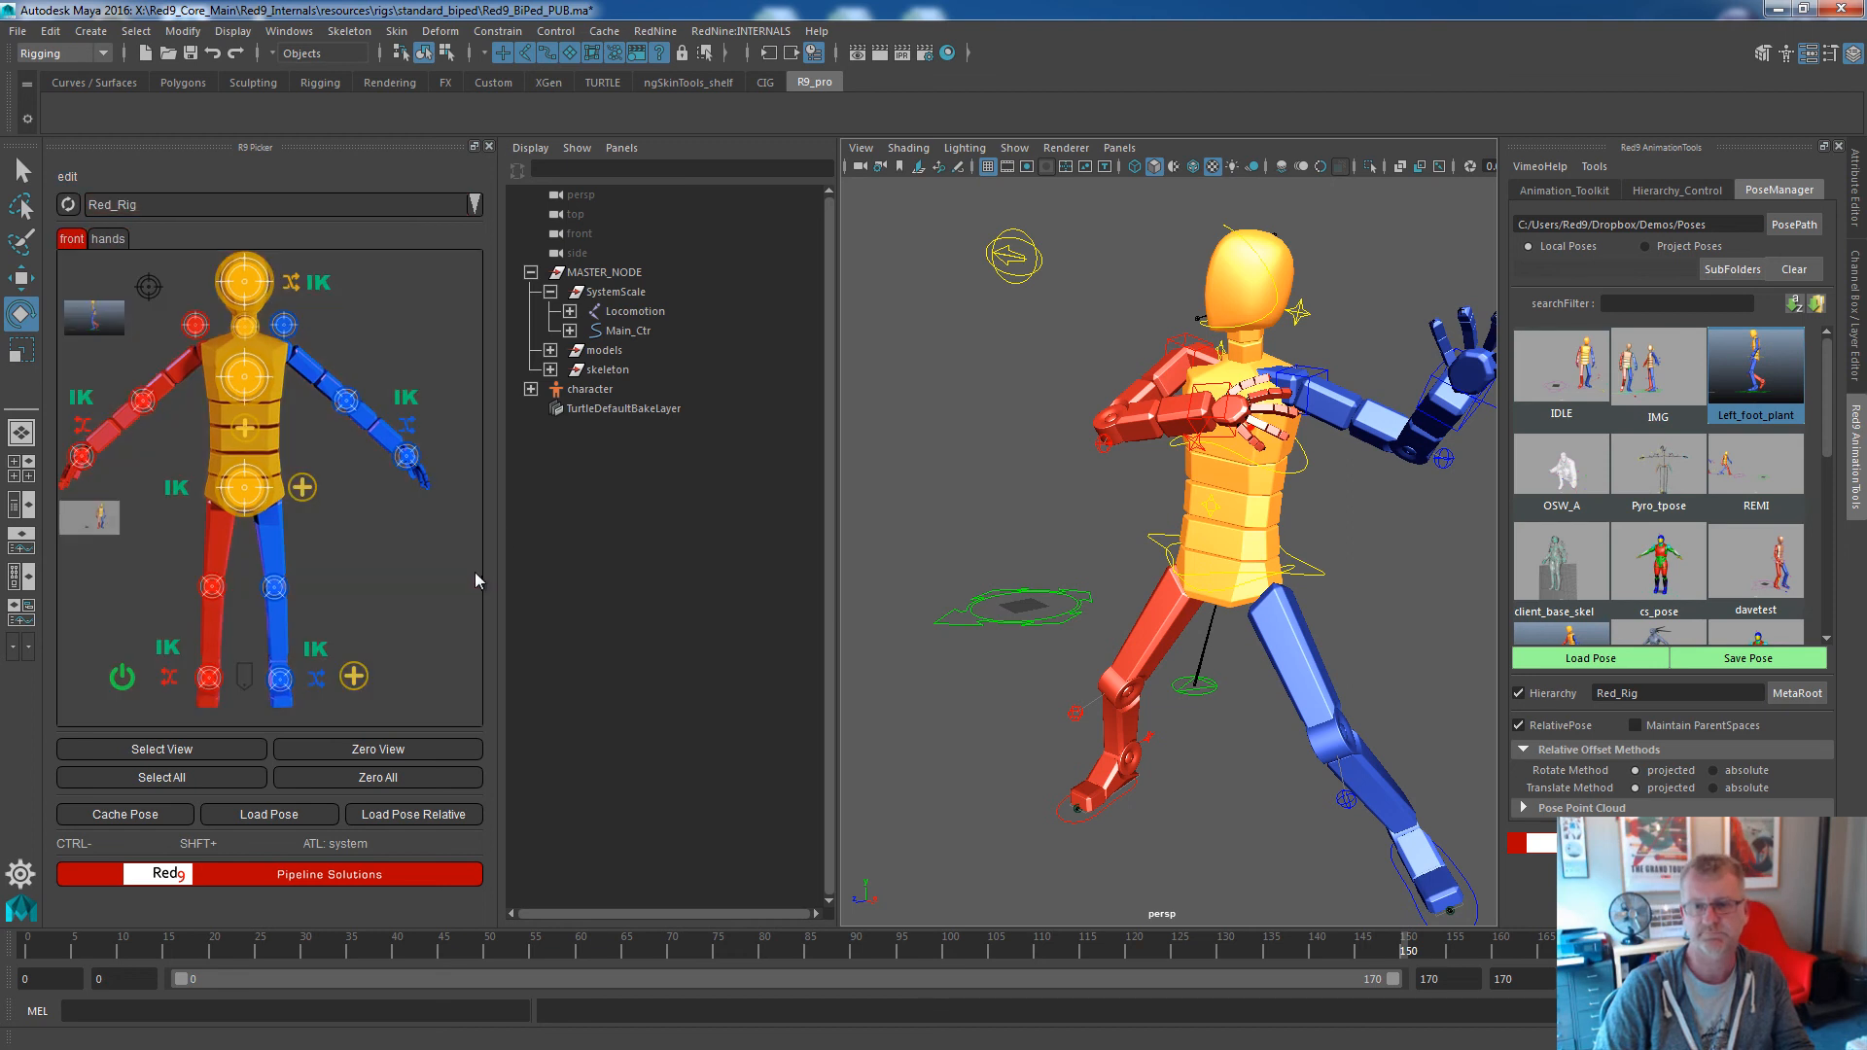
Narrow the picker panel and use its new pose buttons to load the IDLE pose and the Left_foot_plant pose.
{"action": "left_click_drag", "start_coordinate": [501, 542], "coordinate": [372, 540]}
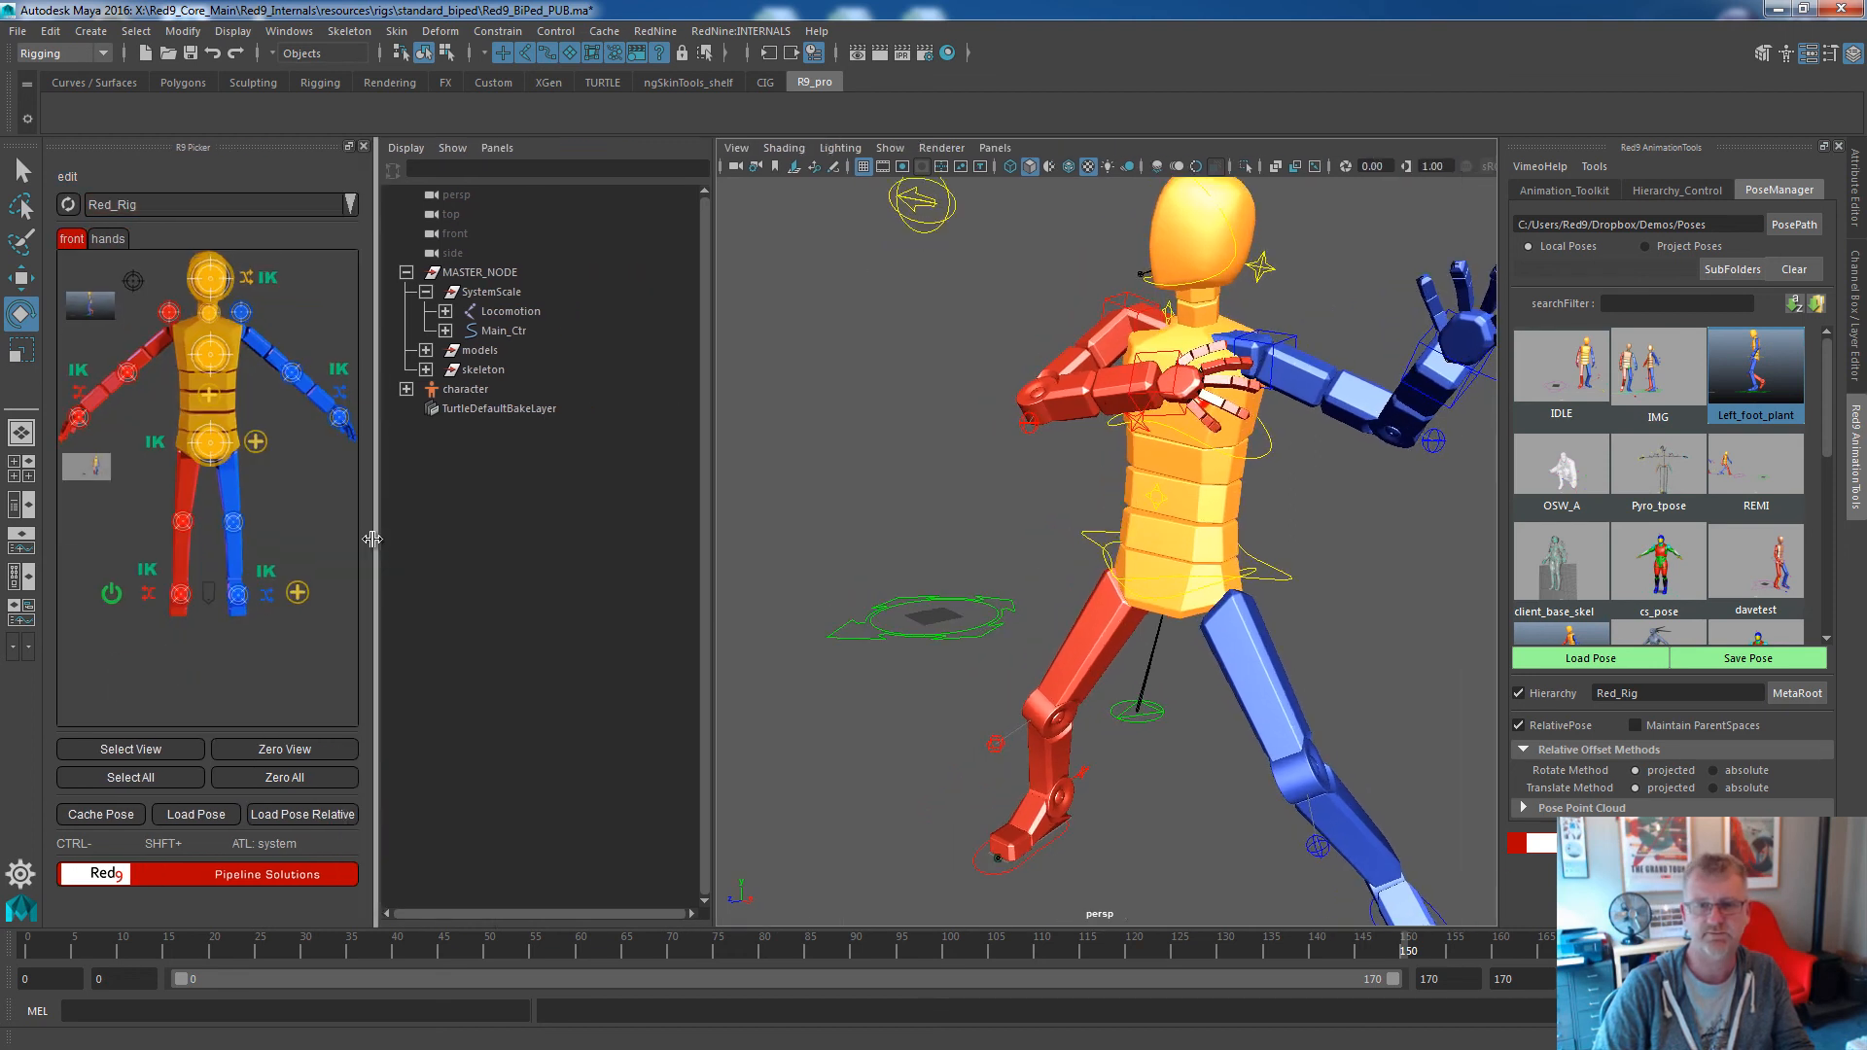
{"action": "scroll", "coordinate": [1053, 464], "scroll_direction": "down", "scroll_amount": 5}
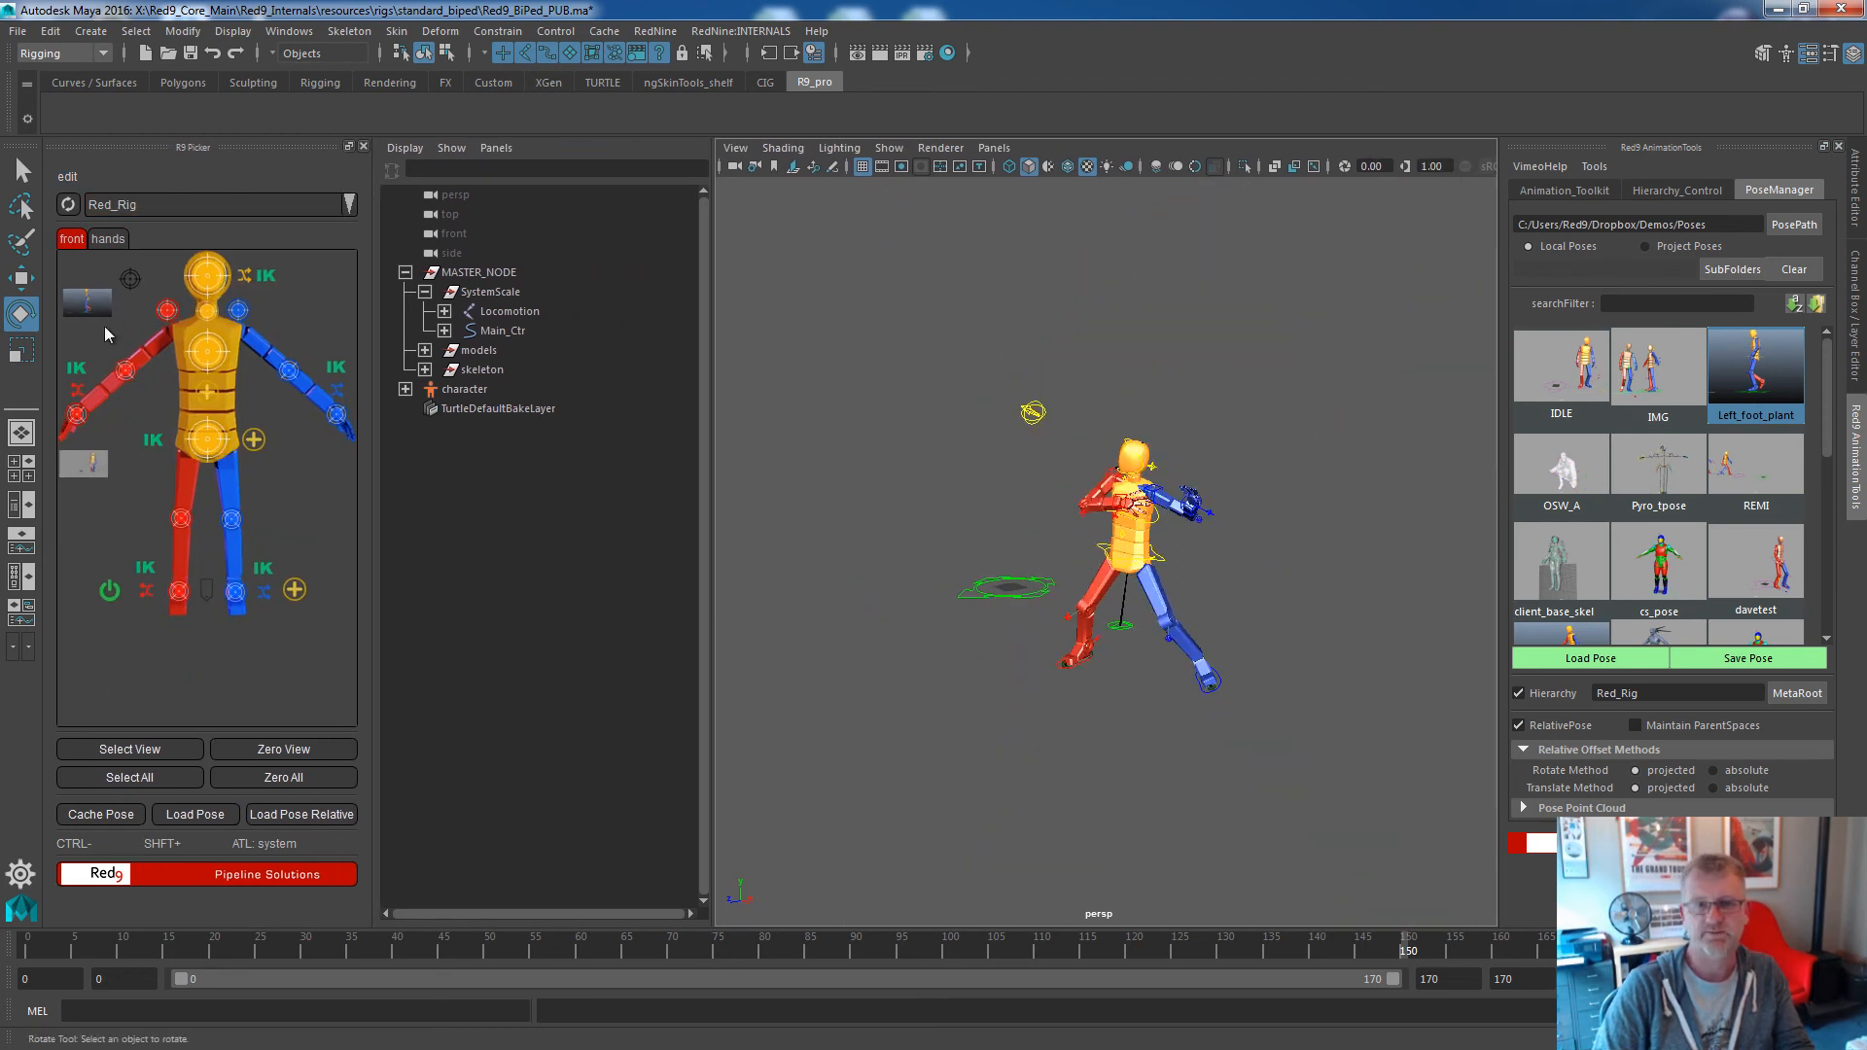
{"action": "left_click", "coordinate": [83, 471]}
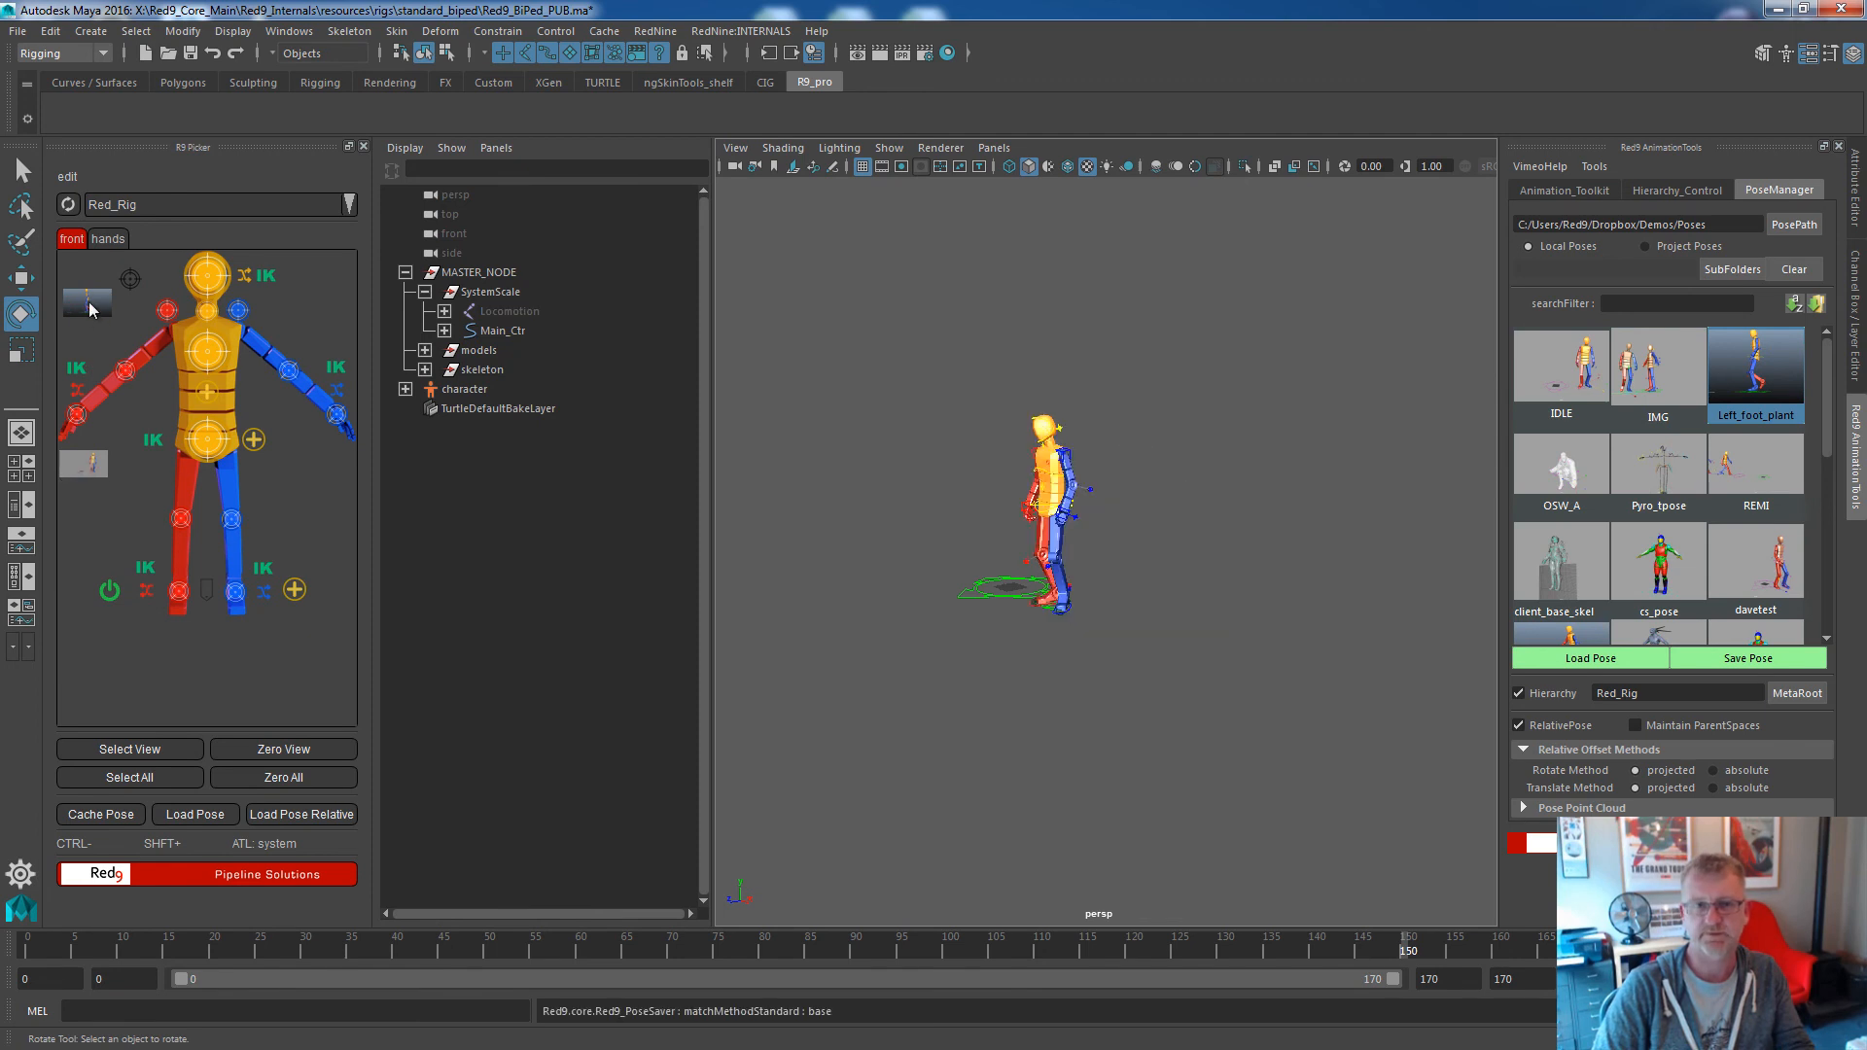
{"action": "left_click", "coordinate": [90, 309]}
Open the pose blender from the IDLE picker button, try its blend slider and close the blender.
{"action": "right_click", "coordinate": [95, 467]}
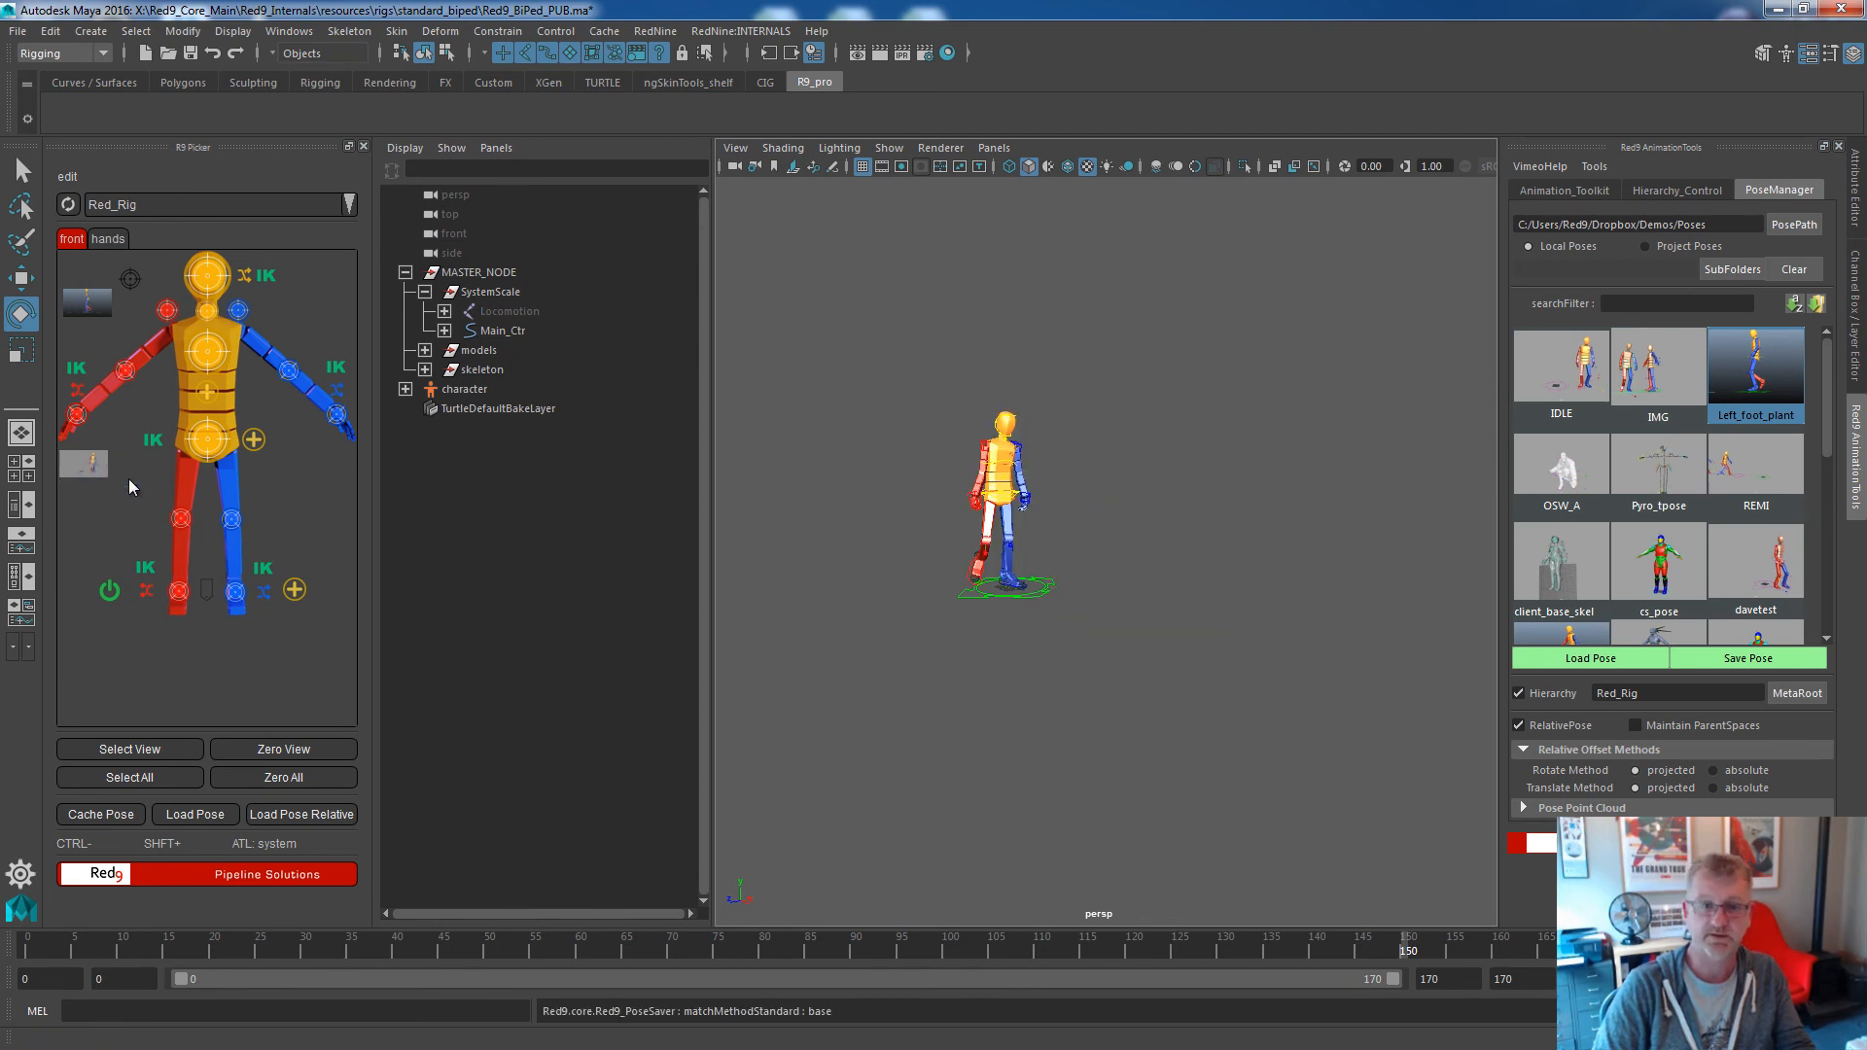
{"action": "left_click", "coordinate": [127, 481]}
{"action": "left_click_drag", "start_coordinate": [654, 352], "coordinate": [582, 327]}
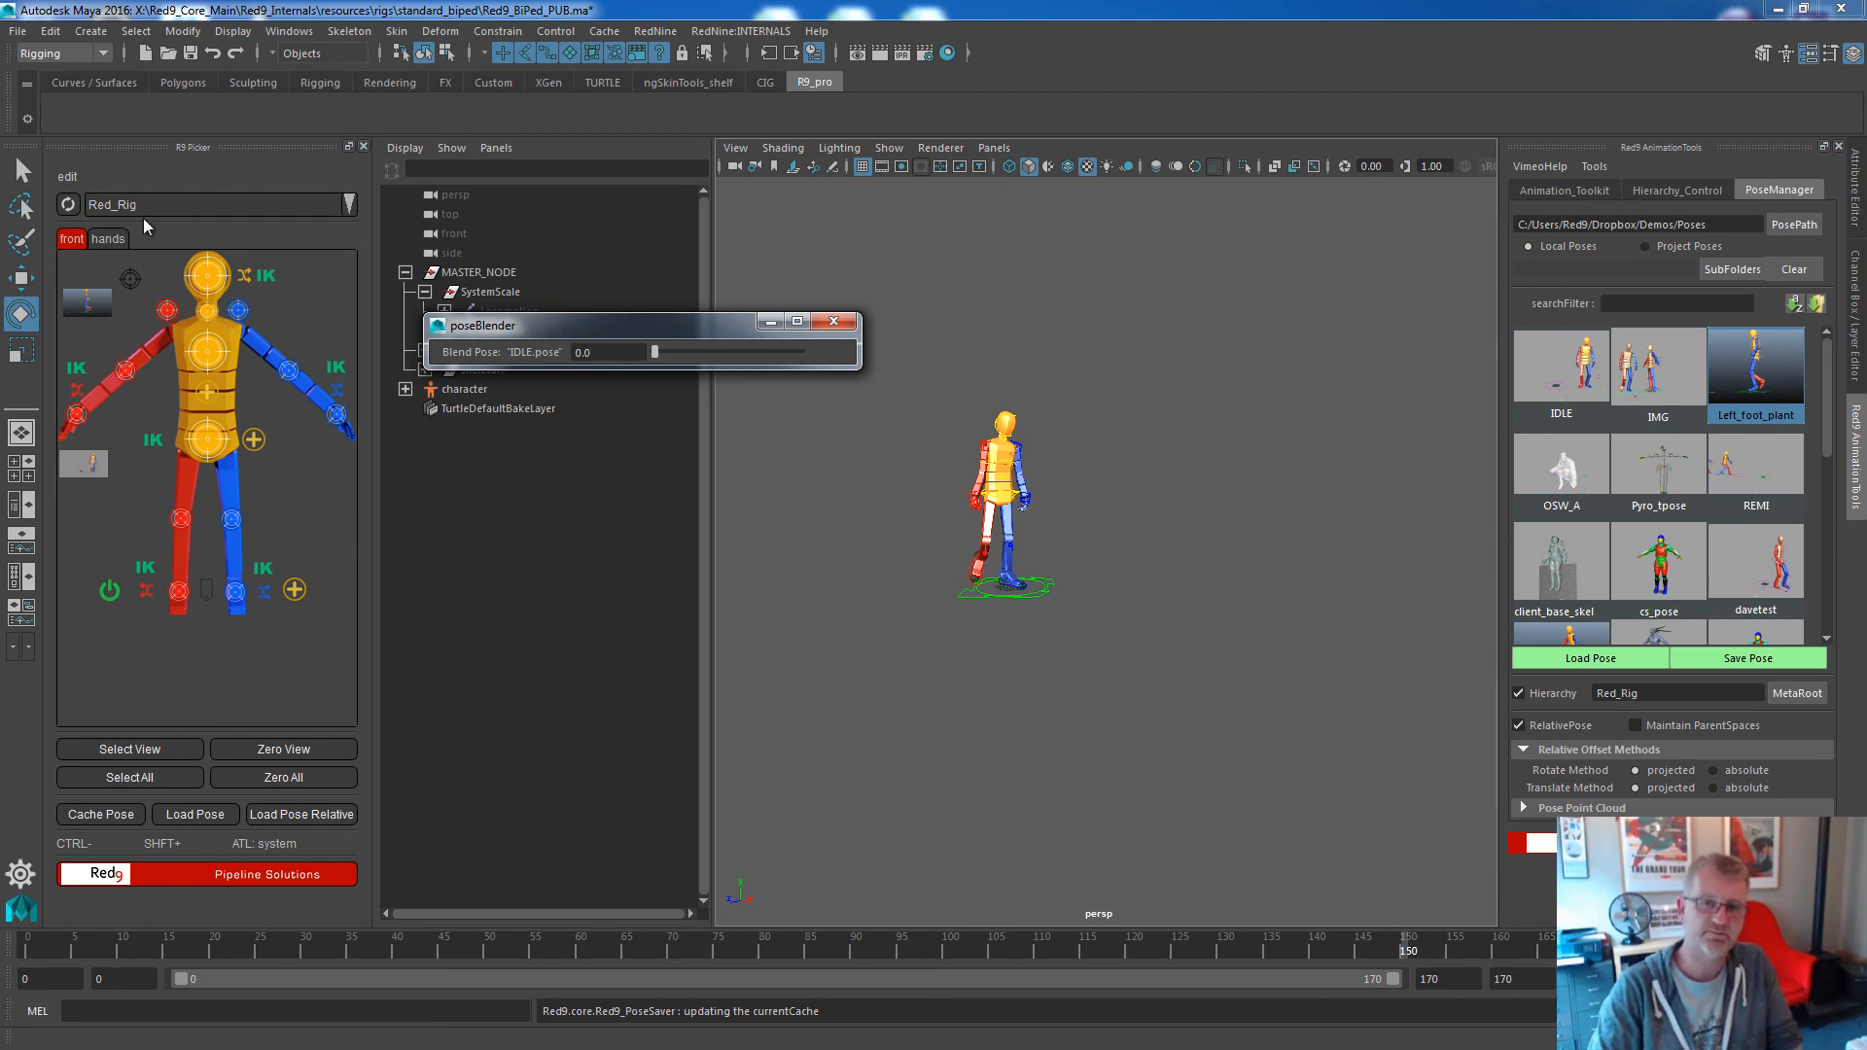
{"action": "left_click", "coordinate": [192, 659]}
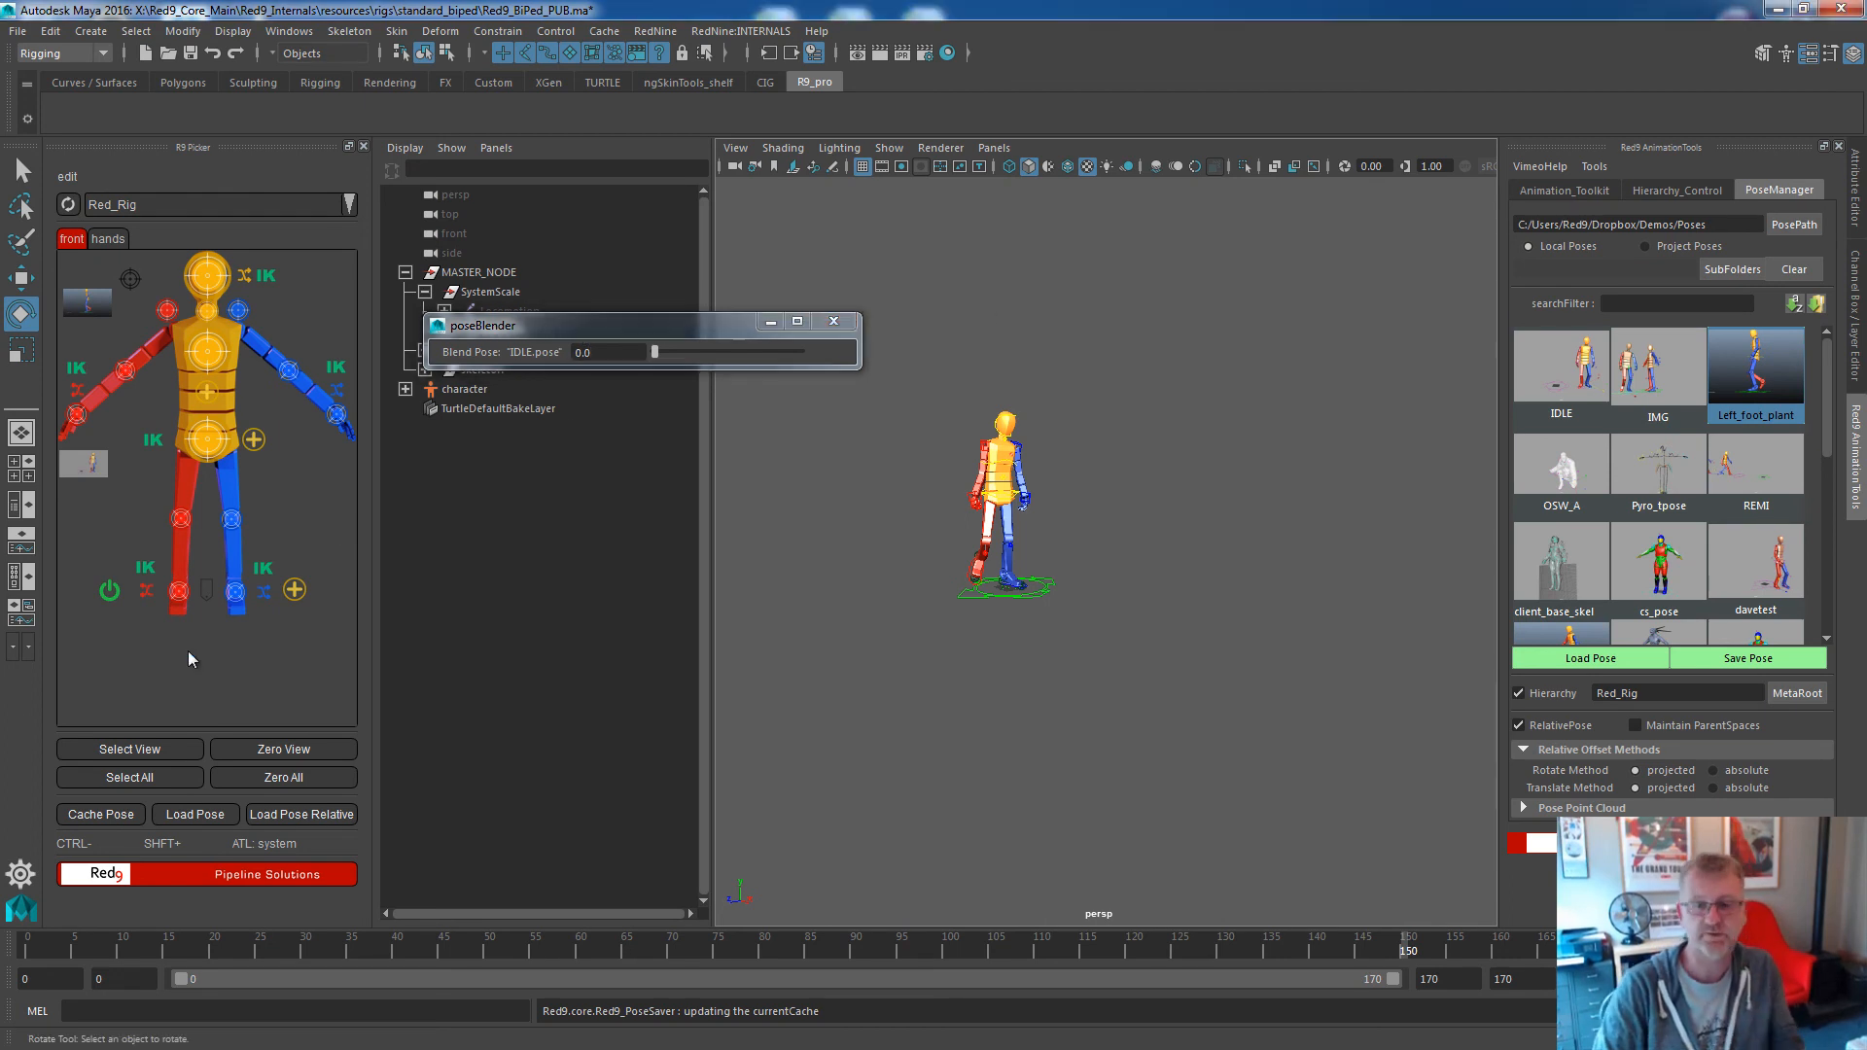
{"action": "left_click", "coordinate": [835, 322]}
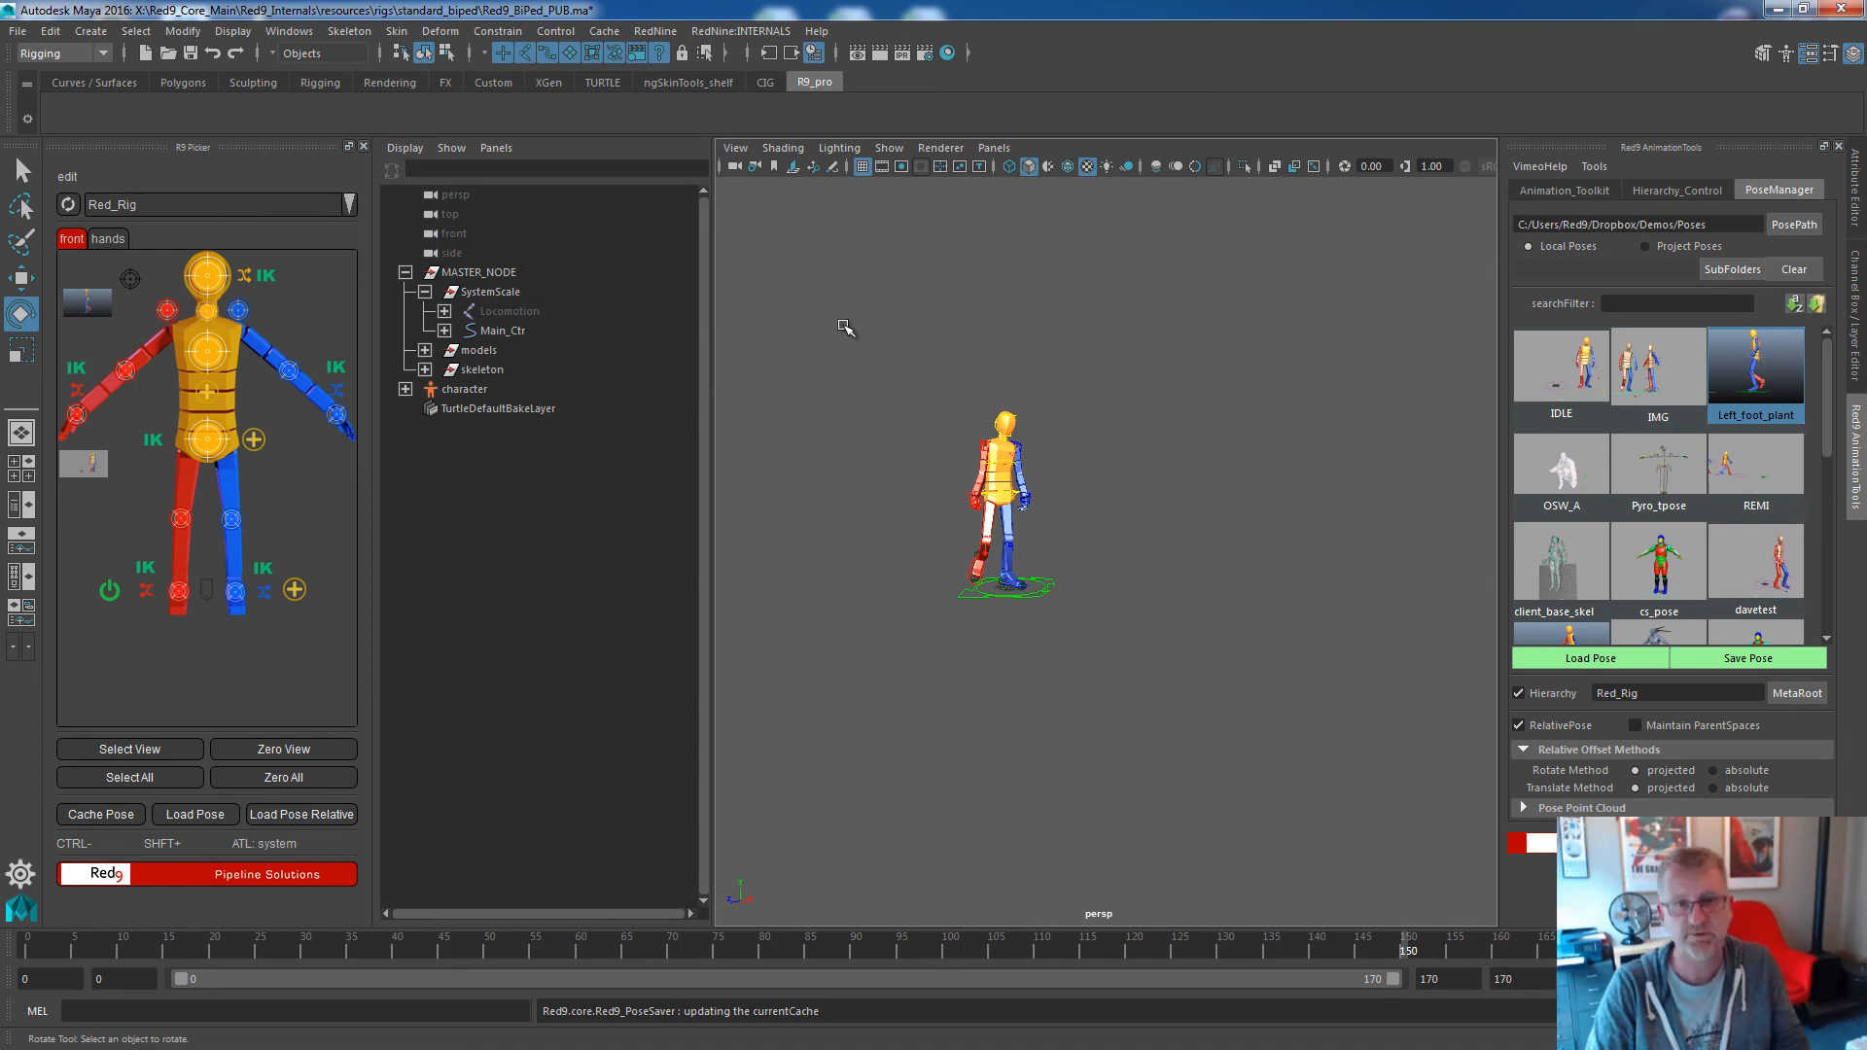
Show the picker's front view, check the list of available rigs and close the picker.
{"action": "left_click", "coordinate": [70, 239]}
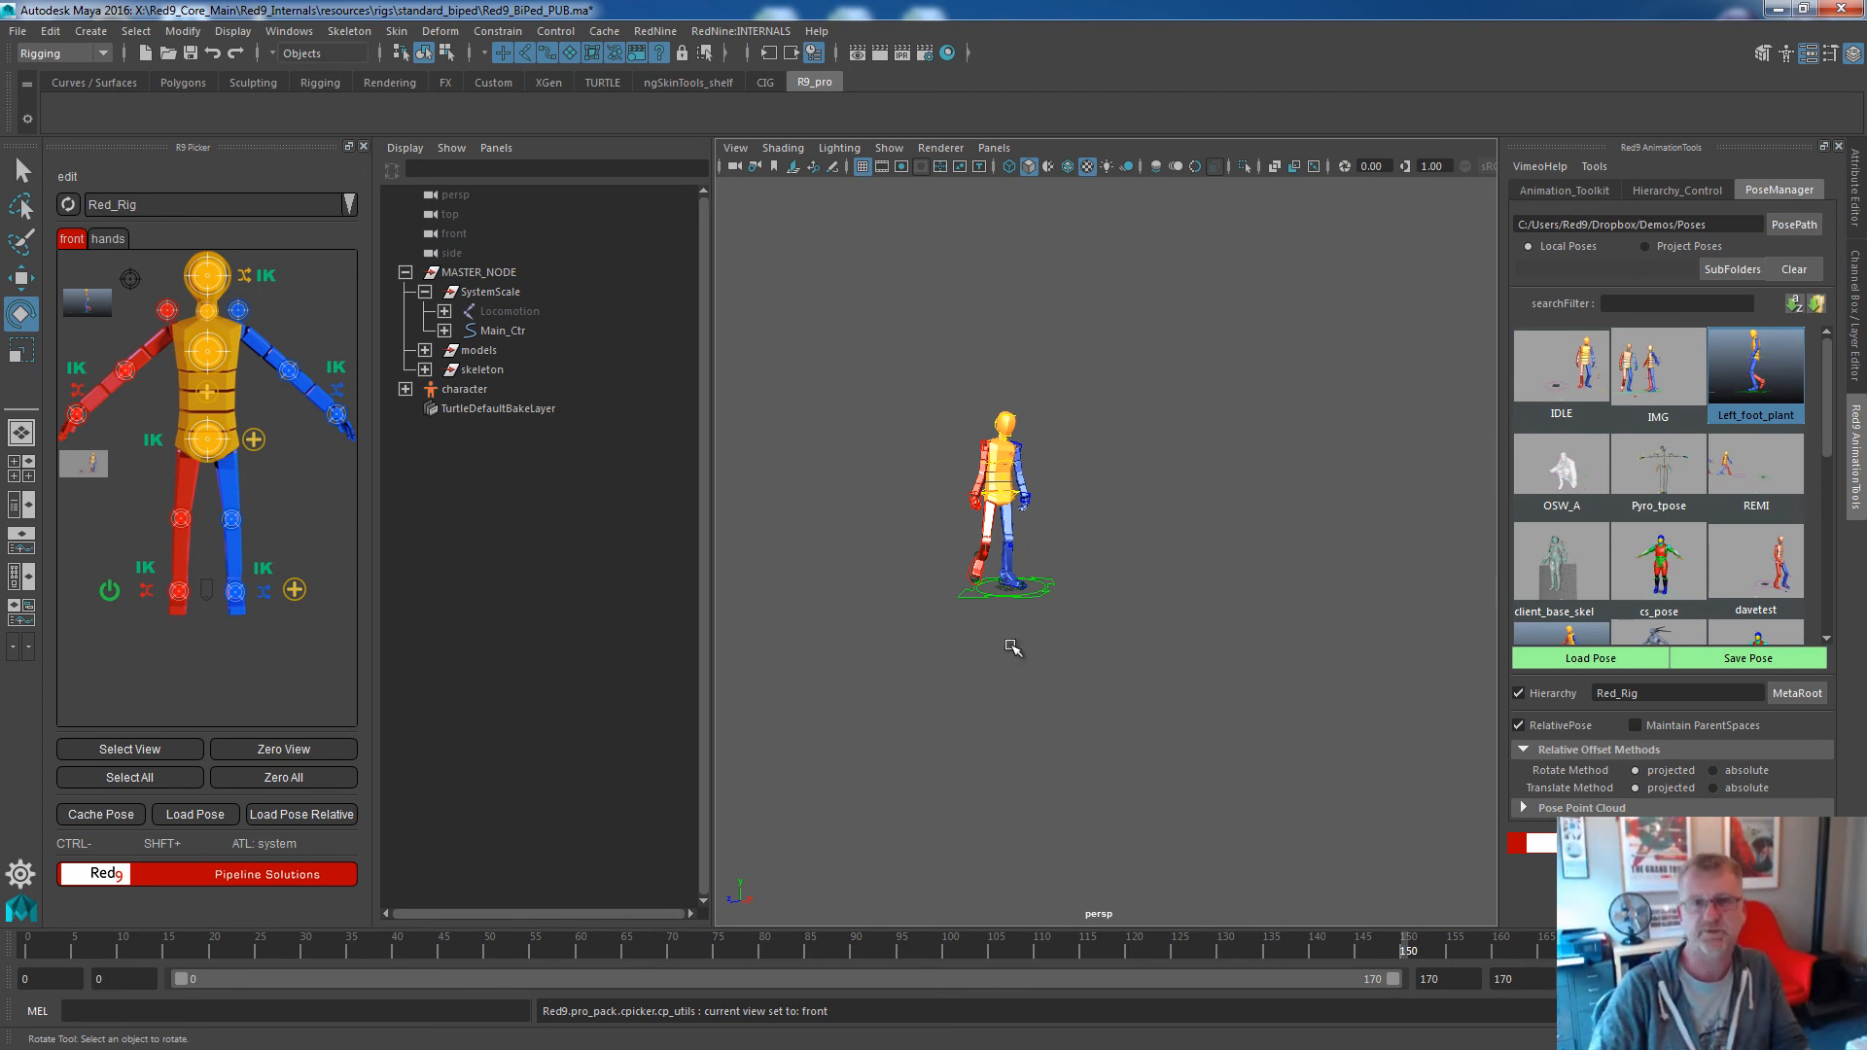
{"action": "left_click", "coordinate": [192, 205]}
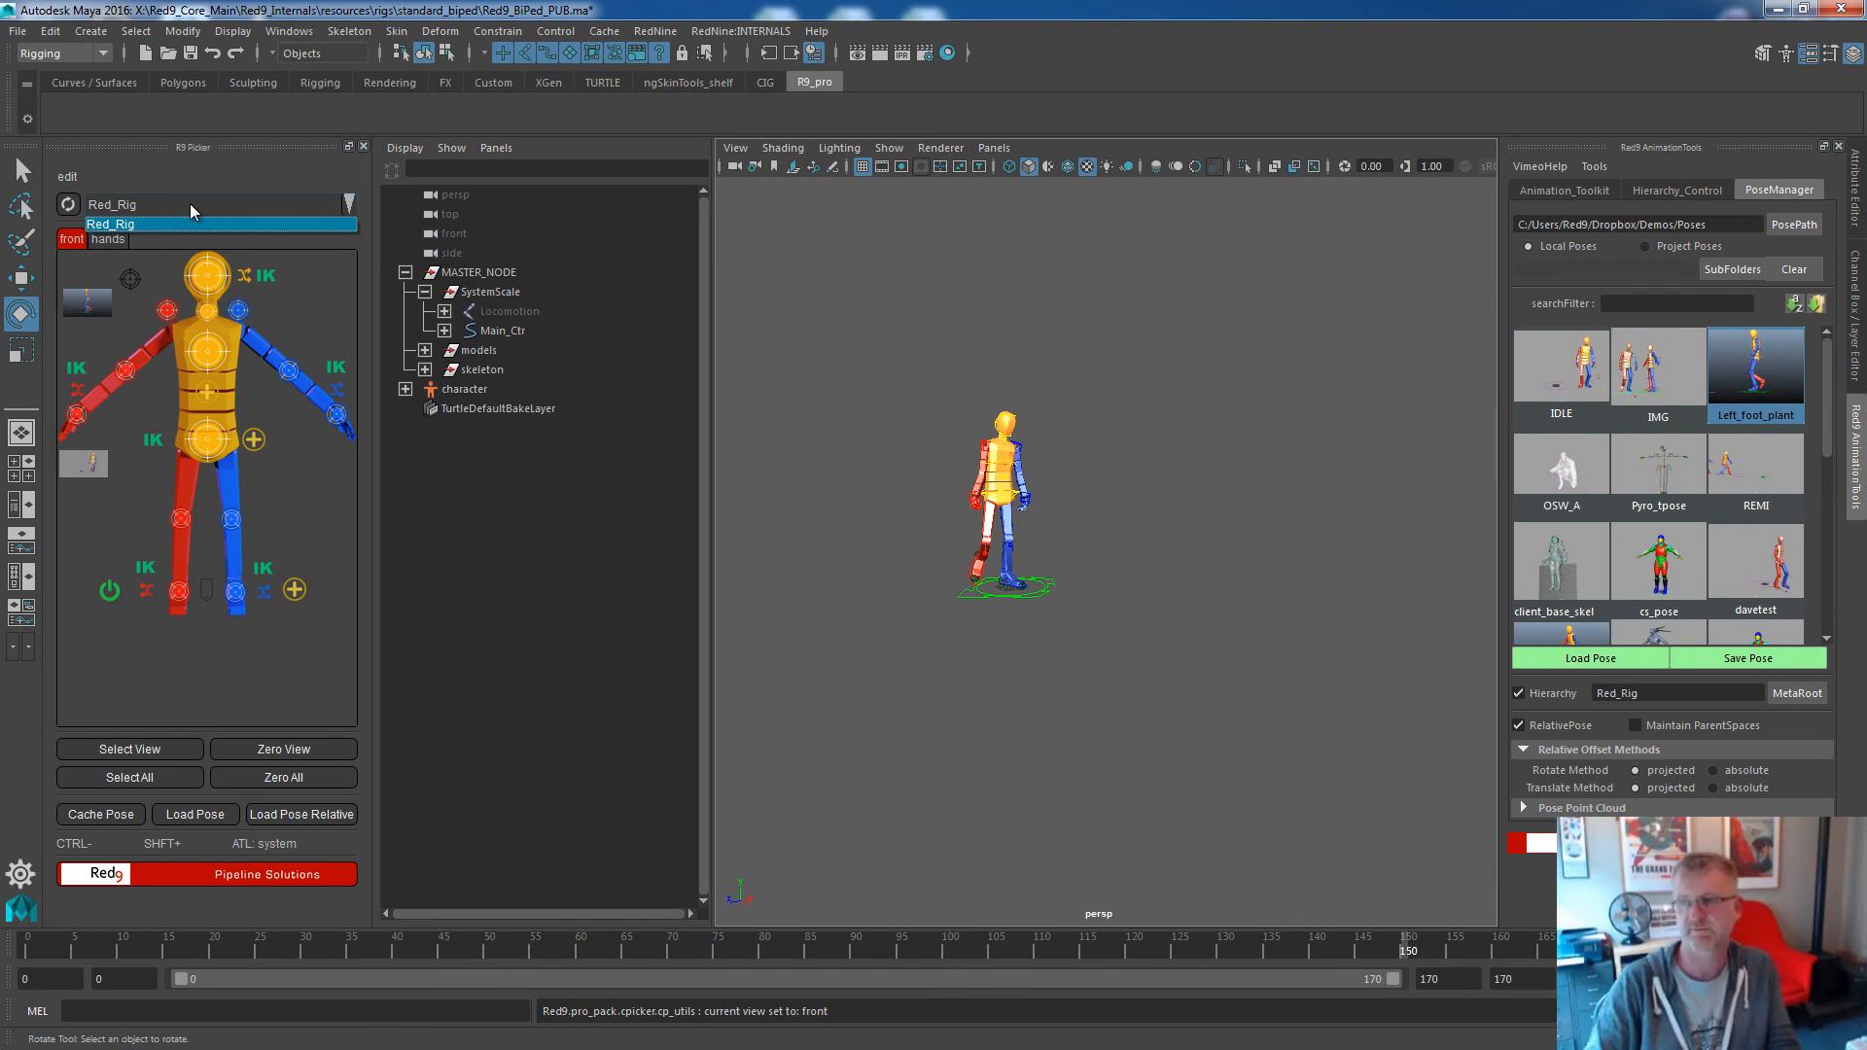
{"action": "left_click", "coordinate": [363, 147]}
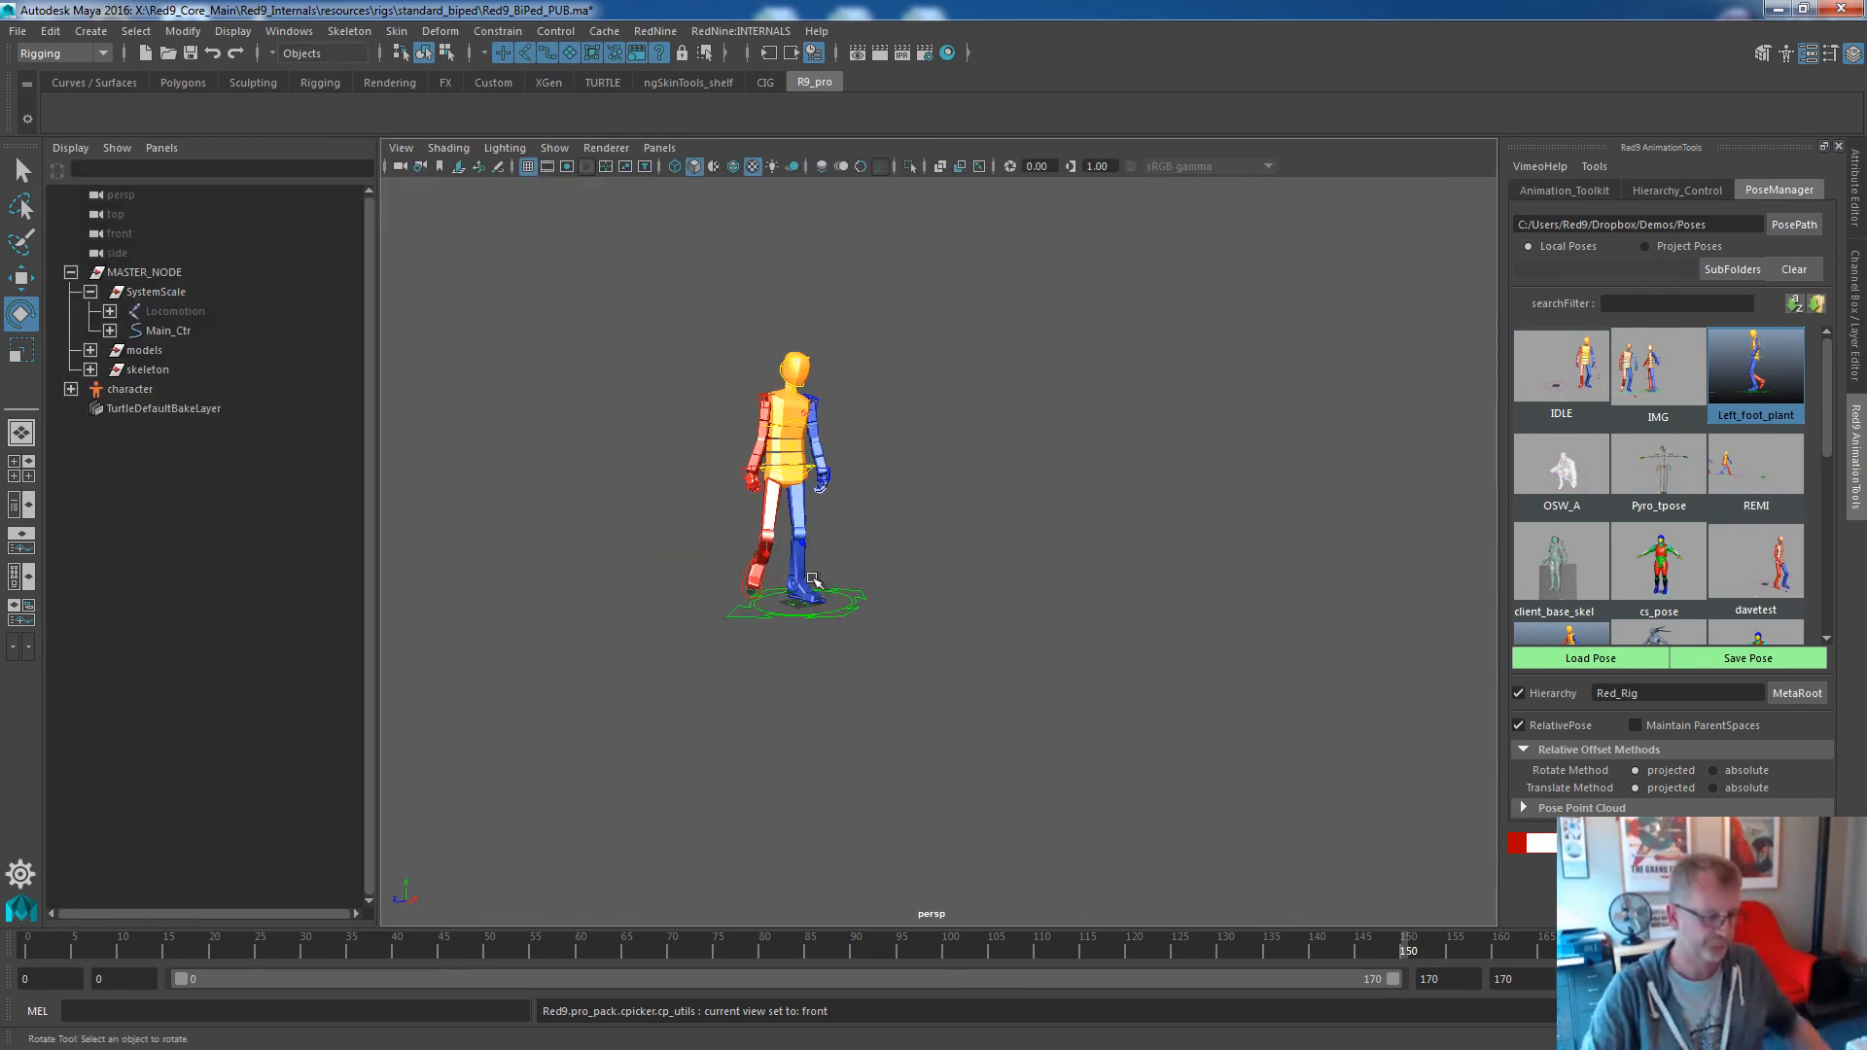
Open the Script Editor, enlarge its code area and text, and examine the mrig Python commands.
{"action": "left_click_drag", "start_coordinate": [0, 243], "coordinate": [973, 100]}
{"action": "left_click", "coordinate": [832, 904]}
{"action": "scroll", "coordinate": [832, 903], "scroll_direction": "up", "scroll_amount": 2}
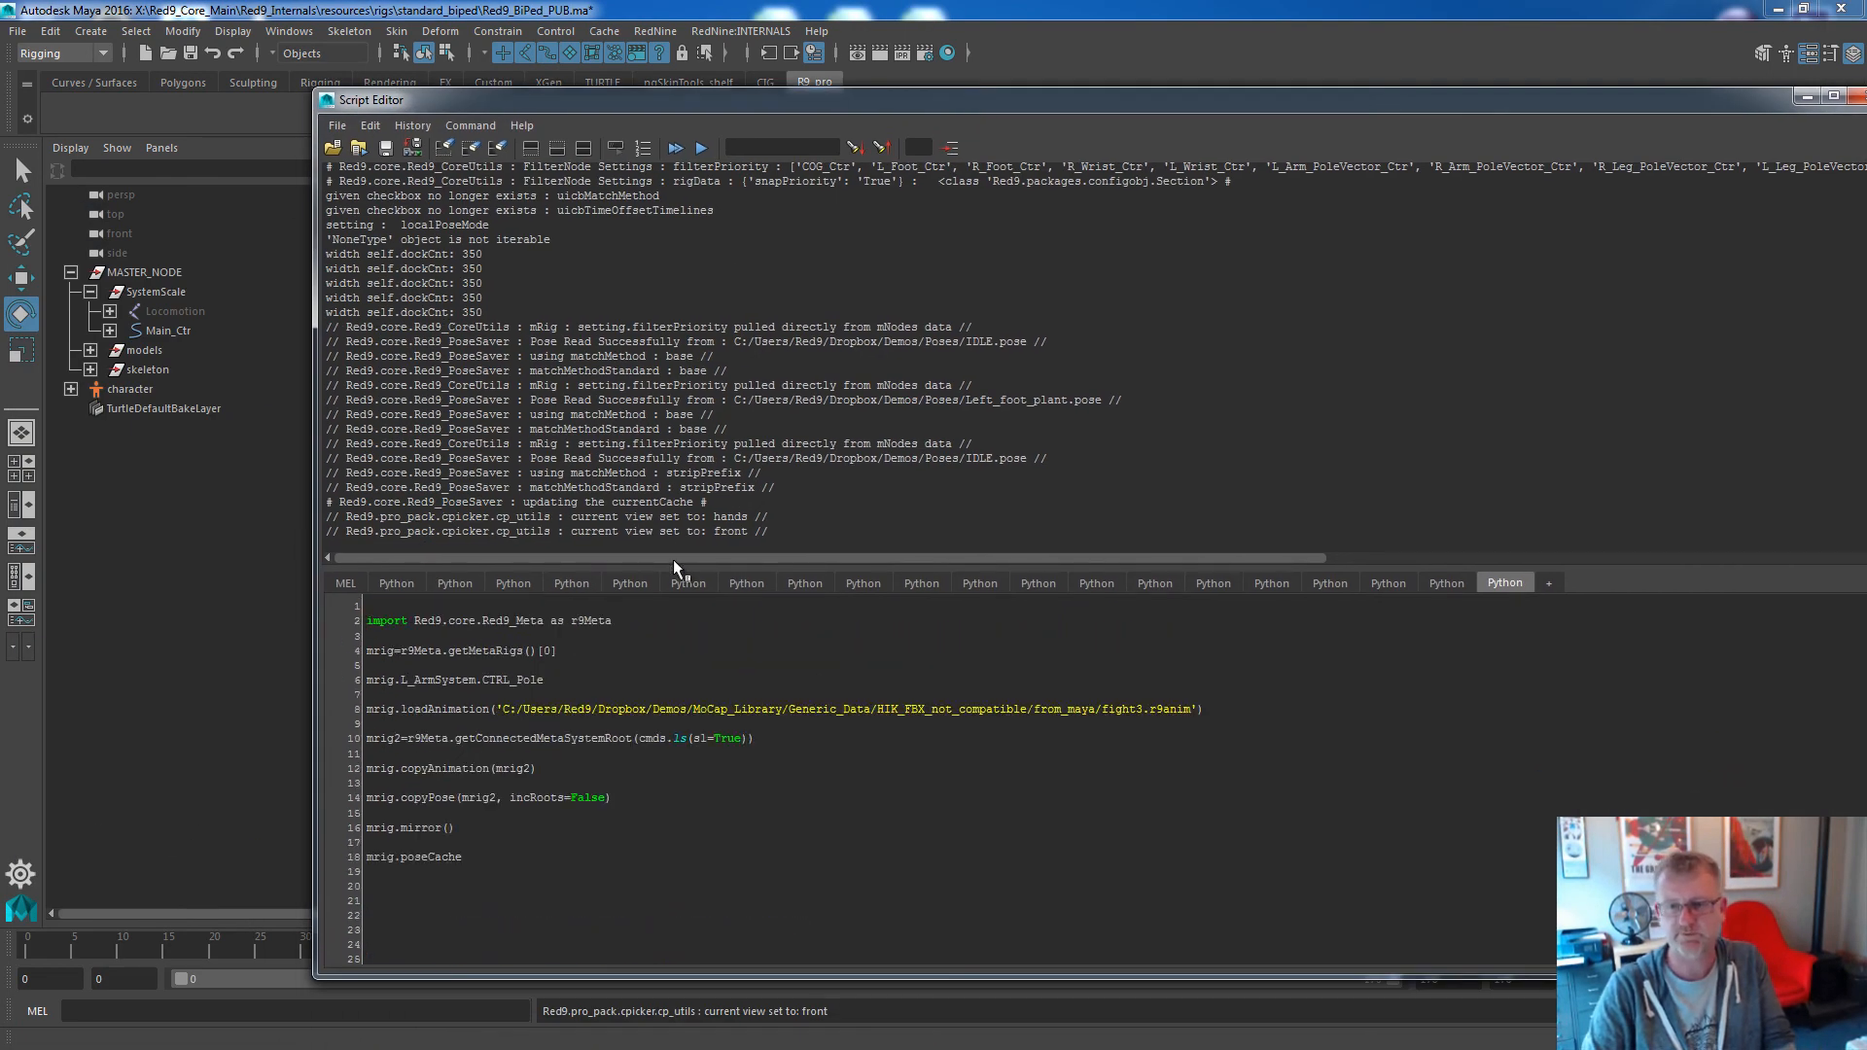
{"action": "left_click_drag", "start_coordinate": [676, 567], "coordinate": [676, 469]}
{"action": "left_click", "coordinate": [670, 654]}
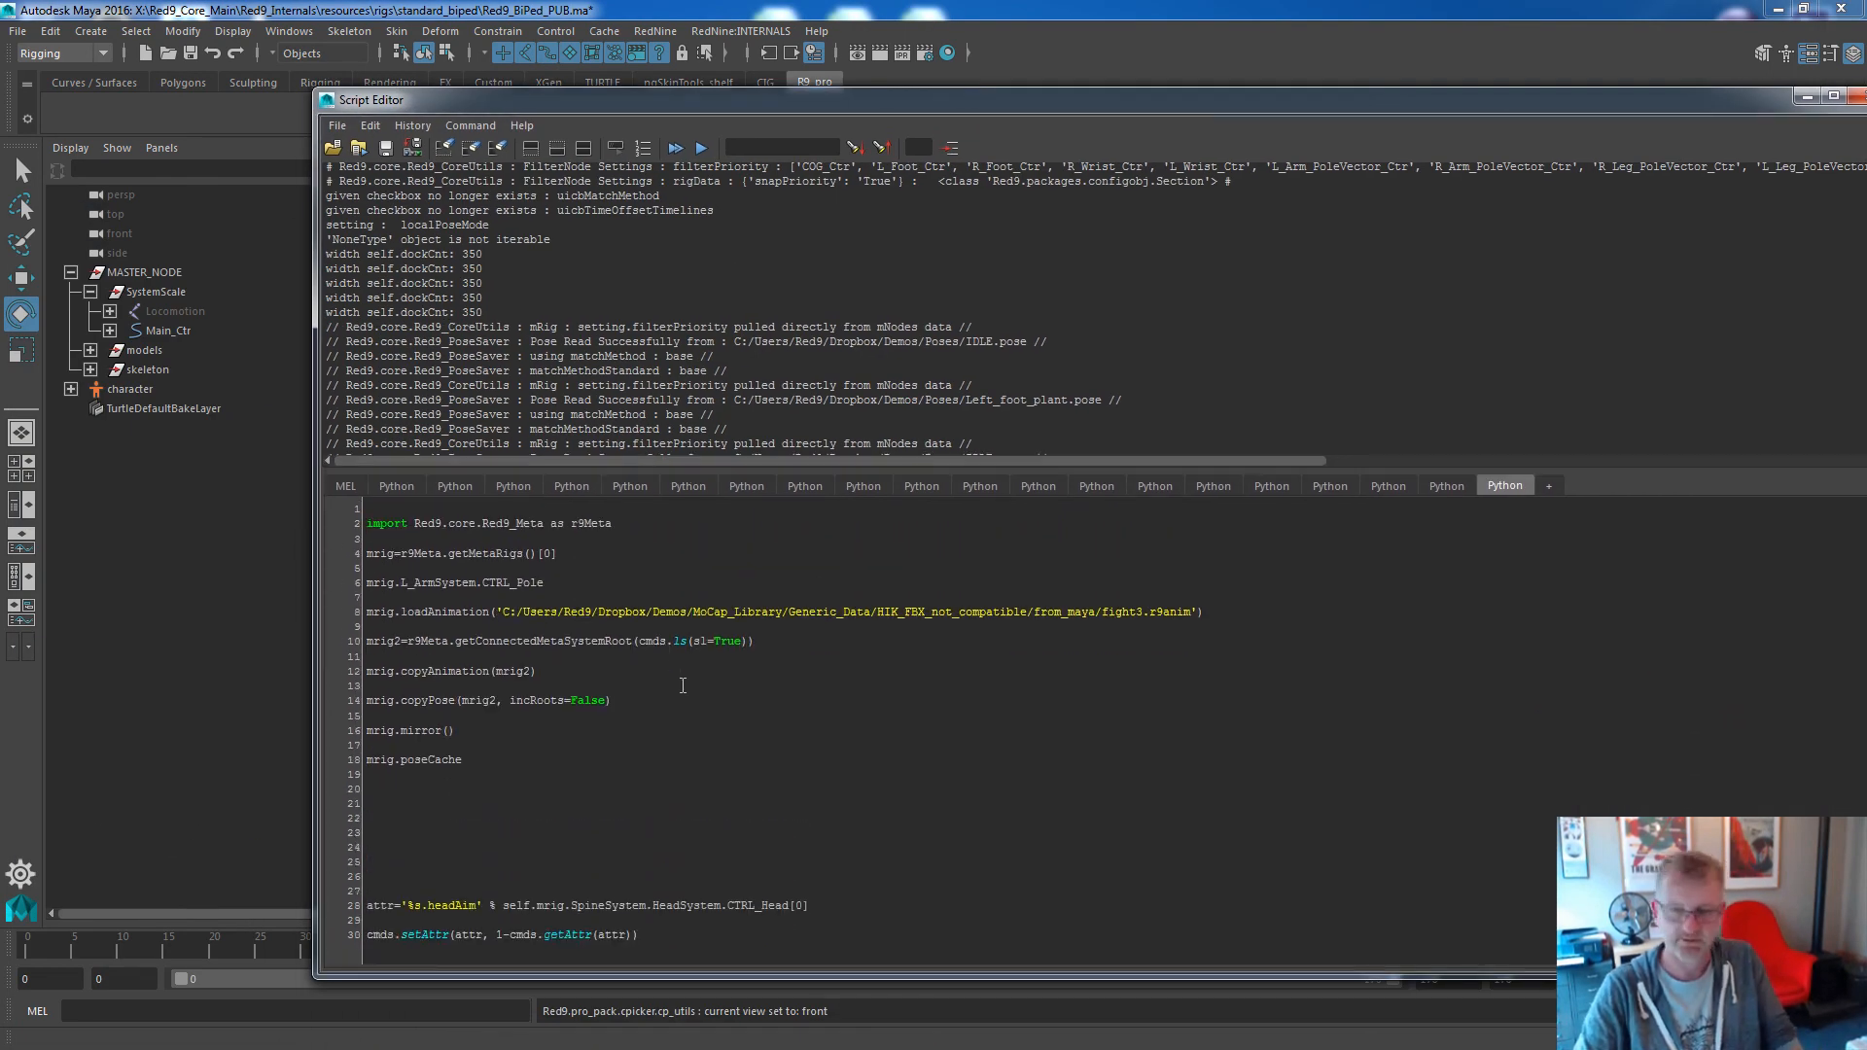
{"action": "scroll", "coordinate": [682, 686], "scroll_direction": "up", "scroll_amount": 5, "text": "ctrl"}
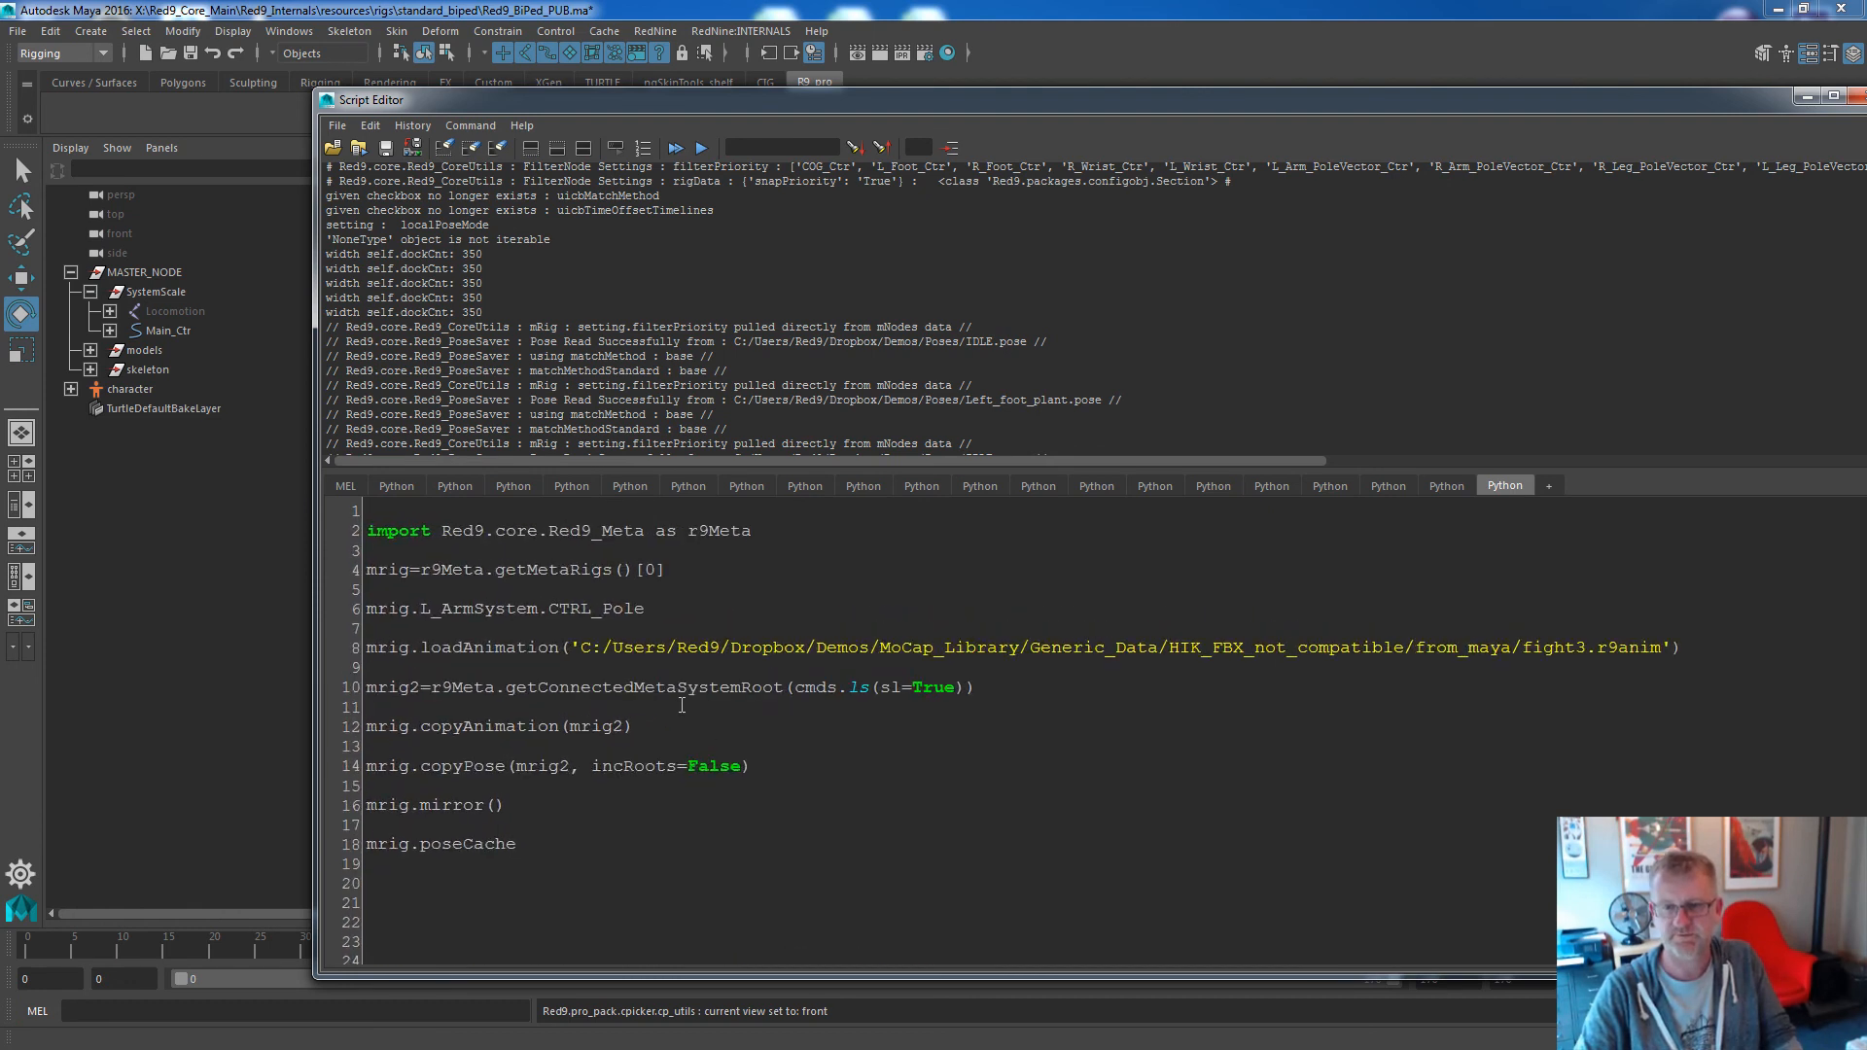
{"action": "scroll", "coordinate": [681, 705], "scroll_direction": "up", "scroll_amount": 1, "text": "ctrl"}
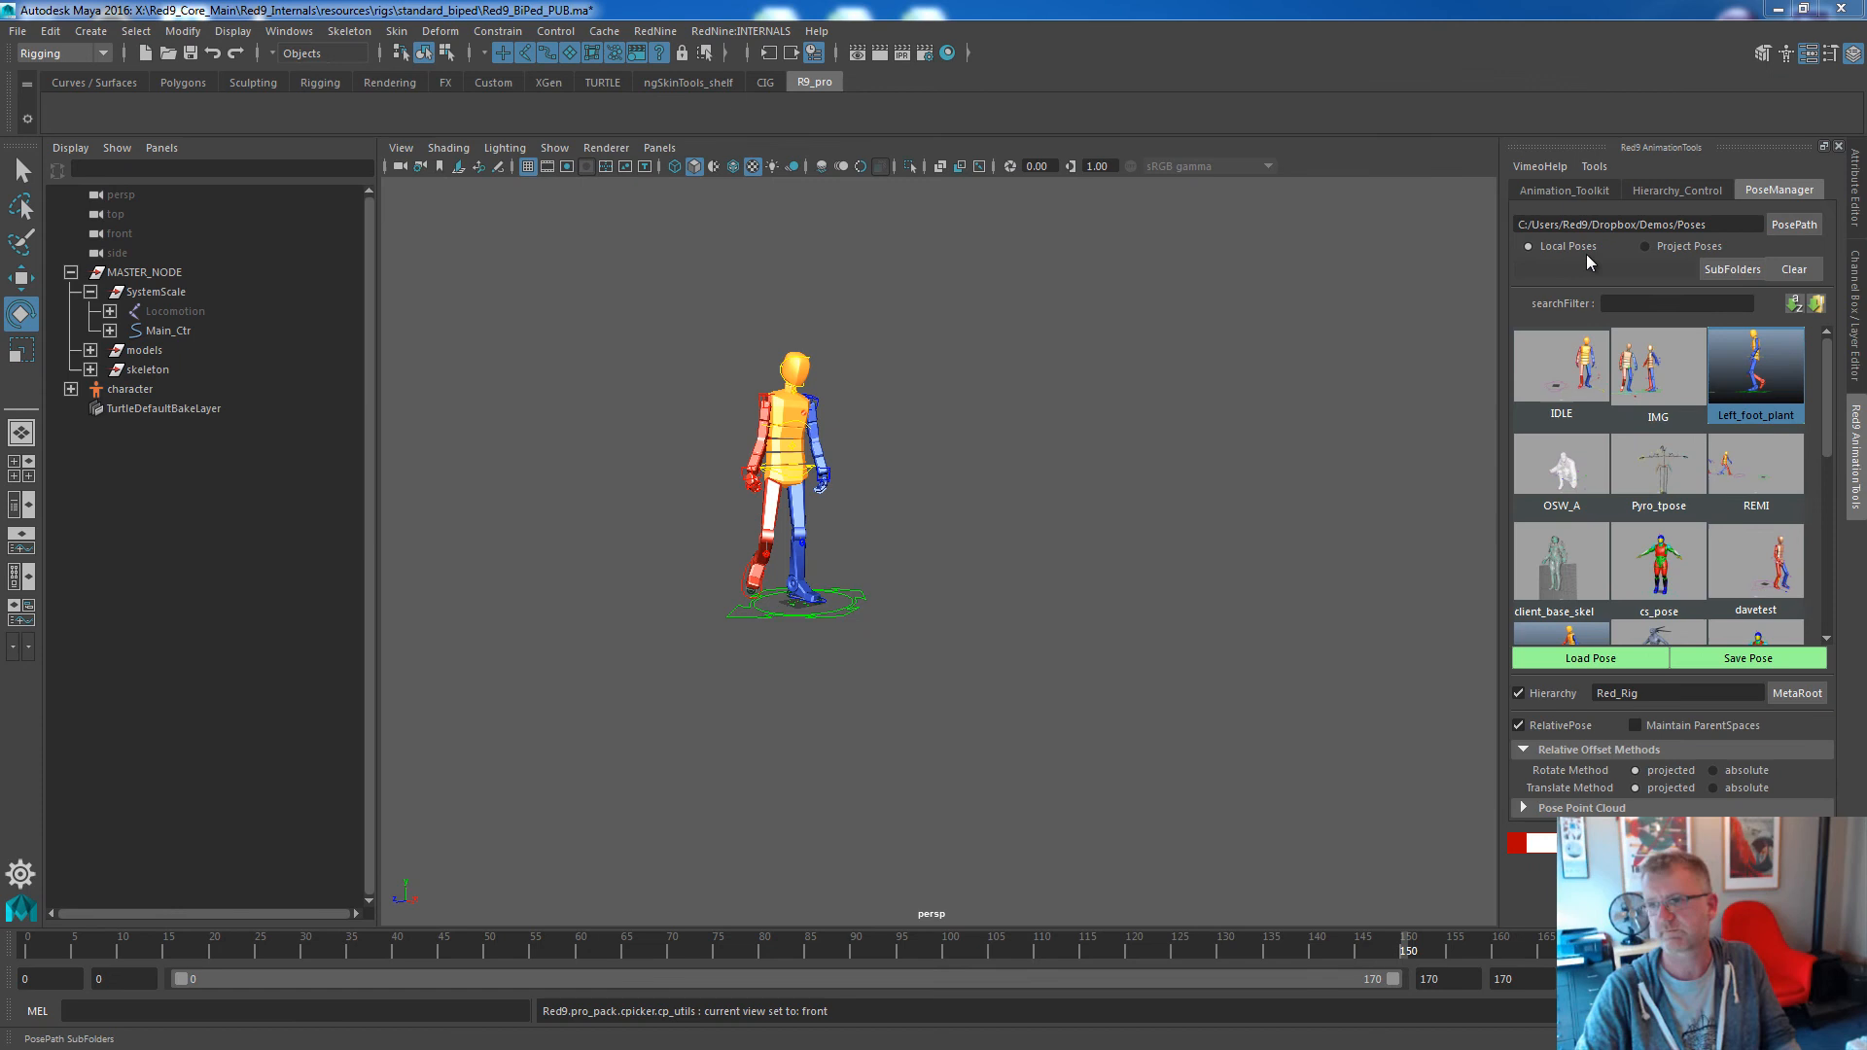
Show the Animation_Toolkit page of the Red9 tools and look over the PRO PACK options.
{"action": "left_click", "coordinate": [1568, 191]}
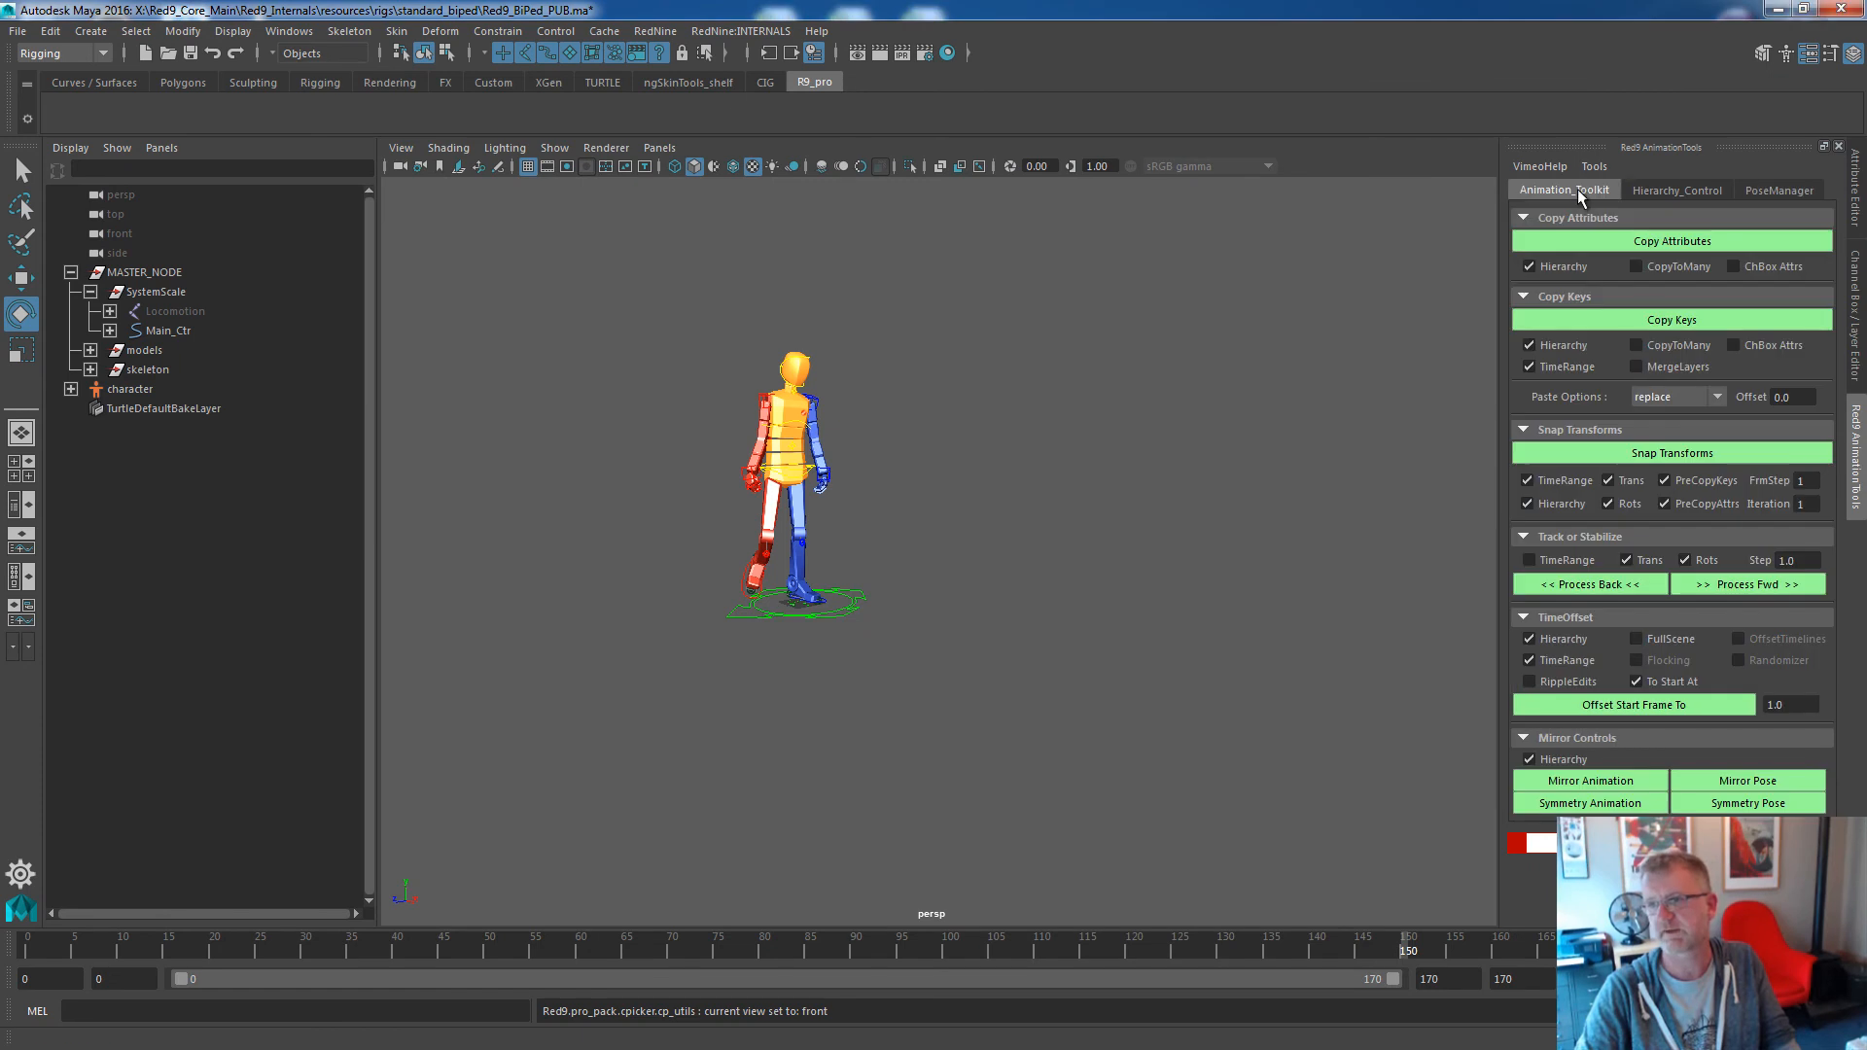
{"action": "left_click", "coordinate": [655, 31]}
{"action": "mouse_move", "coordinate": [700, 65]}
{"action": "left_click", "coordinate": [891, 389]}
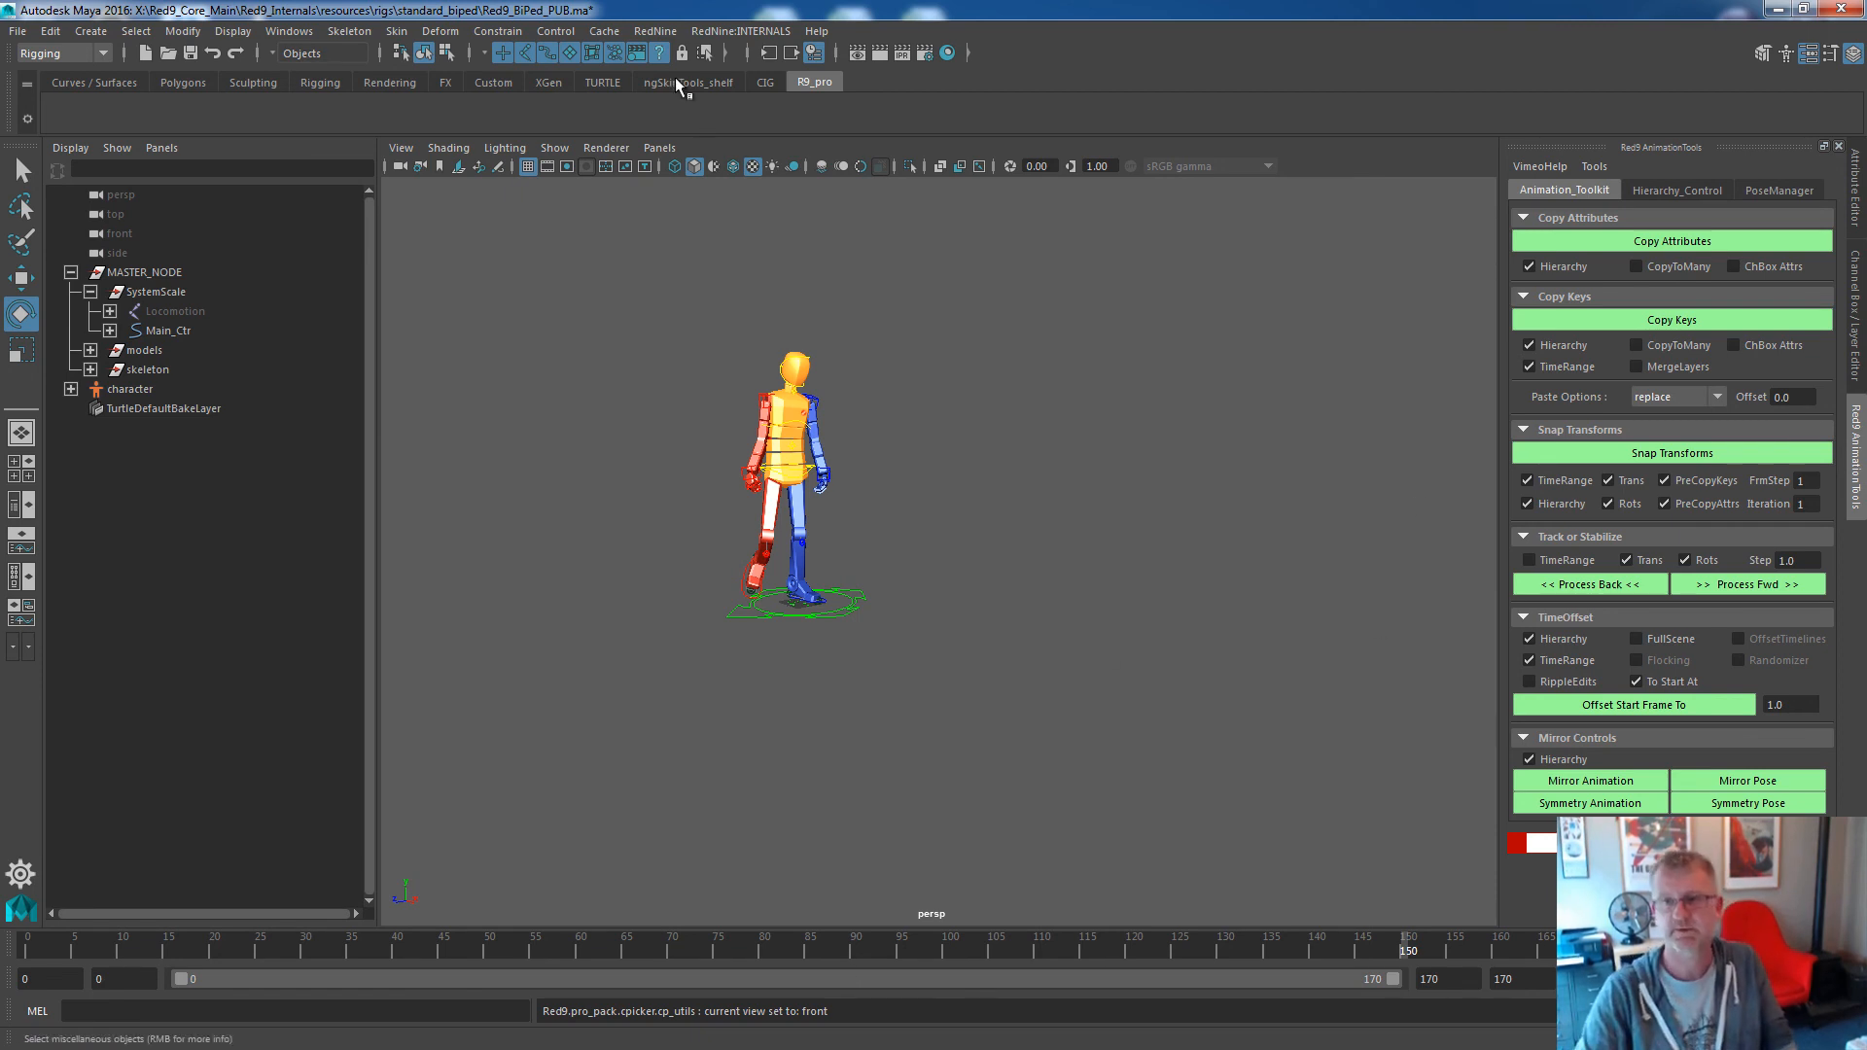
Open the MetaNodeUI, highlight the meta nodes from HeadSupport through Red_Rig, and close the window.
{"action": "left_click", "coordinate": [655, 32]}
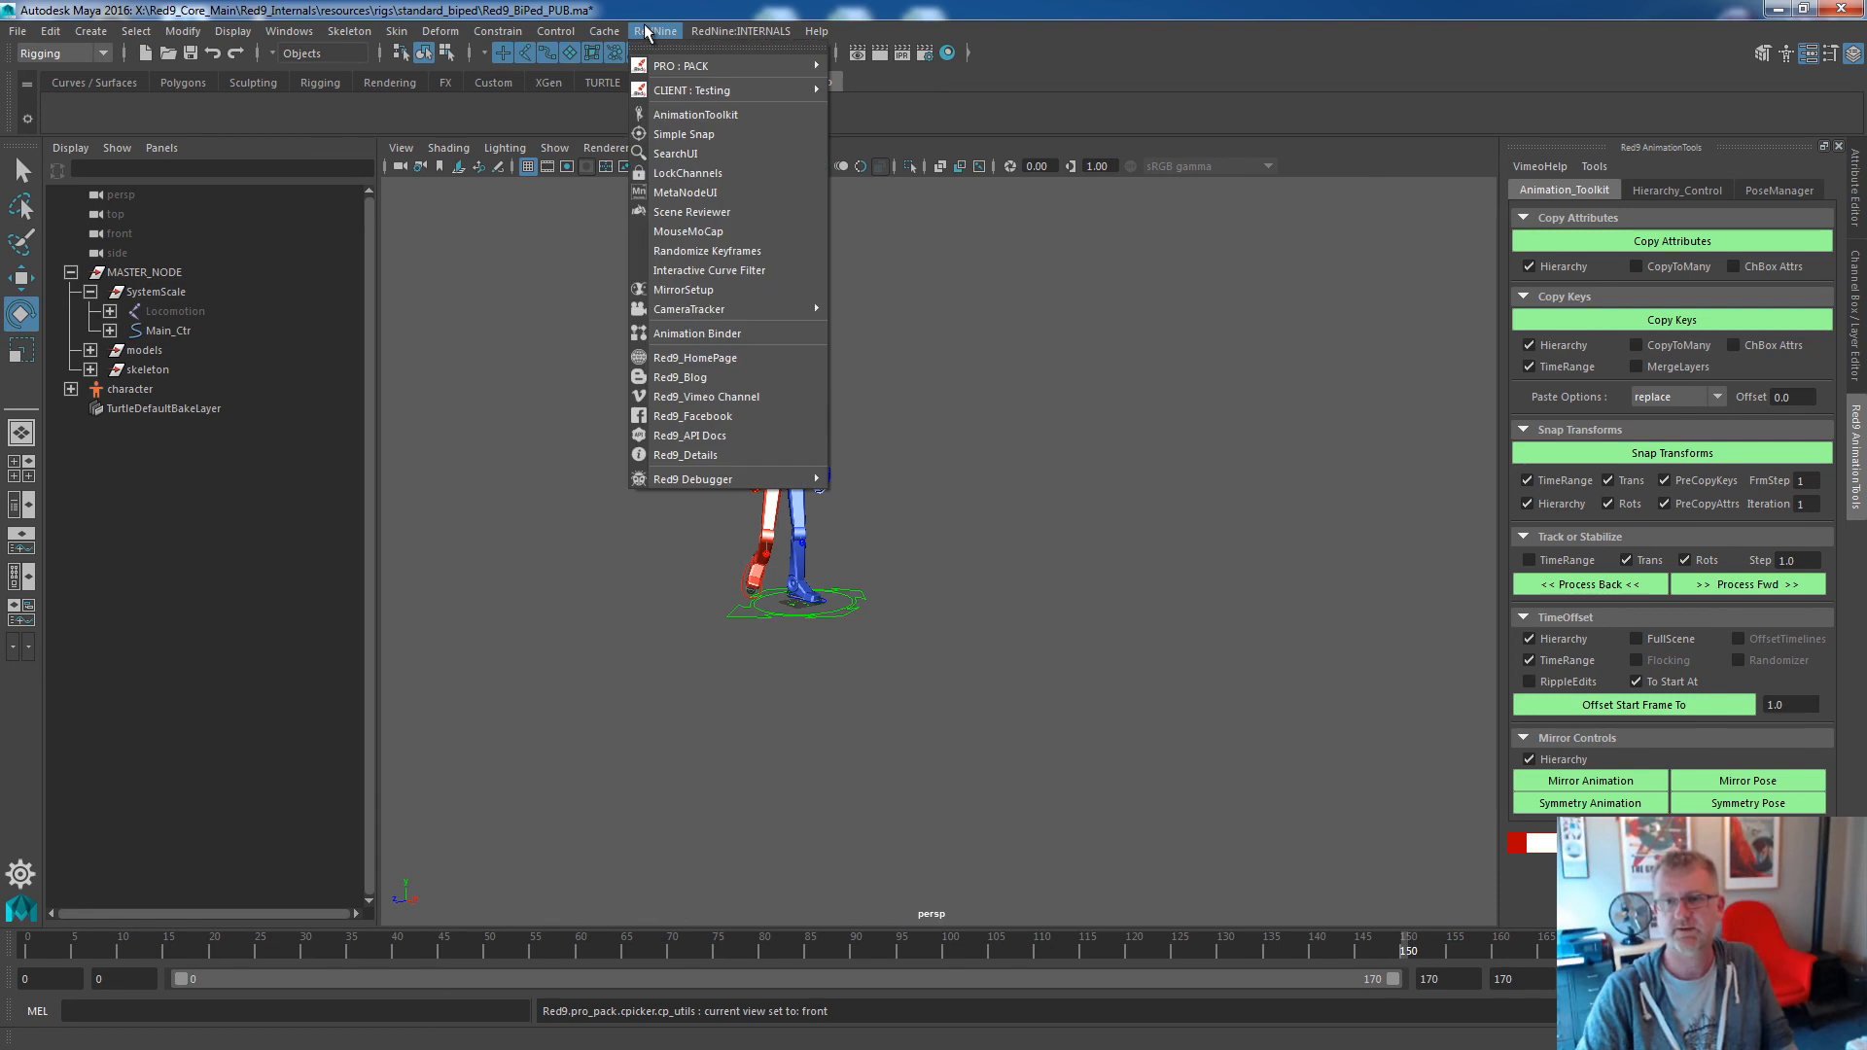
{"action": "left_click", "coordinate": [701, 192]}
{"action": "left_click_drag", "start_coordinate": [1063, 307], "coordinate": [1064, 516]}
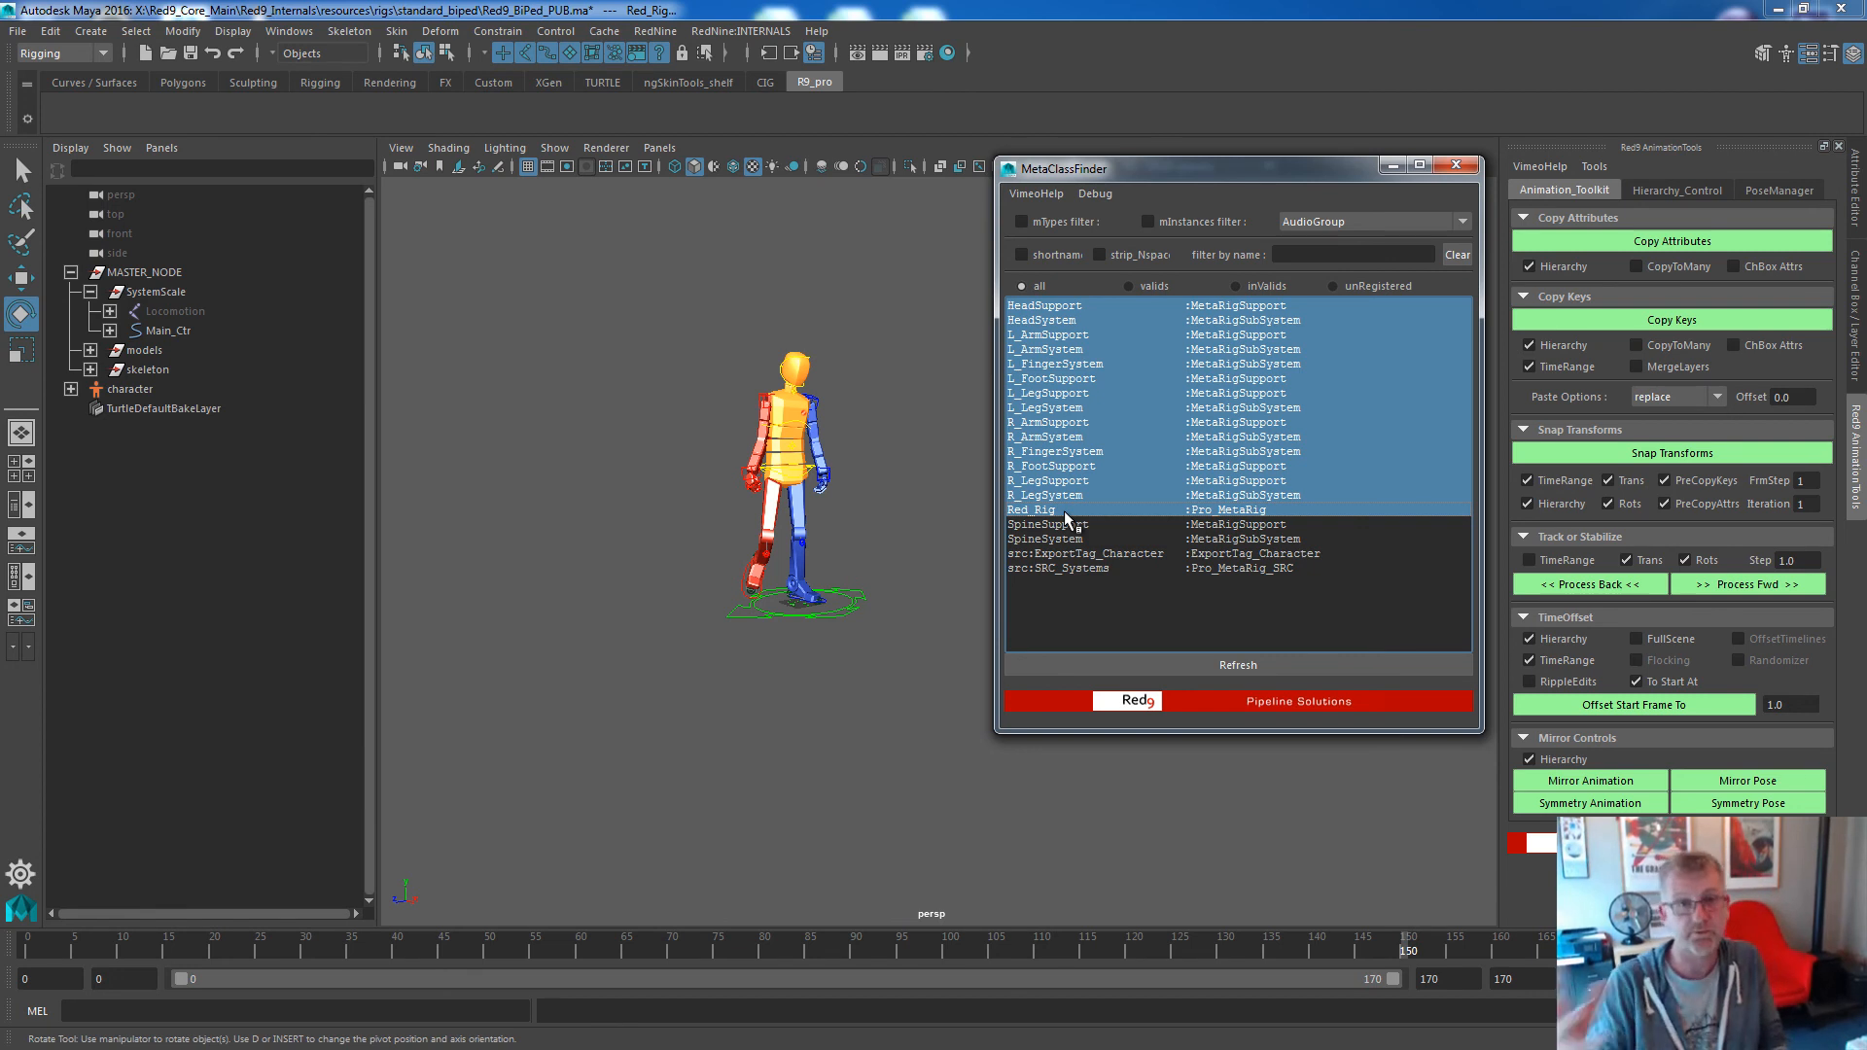
{"action": "left_click", "coordinate": [1456, 164]}
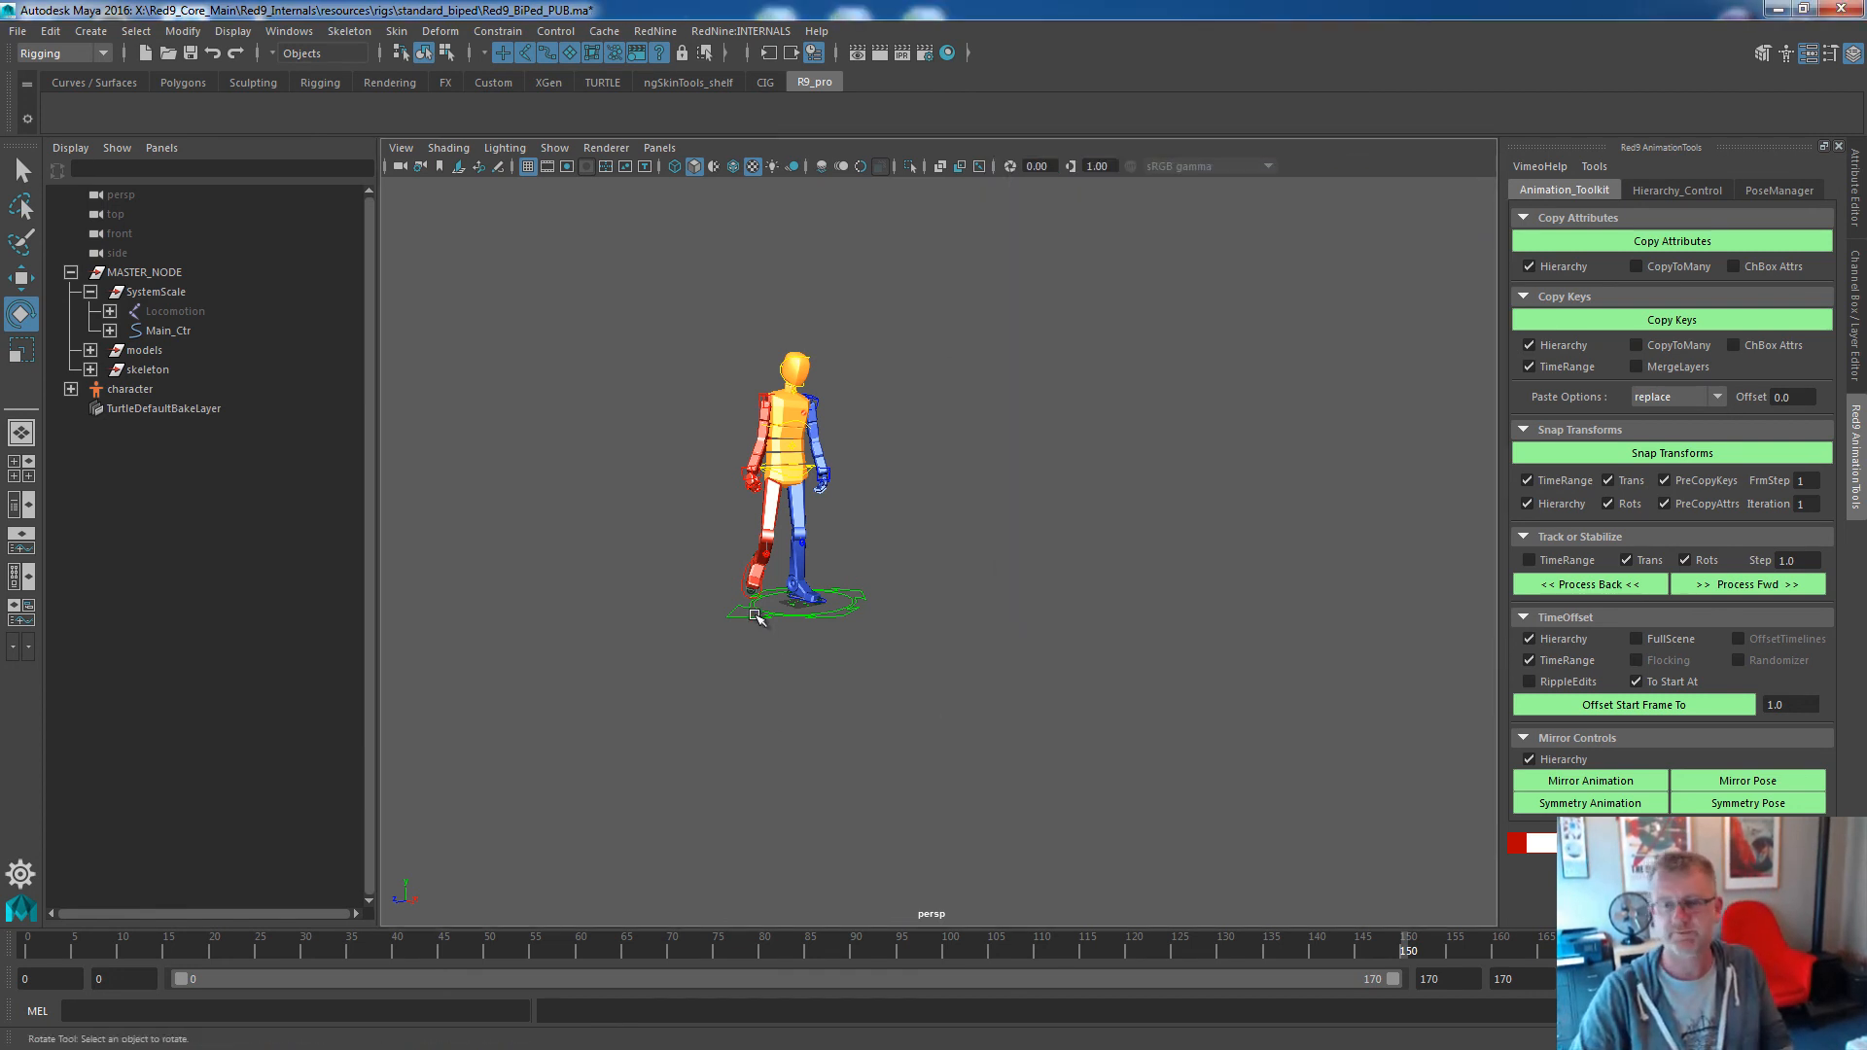
Move the biped's Main_Ctr away from the scene's origin, taking the whole rig with it.
{"action": "left_click", "coordinate": [760, 616]}
{"action": "key", "text": "w"}
{"action": "left_click_drag", "start_coordinate": [624, 634], "coordinate": [399, 673]}
Load a second copy of the Red9_BiPed_PUB.ma rig into the scene.
{"action": "left_click", "coordinate": [741, 30]}
{"action": "mouse_move", "coordinate": [778, 304]}
{"action": "mouse_move", "coordinate": [963, 321]}
{"action": "left_click", "coordinate": [1141, 361]}
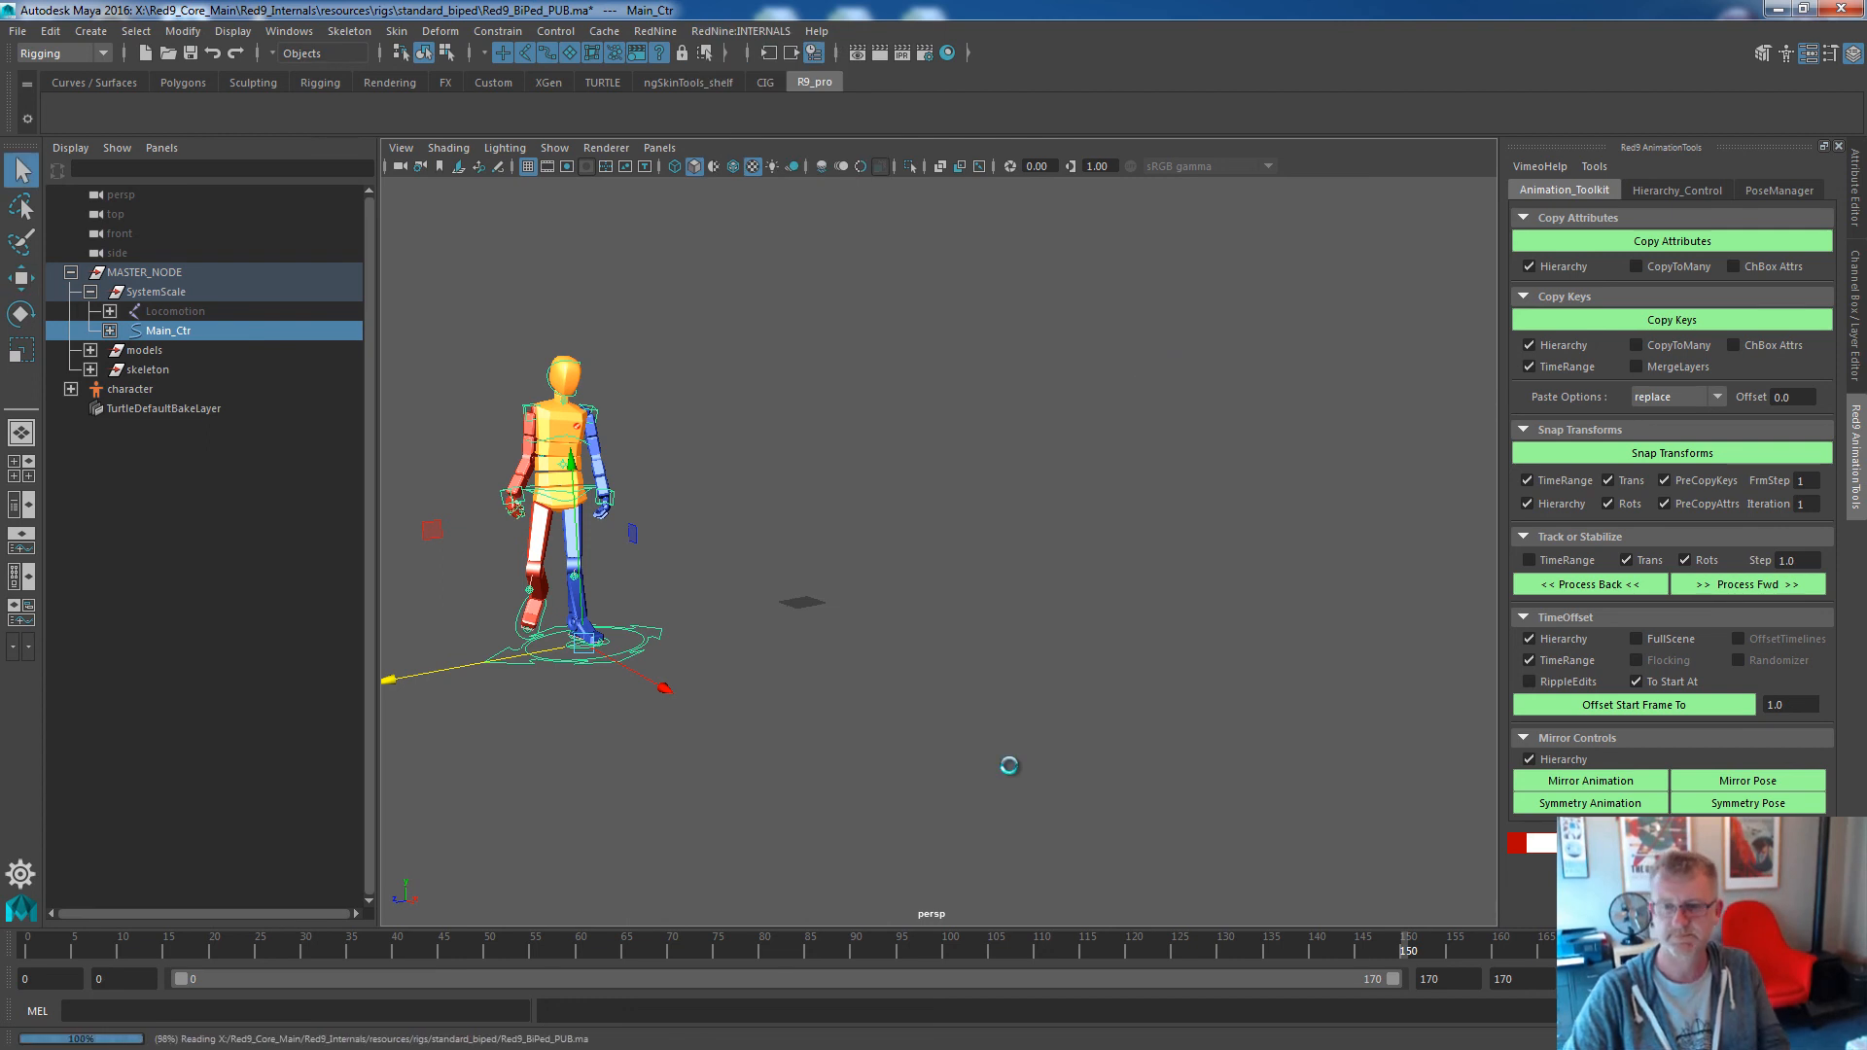
Review the Hierarchy_Control filter settings and return to the Animation_Toolkit page.
{"action": "left_click", "coordinate": [1700, 190]}
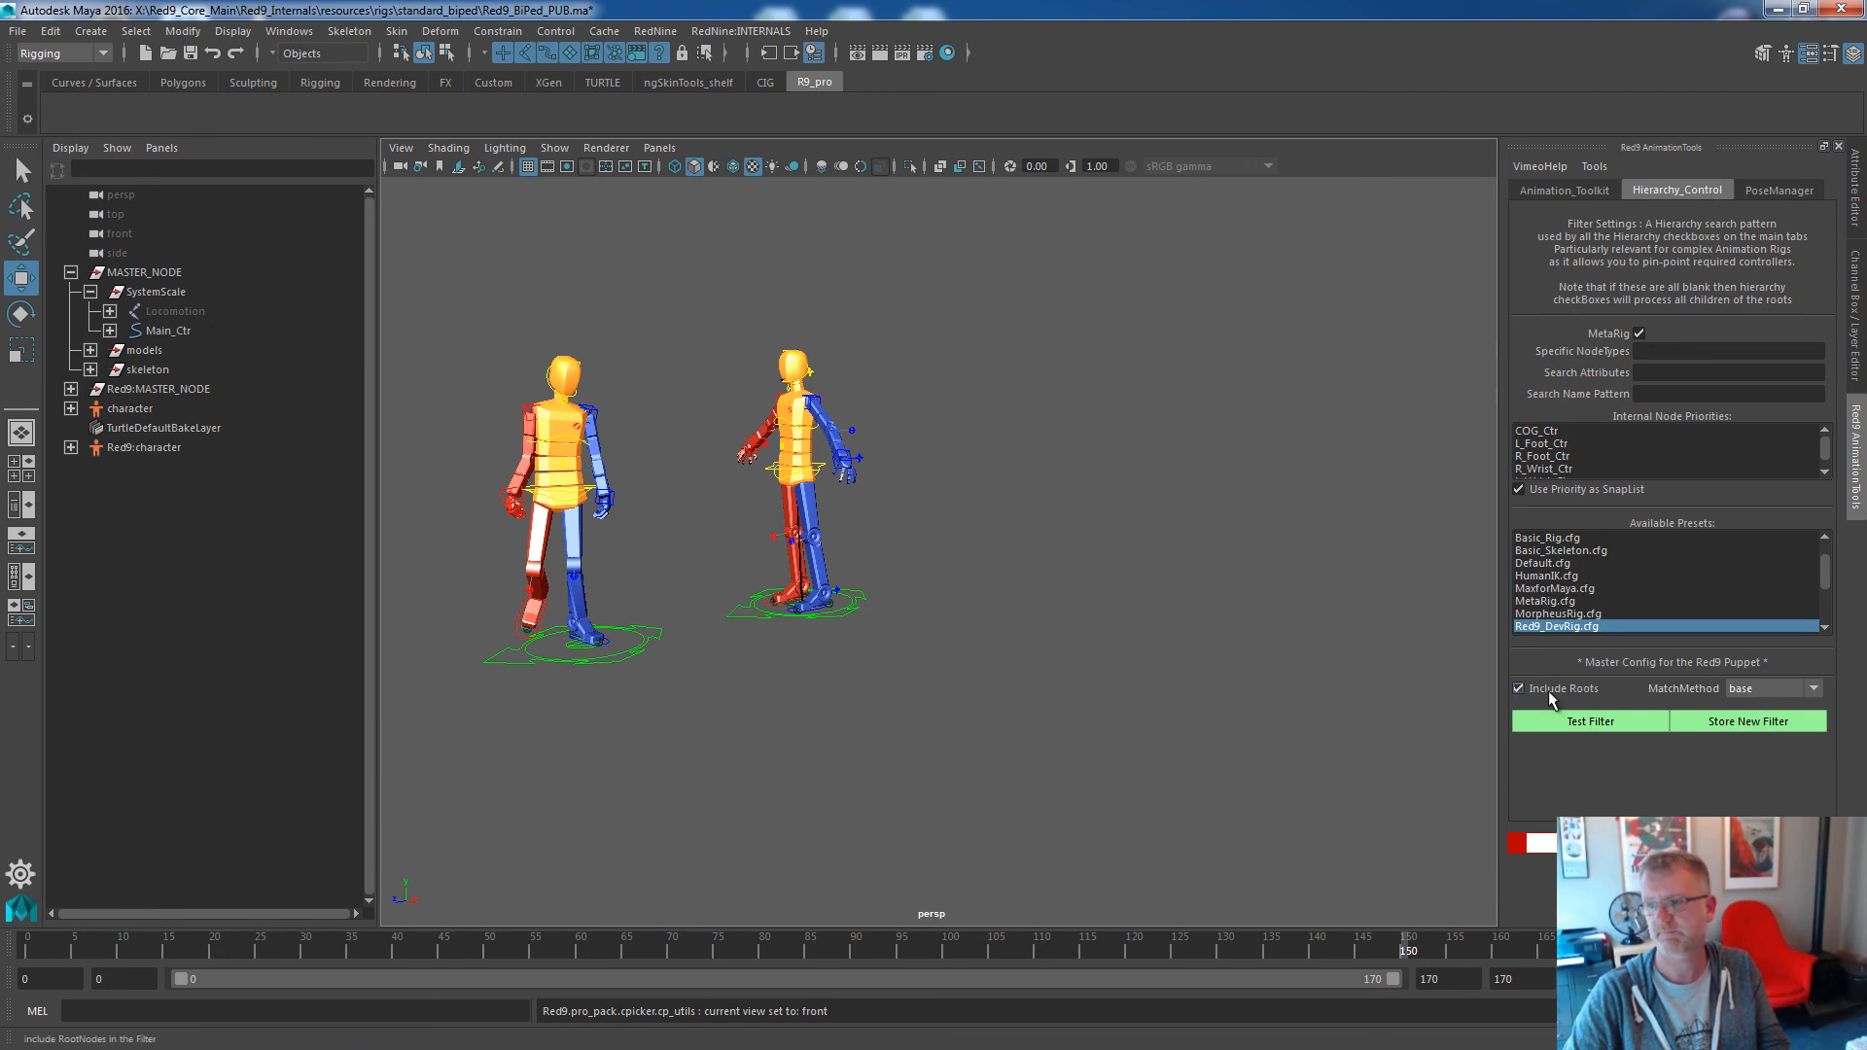
{"action": "left_click", "coordinate": [1563, 191]}
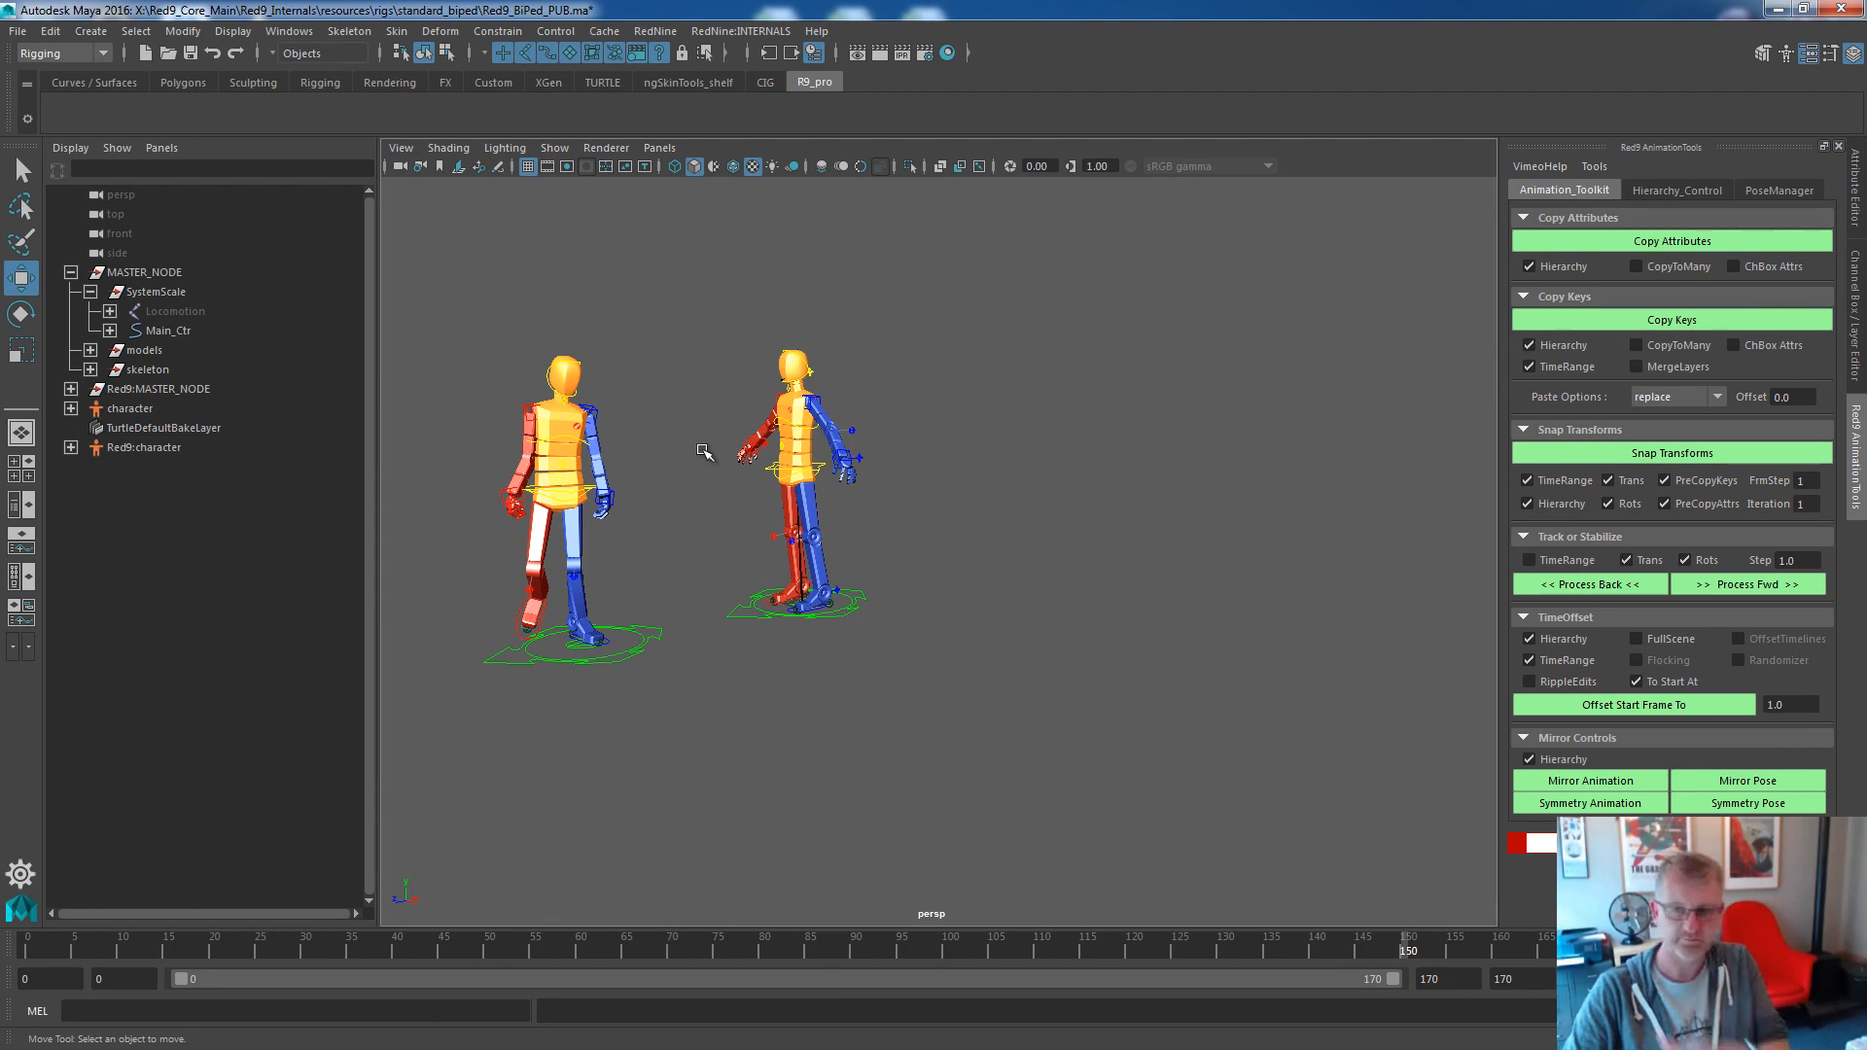
Copy Attributes with Hierarchy from the posed biped's L_Wrist_Ctr to the matching control on the second rig.
{"action": "scroll", "coordinate": [577, 678], "scroll_direction": "up", "scroll_amount": 3}
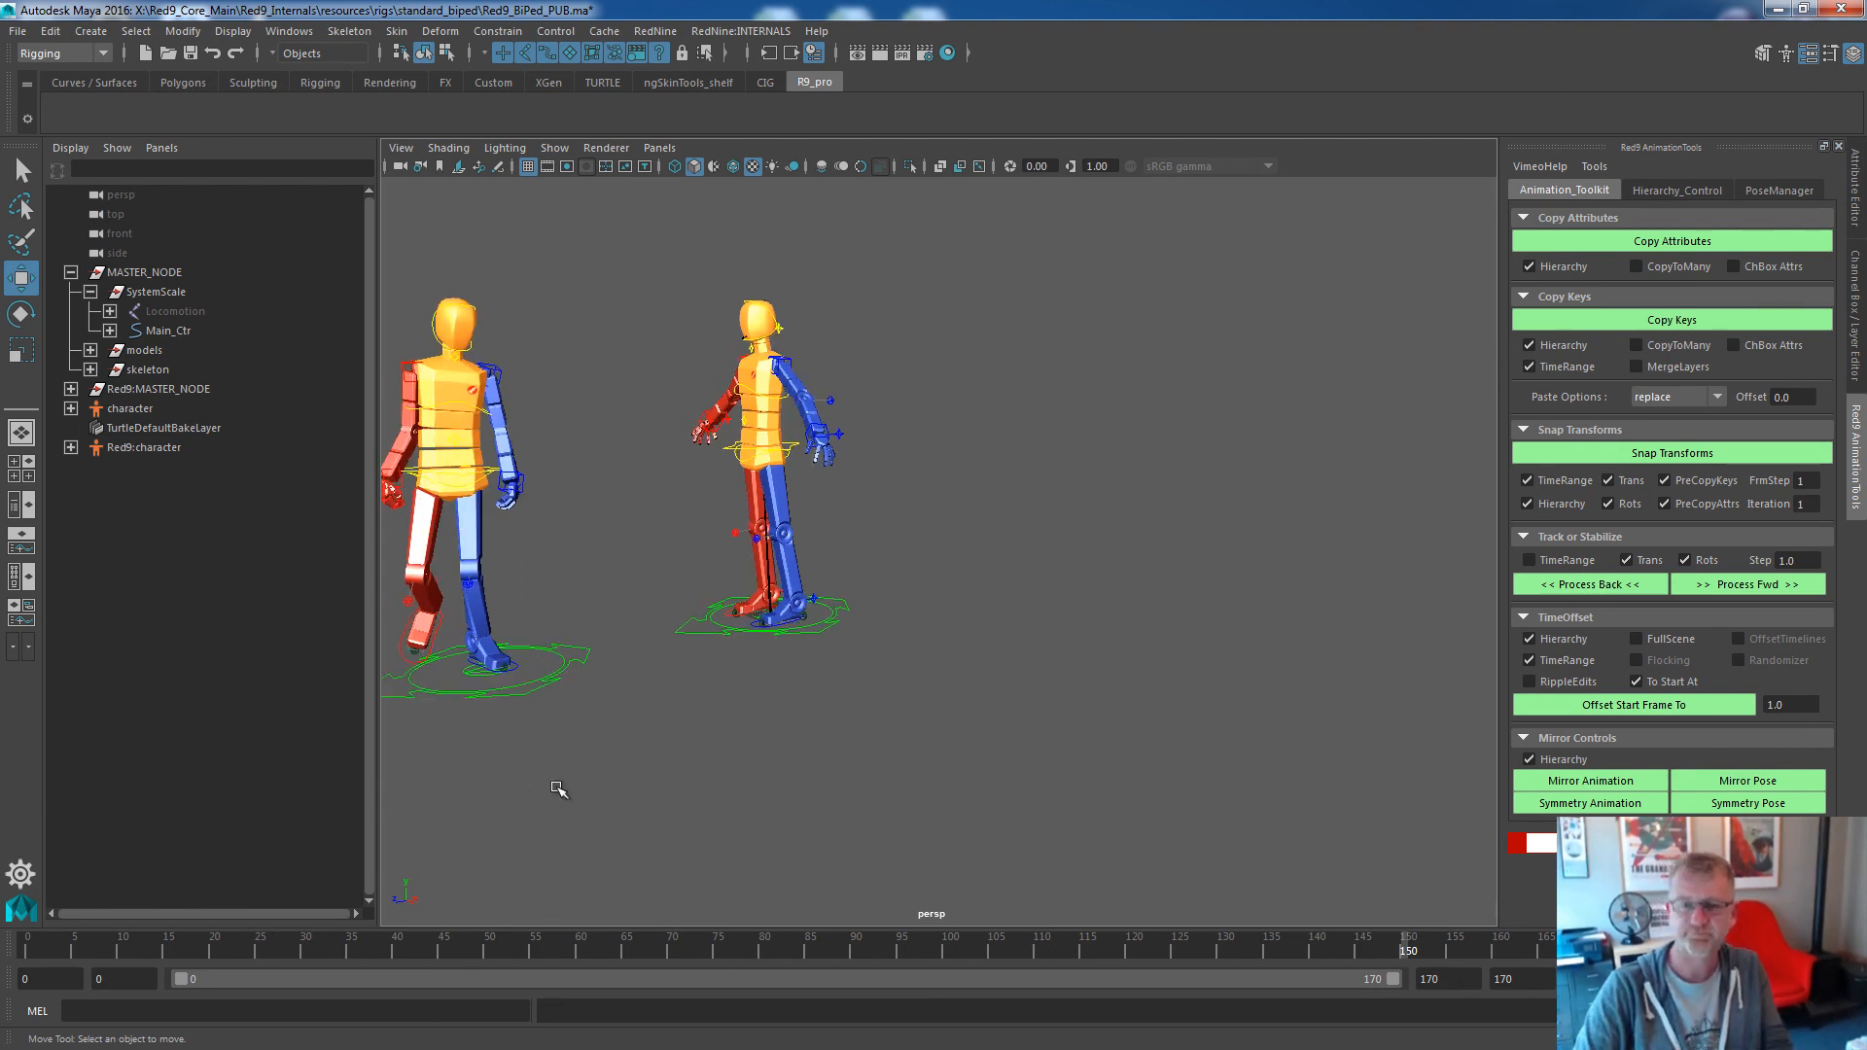
{"action": "middle_click_drag", "start_coordinate": [950, 582], "coordinate": [1117, 590], "text": "alt"}
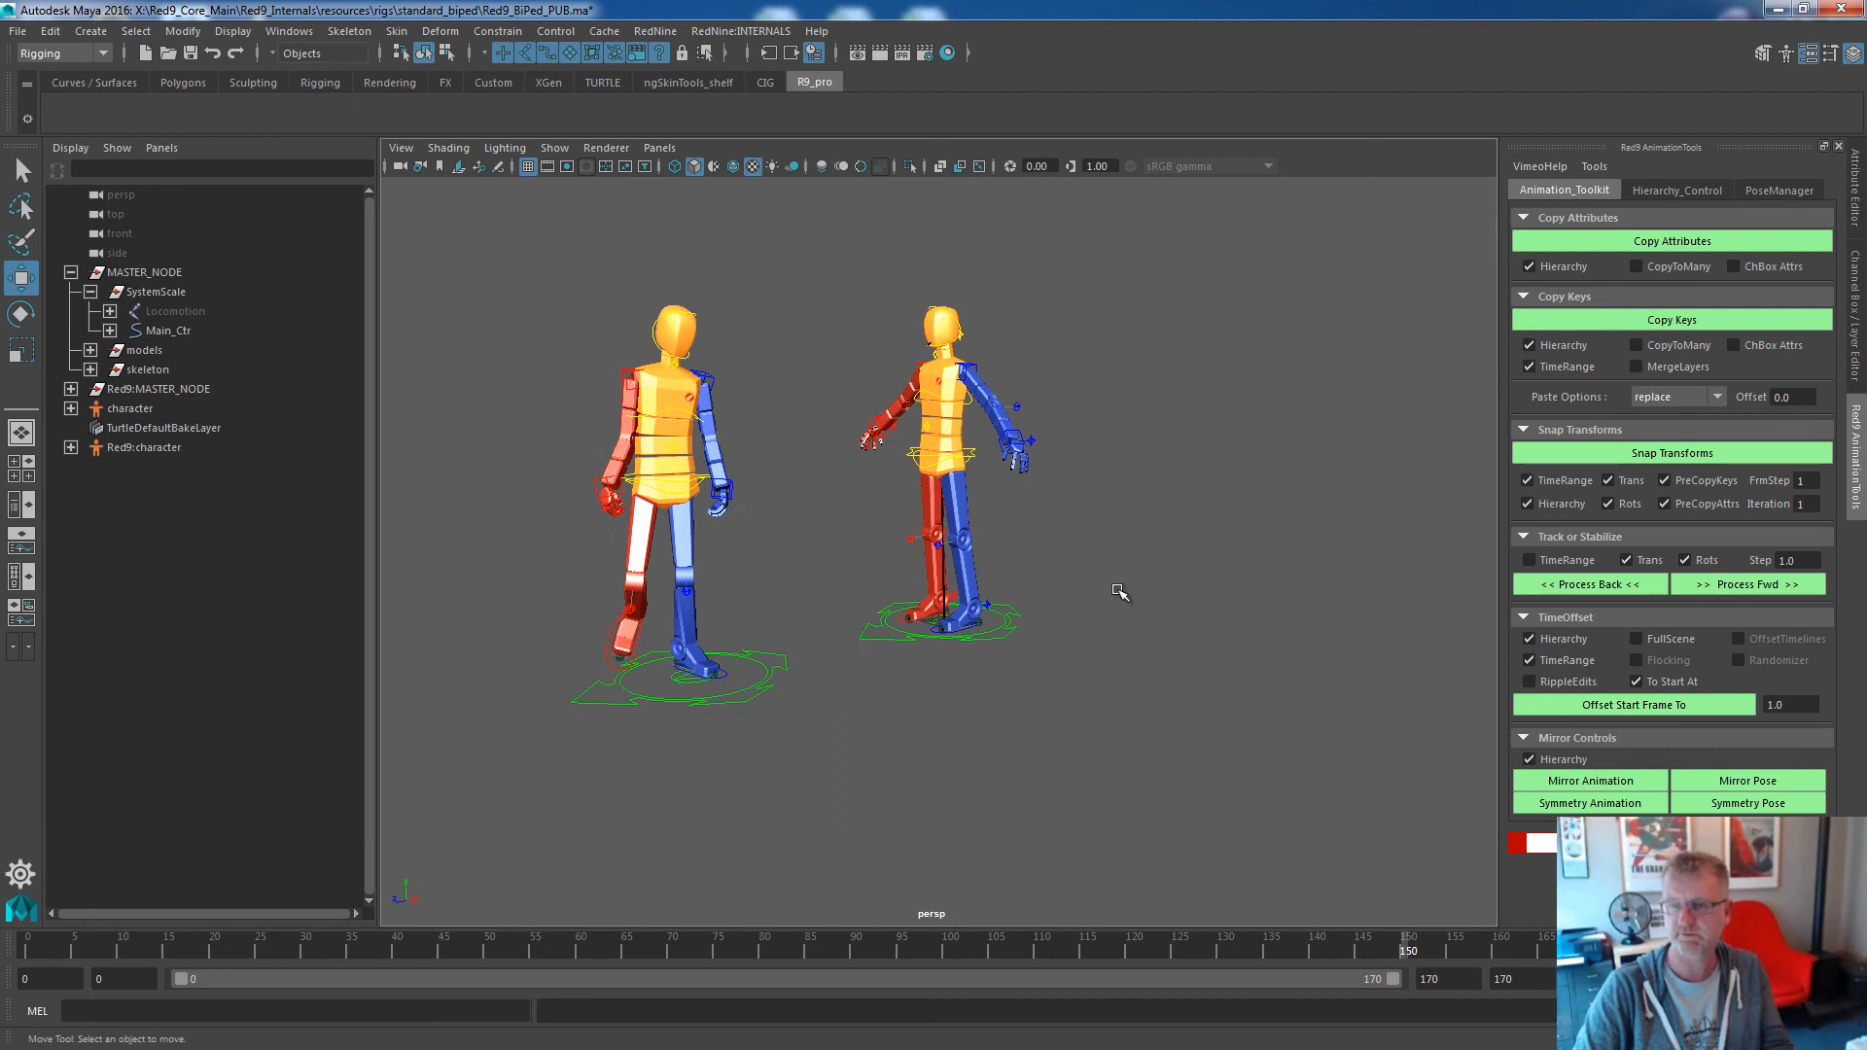
{"action": "scroll", "coordinate": [716, 412], "scroll_direction": "up", "scroll_amount": 3}
{"action": "left_click", "coordinate": [669, 472]}
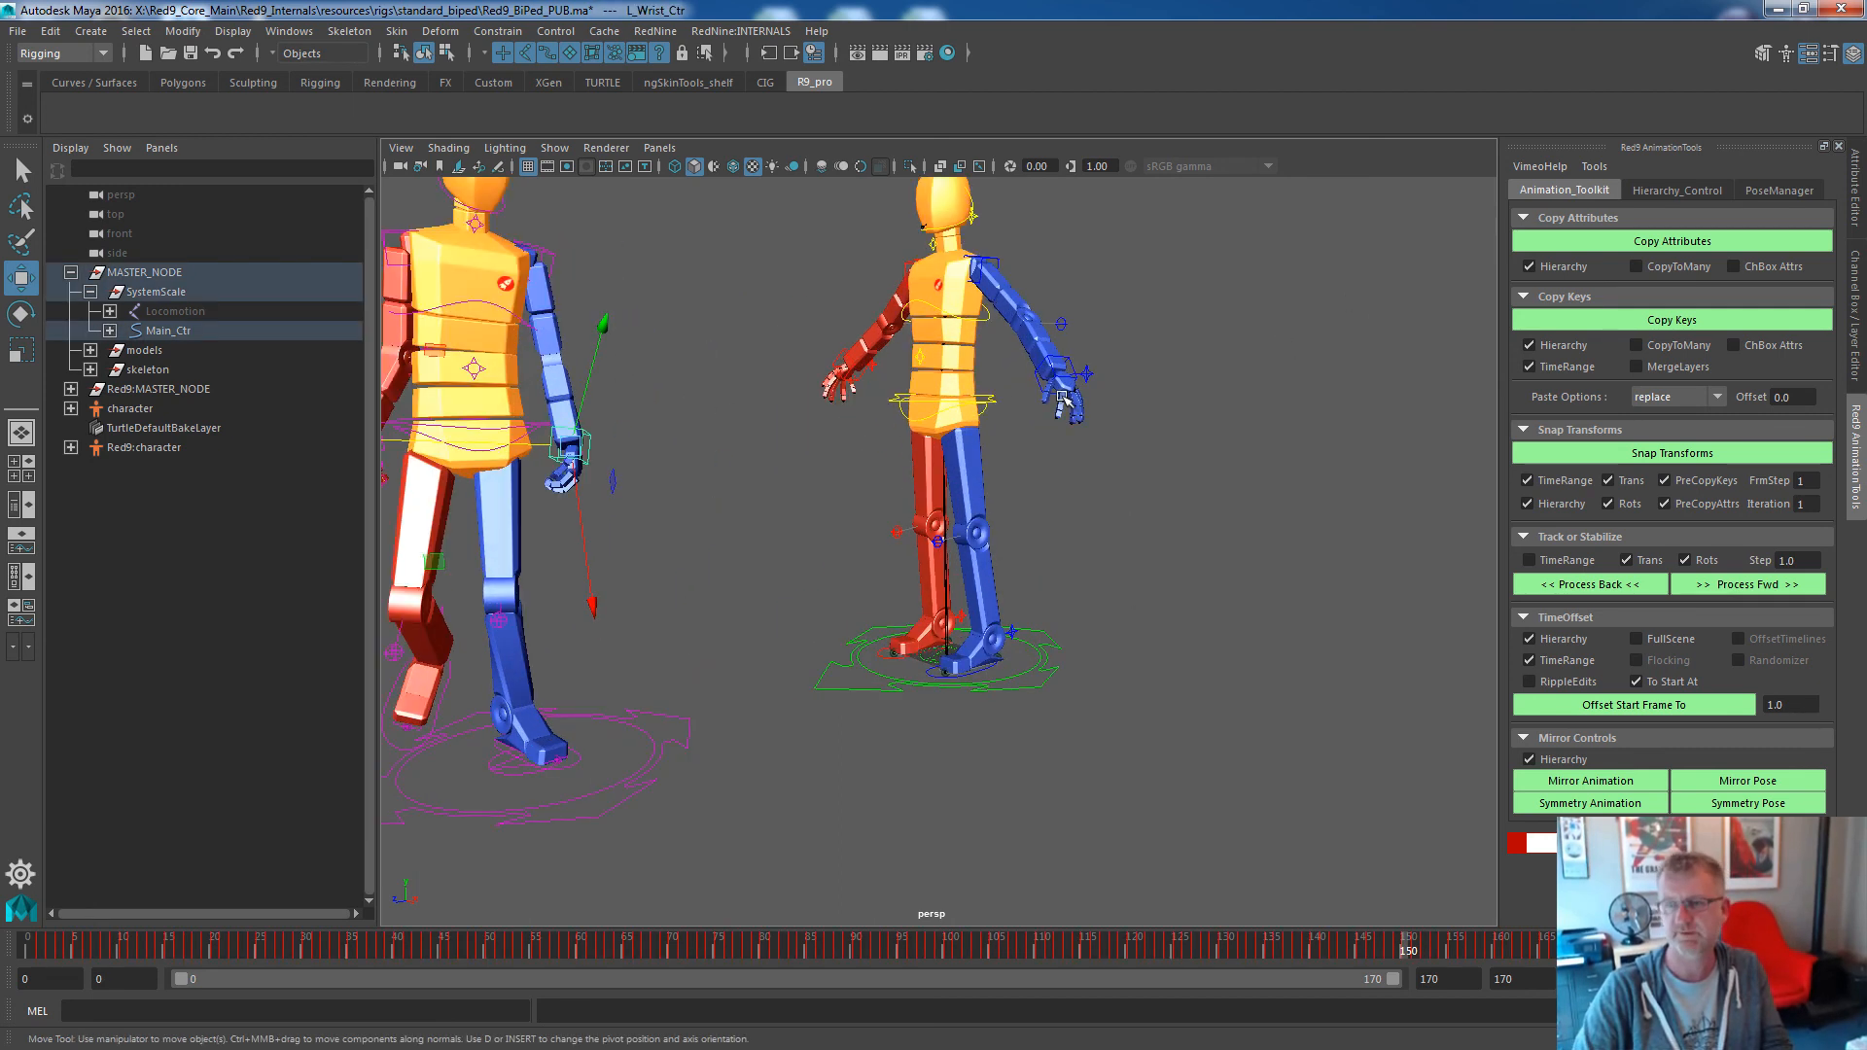
{"action": "left_click", "coordinate": [1033, 412]}
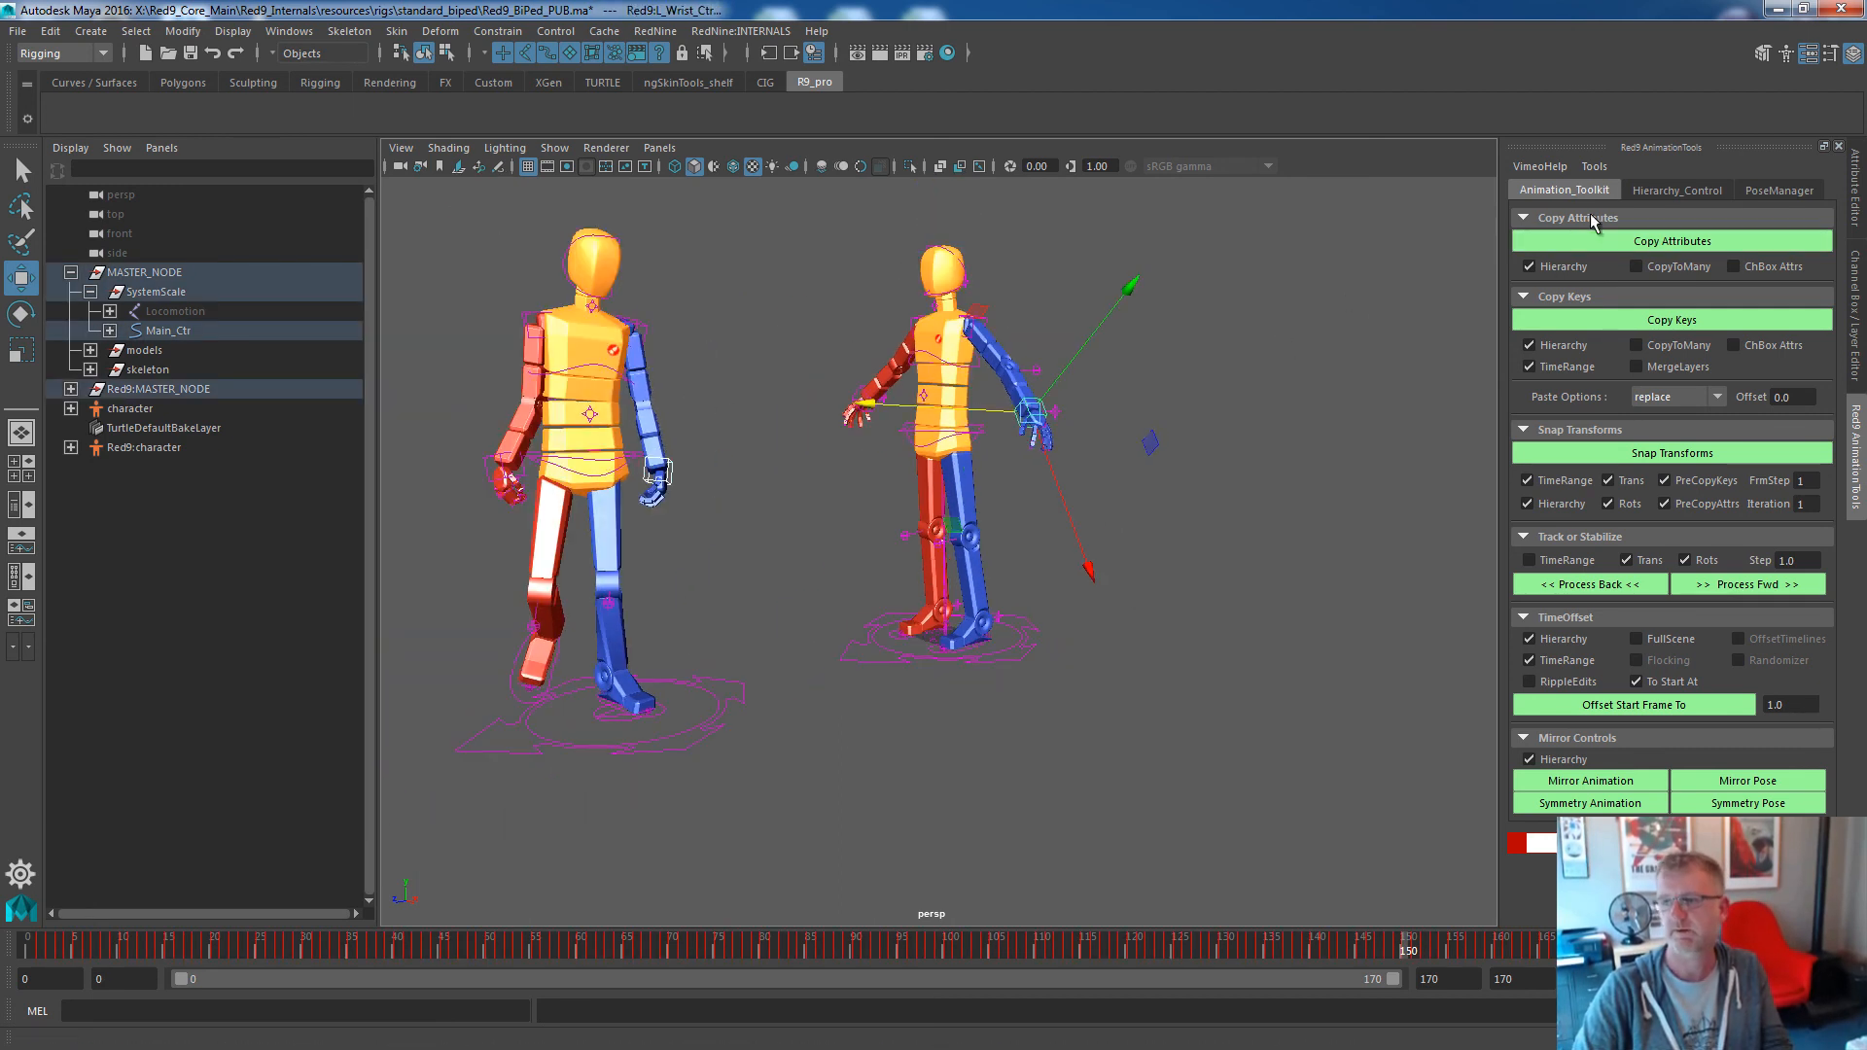
{"action": "left_click", "coordinate": [1649, 245]}
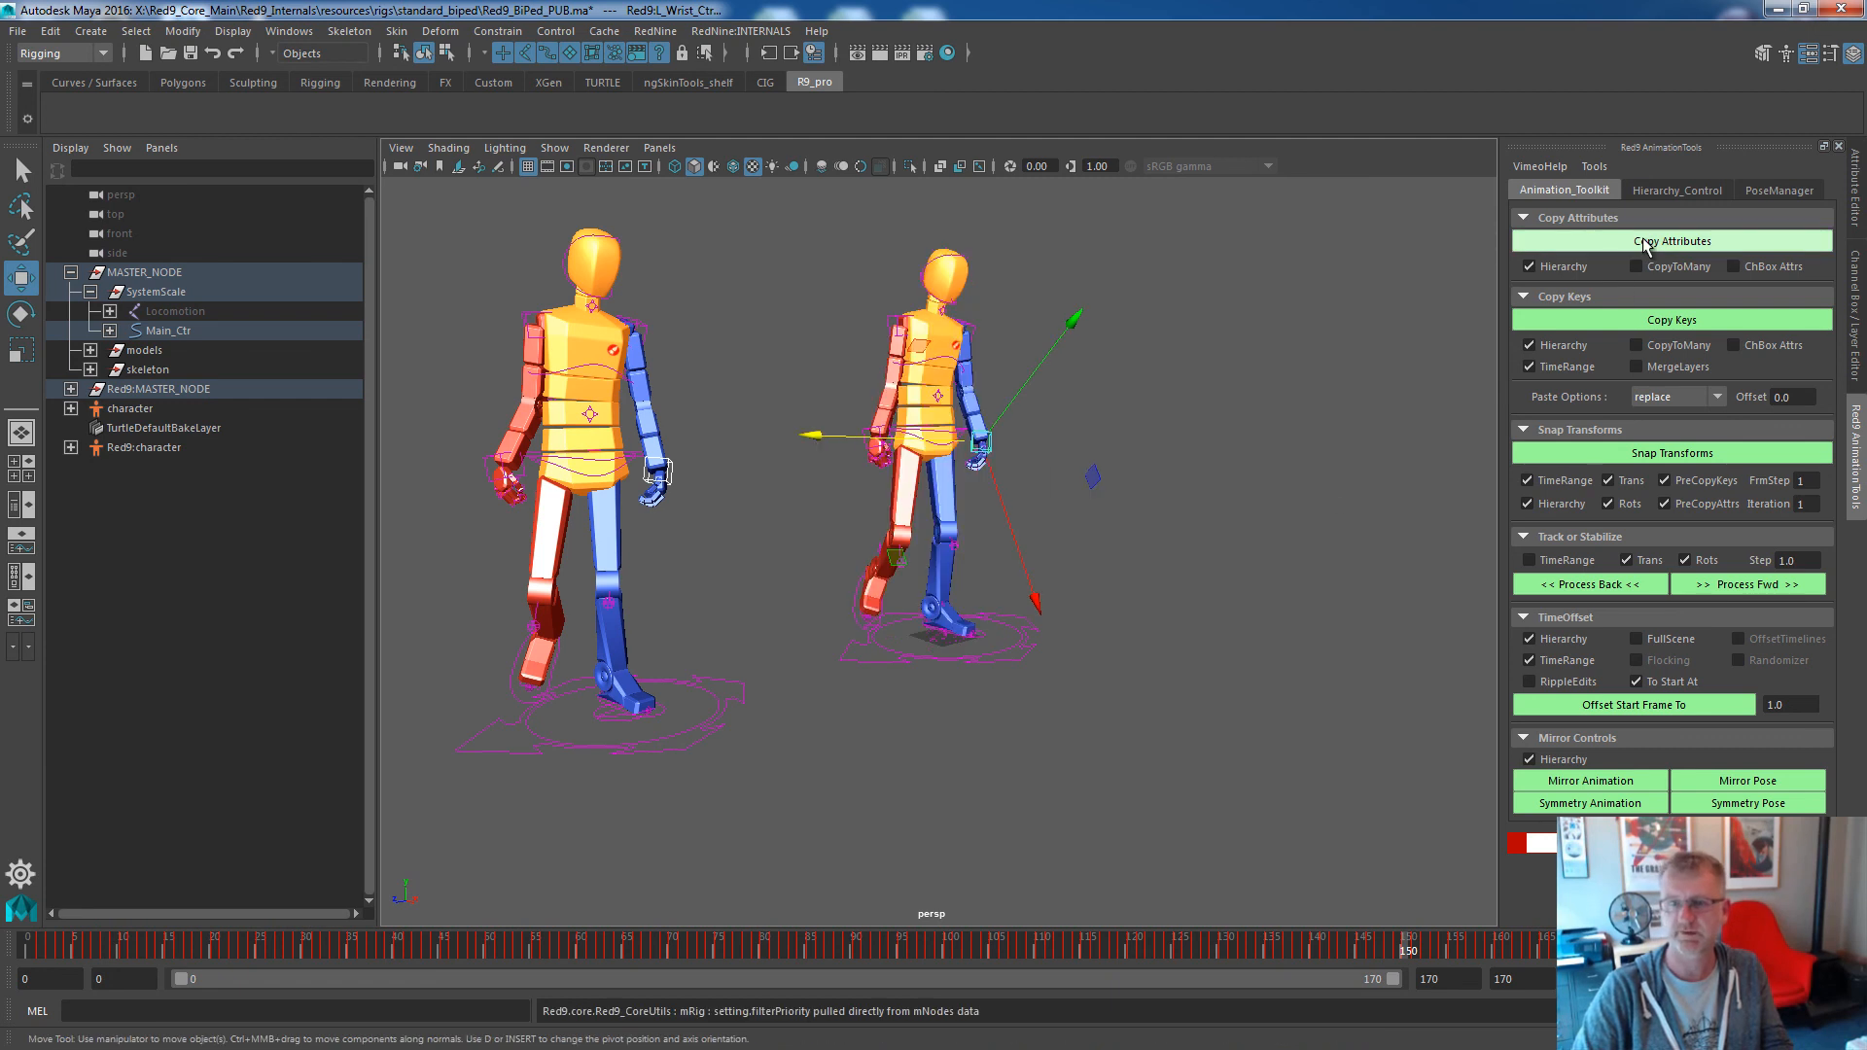
{"action": "left_click", "coordinate": [1677, 189]}
{"action": "left_click", "coordinate": [1581, 191]}
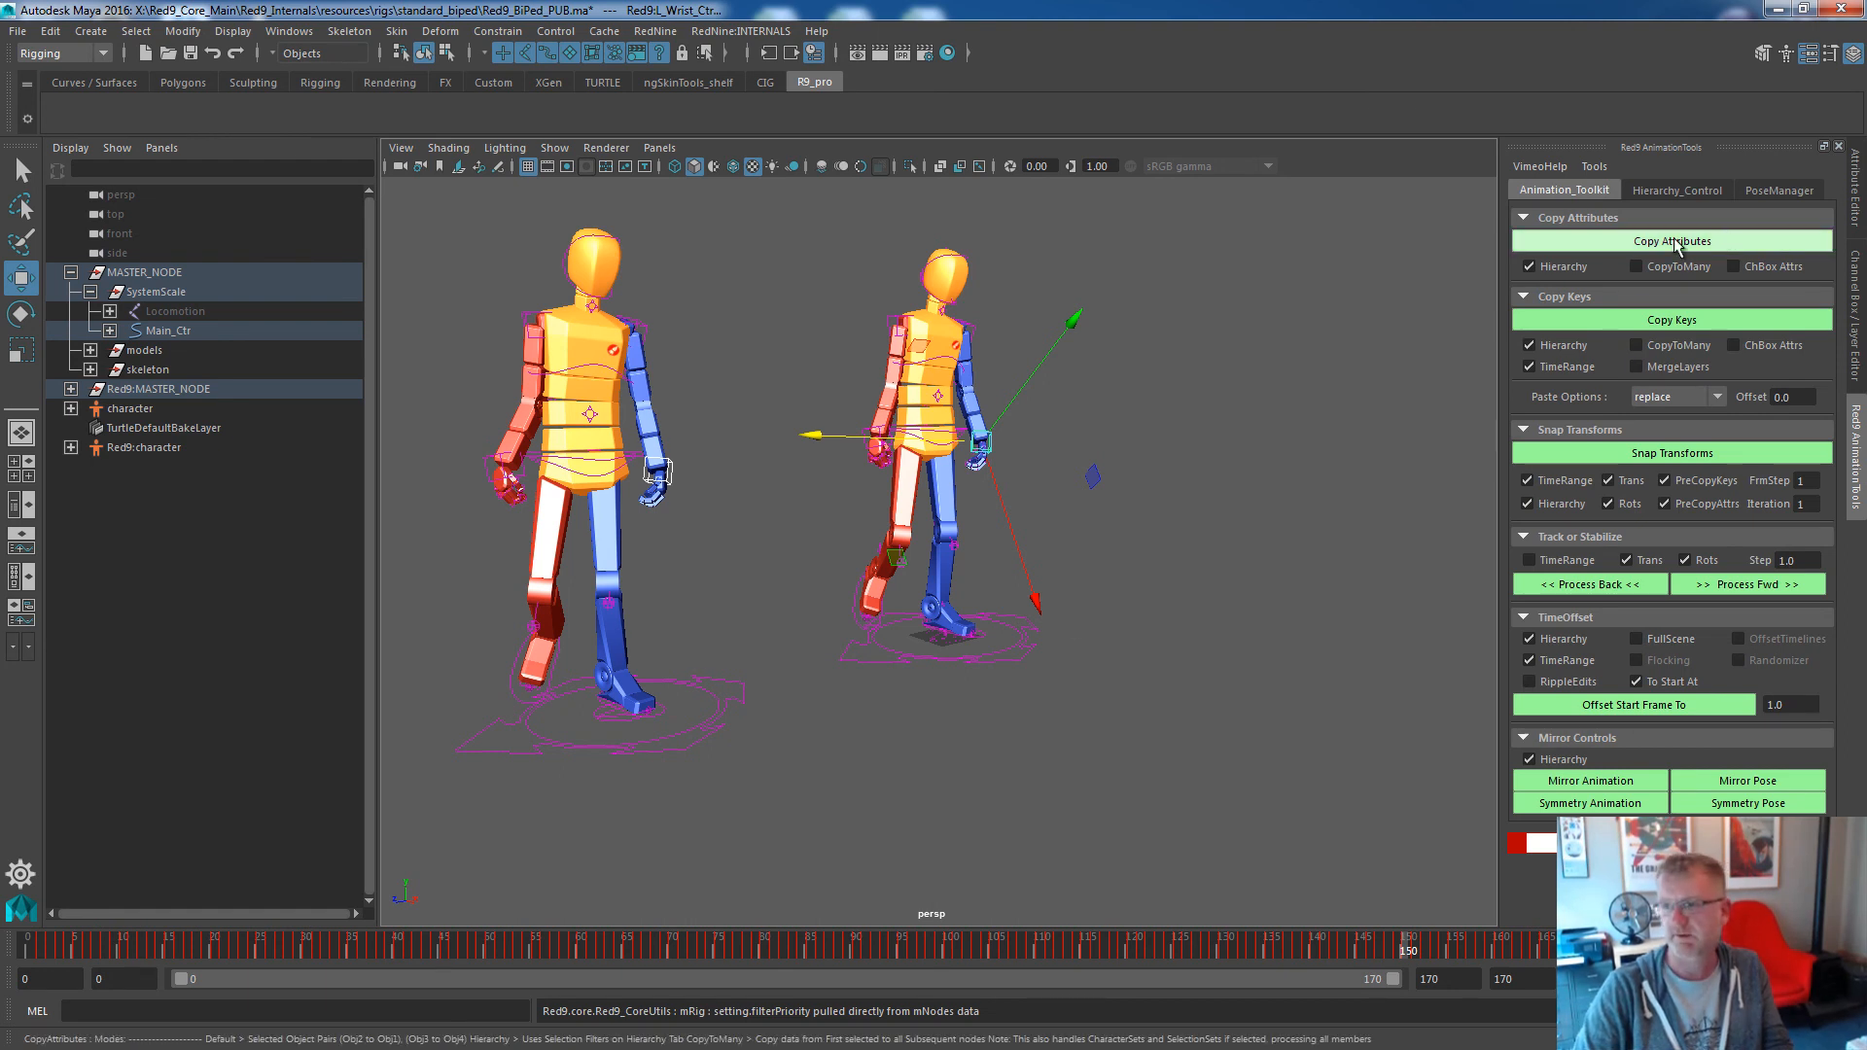
Copy Keys with Hierarchy and TimeRange over frames 19 to 72 onto the second rig, and scrub to frame 46.
{"action": "left_click_drag", "start_coordinate": [204, 948], "coordinate": [690, 950], "text": "shift"}
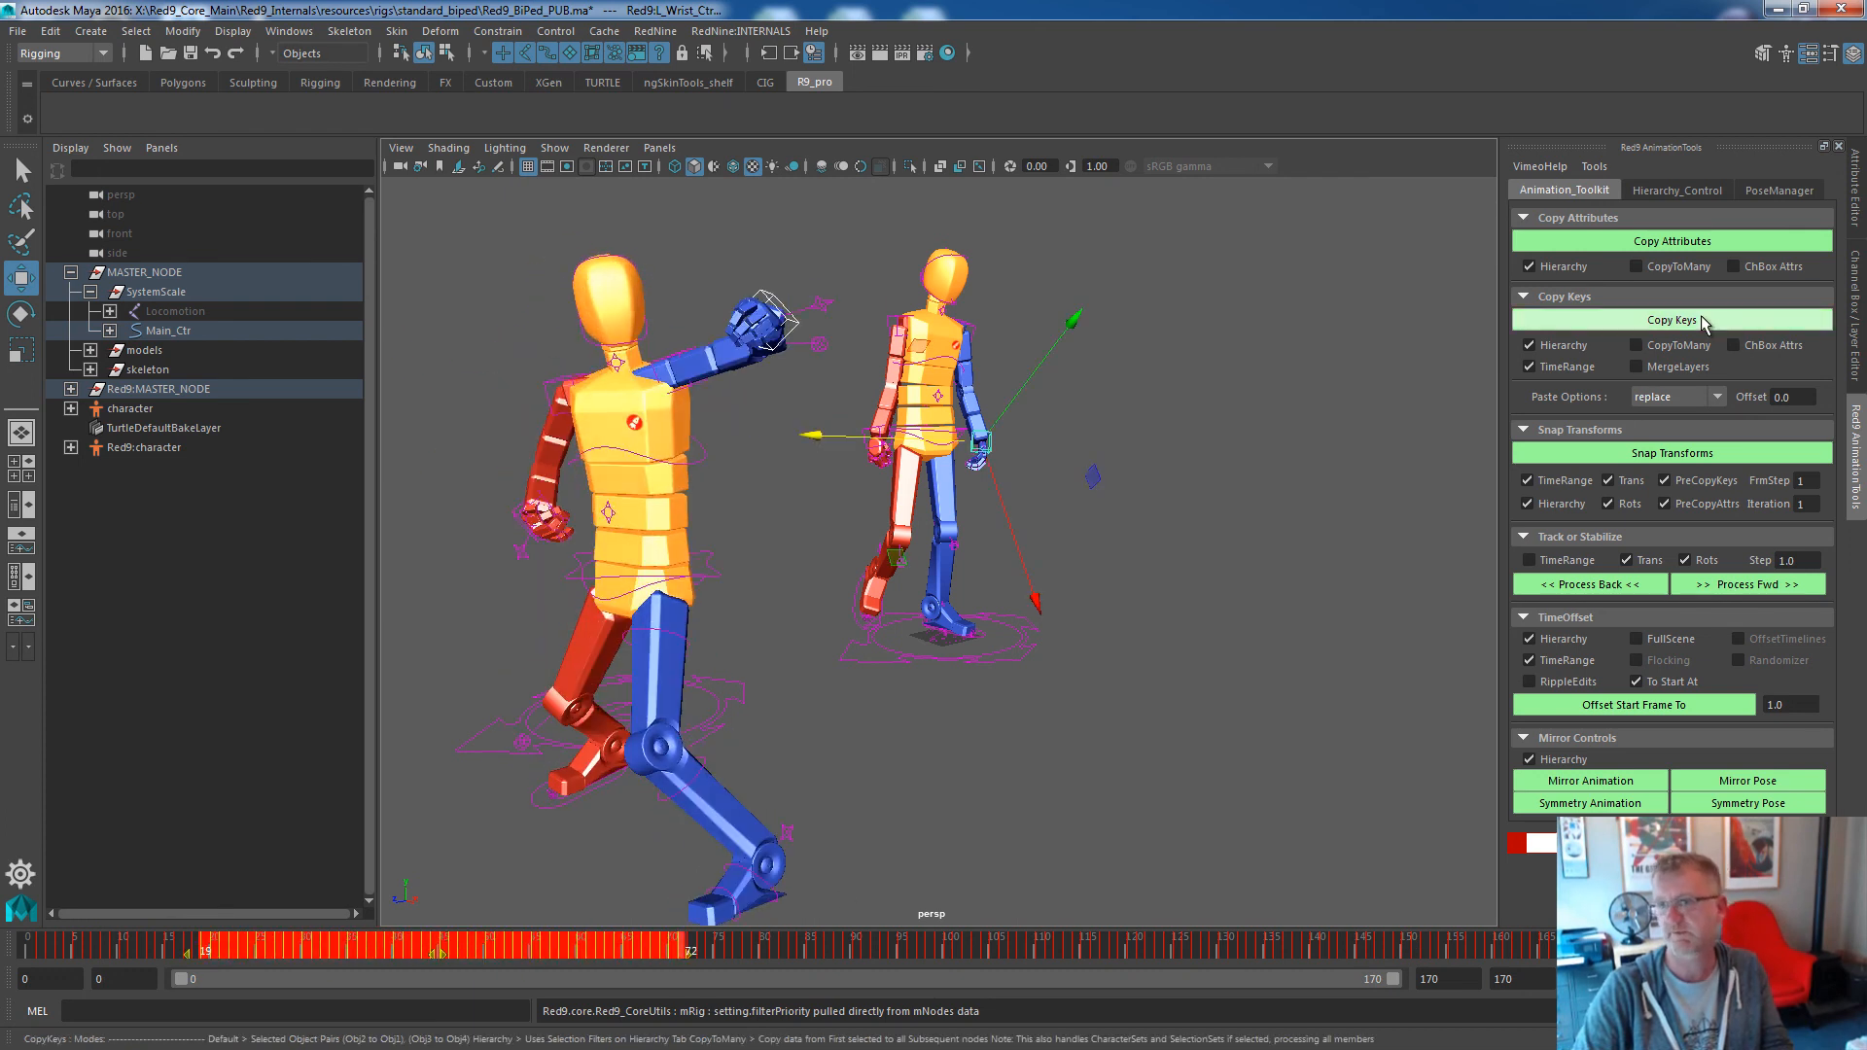
{"action": "left_click", "coordinate": [1702, 320]}
{"action": "left_click_drag", "start_coordinate": [296, 940], "coordinate": [452, 940]}
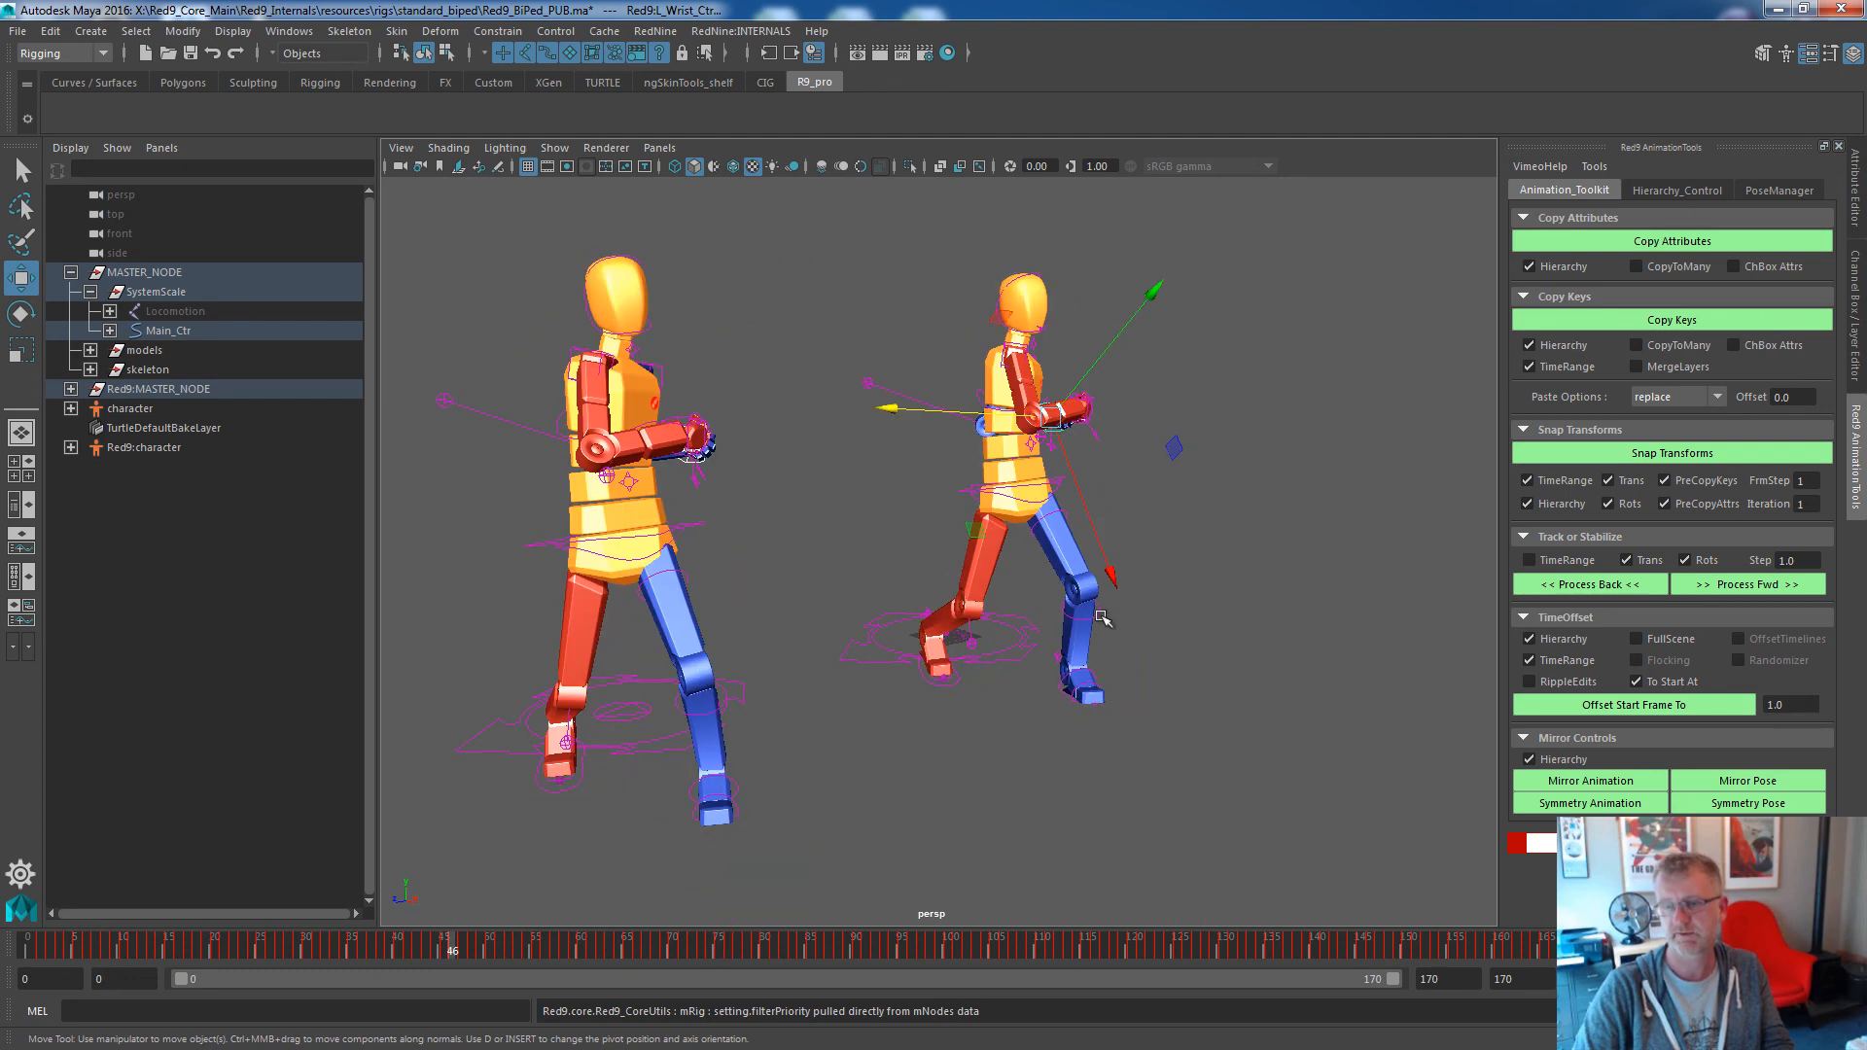
{"action": "left_click_drag", "start_coordinate": [889, 589], "coordinate": [919, 576], "text": "alt"}
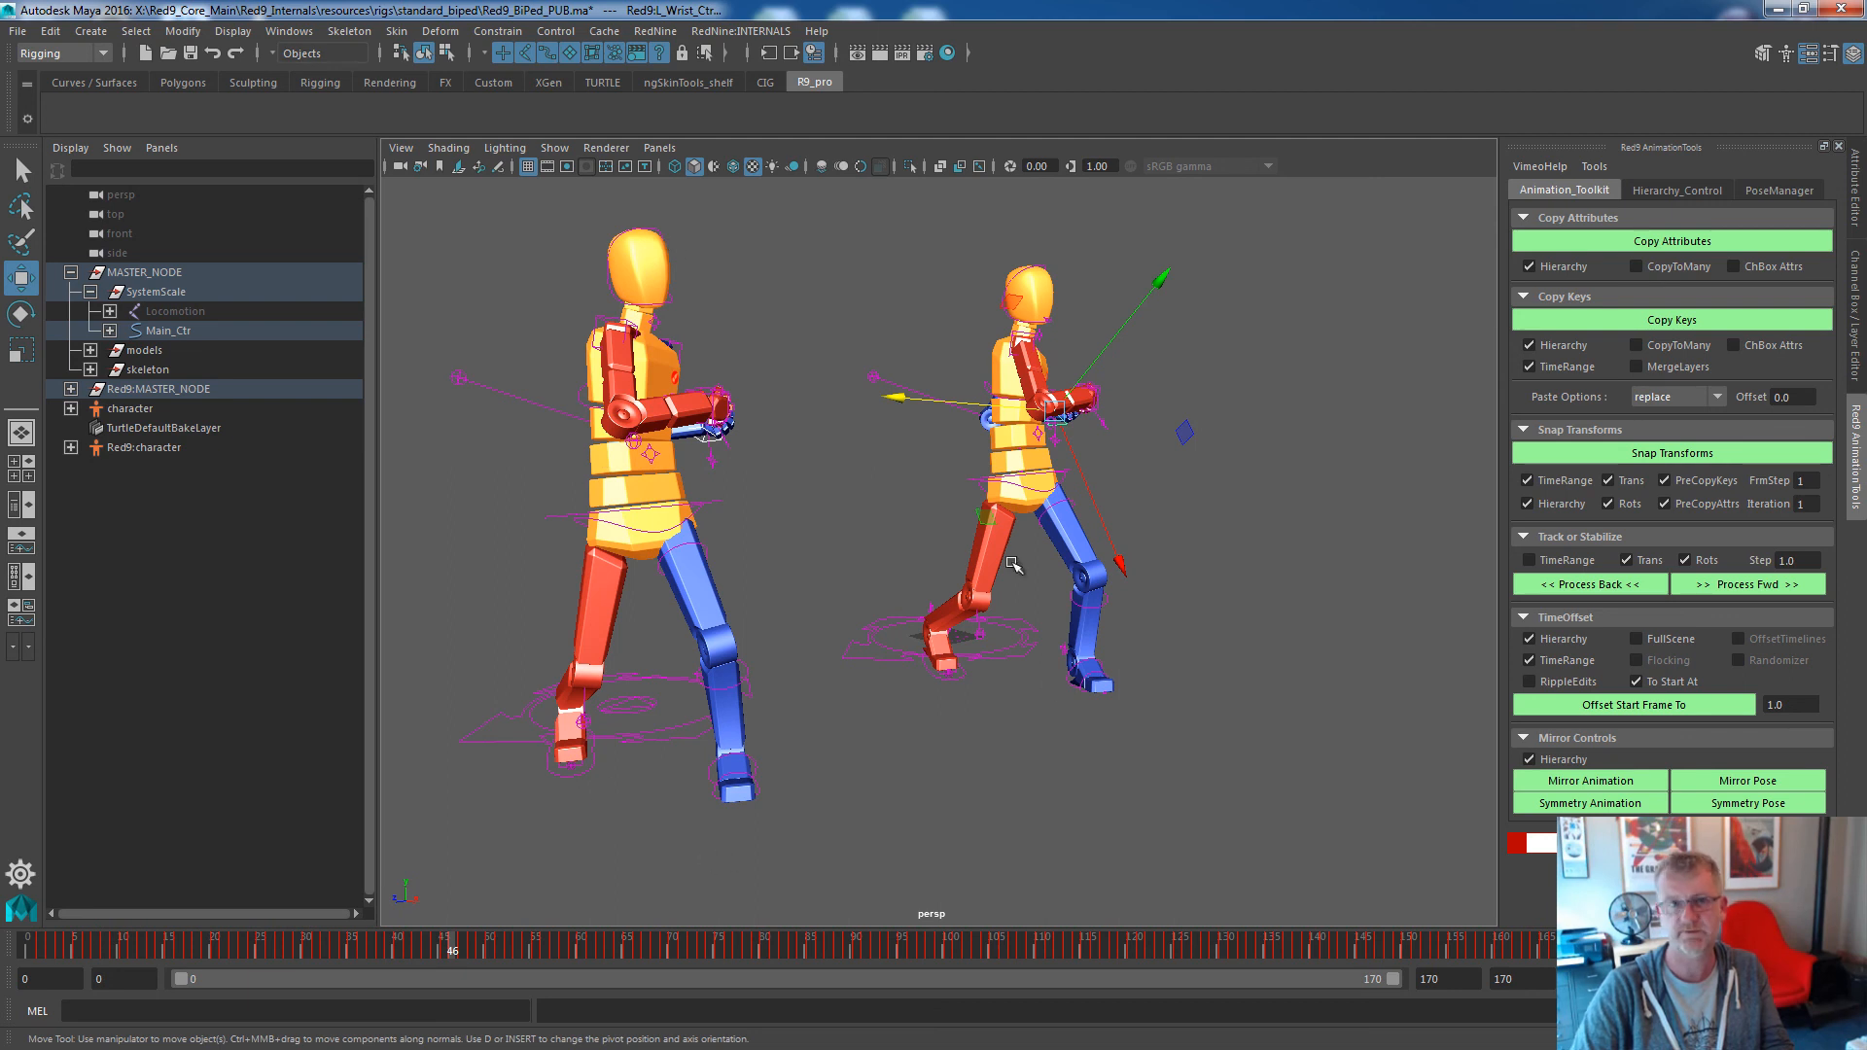
Snap Transforms from the first rig to the second over a highlighted range starting at frame 24, and scrub to frame 122.
{"action": "left_click_drag", "start_coordinate": [426, 946], "coordinate": [734, 949]}
{"action": "left_click", "coordinate": [1697, 455]}
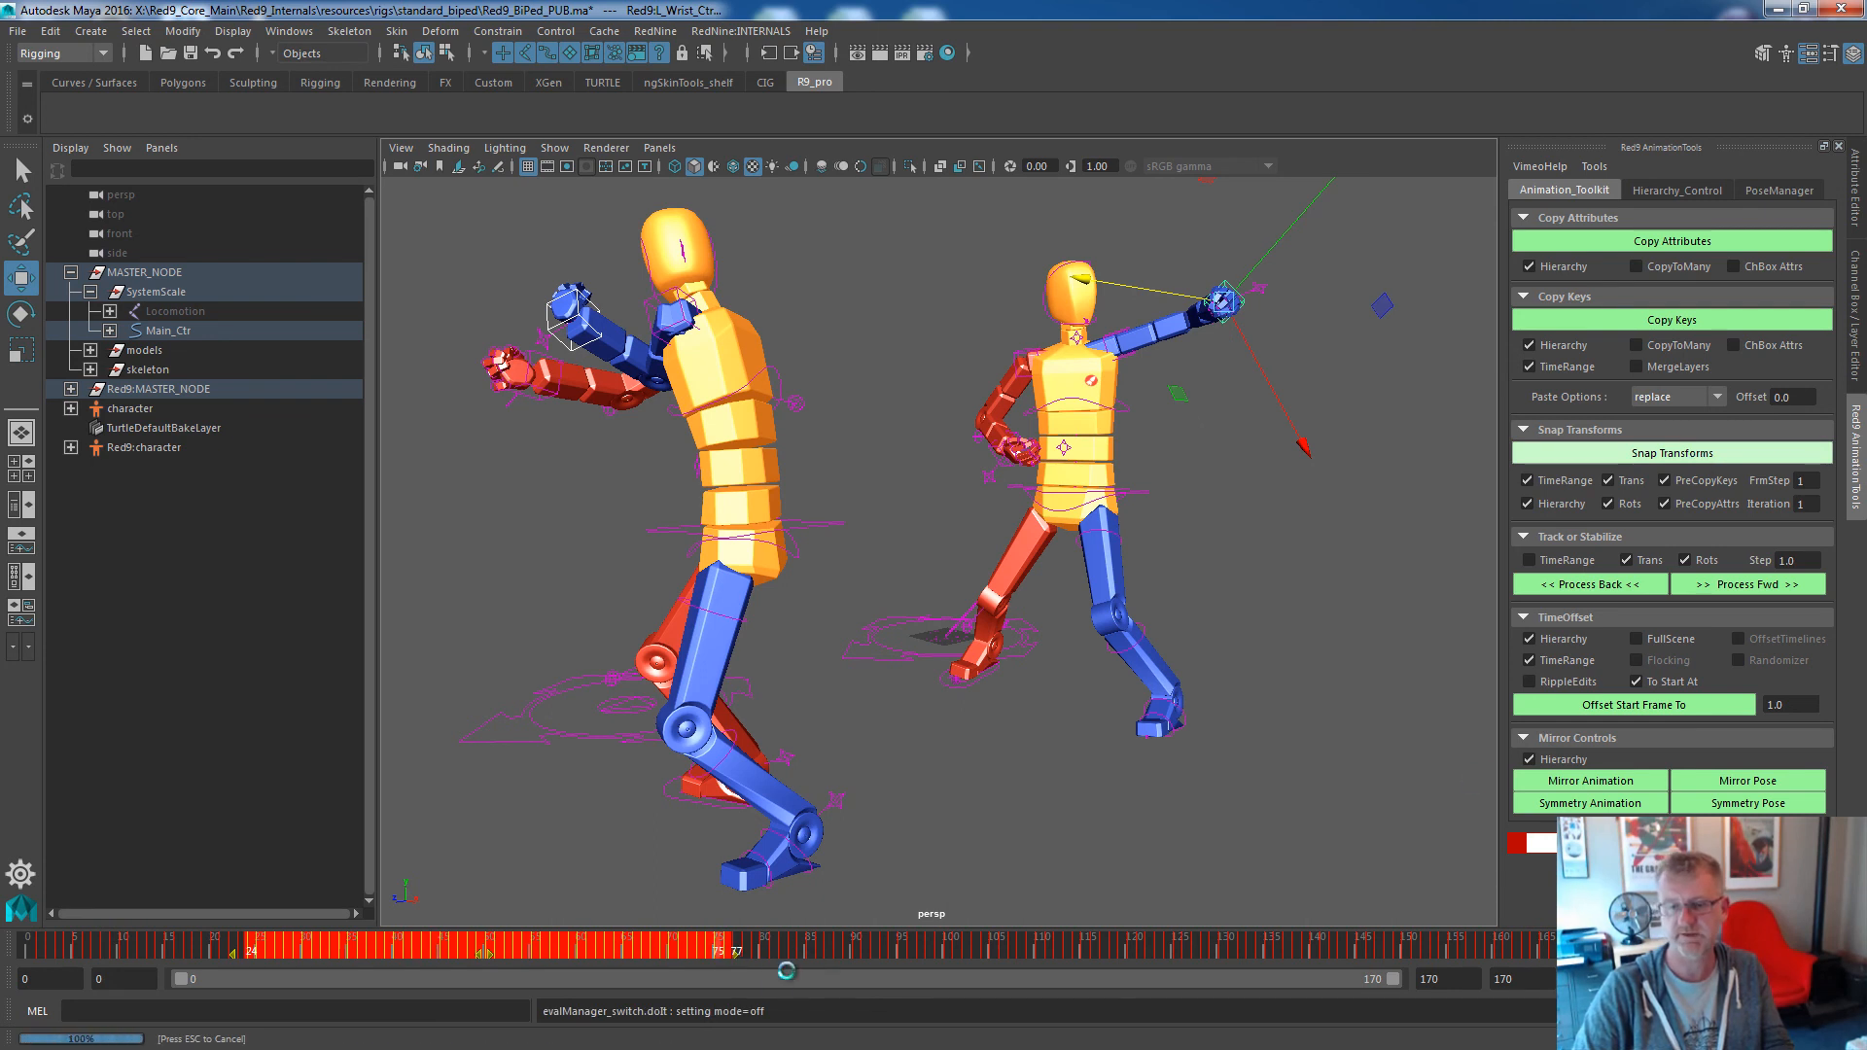
{"action": "left_click_drag", "start_coordinate": [159, 950], "coordinate": [1152, 950]}
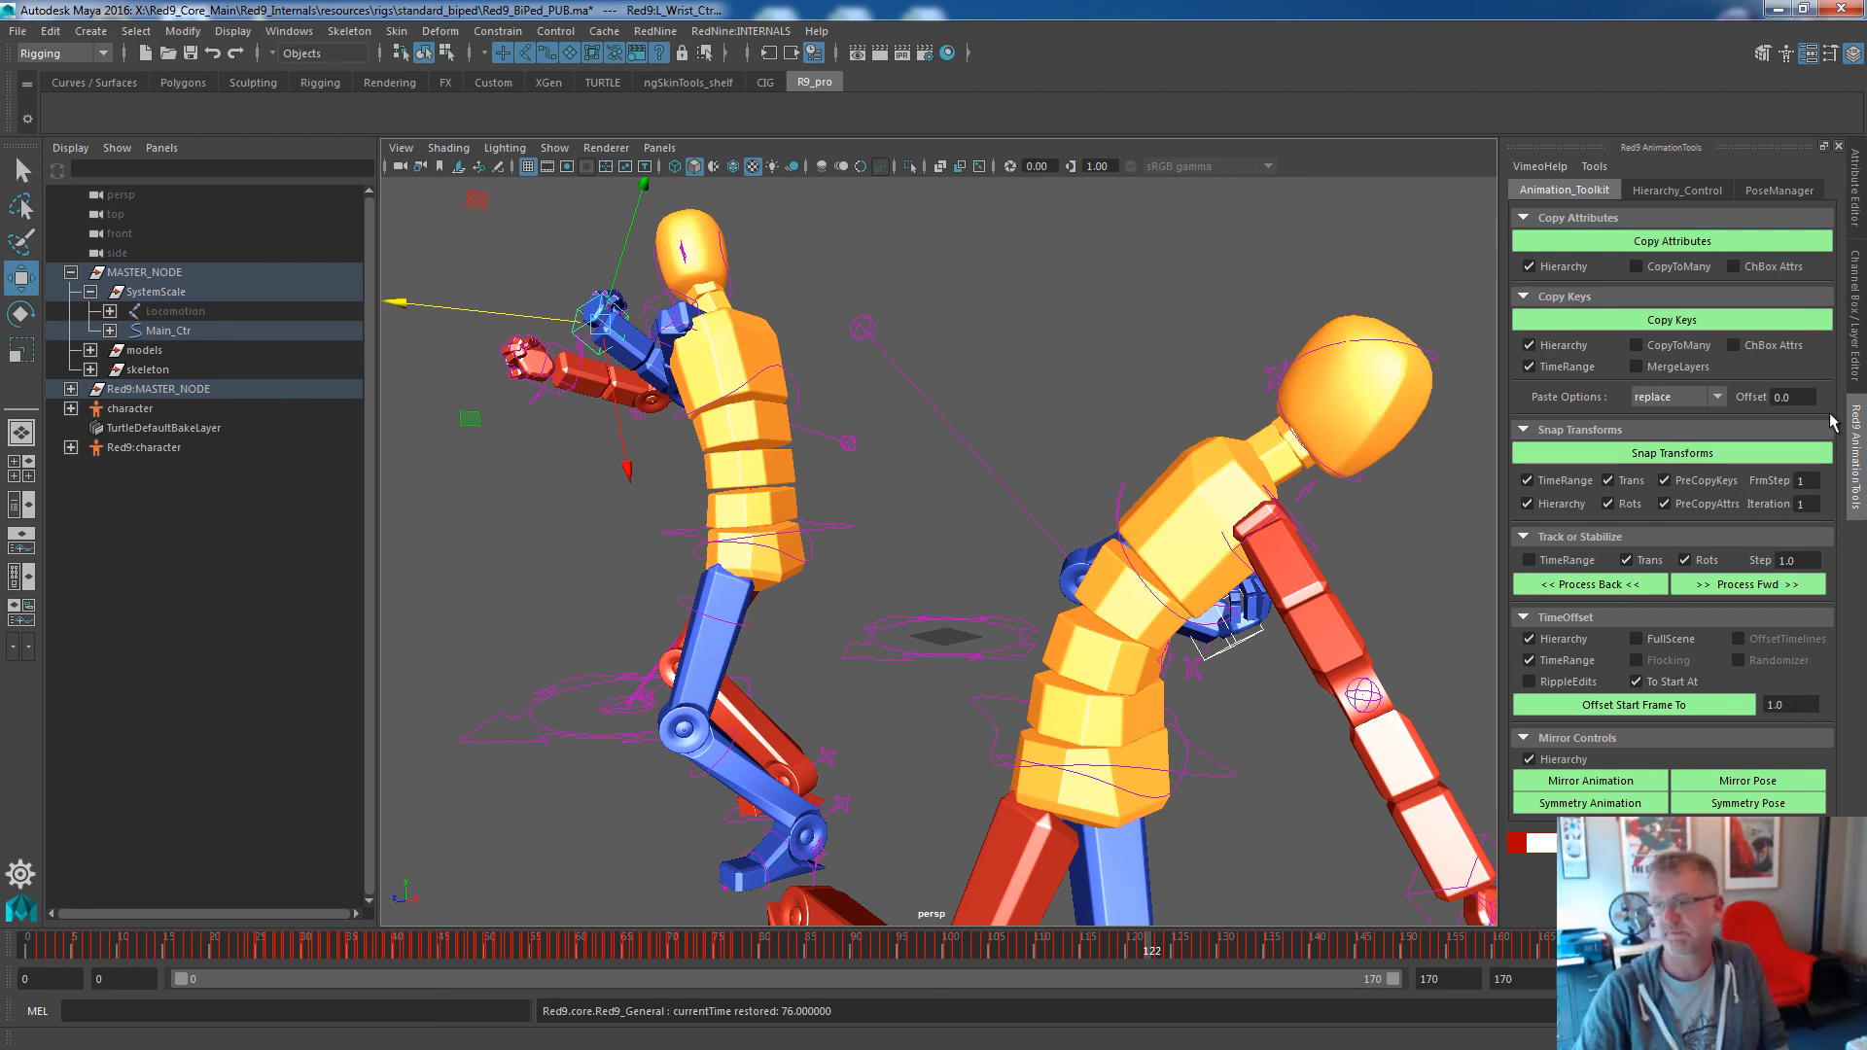
Mirror the first rig's whole pose at frame 122 through its Main_Ctr, with Hierarchy enabled.
{"action": "left_click", "coordinate": [560, 680]}
{"action": "left_click", "coordinate": [1755, 787]}
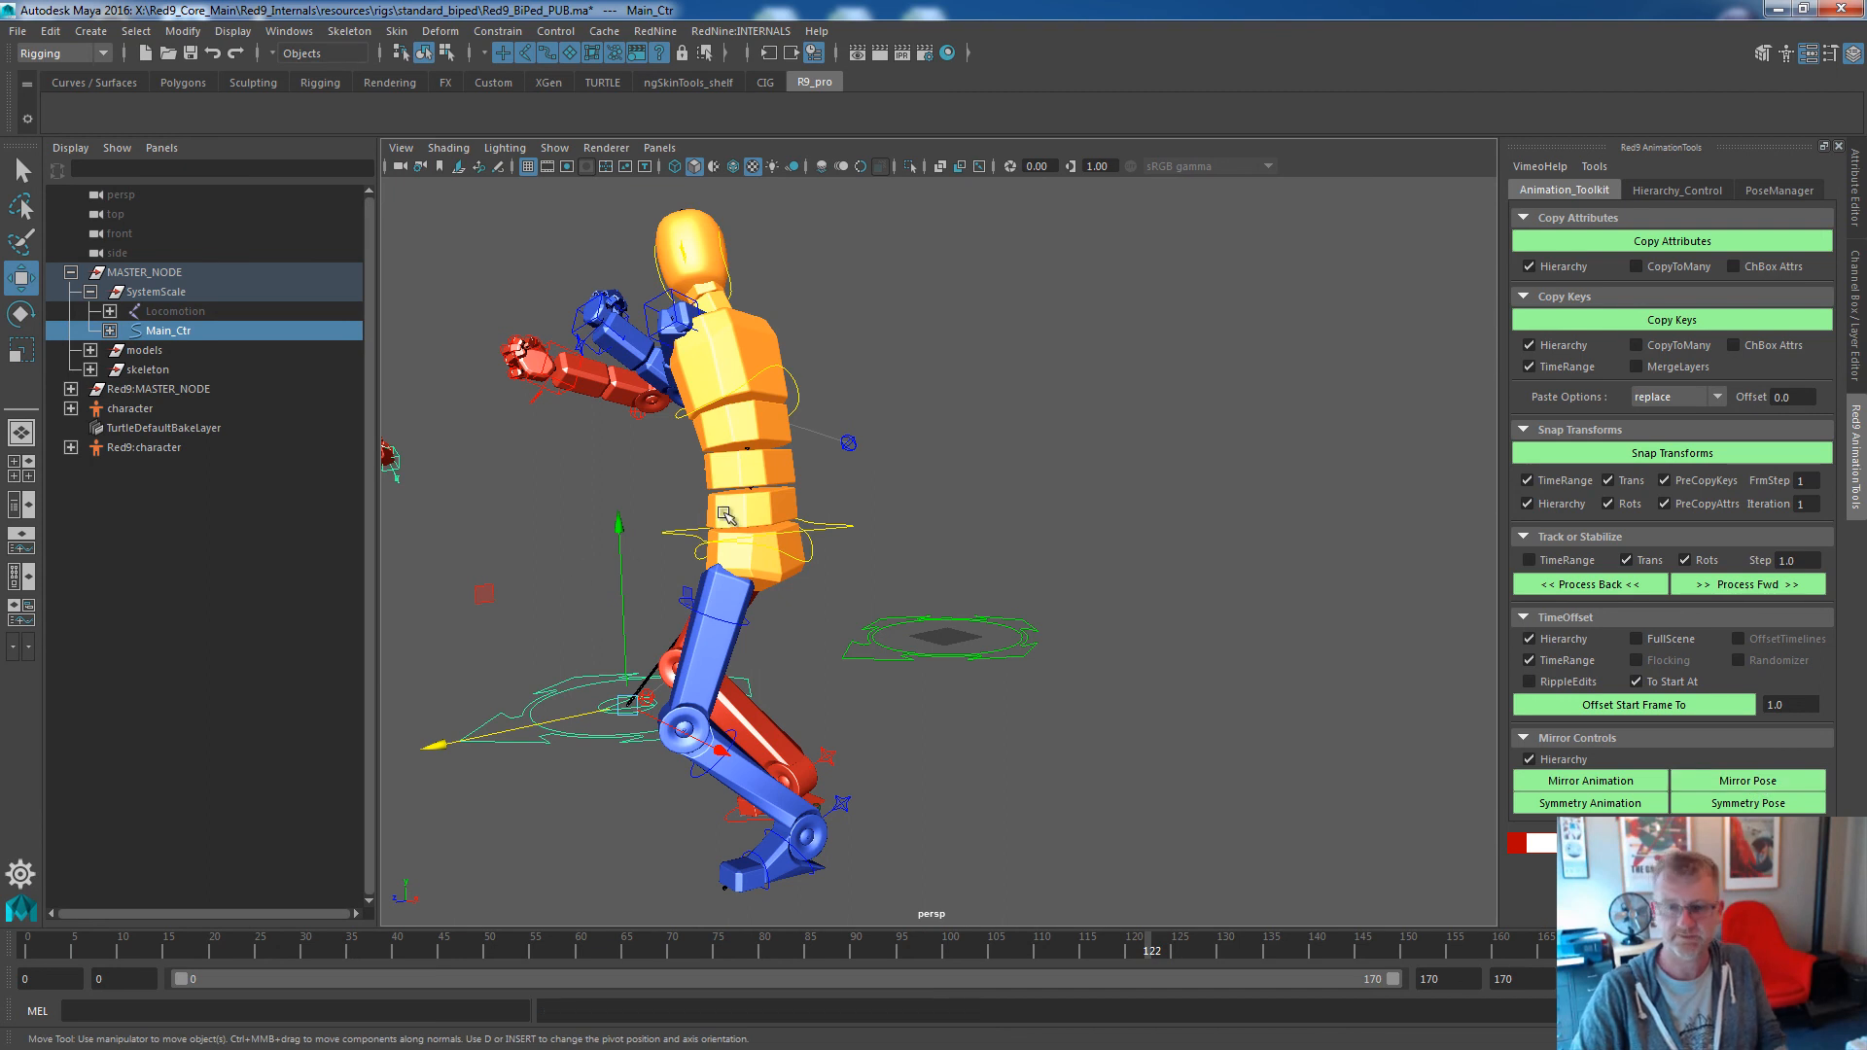
{"action": "scroll", "coordinate": [725, 513], "scroll_direction": "down", "scroll_amount": 5}
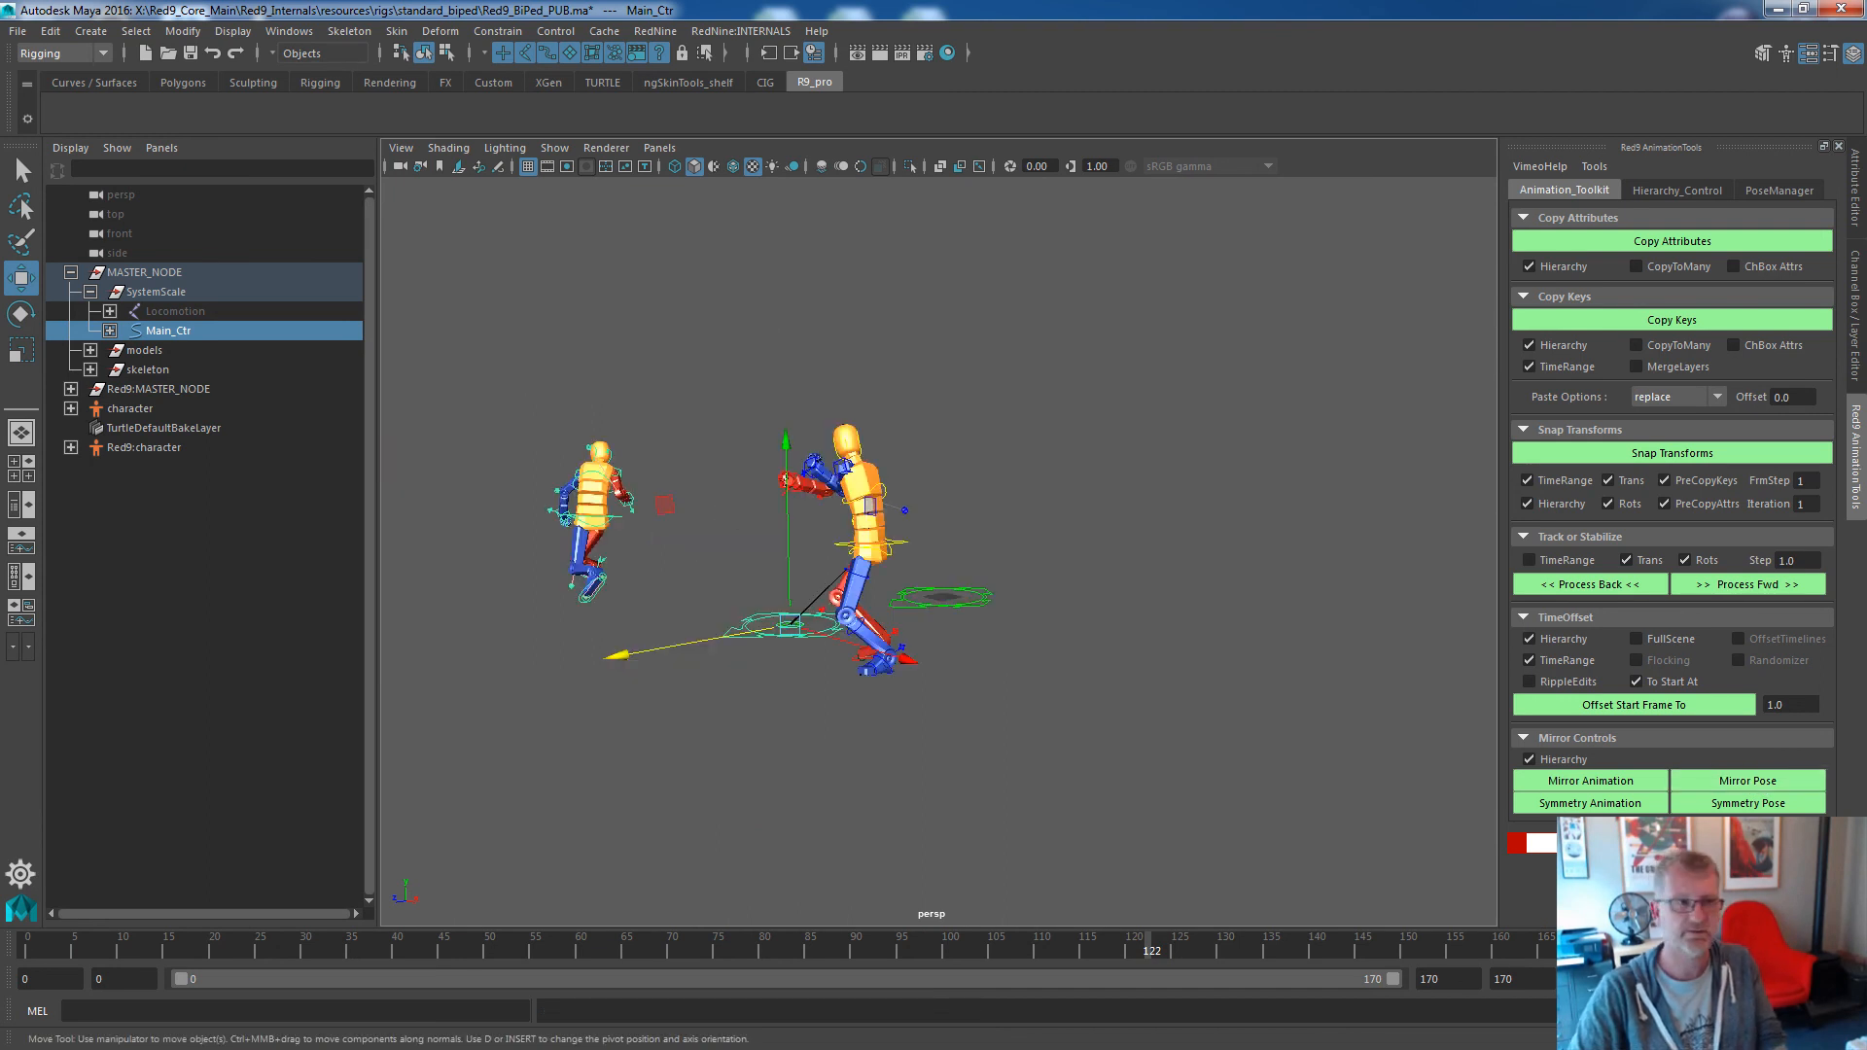
In the Script Editor, run the Red9_Meta import and mrig=r9Meta.getMetaRigs()[0] lines, and evaluate mrig.
{"action": "left_click_drag", "start_coordinate": [0, 175], "coordinate": [1723, 91]}
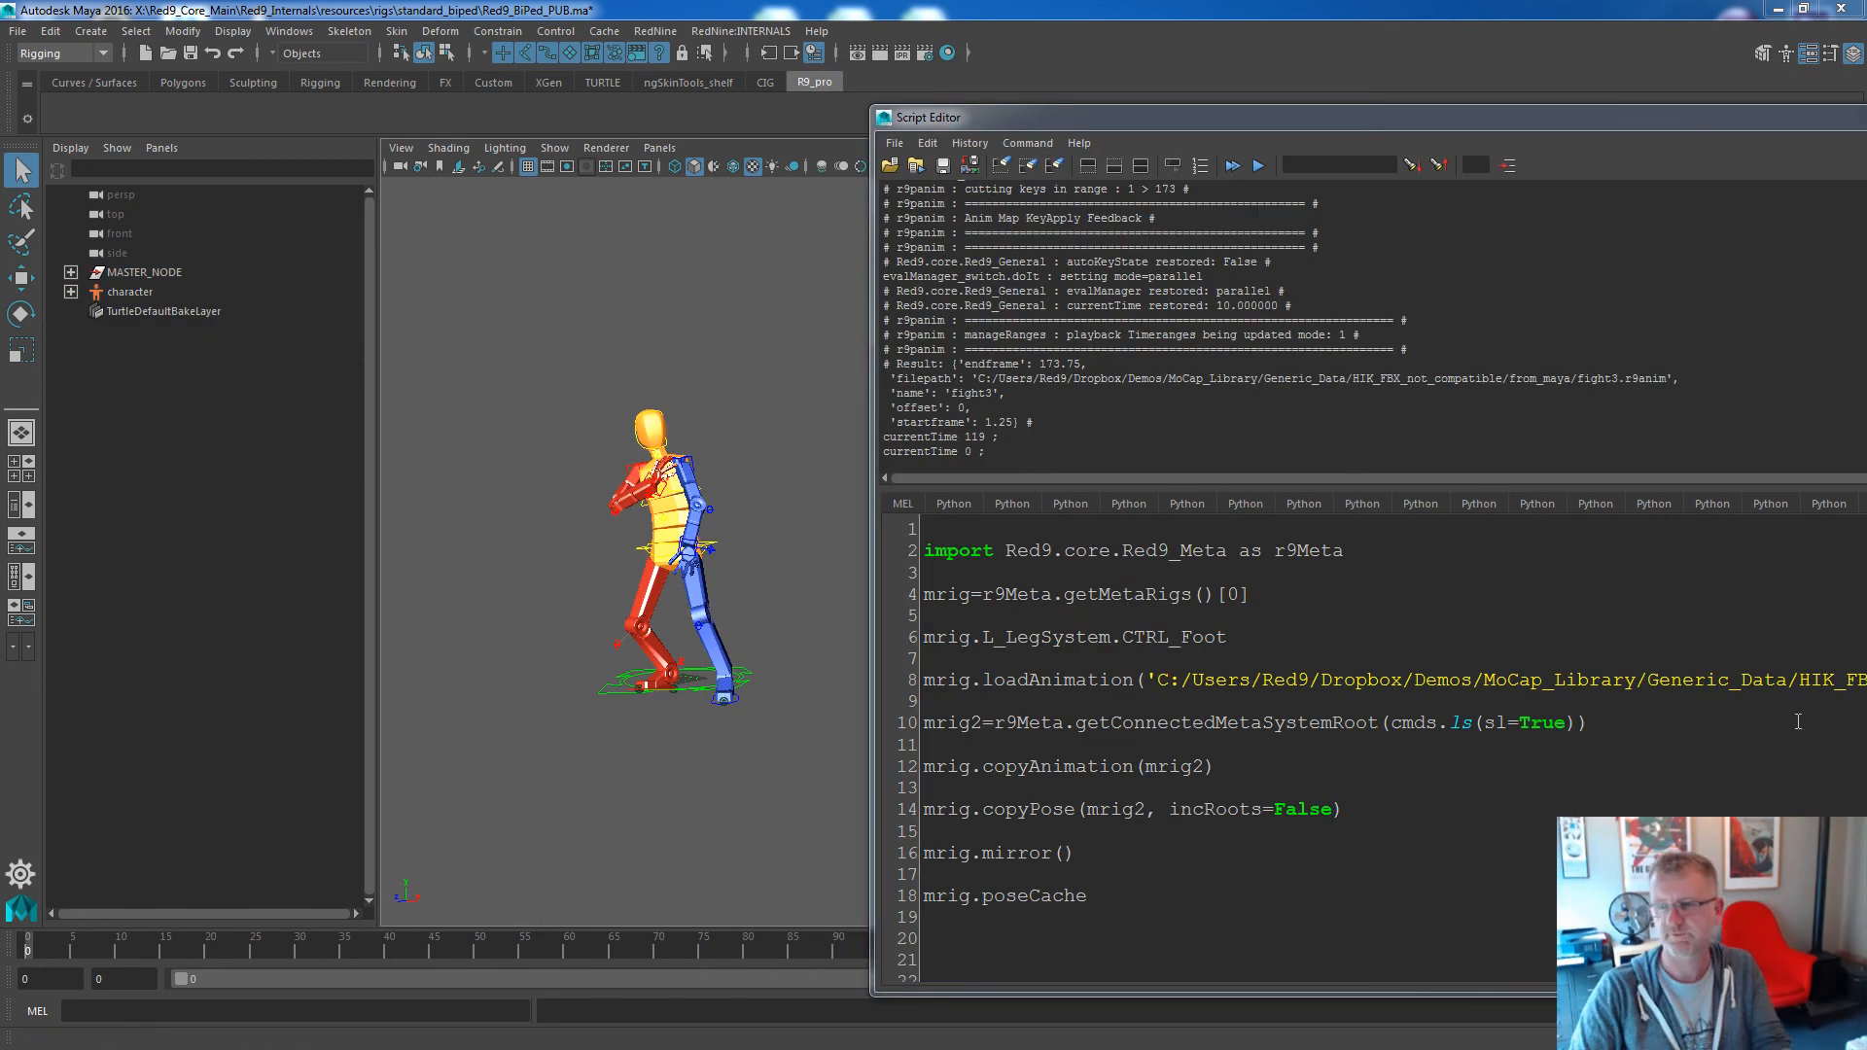
{"action": "left_click_drag", "start_coordinate": [1254, 594], "coordinate": [924, 551]}
{"action": "key", "text": "ctrl+Return"}
{"action": "left_click", "coordinate": [989, 569]}
{"action": "double_click", "coordinate": [946, 594]}
{"action": "key", "text": "ctrl+Return"}
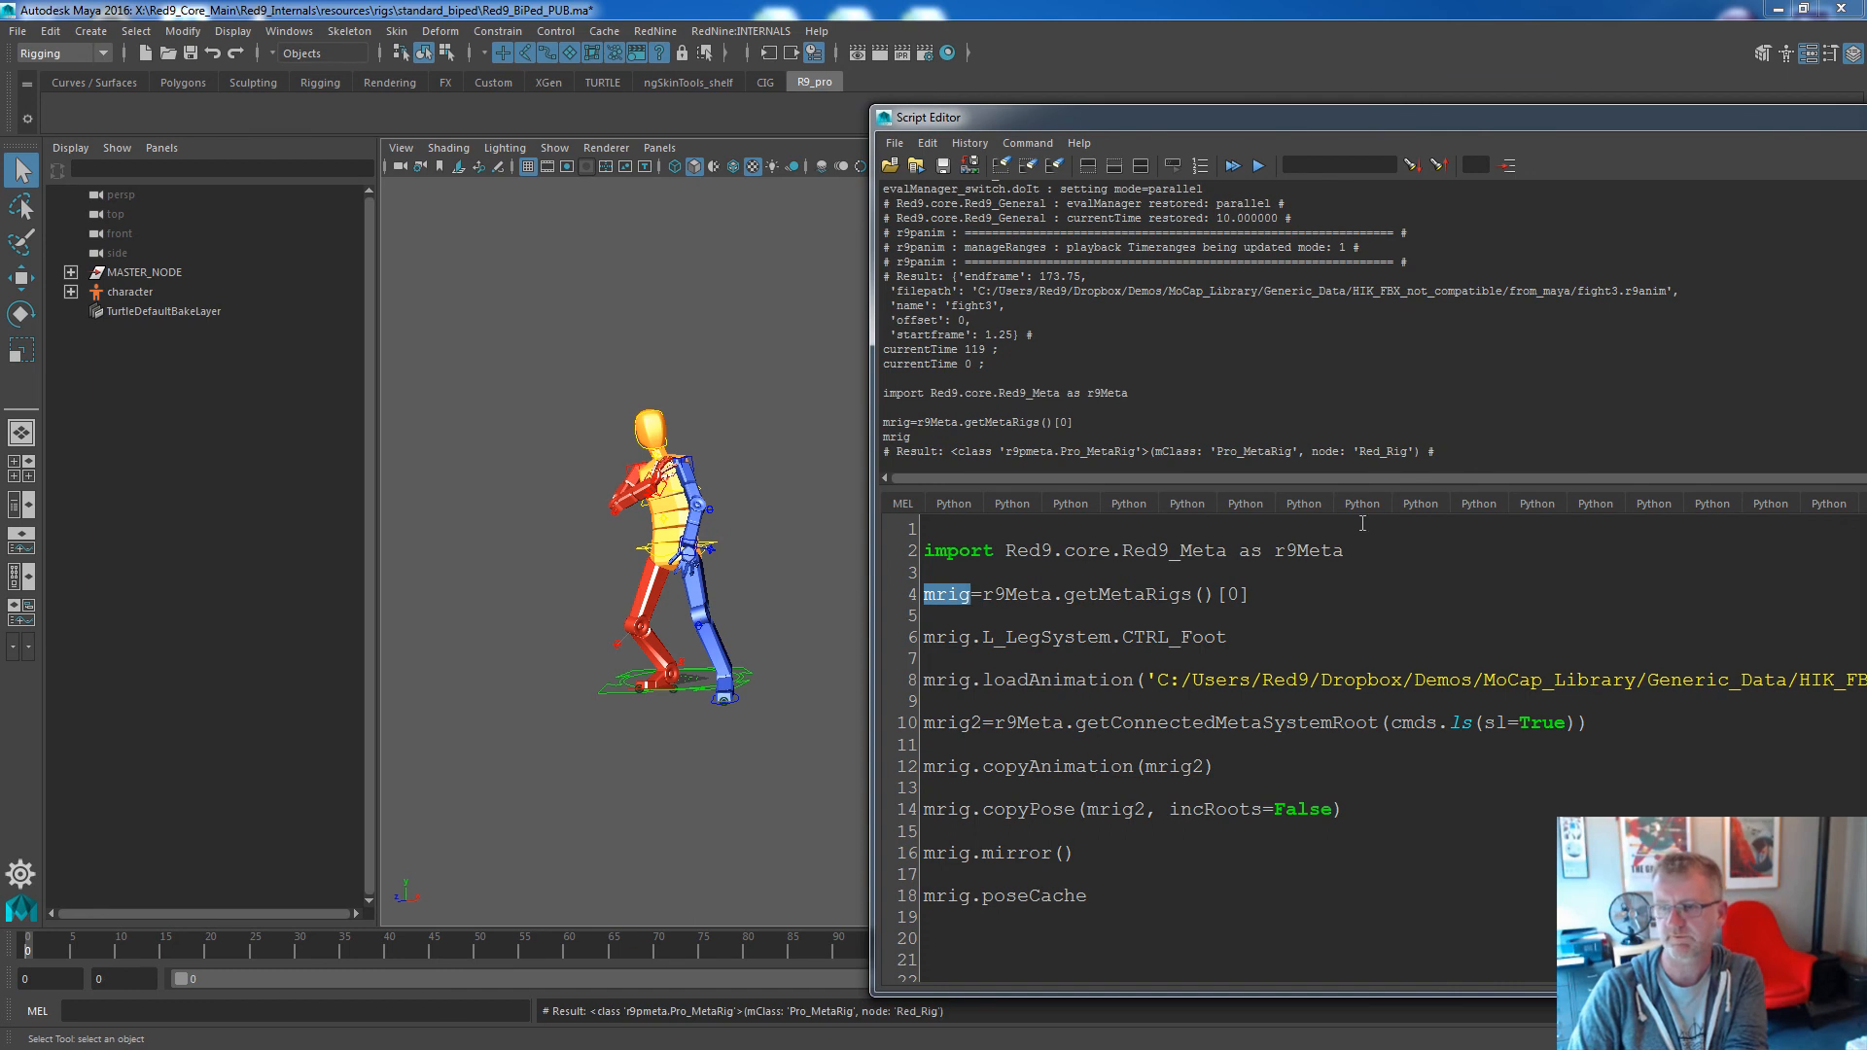
Rewrite line 6 of the script as mrig.L_LegSystem using code completion and run it.
{"action": "left_click_drag", "start_coordinate": [1262, 642], "coordinate": [984, 635]}
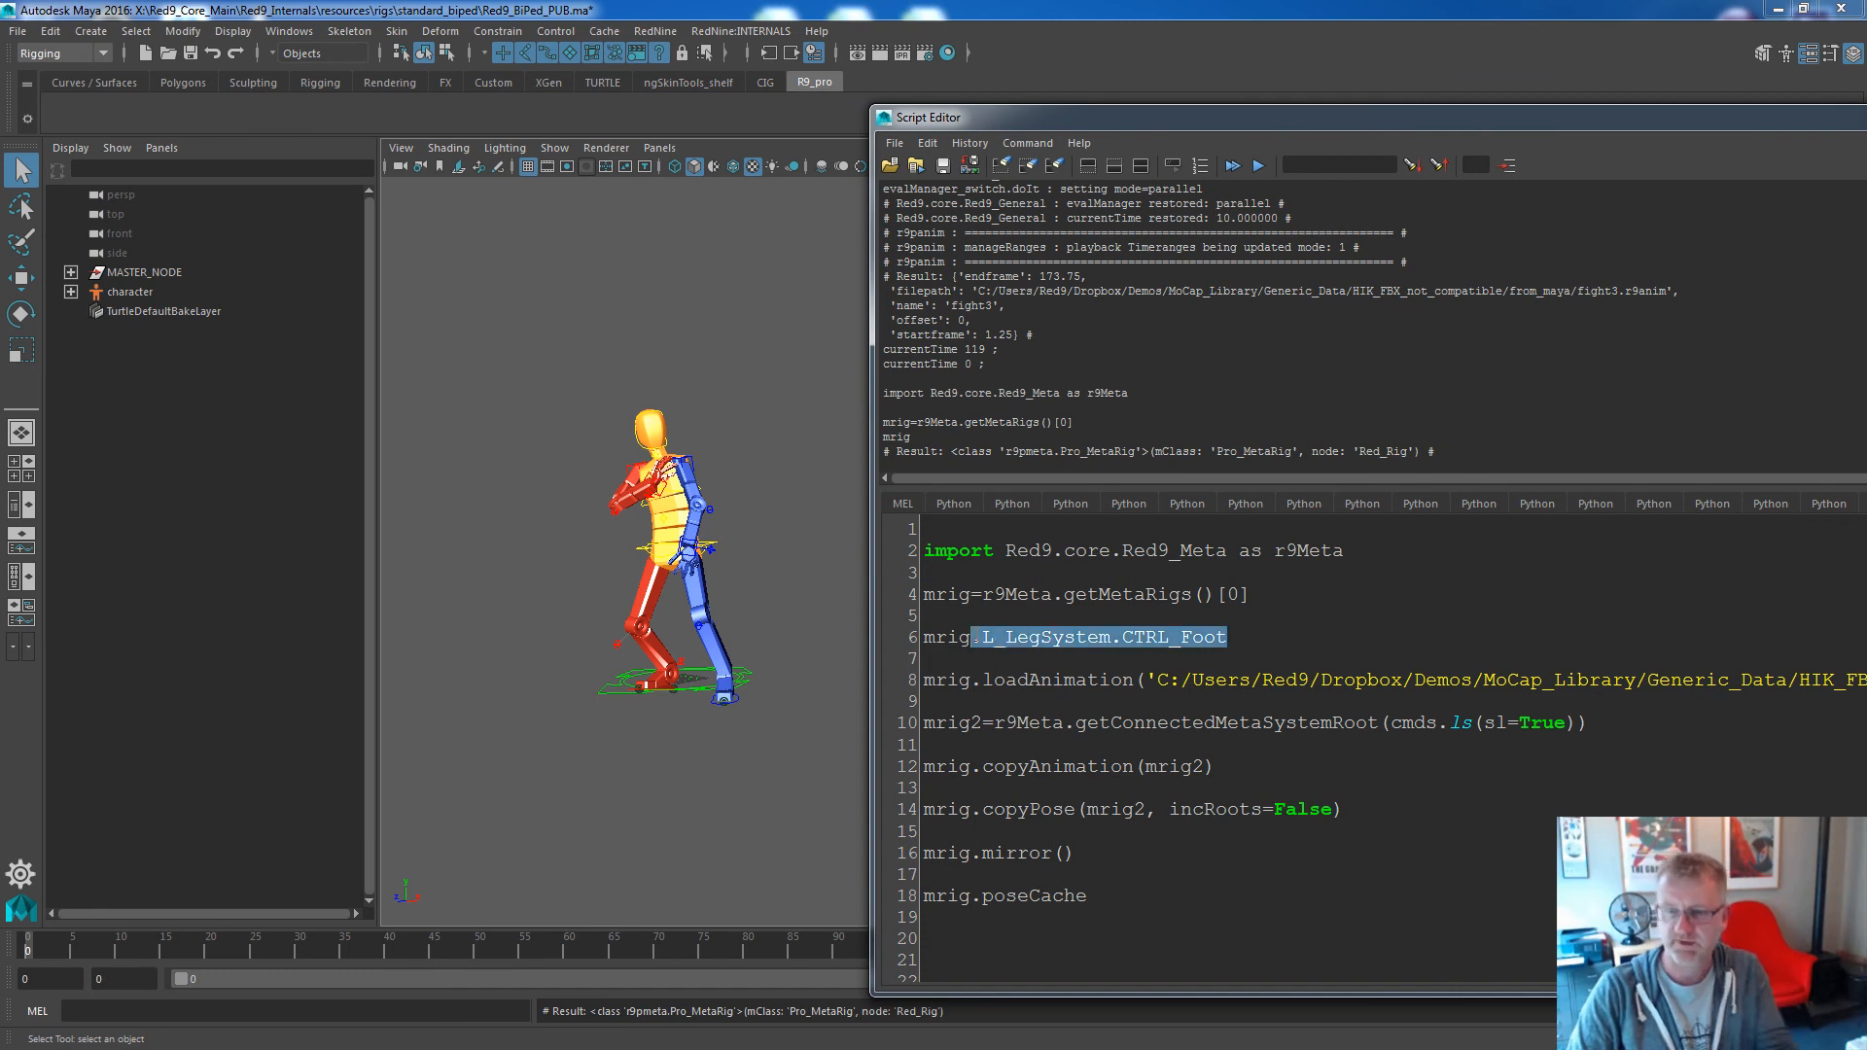
{"action": "type", "text": ".L"}
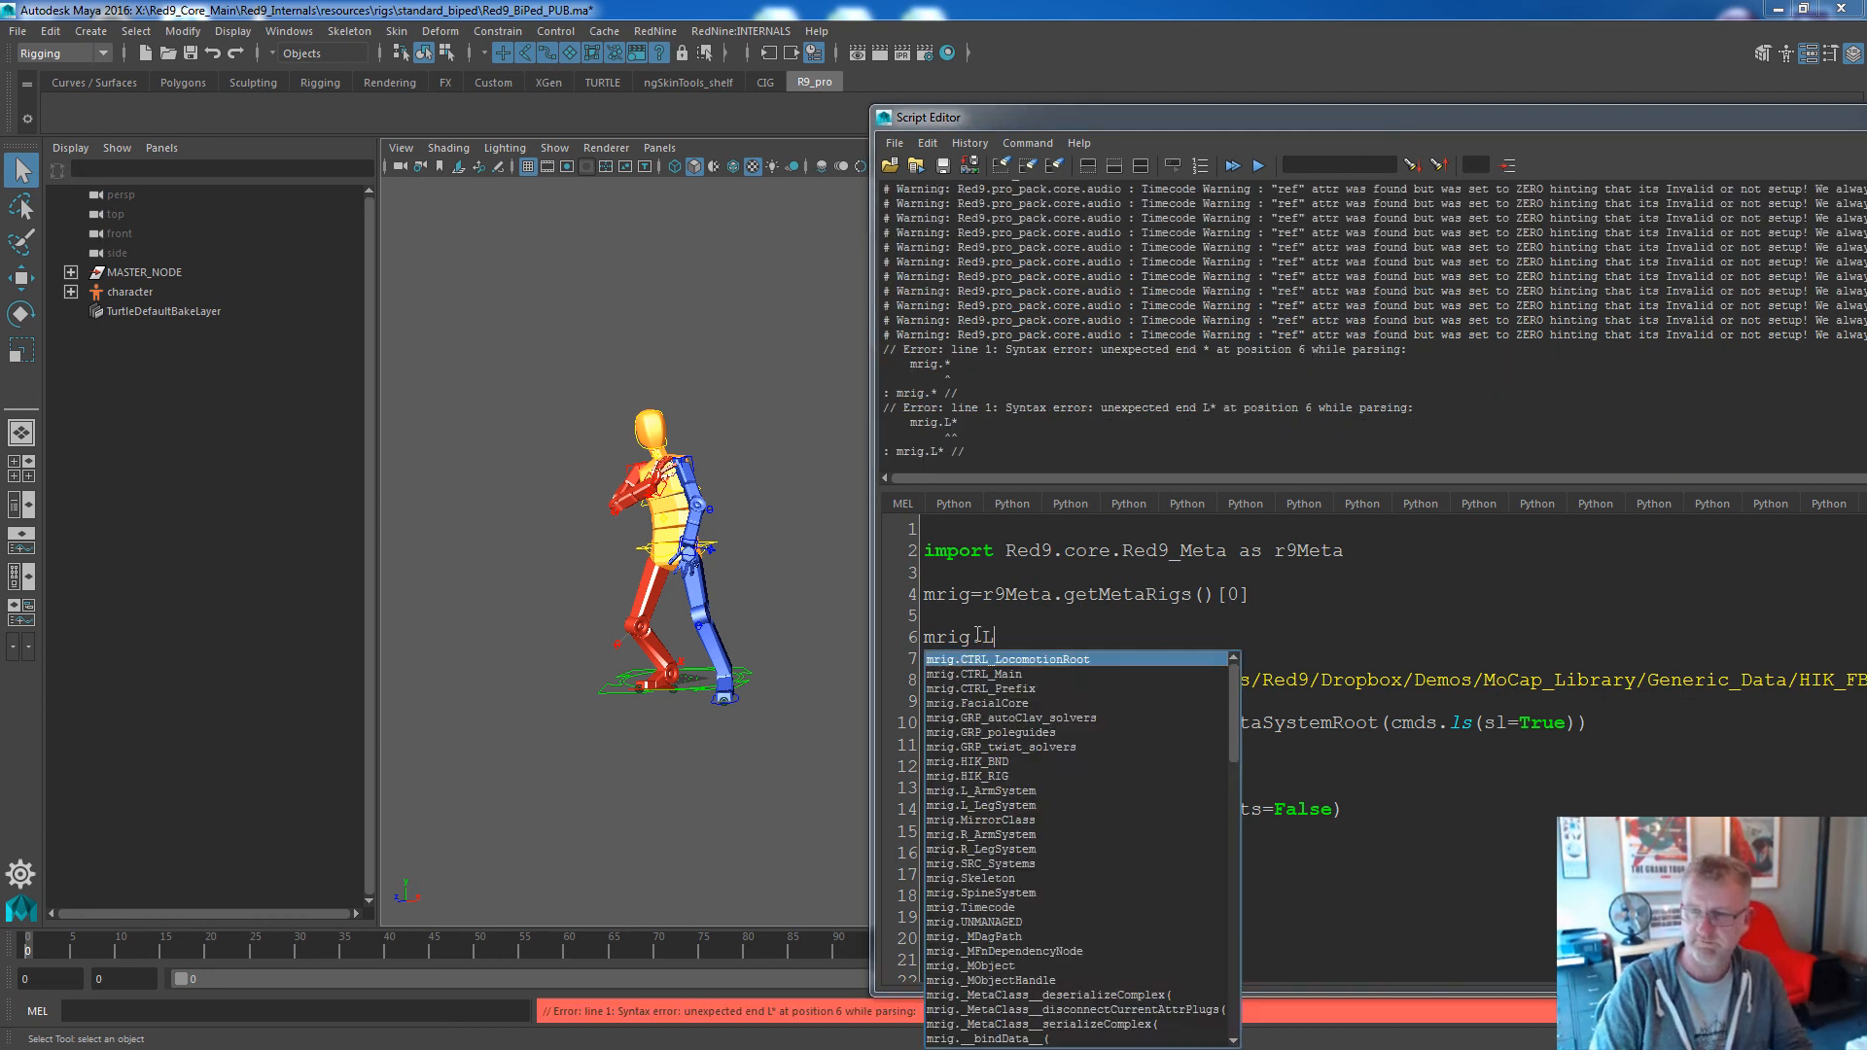
{"action": "key", "text": "Down"}
{"action": "key", "text": "Return"}
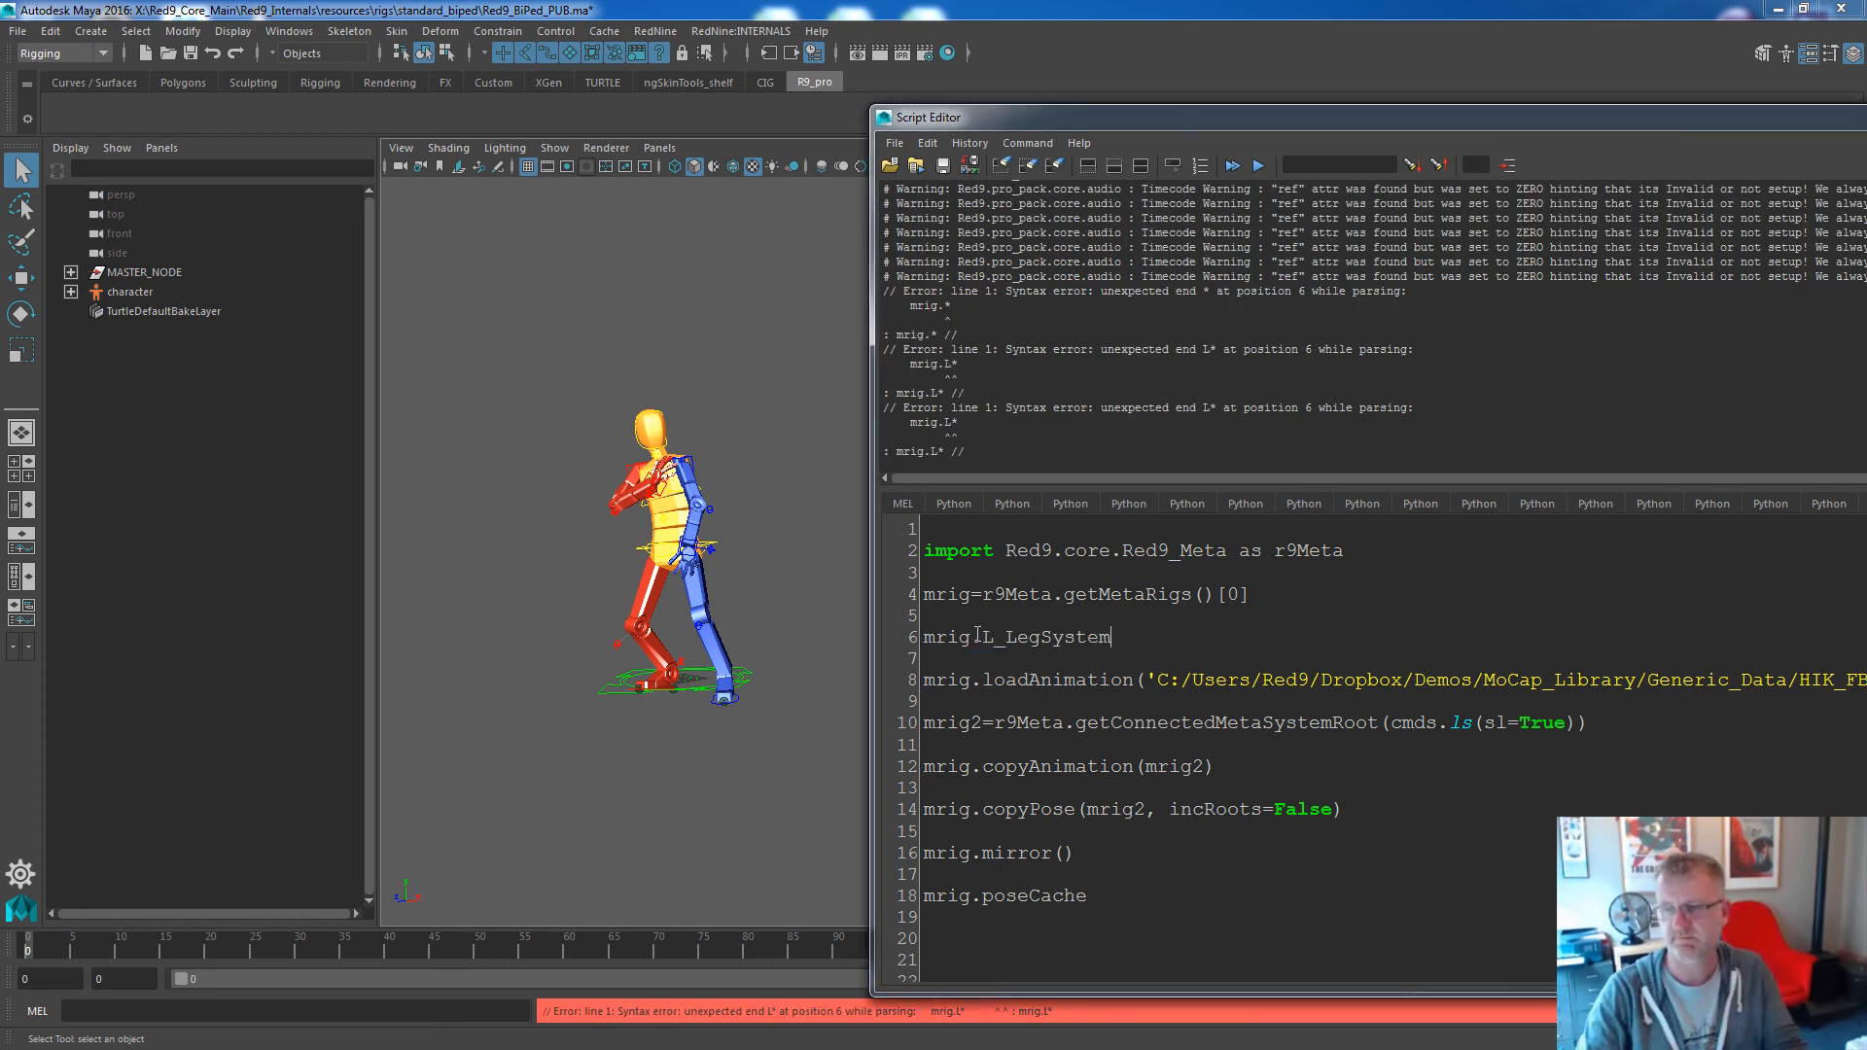
{"action": "left_click_drag", "start_coordinate": [1111, 637], "coordinate": [894, 637]}
{"action": "key", "text": "ctrl+Return"}
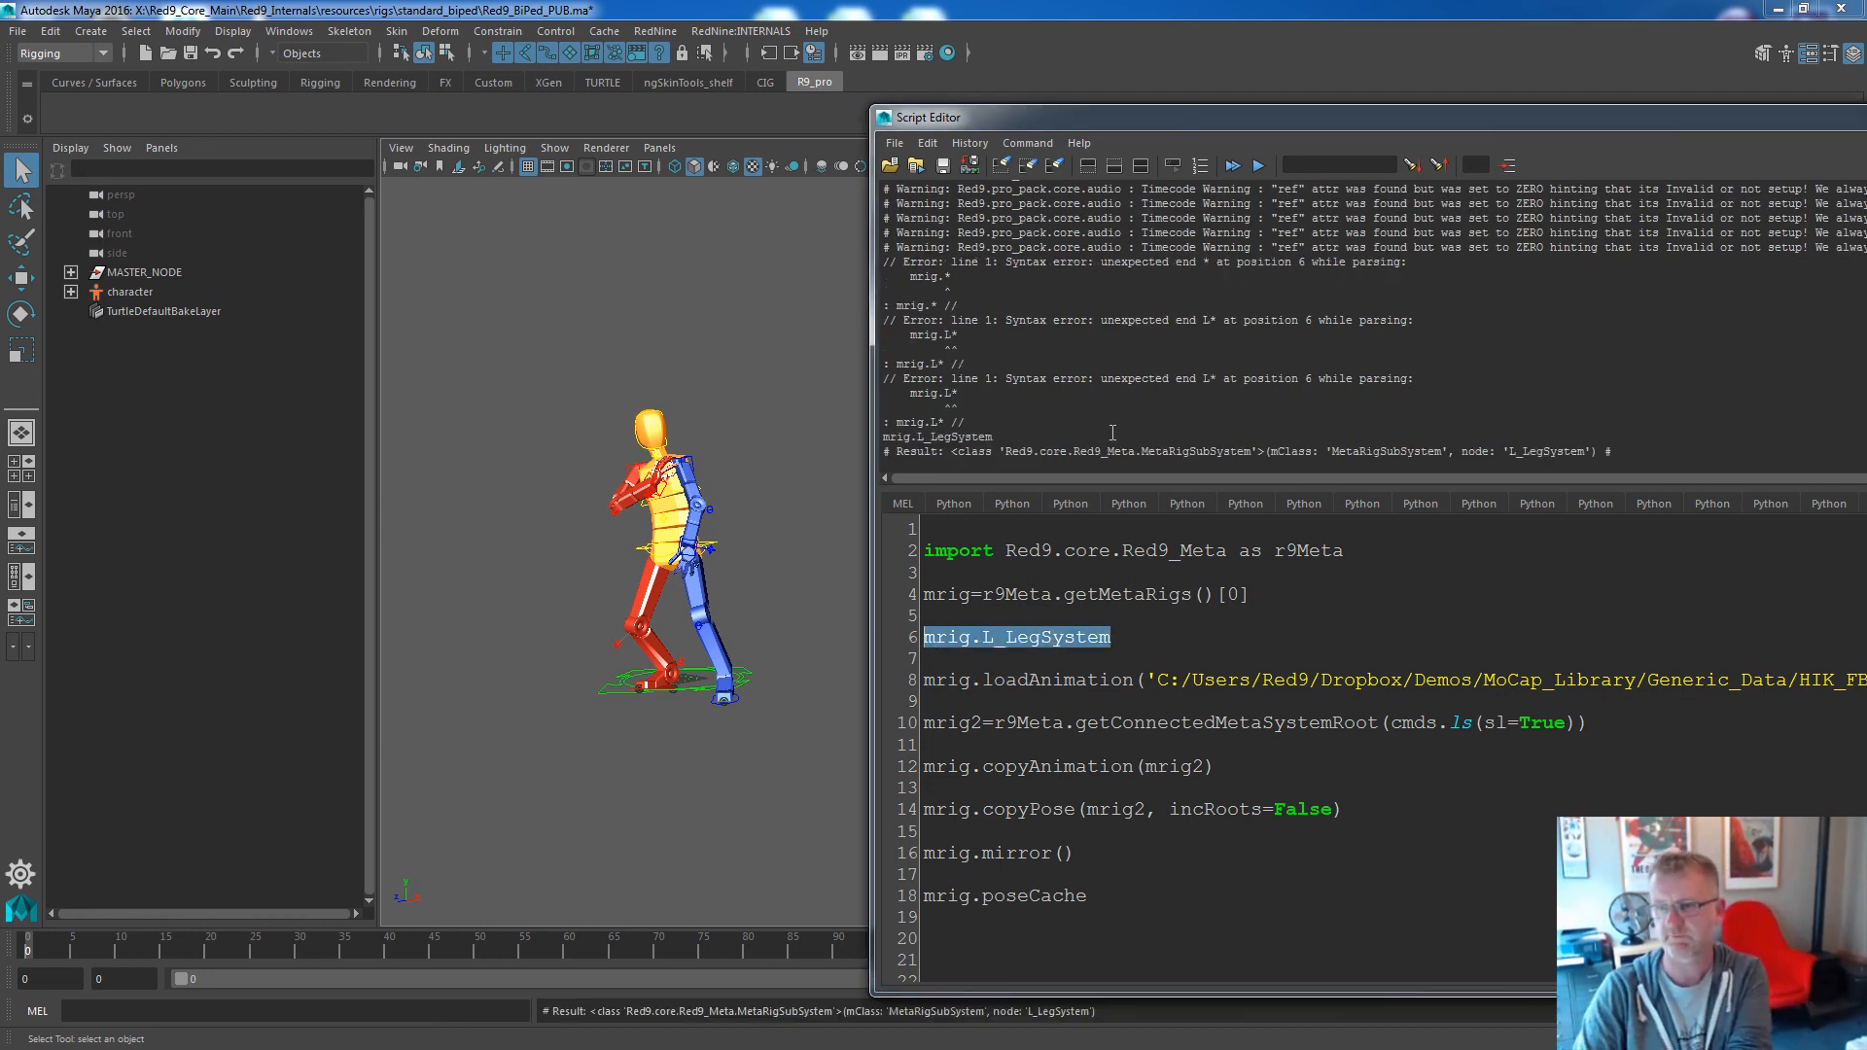
Extend line 6 to mrig.L_LegSystem.CTRL_Pole through code completion, run it, and highlight the CTRL_Pole attribute.
{"action": "left_click", "coordinate": [1133, 643]}
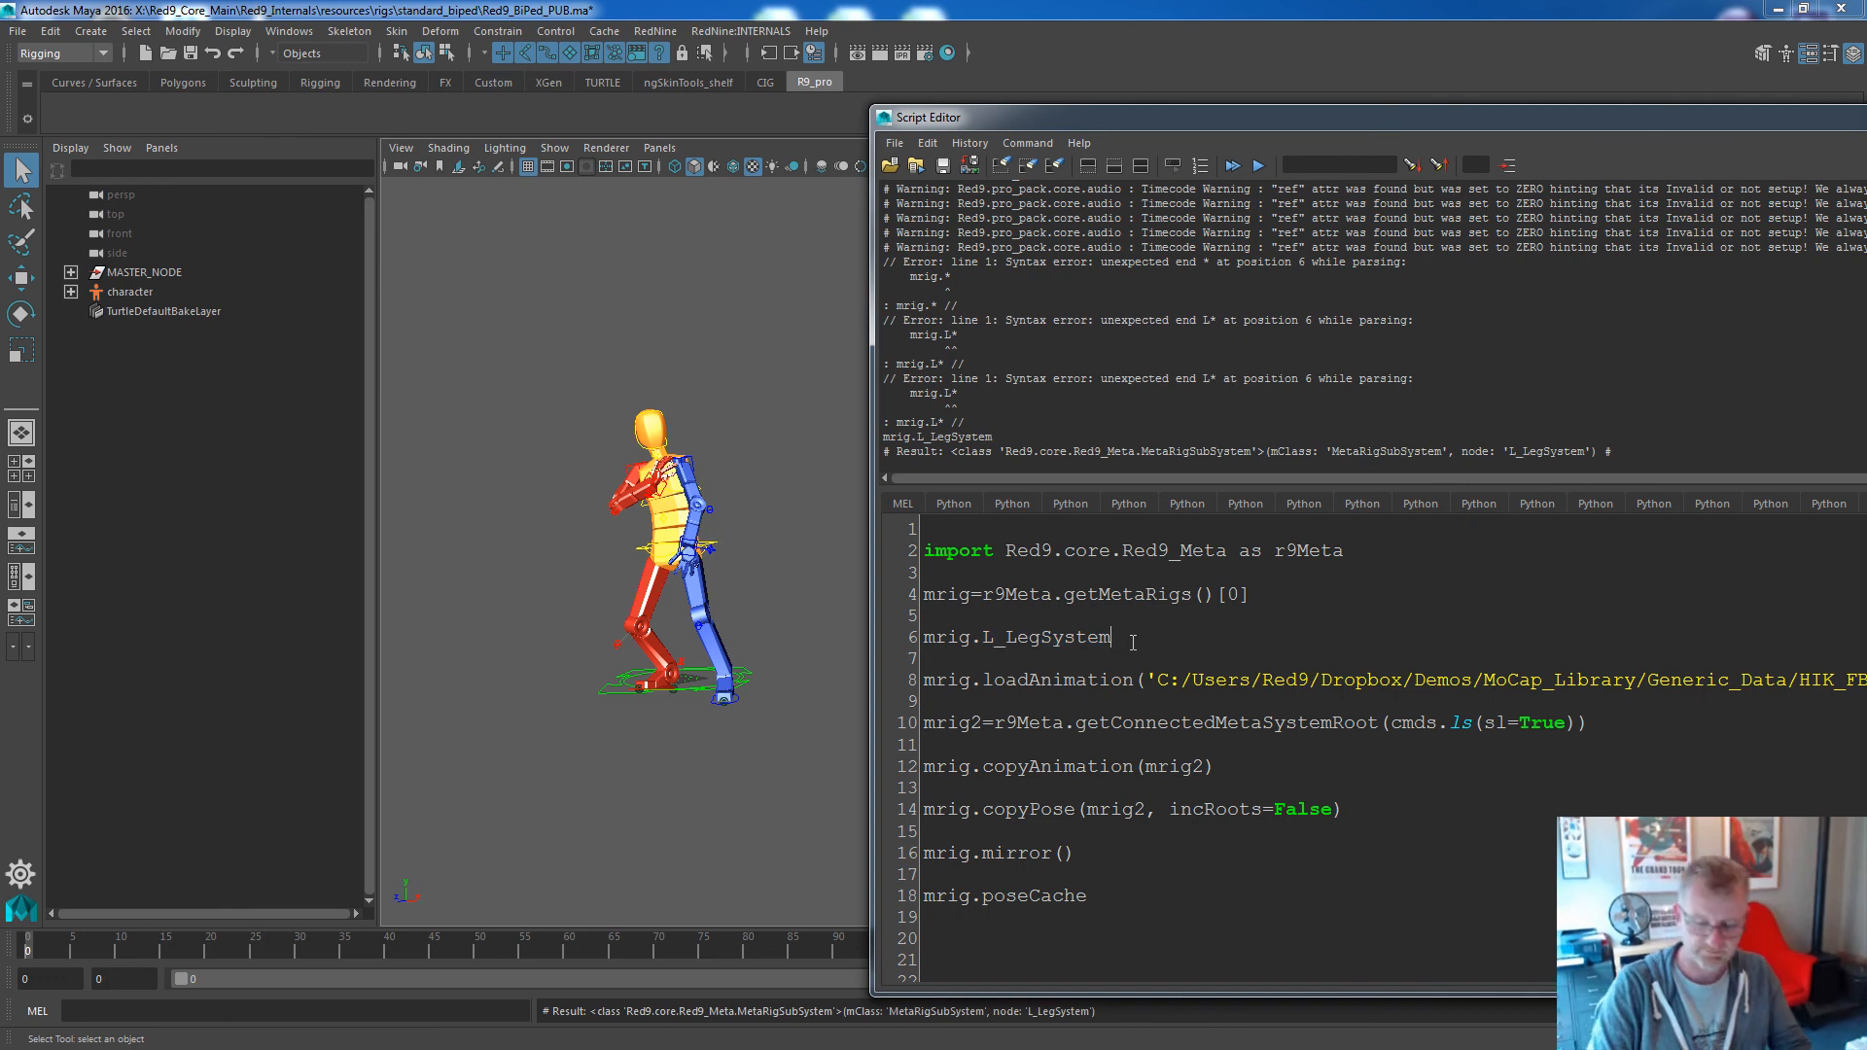
{"action": "type", "text": ".C"}
{"action": "key", "text": "Down"}
{"action": "key", "text": "Down"}
{"action": "key", "text": "Down"}
{"action": "key", "text": "Down"}
{"action": "key", "text": "Down"}
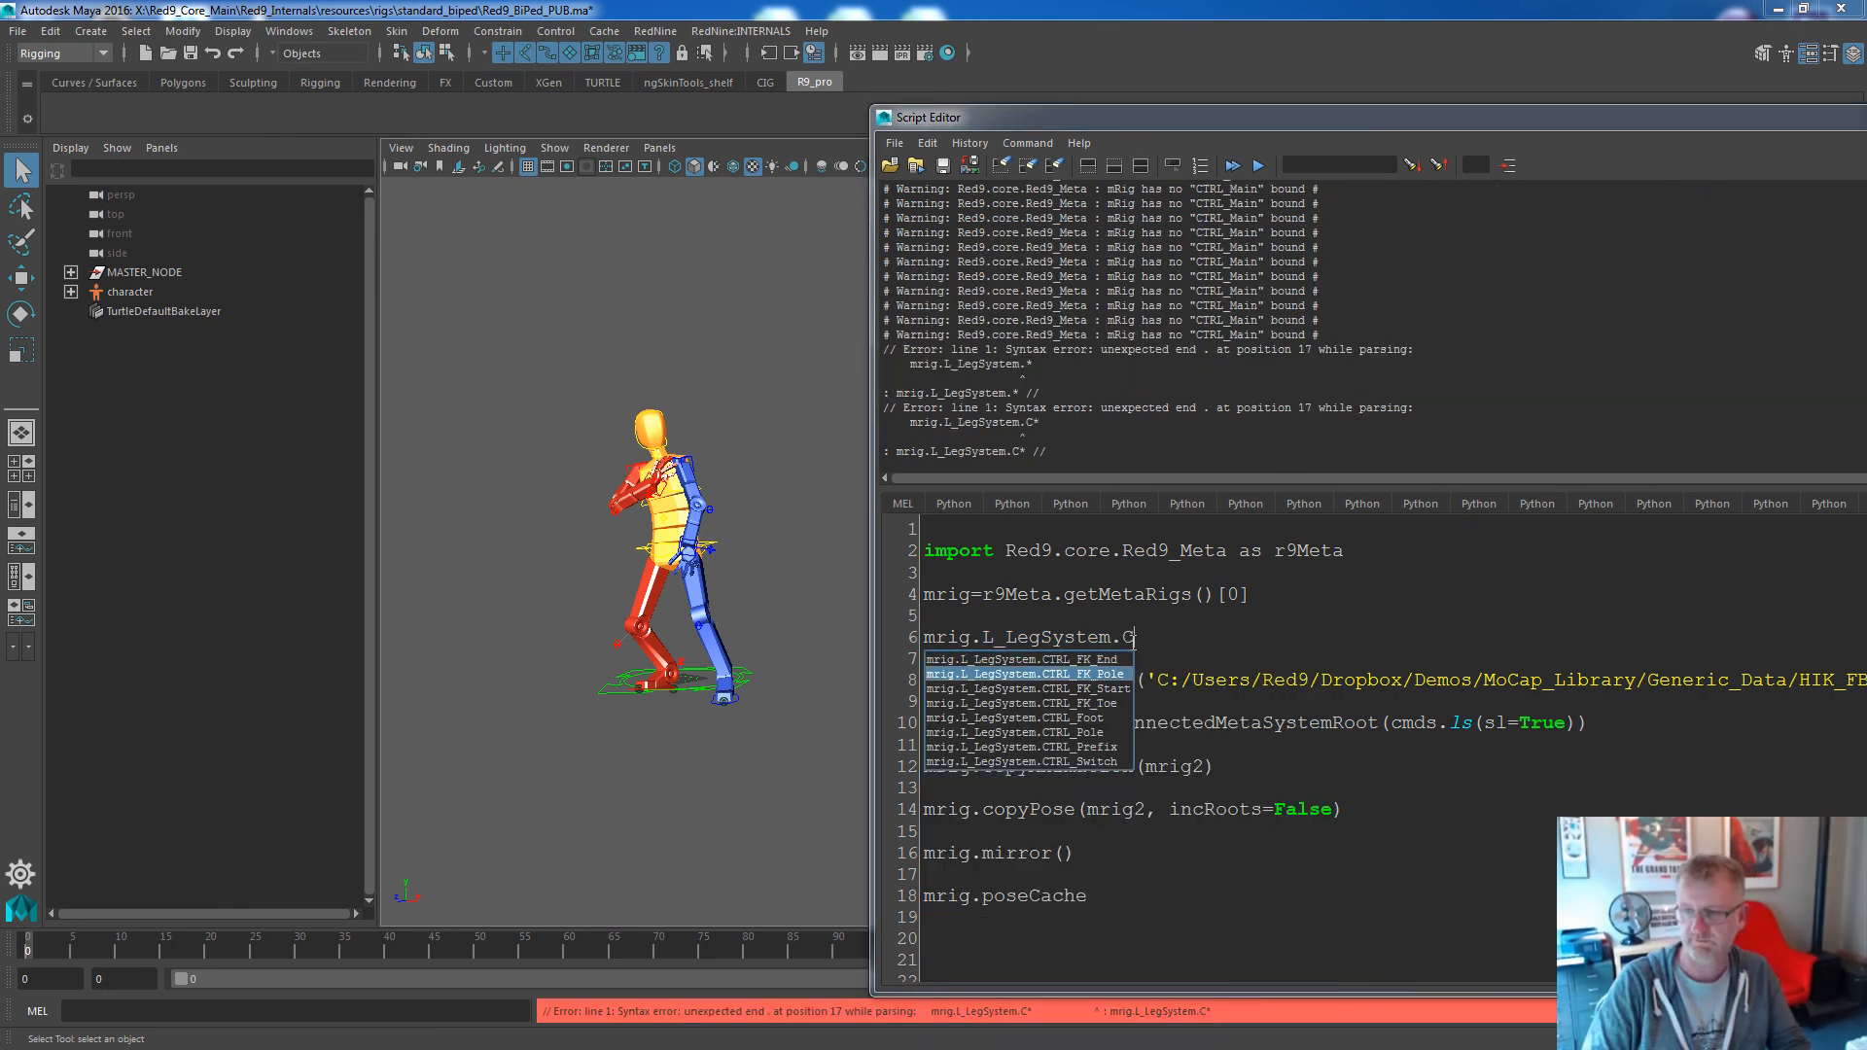
{"action": "key", "text": "Return"}
{"action": "left_click_drag", "start_coordinate": [1227, 637], "coordinate": [924, 637]}
{"action": "key", "text": "ctrl+Return"}
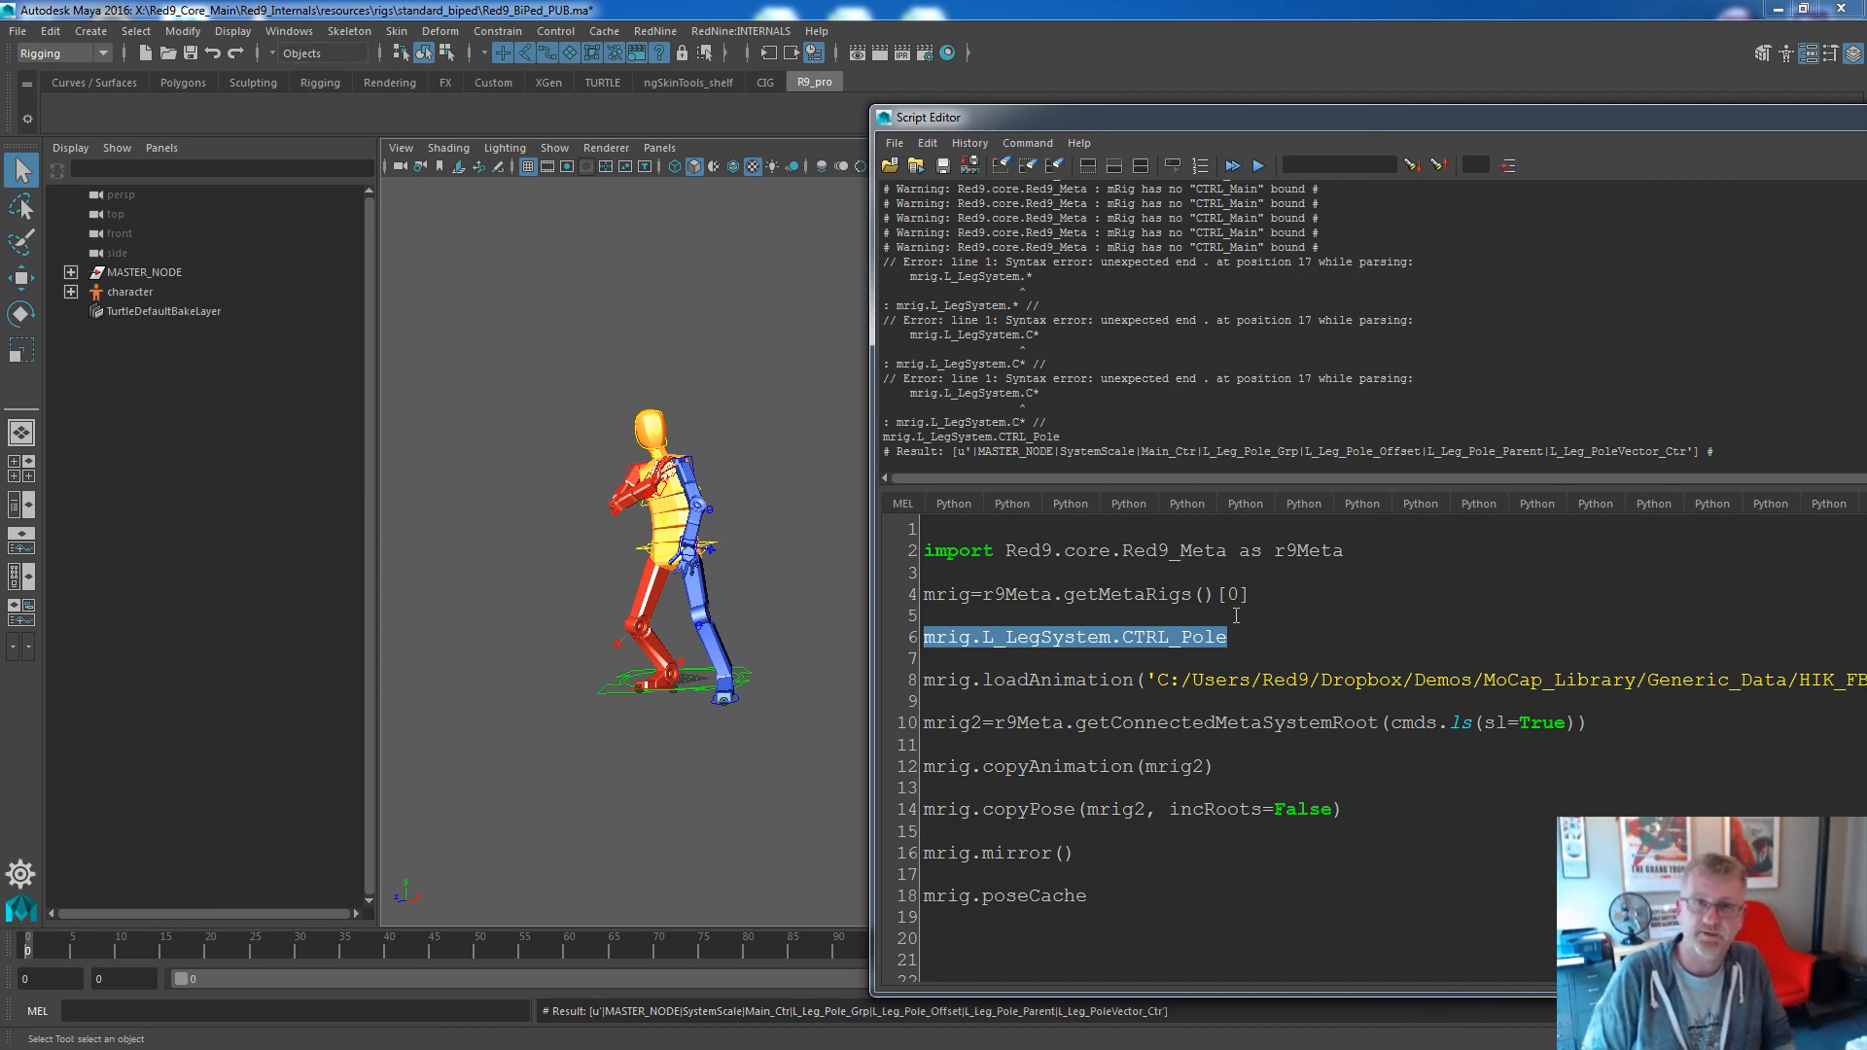
{"action": "double_click", "coordinate": [1174, 637]}
{"action": "left_click_drag", "start_coordinate": [1228, 637], "coordinate": [1122, 637]}
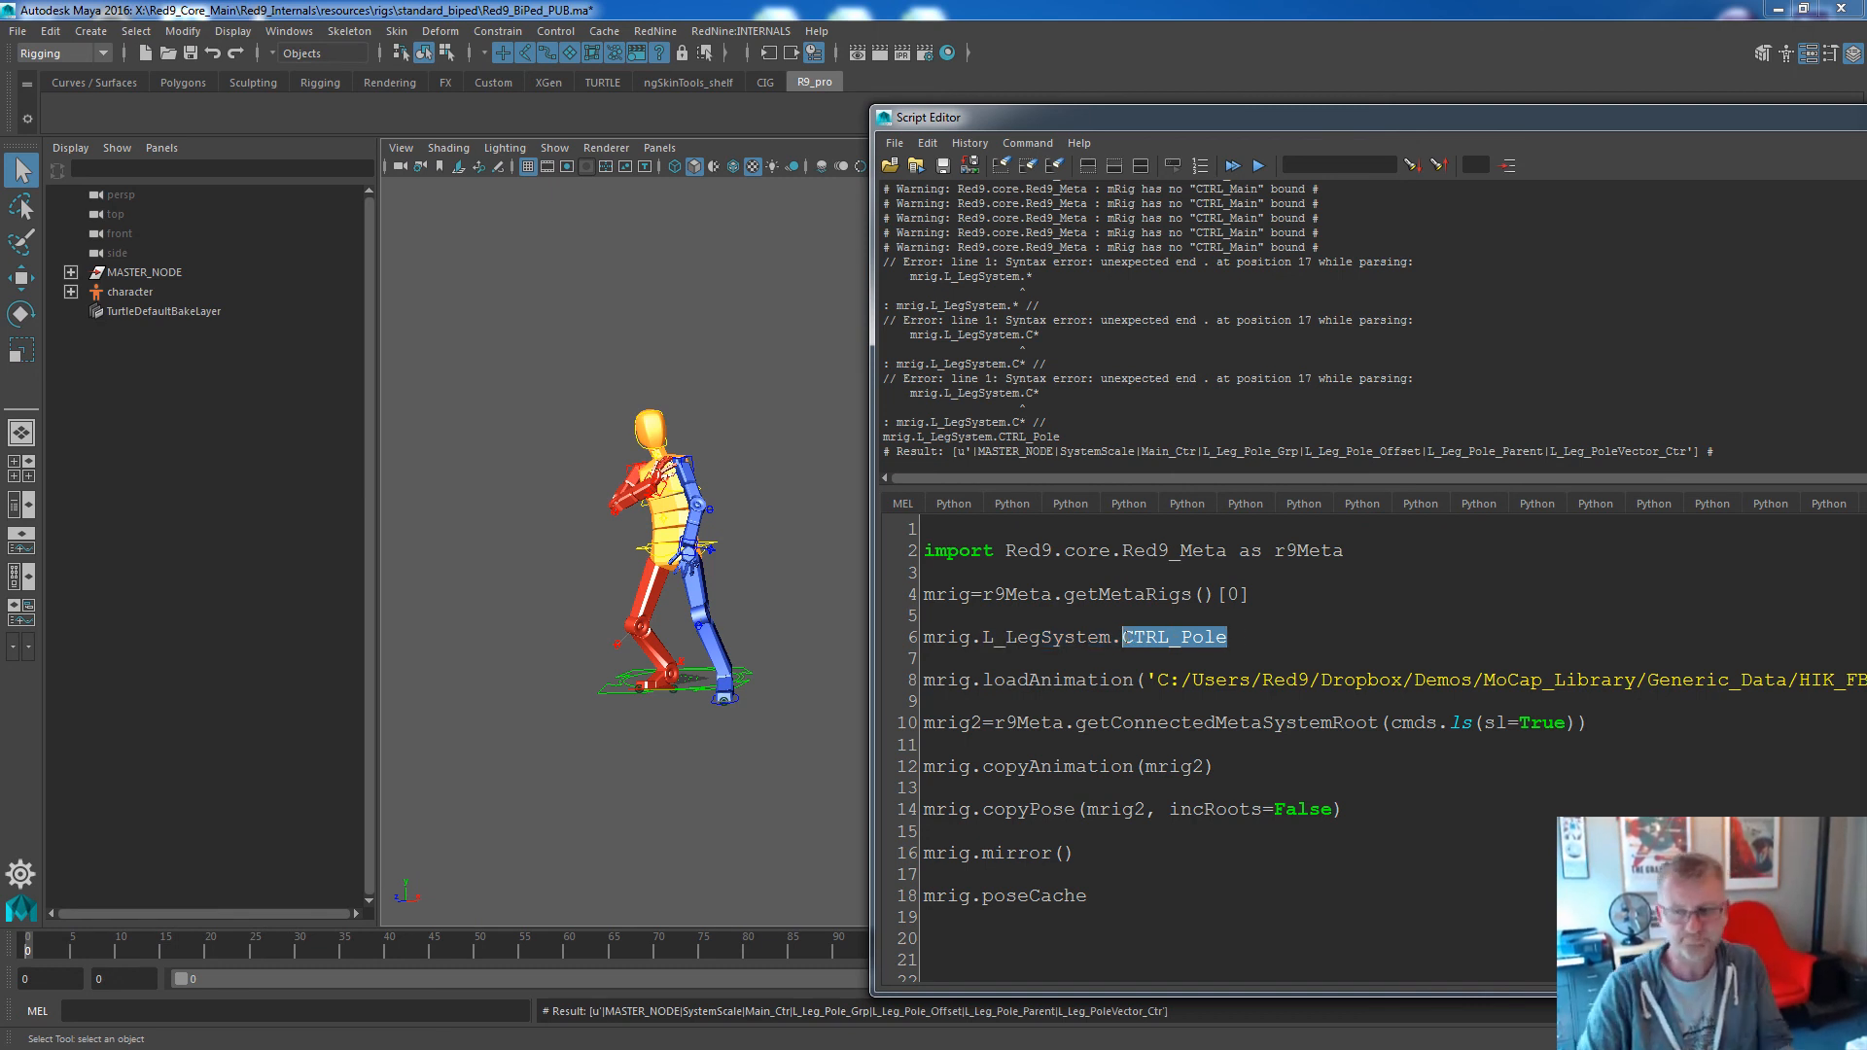
{"action": "left_click", "coordinate": [1252, 640]}
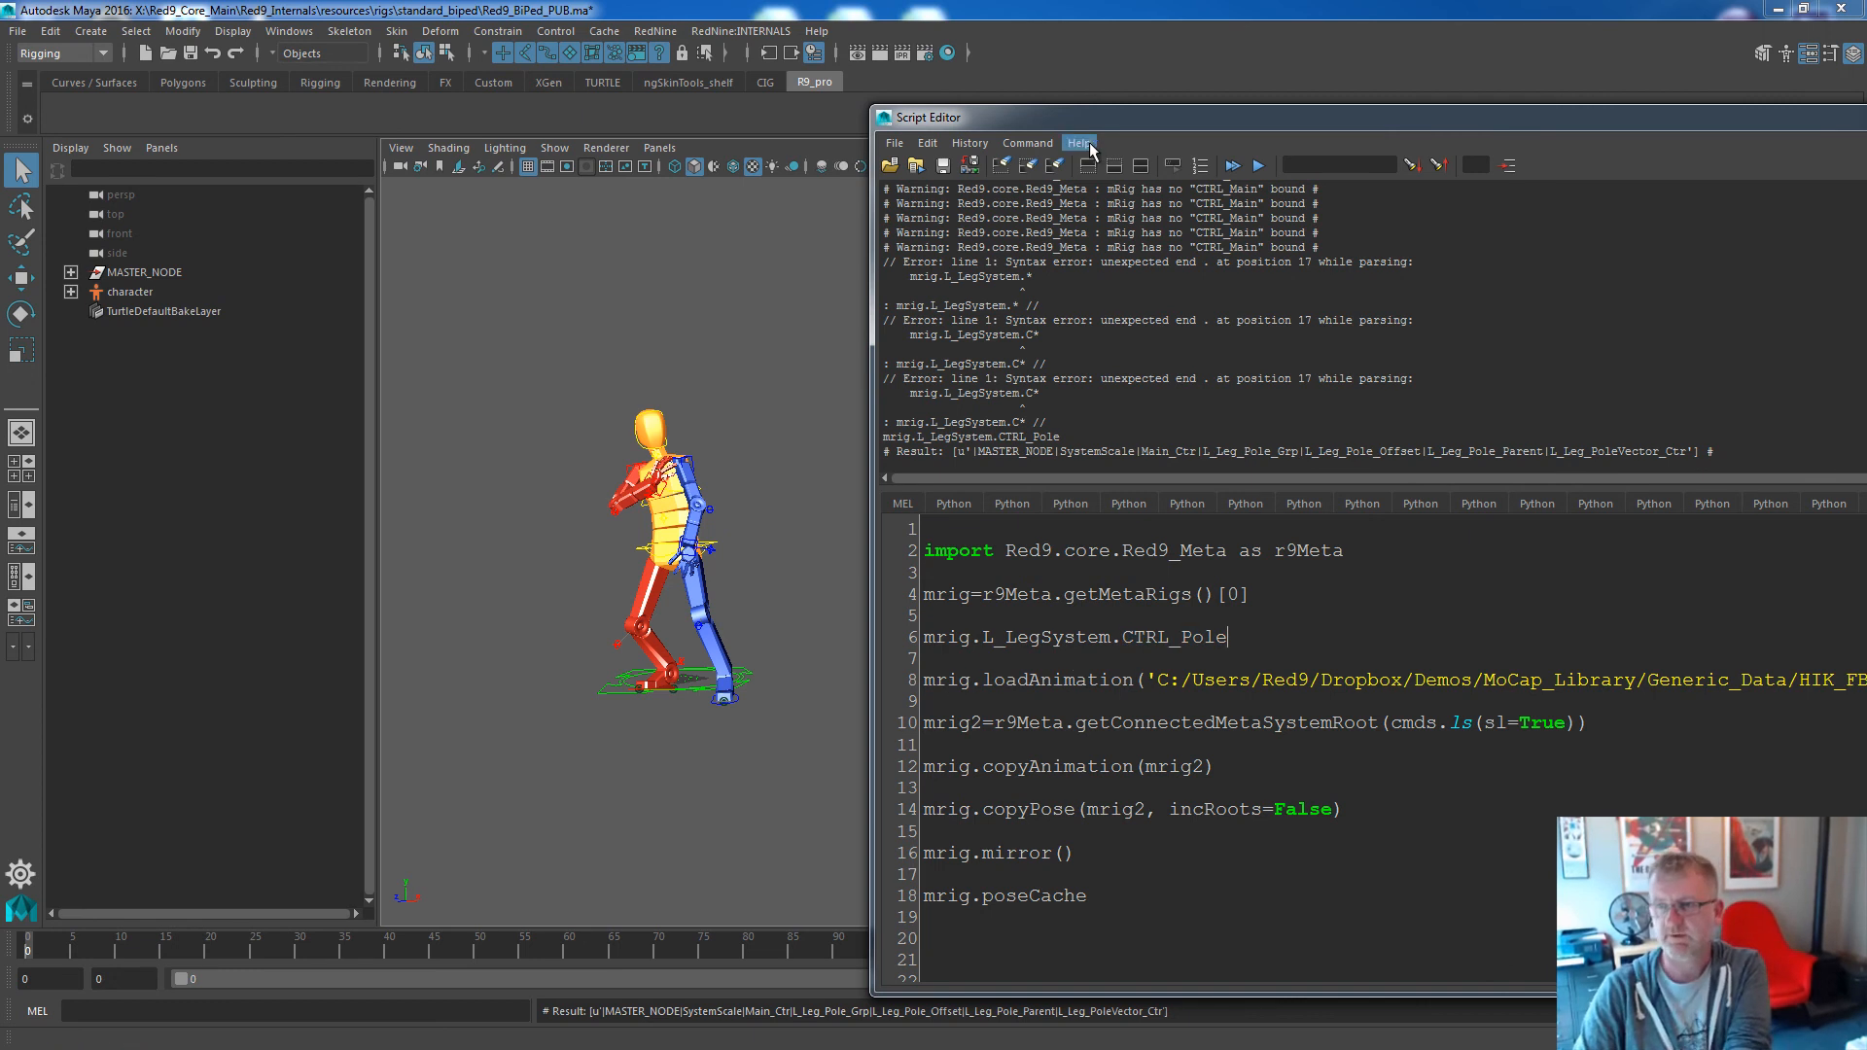
Load a clean standard demo rig from the Red9 demo files.
{"action": "left_click_drag", "start_coordinate": [1069, 117], "coordinate": [1007, 93]}
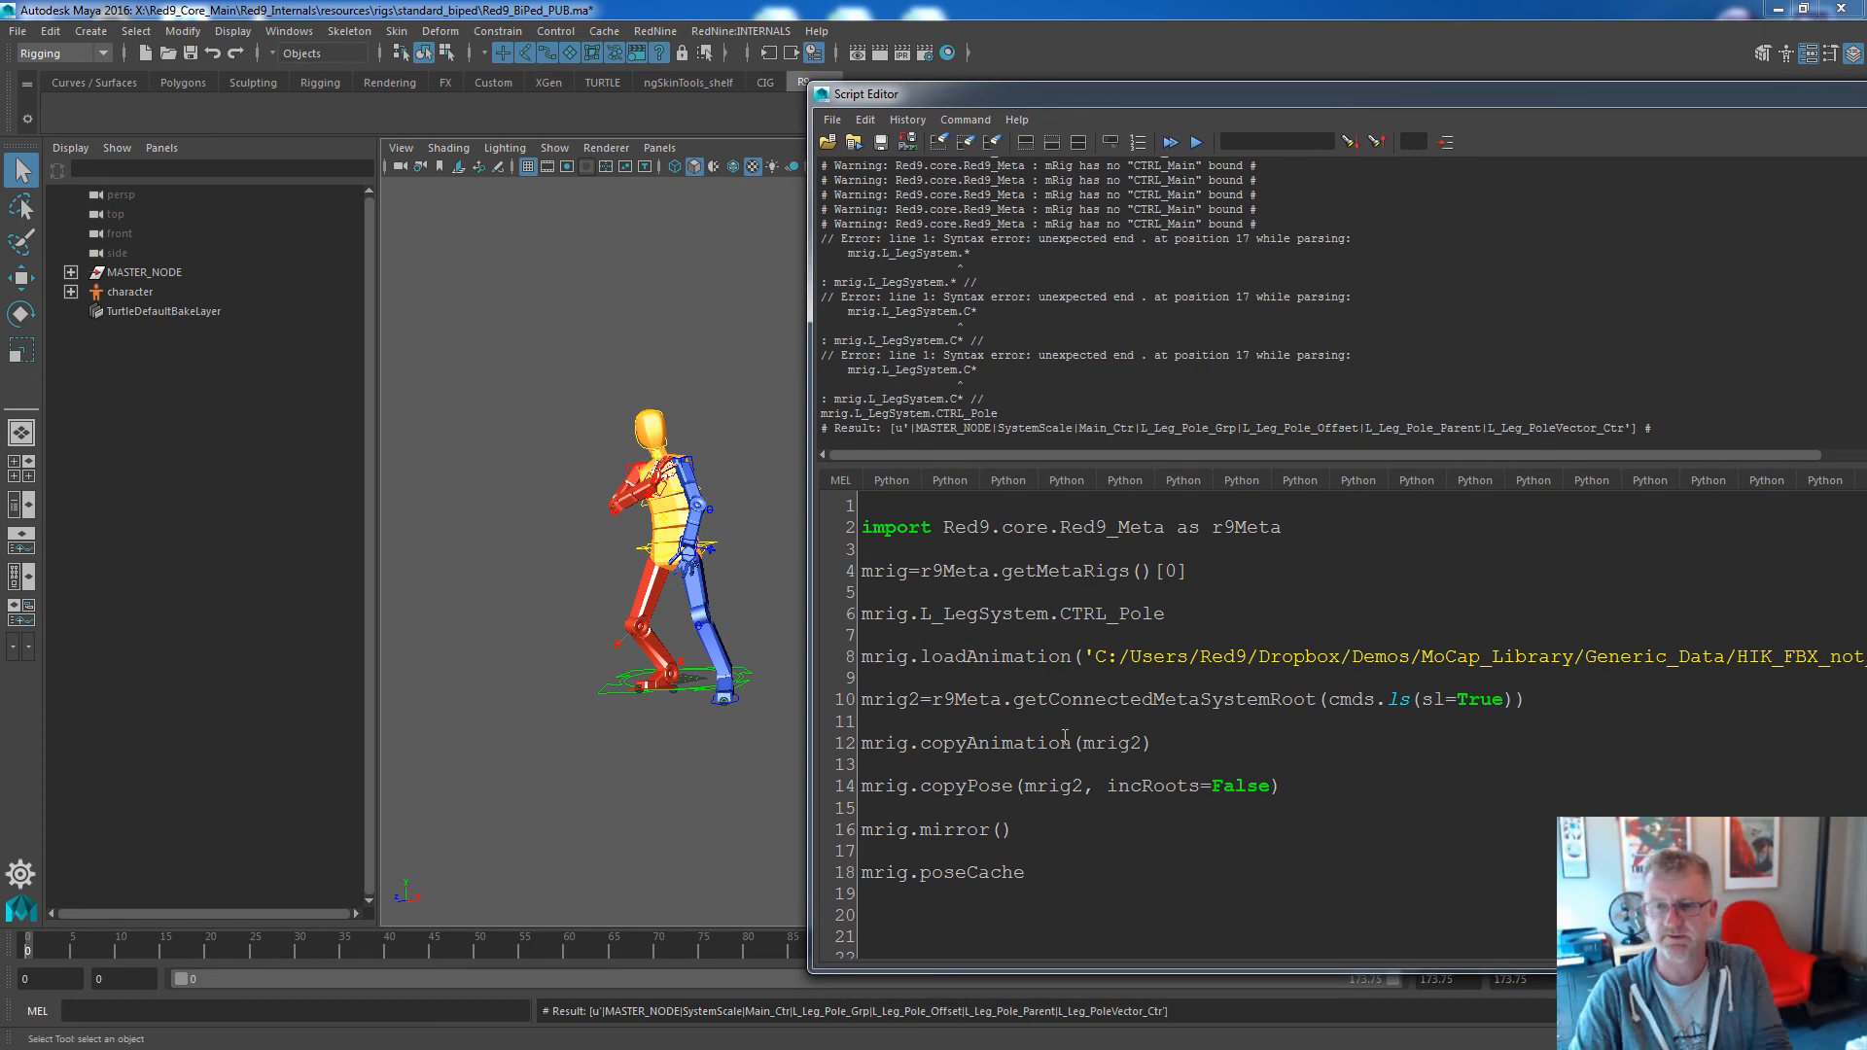
{"action": "left_click", "coordinate": [761, 32]}
{"action": "mouse_move", "coordinate": [813, 303]}
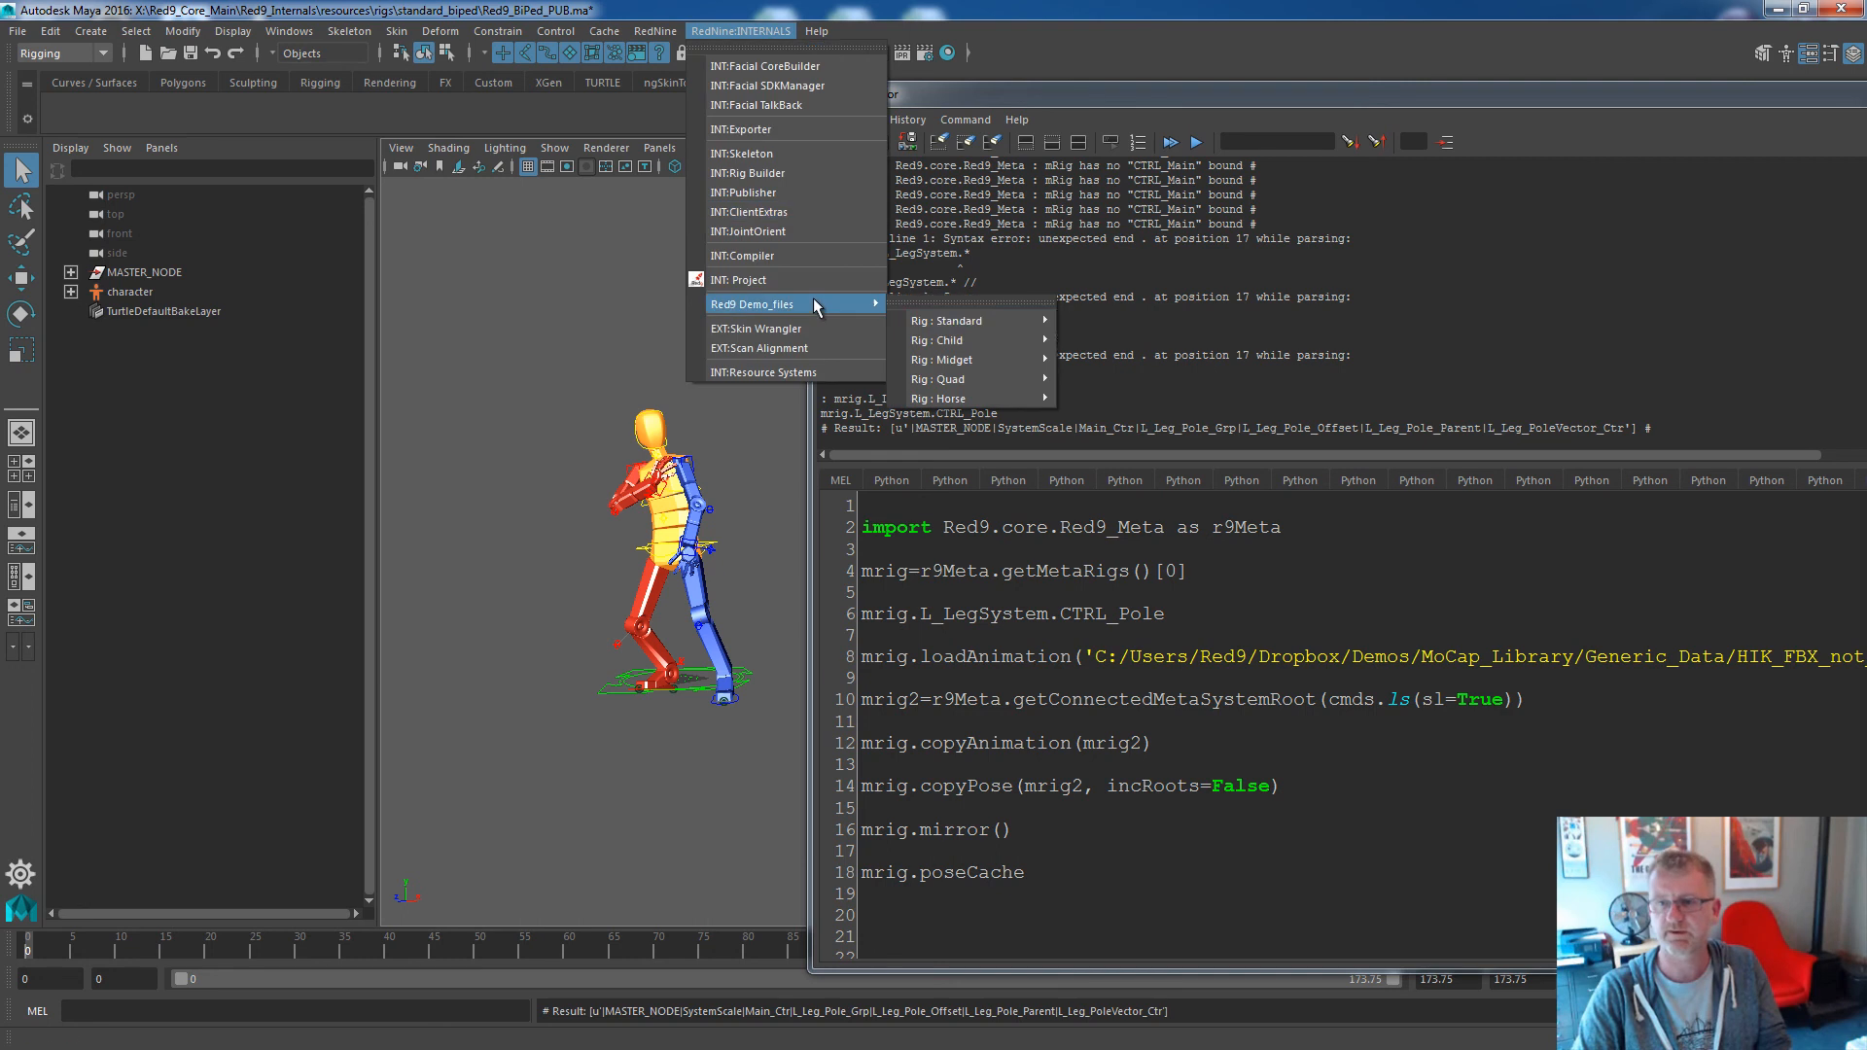
{"action": "mouse_move", "coordinate": [973, 321]}
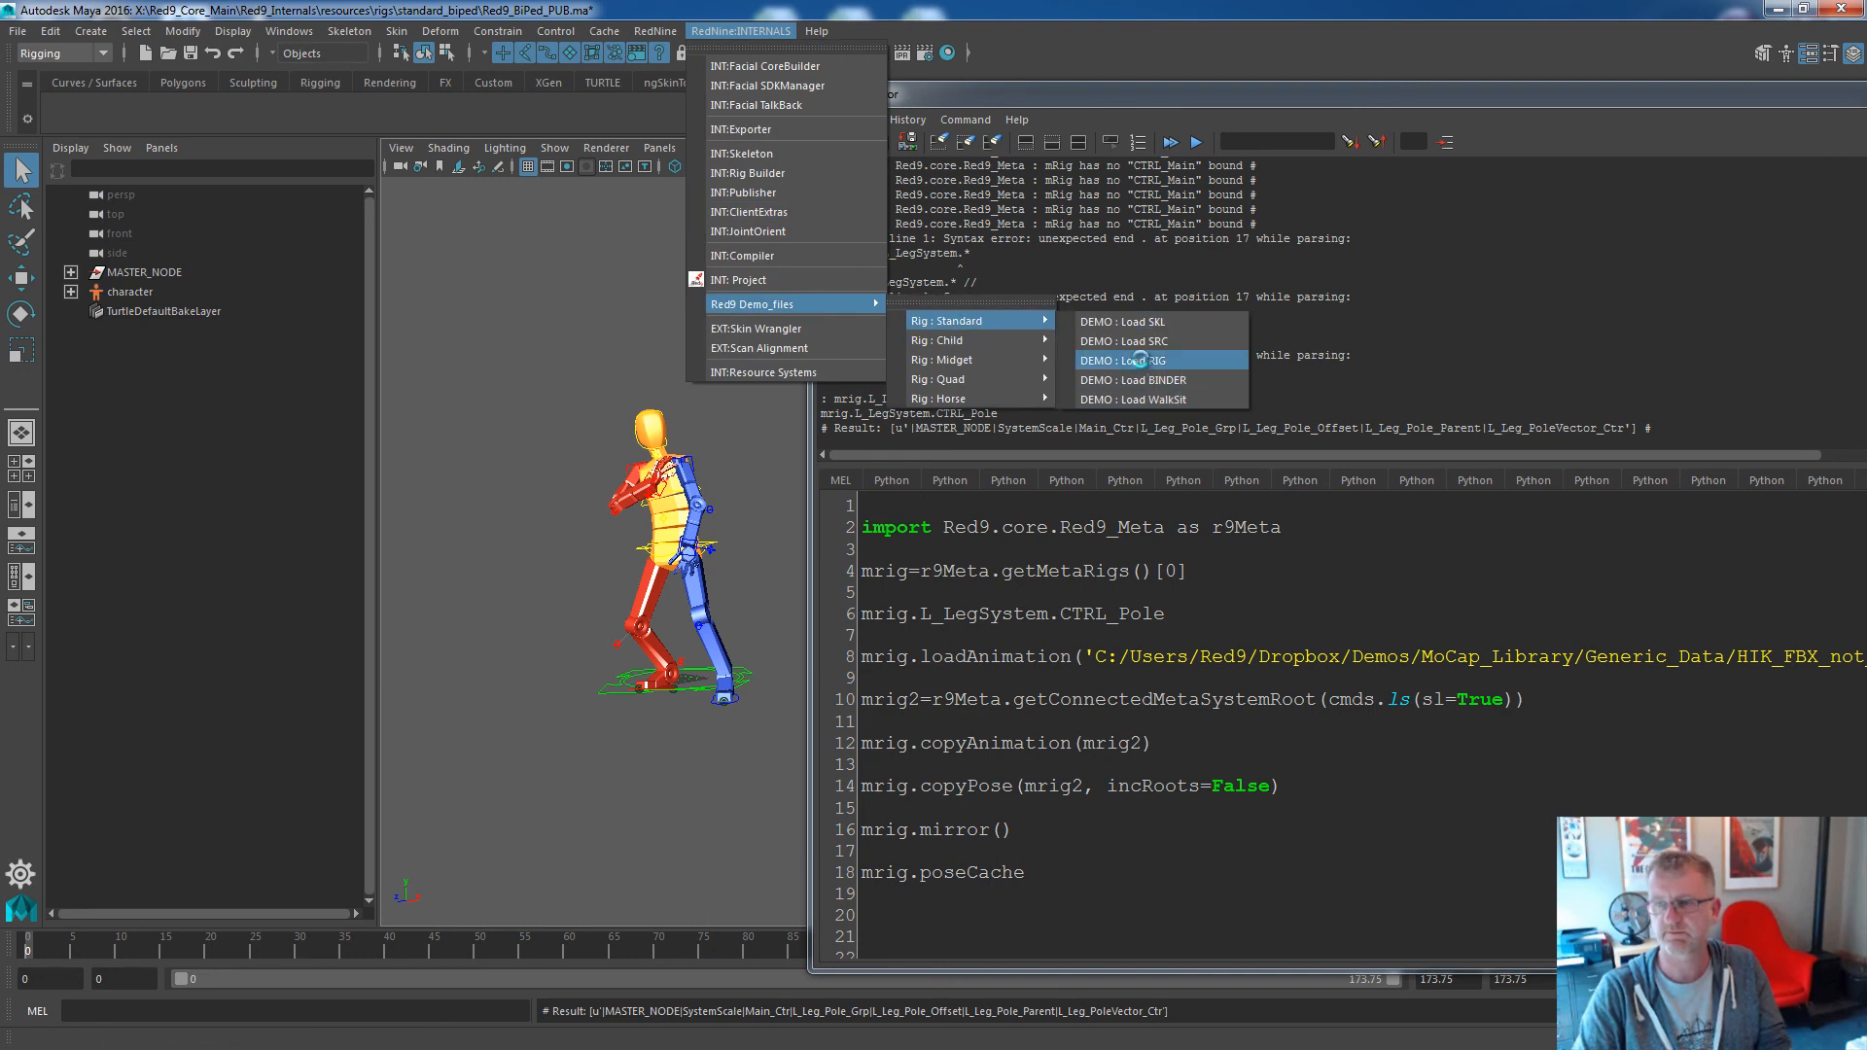
{"action": "left_click", "coordinate": [1137, 361]}
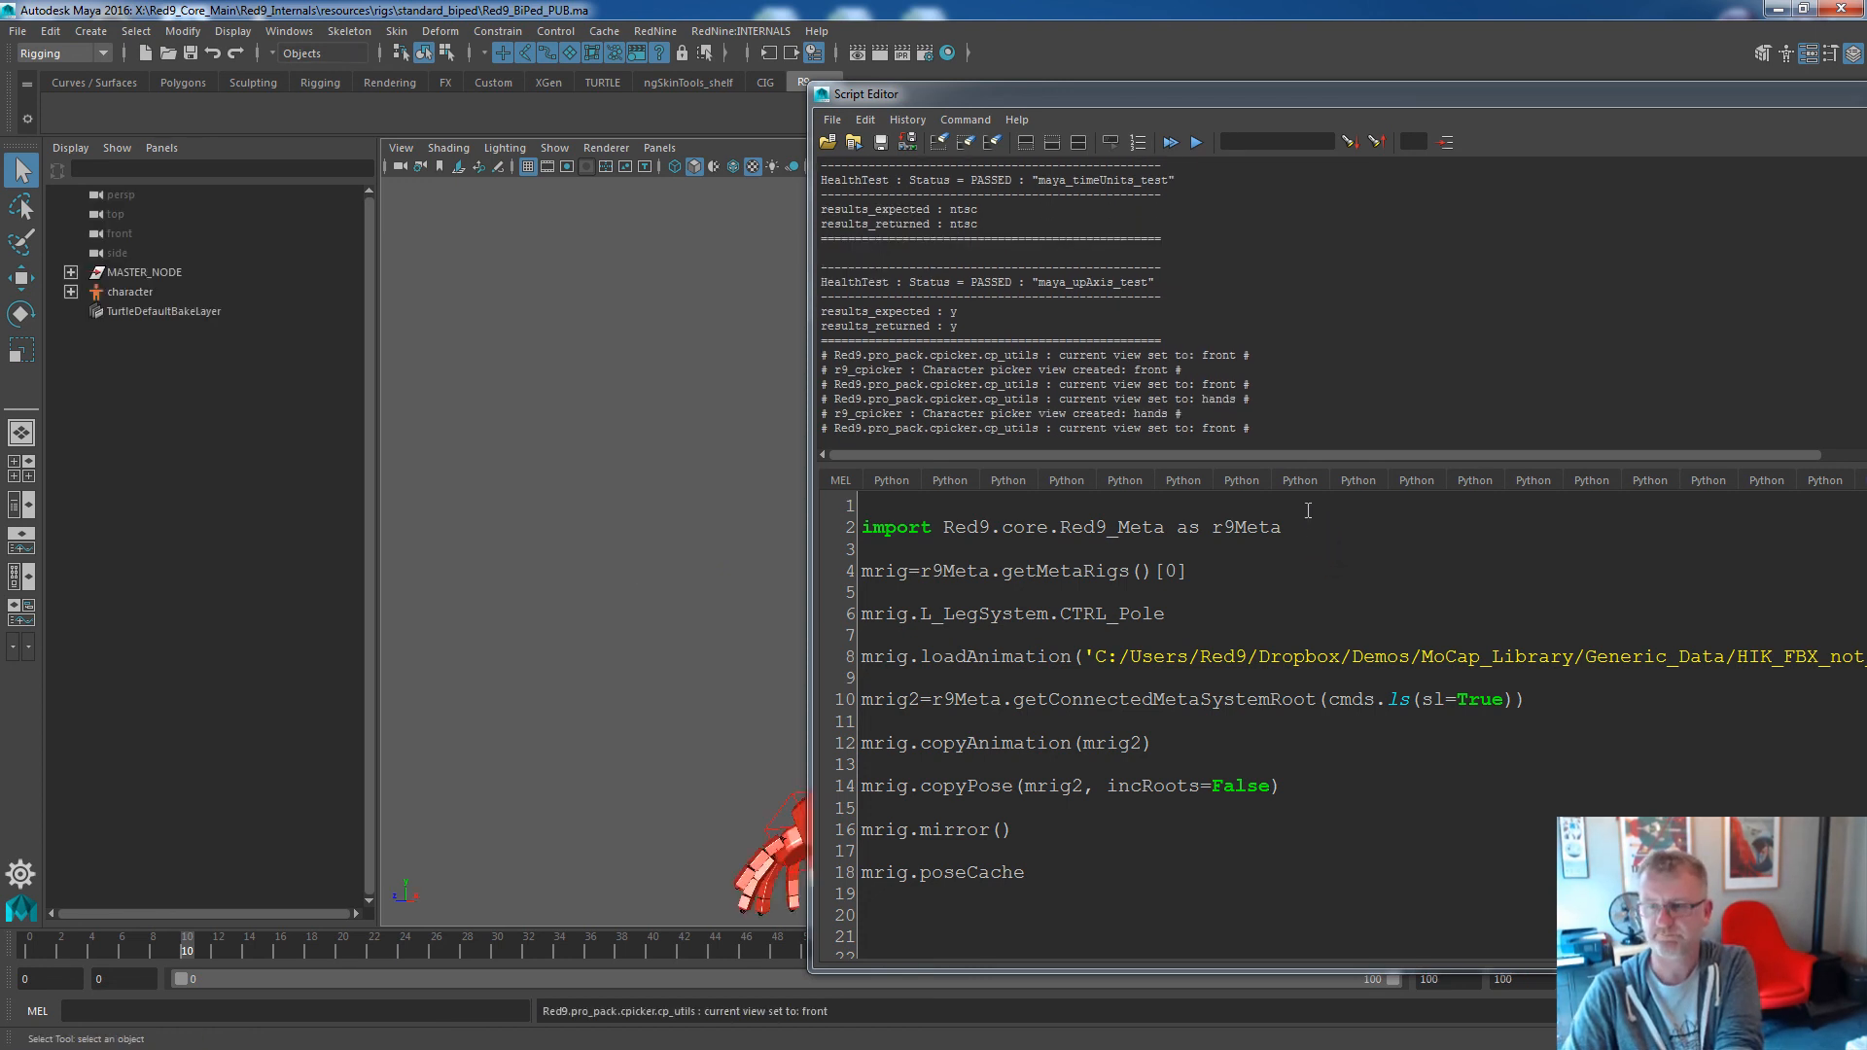
Run the import and mrig=r9Meta.getMetaRigs()[0] lines for the newly loaded rig, and uncover the rig in the viewport.
{"action": "left_click_drag", "start_coordinate": [863, 505], "coordinate": [1188, 571]}
{"action": "key", "text": "ctrl+Return"}
{"action": "left_click", "coordinate": [1322, 528]}
{"action": "key", "text": "shift+Up"}
{"action": "key", "text": "ctrl+Return"}
{"action": "left_click", "coordinate": [1242, 574]}
{"action": "left_click_drag", "start_coordinate": [1242, 575], "coordinate": [822, 571]}
{"action": "key", "text": "ctrl+Return"}
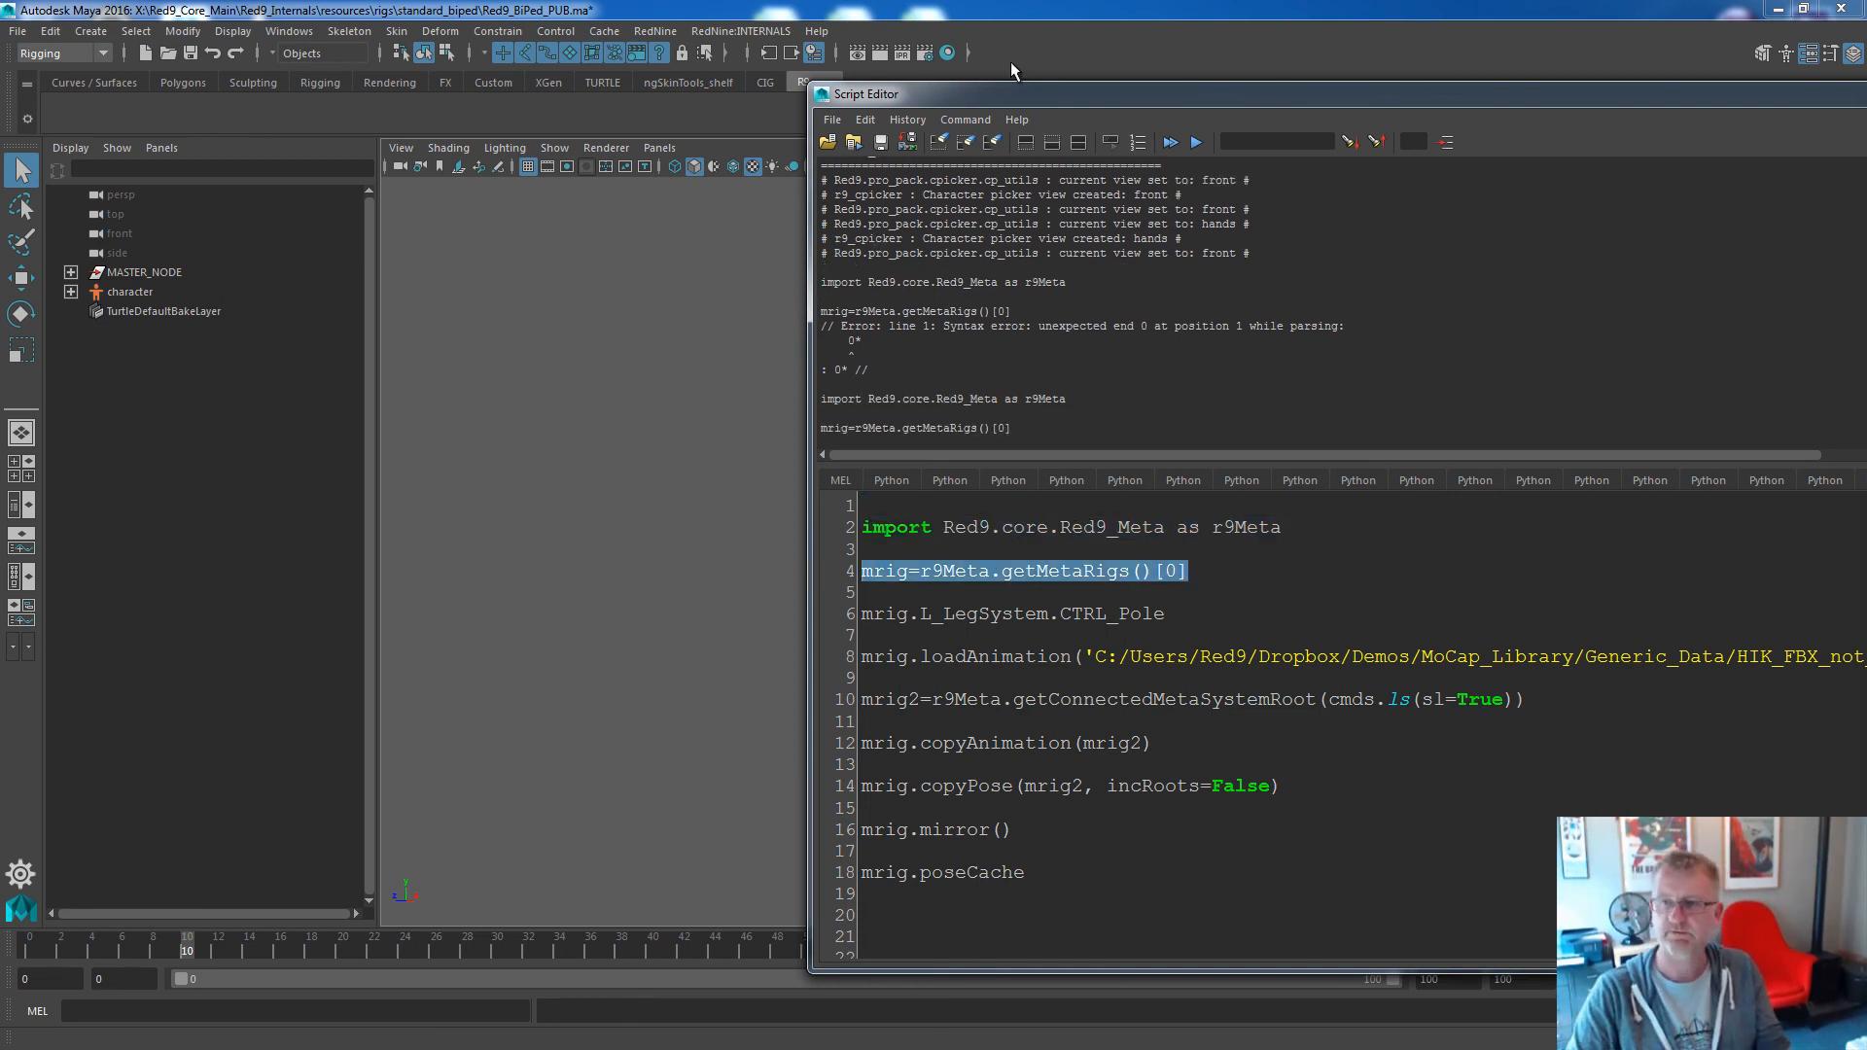
{"action": "left_click_drag", "start_coordinate": [989, 96], "coordinate": [1174, 104]}
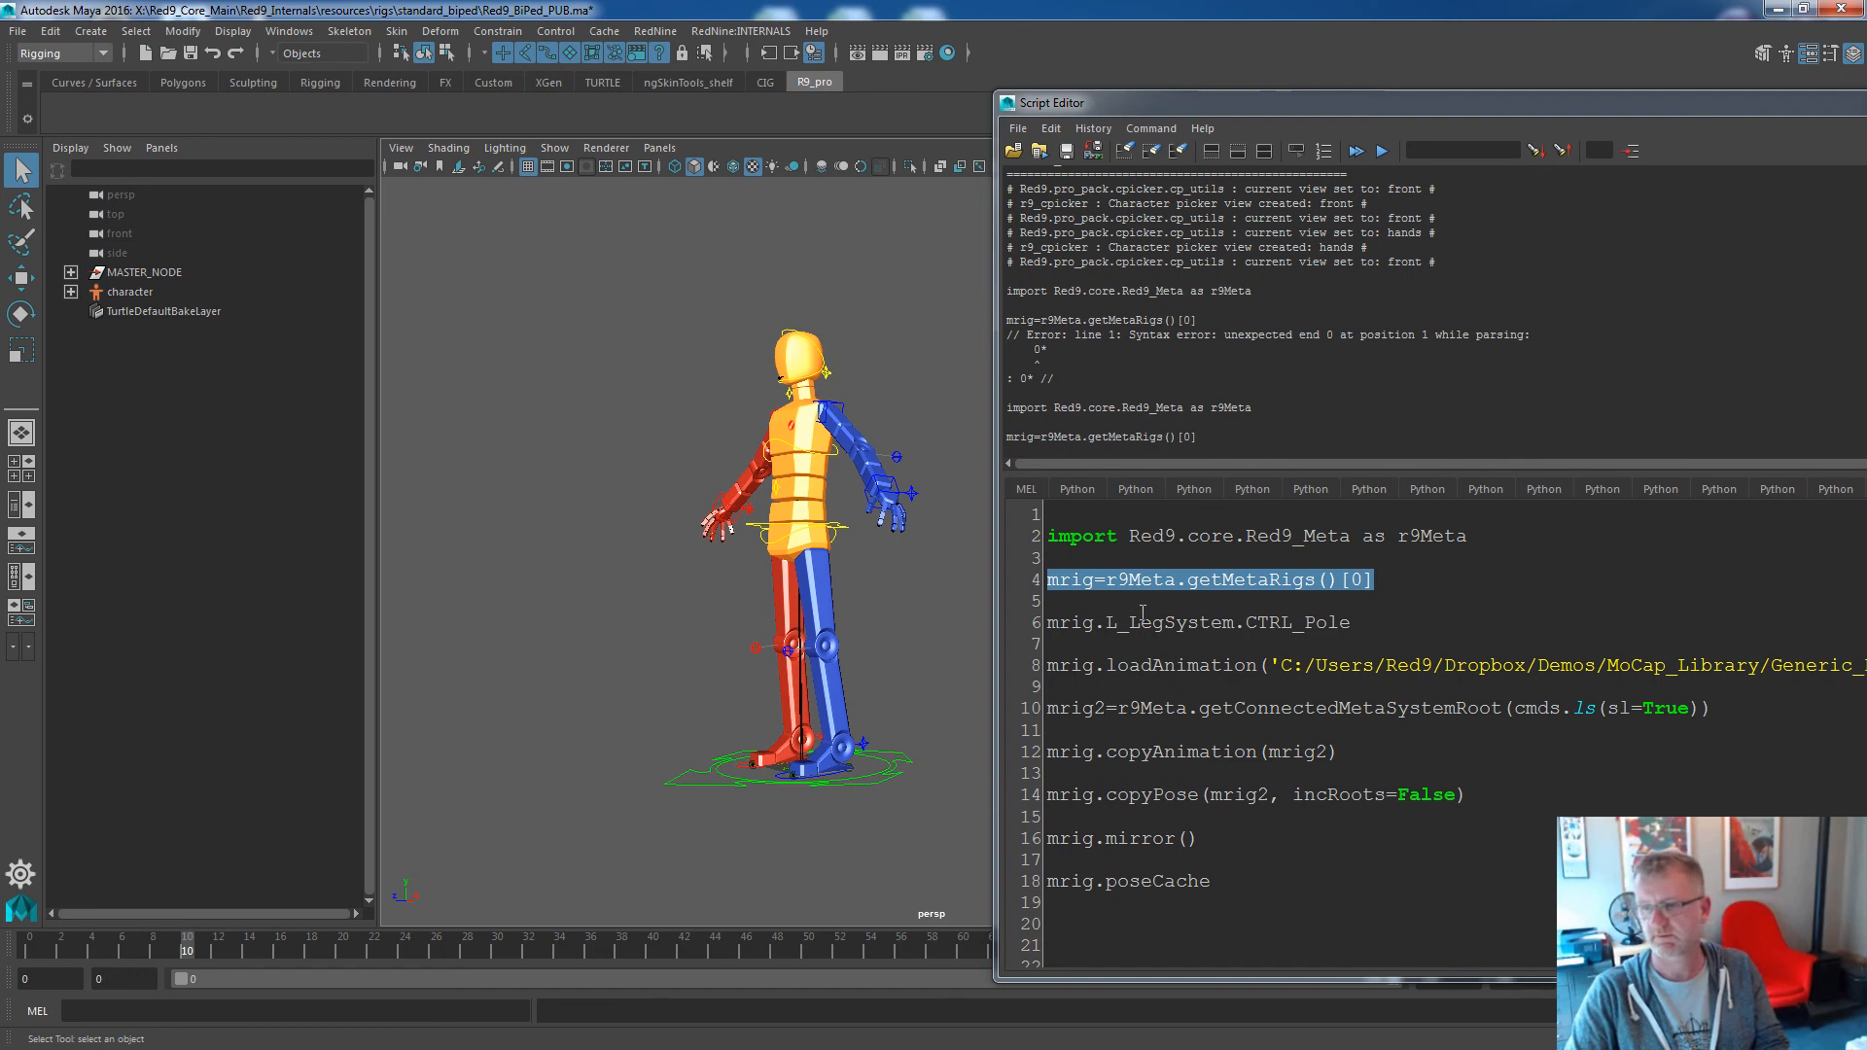
Run mrig.loadAnimation with fight3.r9anim after reassigning mrig, and scrub the animation to frame 18.
{"action": "left_click", "coordinate": [1056, 685]}
{"action": "scroll", "coordinate": [1118, 320], "scroll_direction": "up", "scroll_amount": 1}
{"action": "left_click_drag", "start_coordinate": [1170, 103], "coordinate": [533, 119]}
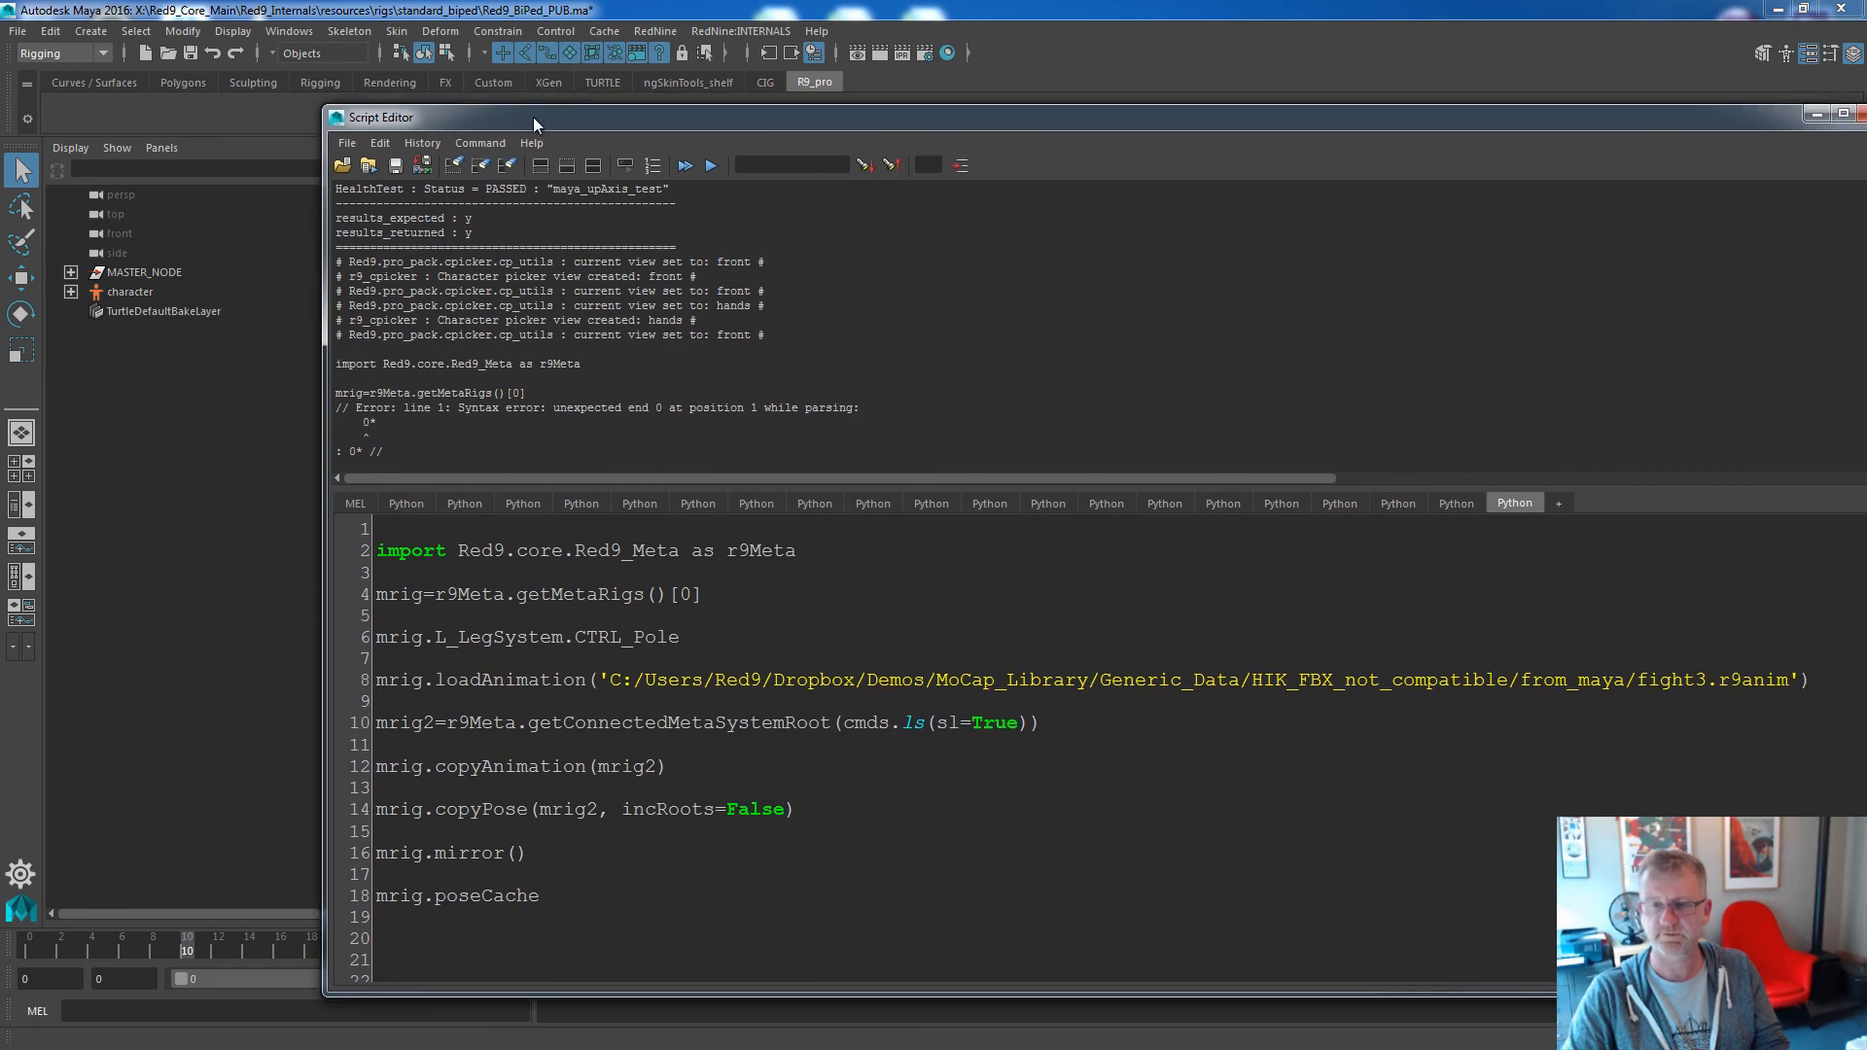
{"action": "double_click", "coordinate": [466, 679]}
{"action": "left_click_drag", "start_coordinate": [1838, 678], "coordinate": [1827, 666]}
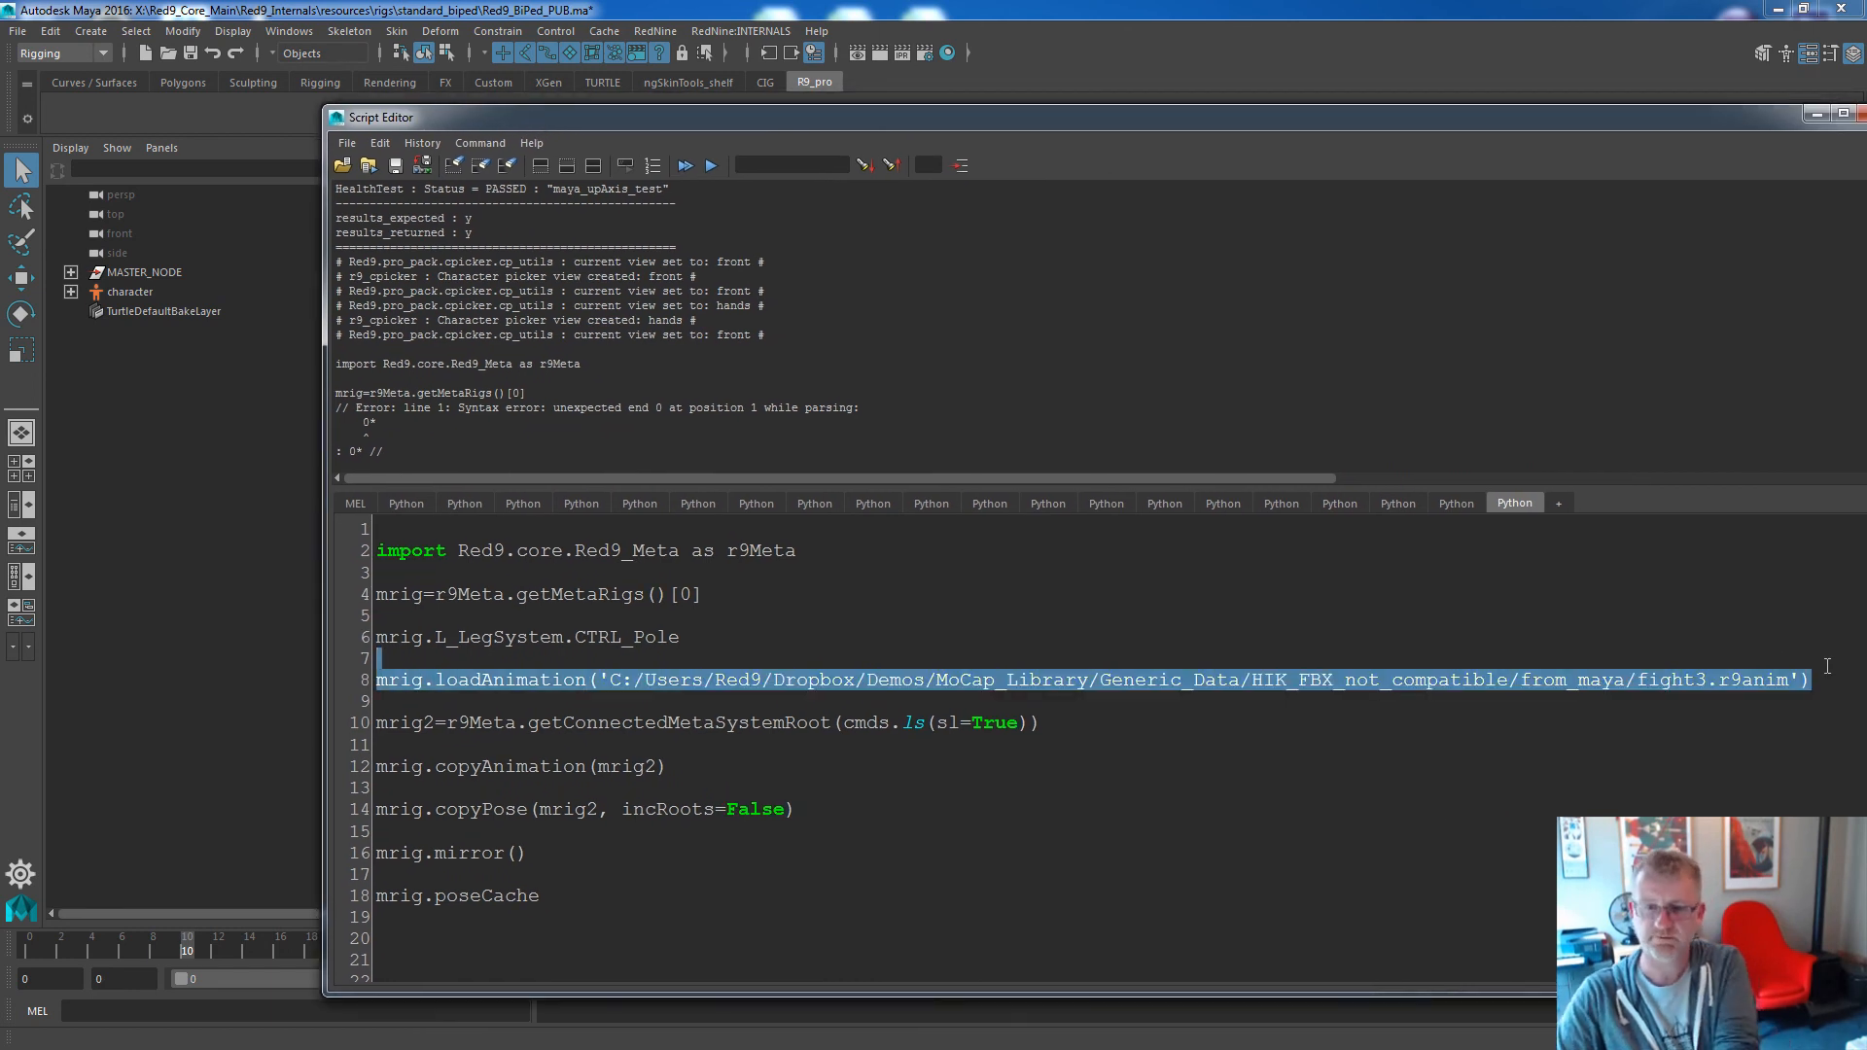
{"action": "left_click_drag", "start_coordinate": [697, 594], "coordinate": [376, 594]}
{"action": "key", "text": "ctrl+Return"}
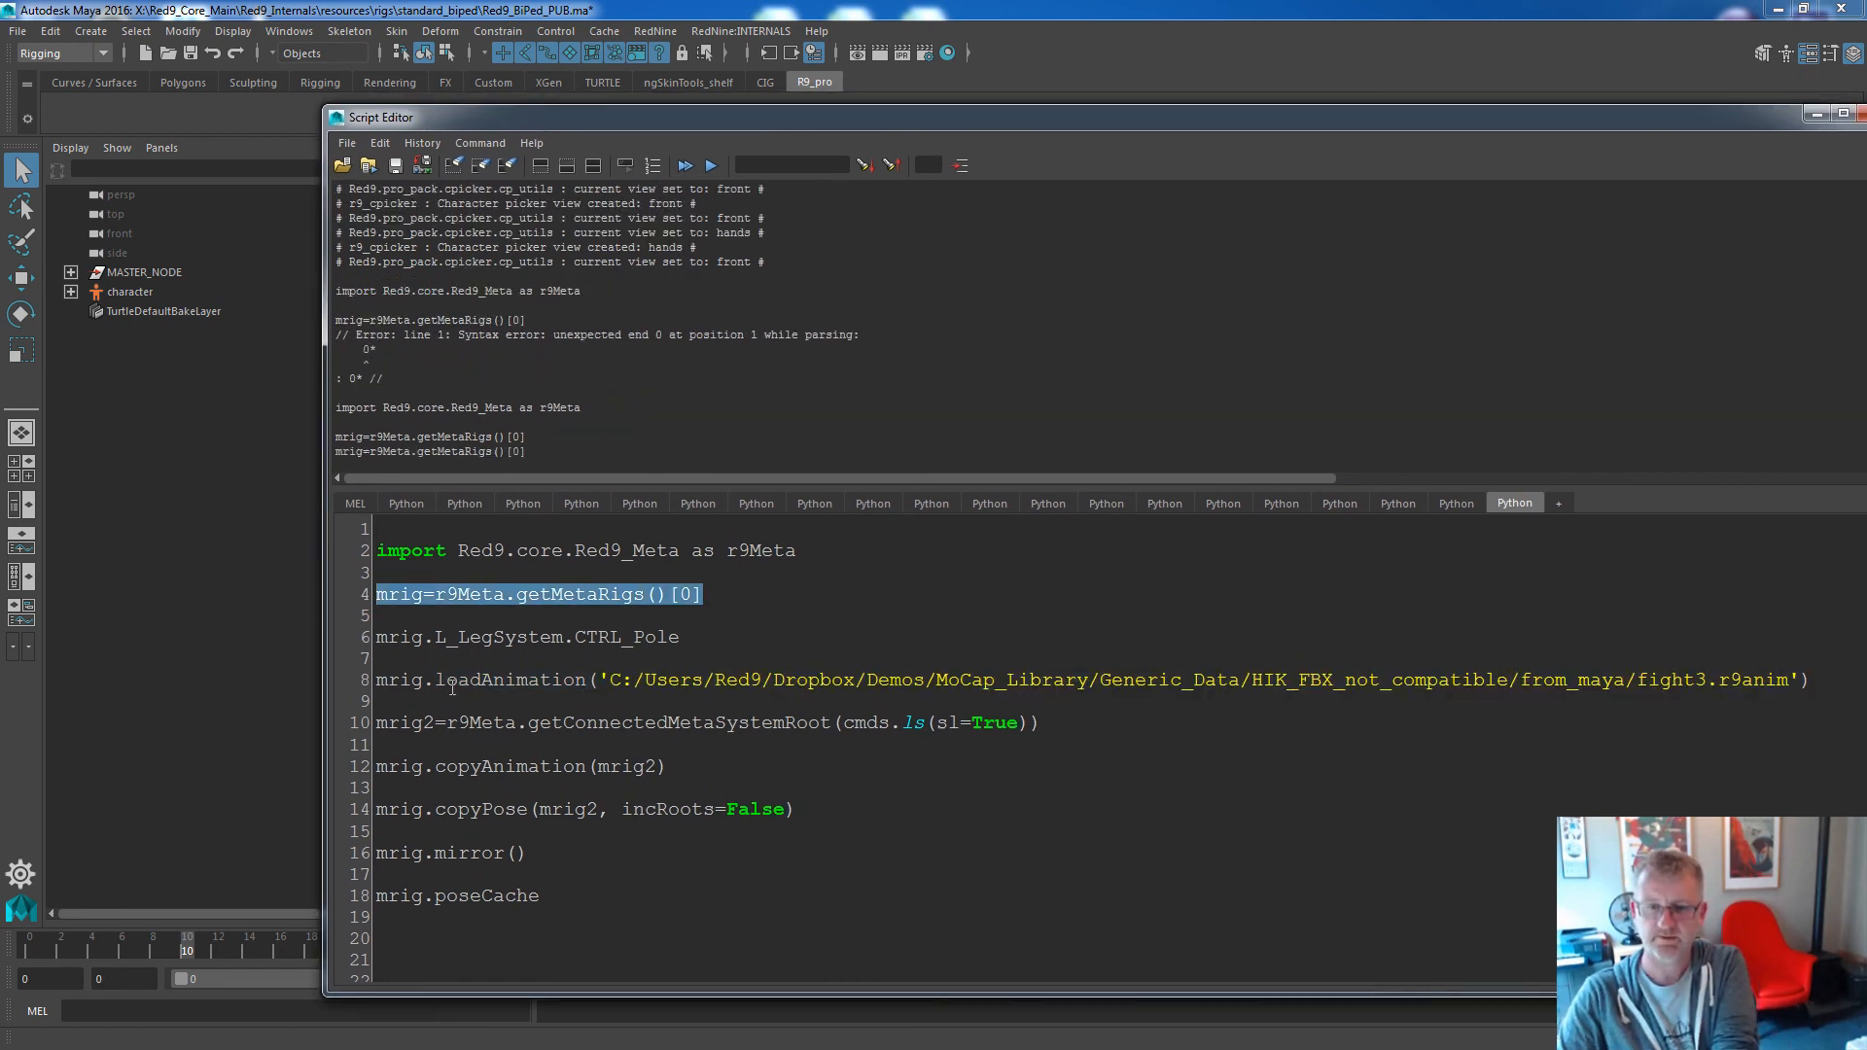
{"action": "left_click_drag", "start_coordinate": [377, 680], "coordinate": [1811, 679]}
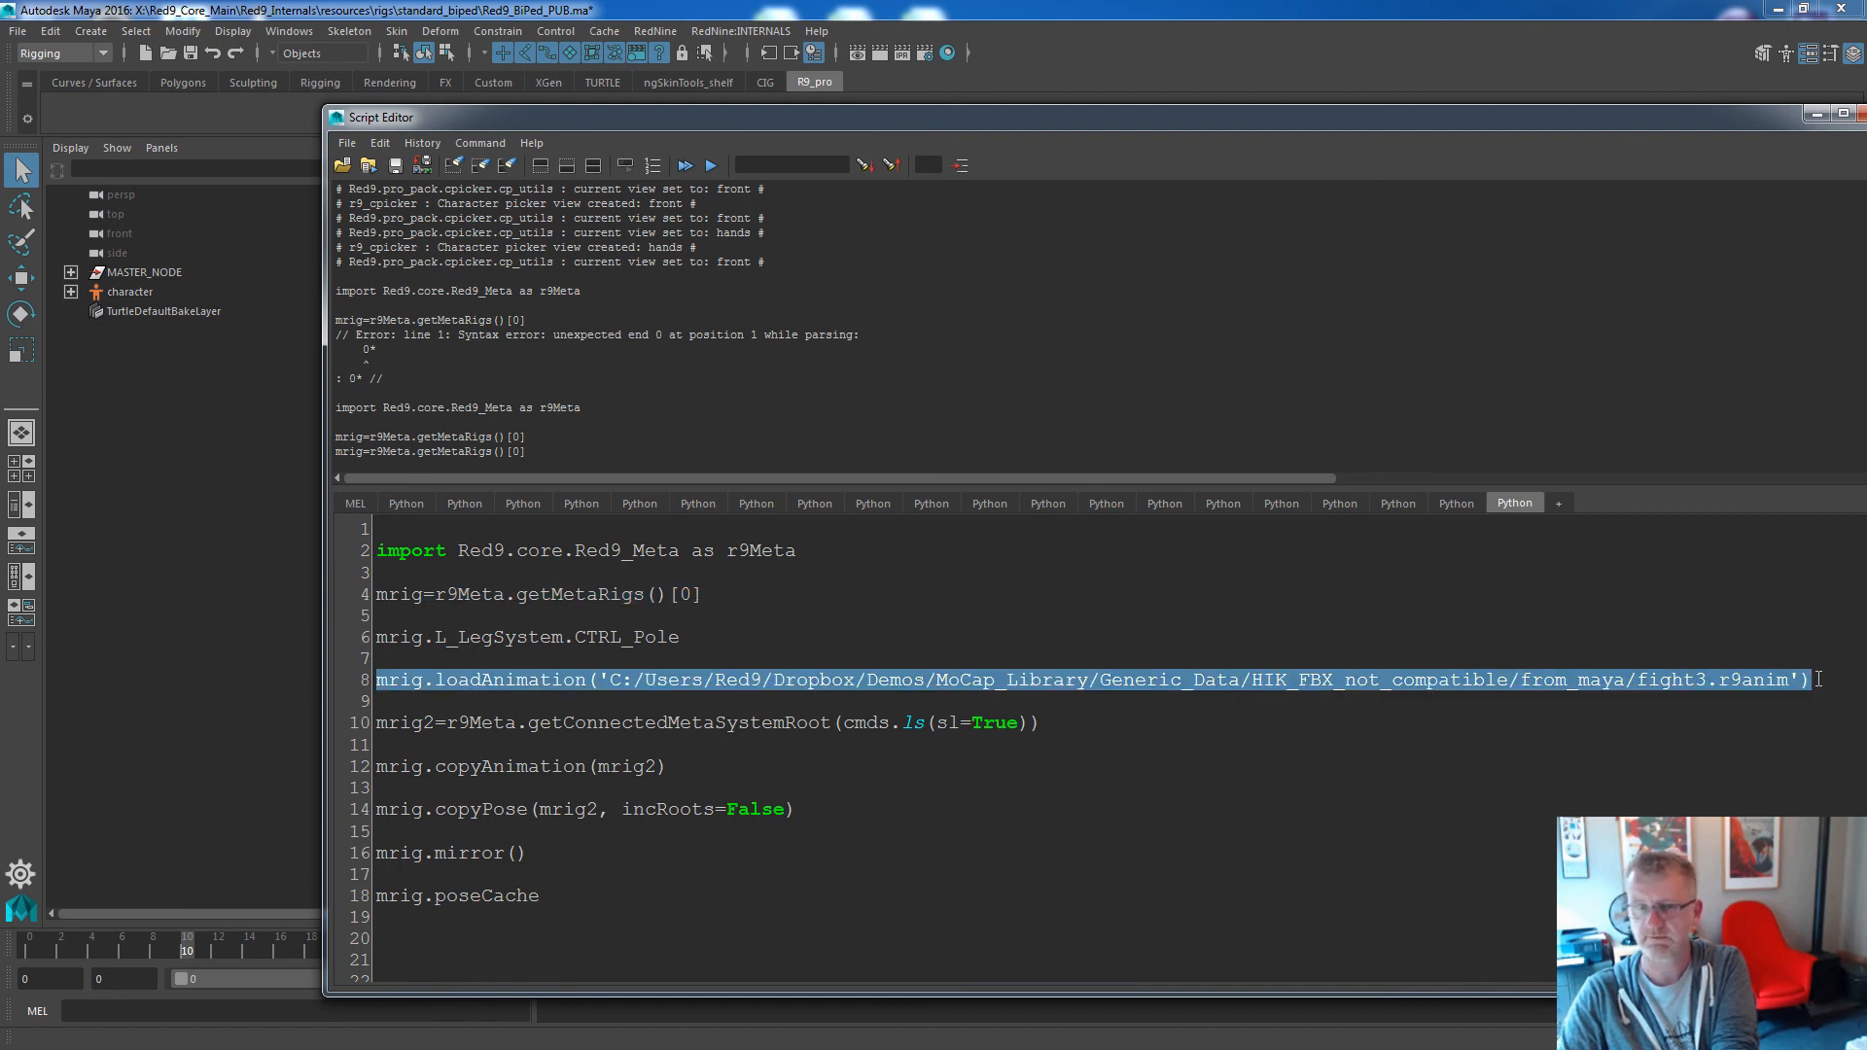
{"action": "key", "text": "ctrl+Return"}
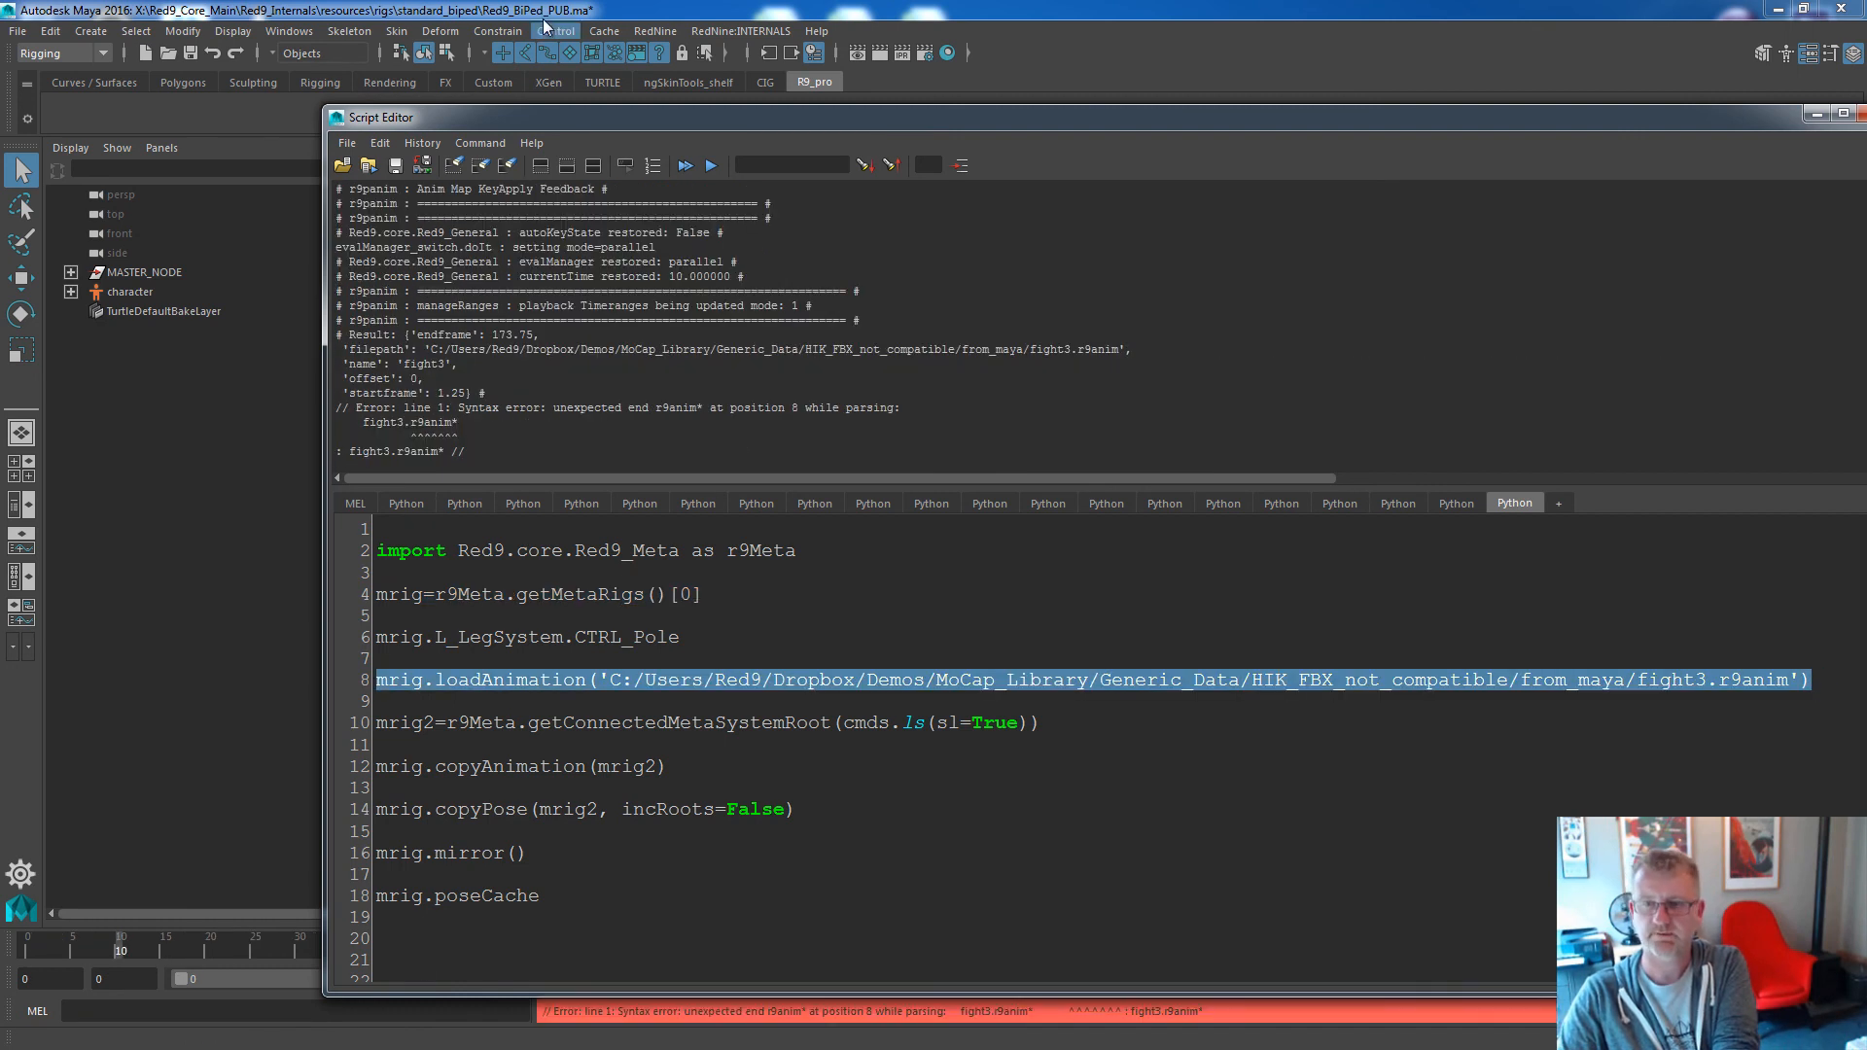
{"action": "left_click_drag", "start_coordinate": [619, 123], "coordinate": [1412, 107]}
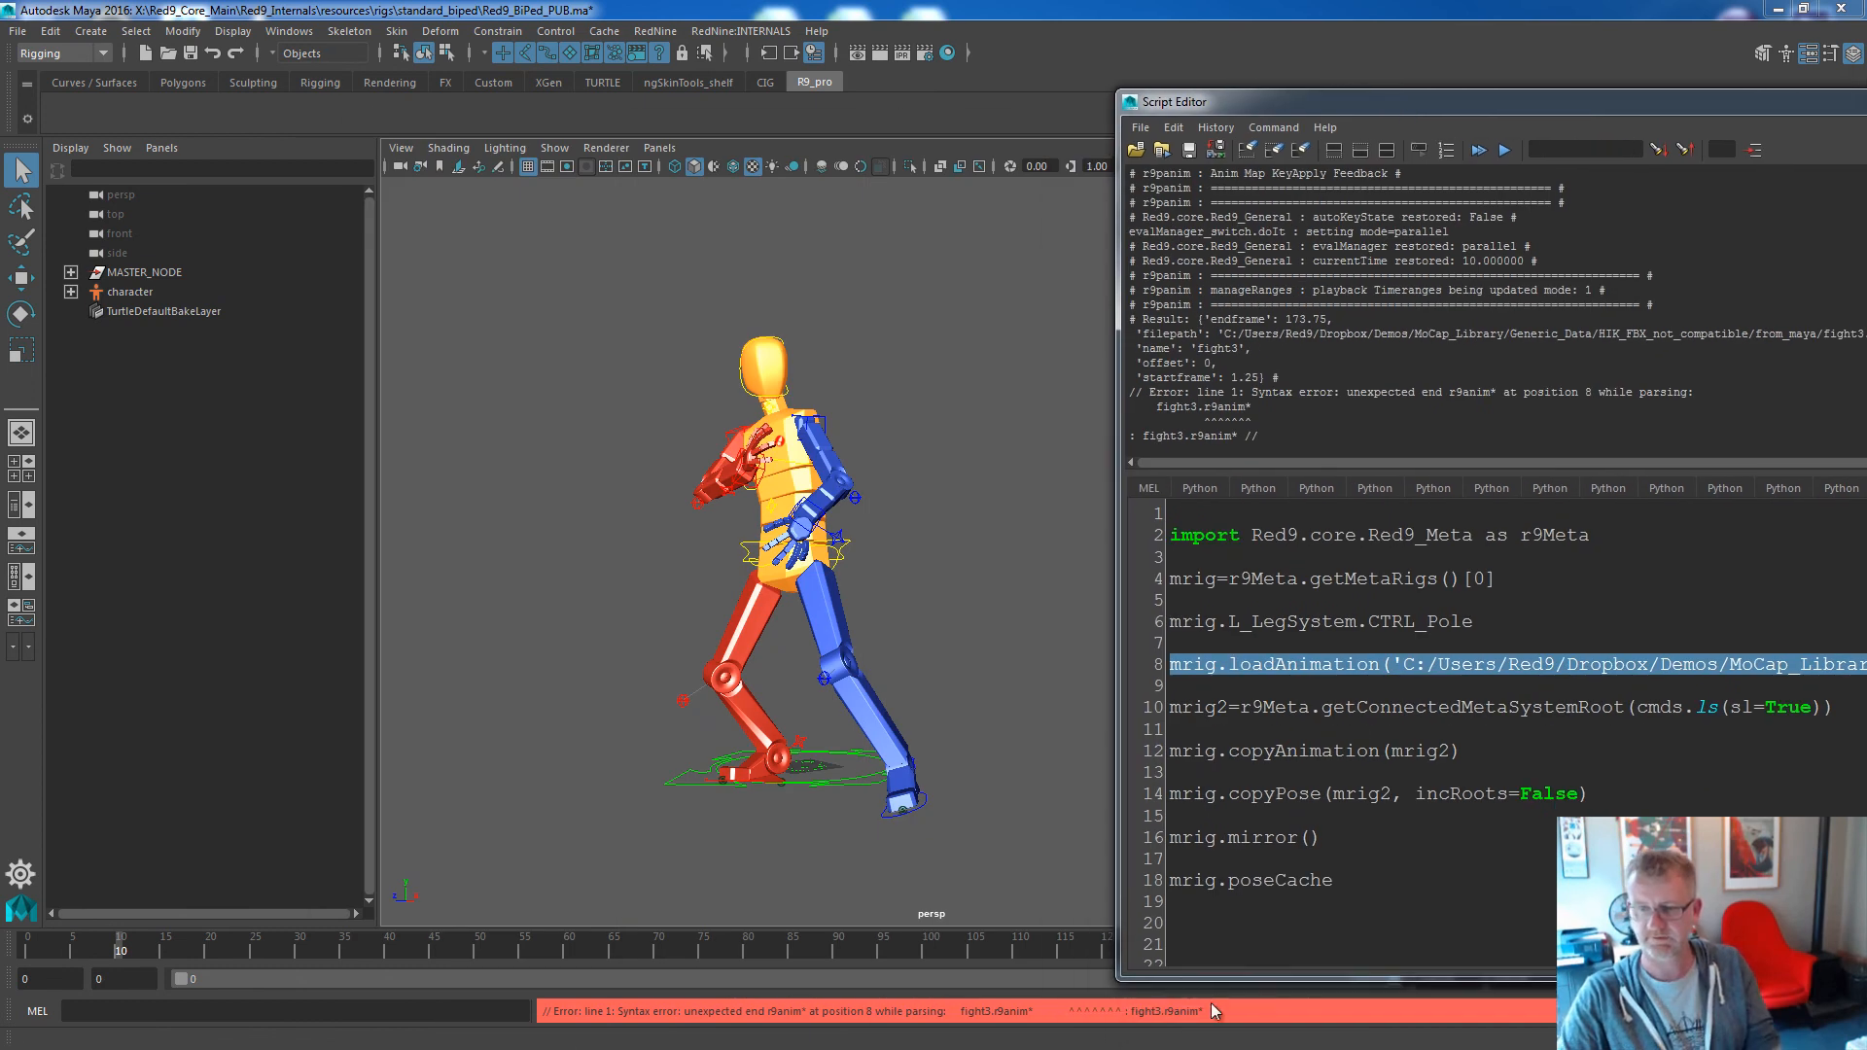
{"action": "left_click_drag", "start_coordinate": [19, 942], "coordinate": [193, 880]}
Run mrig.mirror() on the rig and scrub the timeline to frame 47.
{"action": "left_click_drag", "start_coordinate": [1379, 107], "coordinate": [1061, 90]}
{"action": "left_click", "coordinate": [1178, 737]}
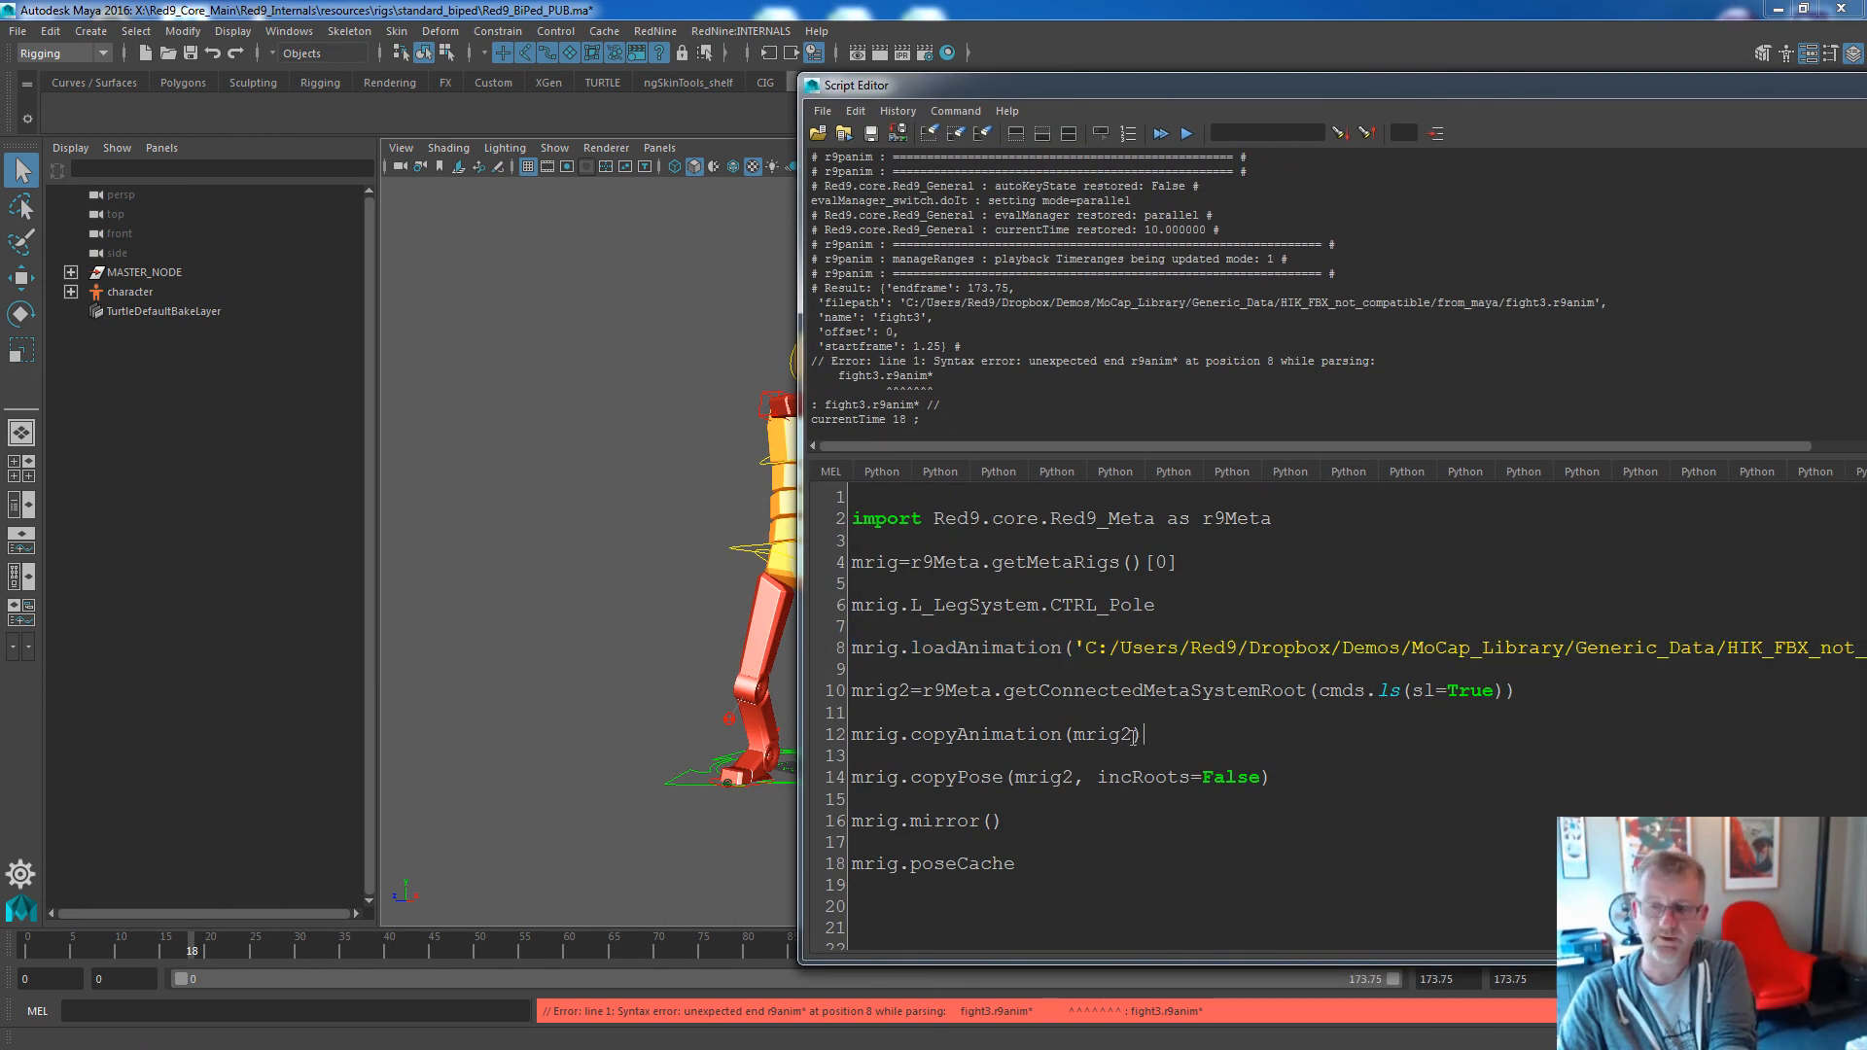
{"action": "left_click_drag", "start_coordinate": [1024, 820], "coordinate": [829, 824]}
{"action": "key", "text": "ctrl+Return"}
{"action": "left_click_drag", "start_coordinate": [78, 944], "coordinate": [449, 963]}
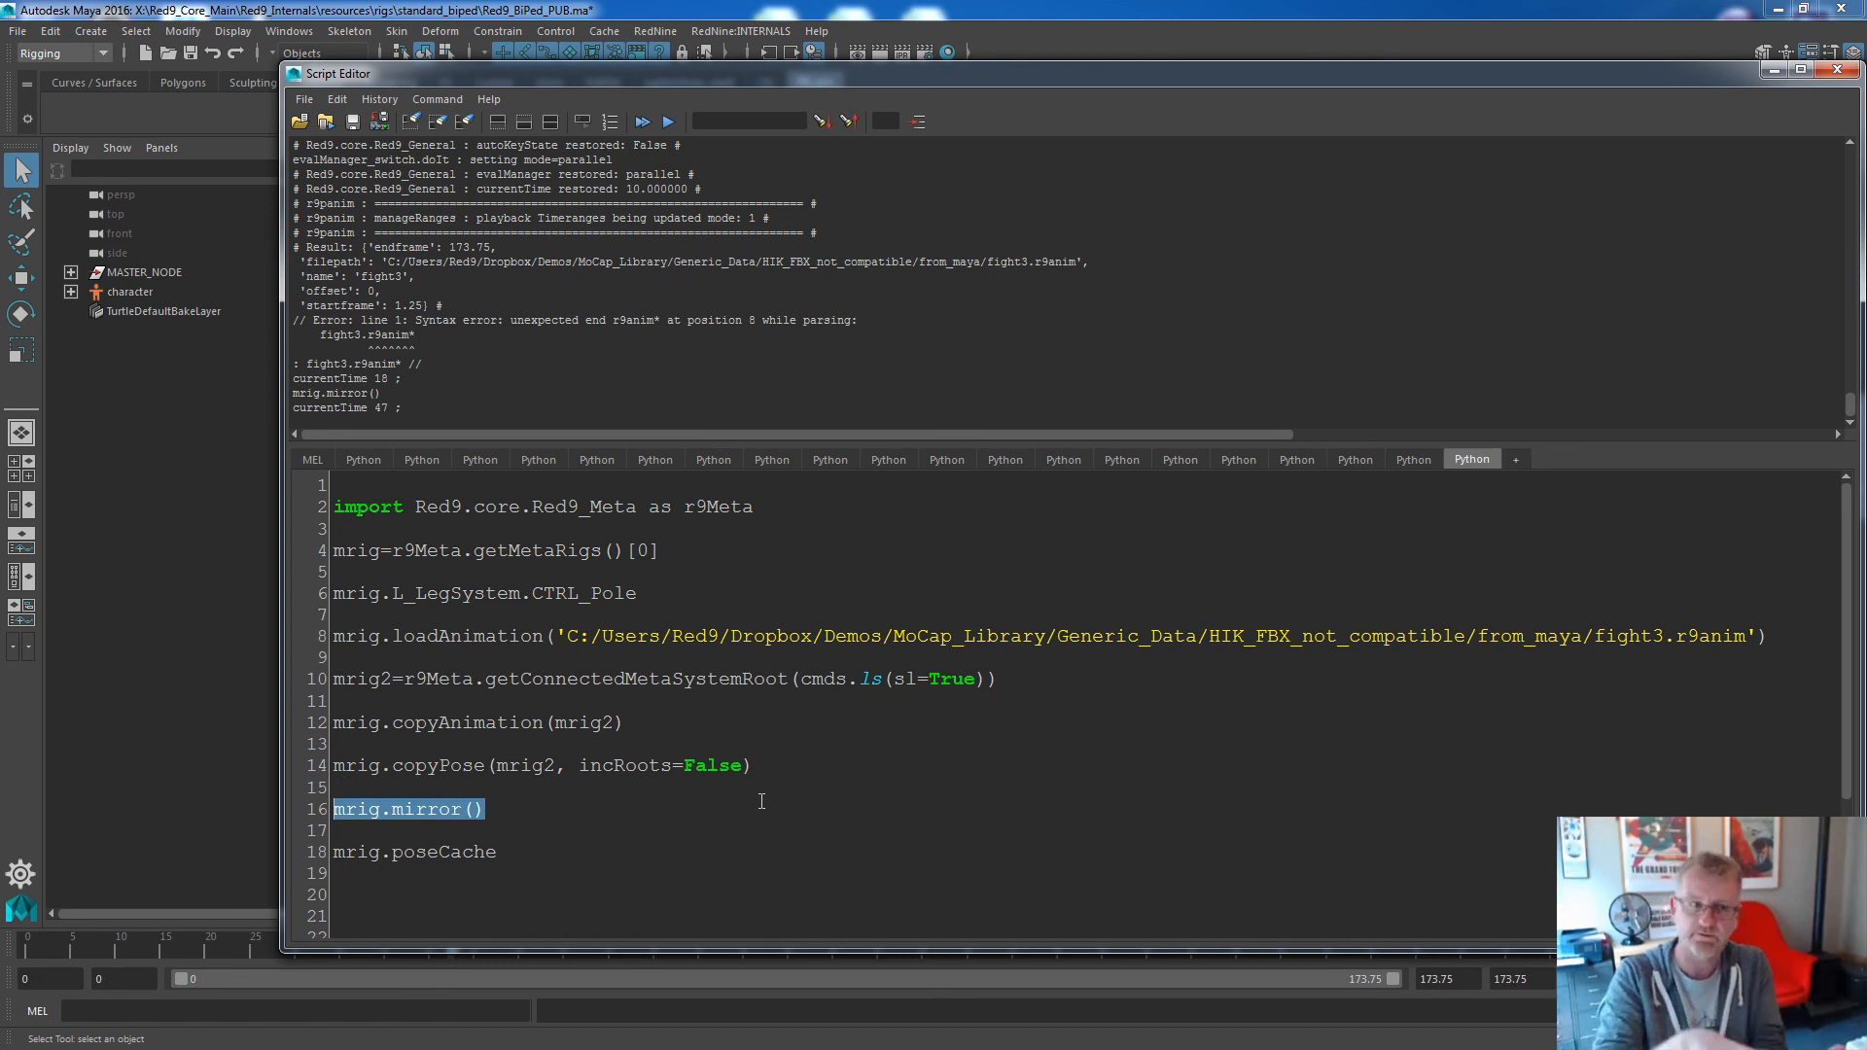
Minimise the Script Editor and show the PoseManager page of the Red9 AnimationTools.
{"action": "left_click", "coordinate": [1774, 70]}
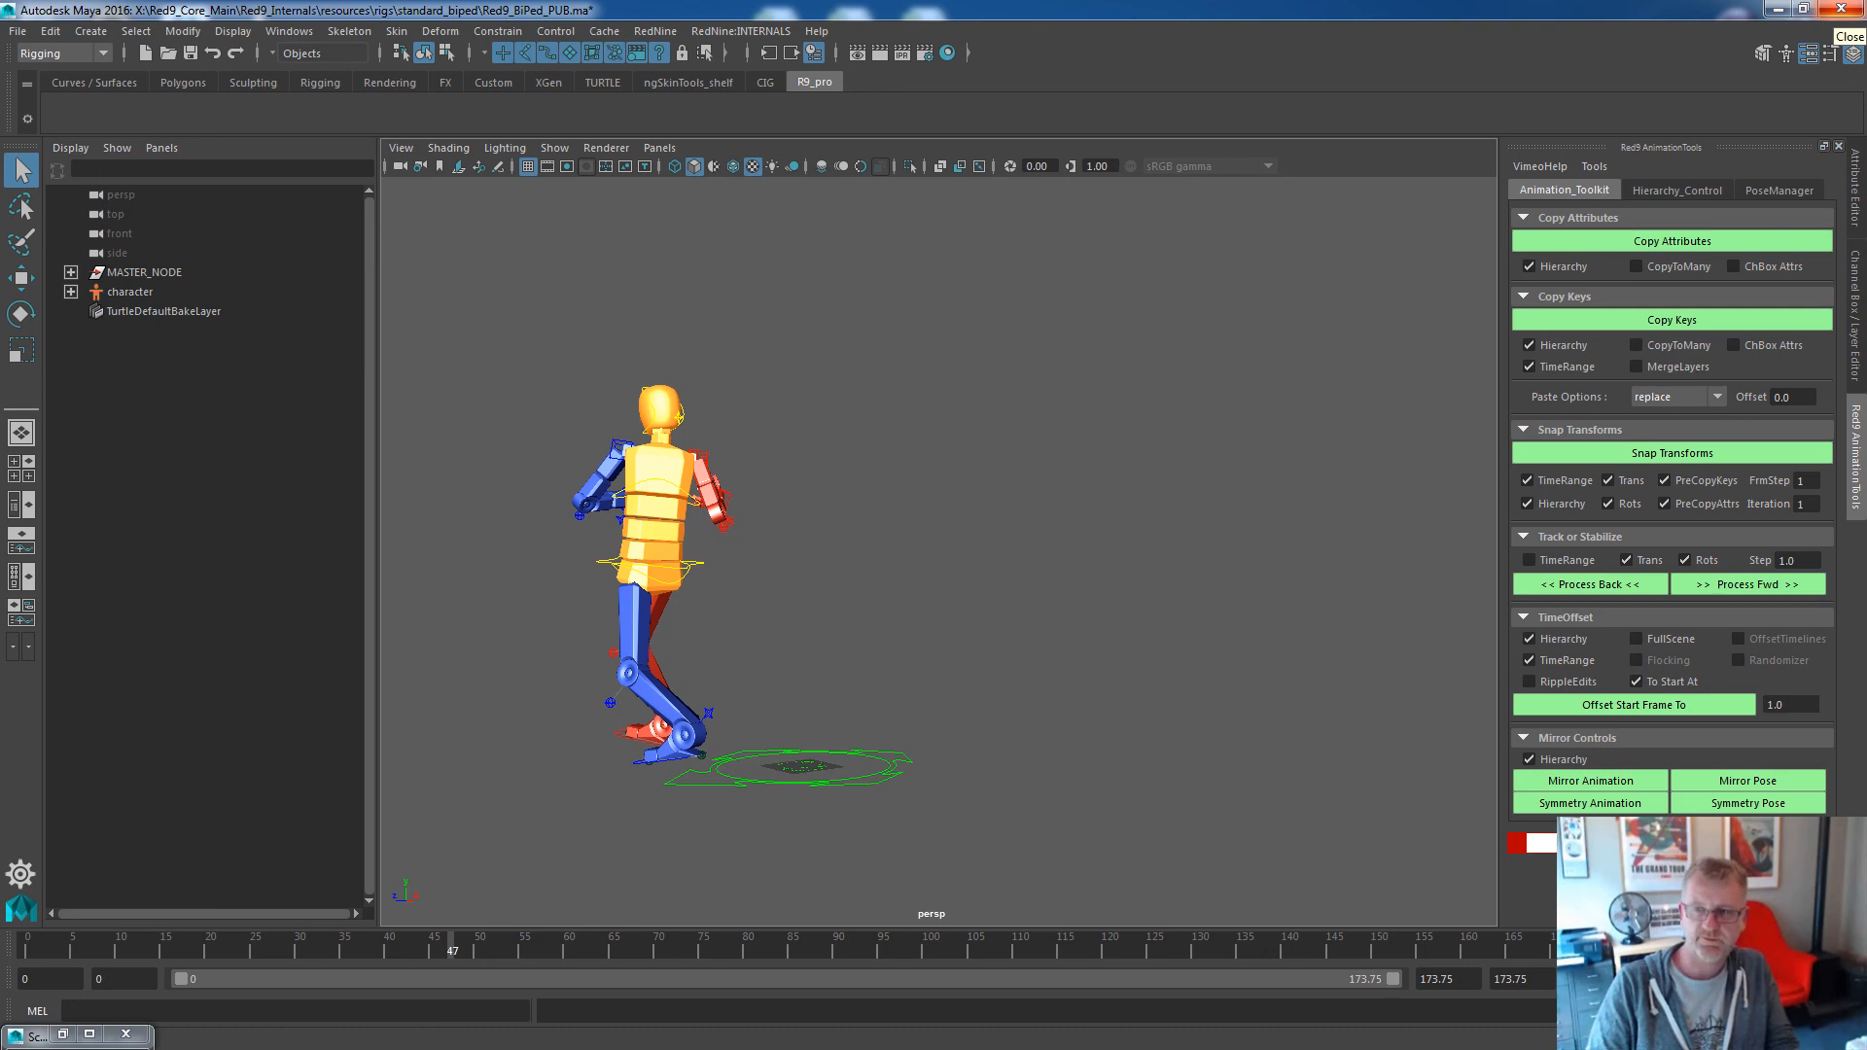
{"action": "left_click", "coordinate": [1795, 191]}
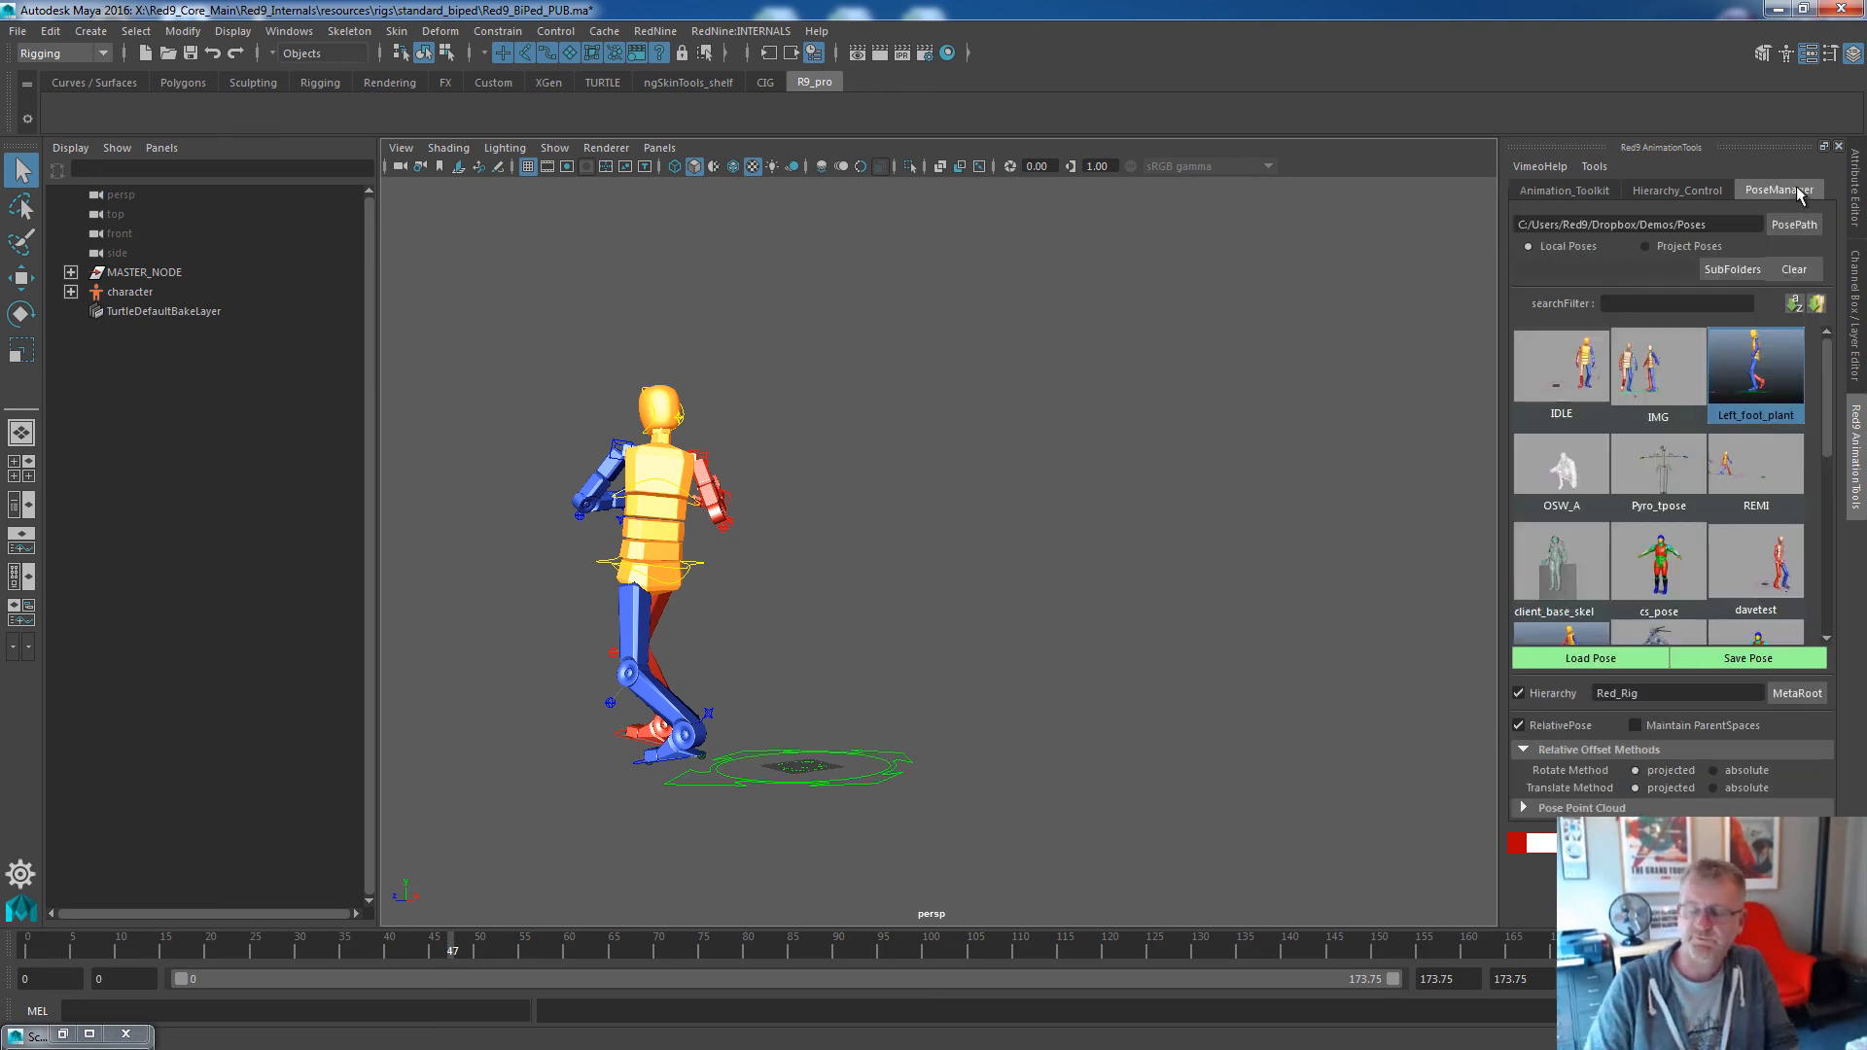